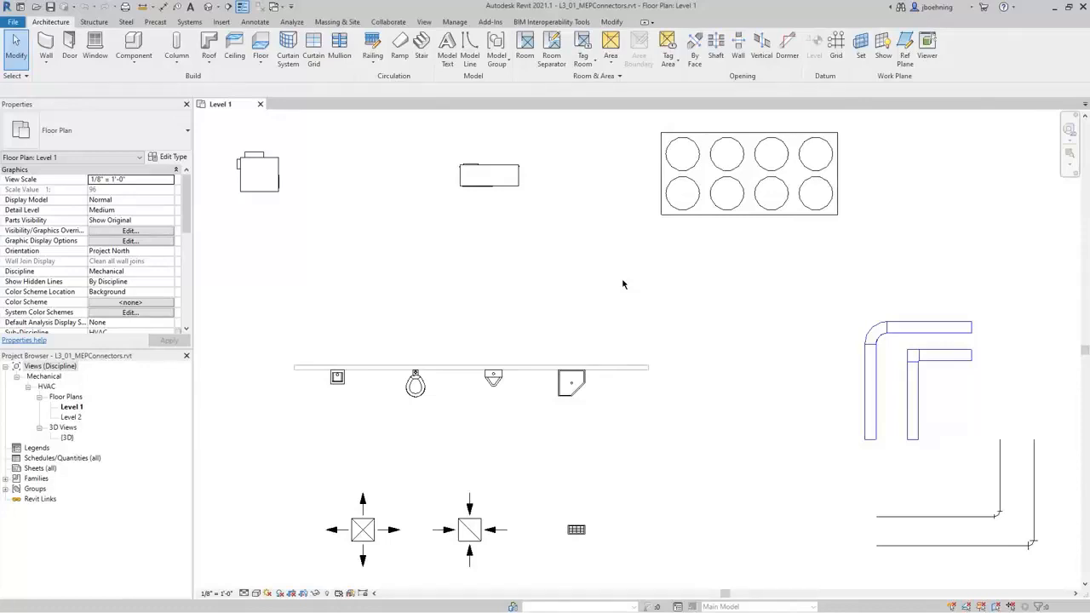
Inspect the MEP connectors of the VAV unit, horizontal heat pump, mop sink, return and supply diffusers, and rectangular lavatory in turn
click(273, 201)
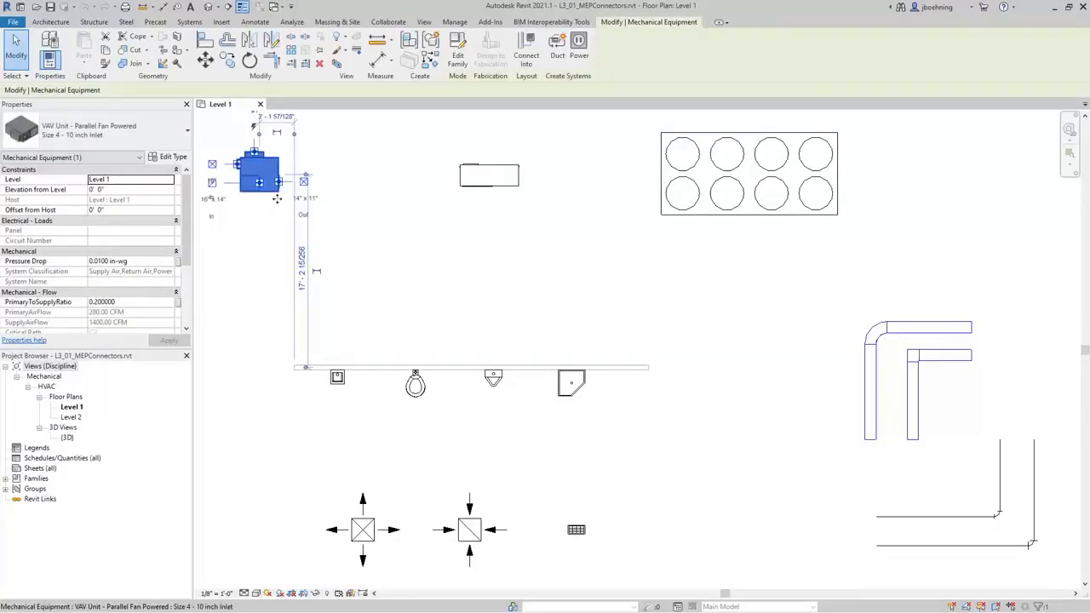
click(512, 191)
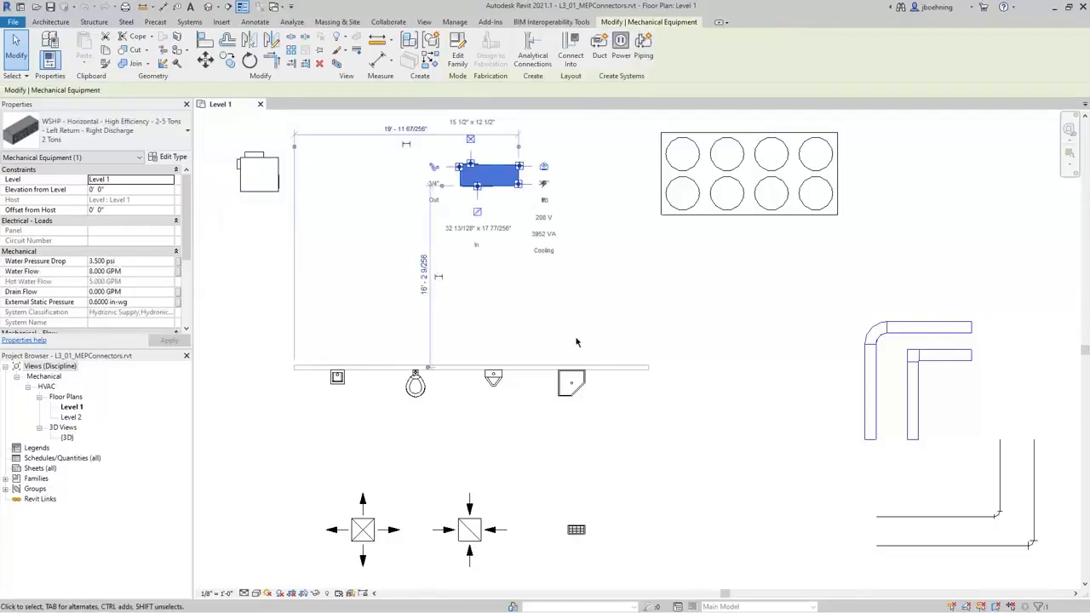
click(582, 385)
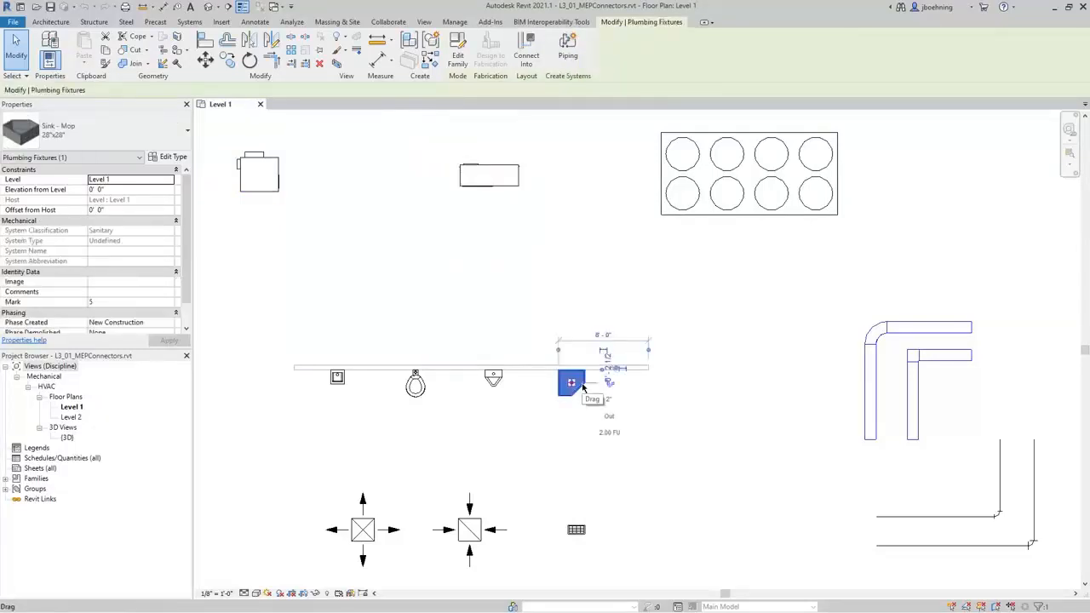
click(471, 530)
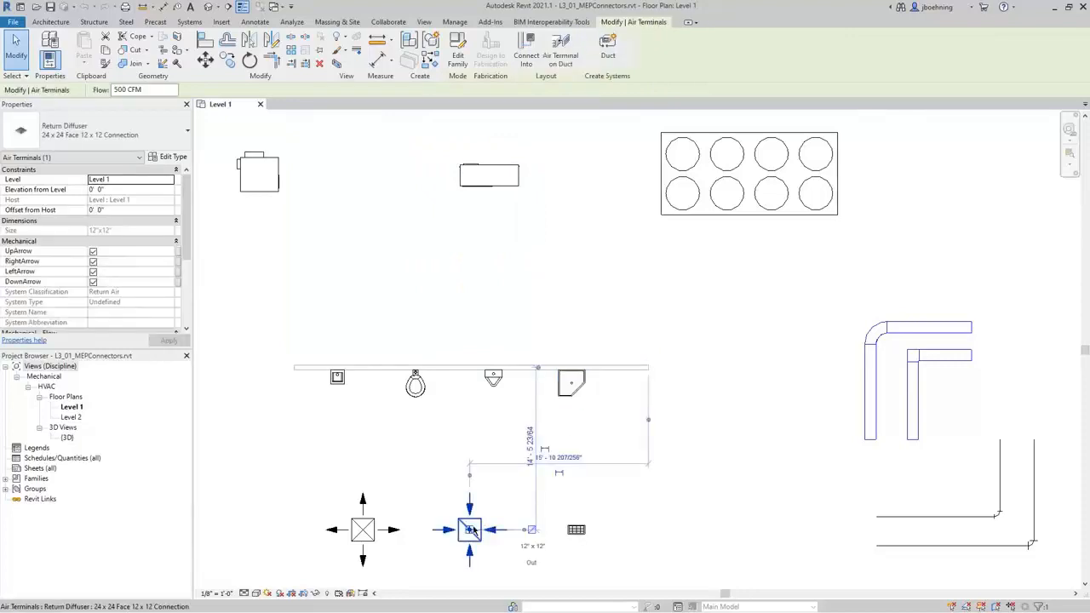
click(390, 531)
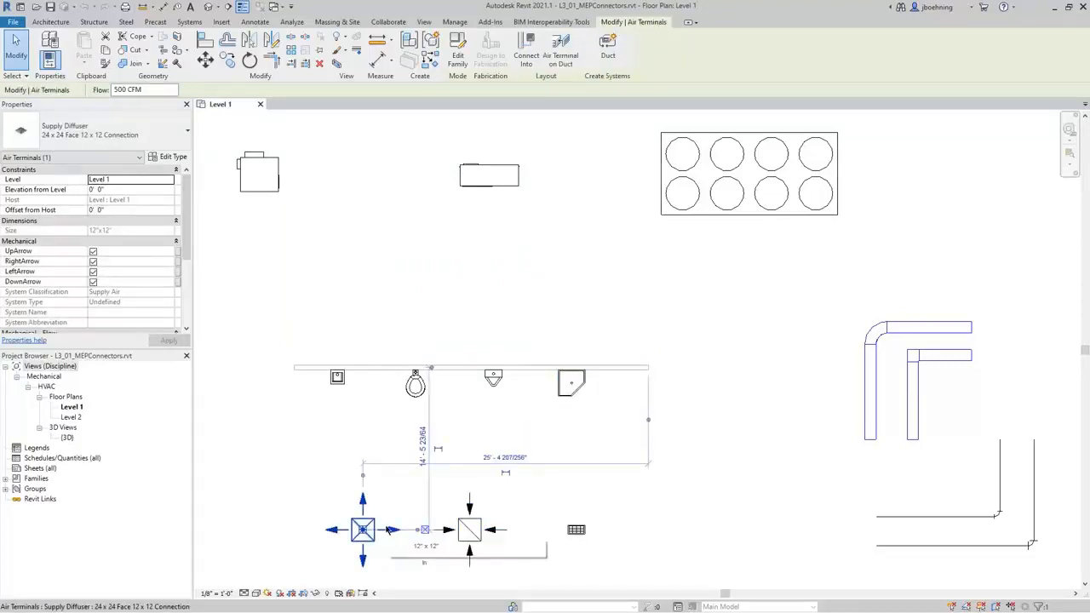
click(335, 380)
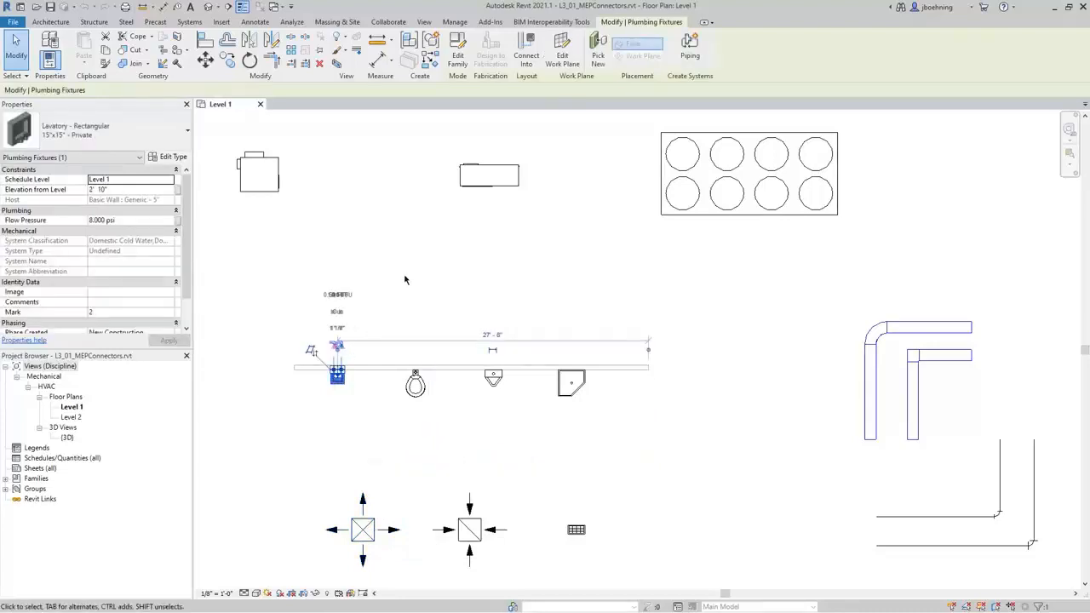
Open the family of the WSHP horizontal high-efficiency heat pump in the Level 1 plan for editing
click(487, 180)
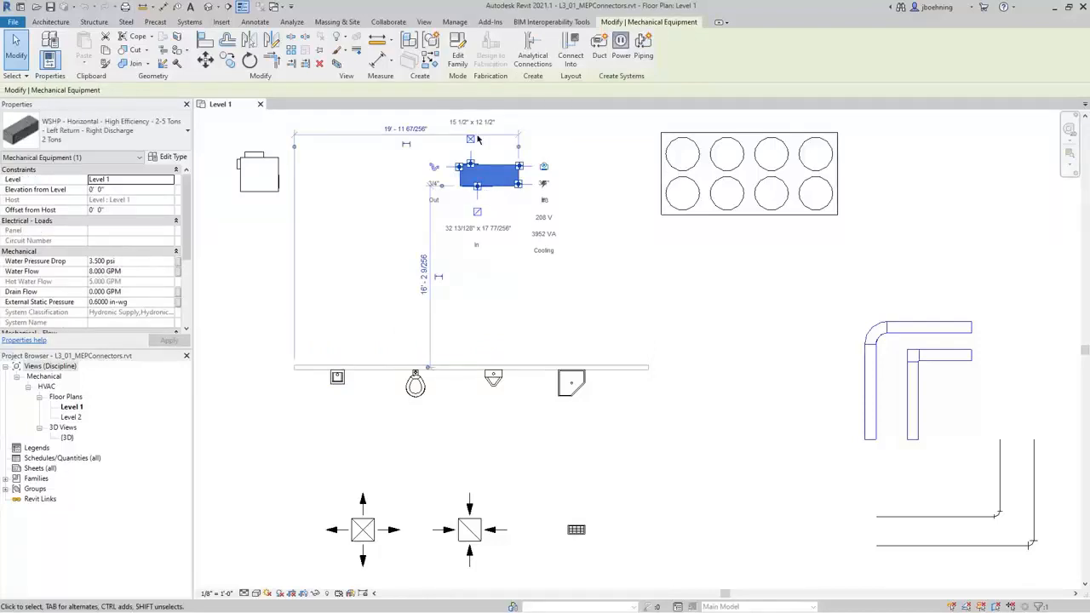
click(459, 58)
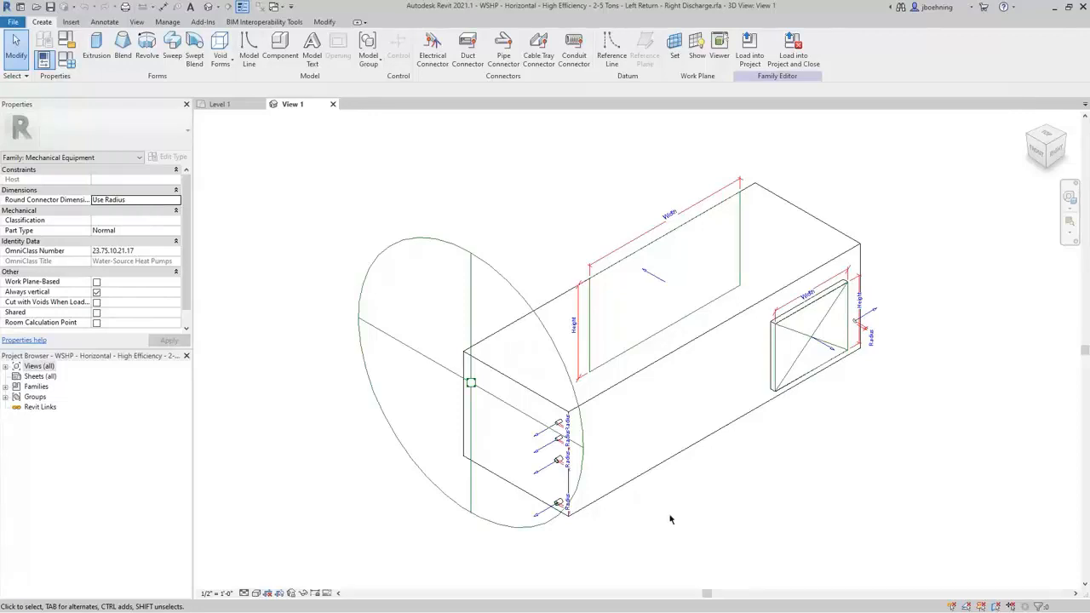
shift+middle_drag(670, 518, 644, 470)
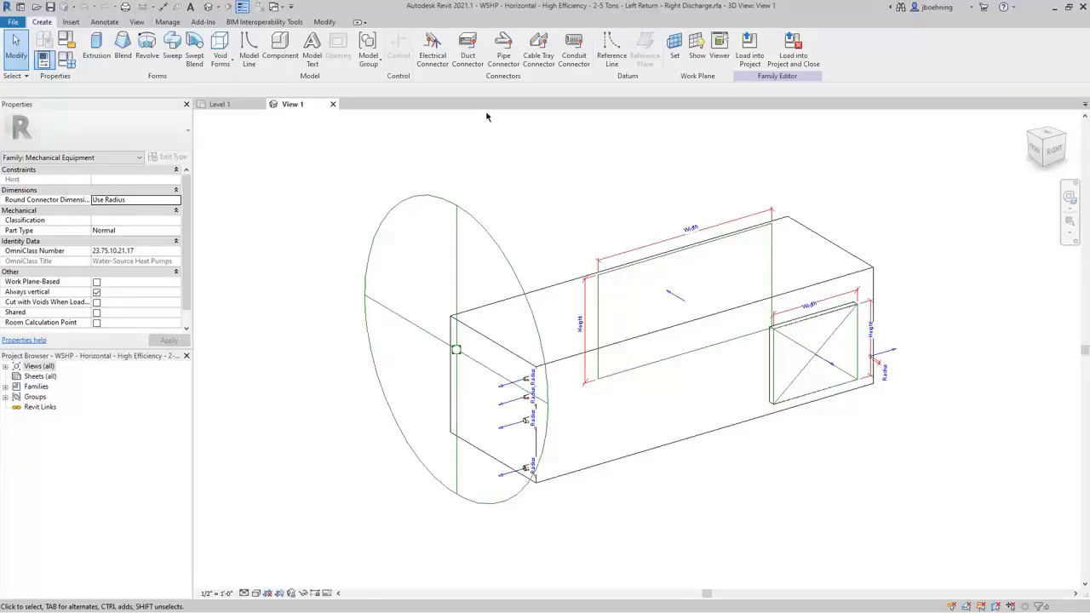
Leave duct connector placement unused and examine the small pipe stubs and their connectors on the heat pump's end
click(468, 55)
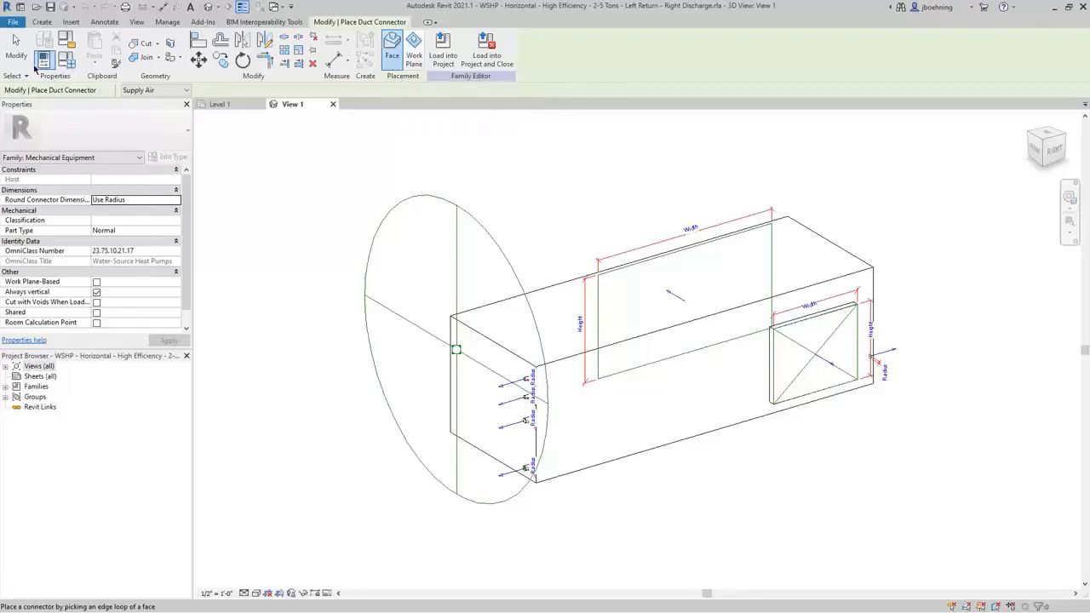
key(Escape)
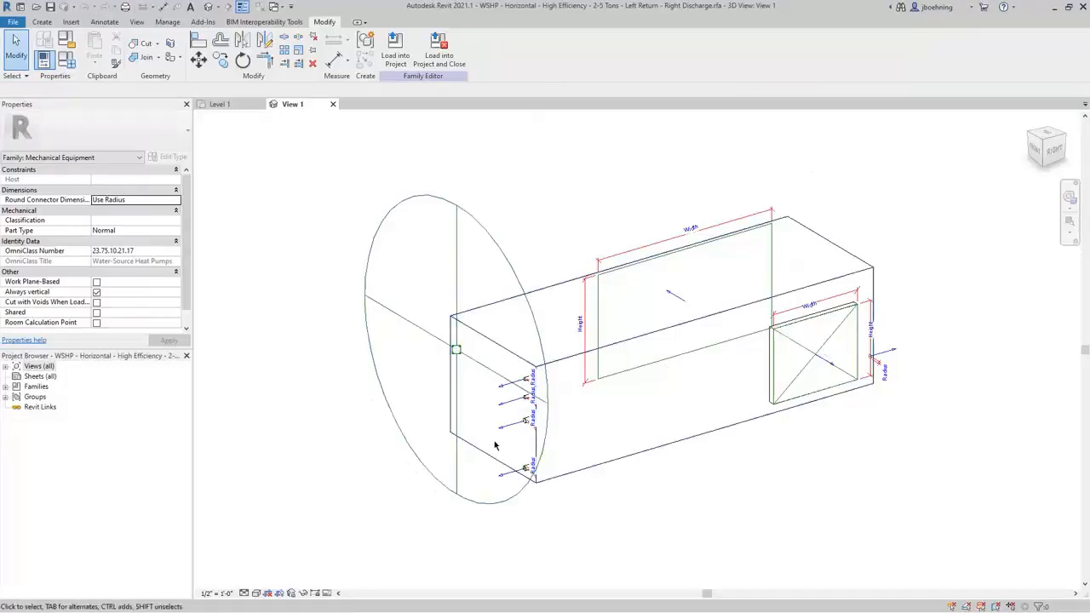
scroll(497, 443, up, 5)
shift+middle_drag(530, 451, 578, 413)
scroll(746, 334, up, 3)
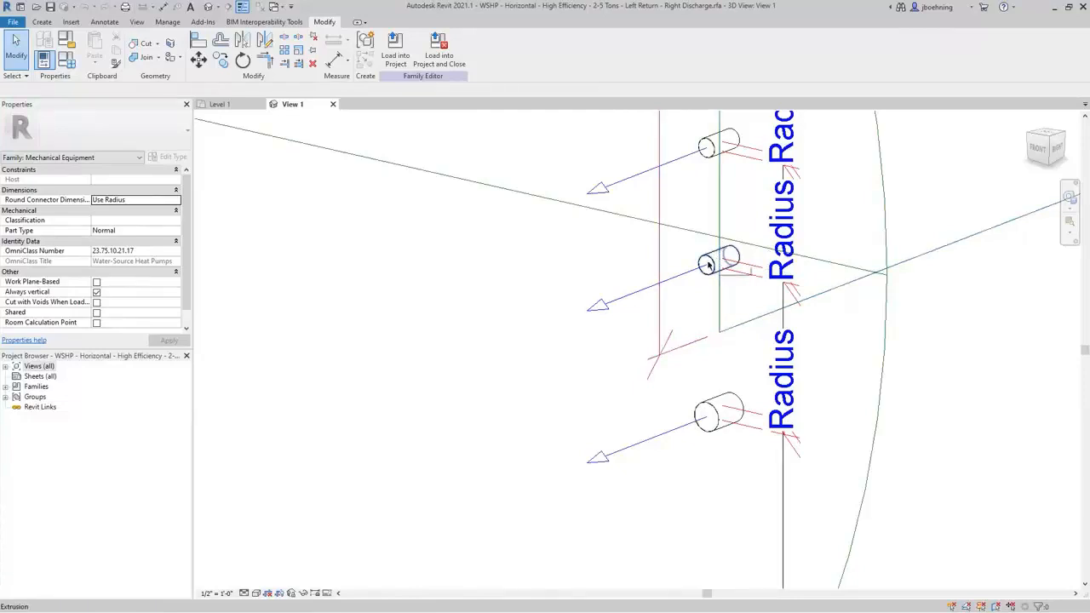
scroll(536, 427, down, 3)
scroll(528, 428, down, 3)
Examine the rectangular duct collar extrusion on the heat pump's side, leaving it deselected
scroll(754, 412, up, 5)
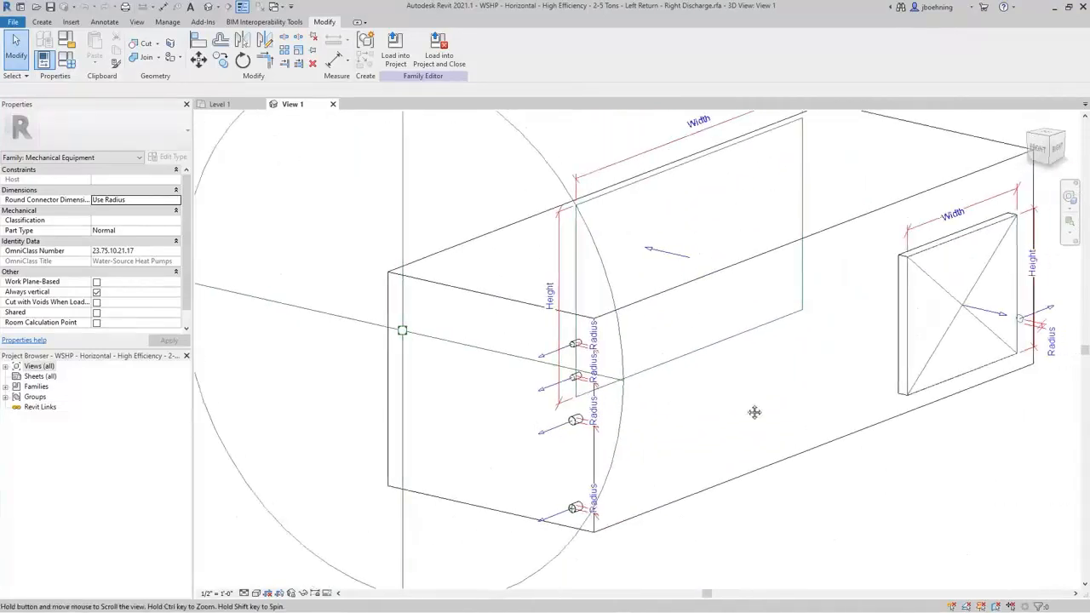
scroll(729, 385, up, 2)
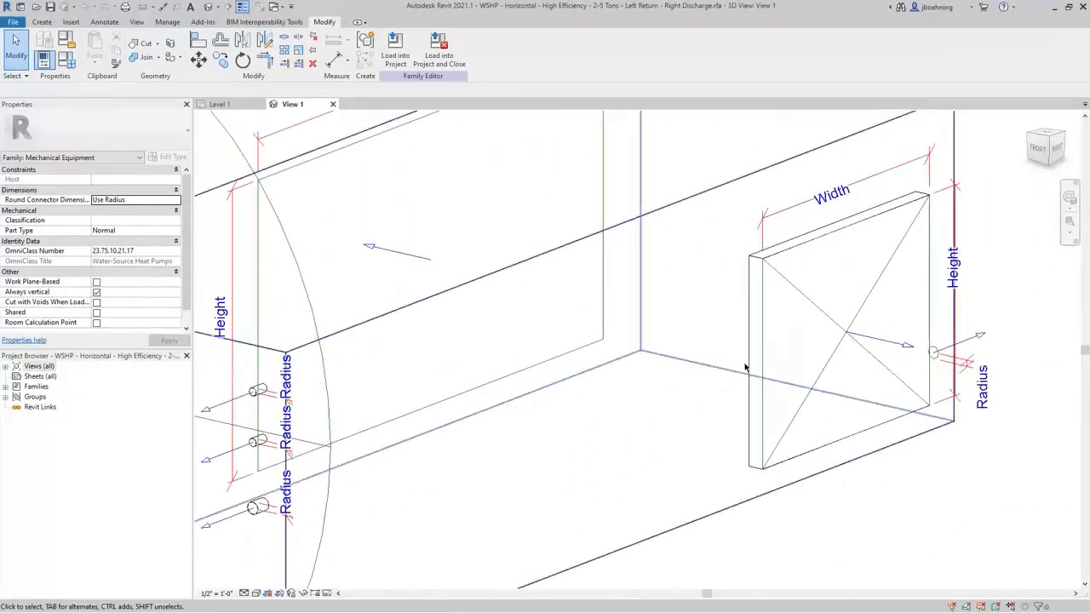
click(750, 363)
scroll(767, 375, down, 3)
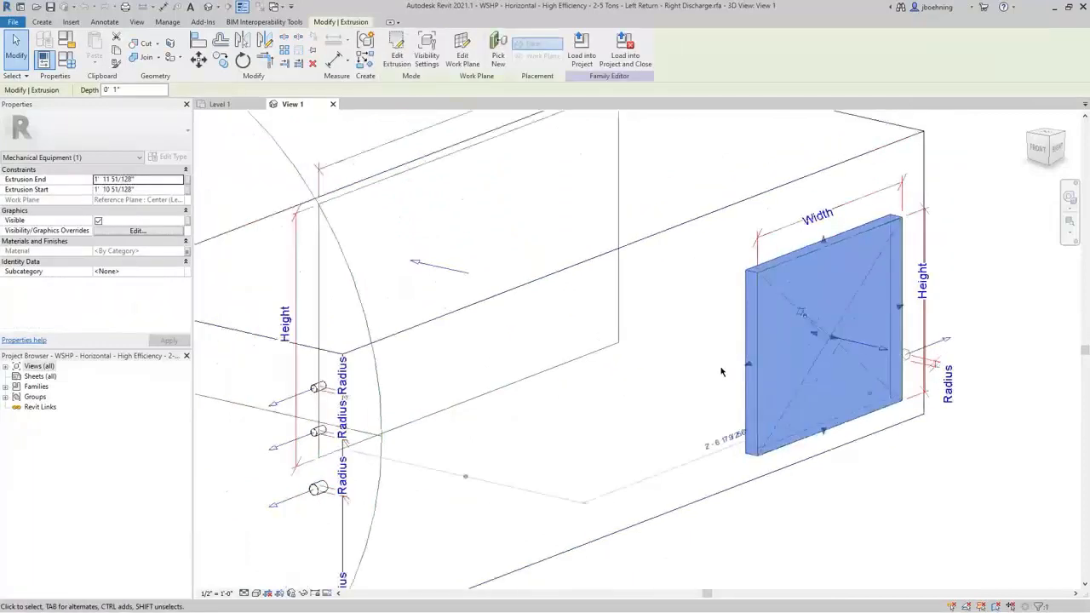
shift+middle_drag(804, 464, 774, 466)
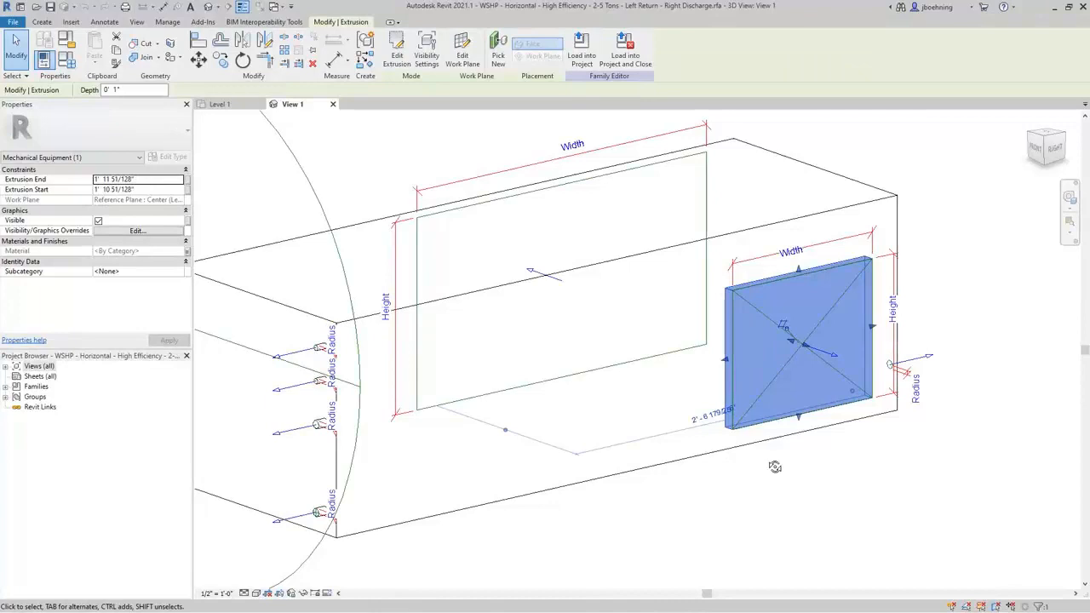
scroll(774, 467, down, 2)
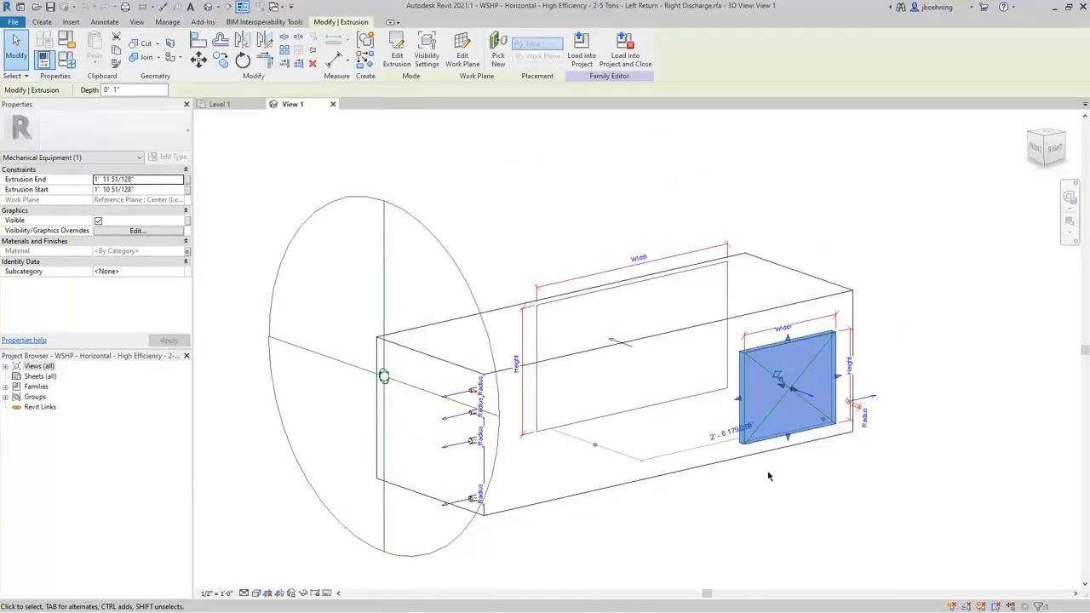
scroll(770, 476, up, 2)
click(773, 475)
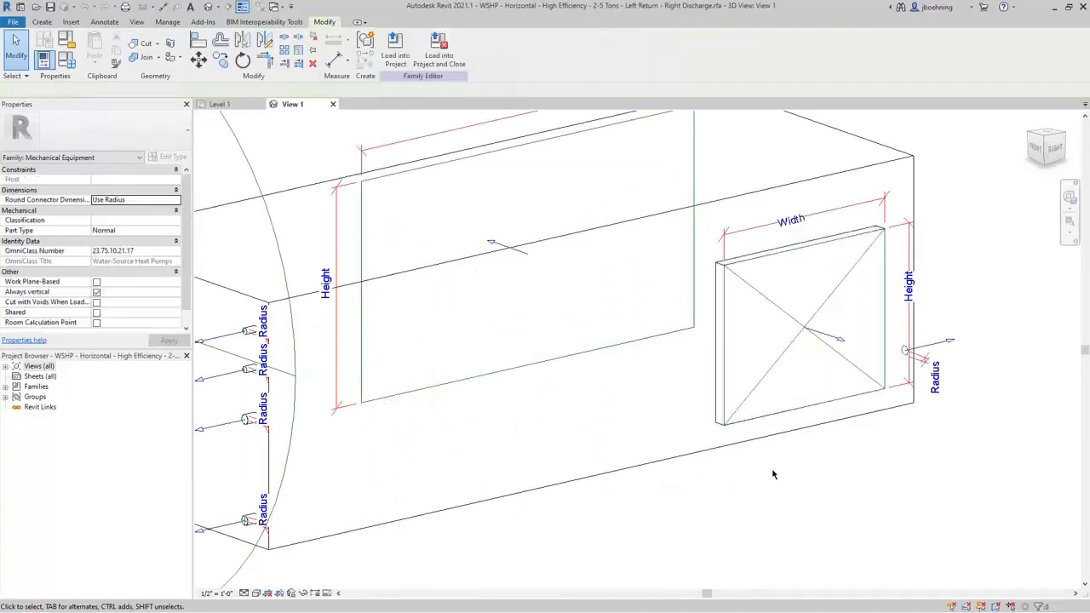
Inspect the supply air duct connector on the collar face and compare it with the collar extrusion and pipe connectors
click(764, 383)
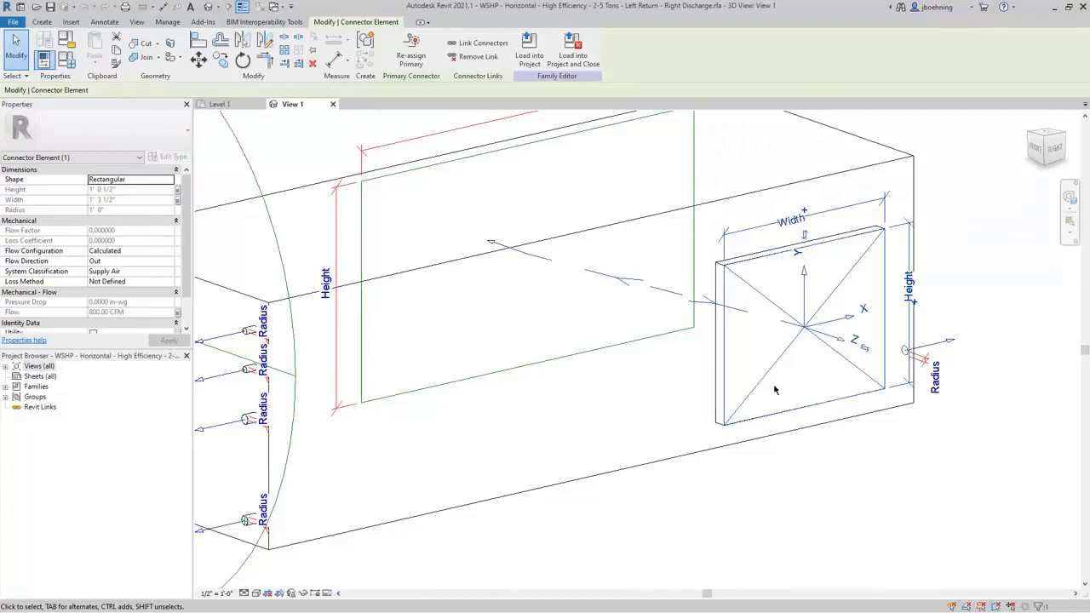
scroll(775, 390, down, 2)
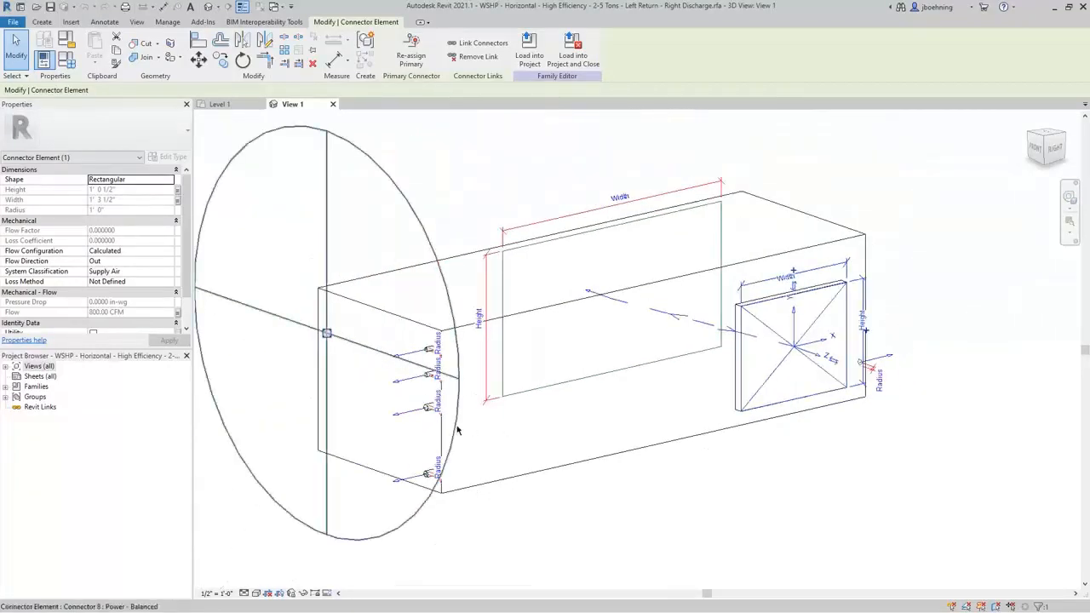
scroll(400, 400, up, 5)
scroll(375, 409, down, 4)
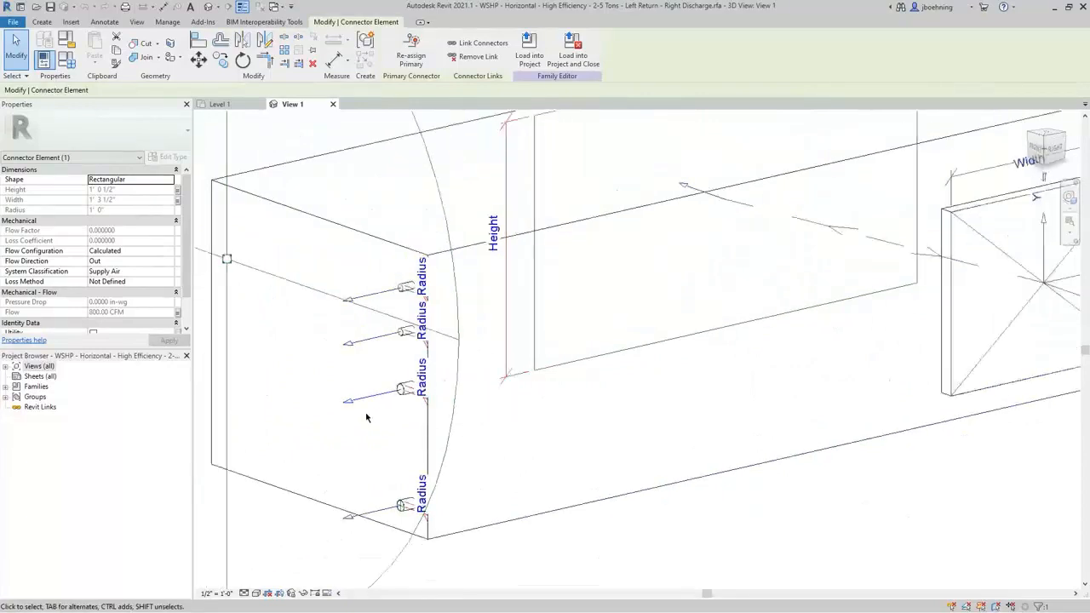
middle_drag(676, 423, 626, 466)
scroll(748, 384, up, 3)
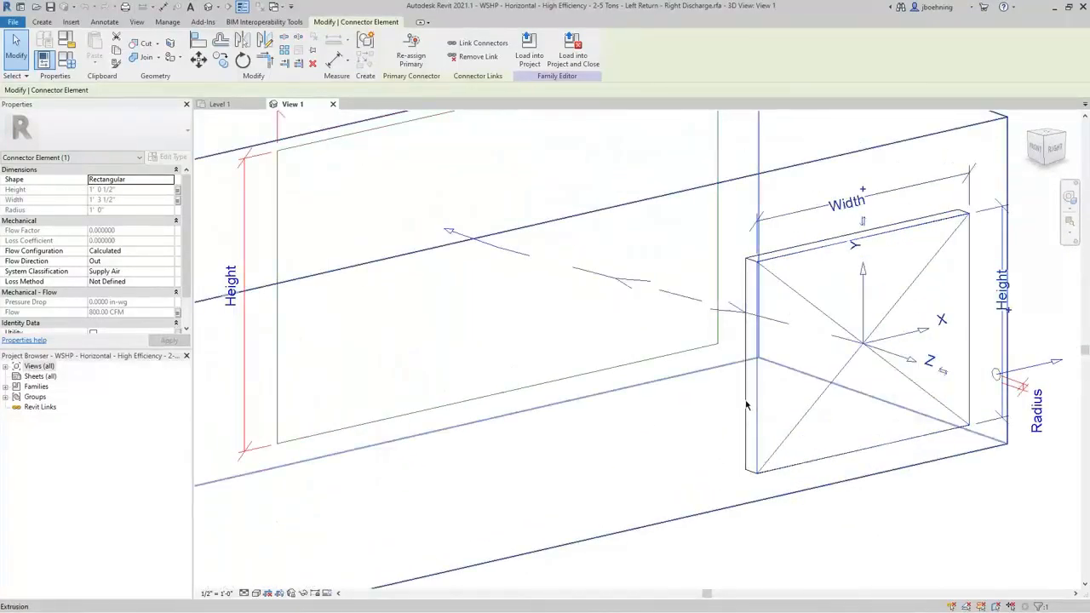
click(747, 408)
click(852, 507)
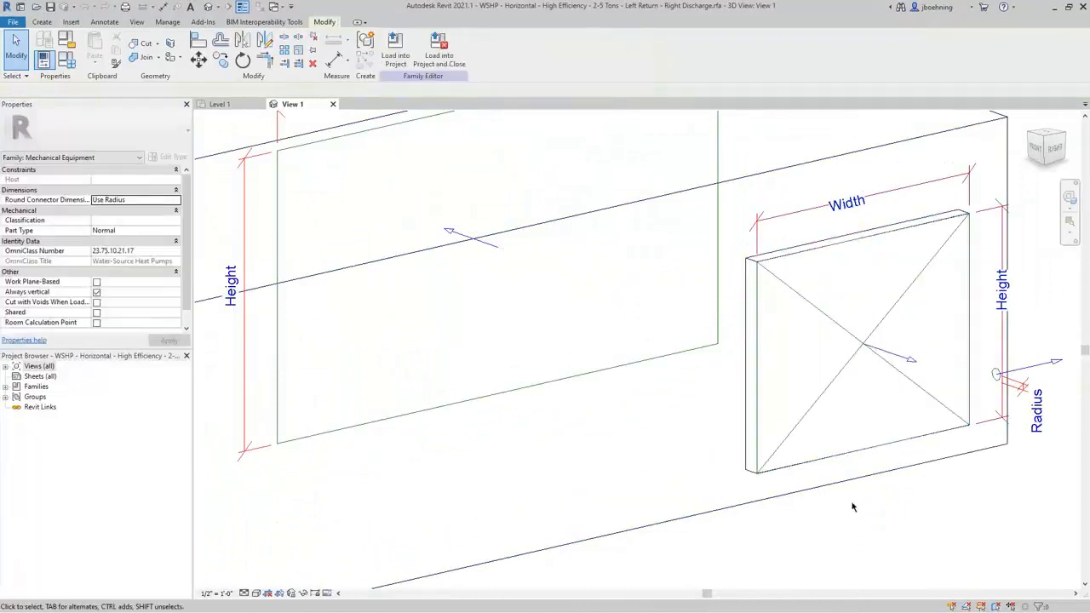
Select the collar's supply air connector and examine its X, Y and Z axes and its link to the large rectangular connector
click(832, 405)
scroll(799, 453, down, 1)
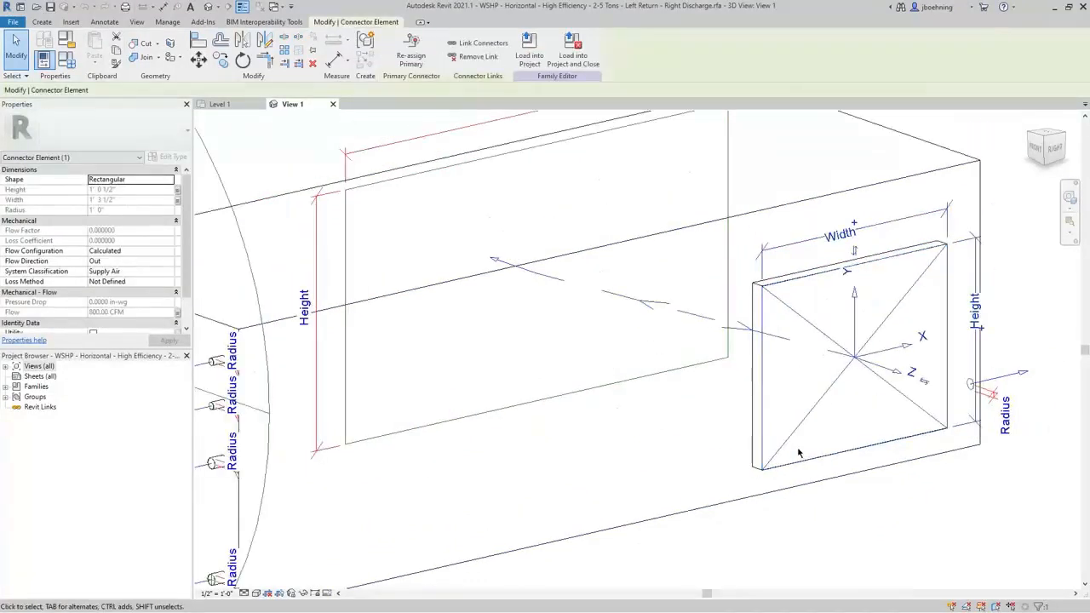
scroll(798, 453, down, 2)
shift+middle_drag(647, 458, 609, 454)
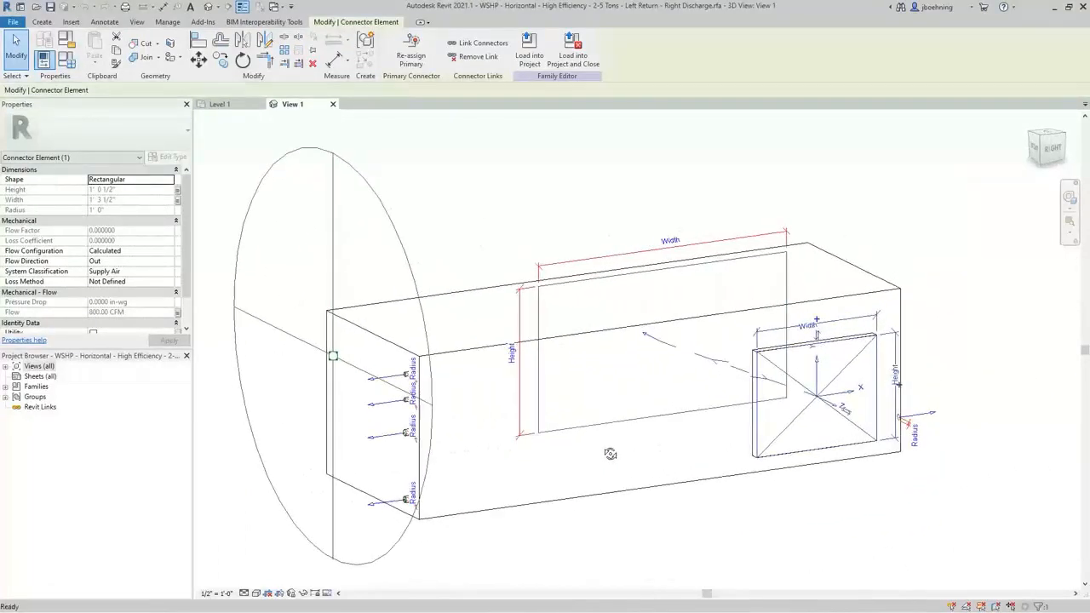
scroll(377, 533, up, 4)
scroll(378, 533, down, 3)
middle_drag(794, 489, 702, 493)
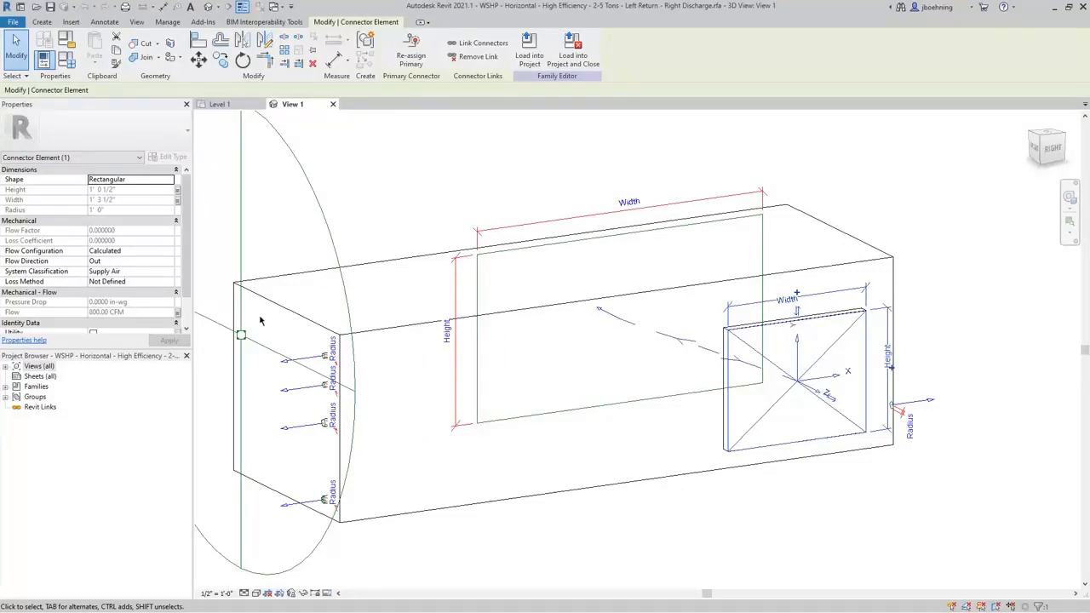
shift+middle_drag(604, 451, 720, 460)
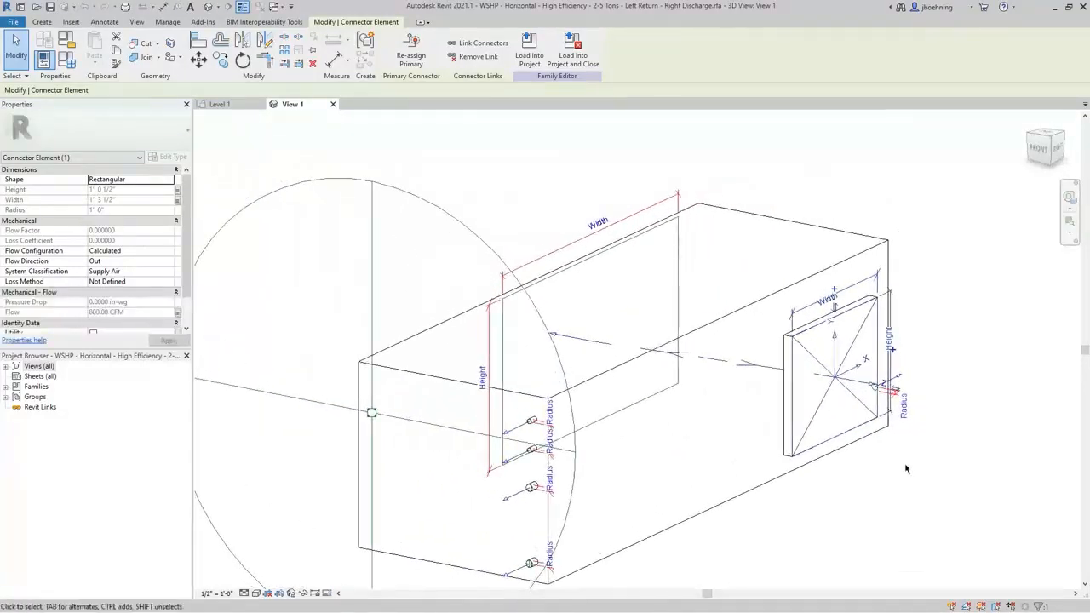
scroll(906, 469, up, 2)
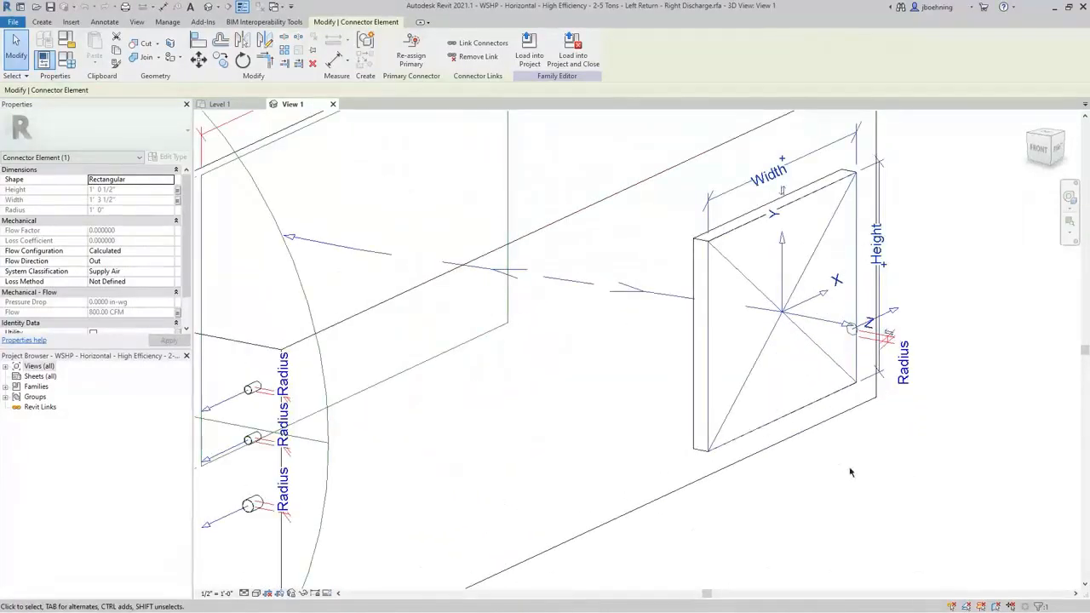
shift+middle_drag(850, 472, 765, 483)
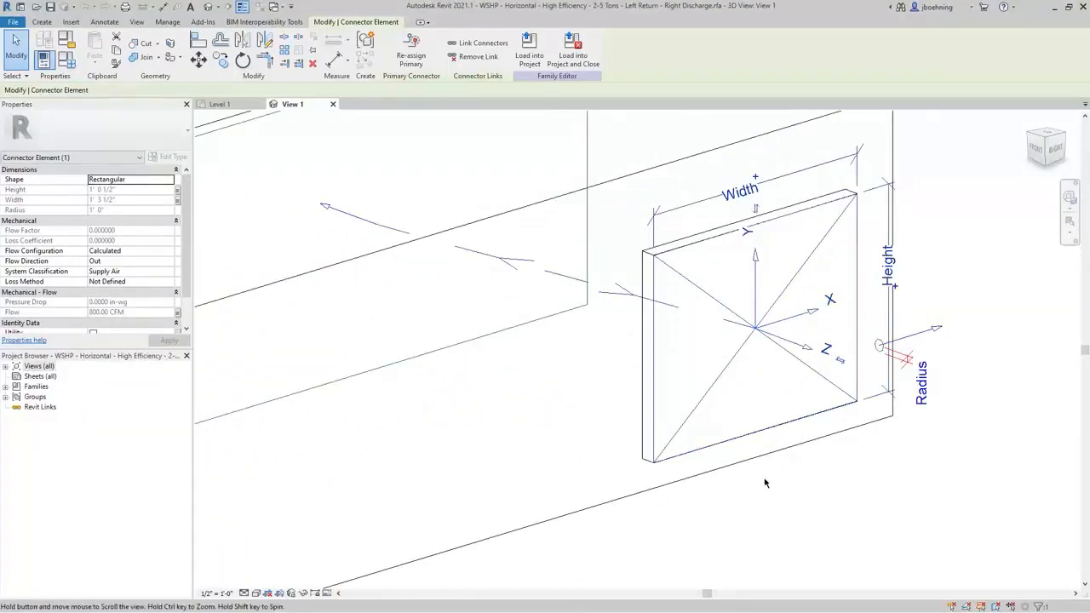
scroll(765, 483, down, 4)
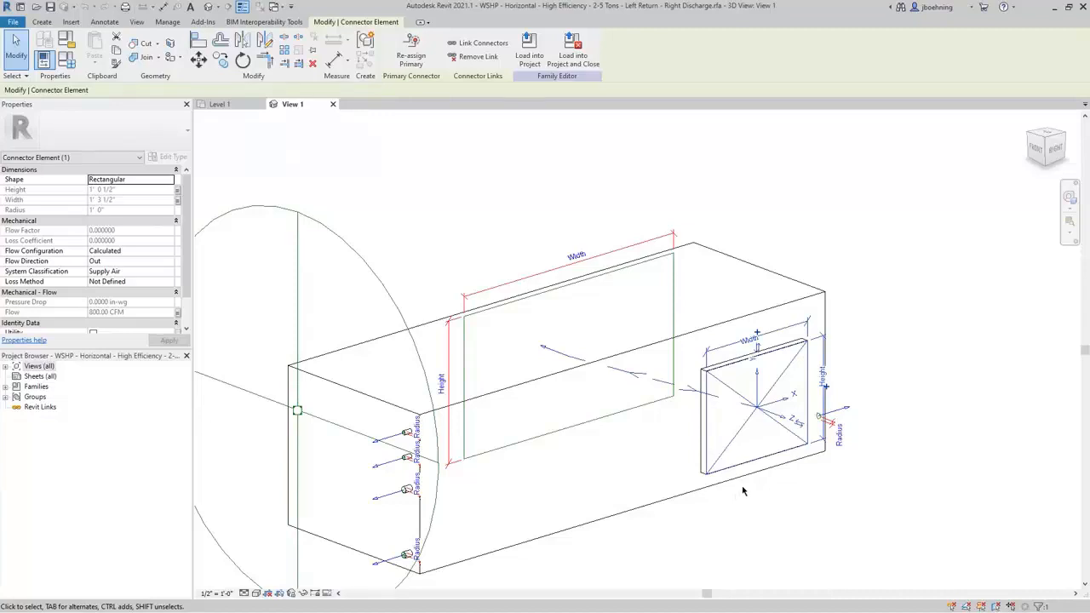
Flip the supply air connector with respect to its reference plane so its Z axis points into the heat pump
shift+middle_drag(743, 491, 784, 474)
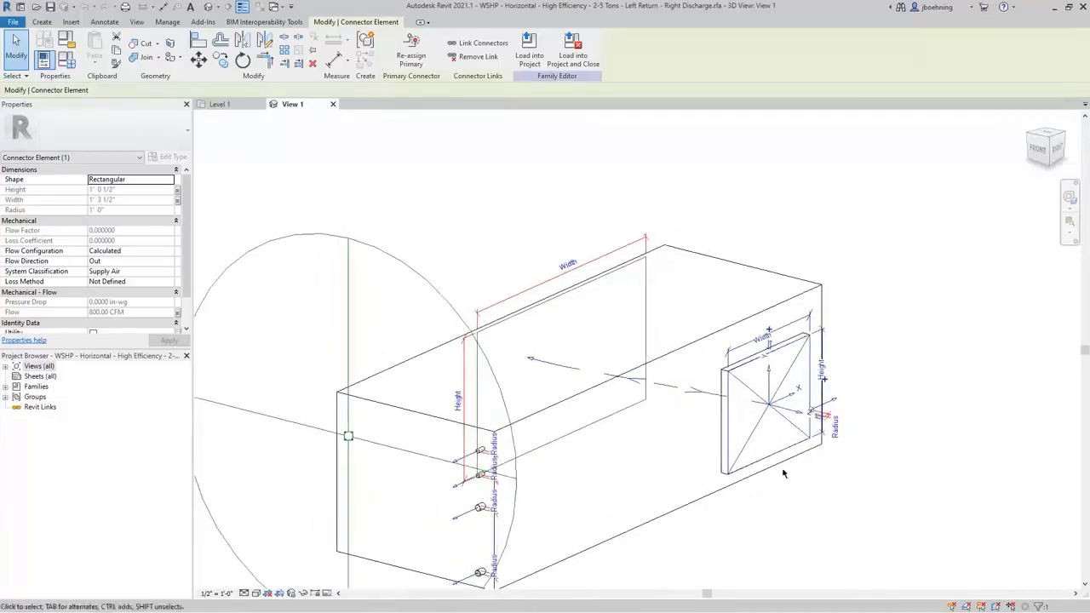
scroll(777, 447, up, 3)
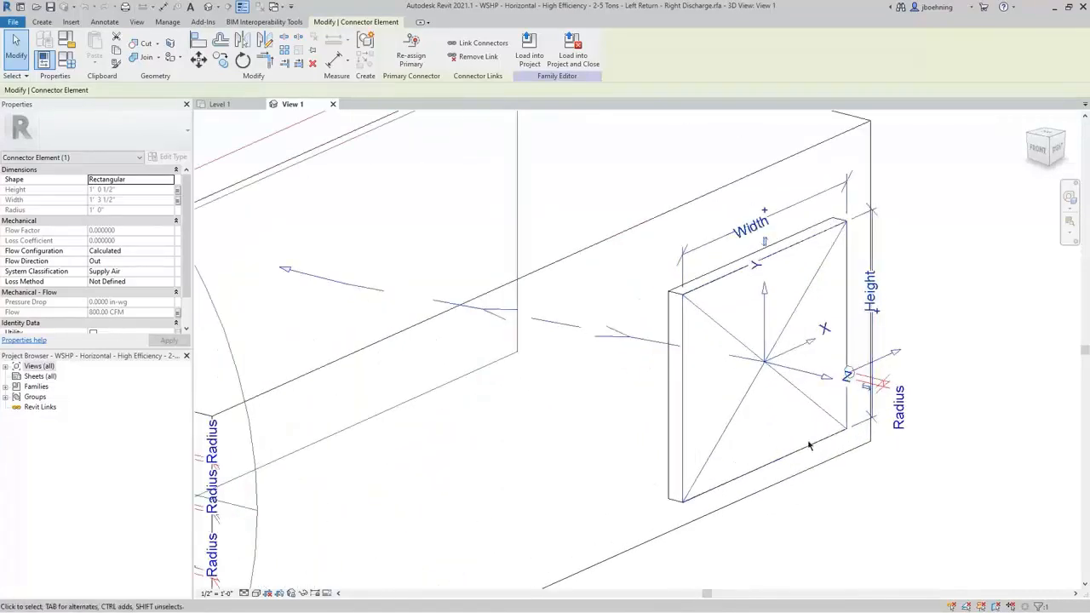
click(867, 390)
scroll(778, 458, down, 1)
mouse_move(638, 481)
shift+middle_down()
mouse_move(739, 473)
mouse_move(632, 469)
mouse_move(655, 473)
shift+middle_up()
scroll(724, 479, up, 1)
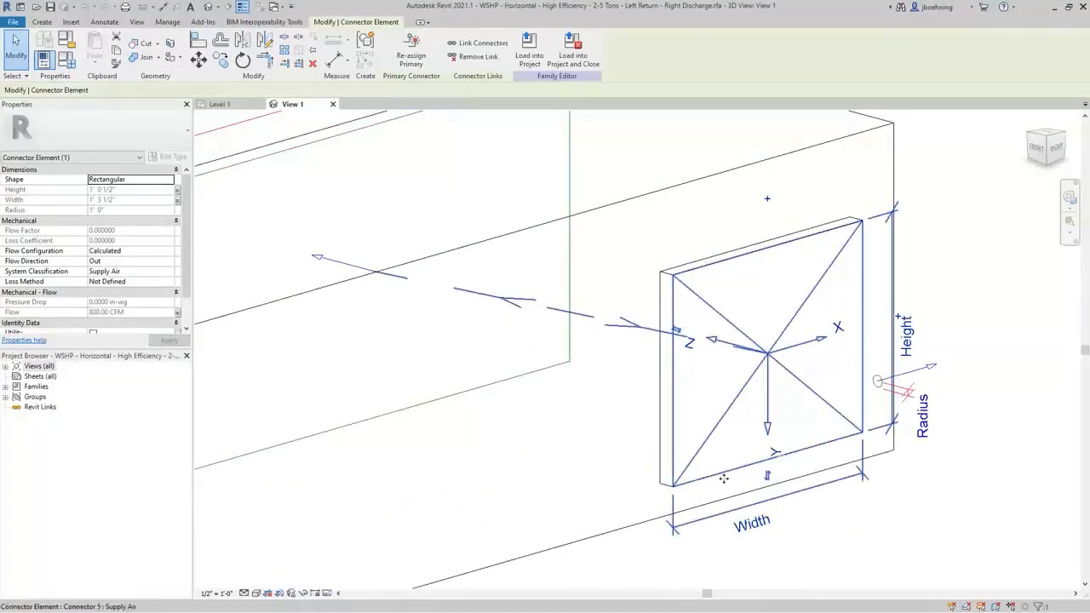
scroll(724, 478, down, 2)
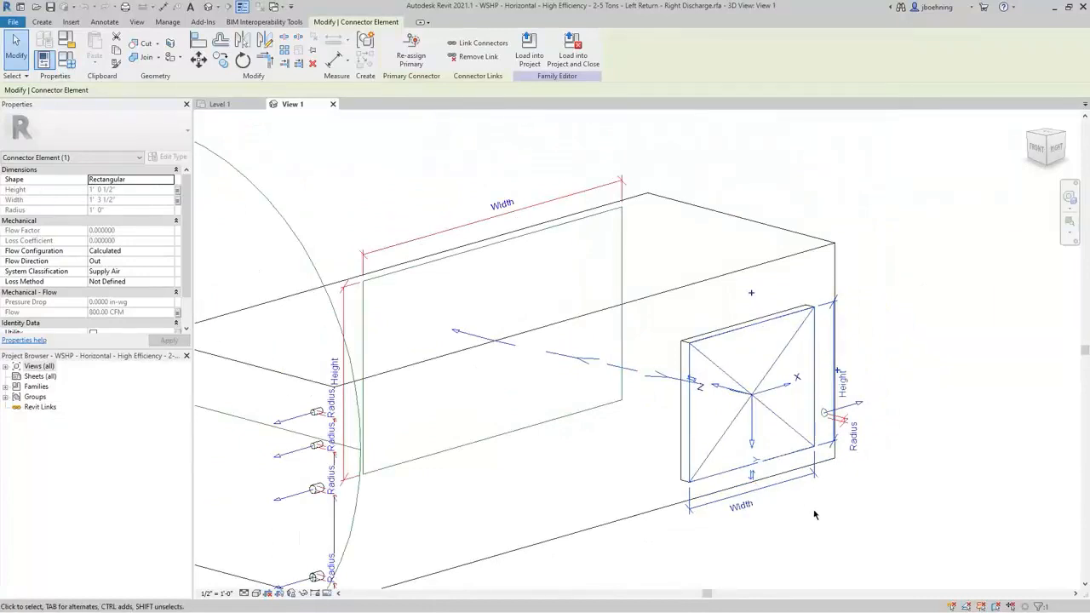
scroll(766, 525, up, 1)
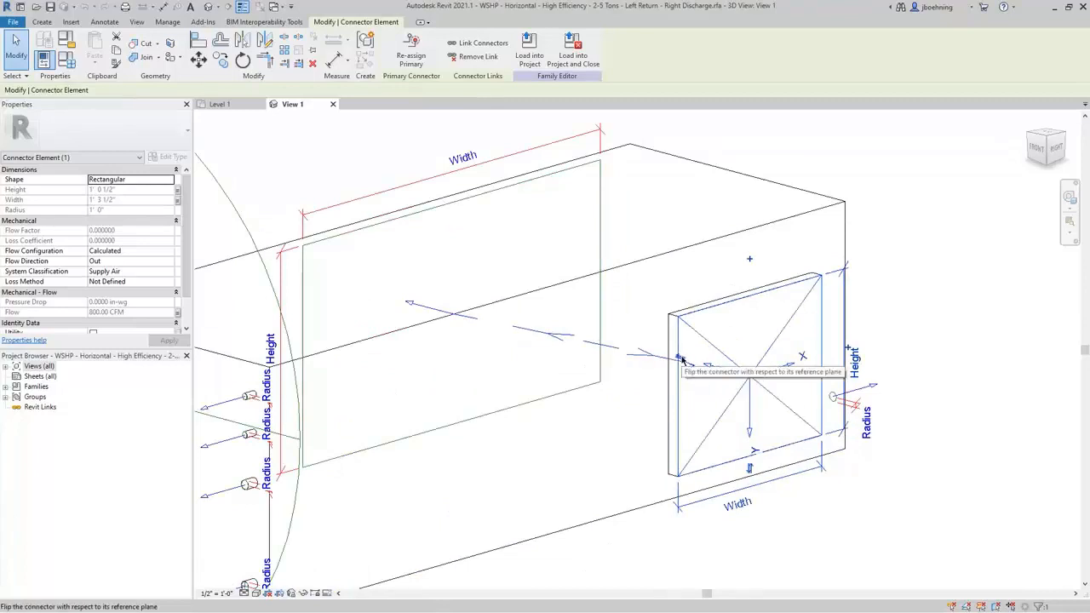
Examine the supply air connector's Z axis and Flow Direction options, keep Out, and deselect the connector
shift+middle_drag(863, 413, 862, 490)
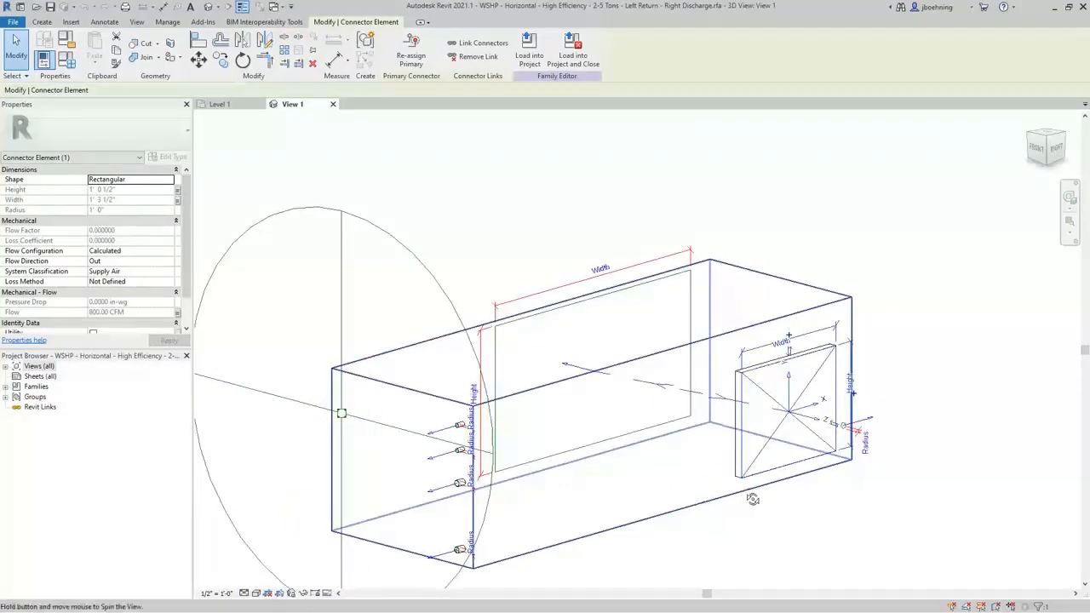
mouse_move(753, 499)
shift+middle_down()
mouse_move(868, 477)
mouse_move(856, 491)
mouse_move(881, 486)
mouse_move(762, 506)
shift+middle_up()
scroll(791, 505, up, 4)
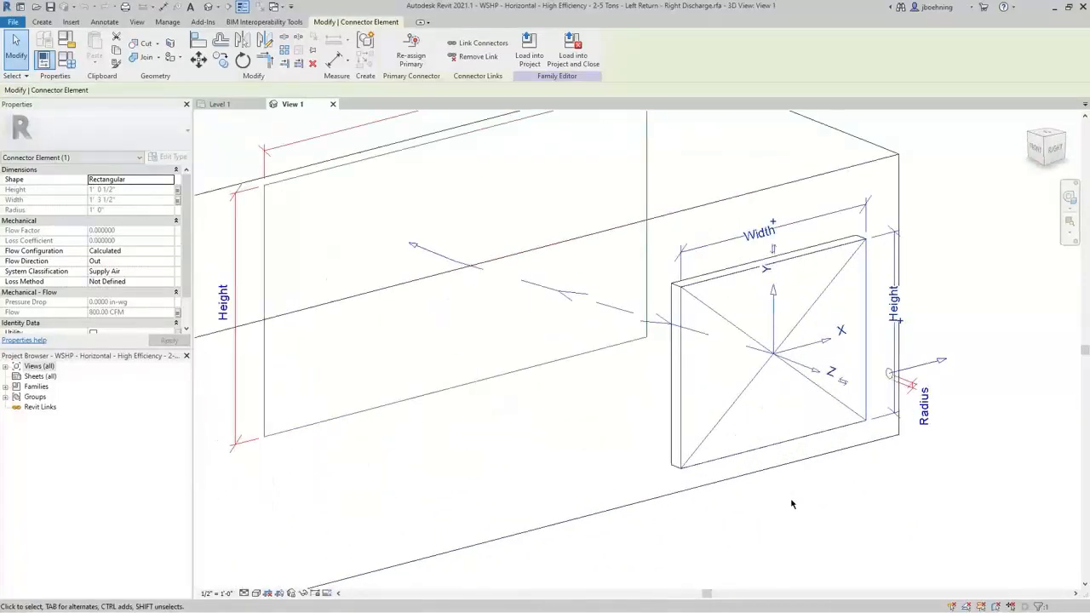
scroll(791, 505, down, 4)
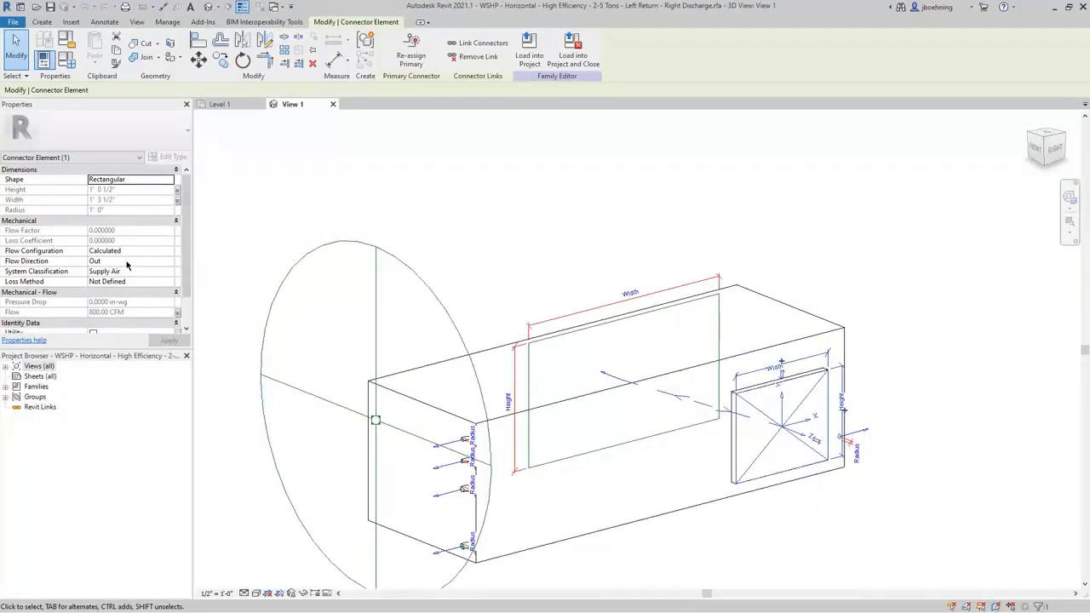
click(170, 262)
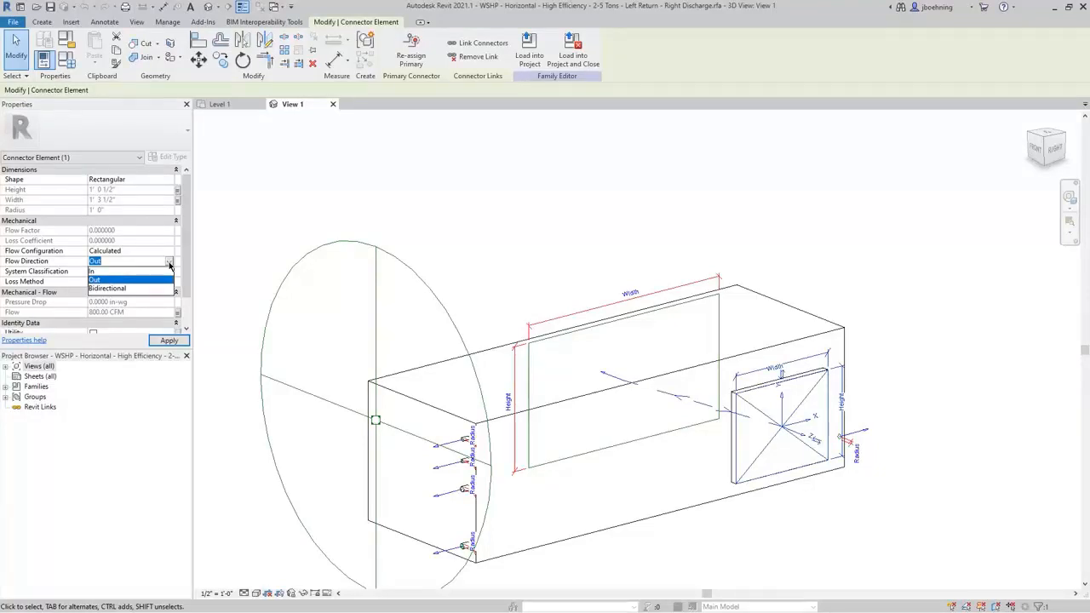
click(111, 280)
click(504, 339)
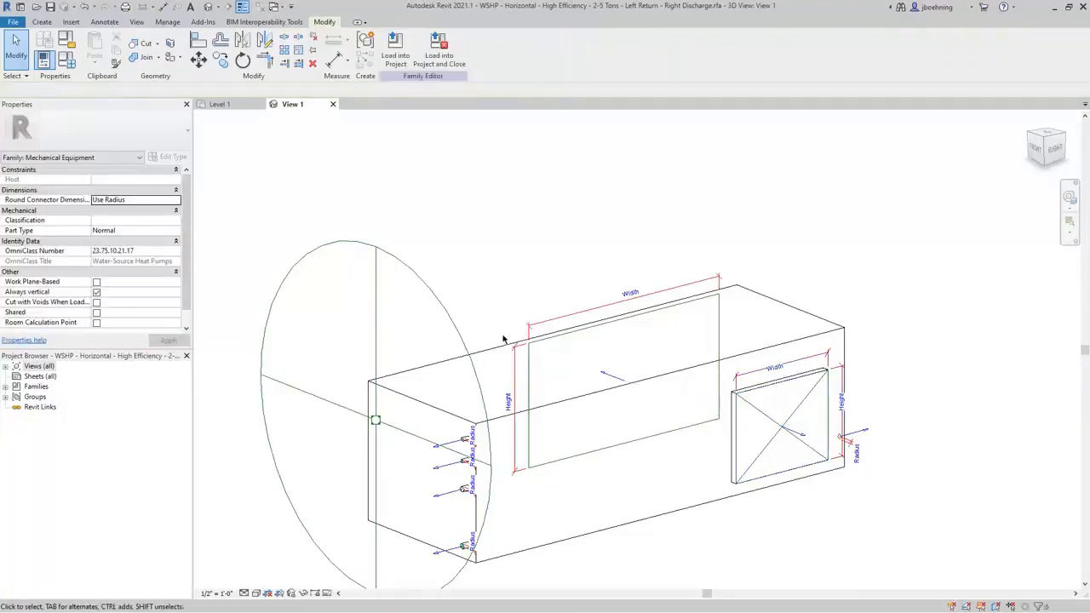
Select the large rectangular return air connector and examine its axes and flow direction on the opposite side of the heat pump
click(521, 362)
shift+middle_drag(521, 362, 638, 445)
scroll(636, 446, up, 3)
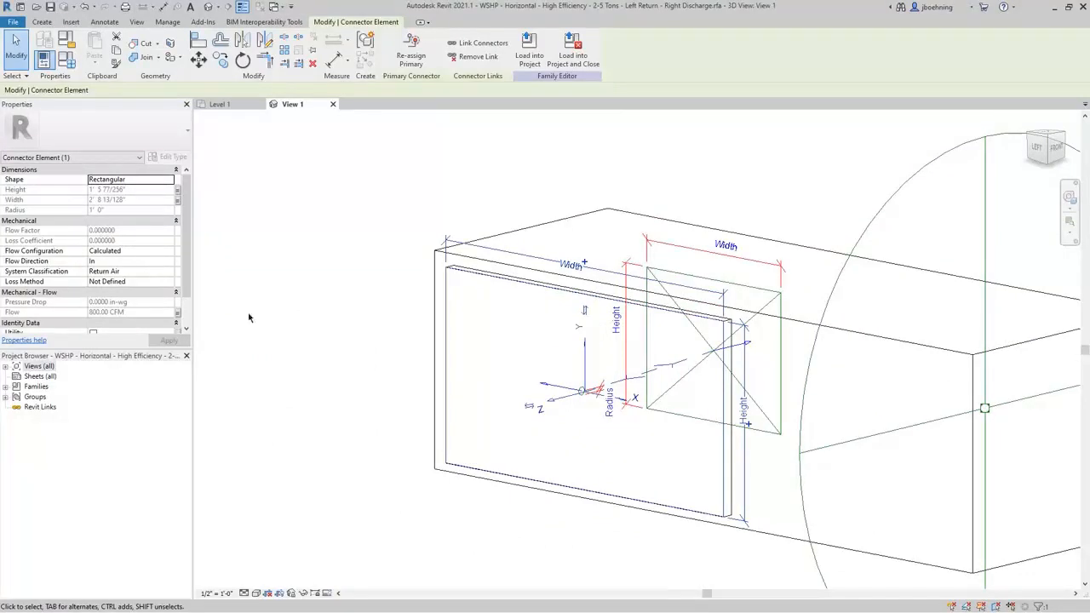
scroll(491, 443, down, 1)
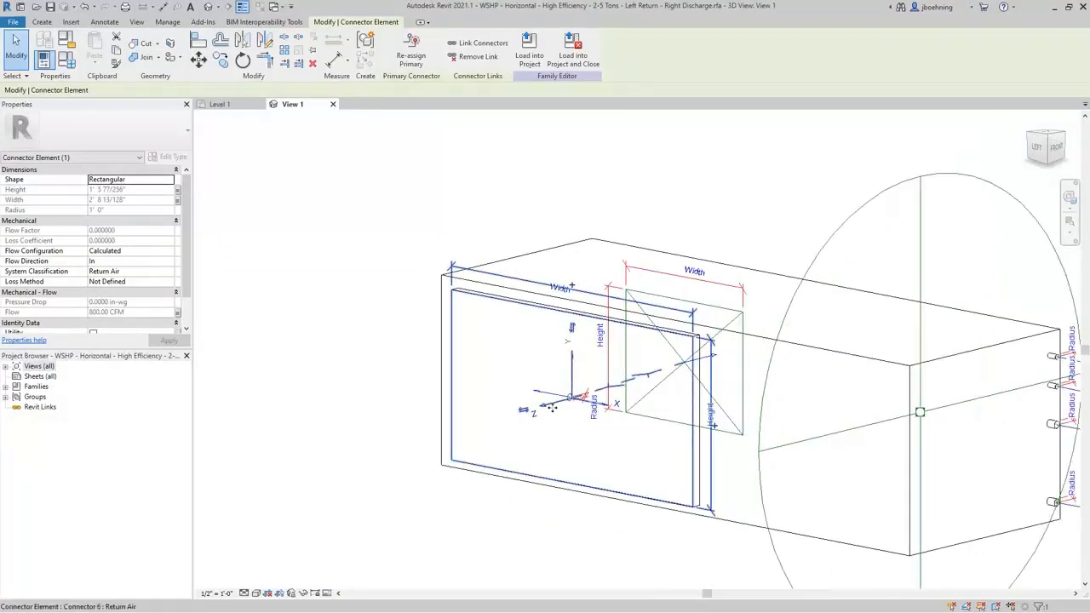
shift+middle_drag(552, 409, 580, 457)
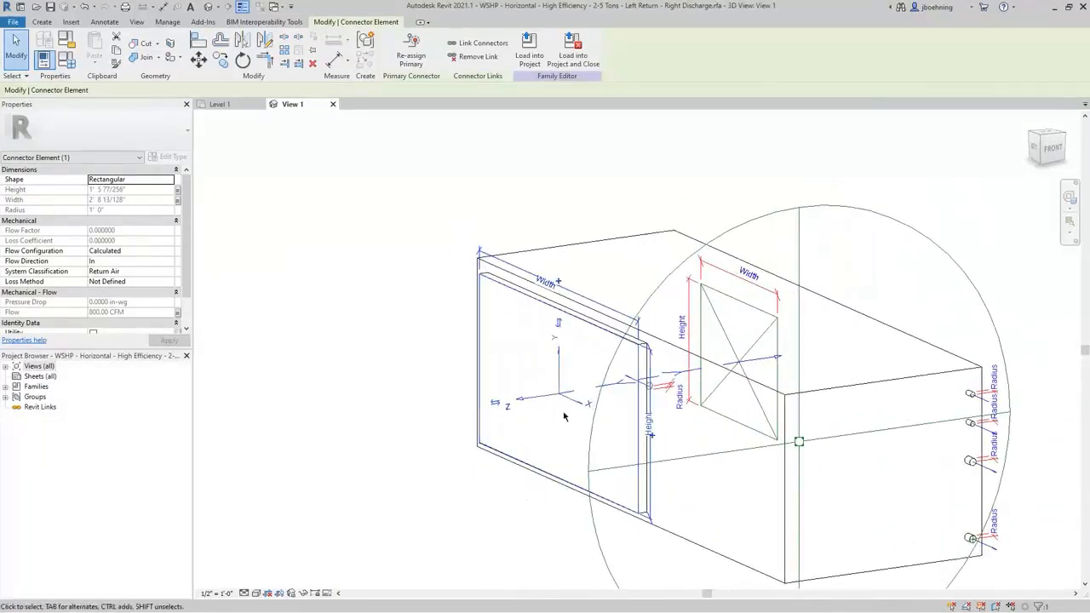
scroll(490, 467, down, 2)
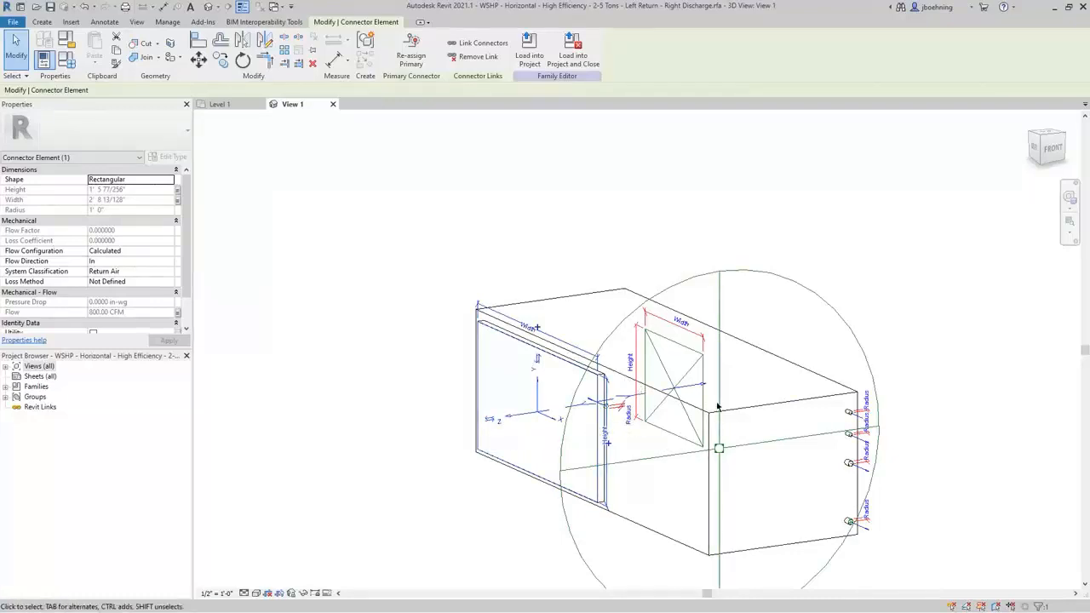
Select the supply air connector on the collar and review its available System Classification options without changing them
shift+middle_drag(589, 411, 818, 466)
scroll(817, 466, up, 2)
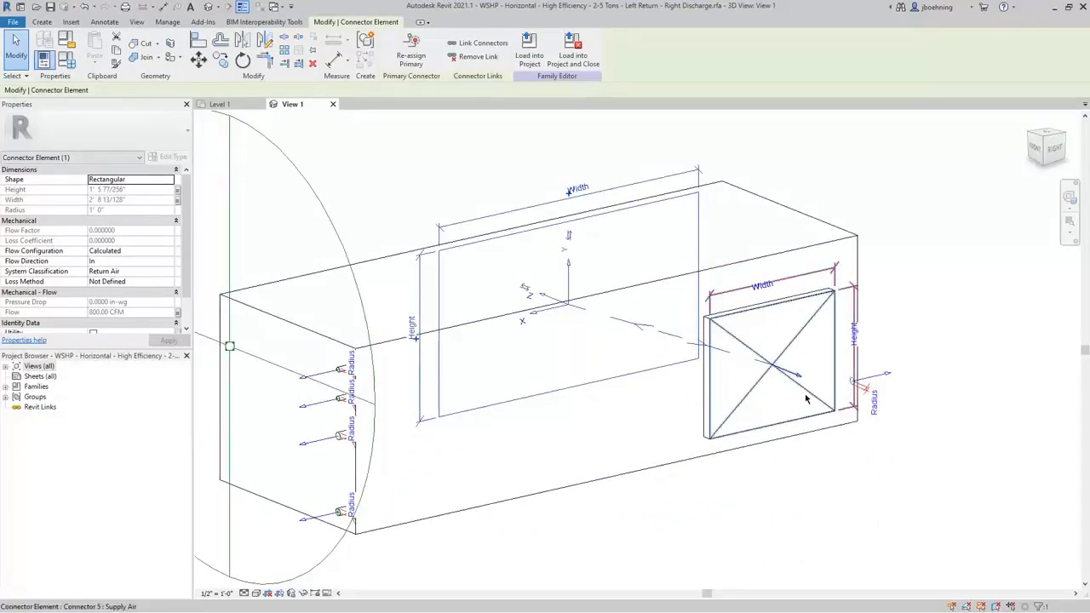
click(801, 413)
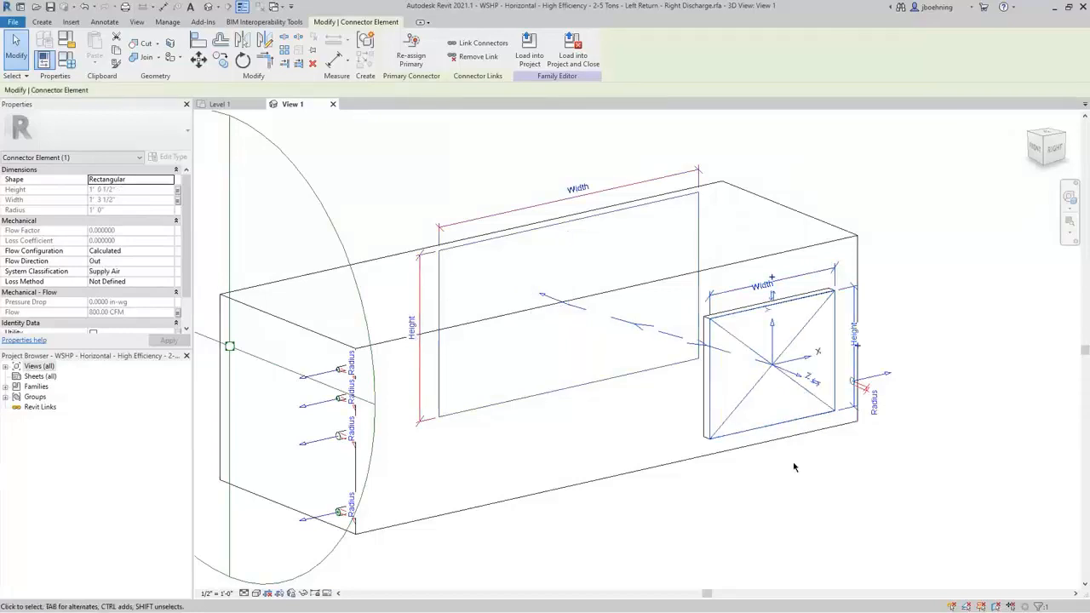
scroll(764, 474, up, 1)
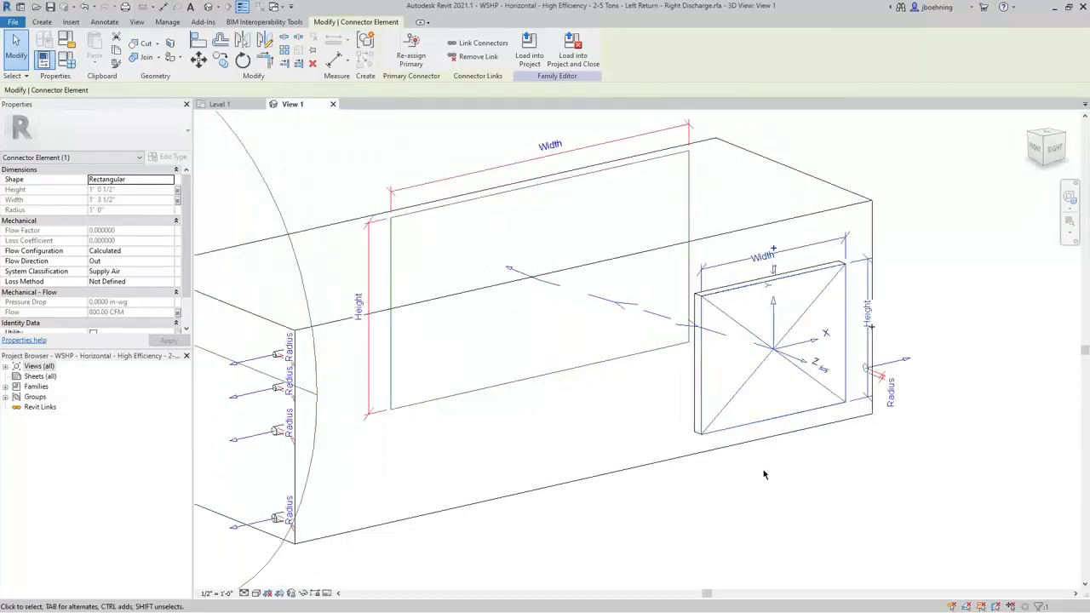
click(147, 274)
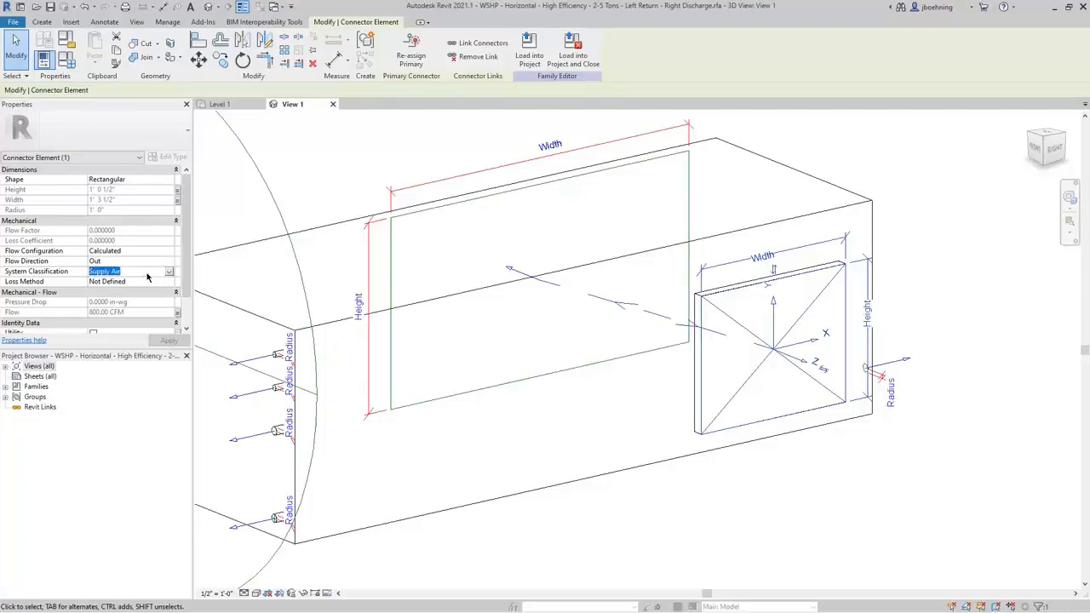
click(170, 272)
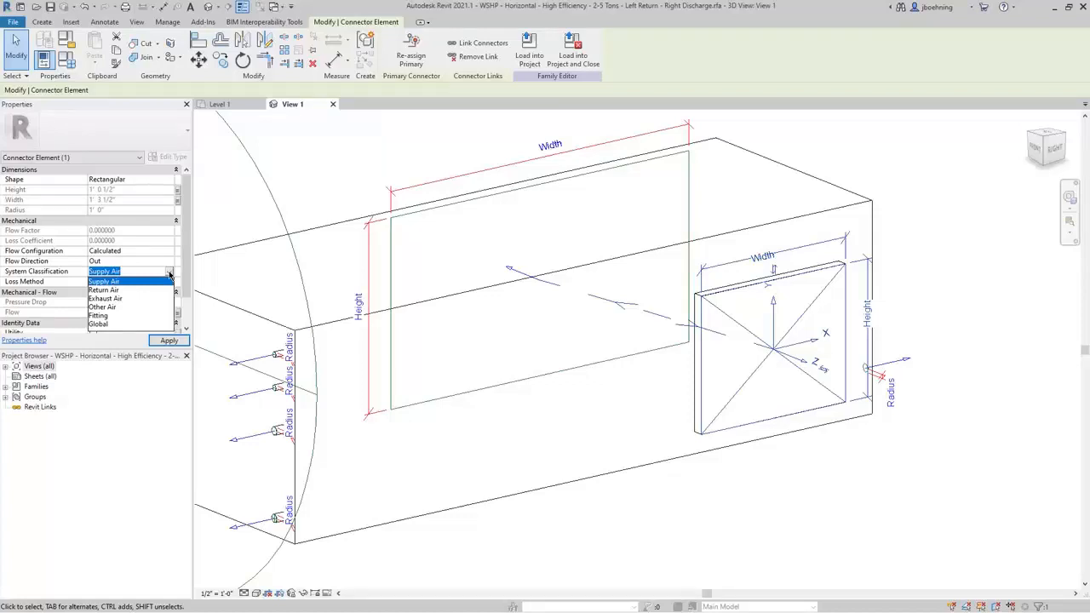
click(169, 274)
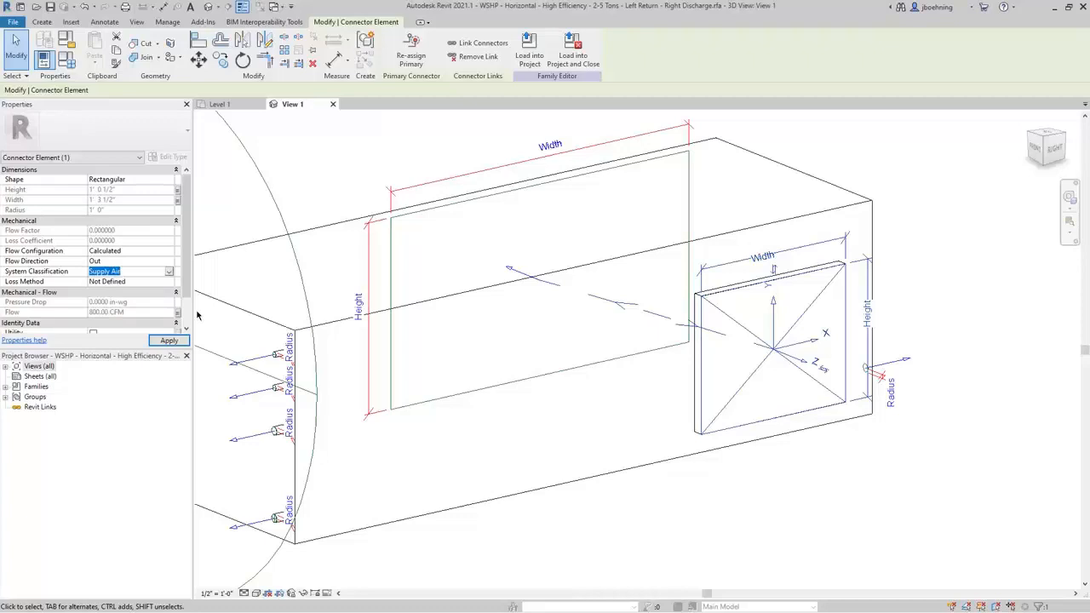
Select the uppermost pipe connector and review all its System Classification options, keeping Hydronic Supply
click(242, 364)
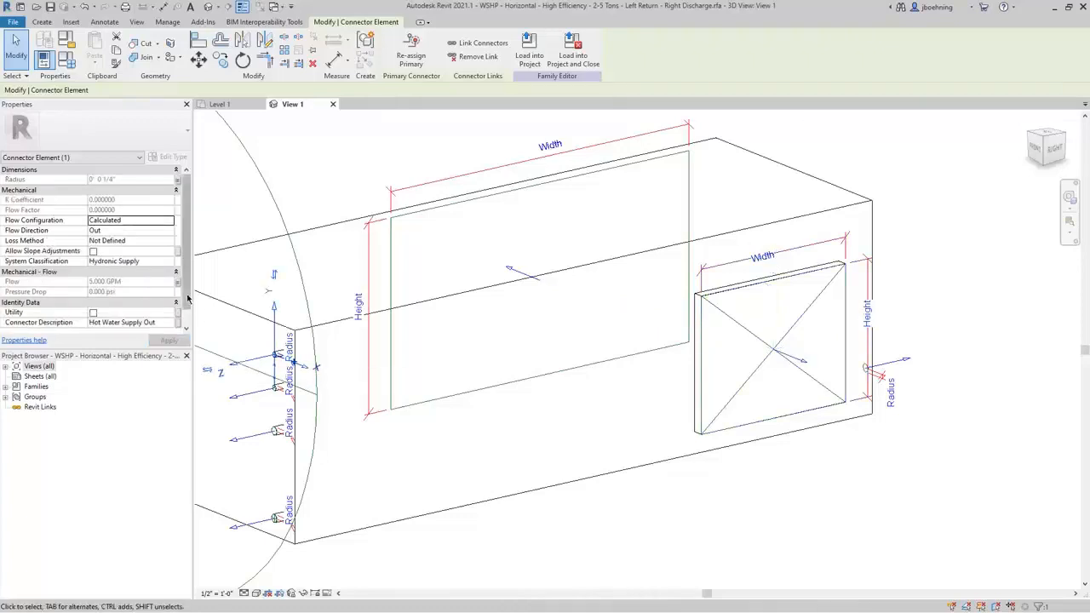
click(169, 263)
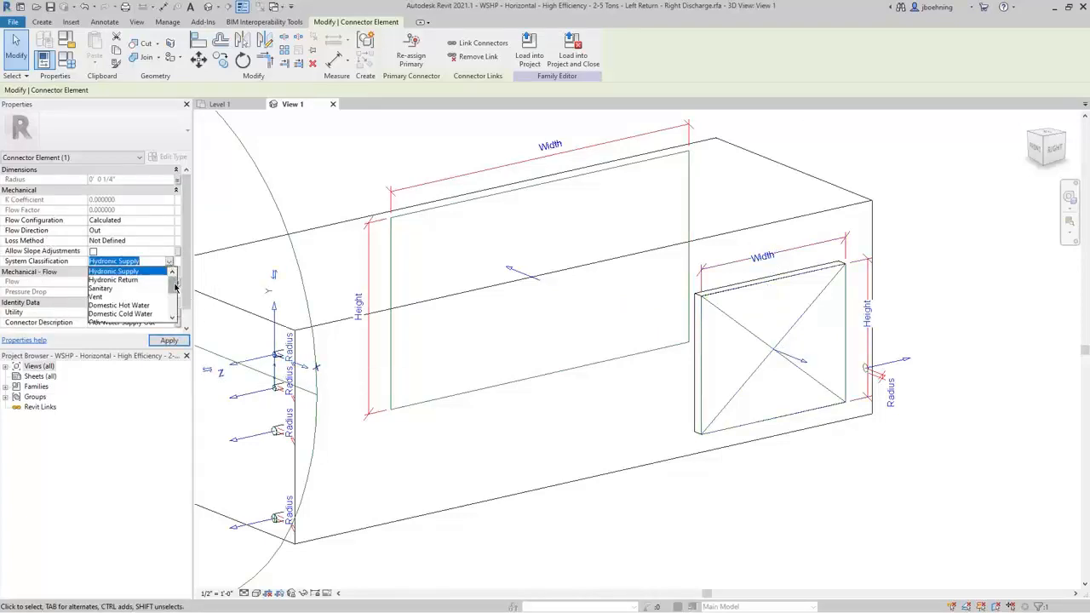
mouse_move(173, 288)
mouse_down()
mouse_move(172, 311)
mouse_move(172, 283)
mouse_up()
drag(176, 285, 173, 311)
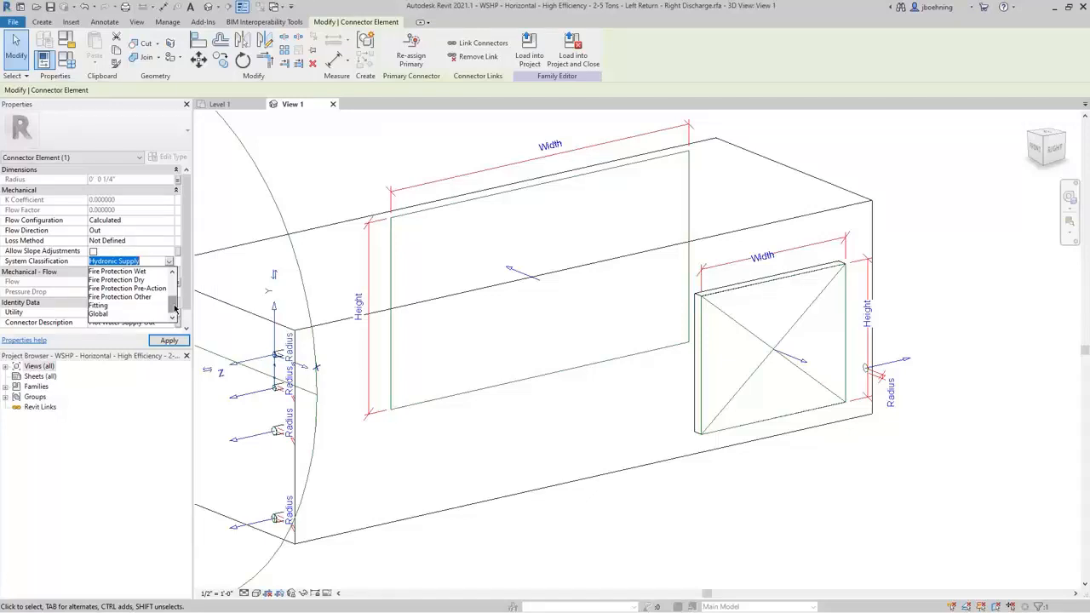
drag(175, 306, 171, 264)
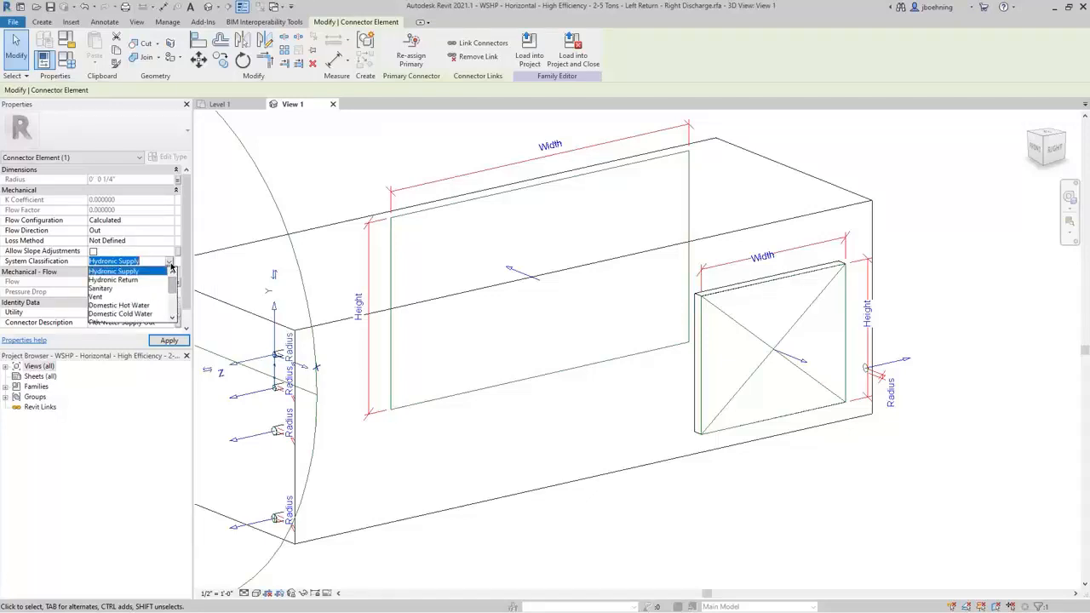
click(171, 263)
Reselect the supply air connector on the collar and review its Flow Configuration options, keeping Calculated
scroll(533, 425, down, 5)
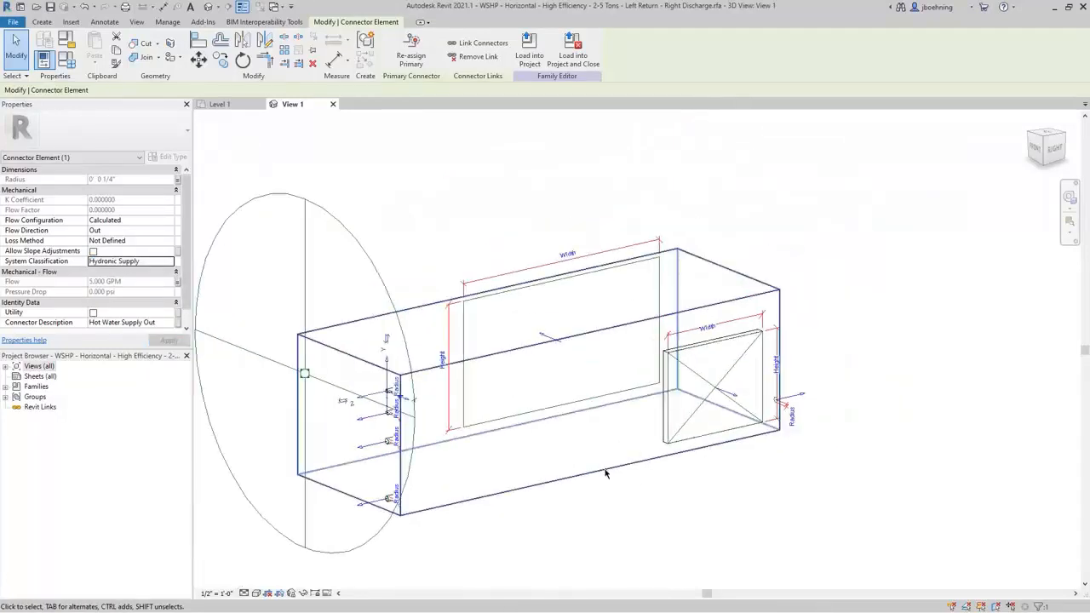
middle_drag(611, 492, 688, 464)
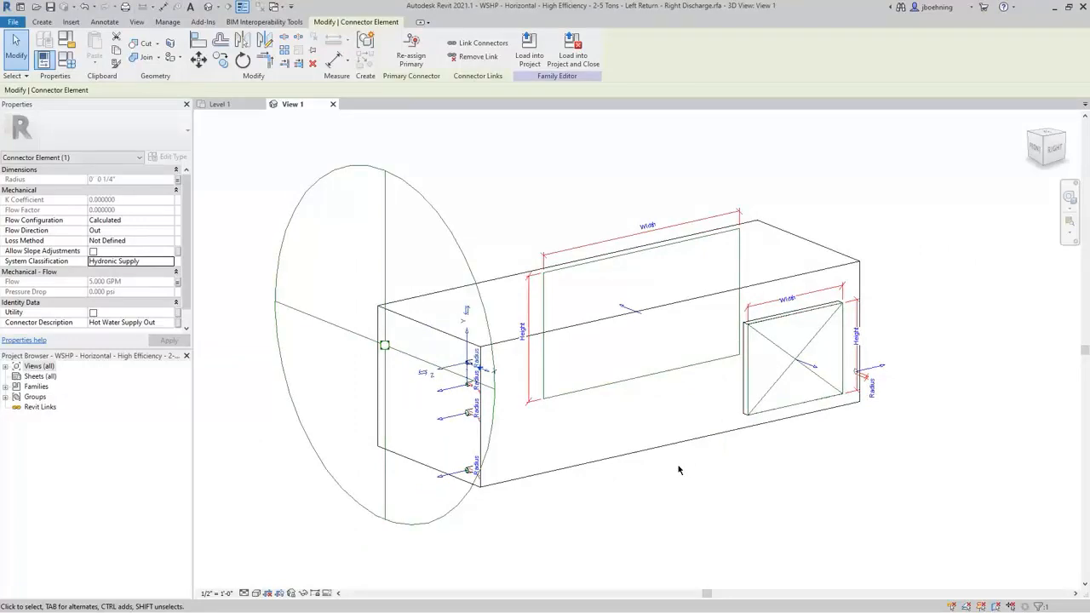
click(761, 430)
click(772, 394)
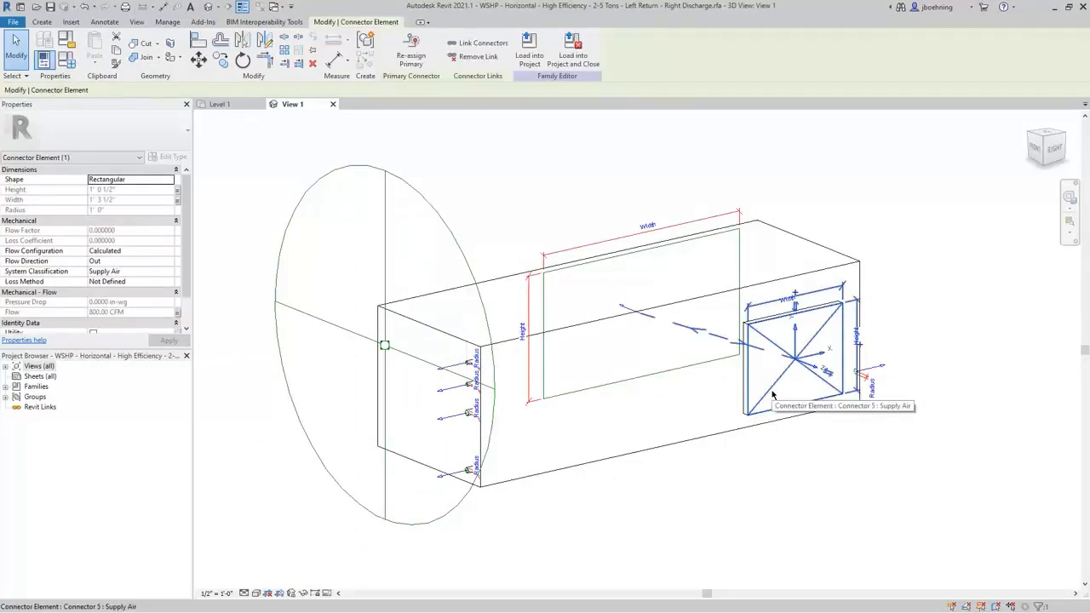
key(Escape)
scroll(802, 397, up, 1)
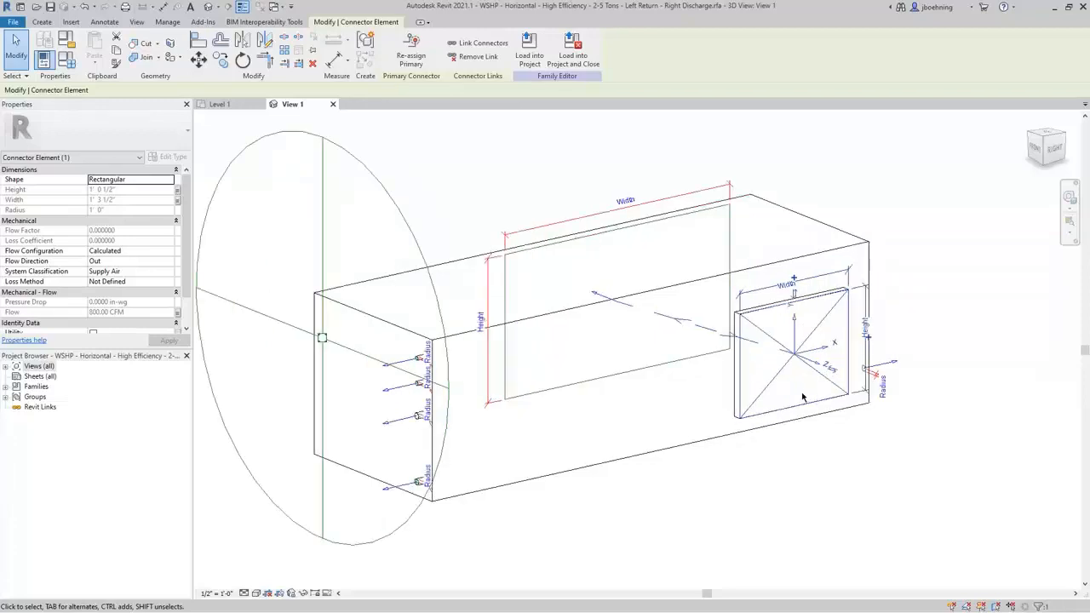
click(142, 251)
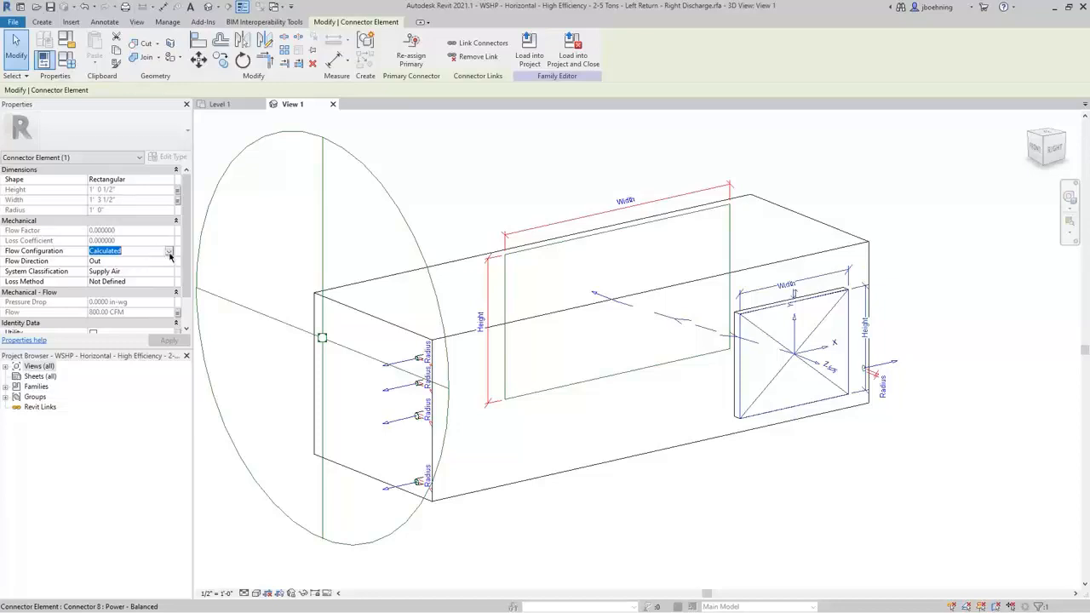
click(169, 251)
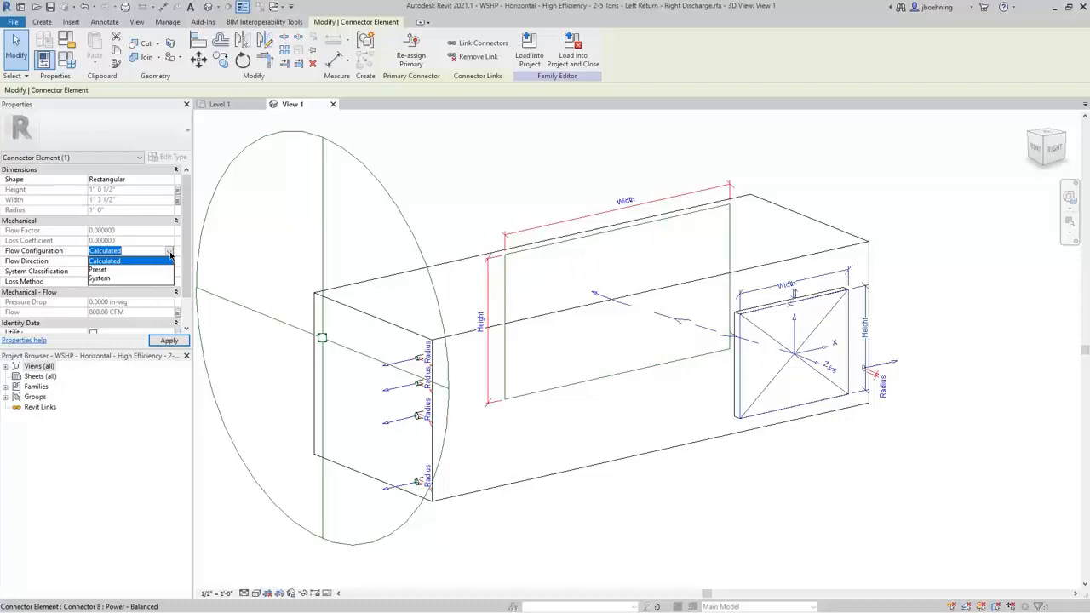
click(170, 253)
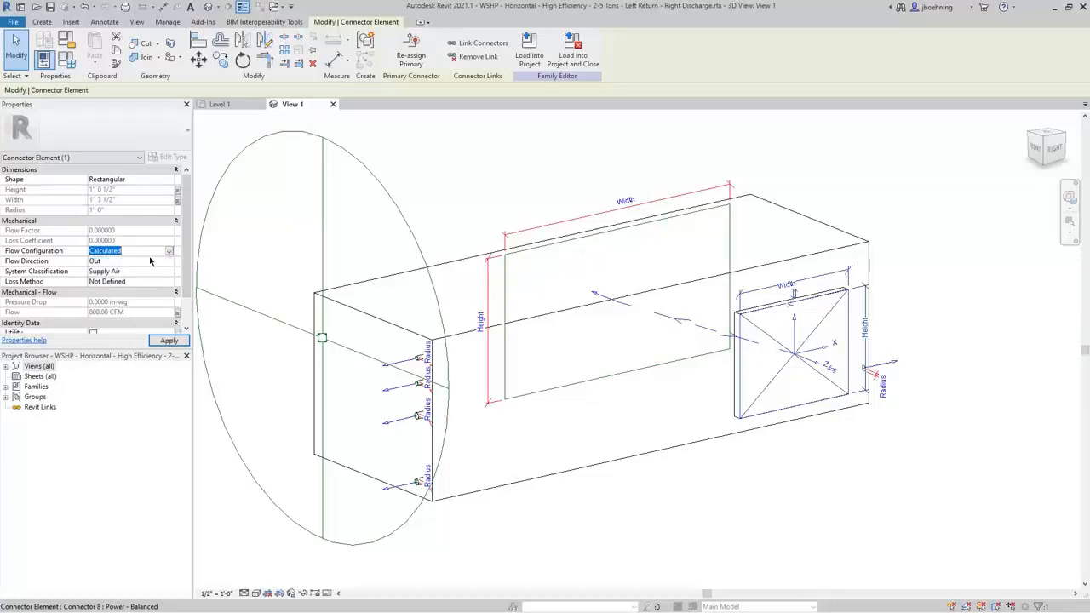
Set the supply air connector's Flow Configuration to System and open its Flow Factor for editing
click(171, 253)
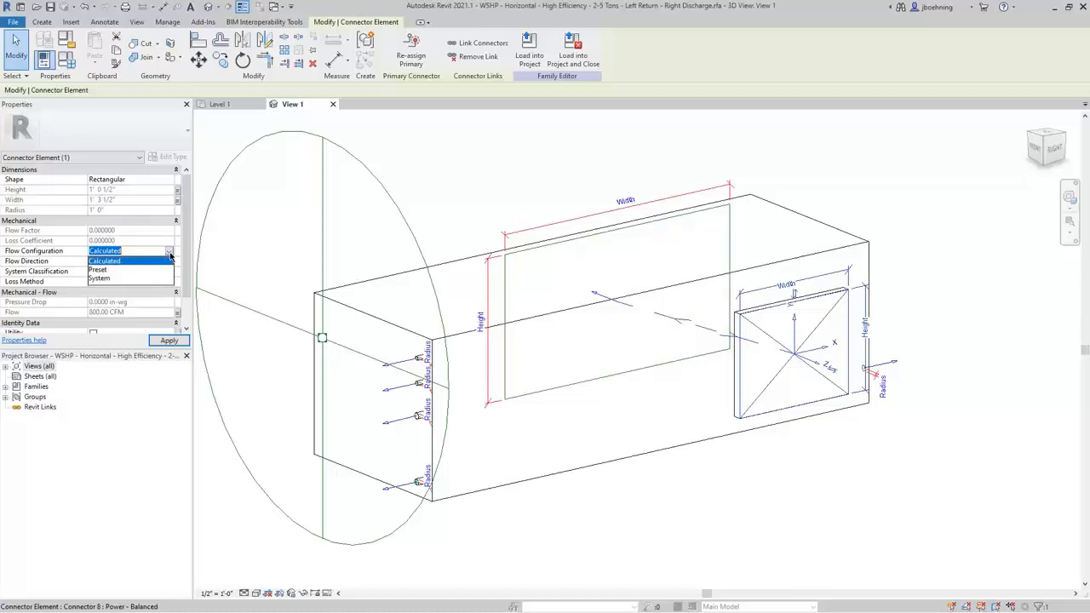
click(109, 279)
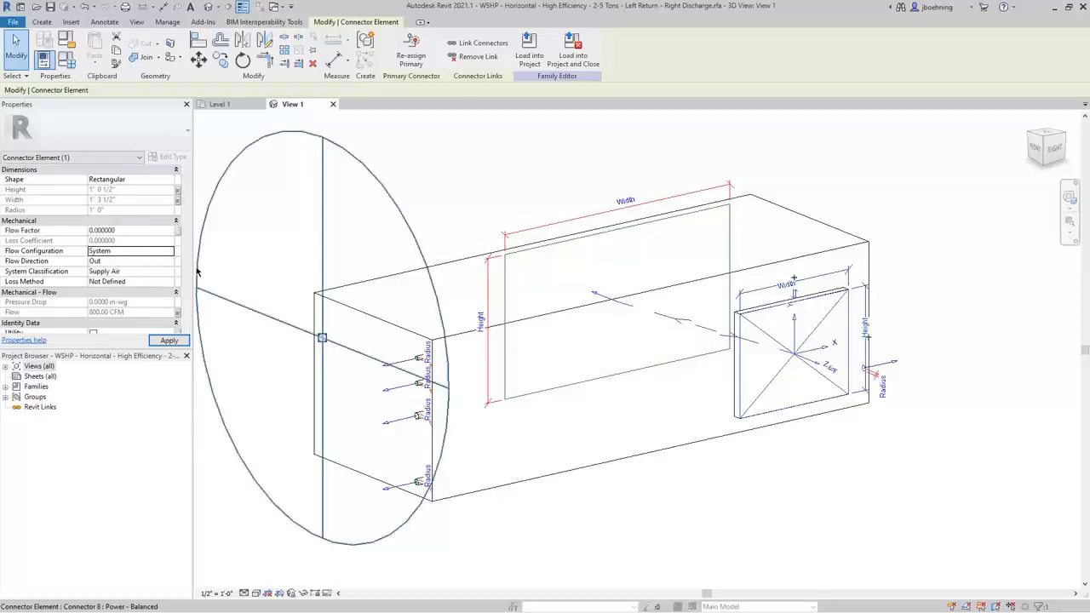
click(134, 232)
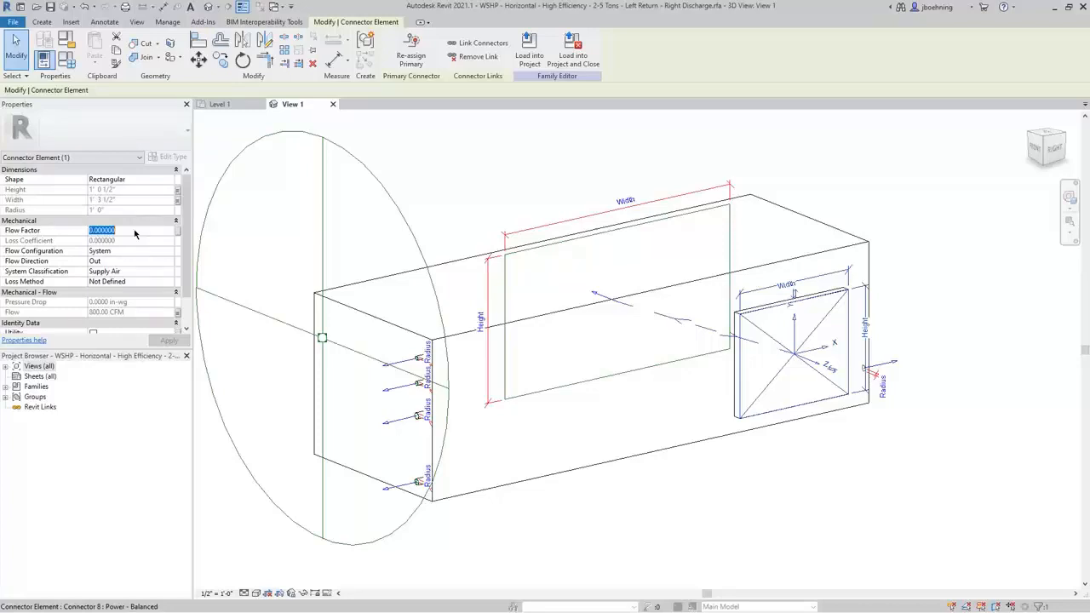
Set the supply air connector's Flow Configuration back to Calculated
click(170, 252)
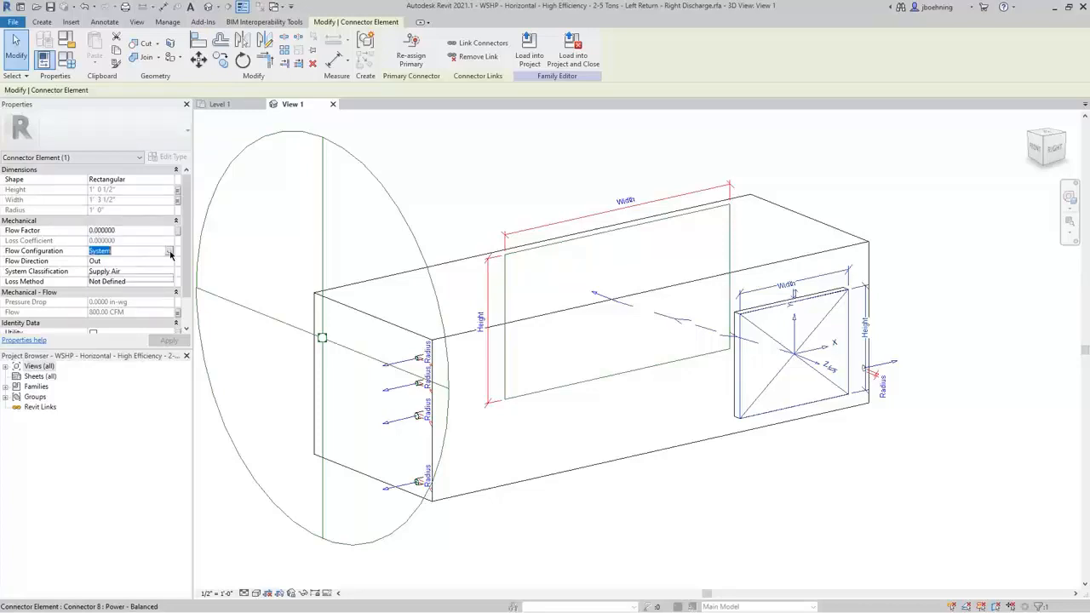
click(170, 254)
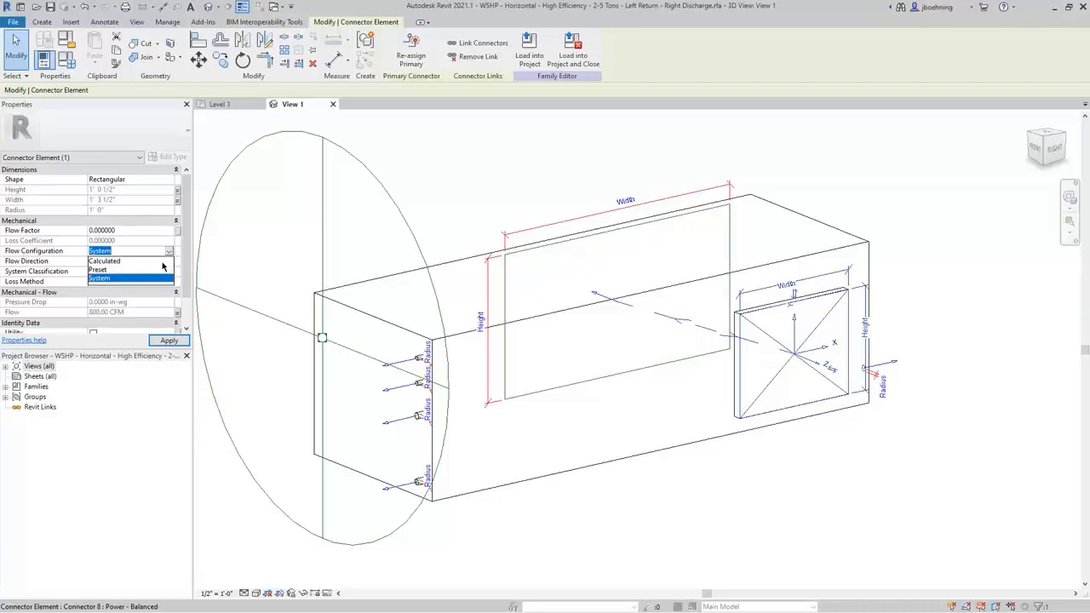
click(159, 263)
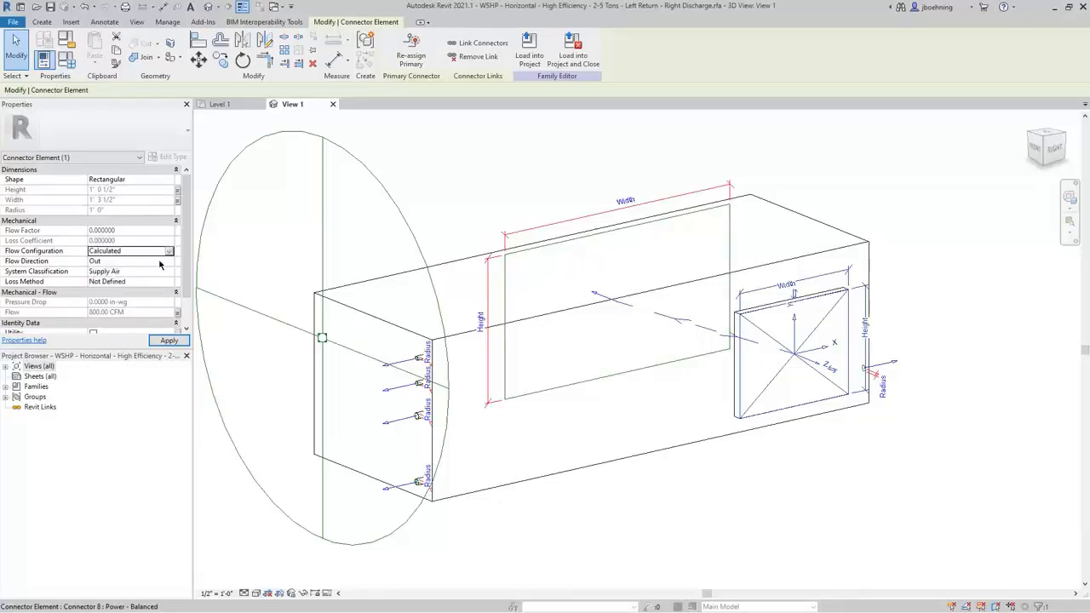
Try Preset as the supply air connector's Flow Configuration and return it to Calculated
click(170, 253)
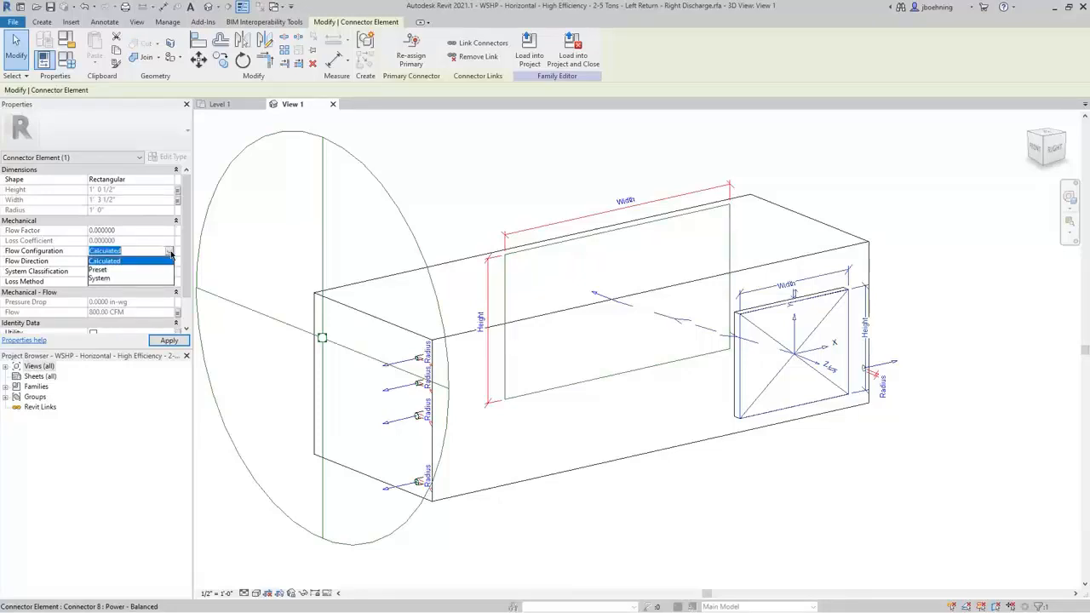
click(101, 271)
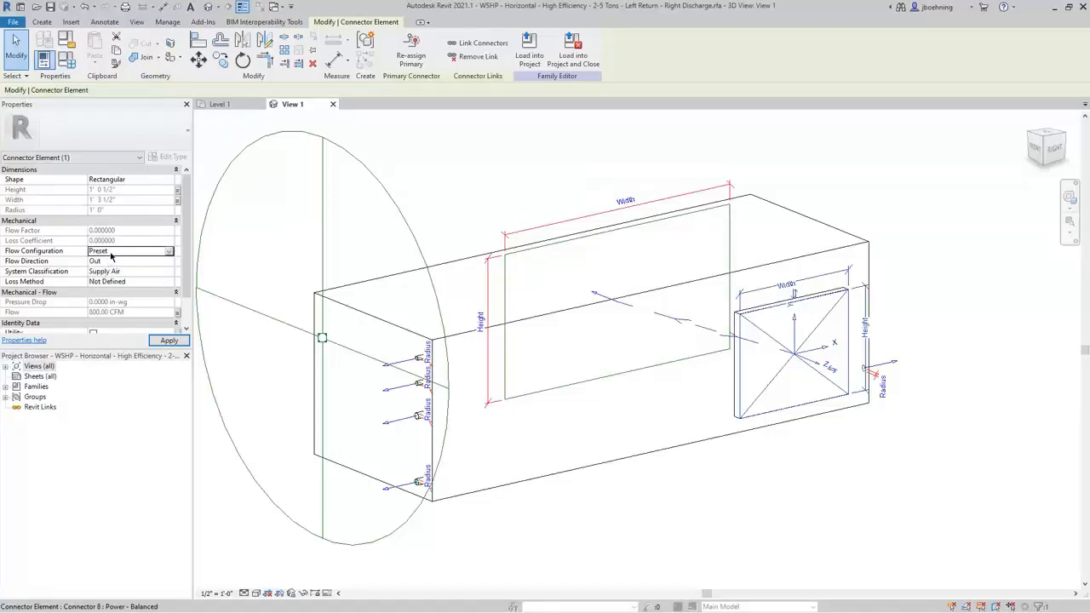
click(170, 253)
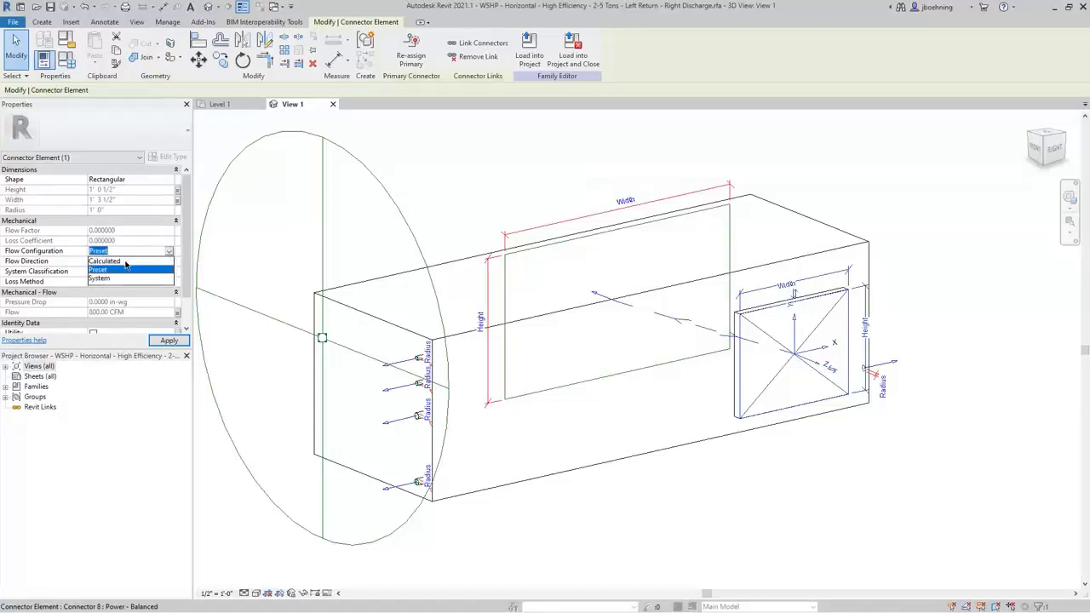
click(115, 260)
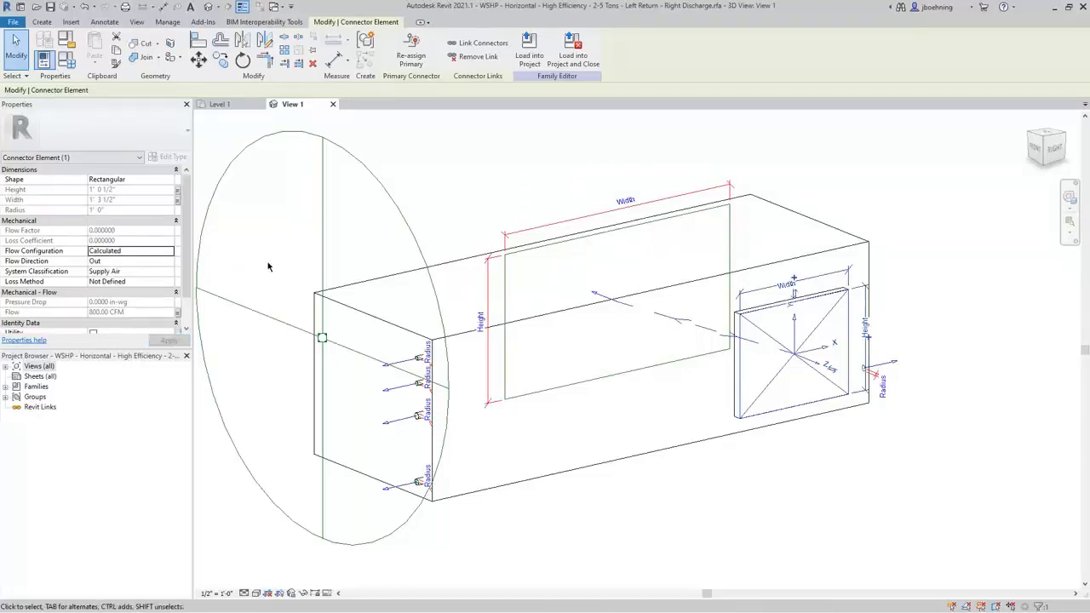
Set the supply air connector's Loss Method to Coefficient and open its Loss Coefficient for editing
click(151, 282)
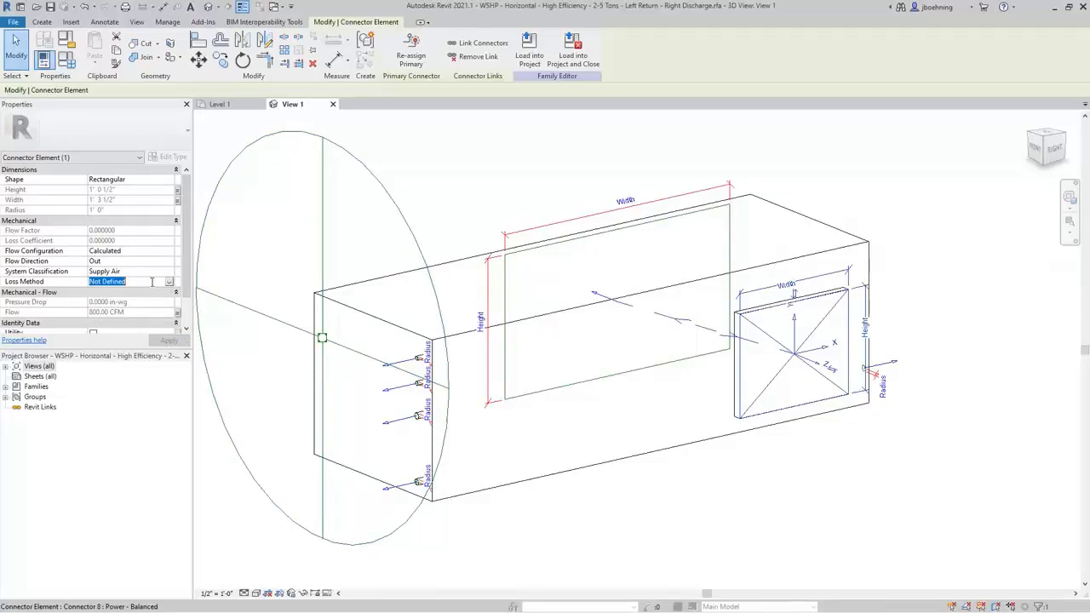
click(169, 281)
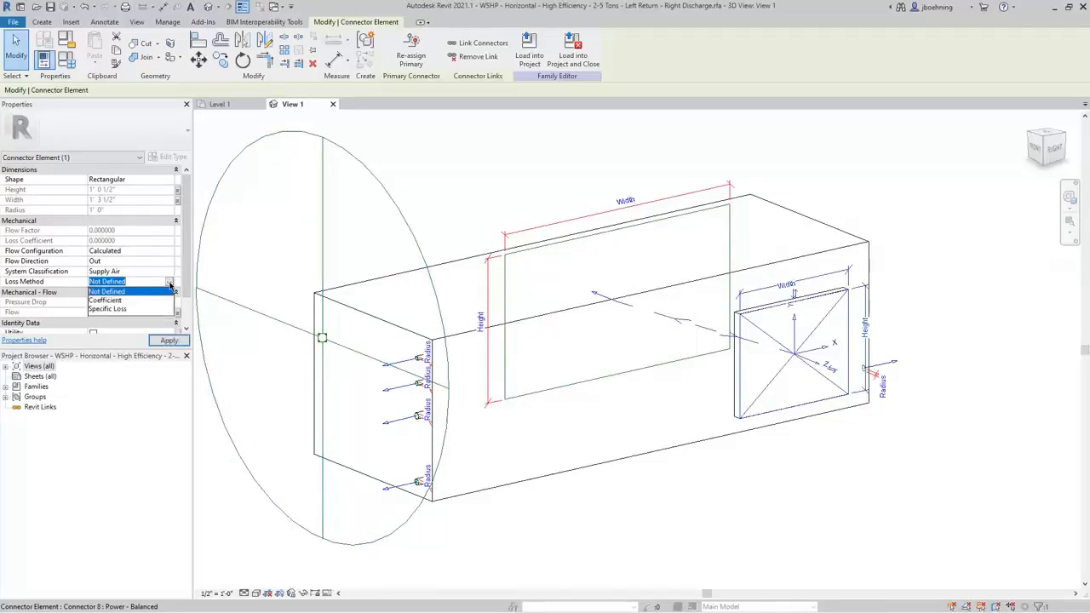
click(122, 302)
click(129, 244)
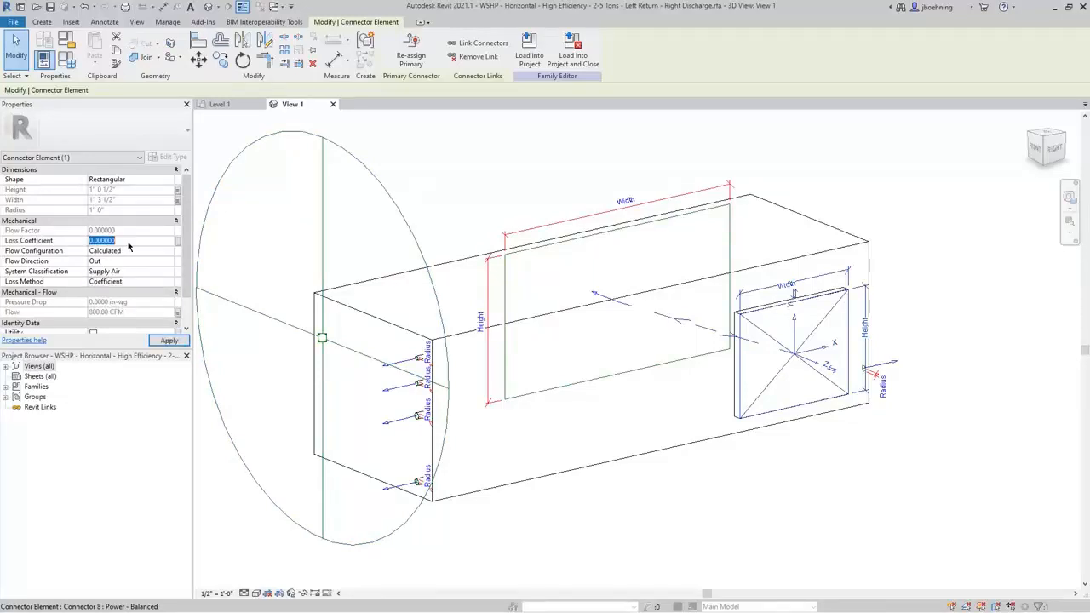
Try Specific Loss as the supply air connector's Loss Method, opening Pressure Drop for editing, and return the method to Not Defined
click(170, 281)
click(169, 282)
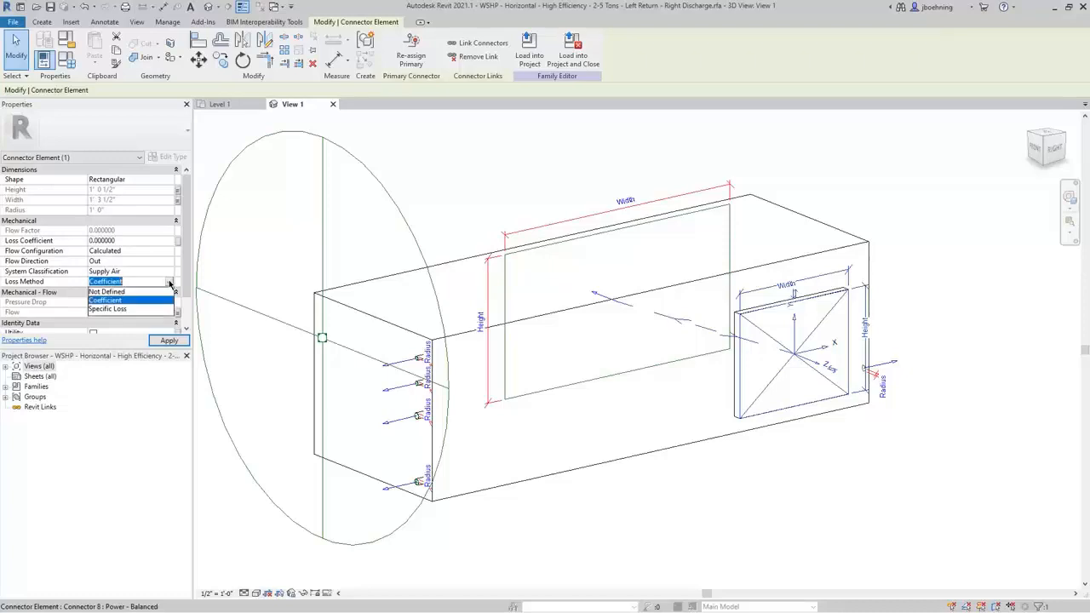
click(119, 309)
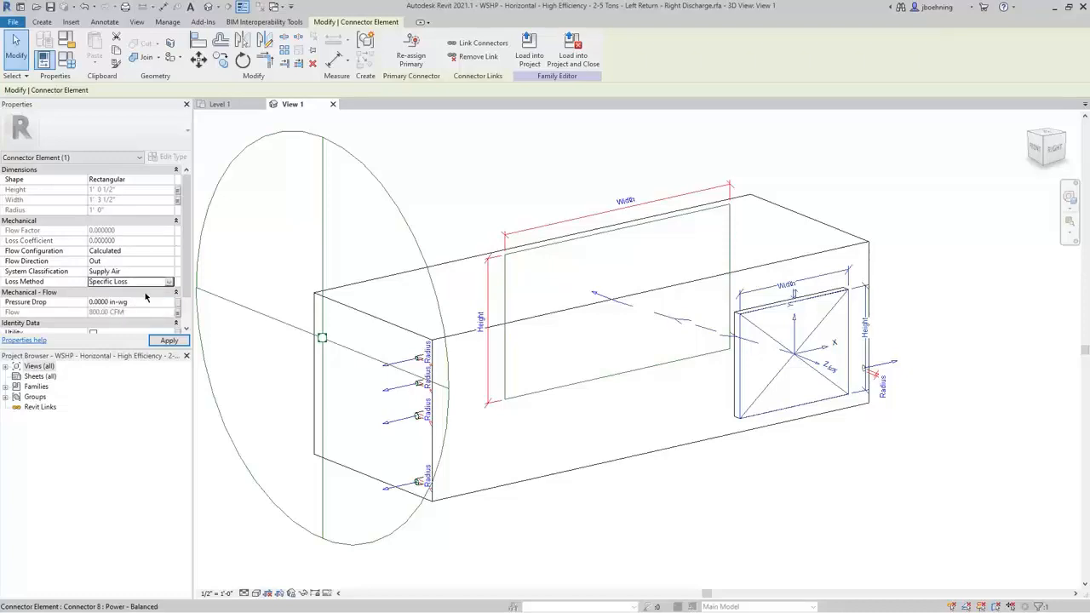
click(148, 304)
click(169, 282)
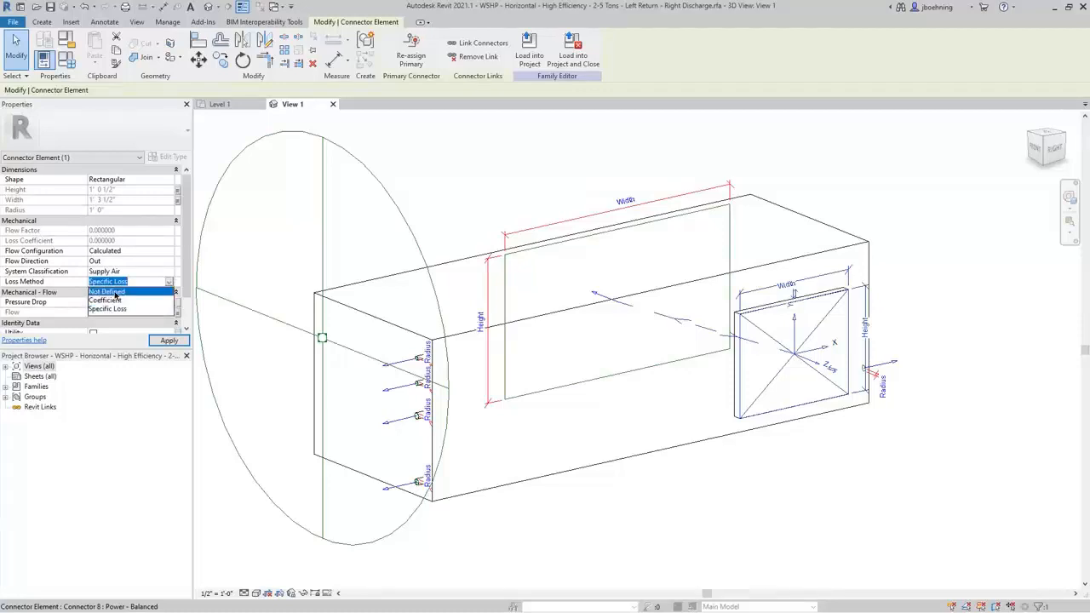
click(113, 292)
Review the family parameter associated with the supply air connector's Flow, keeping Air Flow, and deselect the connector
scroll(189, 294, down, 1)
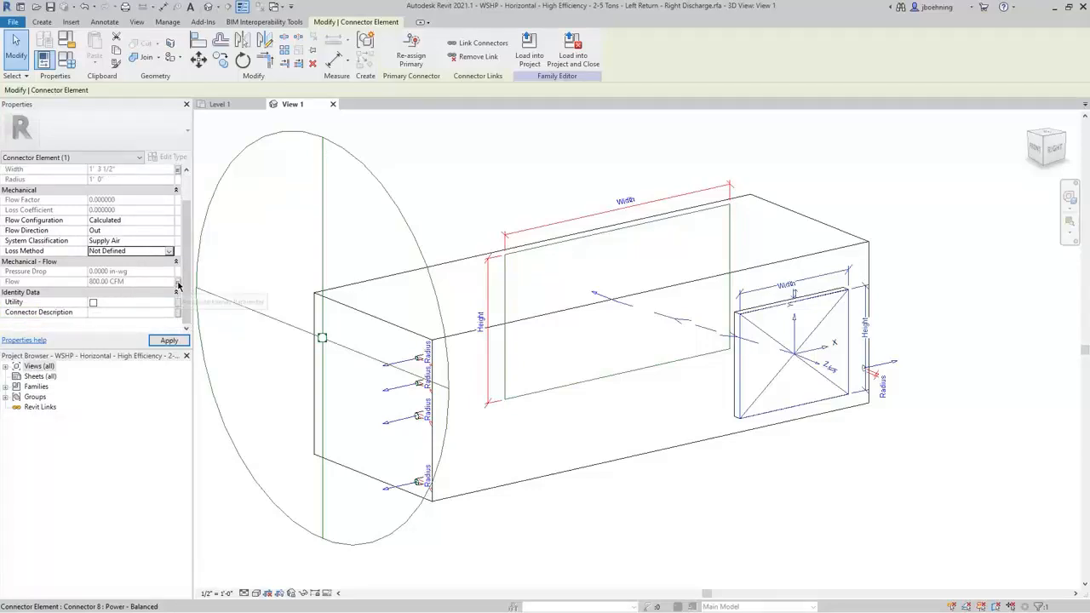
click(177, 282)
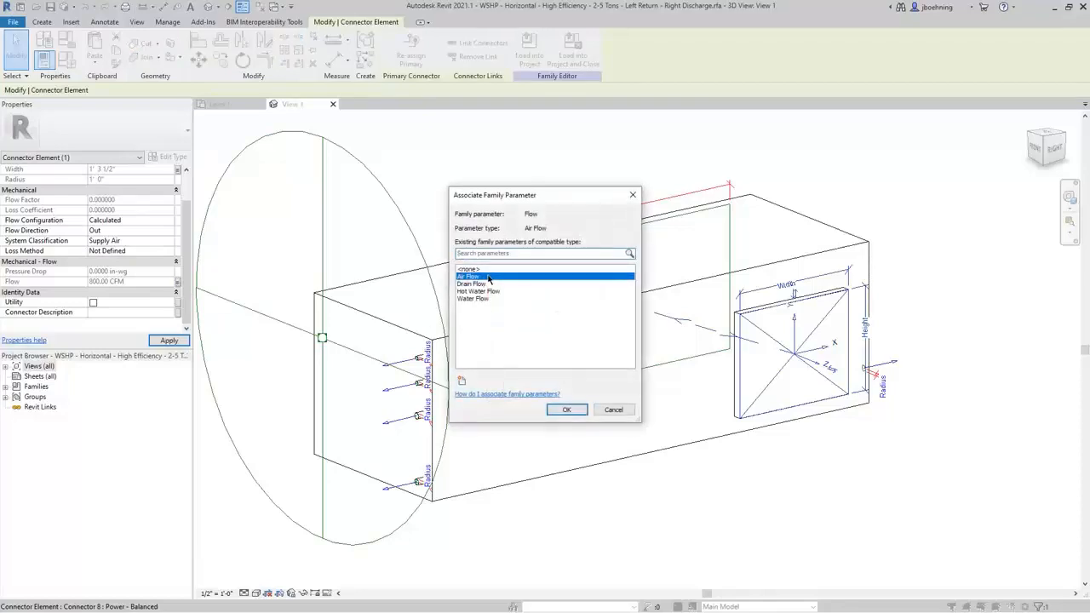
click(566, 409)
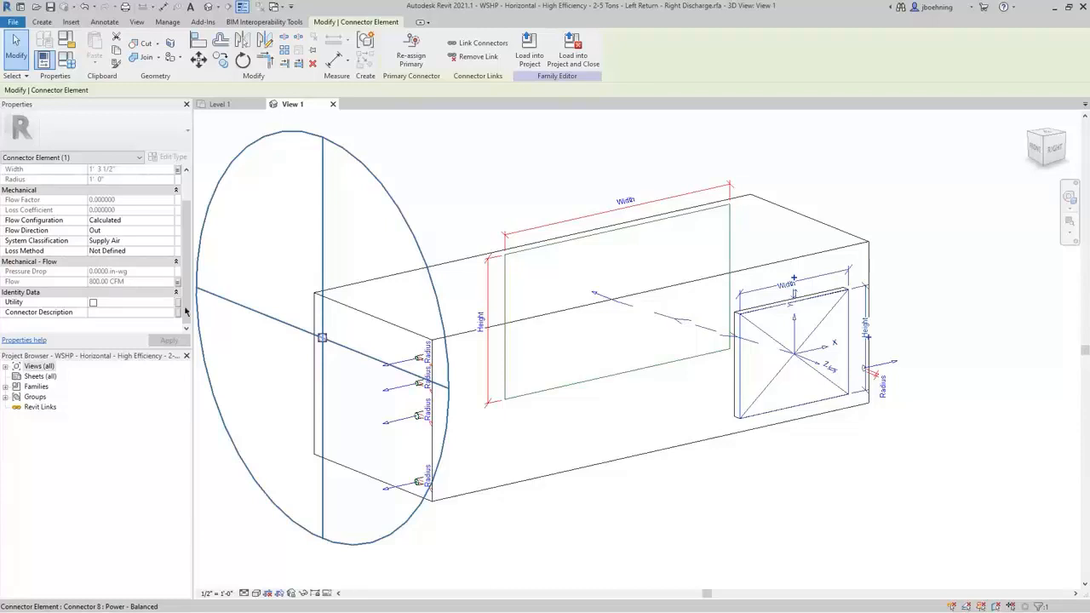
click(711, 531)
Select the second-lowest pipe connector on the unit's end, review its flow and loss settings and Connector Description, and deselect it
scroll(372, 469, up, 3)
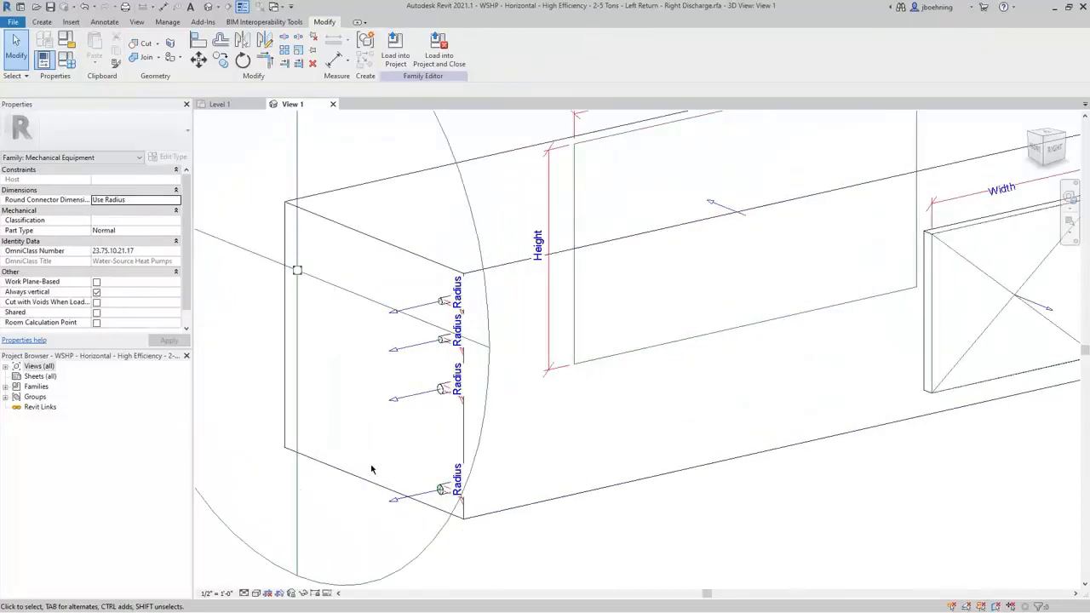
click(397, 406)
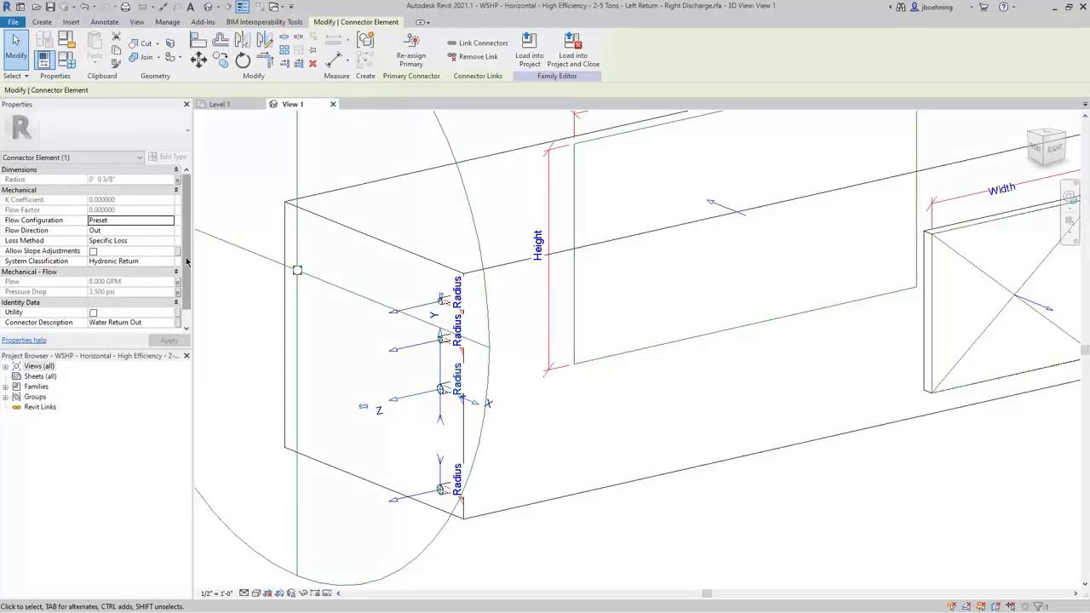
mouse_move(186, 261)
mouse_down()
mouse_move(188, 290)
mouse_move(189, 253)
mouse_up()
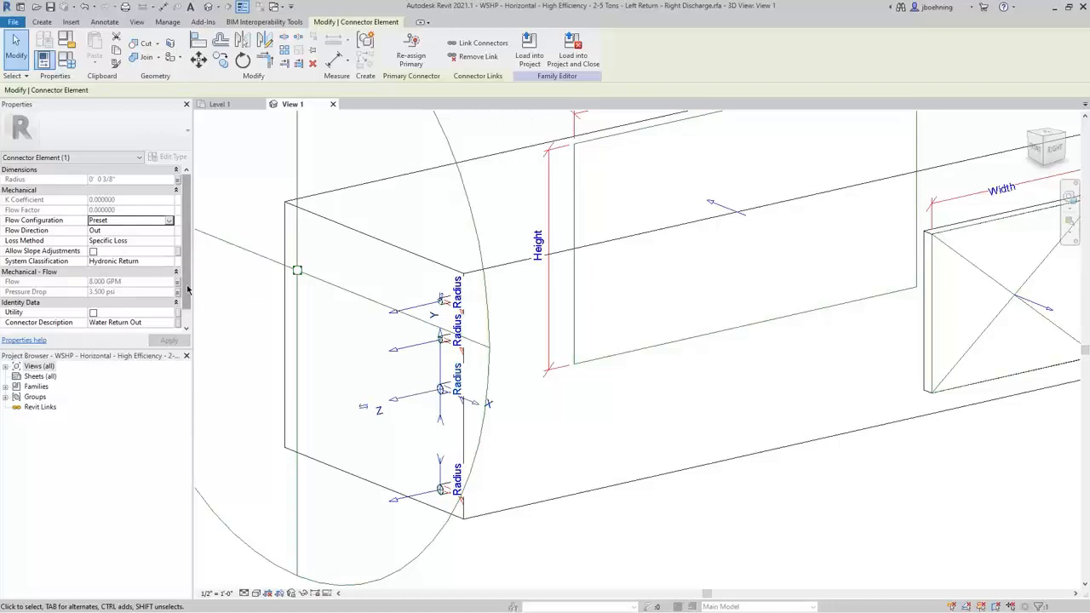
click(157, 324)
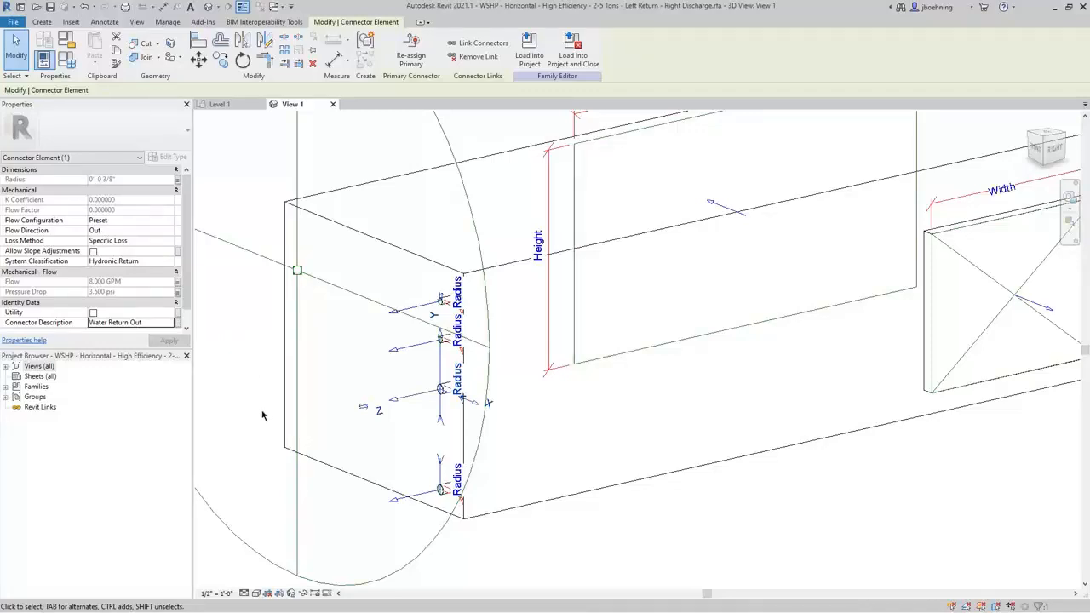
scroll(259, 437, down, 3)
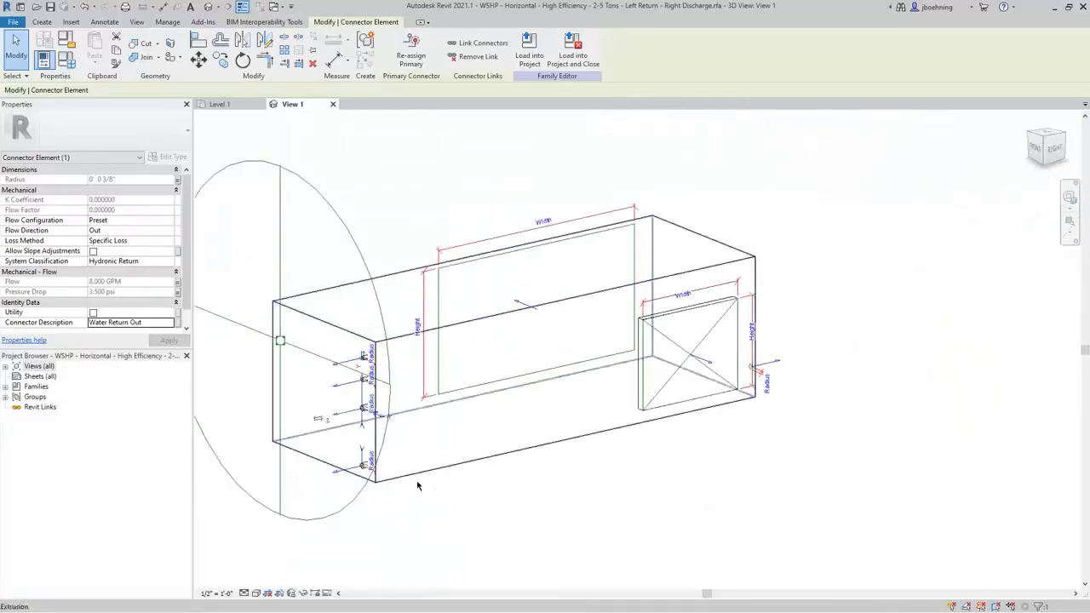
click(468, 490)
Examine the pipe connectors on the unit's end up close and their arrangement relative to the air connectors
middle_drag(462, 491, 599, 487)
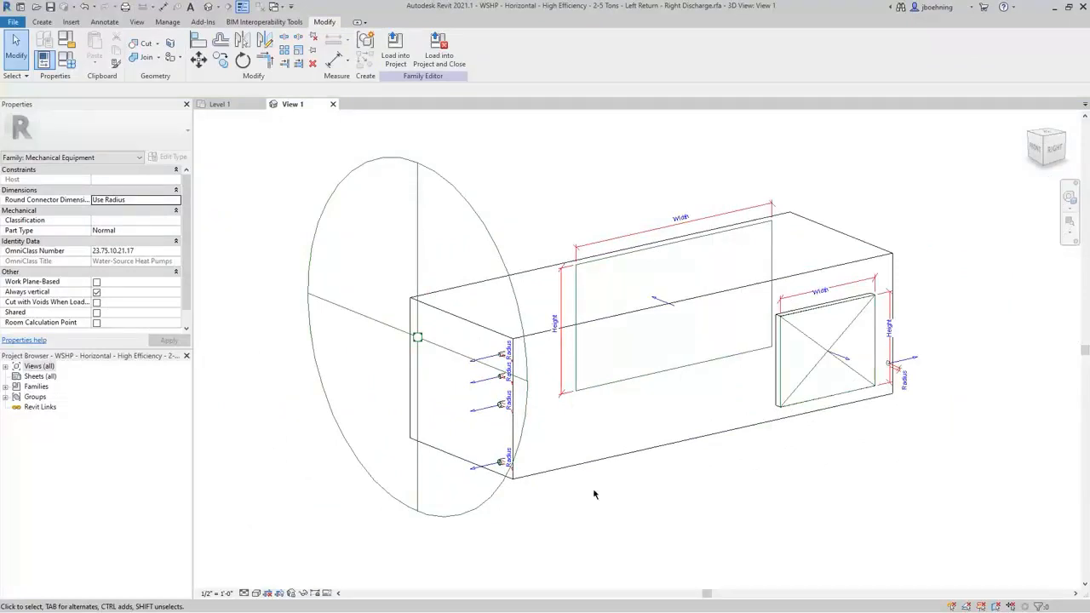
scroll(484, 495, up, 5)
shift+middle_drag(485, 486, 516, 480)
scroll(661, 468, up, 2)
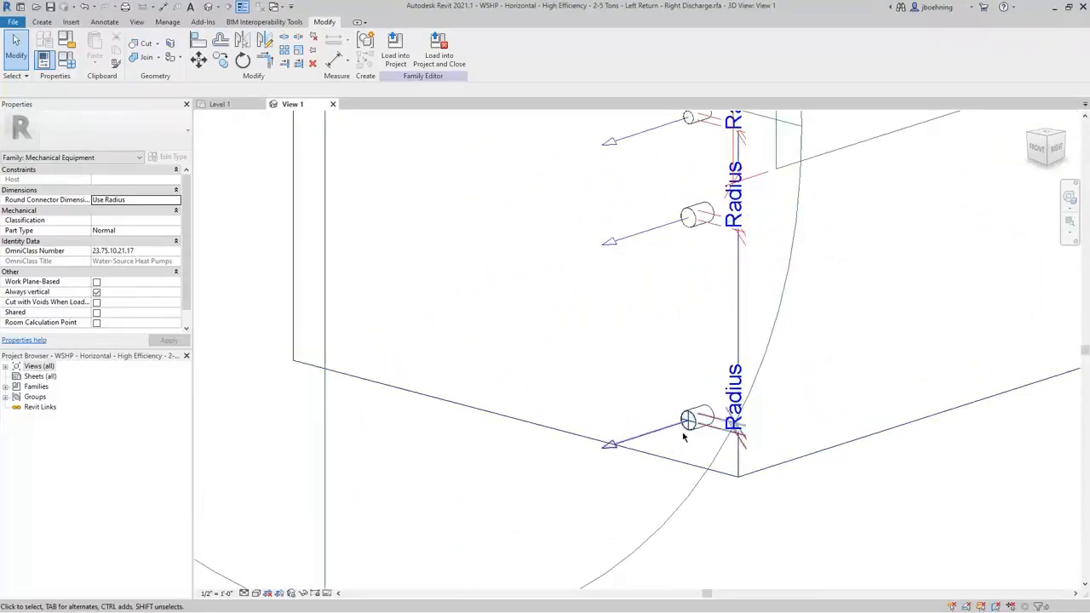
scroll(578, 460, down, 5)
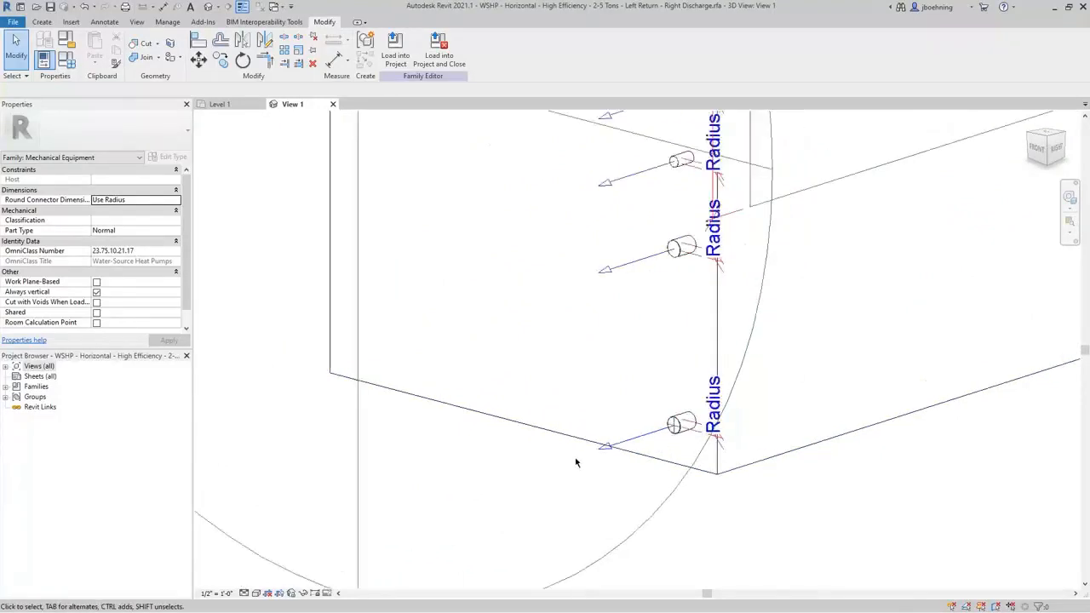
middle_drag(789, 470, 613, 525)
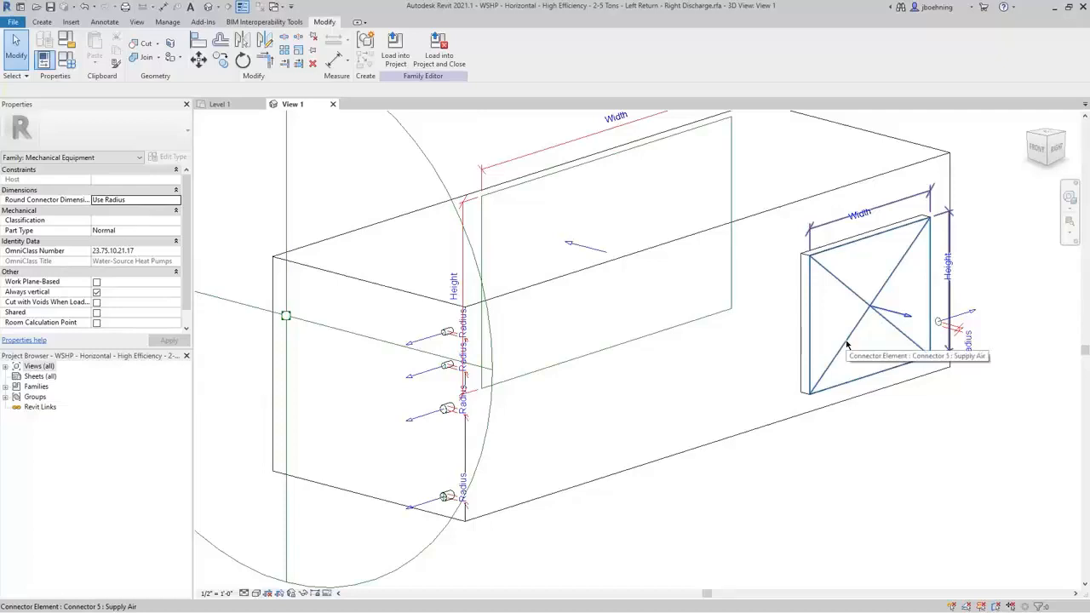
scroll(698, 445, down, 4)
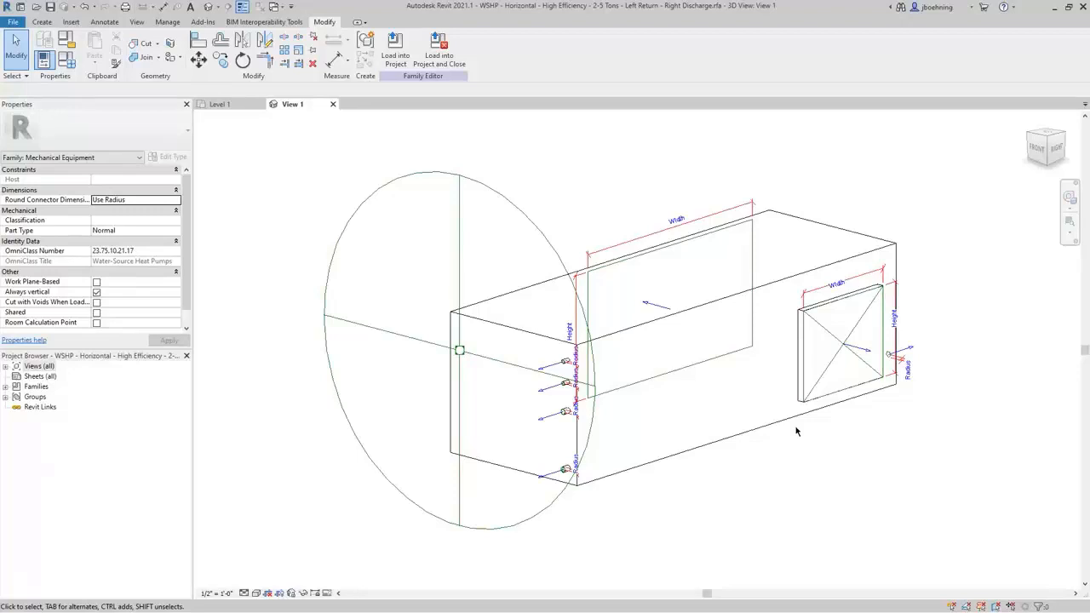
Select the supply air connector and the lowest pipe connector in turn to inspect their links to paired connectors
click(818, 392)
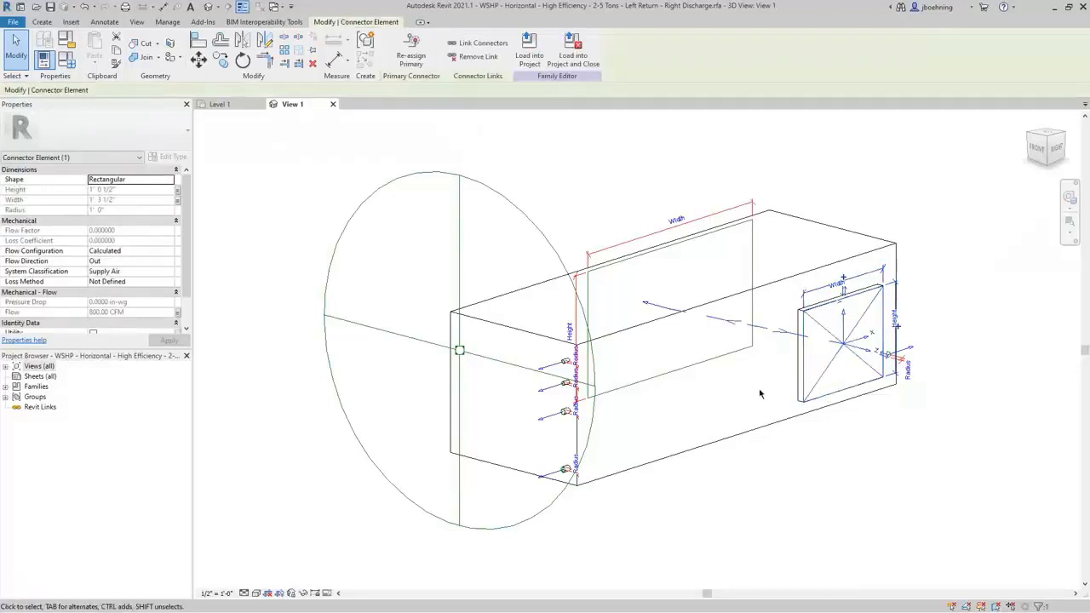
shift+middle_drag(761, 393, 770, 433)
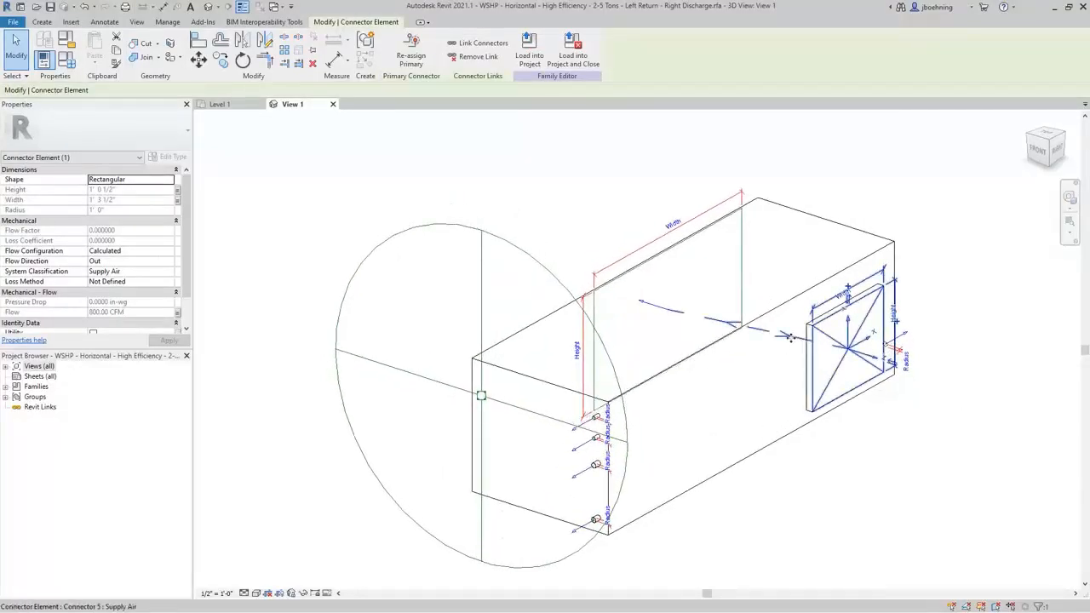
click(577, 531)
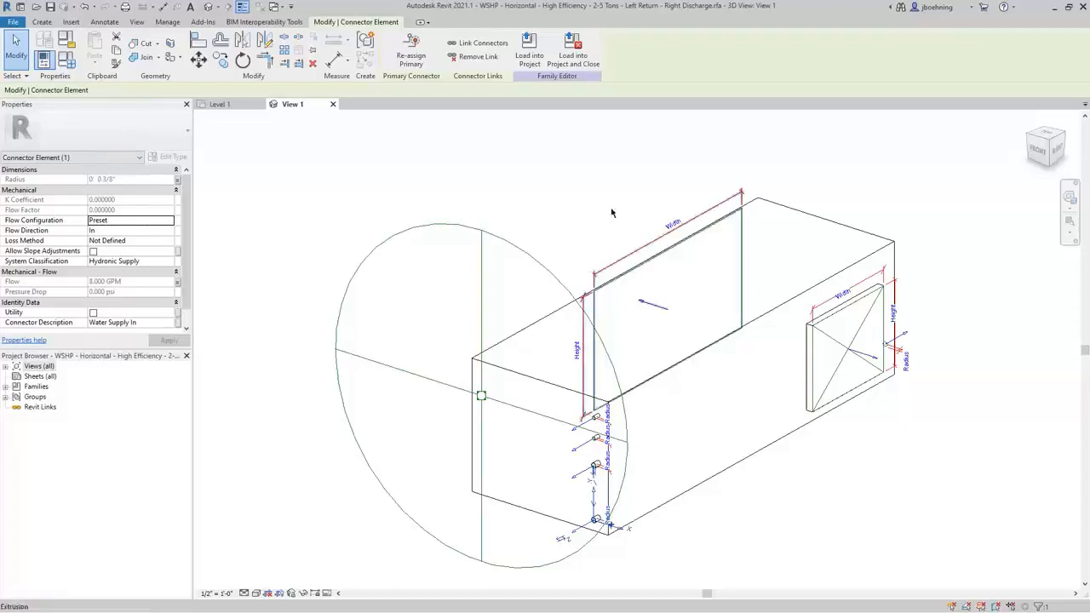
click(916, 442)
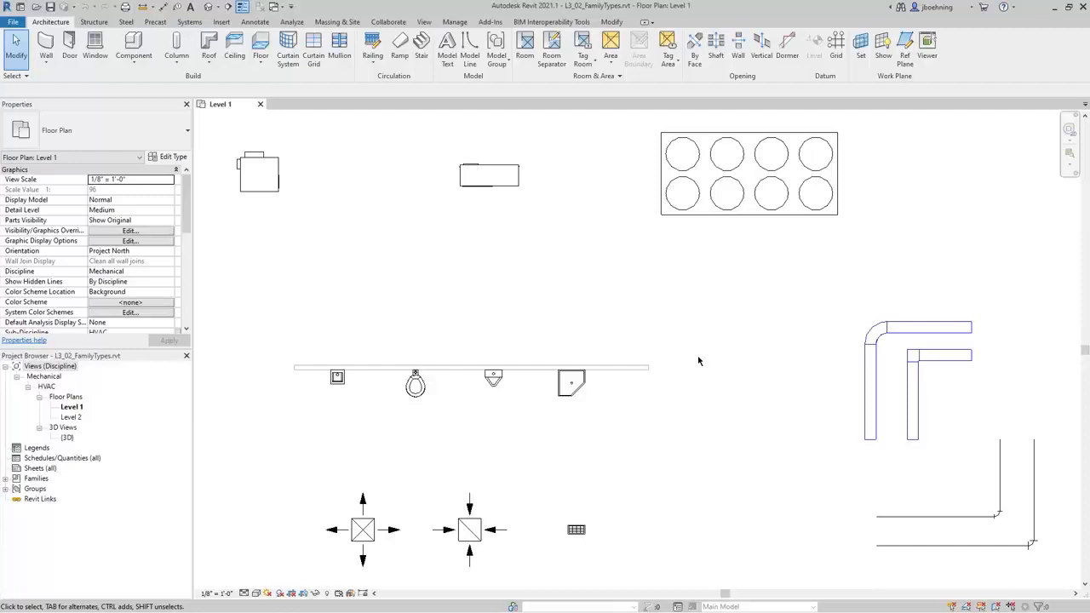
In the L3_02_FamilyTypes Level 1 plan, inspect the mop sink and the upper horizontal duct to compare component and system families
click(581, 389)
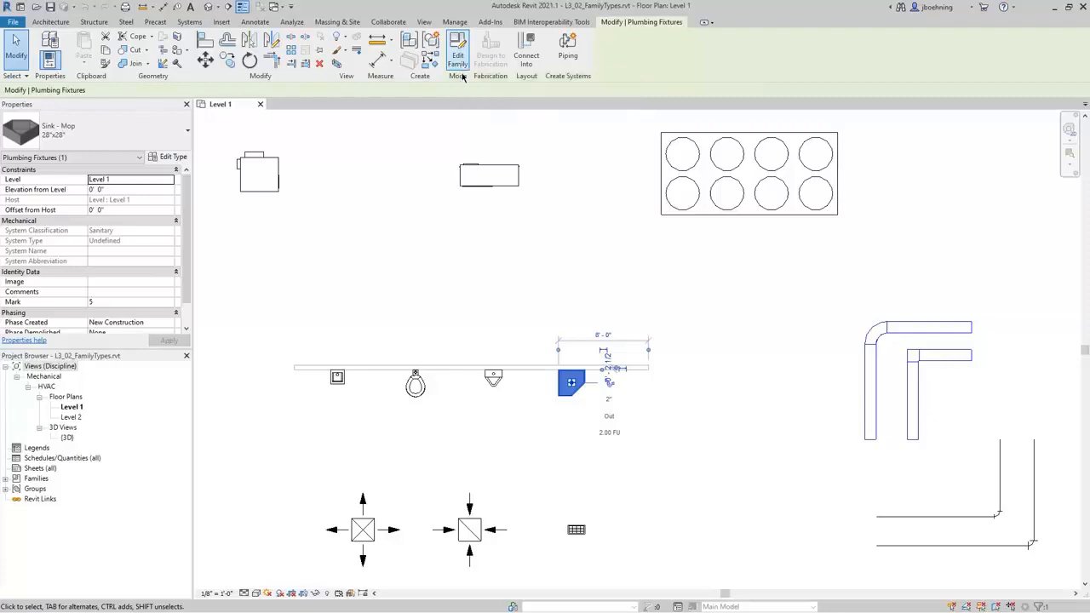
click(925, 326)
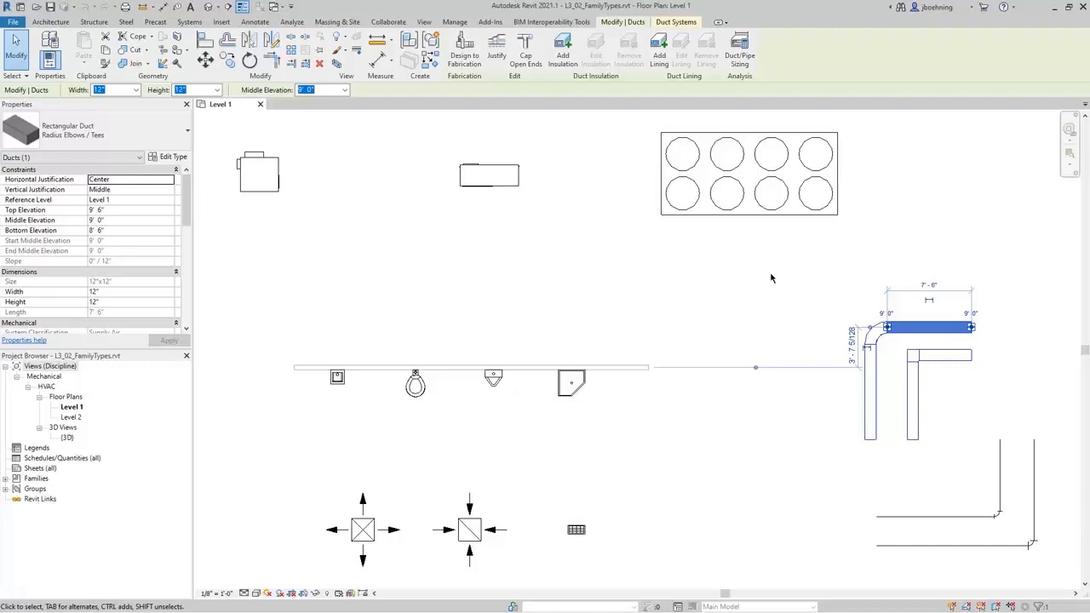
click(755, 297)
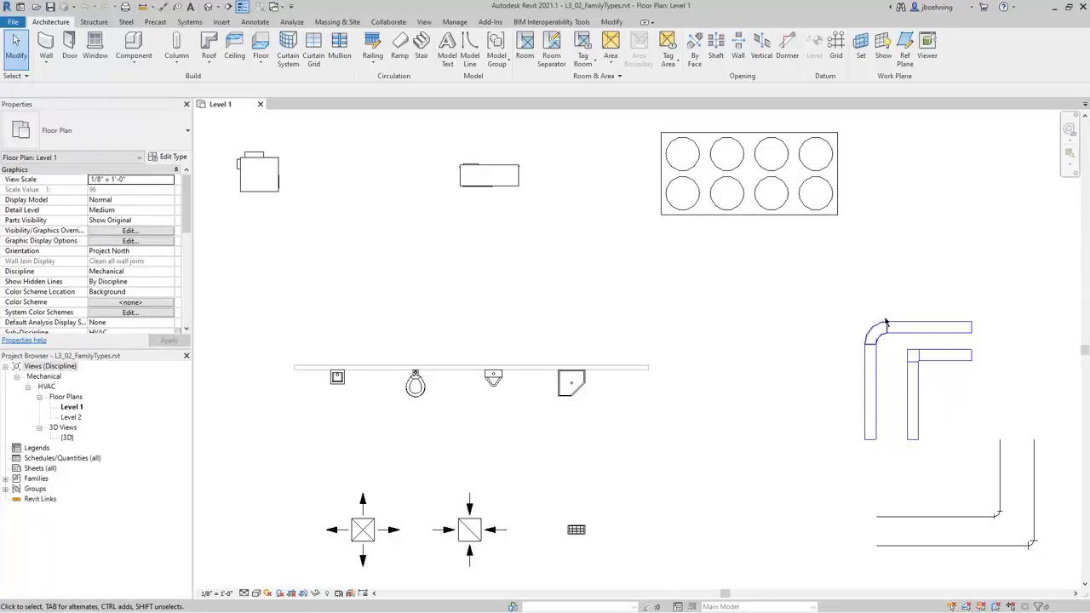
Select the upper horizontal duct, the Chilled Water pipe and the Standard pipe in turn to compare their types
click(920, 330)
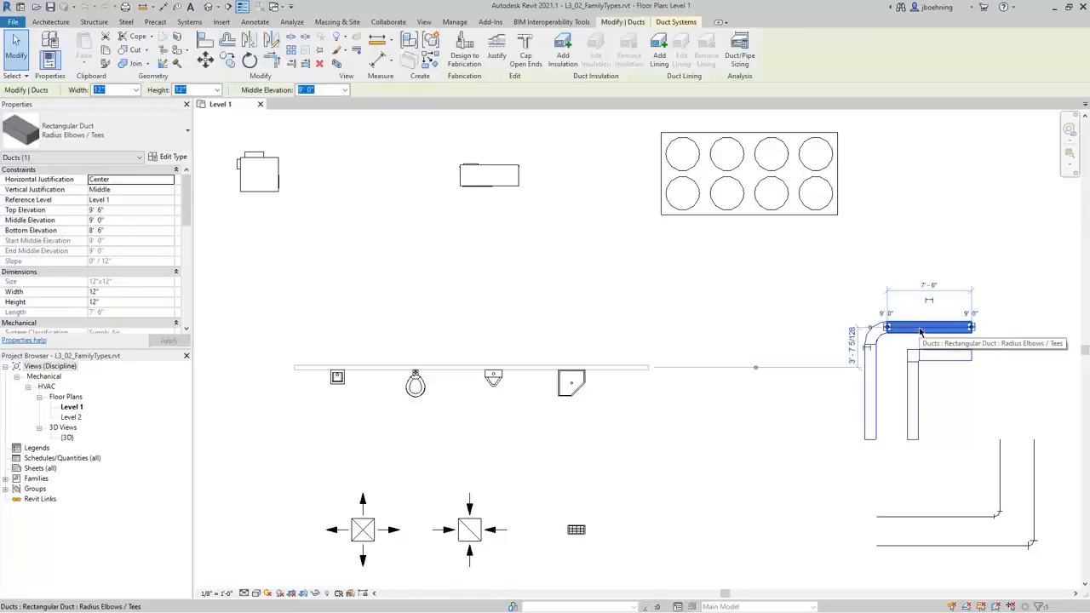
click(1000, 458)
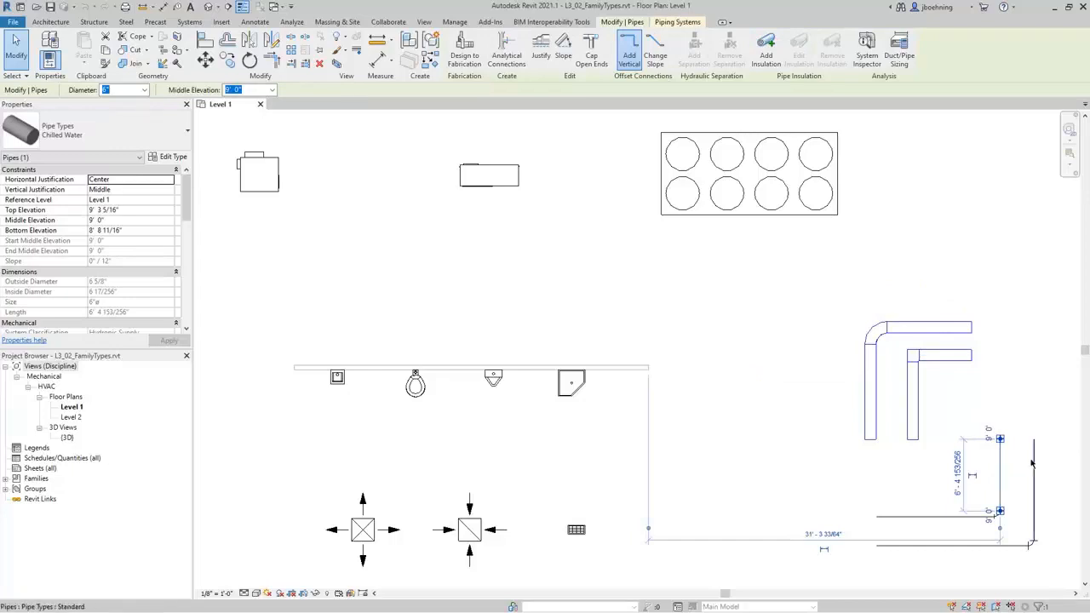
click(1035, 464)
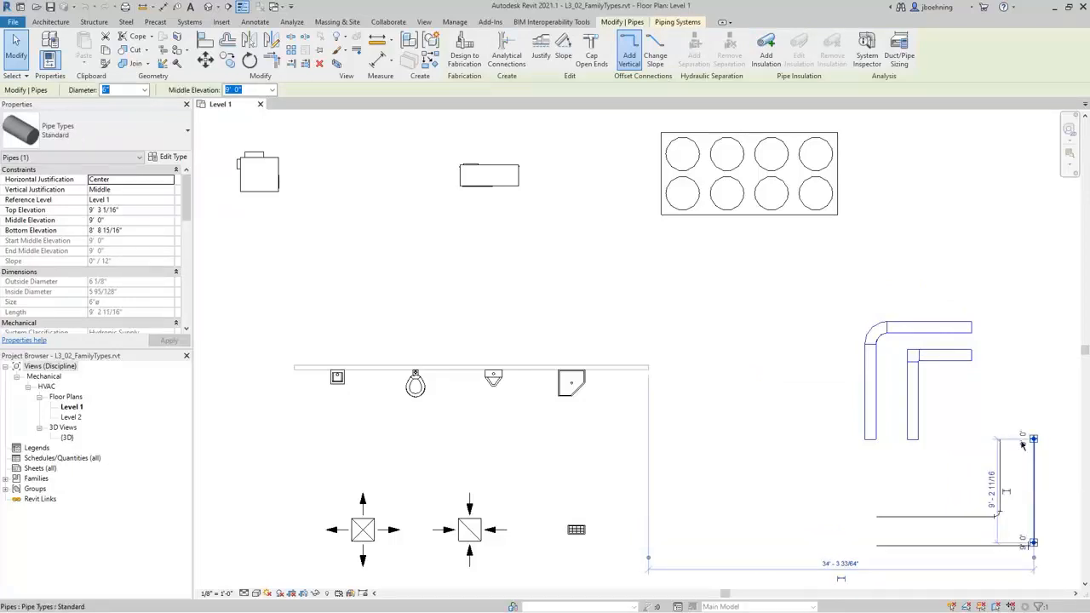
Review the type properties of the upper horizontal rectangular duct, including its routing preferences entry, without changing anything
click(953, 335)
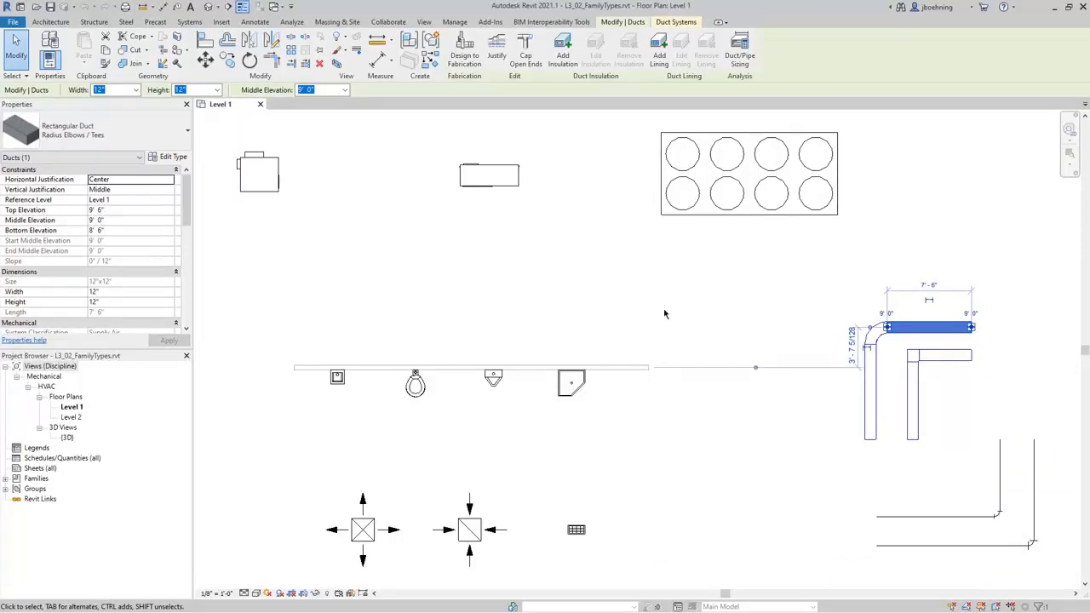
click(173, 157)
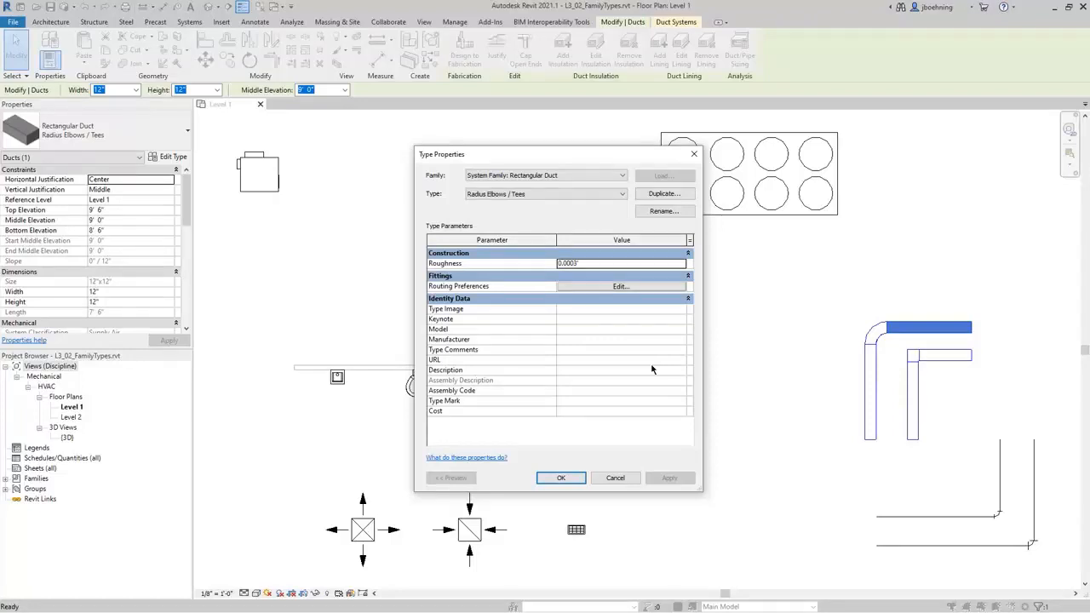
click(614, 478)
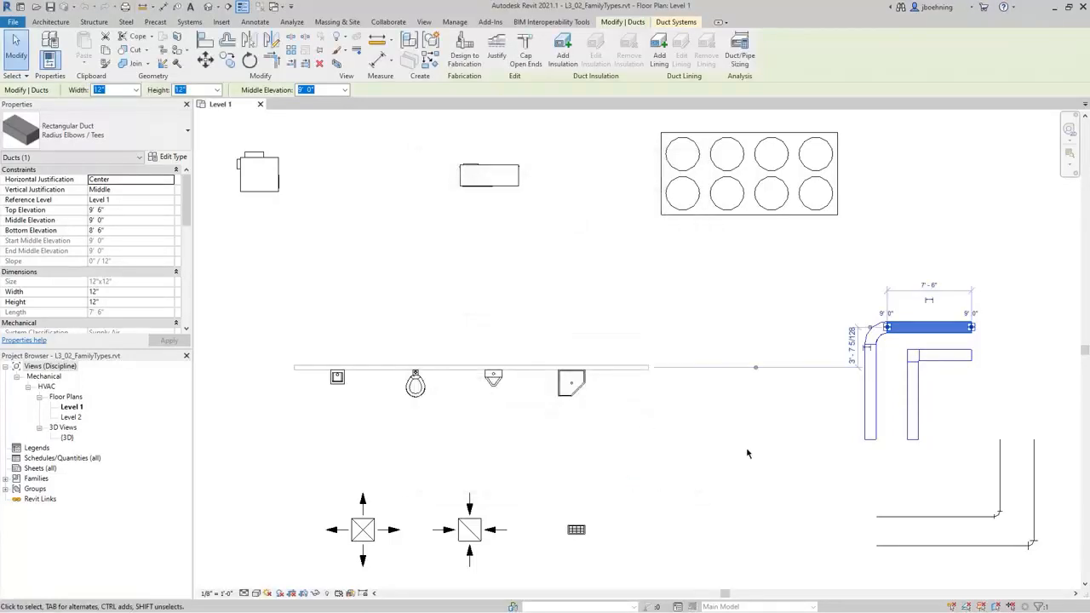
key(Escape)
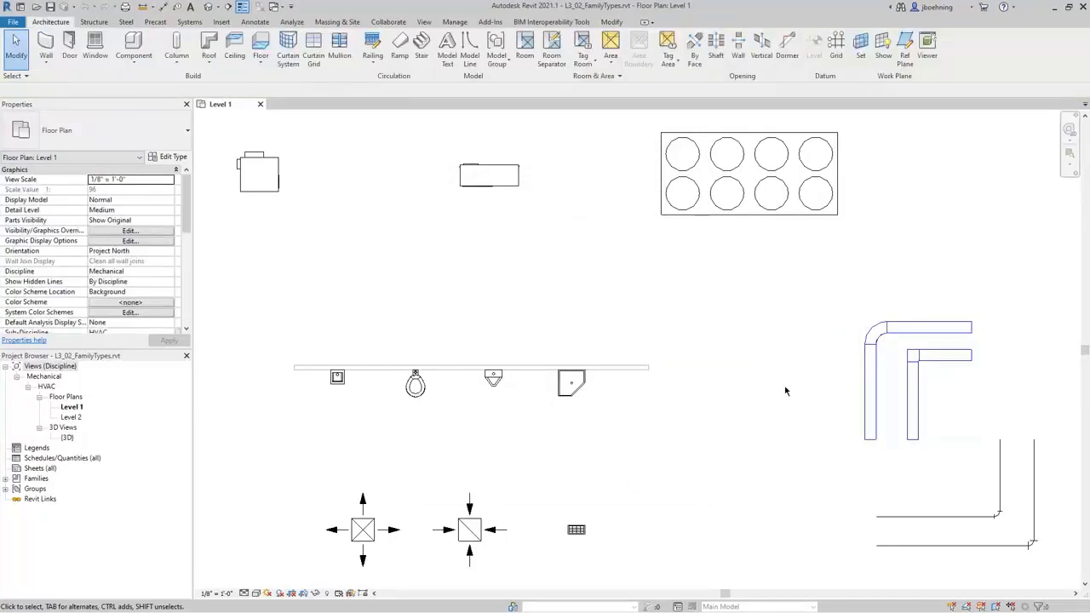
Select the radius duct elbow, the small grille and the return diffuser in turn to inspect their component family types
click(868, 335)
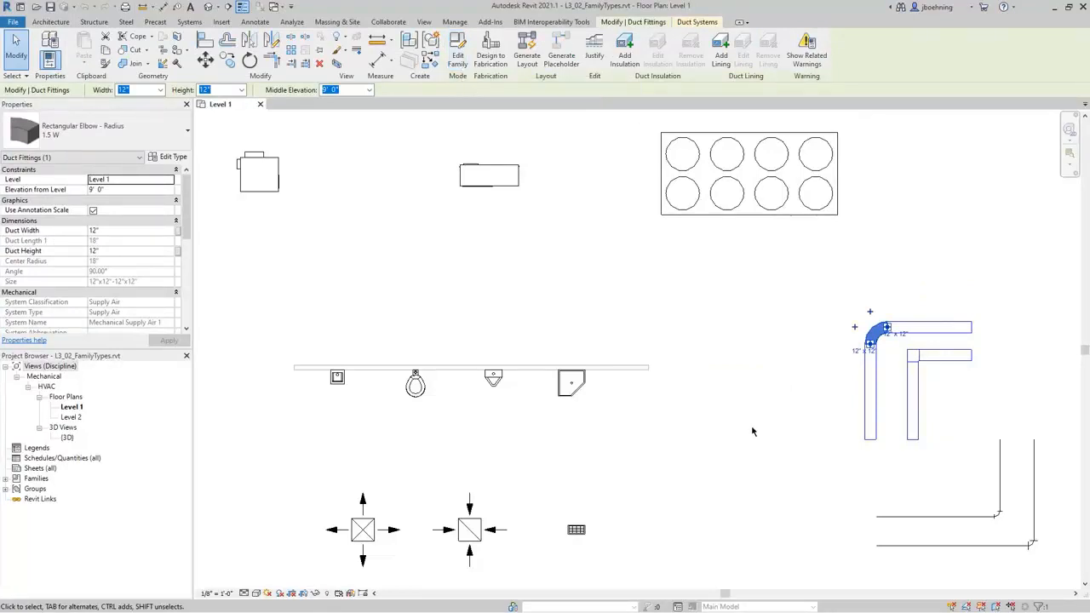
click(661, 486)
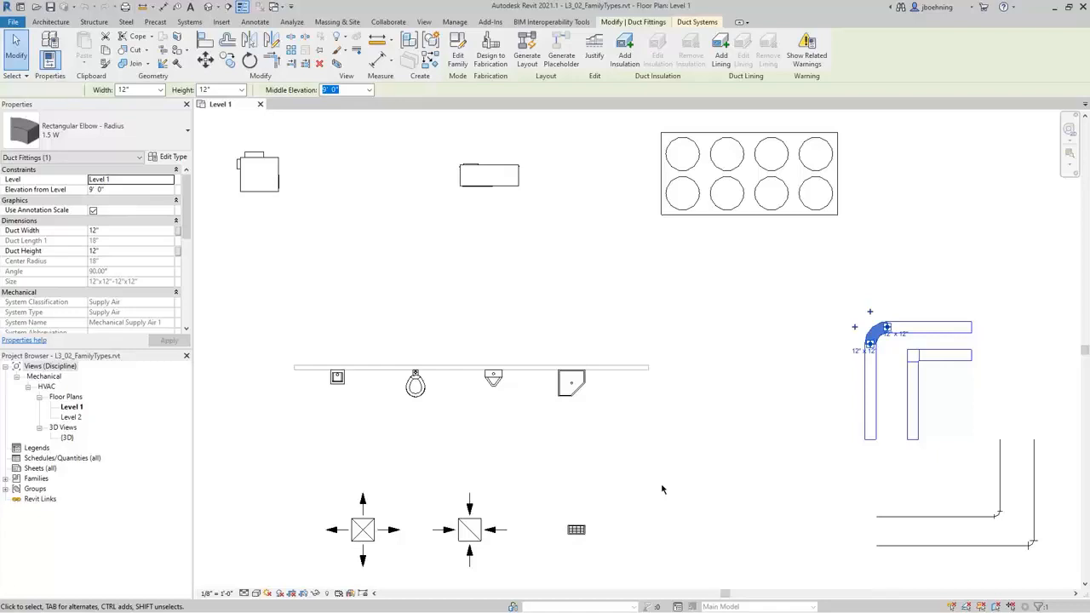
click(578, 531)
click(477, 525)
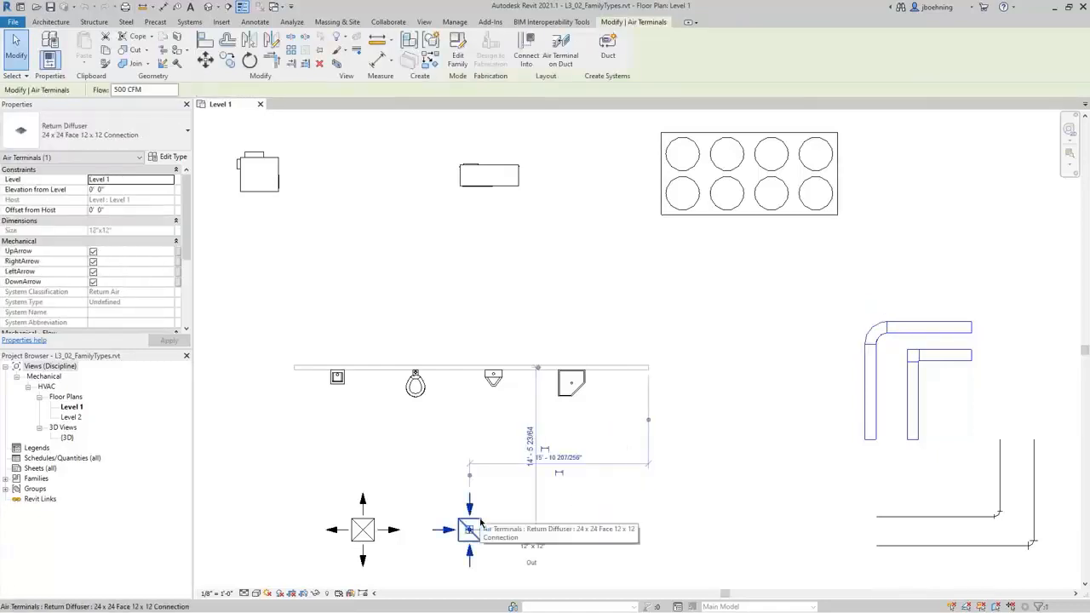
Open the family of the supply diffuser for editing to view its geometry, and return to the Level 1 plan
click(369, 530)
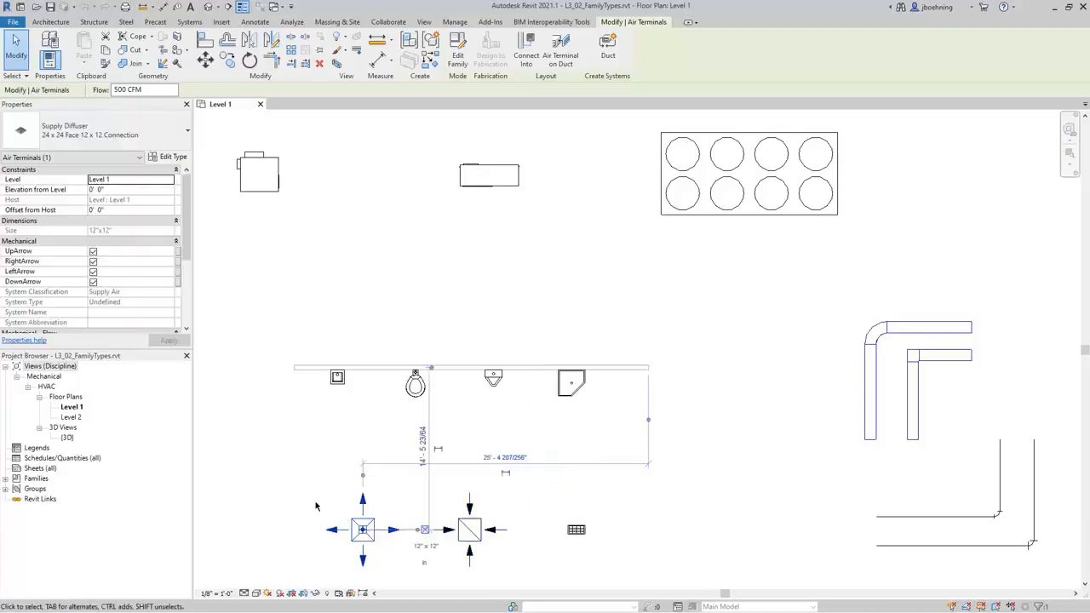
click(454, 66)
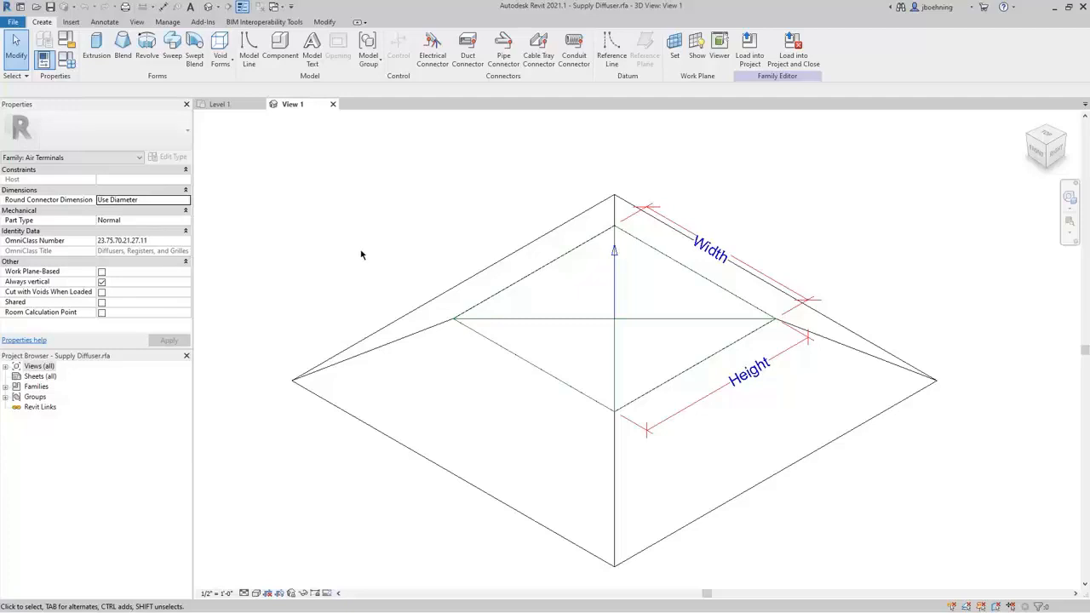
click(219, 104)
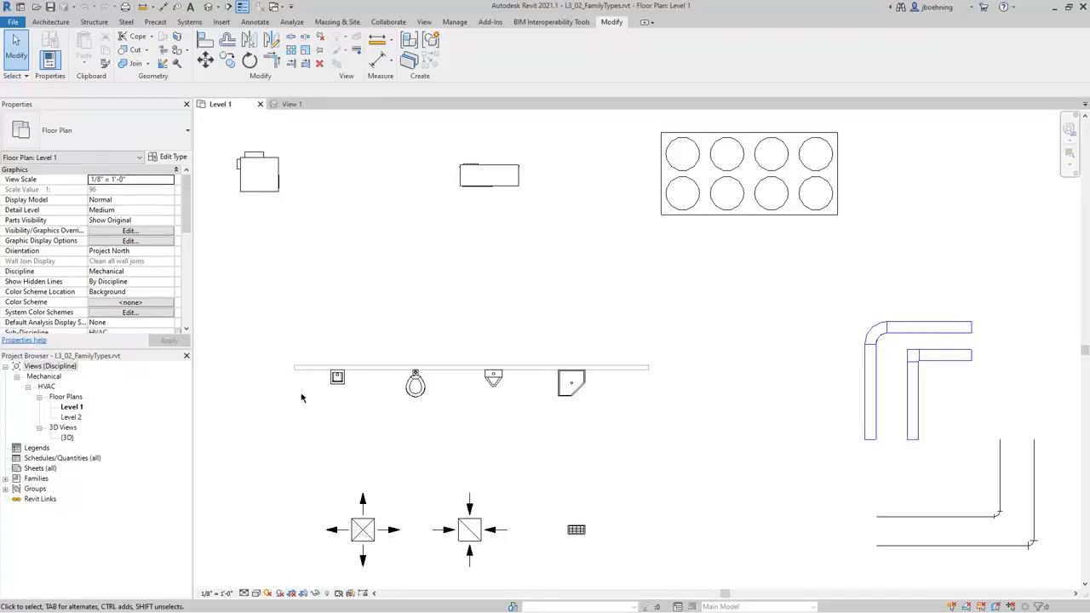
Select the supply diffuser in the plan and check which air terminal types are available for it
click(368, 526)
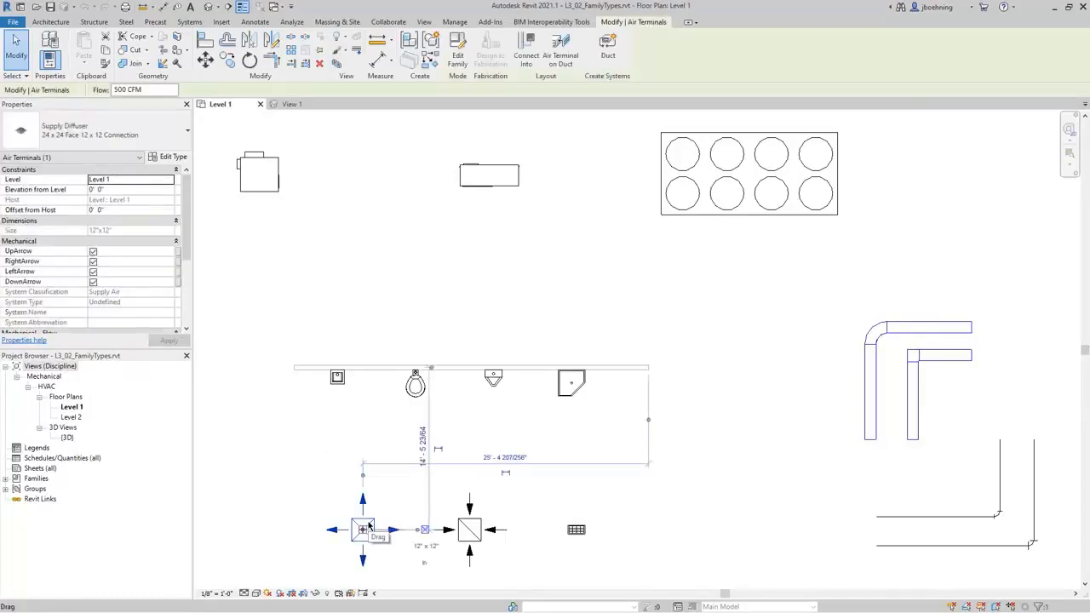
click(186, 132)
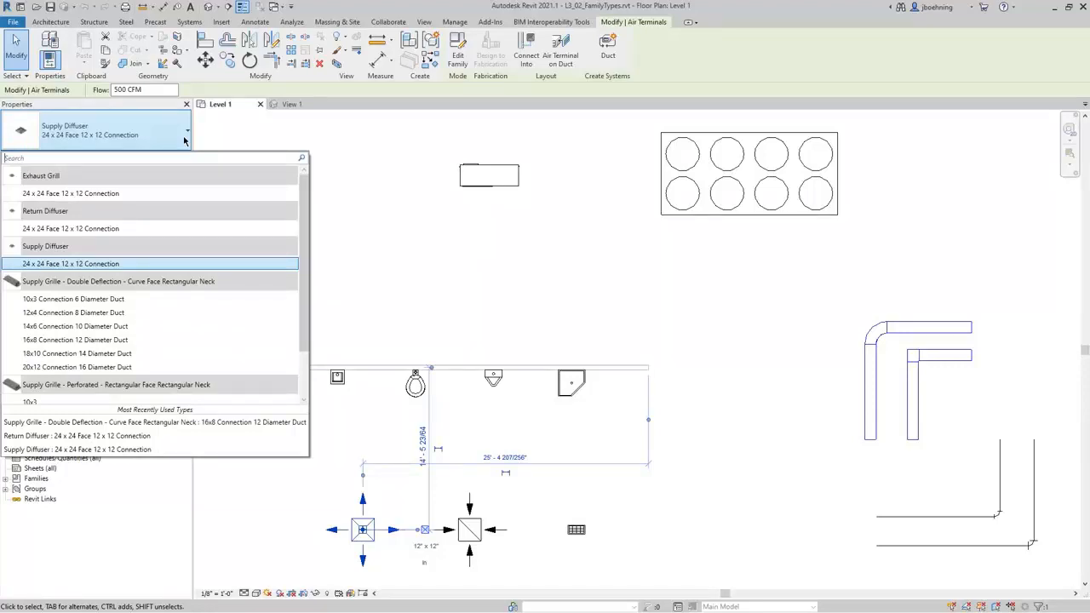
click(184, 139)
Duplicate the supply diffuser's type in its type properties under the name 24 x 24 Face 10 x 10 Connection
click(179, 158)
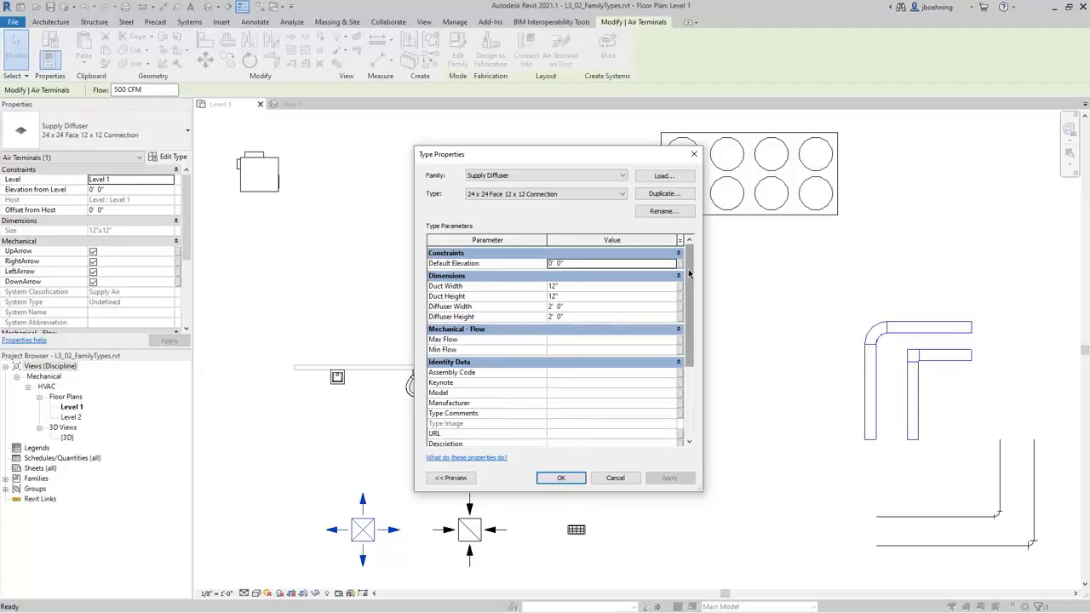
click(679, 196)
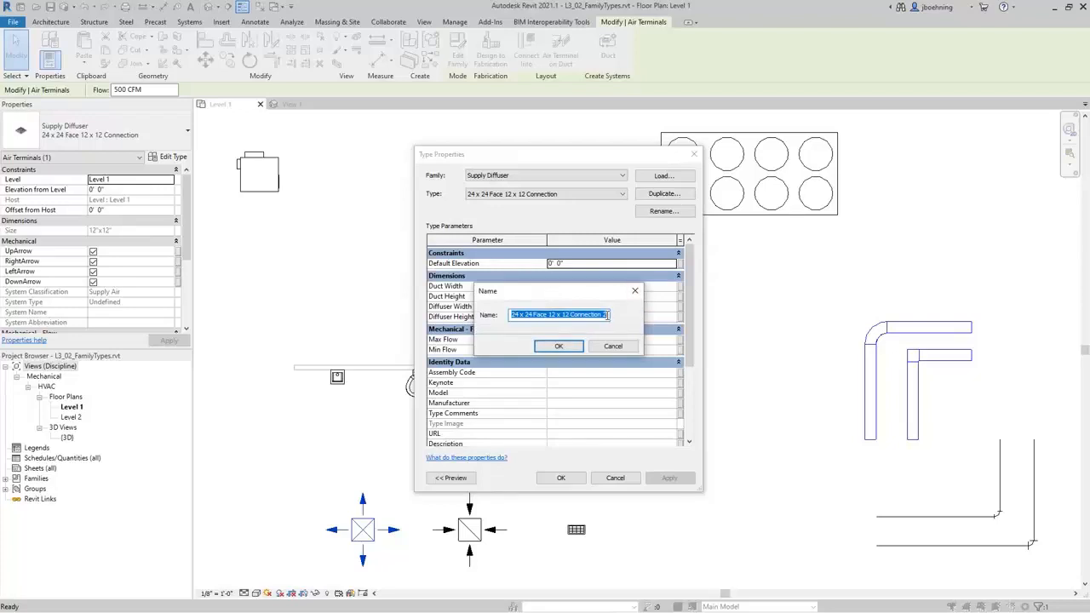
click(608, 314)
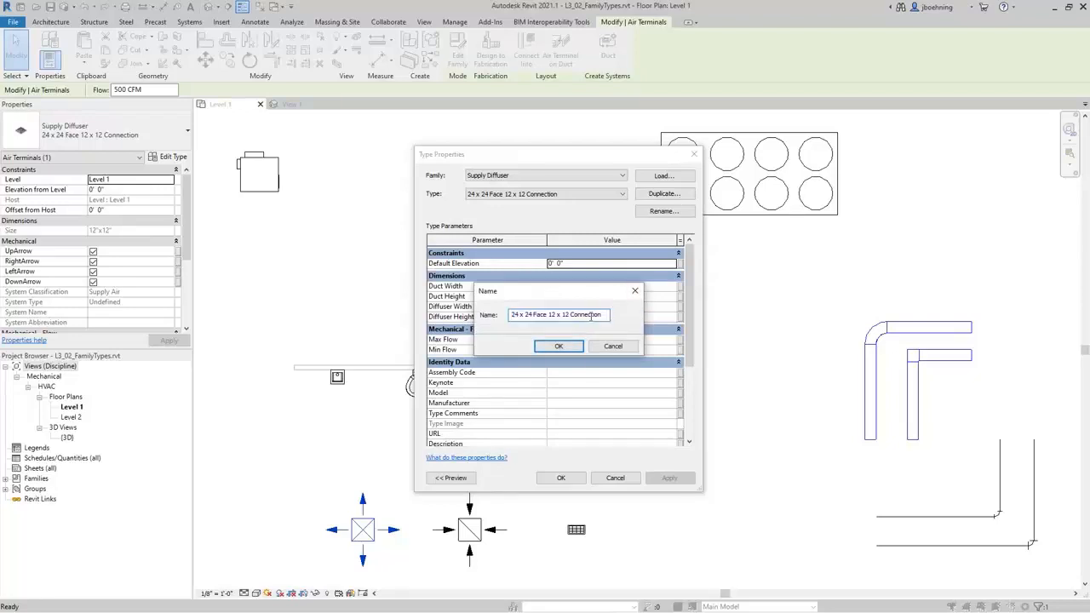
click(569, 315)
key(BackSpace)
text(0)
click(555, 315)
key(BackSpace)
text(0)
click(577, 349)
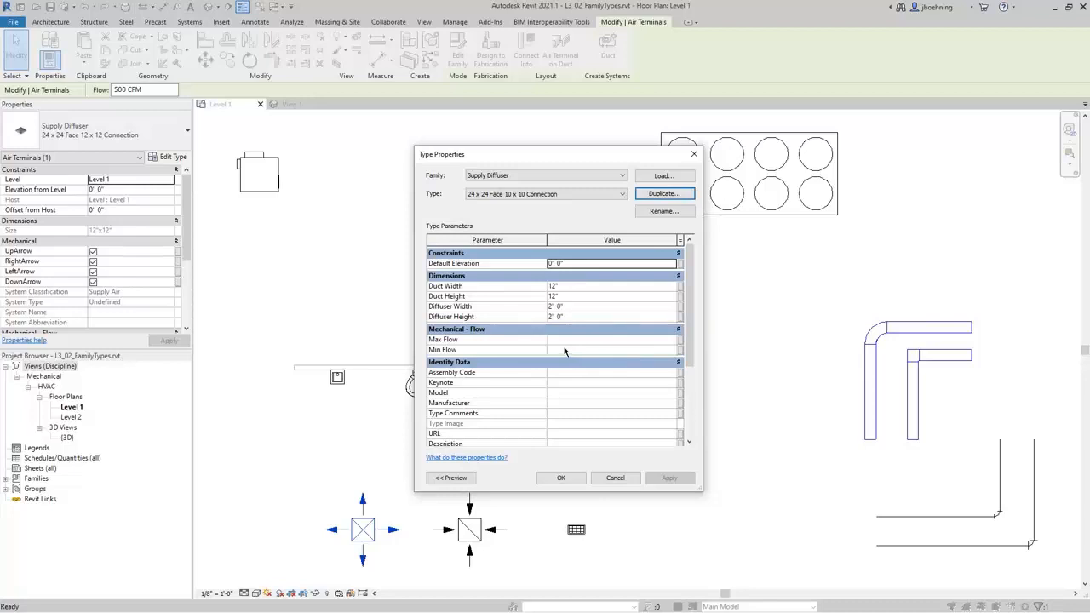
Set the new diffuser type's duct width and duct height to 10" and apply the type properties
click(569, 286)
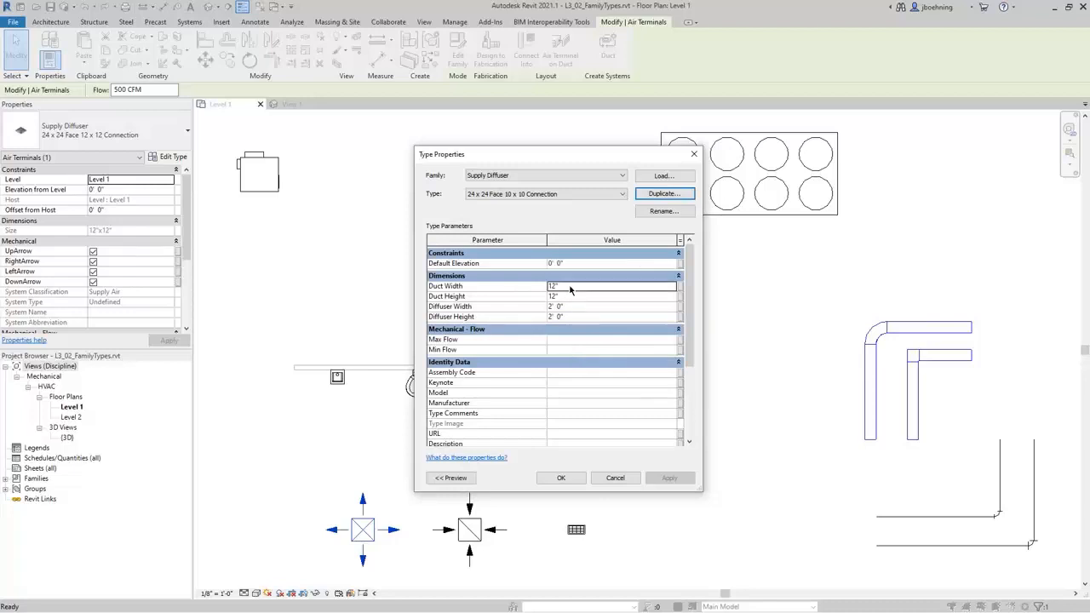
text(10)
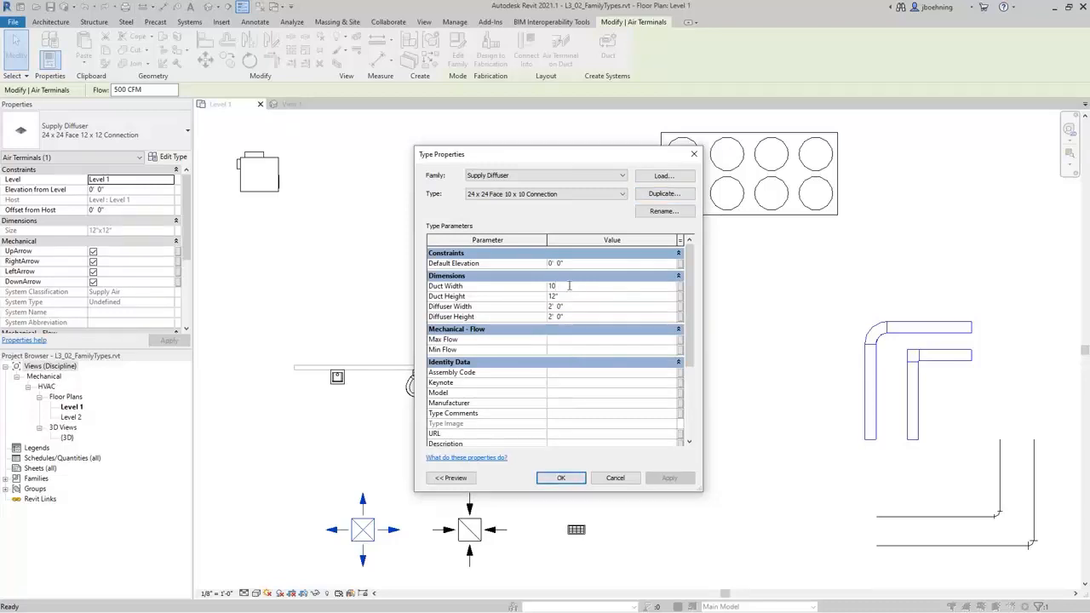
key(Tab)
text(10)
key(shift+Tab)
click(566, 479)
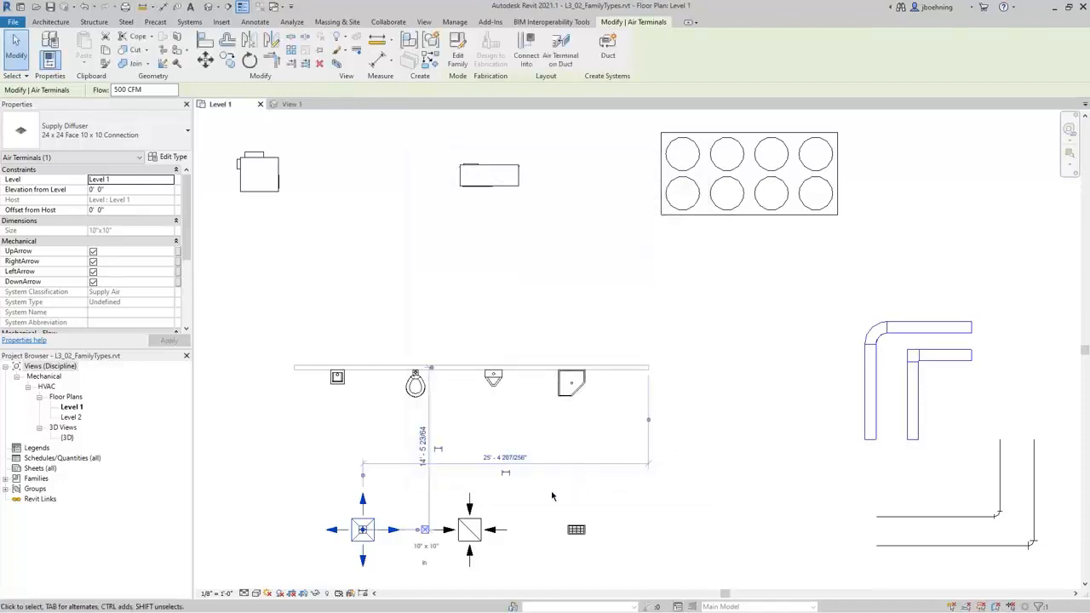
Switch the supply diffuser to the 24 x 24 Face 12 x 12 Connection type and back to 24 x 24 Face 10 x 10 Connection
click(132, 141)
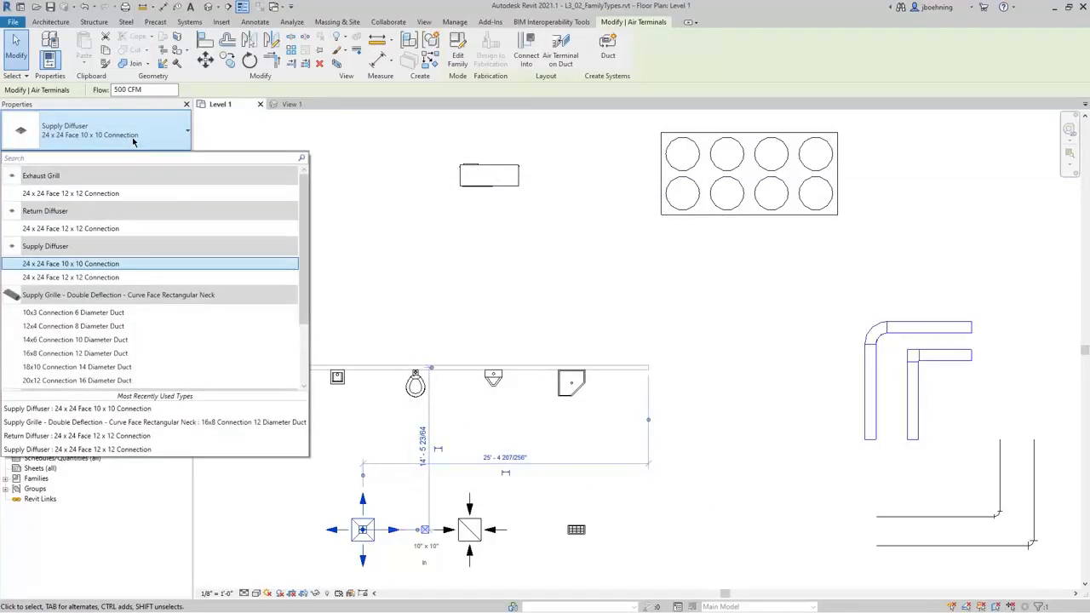
click(128, 278)
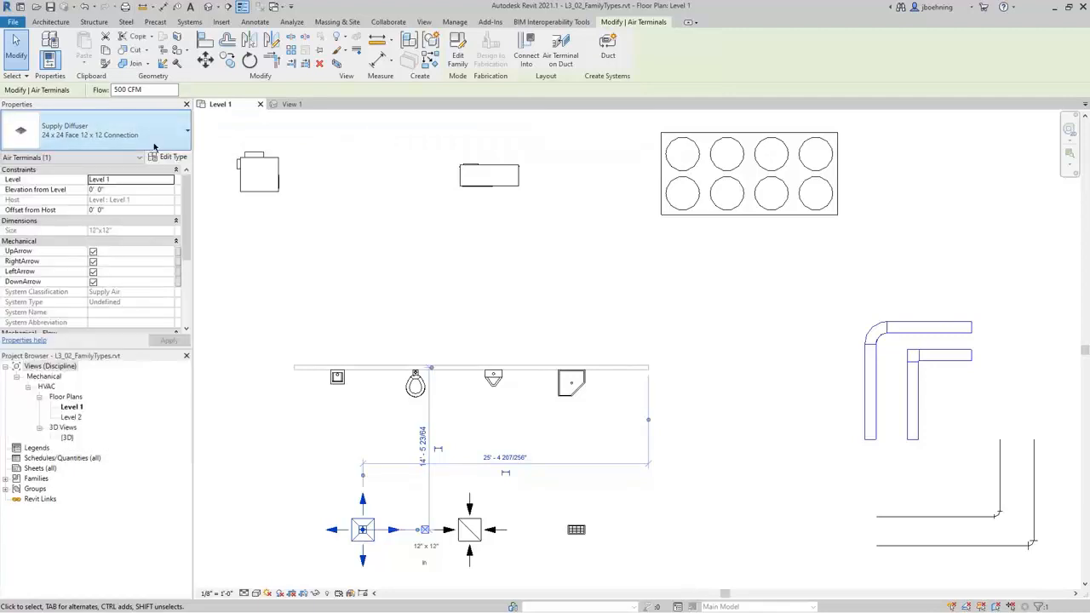
click(128, 136)
click(126, 263)
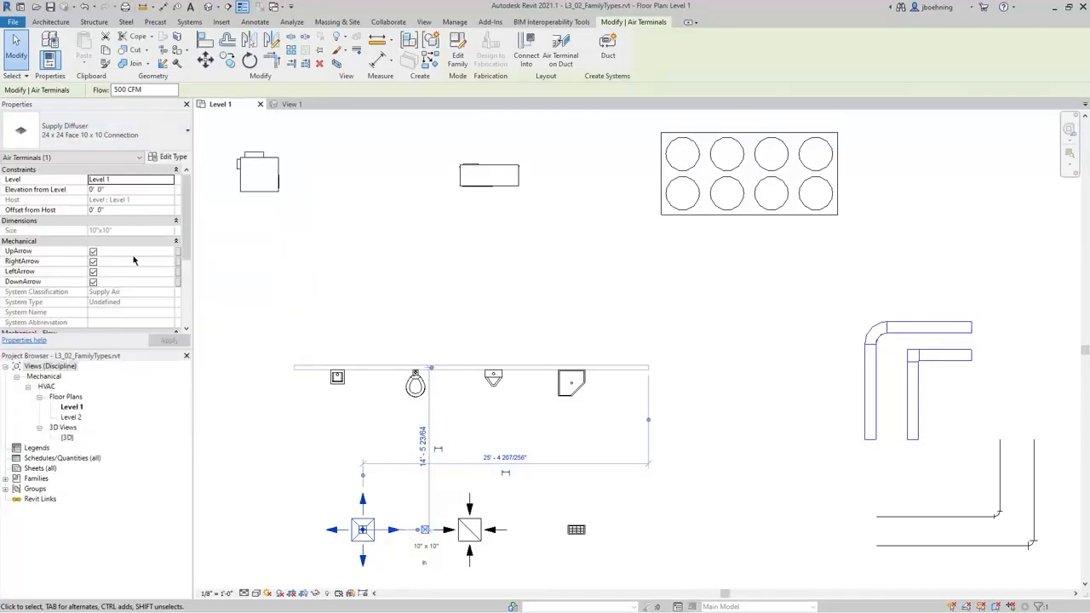
Compare the parameters of the supply diffuser's 12 x 12 and 10 x 10 connection types in its type properties, keeping 10 x 10 current
click(169, 157)
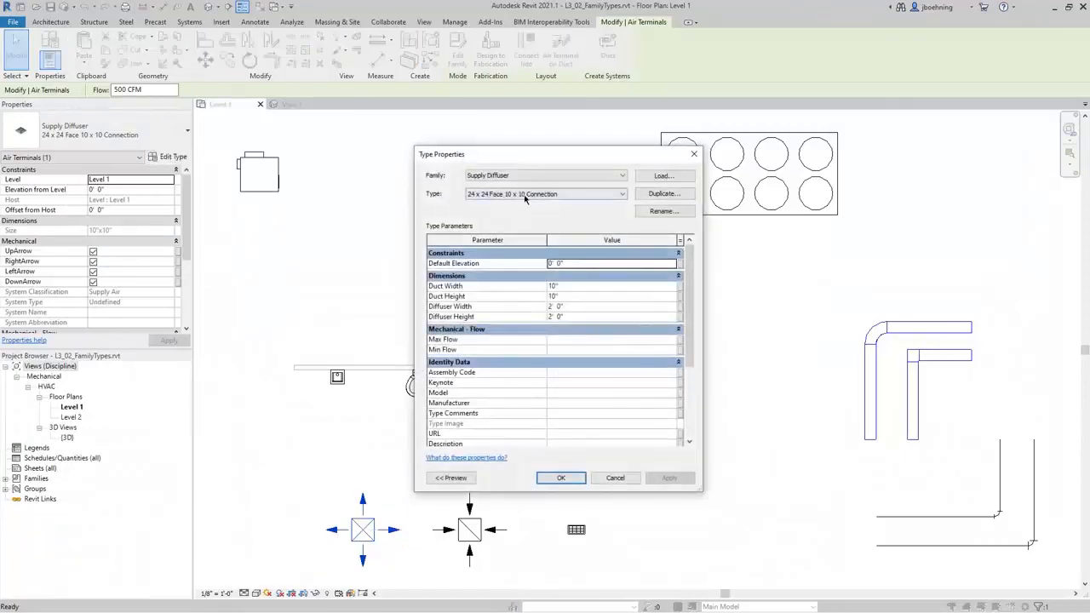
click(579, 194)
click(578, 211)
click(579, 195)
click(579, 205)
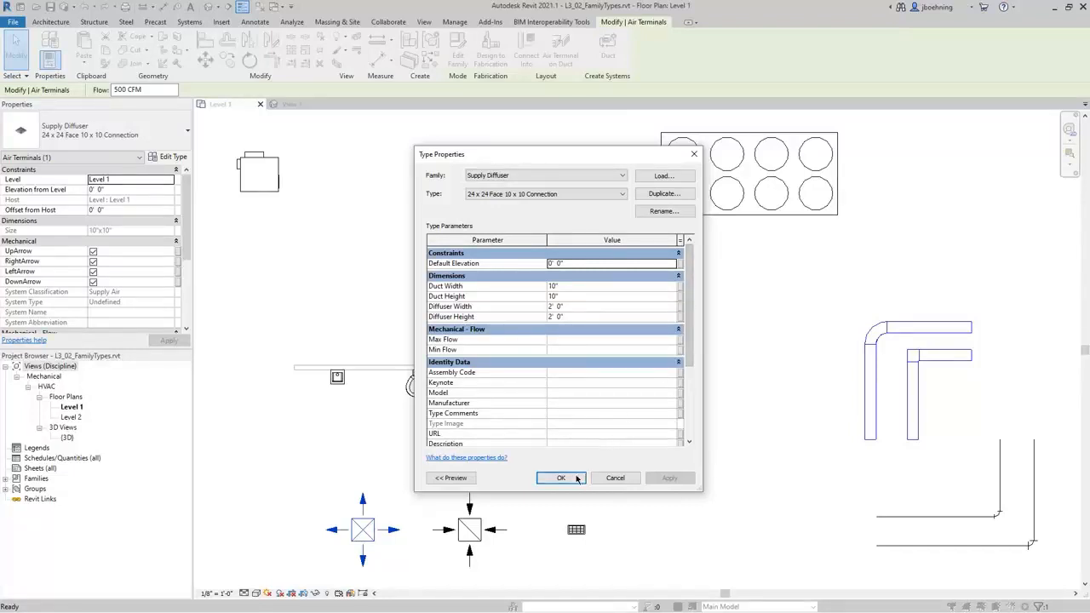
click(561, 478)
click(331, 452)
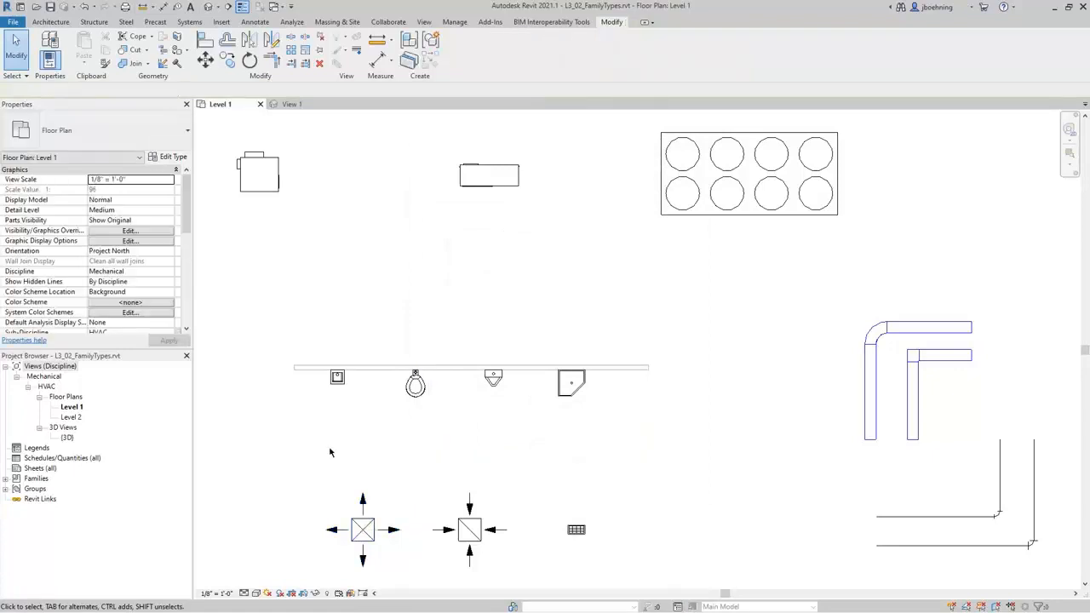
In the open Supply Diffuser family, review the family types, their dimension parameters and the available type names
click(292, 104)
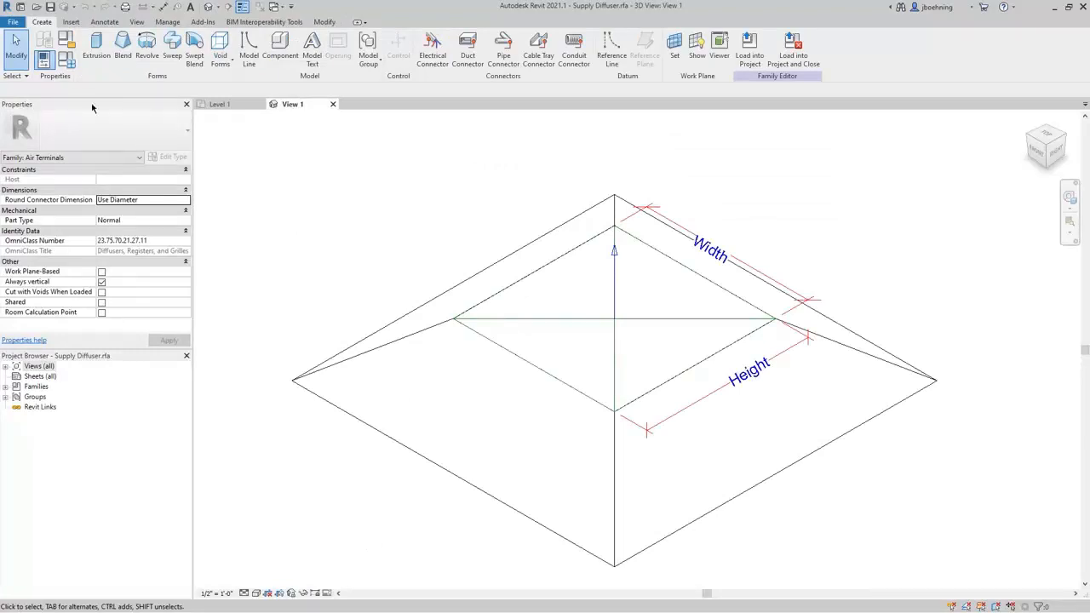
click(68, 62)
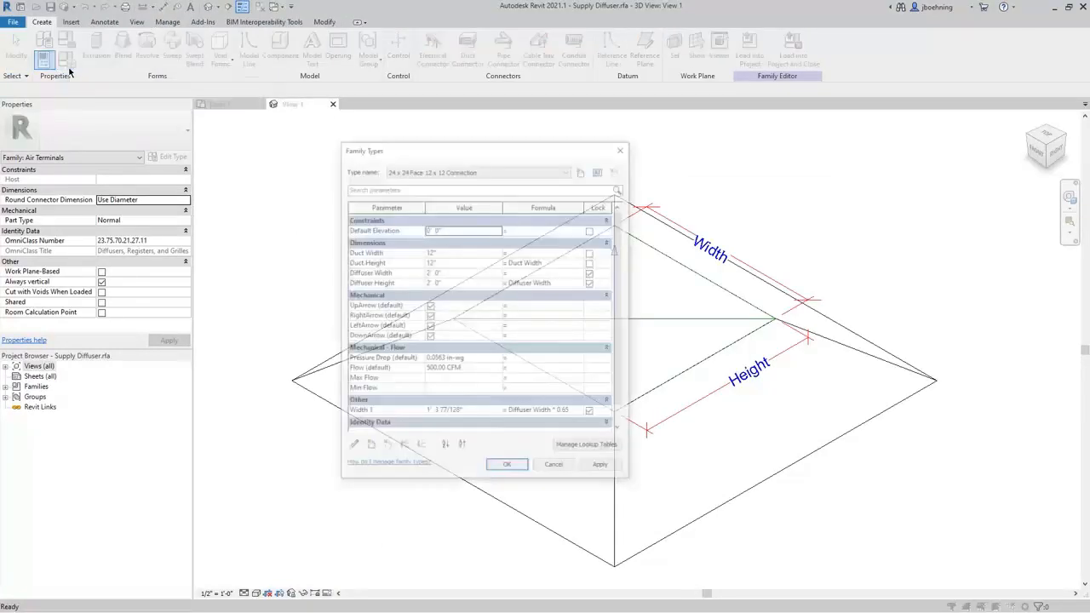
click(563, 170)
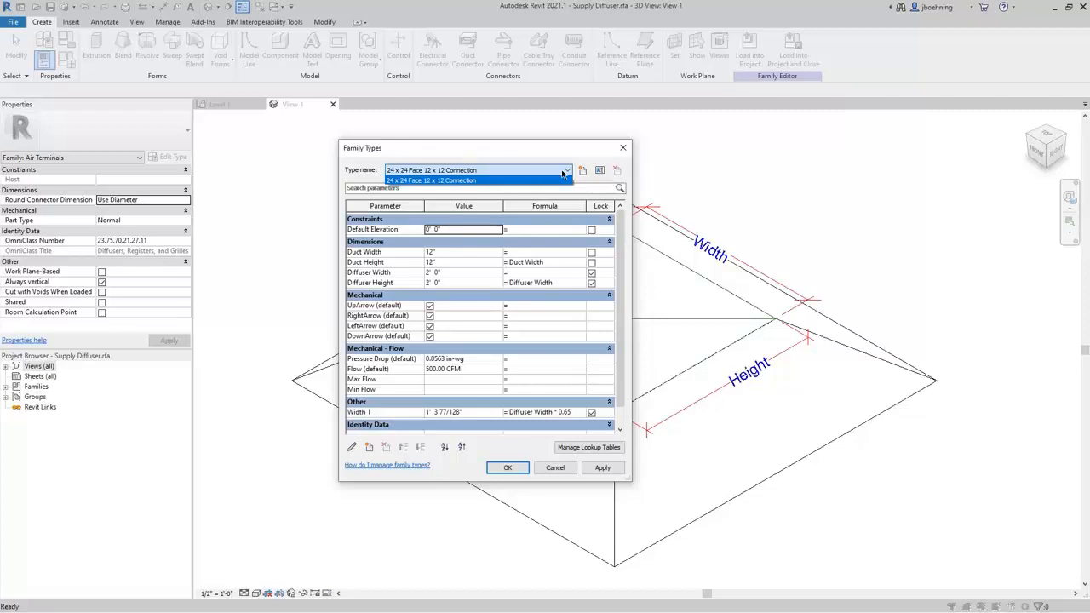
click(564, 170)
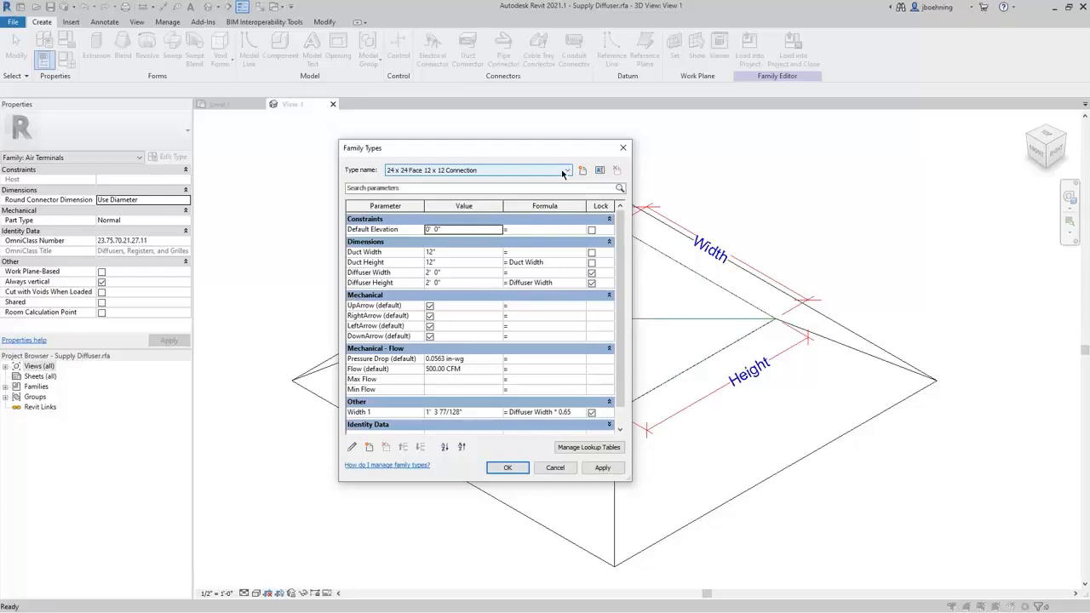
click(555, 469)
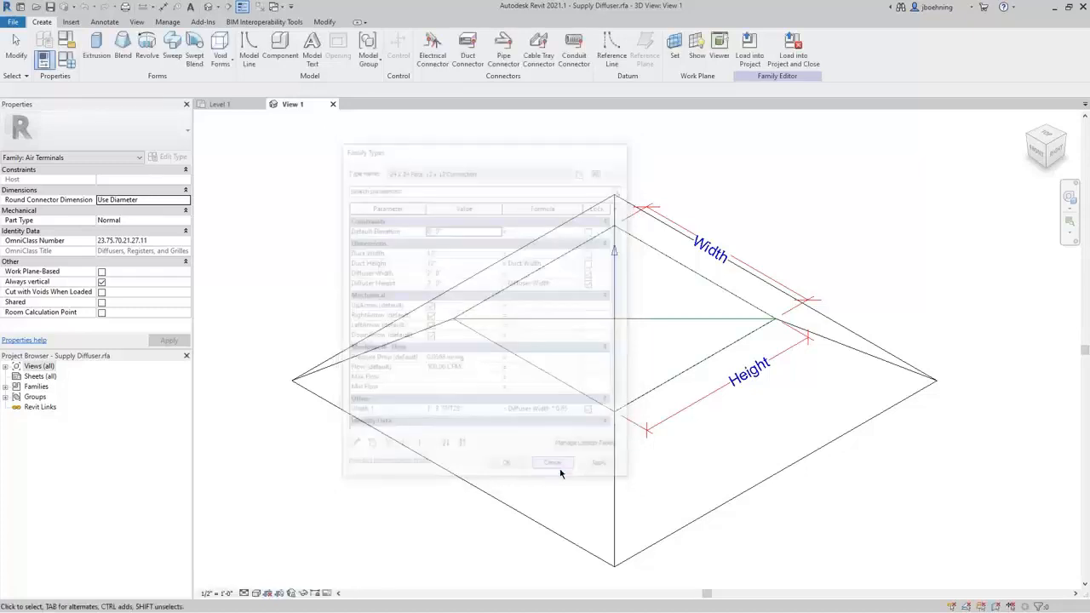
Close the outdated Supply Diffuser family and reopen it for editing from the diffuser placed in the Level 1 plan
click(219, 105)
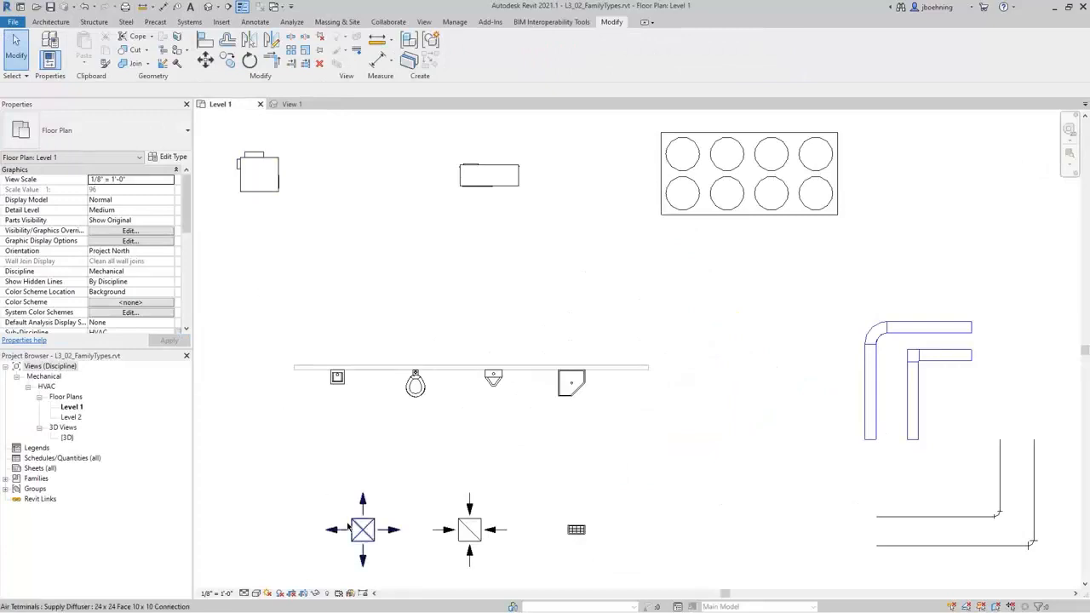
click(294, 105)
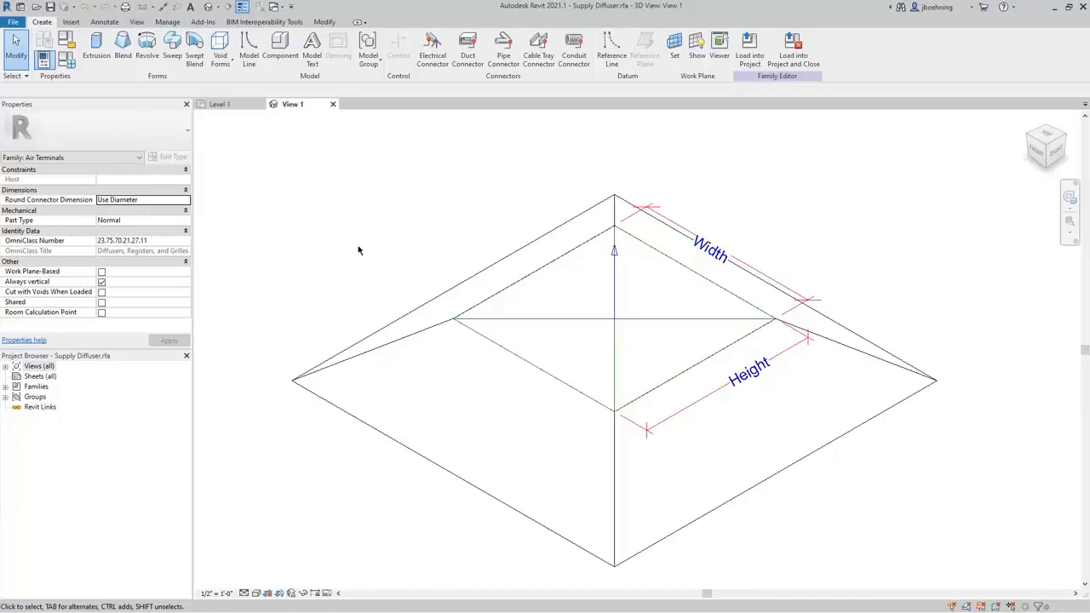
click(333, 104)
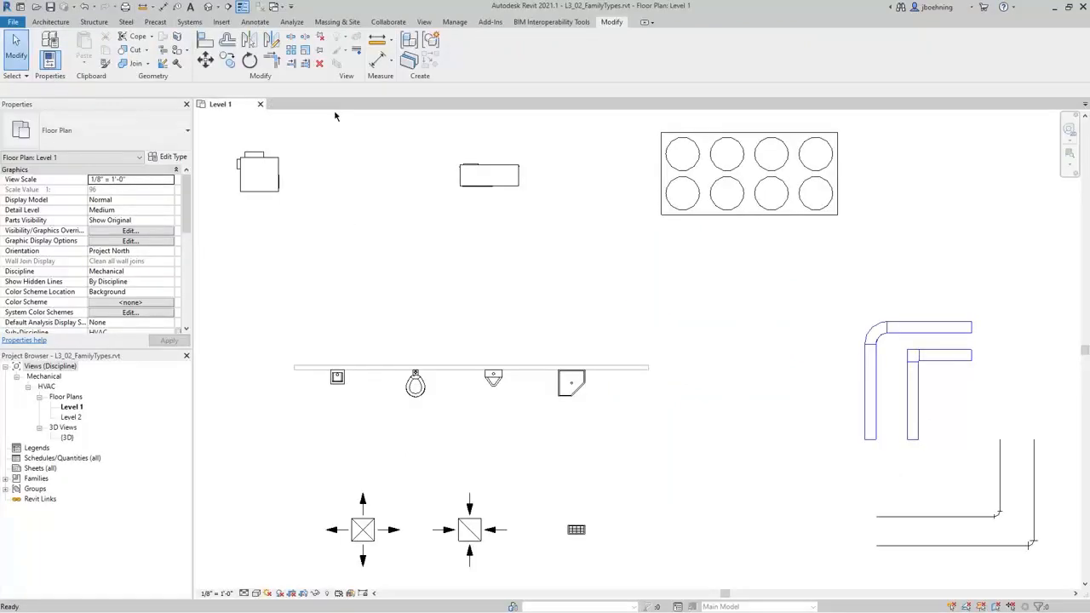
click(363, 511)
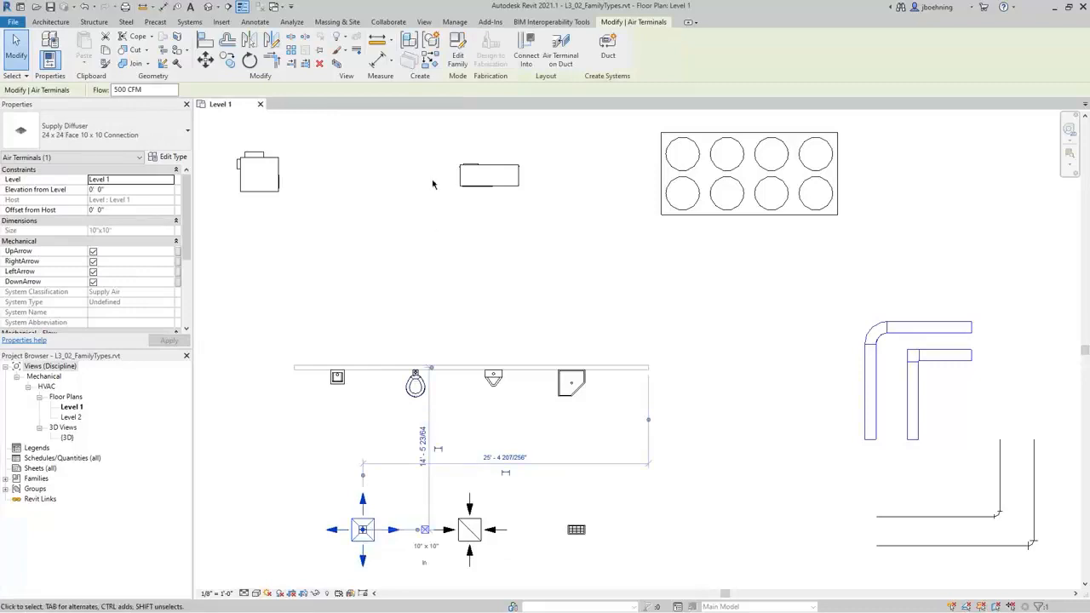
click(457, 62)
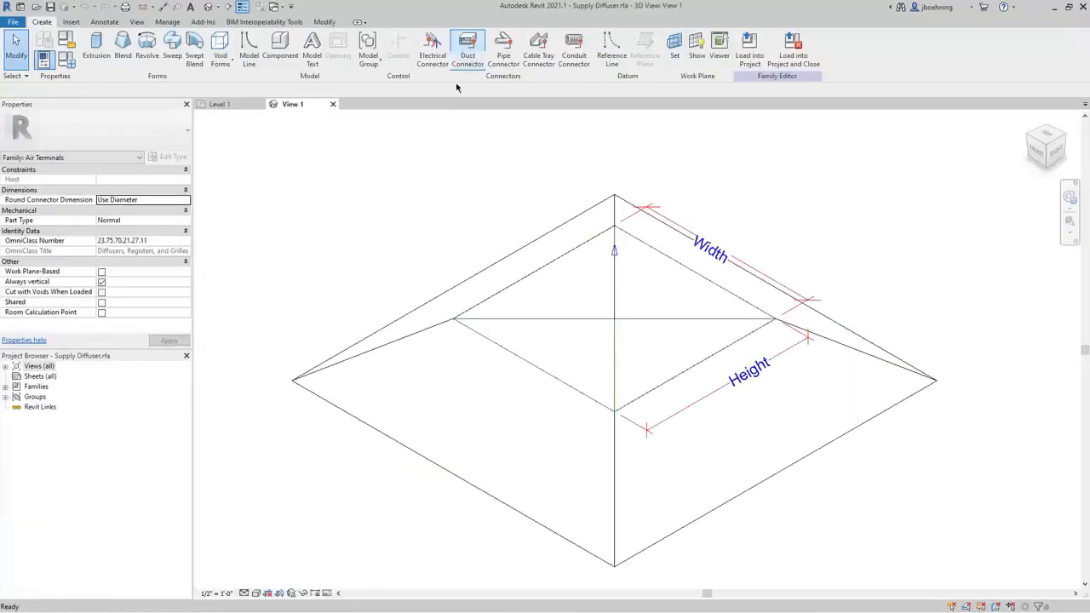
Create a new Supply Diffuser family type named 24 x 24 Face 8 x 8 Connection
click(44, 58)
click(498, 170)
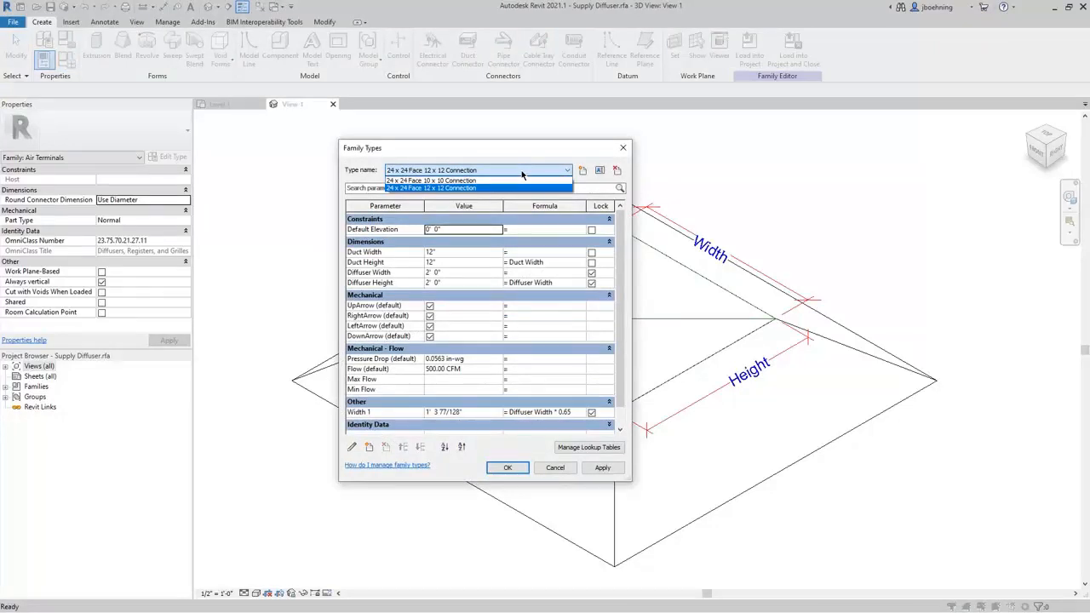
click(522, 173)
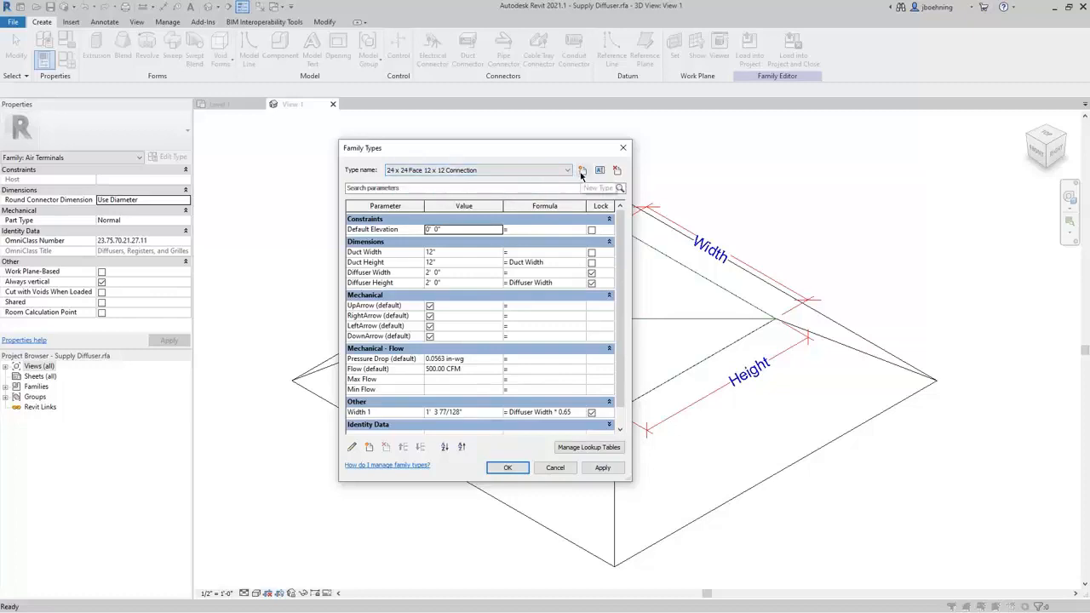
click(583, 171)
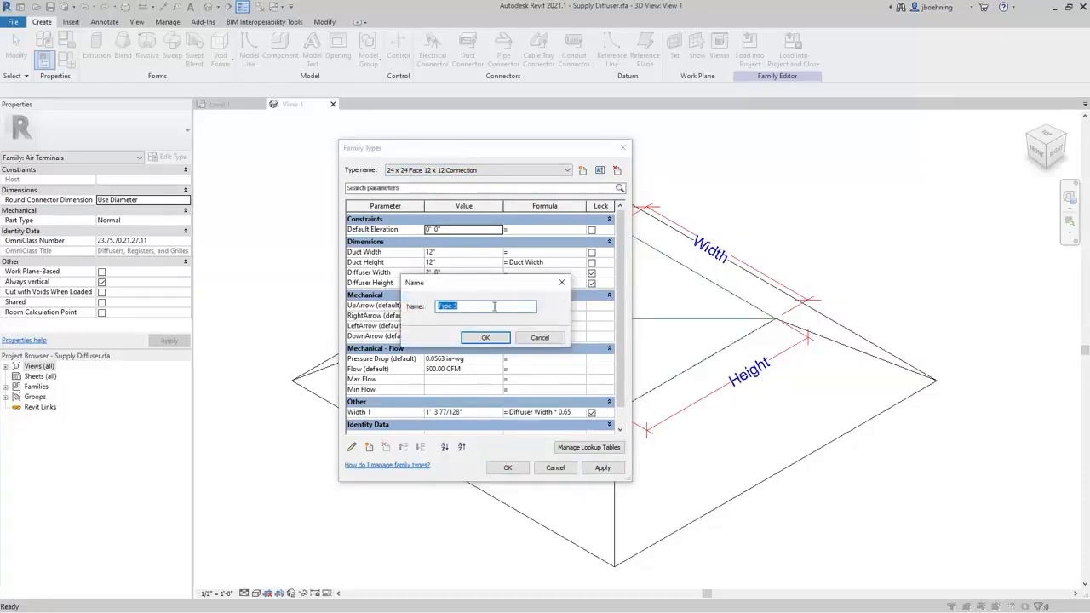
text(24 x 24 Face 8 x 8 Connection)
click(491, 337)
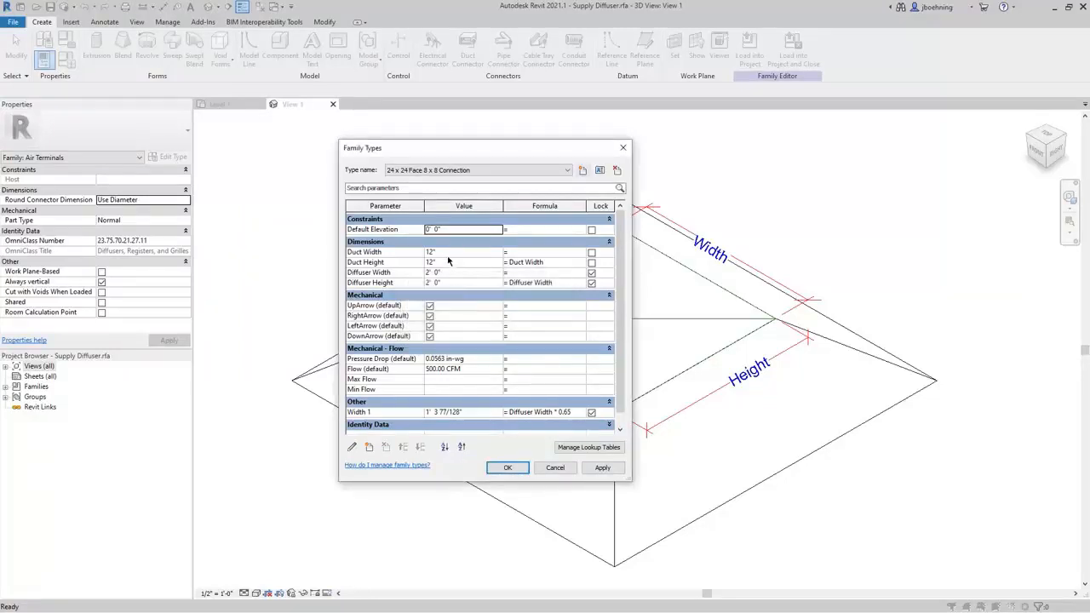
Set the 8 x 8 connection type's Duct Width to 8" and accept the family type changes
click(448, 254)
text(8)
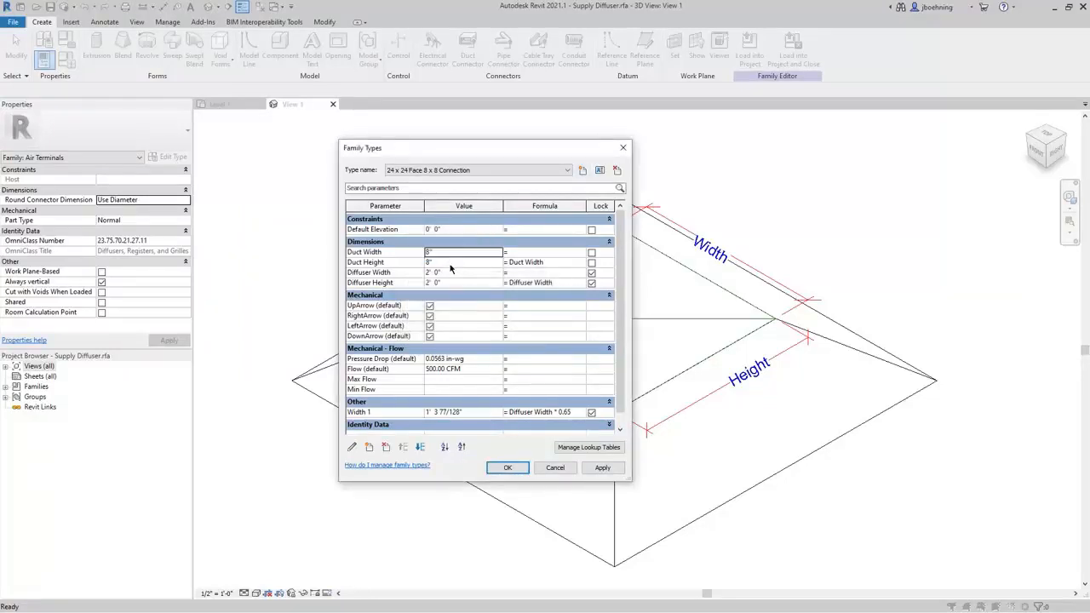
key(Tab)
click(519, 468)
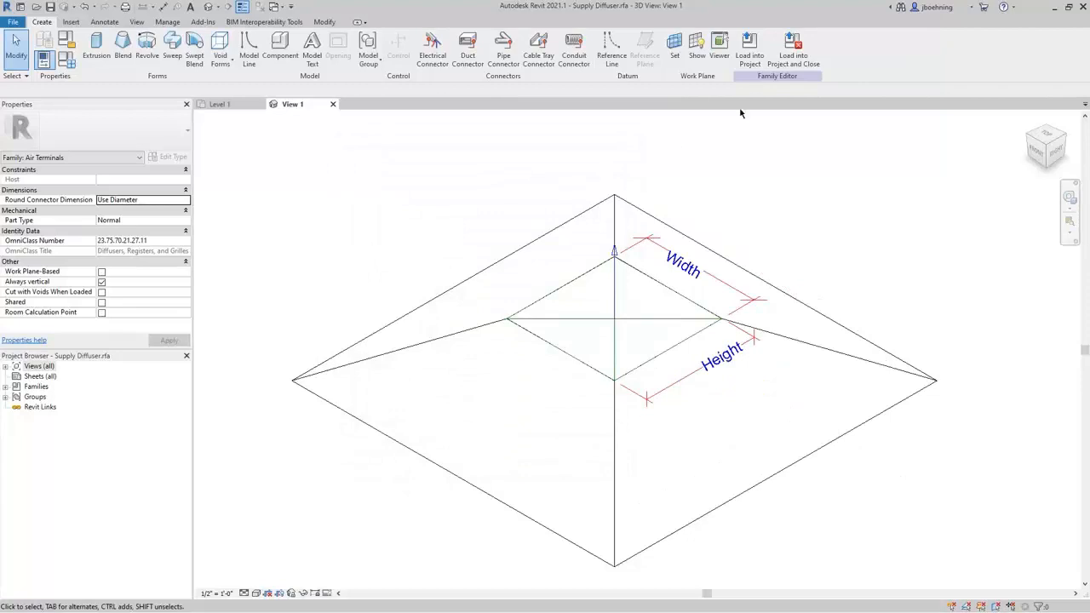
Load the Supply Diffuser family into the project, overwriting the existing version, and check the types available for the placed supply diffuser
click(748, 54)
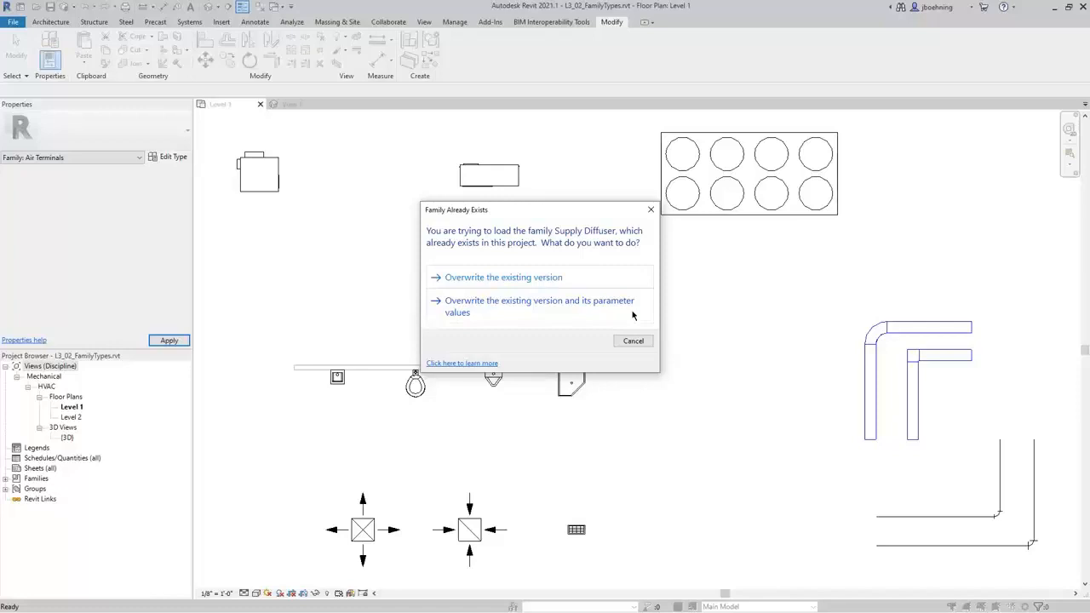
click(570, 281)
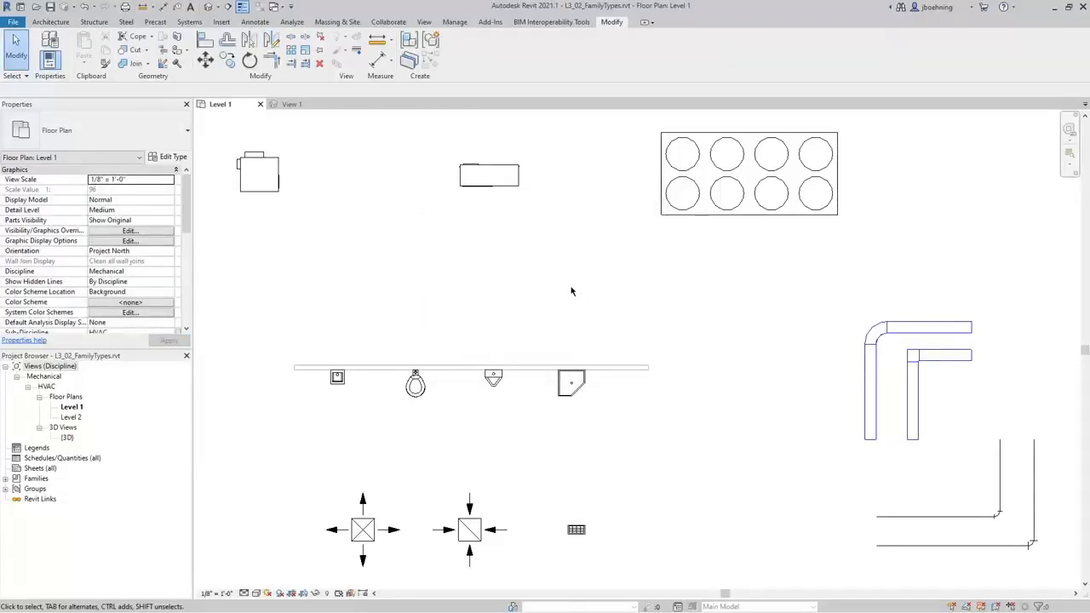
click(377, 525)
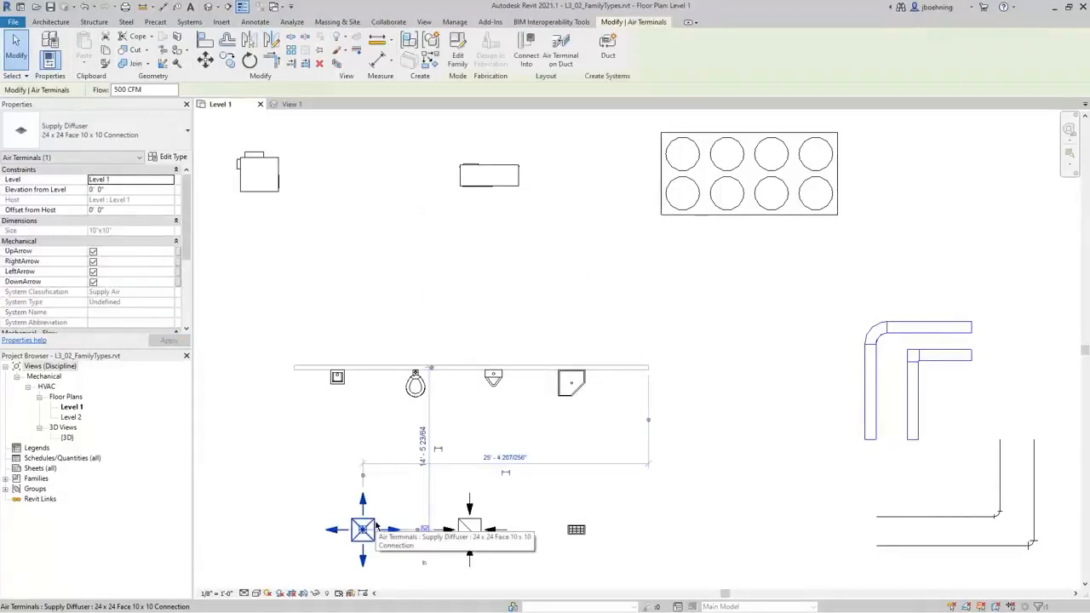
click(134, 134)
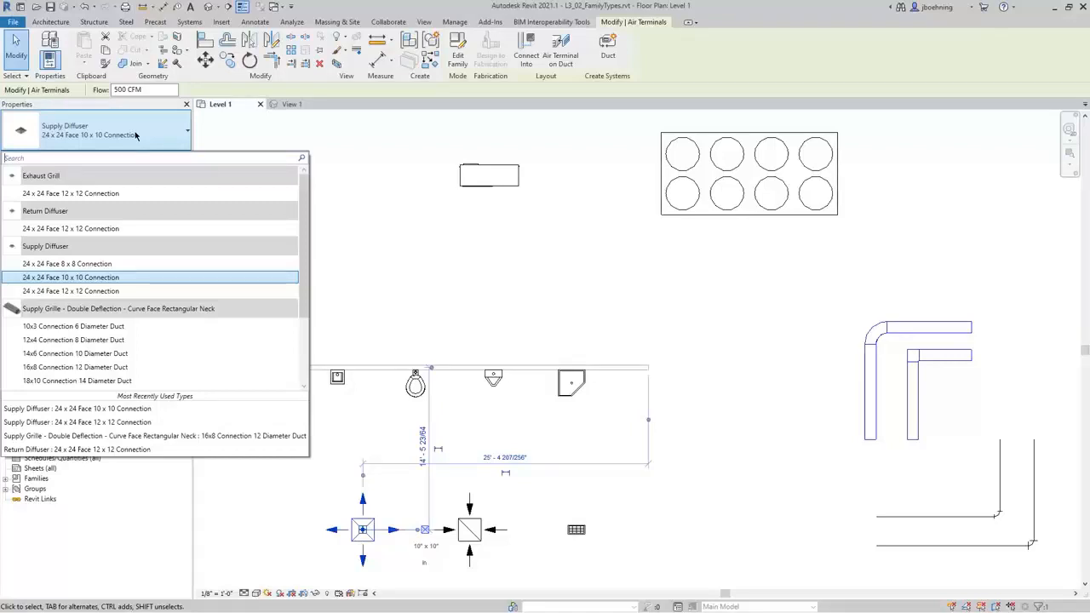
click(135, 135)
click(293, 108)
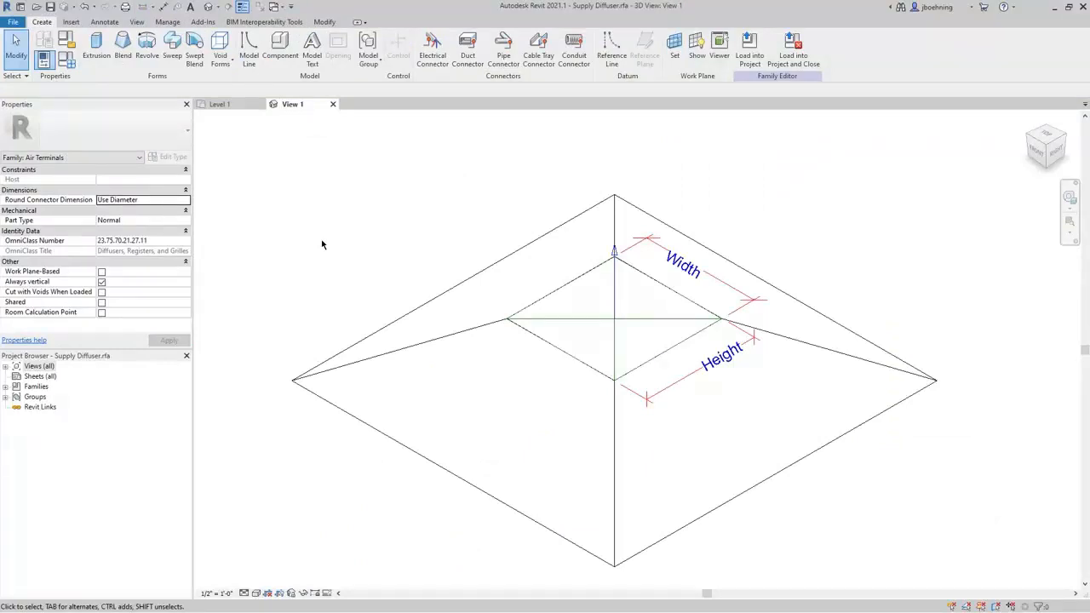
click(241, 107)
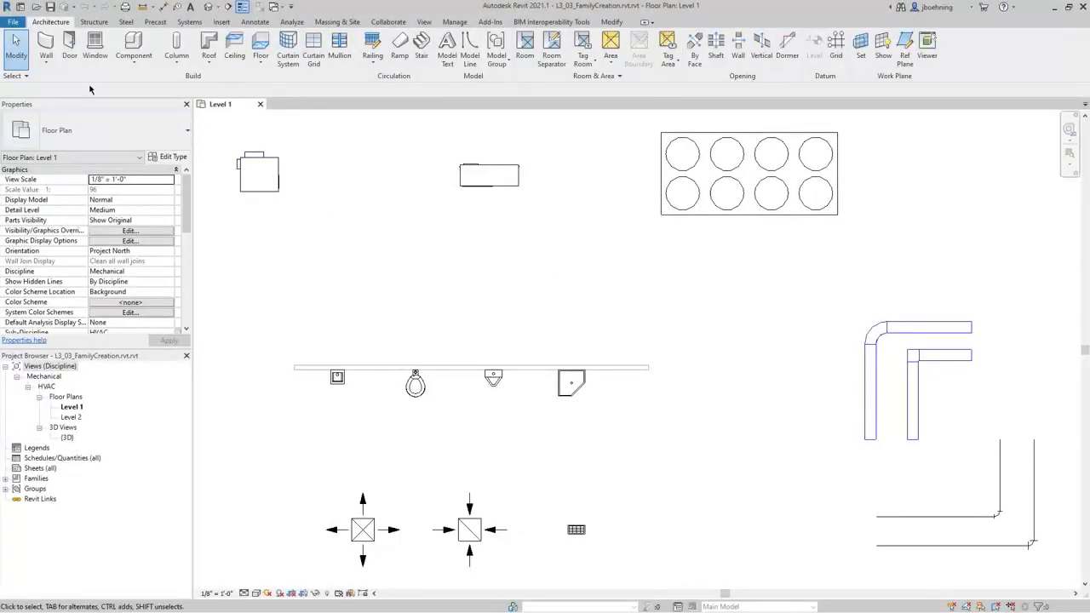
Create a new family from the Mechanical Equipment.rft template
click(13, 22)
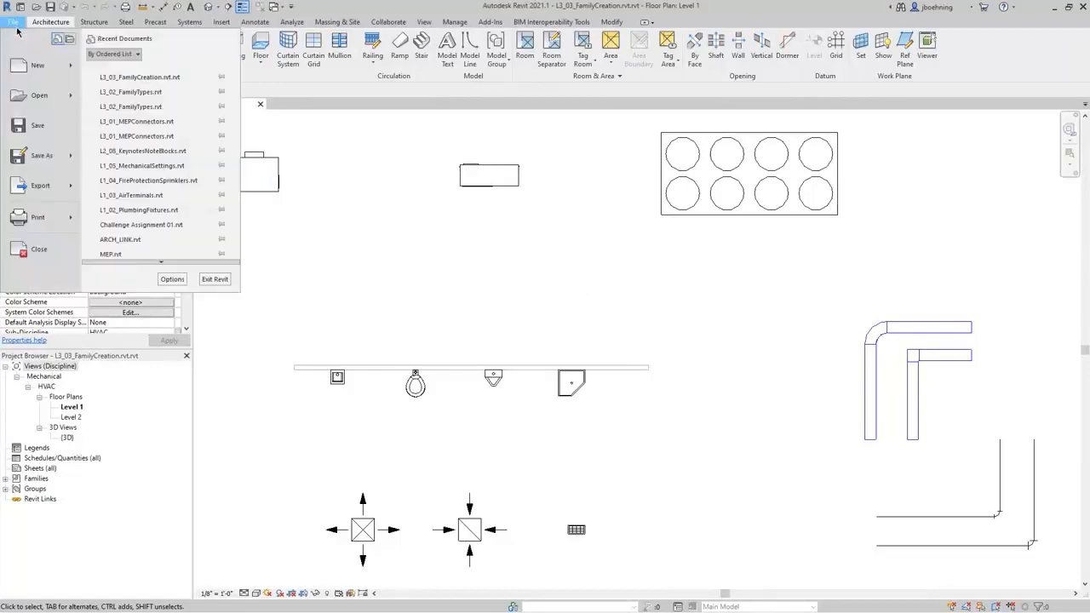
mouse_move(49, 73)
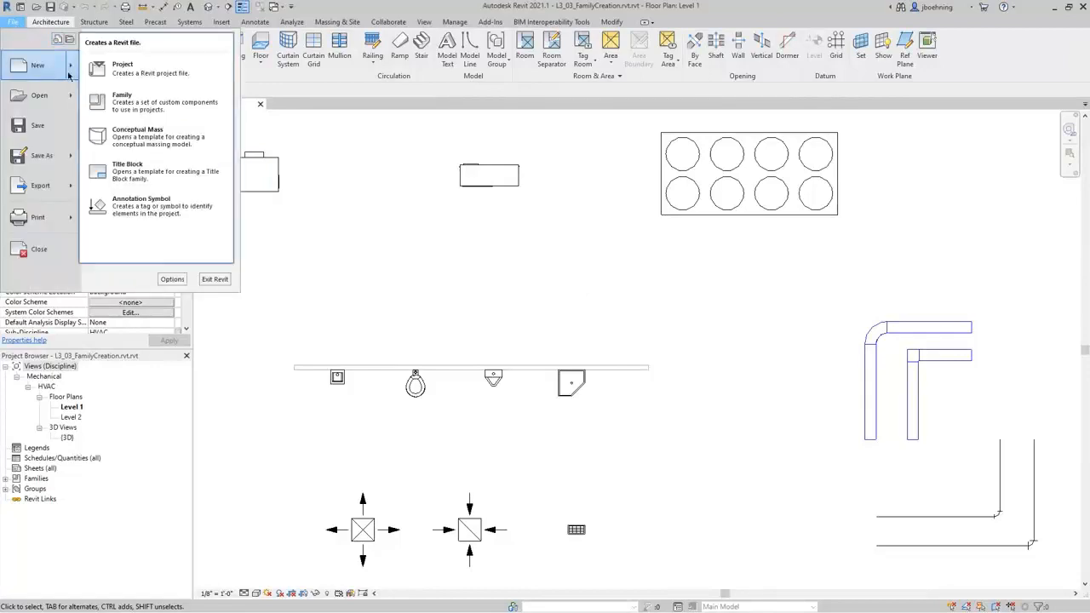
click(135, 101)
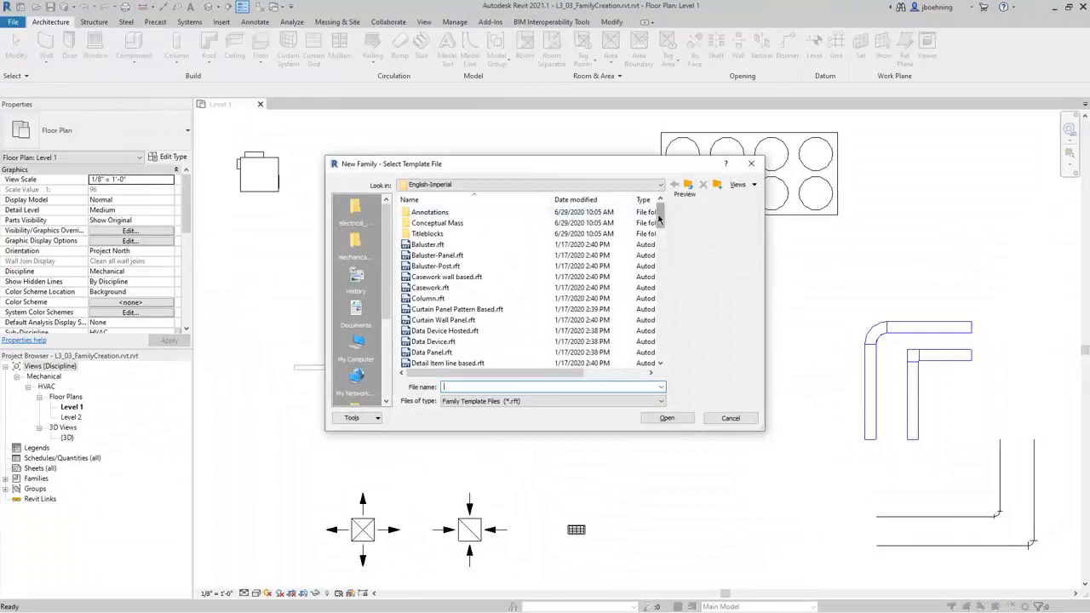
drag(659, 218, 659, 298)
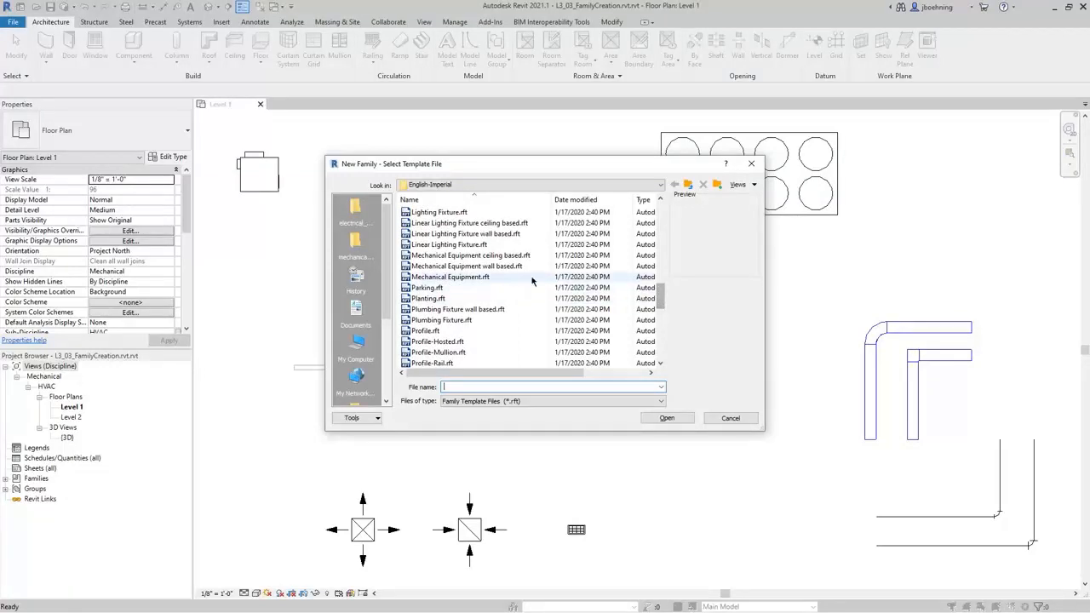
click(497, 278)
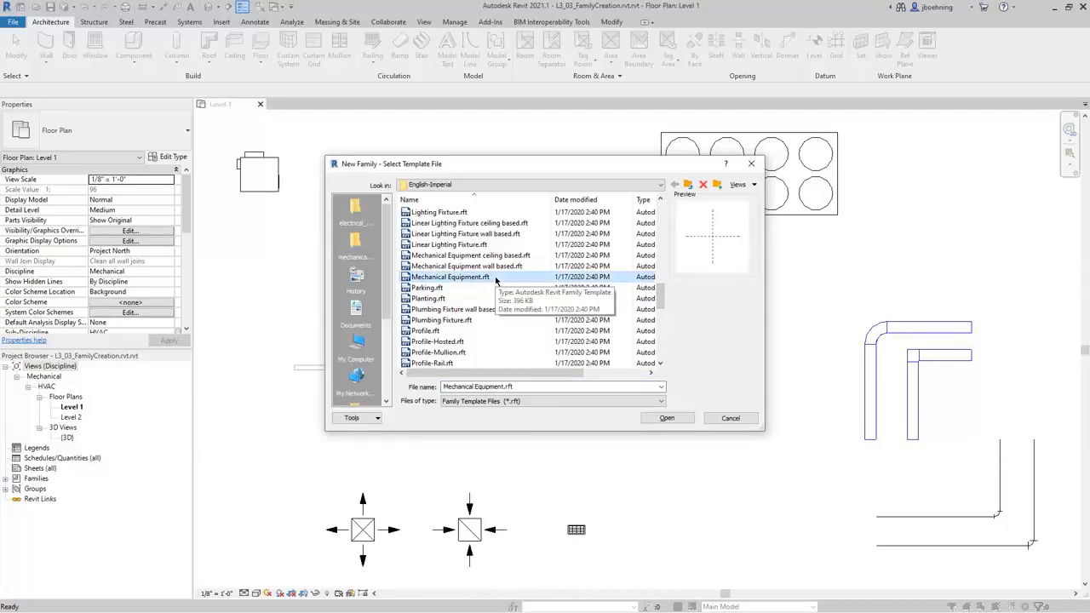
click(668, 418)
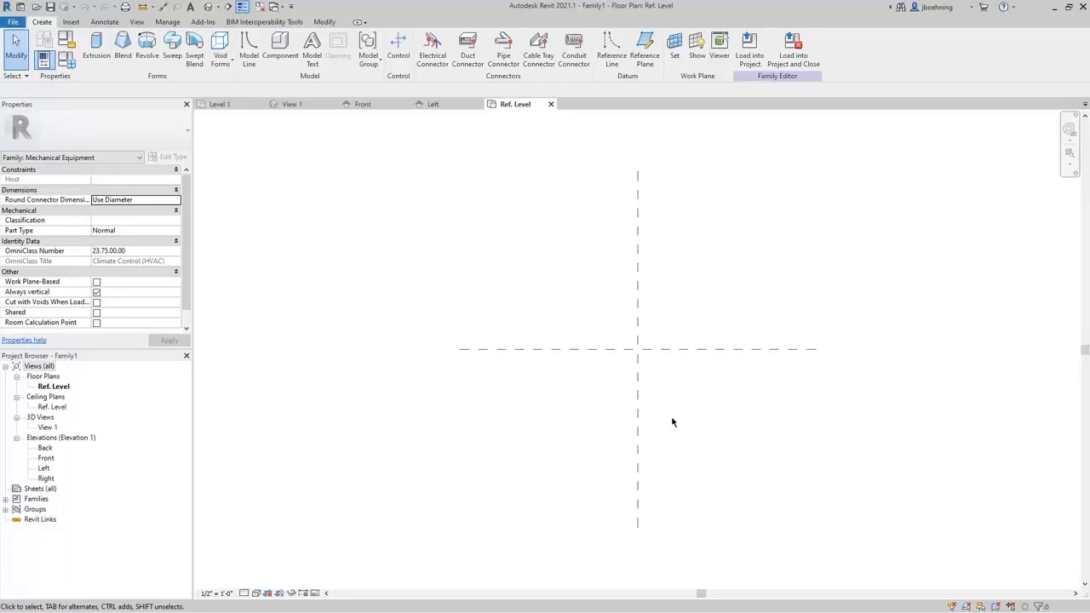
Draw two vertical reference planes in the Ref. Level plan, about 3'-4" left and 3'-8" right of the center plane
click(646, 60)
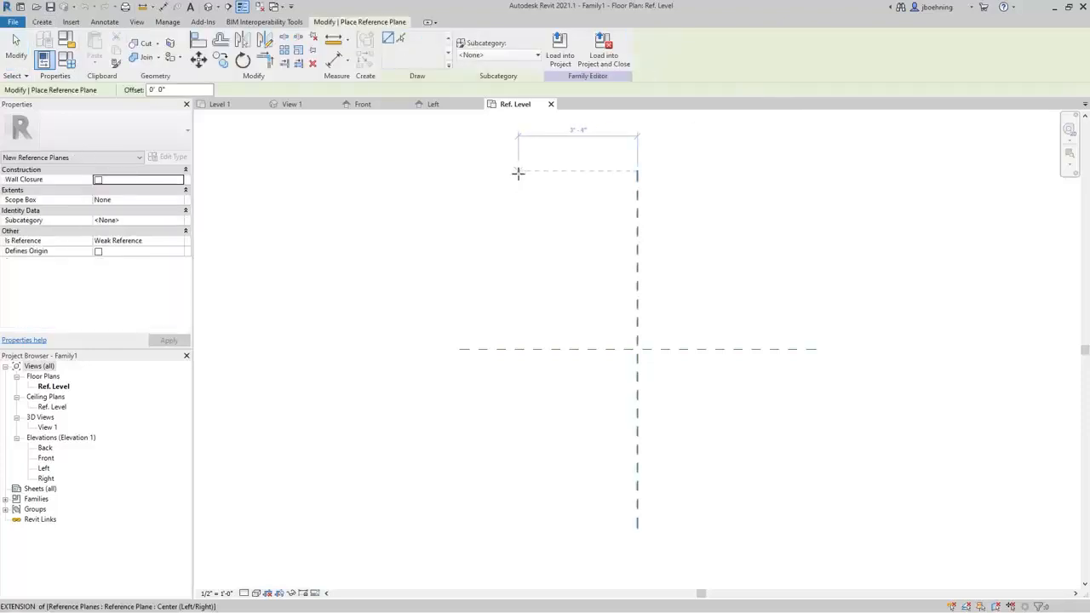
click(518, 171)
click(516, 527)
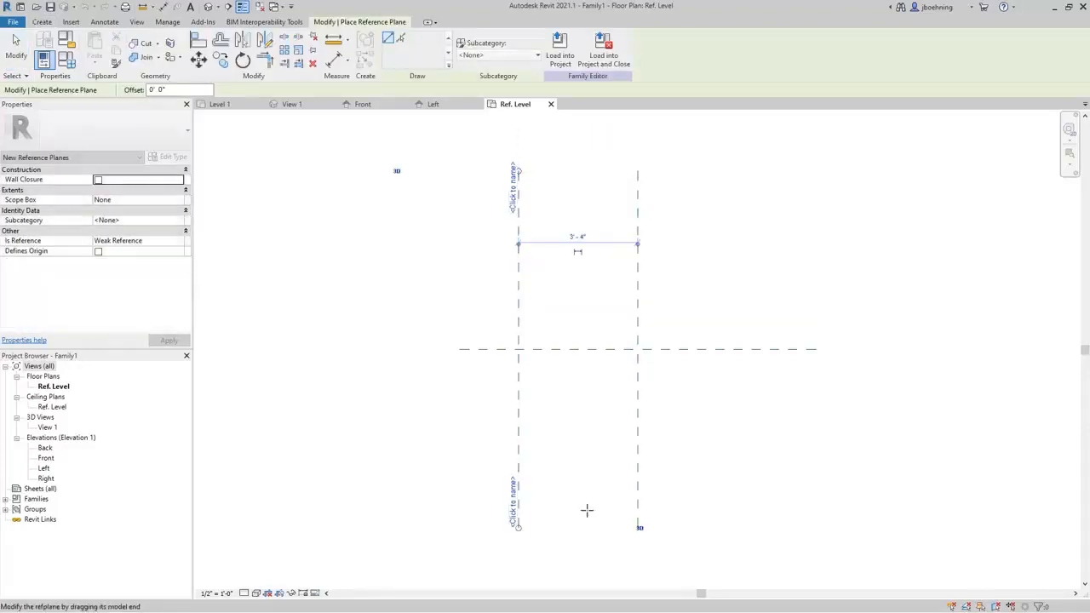
click(769, 171)
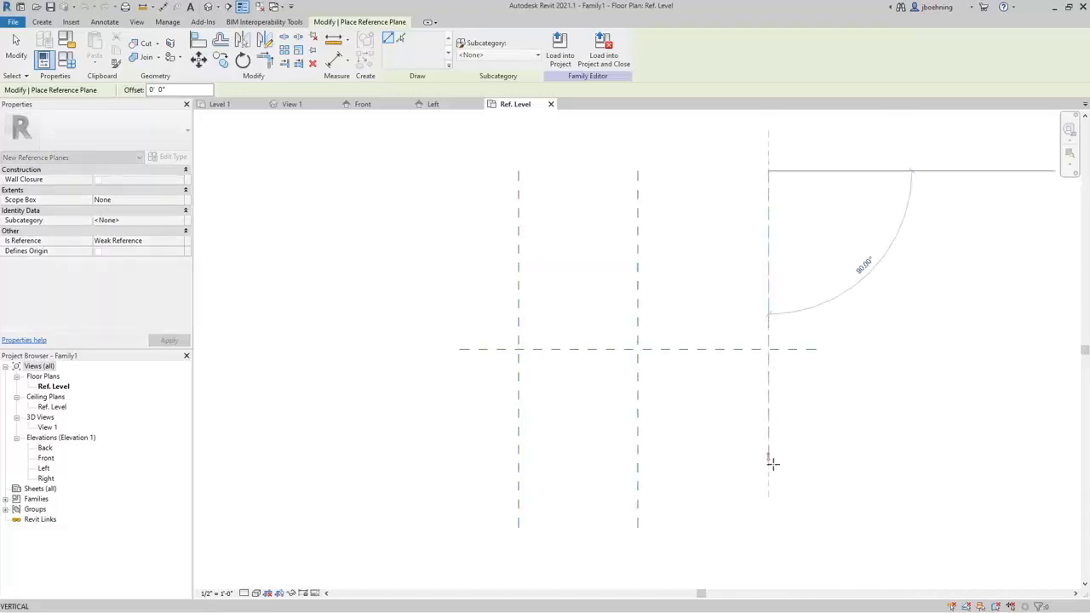
click(768, 527)
Draw two horizontal reference planes, about 3'-4" above and 3'-10" below the Center (Front/Back) plane, and finish placing planes
click(457, 230)
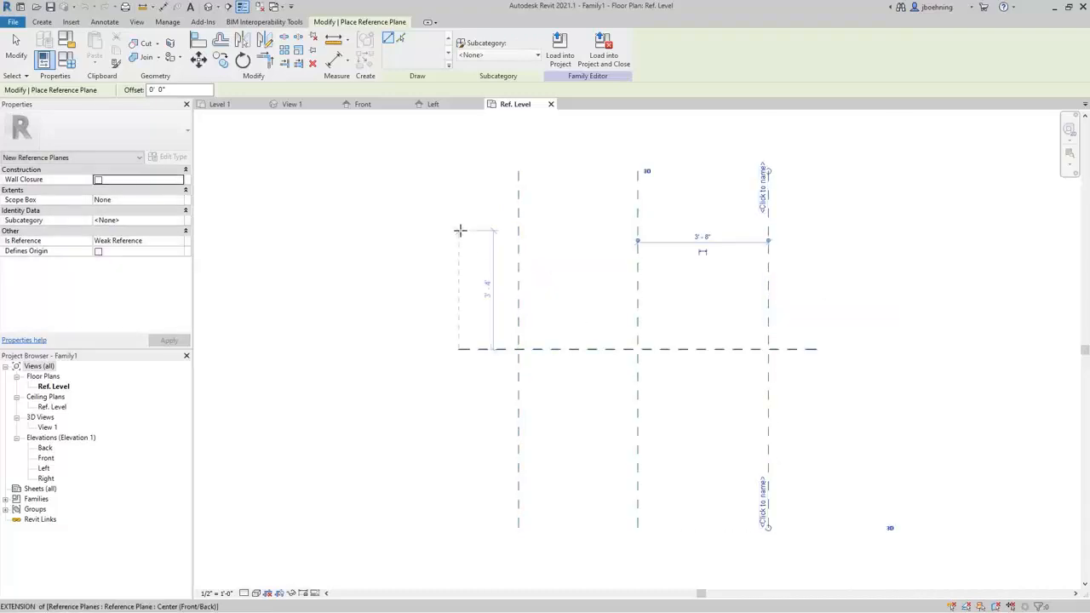
click(816, 229)
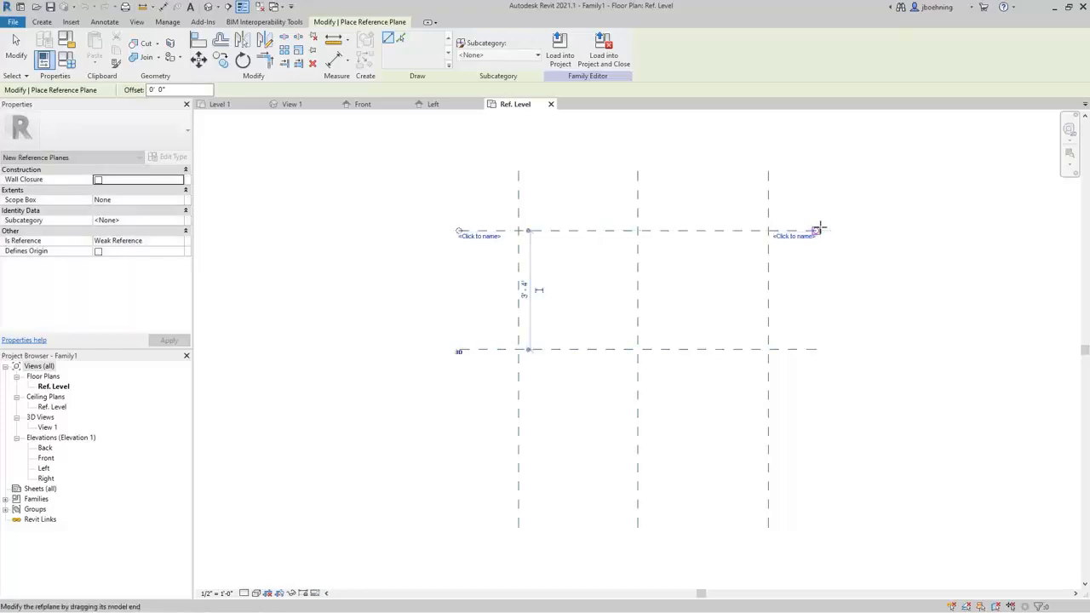
click(457, 487)
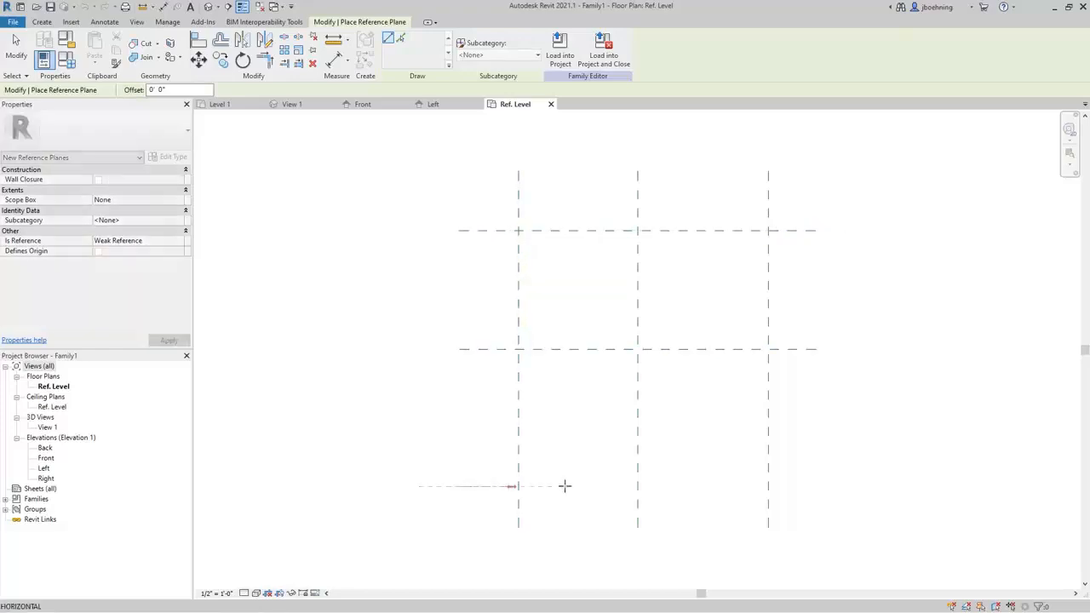
click(813, 486)
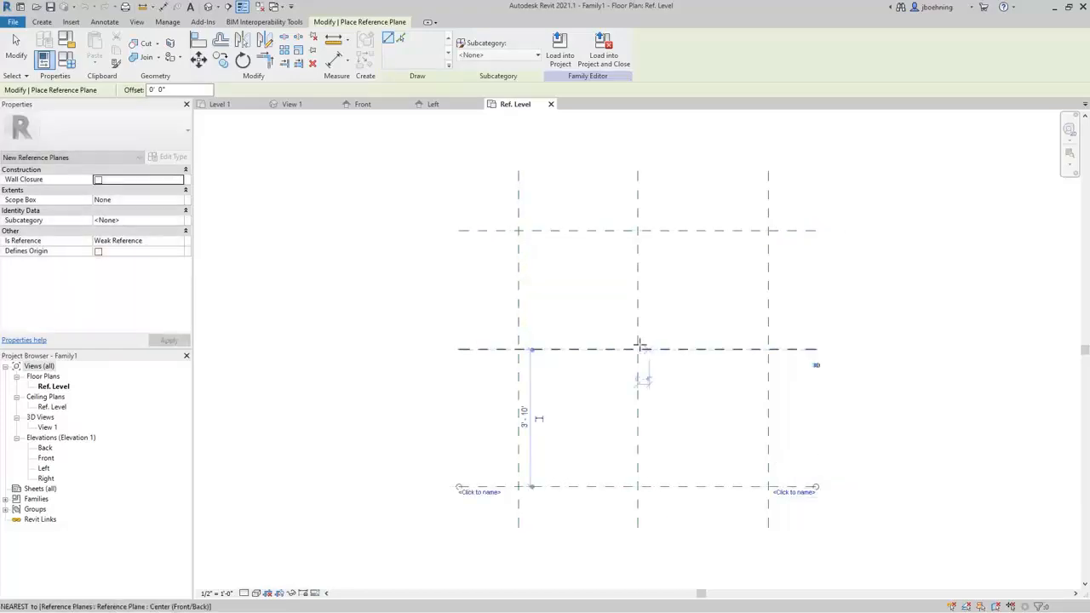
click(21, 57)
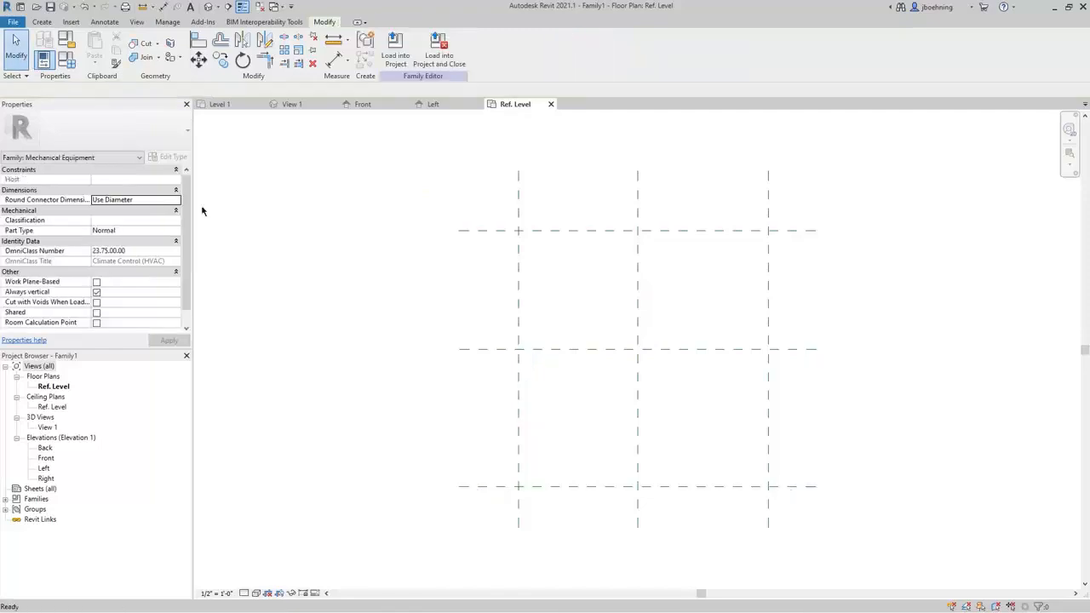
Name the lower horizontal reference plane Front and set its Is Reference property to Front
scroll(371, 354, up, 1)
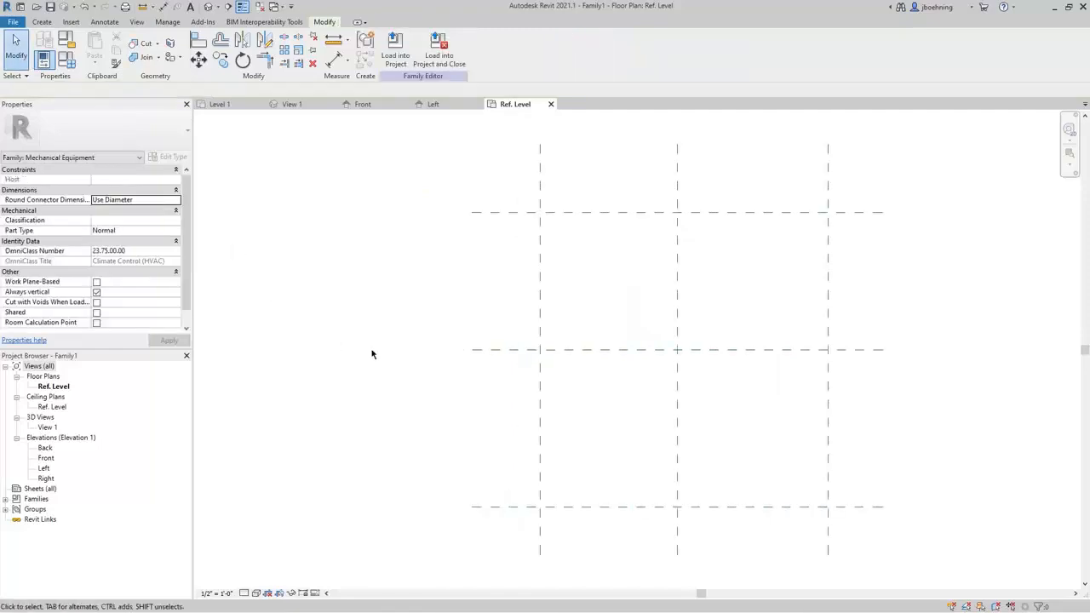
click(497, 508)
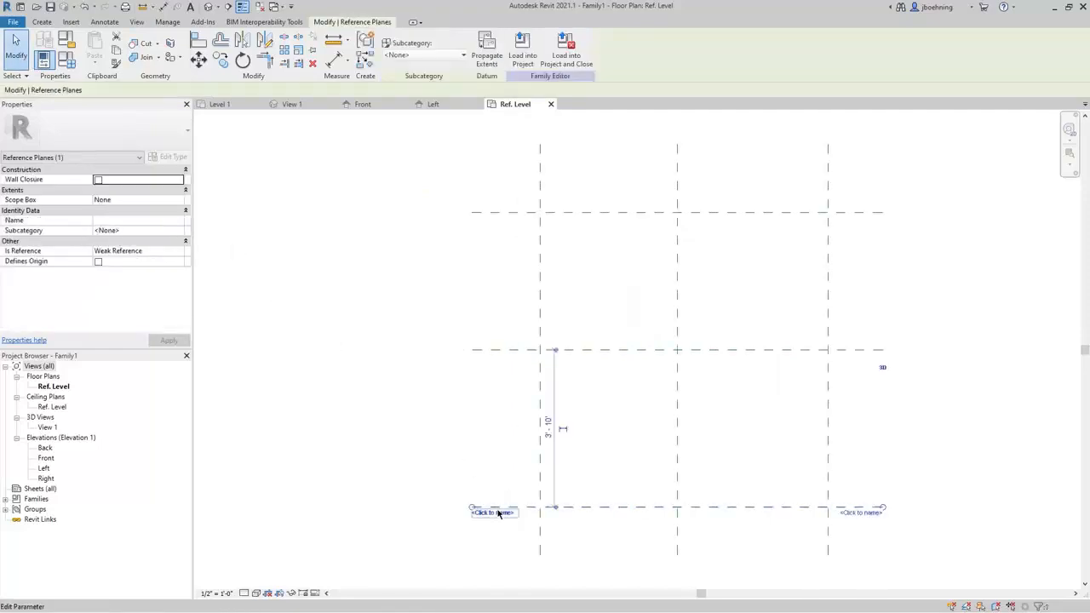
click(154, 222)
text(Front)
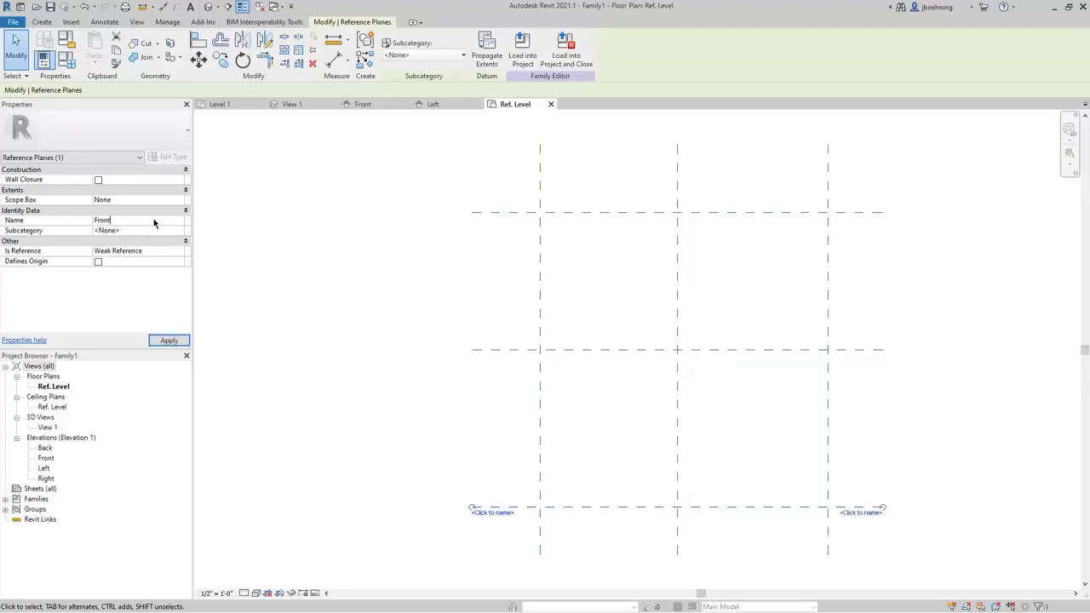
click(162, 250)
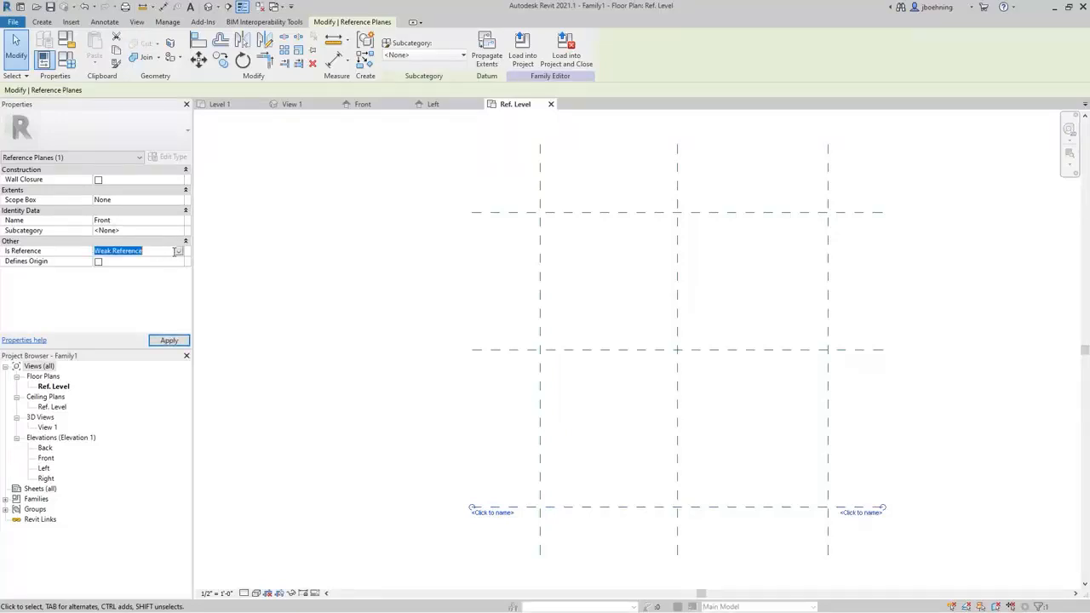
click(178, 251)
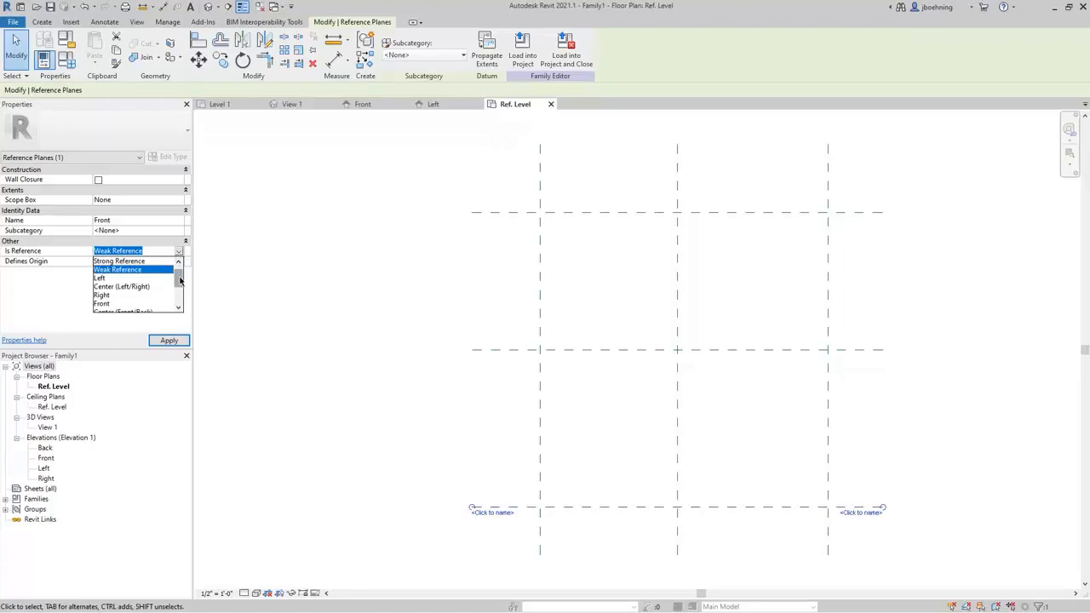
drag(179, 280, 179, 293)
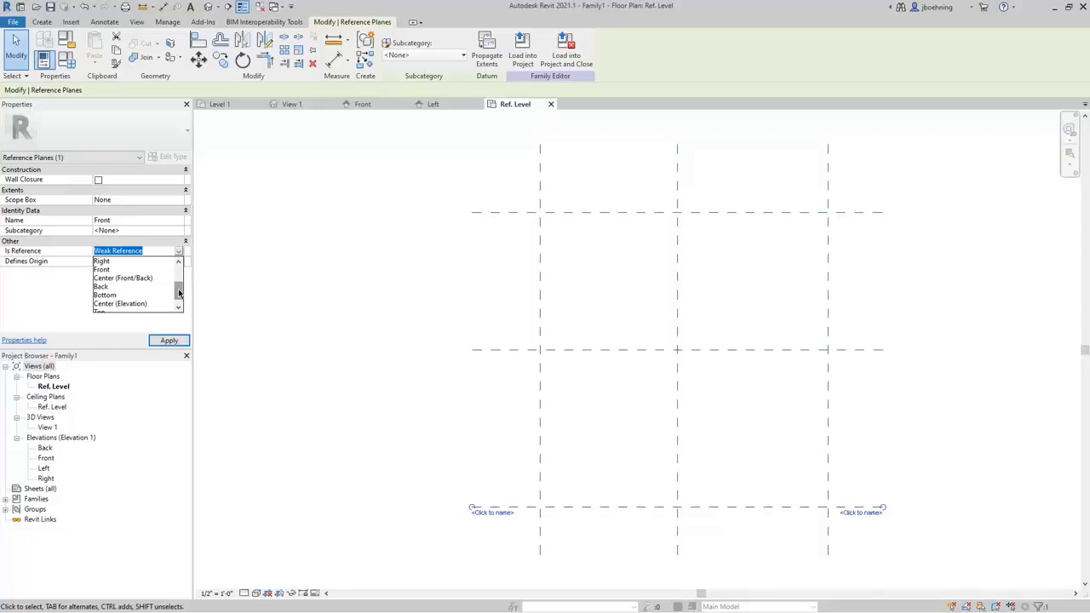
drag(178, 294, 178, 287)
click(115, 271)
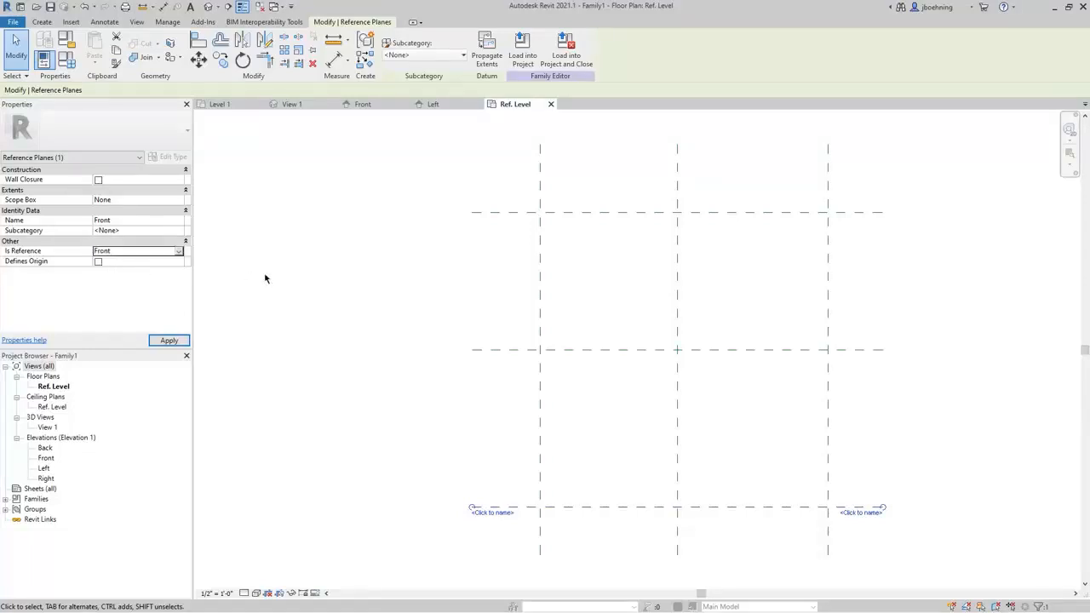
Set the Is Reference property of the upper horizontal reference plane to Back
click(487, 212)
click(179, 252)
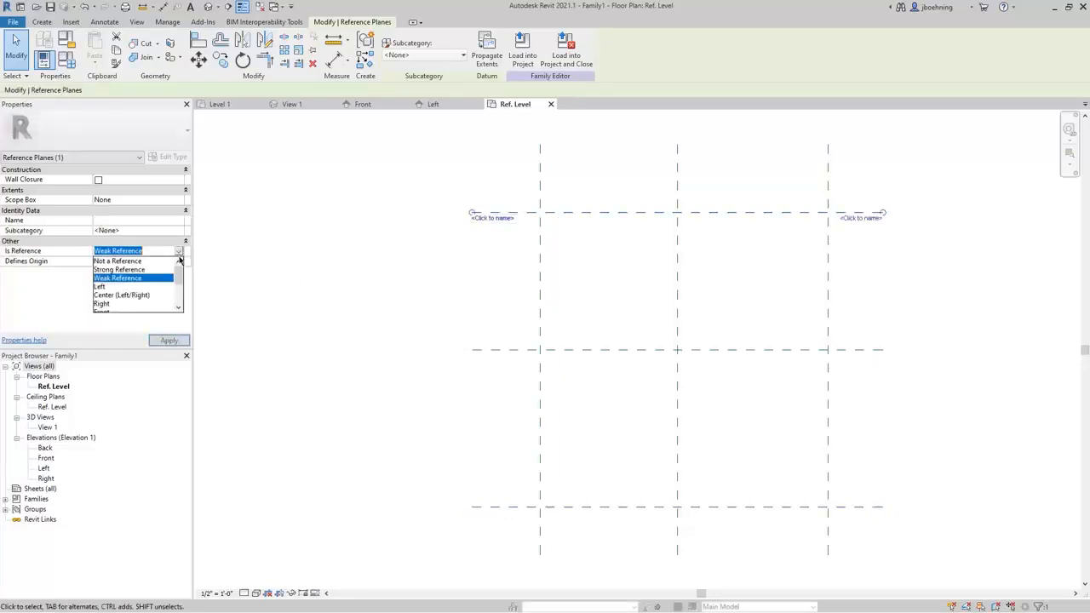
drag(179, 280, 179, 288)
click(113, 295)
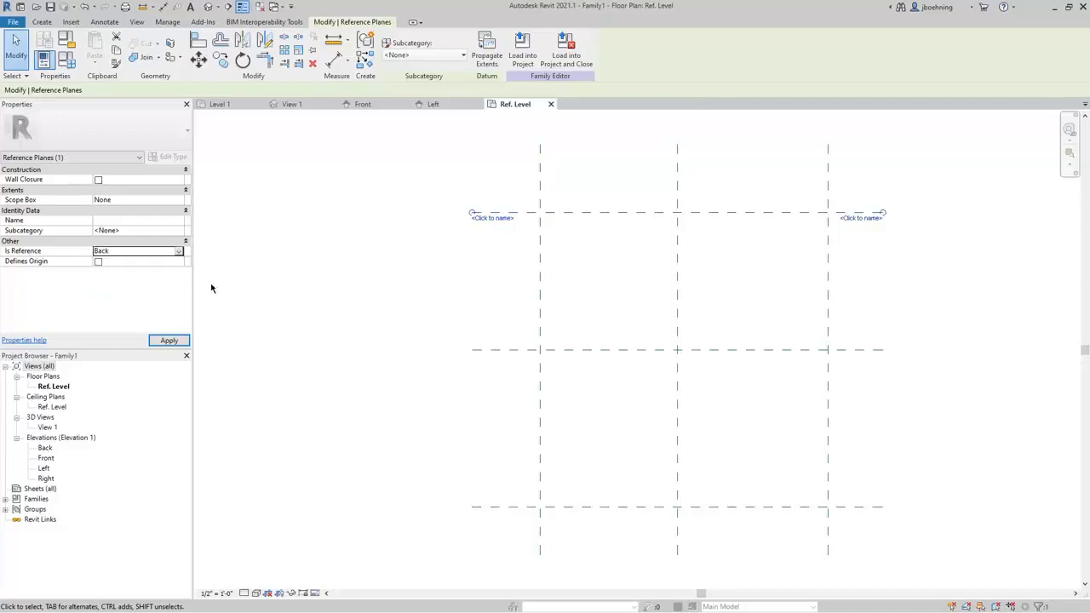
Name the upper horizontal reference plane Back
click(166, 222)
text(B)
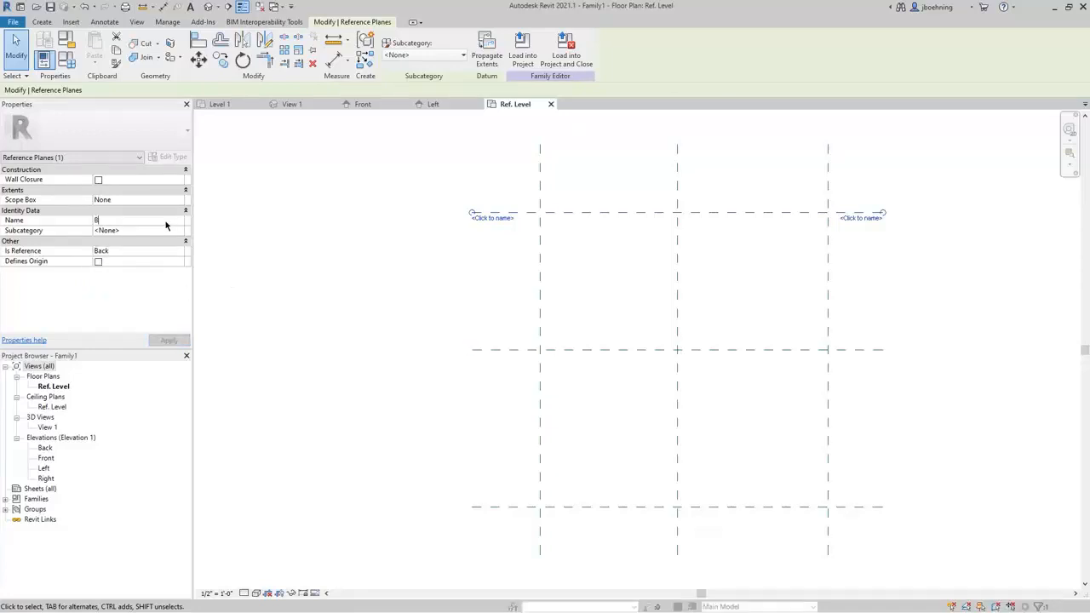
text(ack)
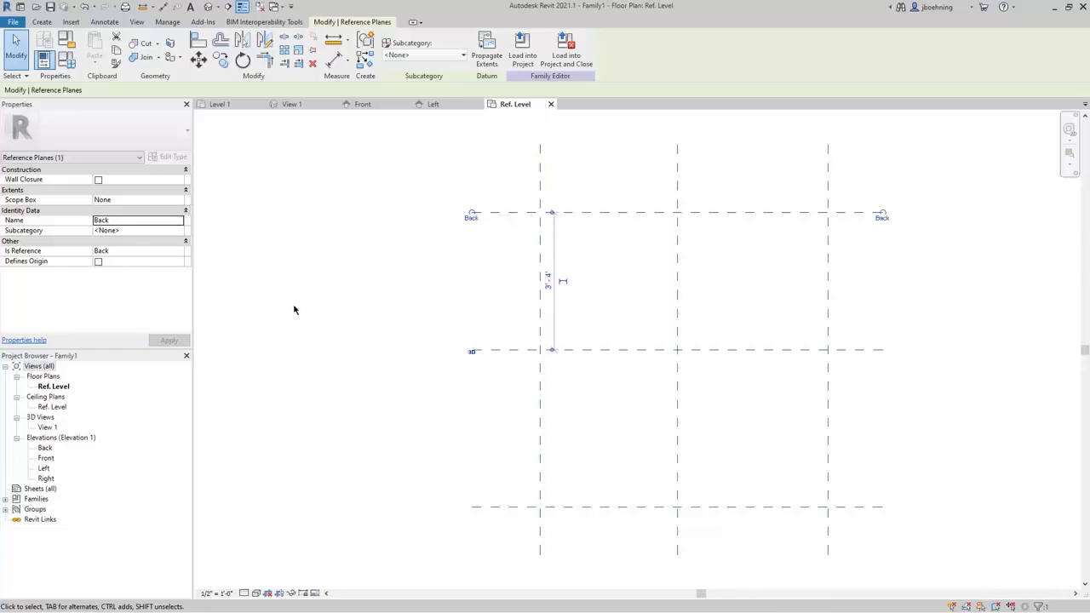
Name the left vertical reference plane Left and set its Is Reference property to Left
click(539, 183)
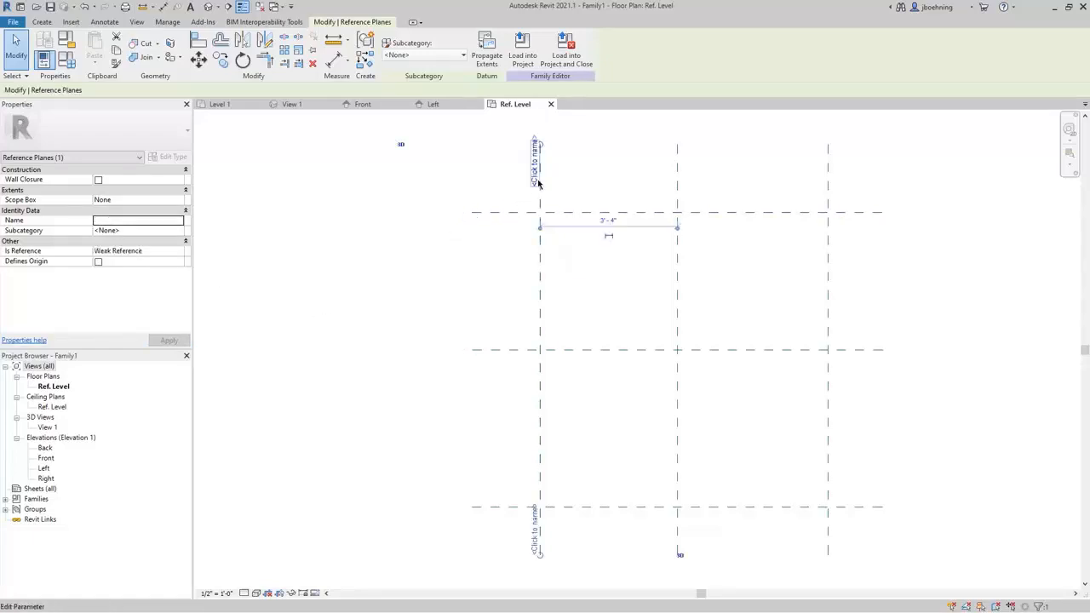
click(162, 223)
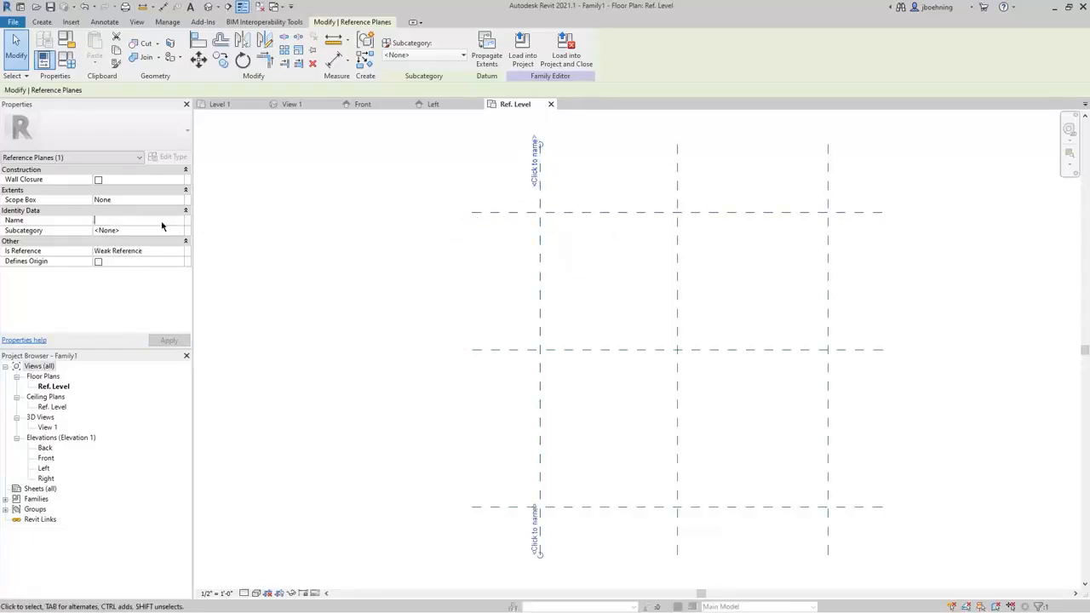
text(Left)
click(179, 251)
click(179, 251)
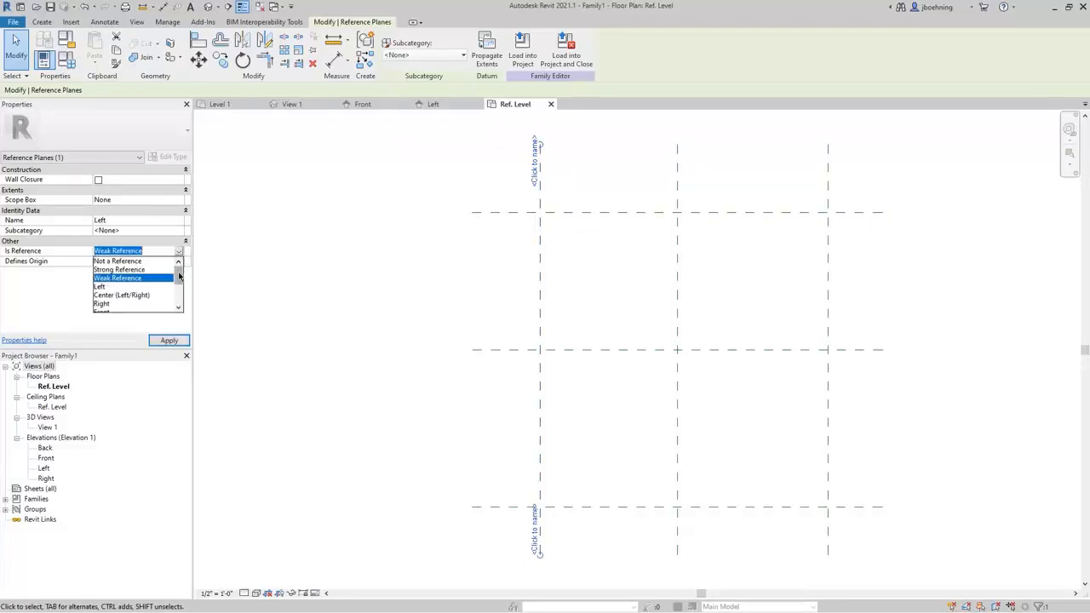
drag(179, 275, 175, 286)
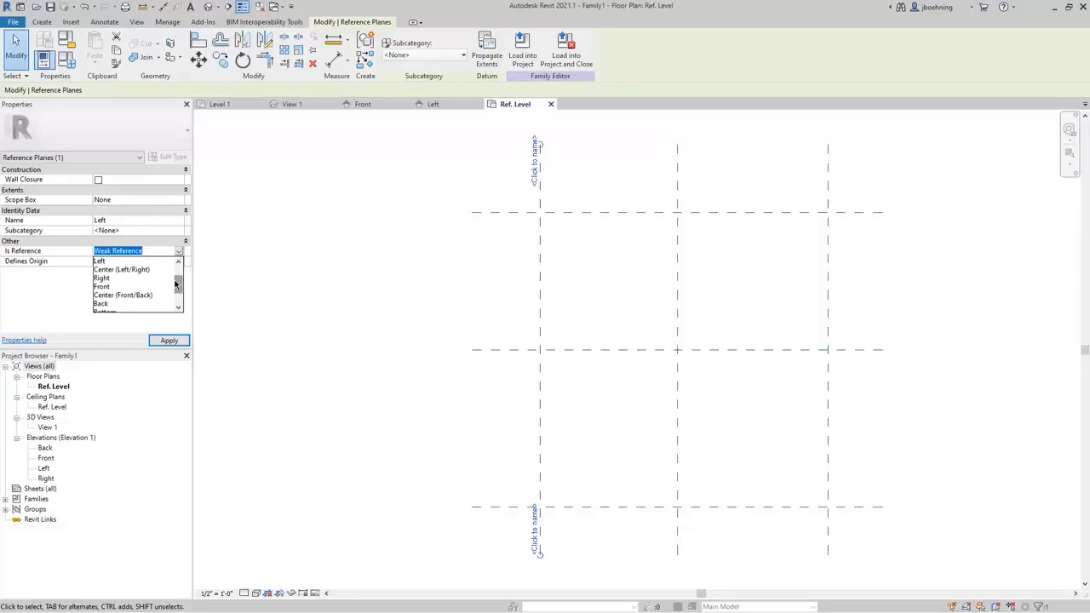
click(104, 262)
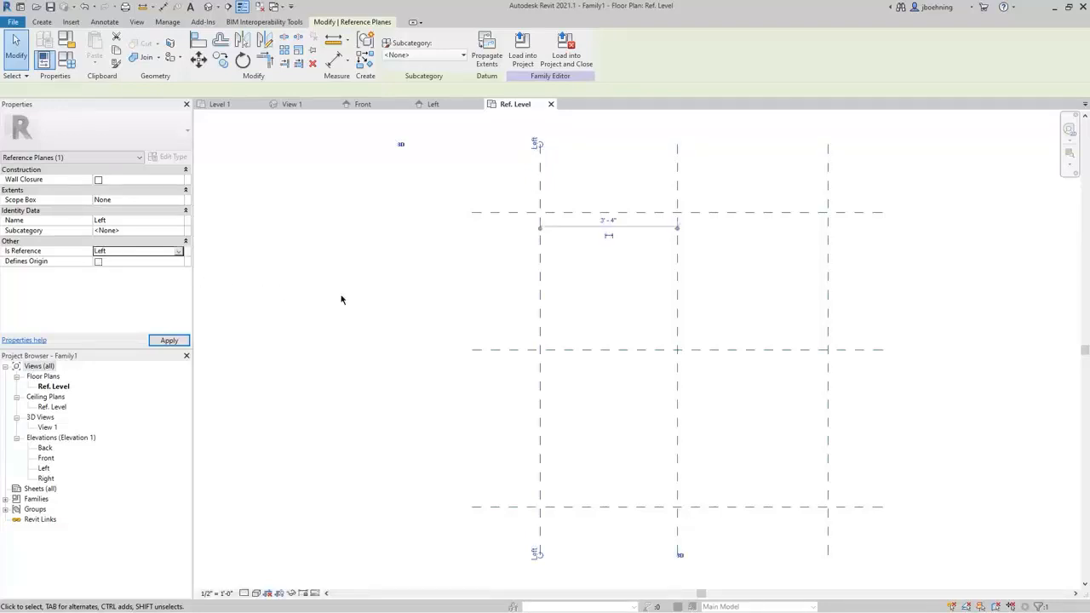
Set the right vertical reference plane's Is Reference property to Right and name it Right
click(828, 283)
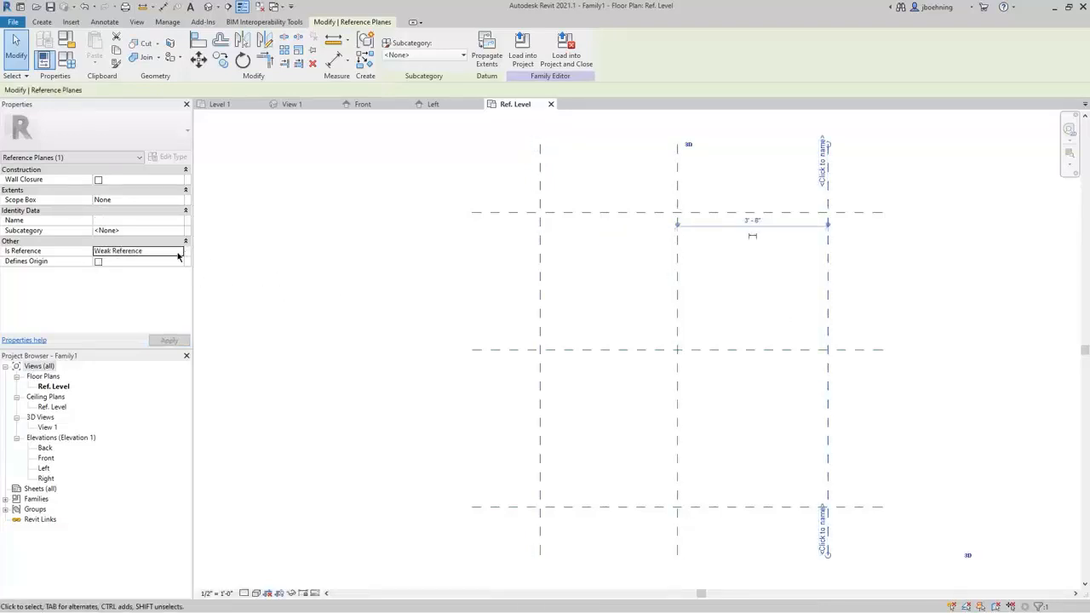
click(179, 255)
scroll(177, 281, down, 1)
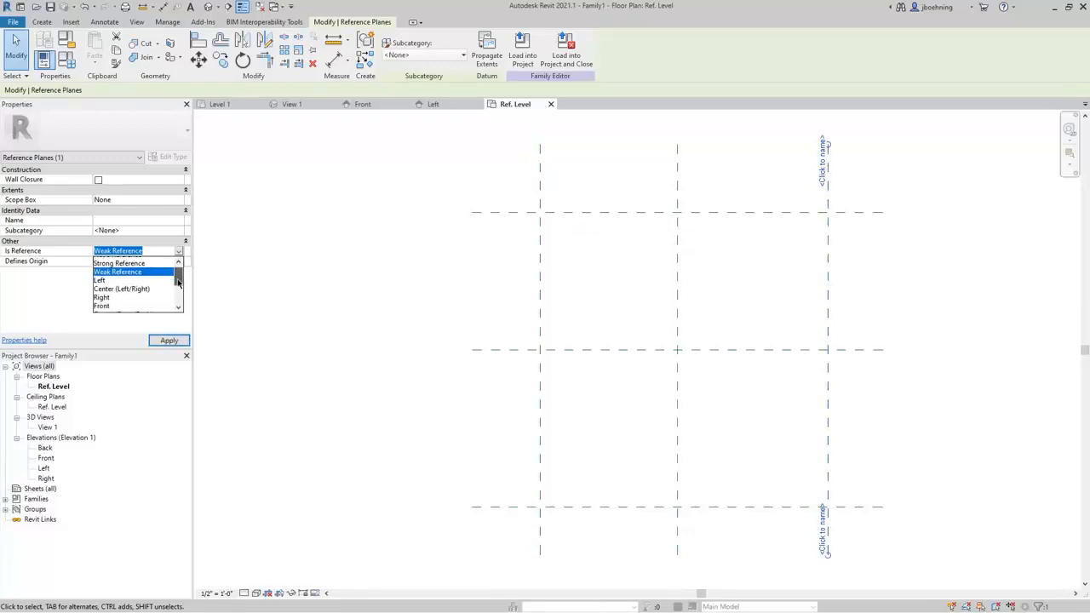
click(122, 295)
click(115, 222)
text(R)
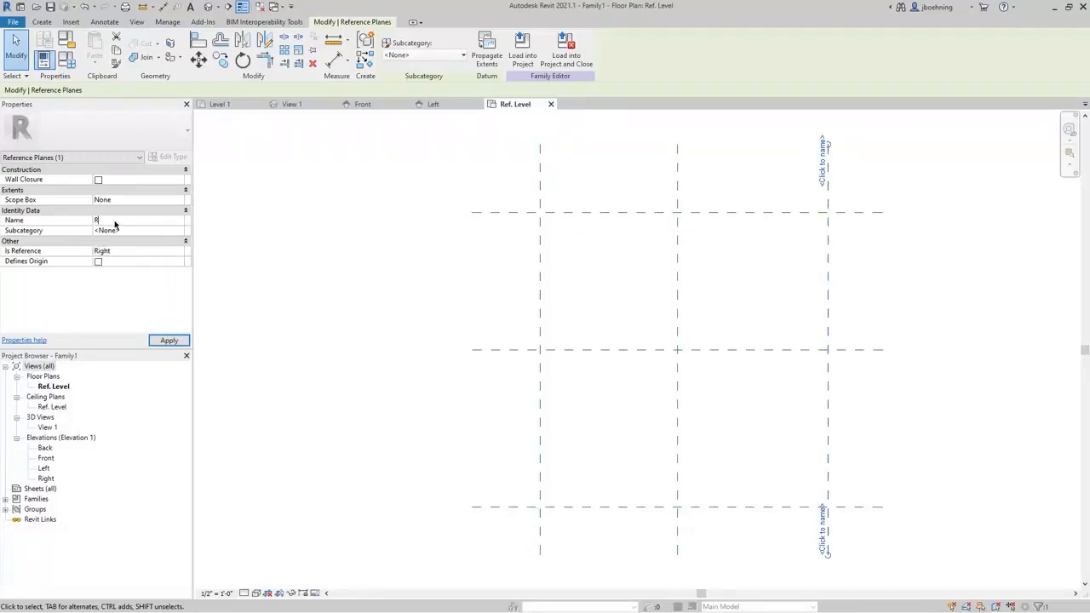
text(ight)
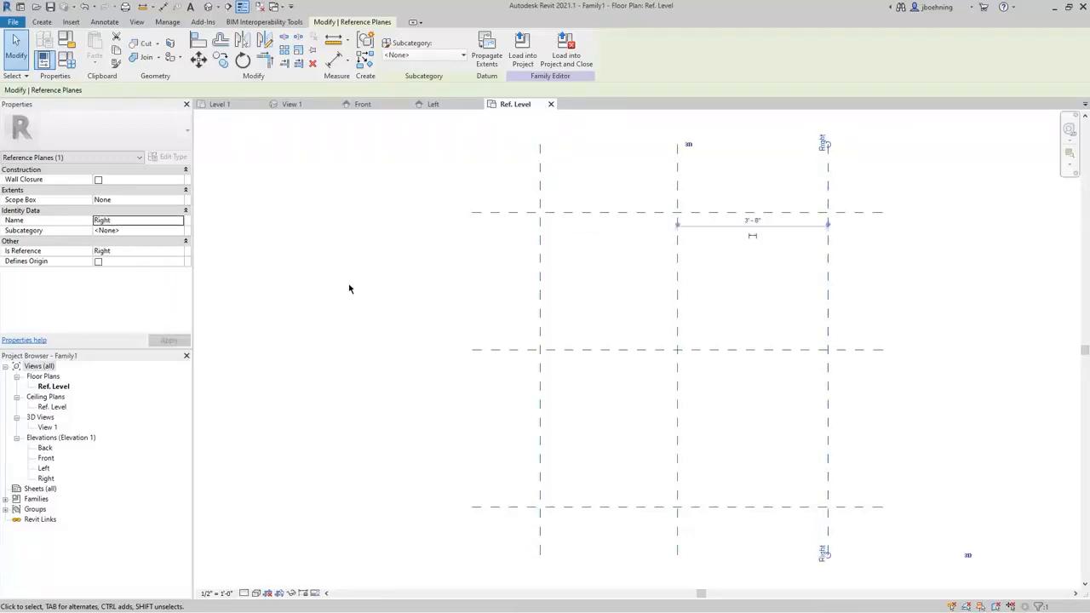
click(349, 288)
In the Front elevation, draw two horizontal reference planes, one about 5'-8" above Ref. Level and another about 7" above it
click(371, 108)
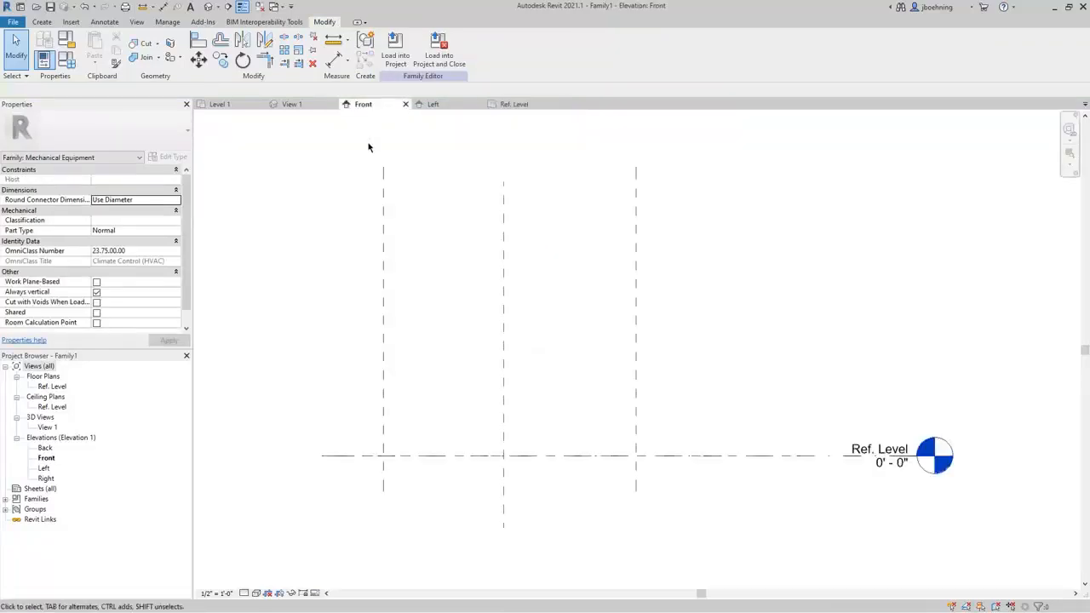
click(41, 21)
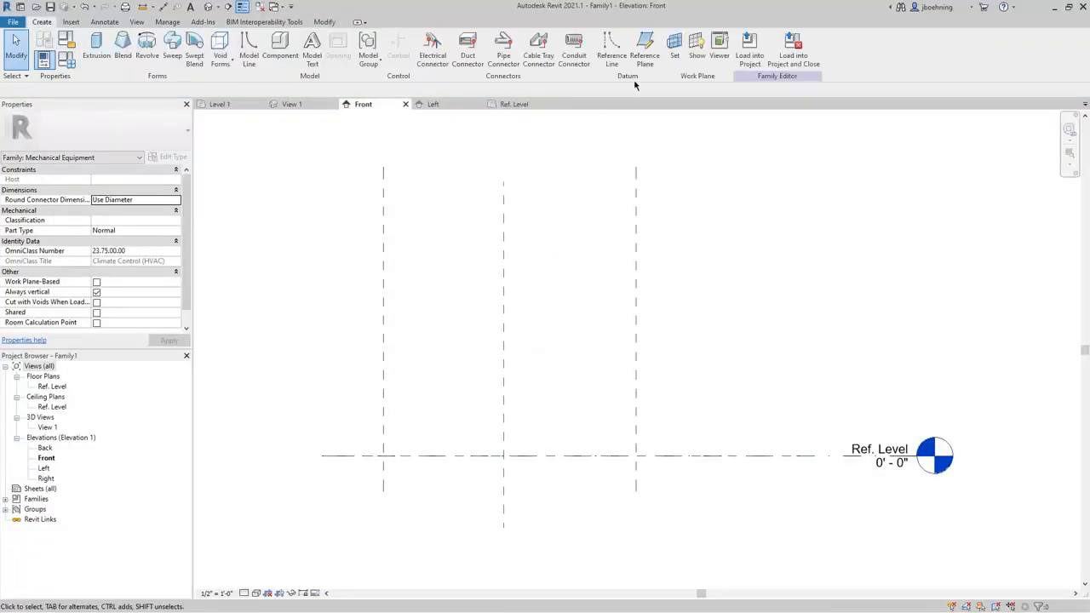
click(644, 50)
click(325, 251)
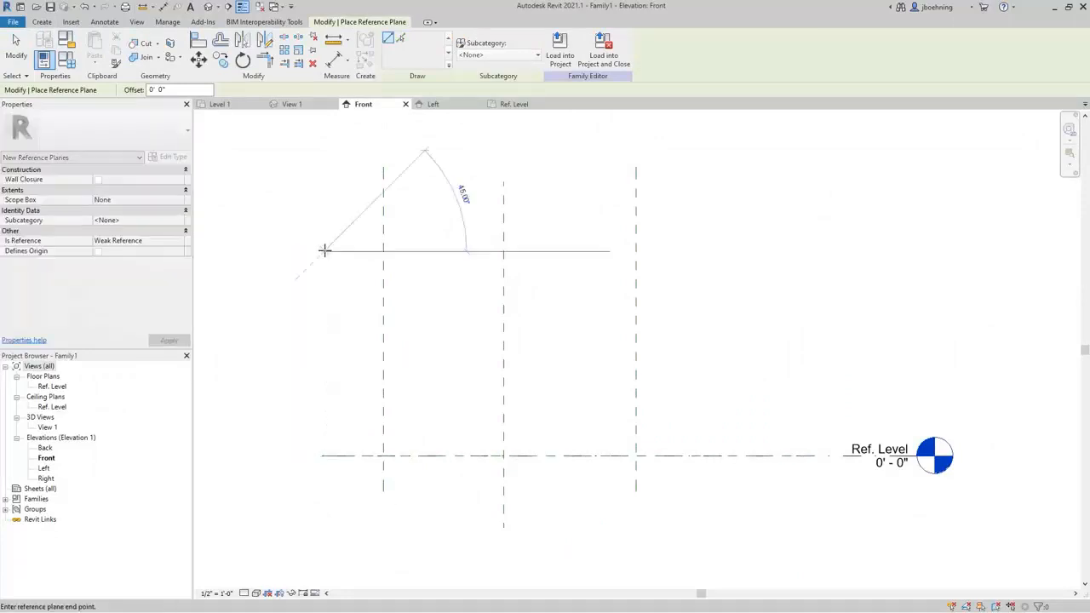
click(813, 254)
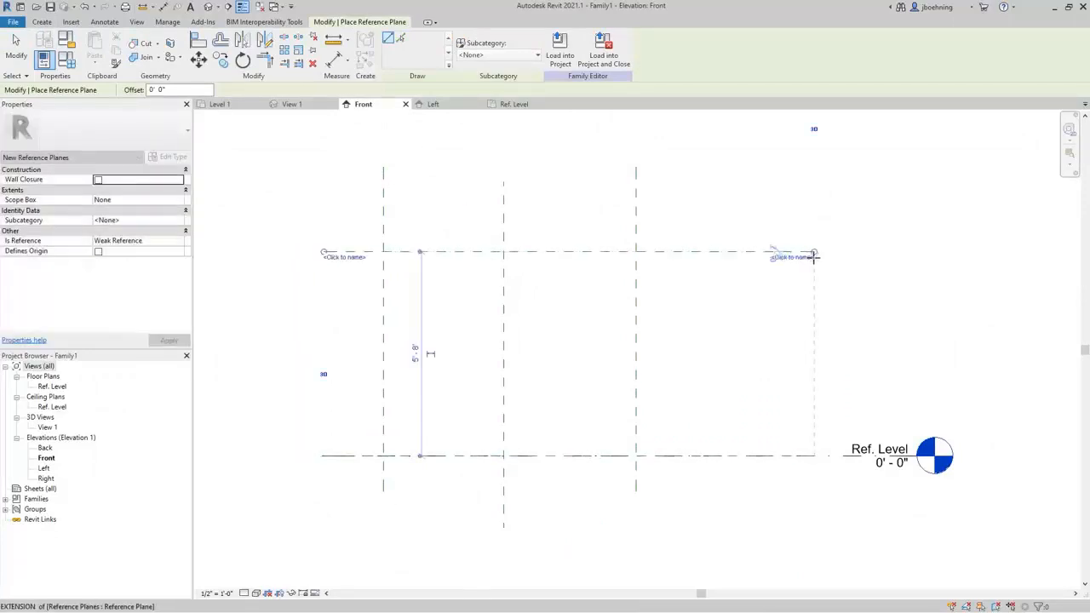
click(326, 231)
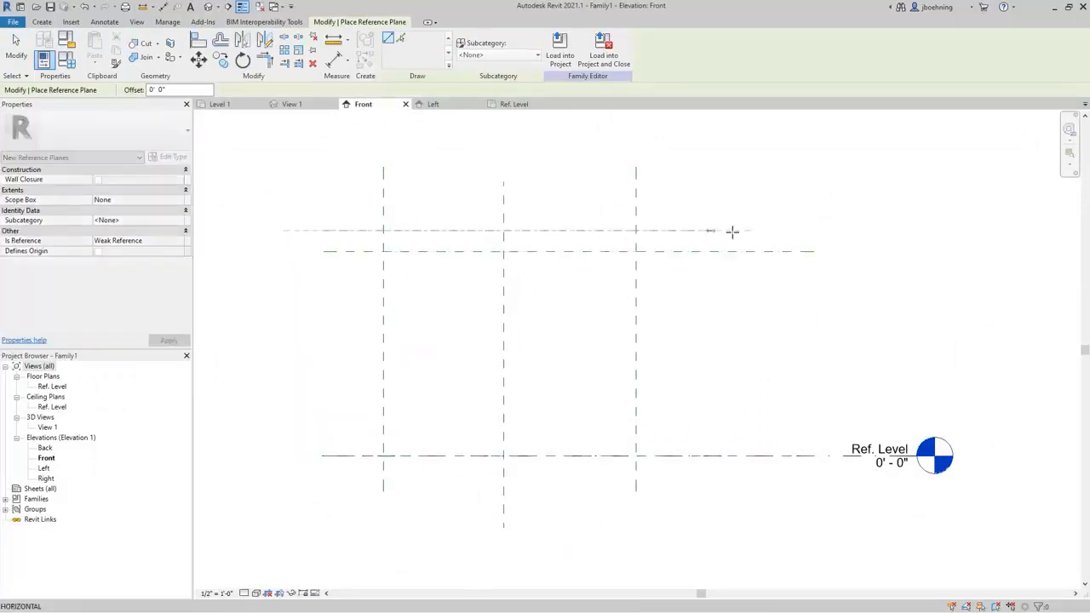
click(805, 231)
click(19, 53)
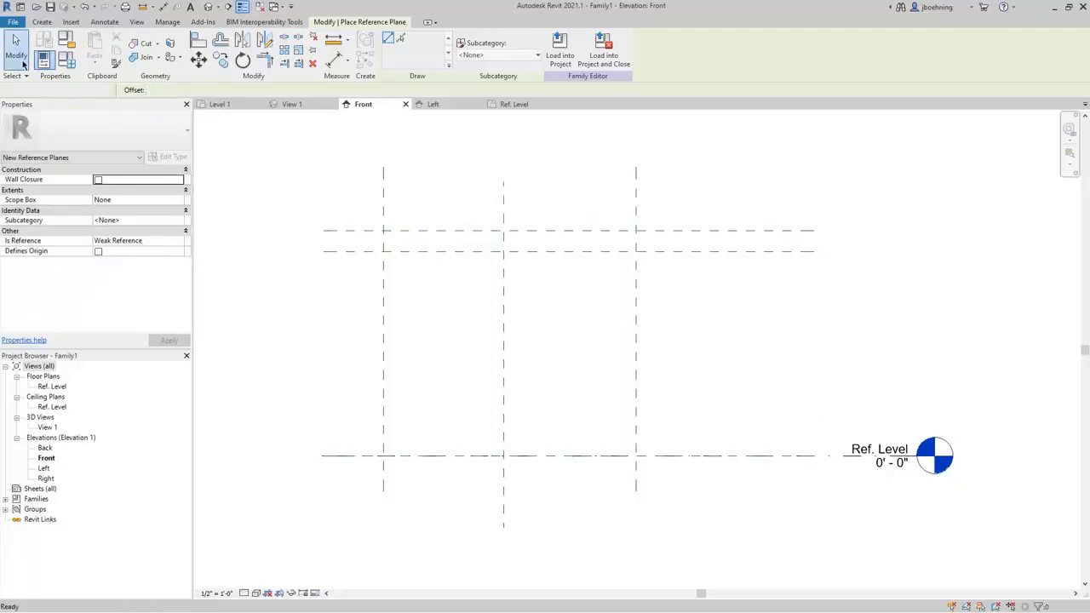
Set the Is Reference property of the lower new horizontal plane to Top and name it Top
click(345, 251)
click(177, 251)
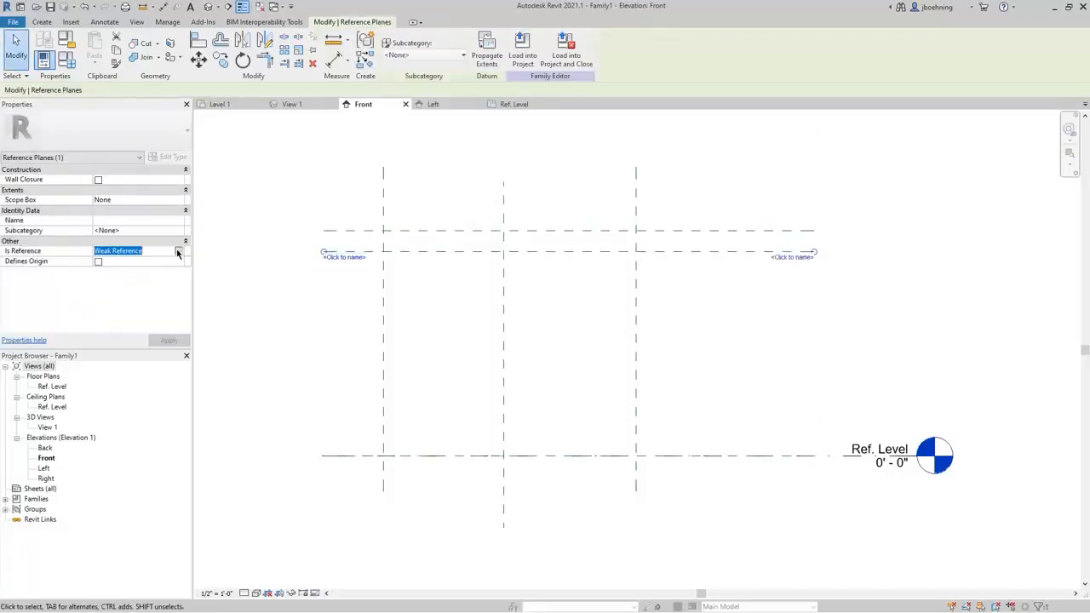
click(179, 251)
drag(177, 279, 177, 295)
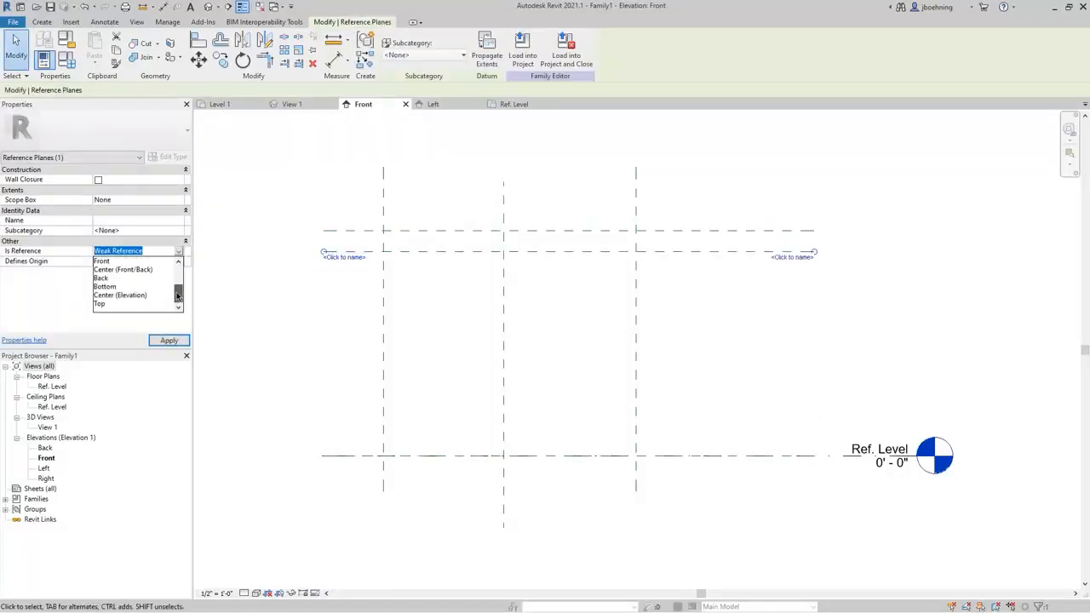
click(108, 304)
click(123, 223)
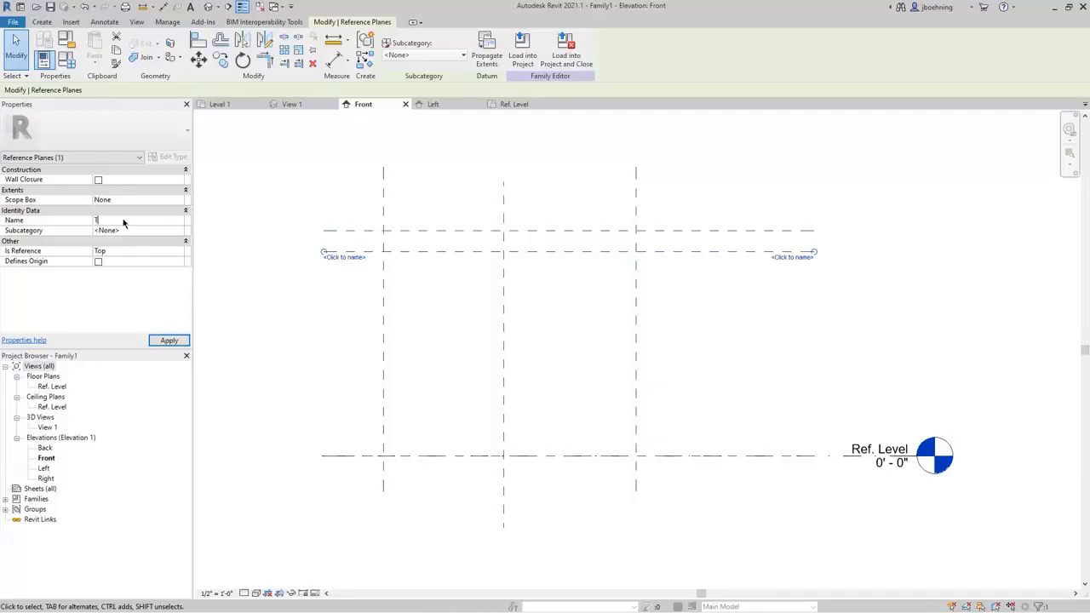
Set the uppermost horizontal plane's Is Reference property to Strong Reference and name it Connection Top
click(325, 233)
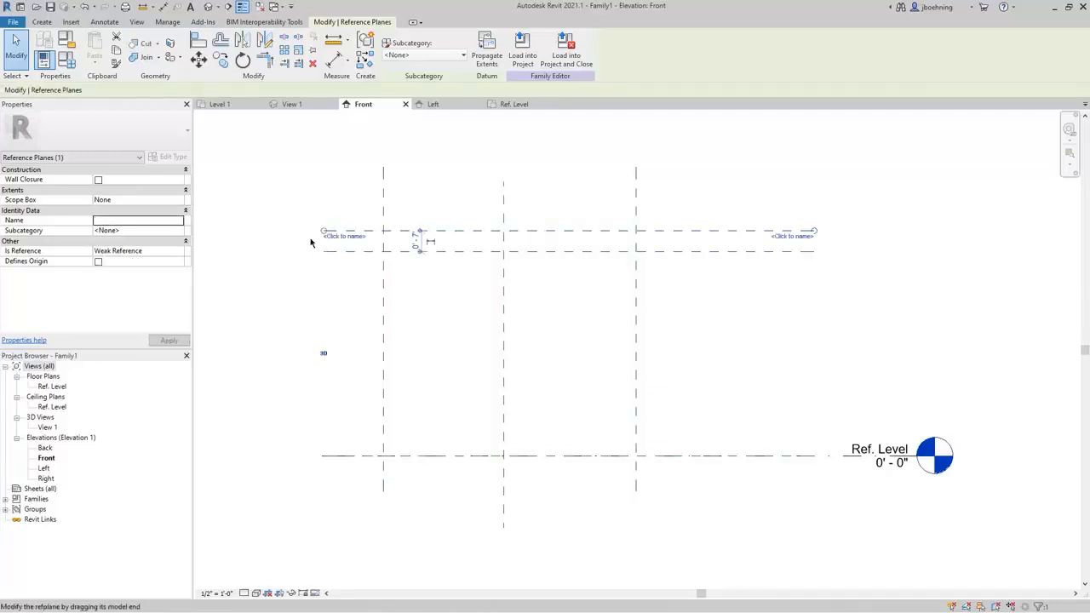
click(179, 252)
mouse_move(177, 281)
mouse_down()
mouse_move(177, 302)
mouse_move(177, 270)
mouse_up()
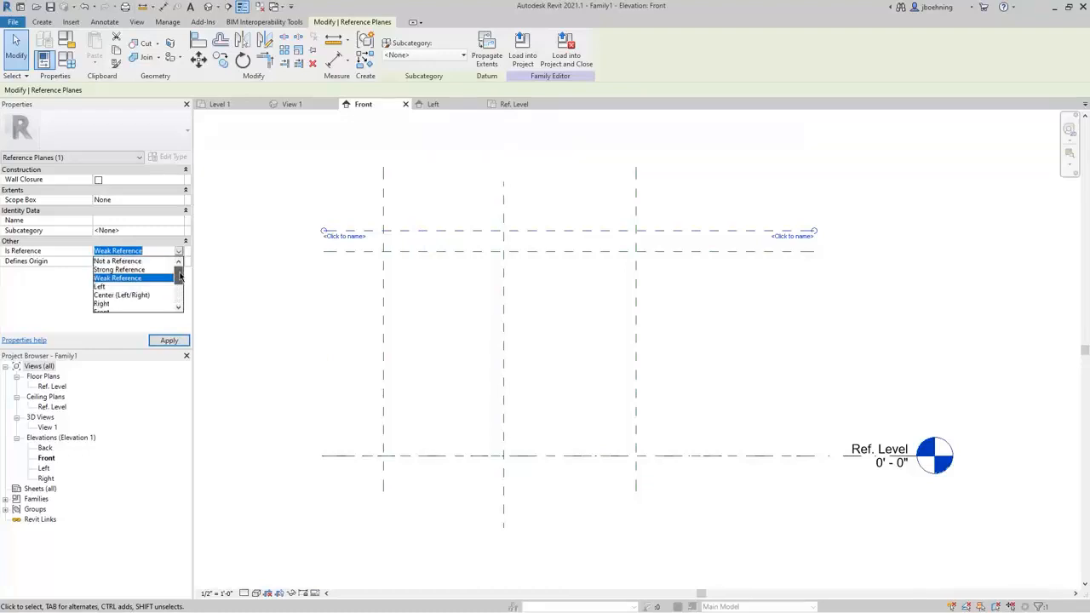
click(137, 266)
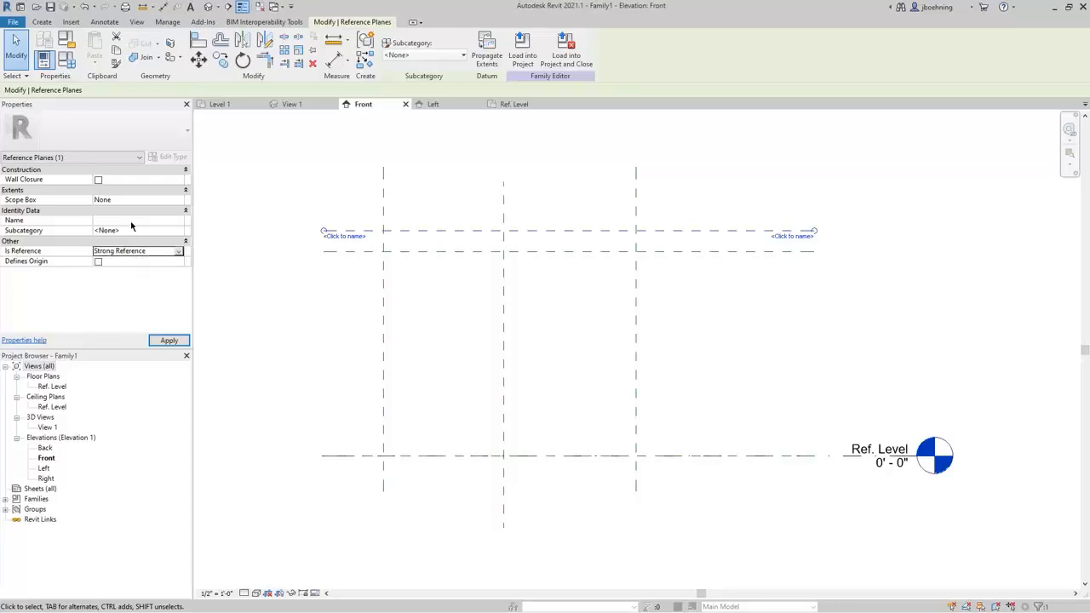
click(131, 223)
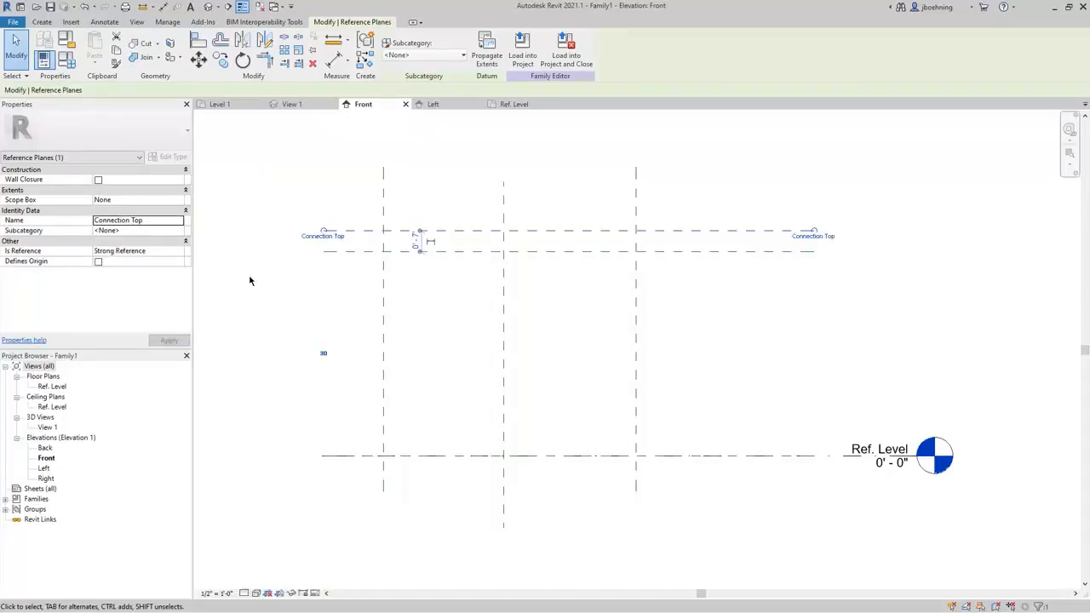
key(Escape)
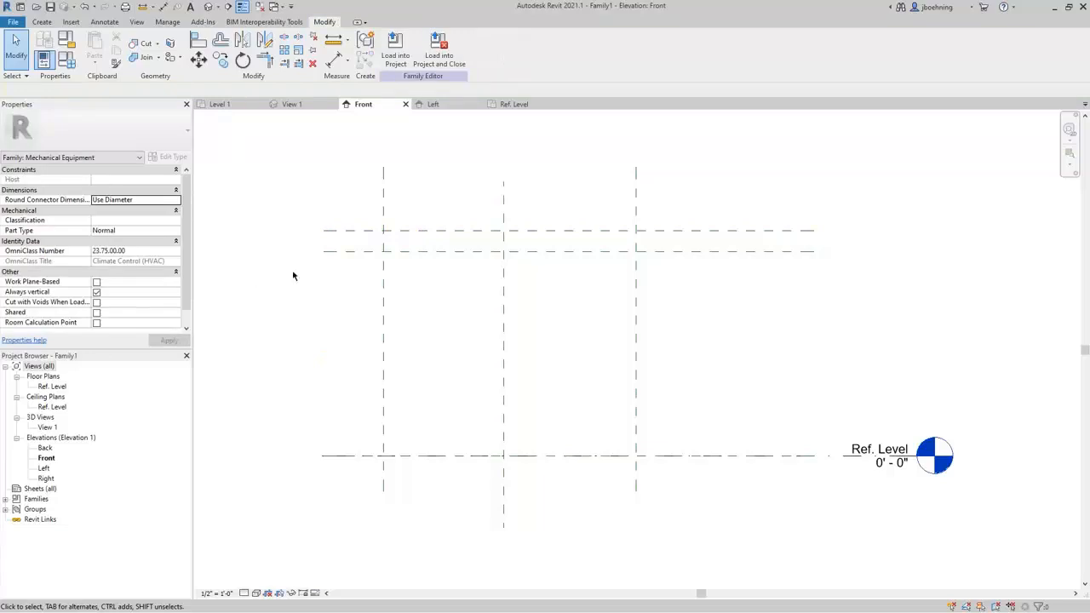
In the Ref. Level plan, place an aligned dimension across the three vertical reference planes and make its segments equal
click(514, 105)
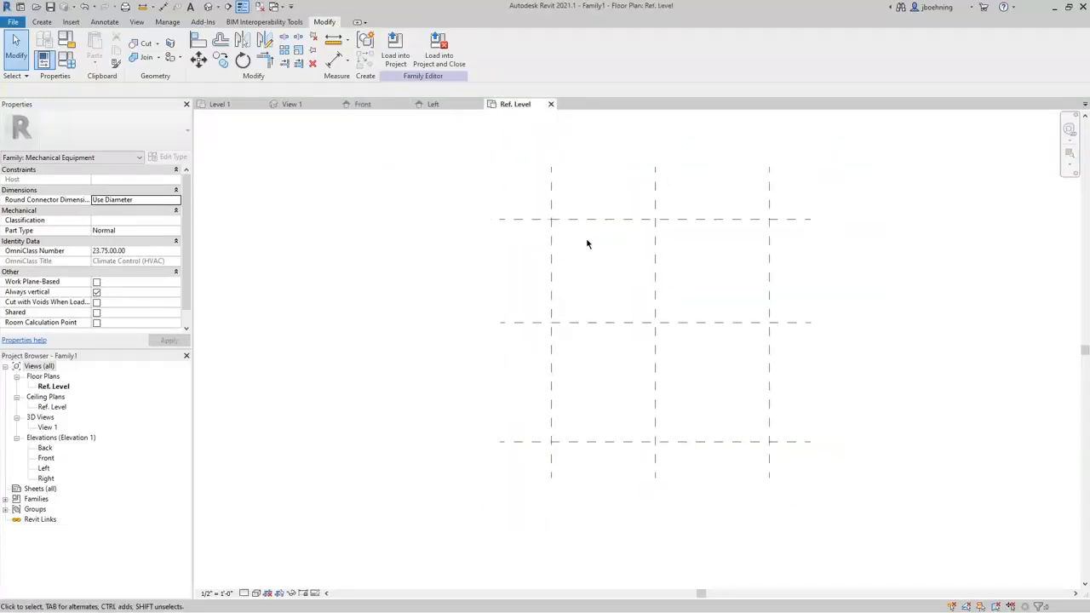
middle_drag(695, 260, 608, 315)
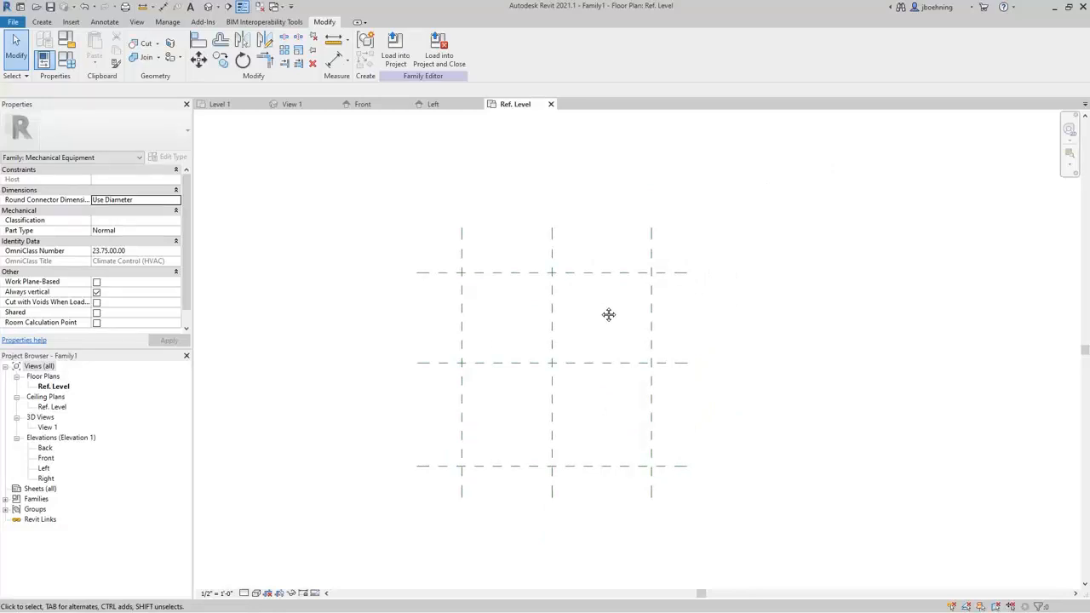
click(109, 23)
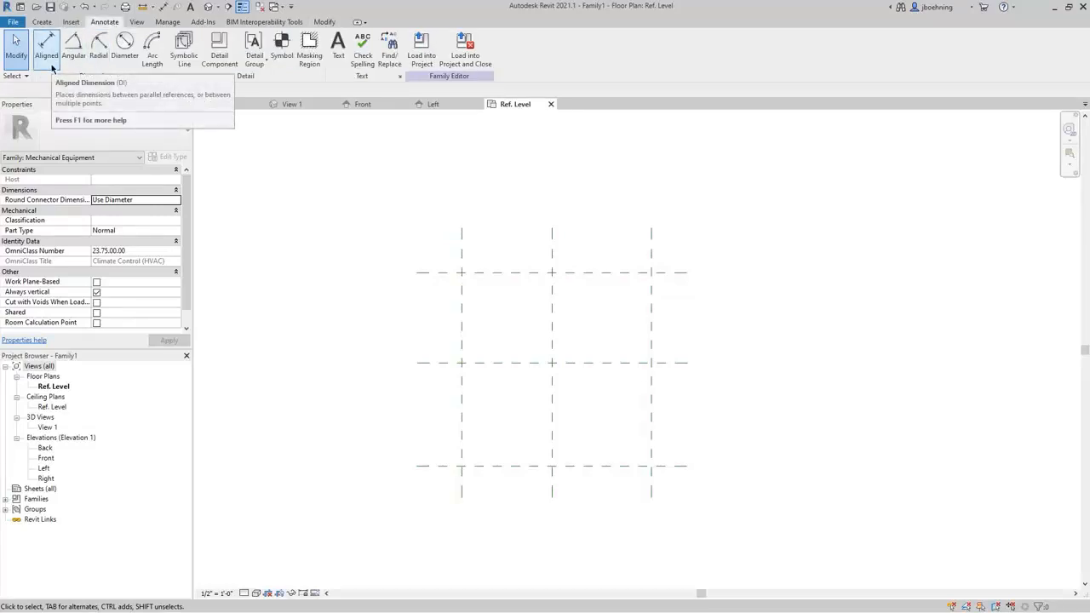
click(48, 53)
click(462, 245)
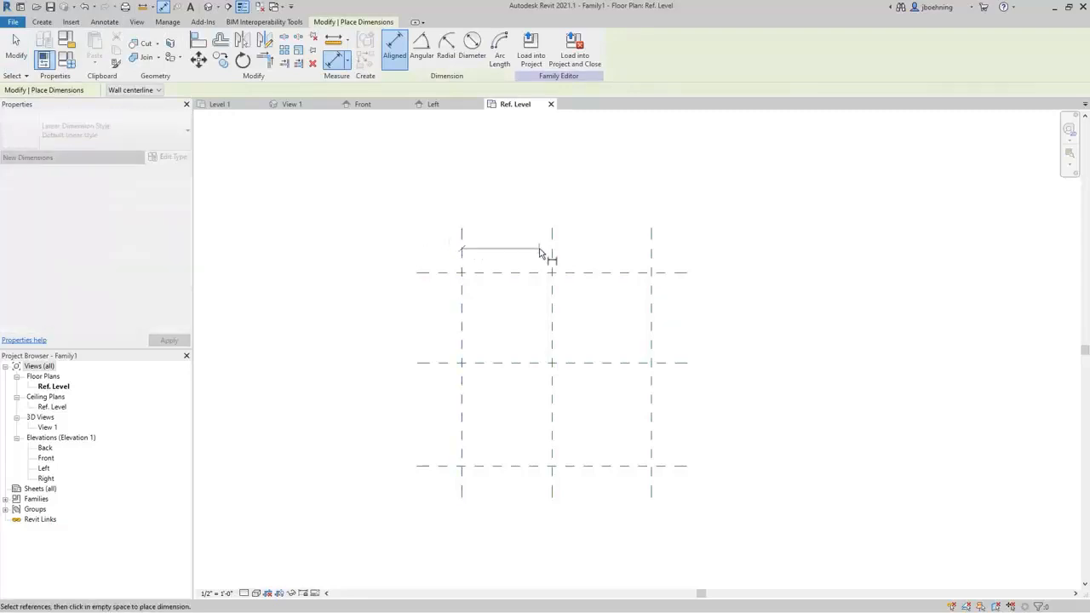
click(554, 253)
click(652, 257)
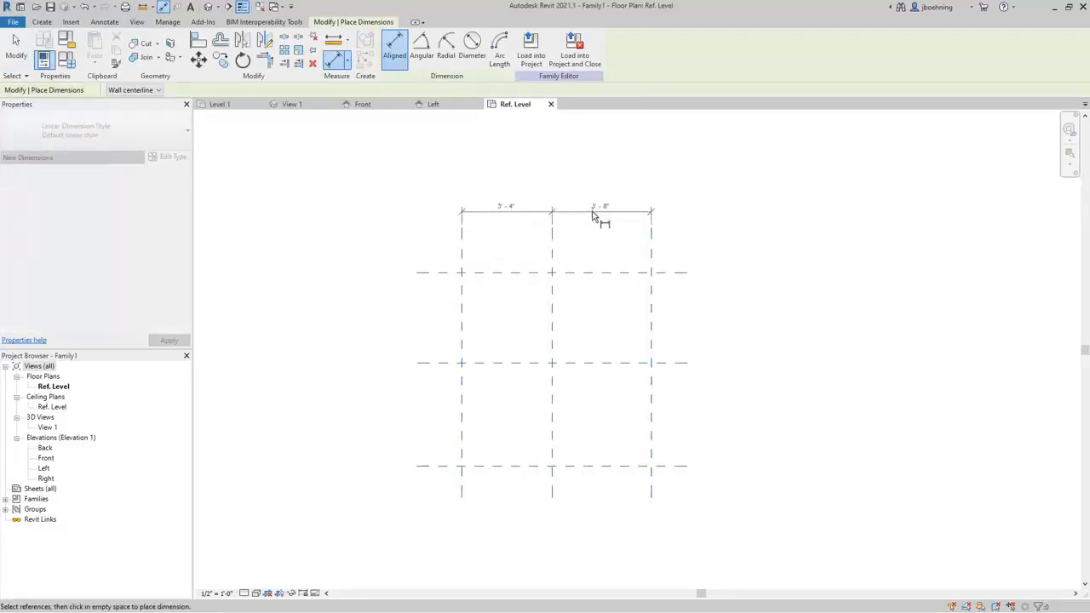
click(593, 214)
click(551, 186)
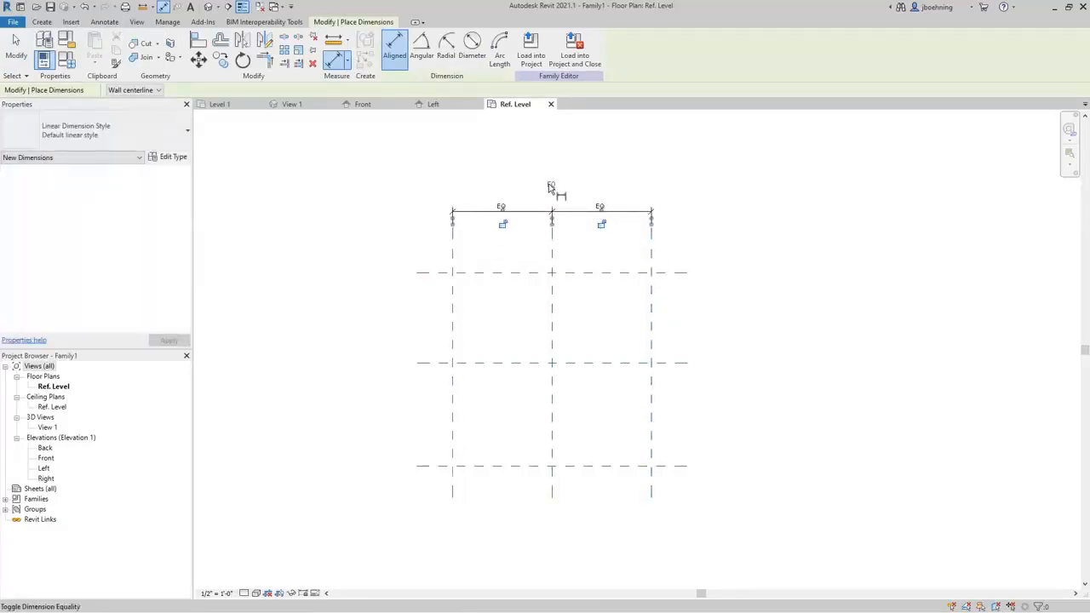
Add an overall aligned dimension between the Left and Right reference planes, above the equality dimension
click(454, 254)
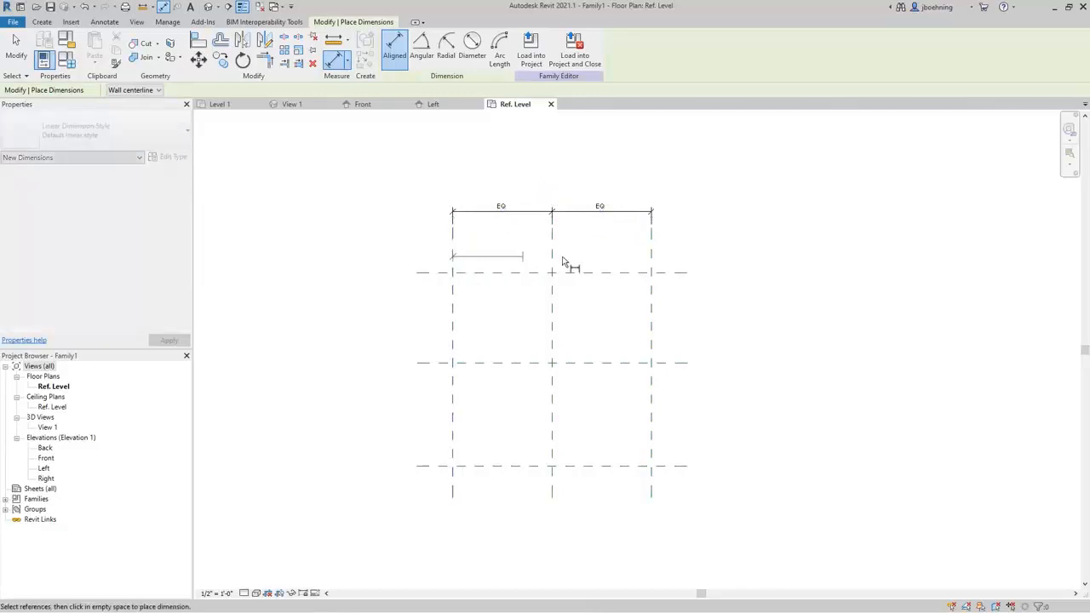
click(651, 257)
click(572, 191)
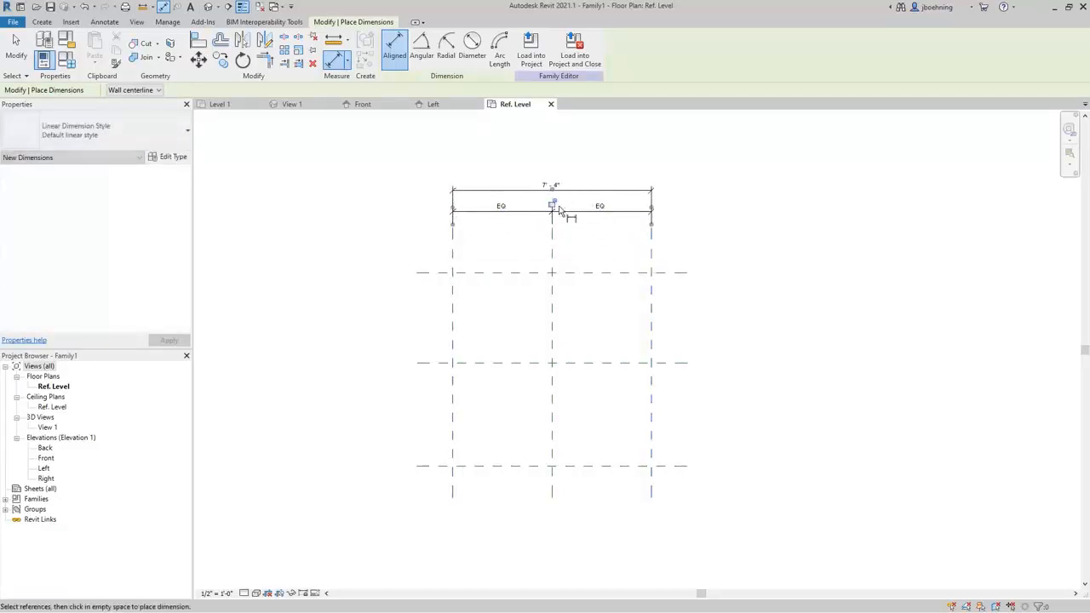
Place an aligned dimension across the three horizontal reference planes, left of the grid, and make its segments equal
click(438, 273)
click(436, 363)
click(436, 465)
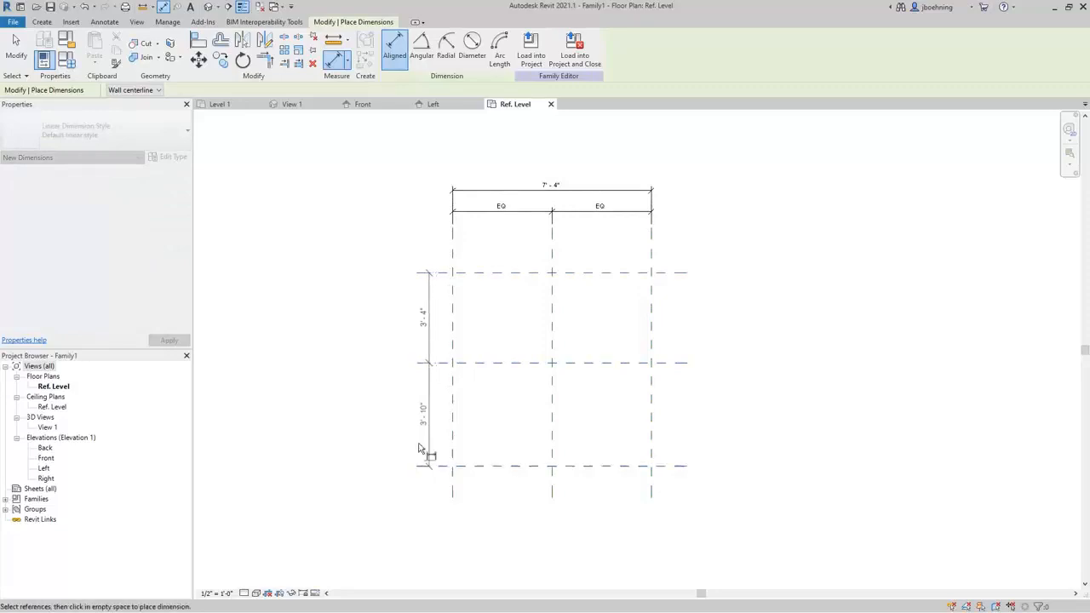
click(390, 396)
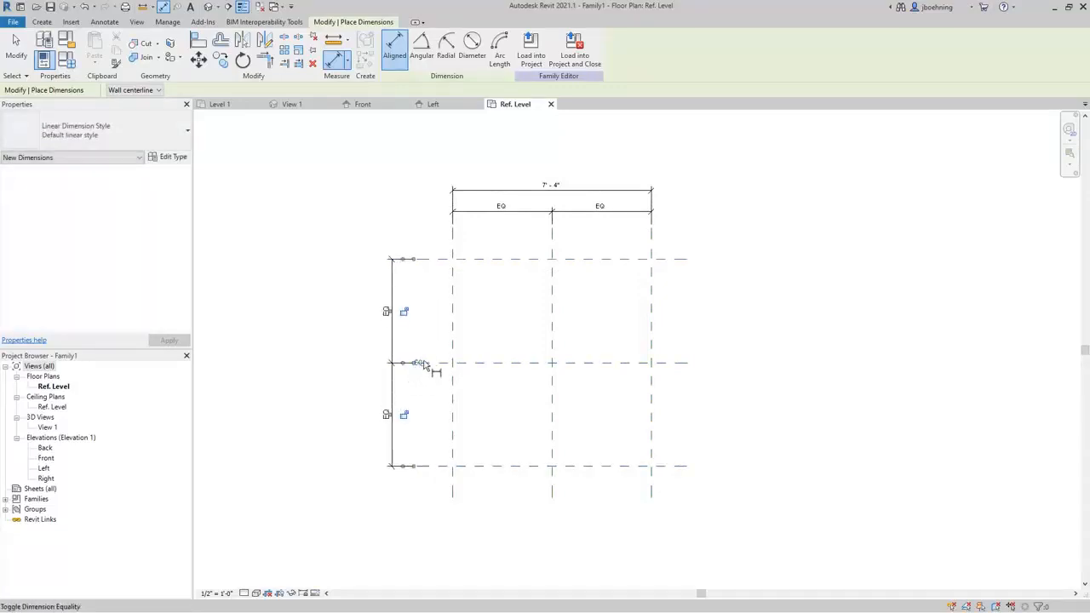
Make the horizontal planes' dimension segments equal and add an overall aligned dimension between the two outermost horizontal planes, outside the equality dimension
click(420, 363)
click(440, 260)
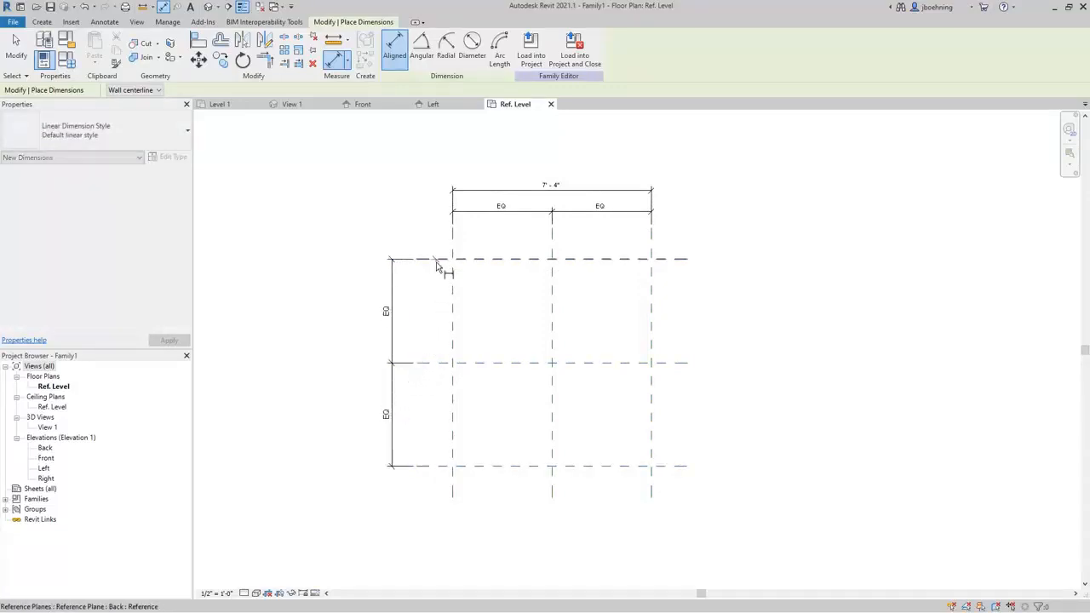
click(439, 467)
click(361, 398)
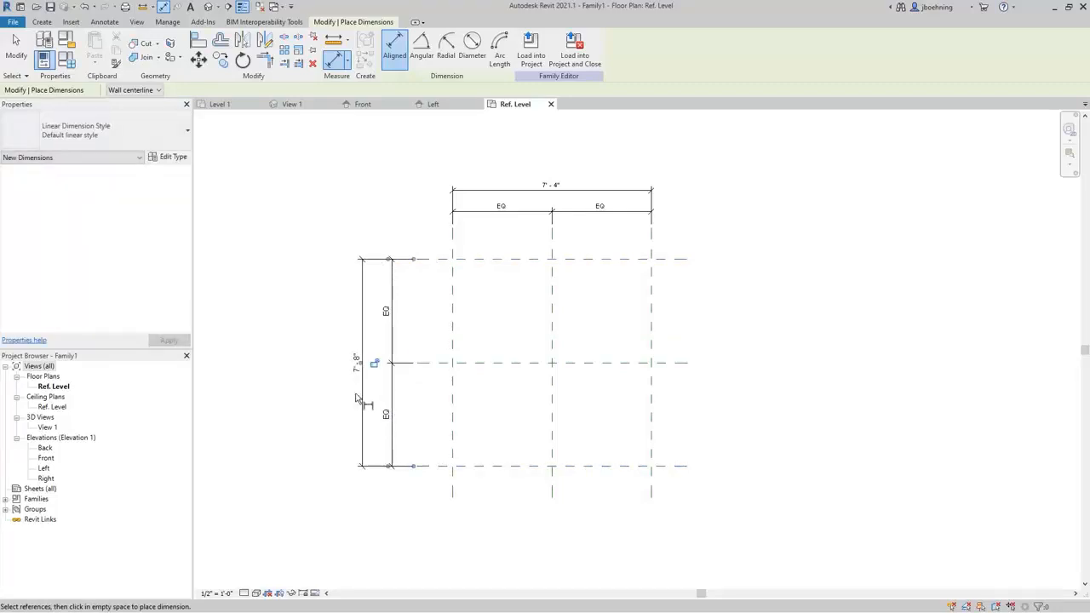
click(16, 47)
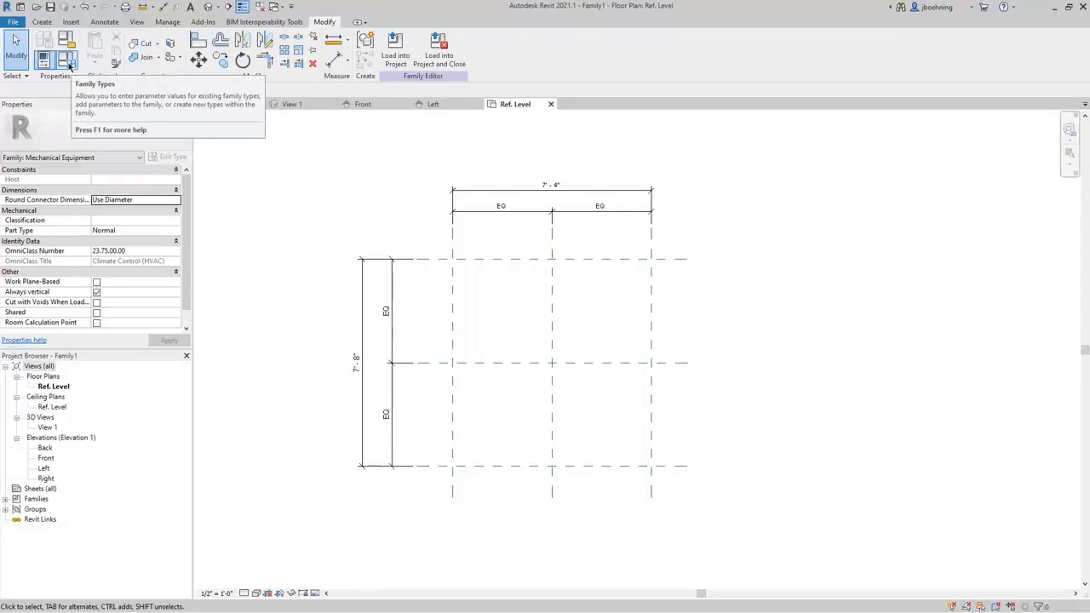
In the family's types settings, add a Length family parameter as a type parameter of type Length, grouped under Dimensions
click(43, 23)
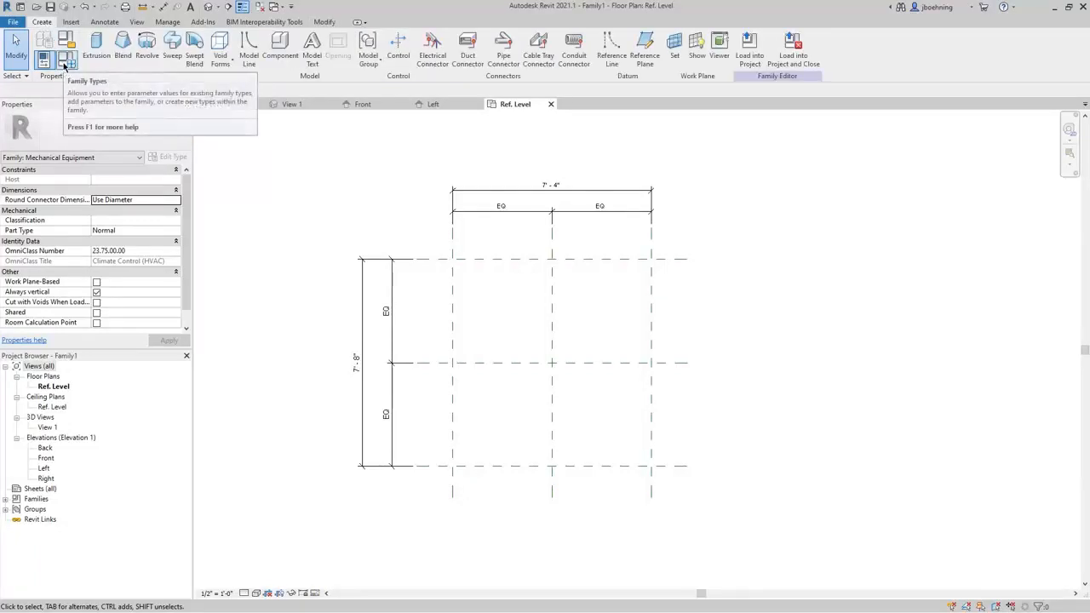
click(65, 66)
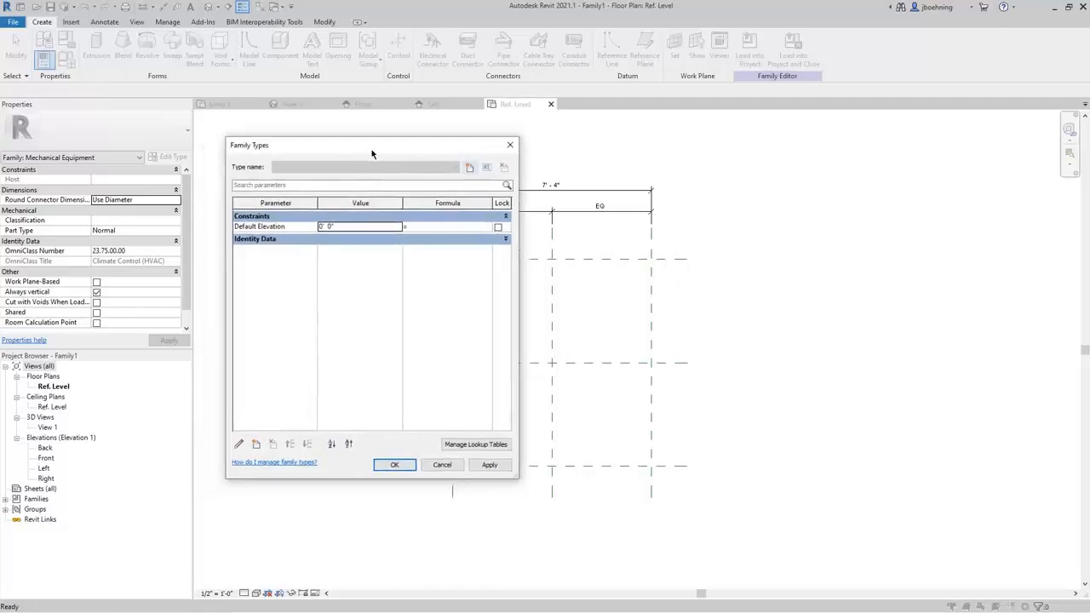
drag(371, 154, 561, 156)
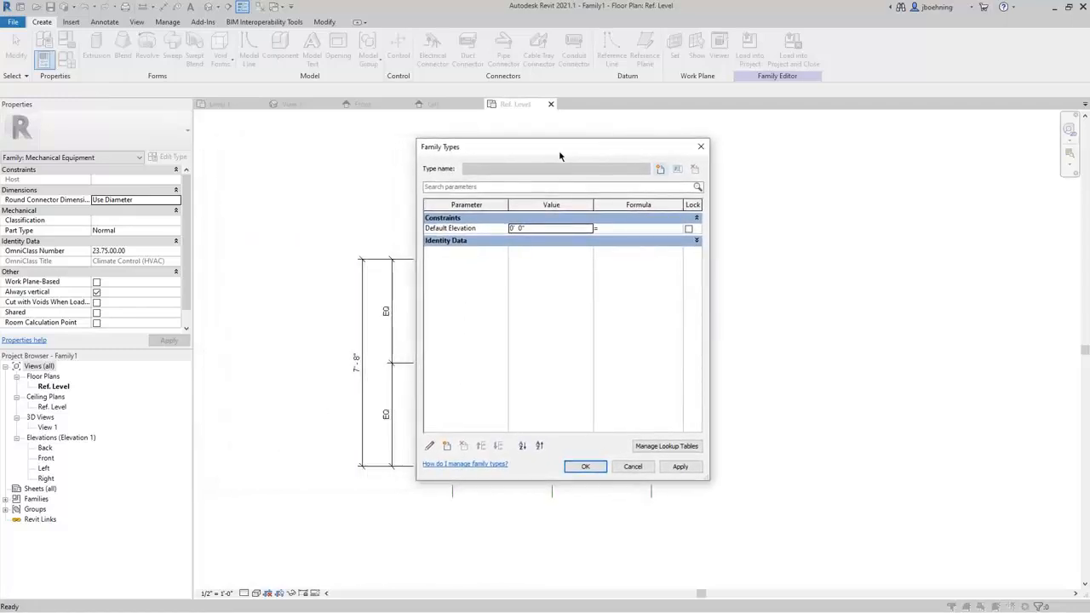
click(446, 446)
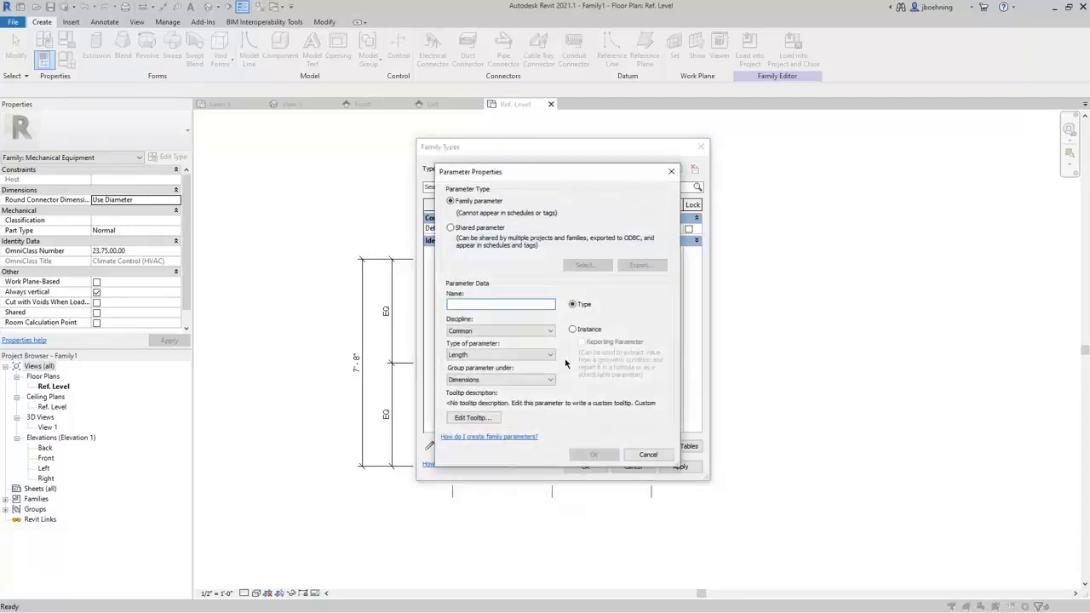
text(Length)
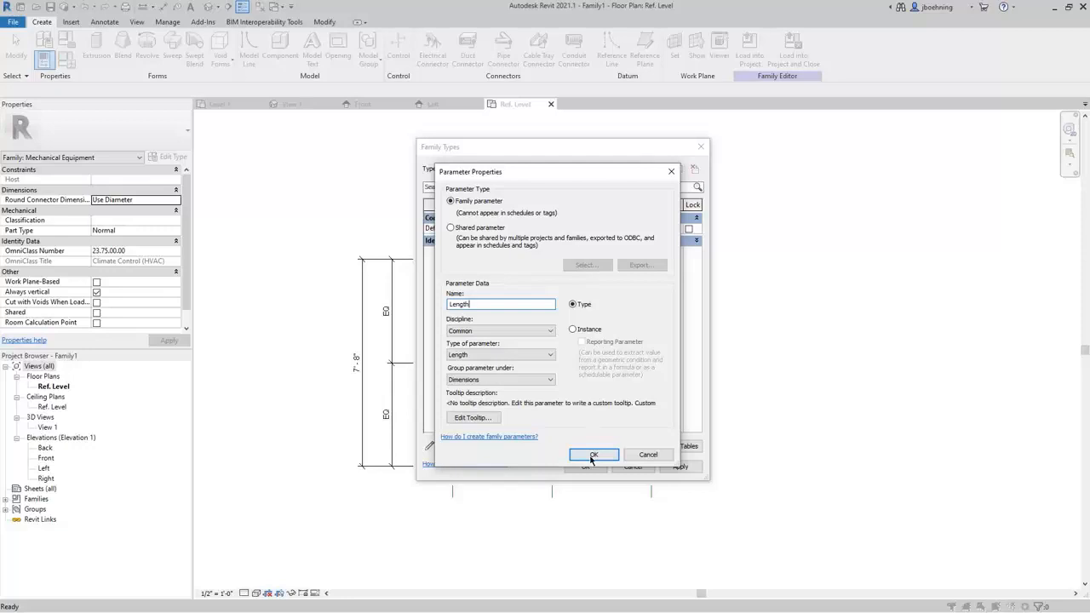
click(593, 455)
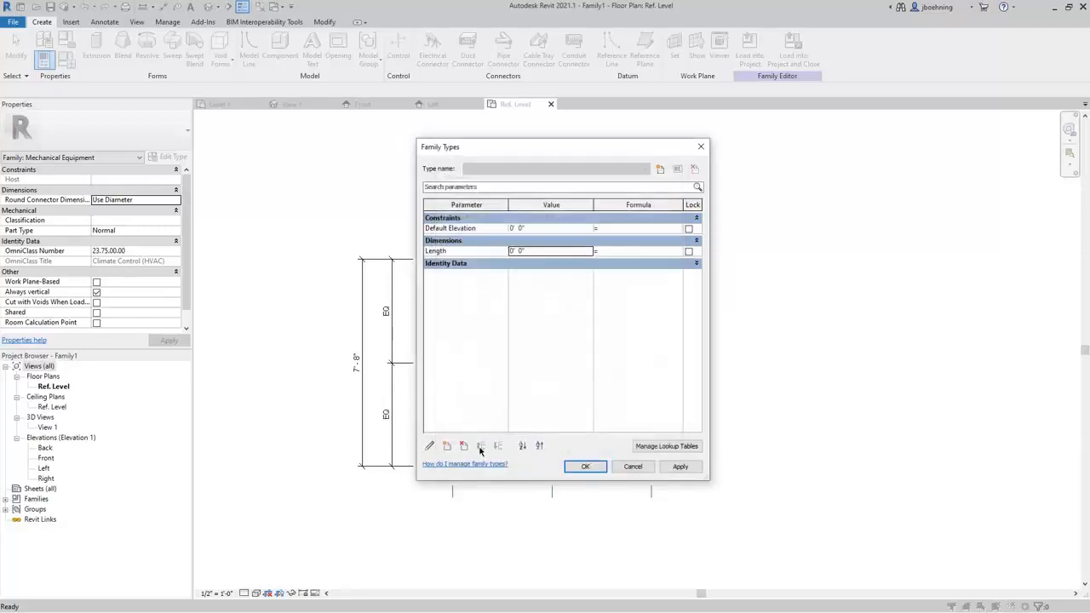
Add two more length-type family parameters named Width and Height under Dimensions
click(448, 446)
text(Width)
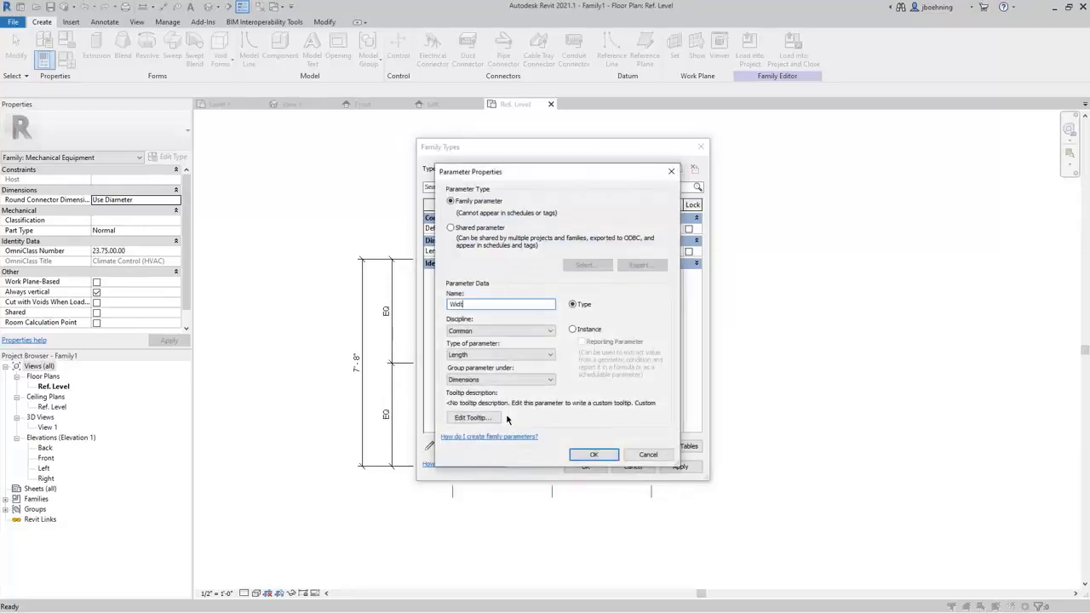
key(Return)
click(456, 446)
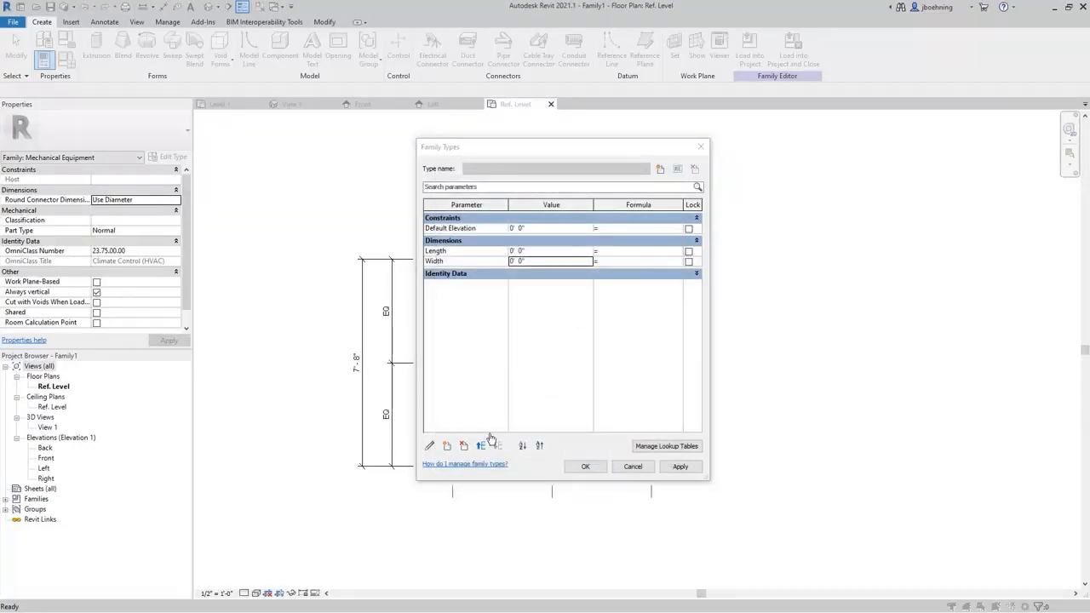
text(Height)
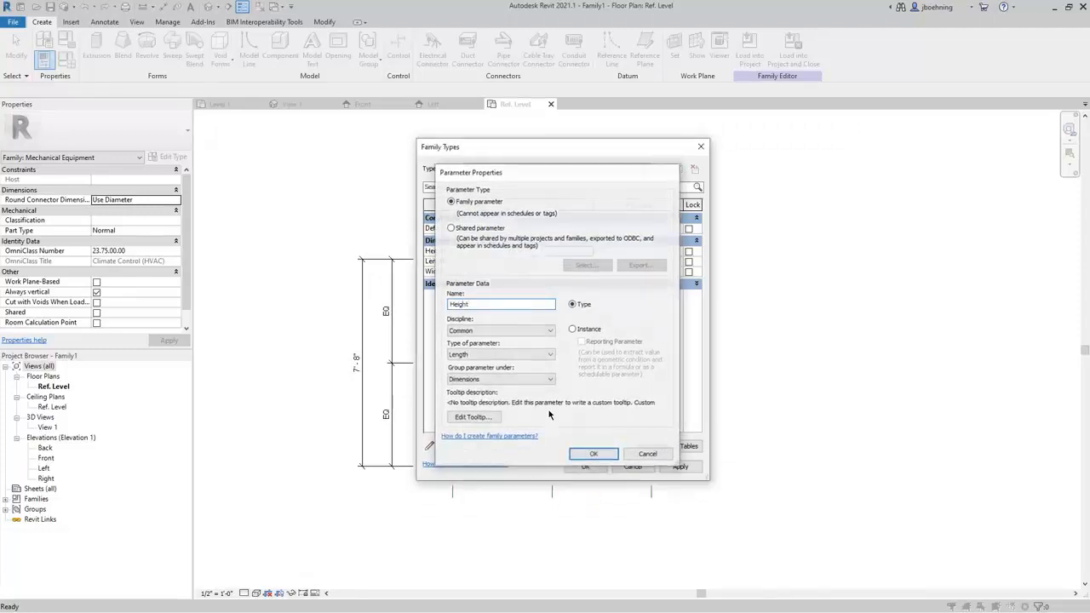
key(Return)
Add length-type family parameters named Connection Height and Connection Diameter under Dimensions
click(447, 447)
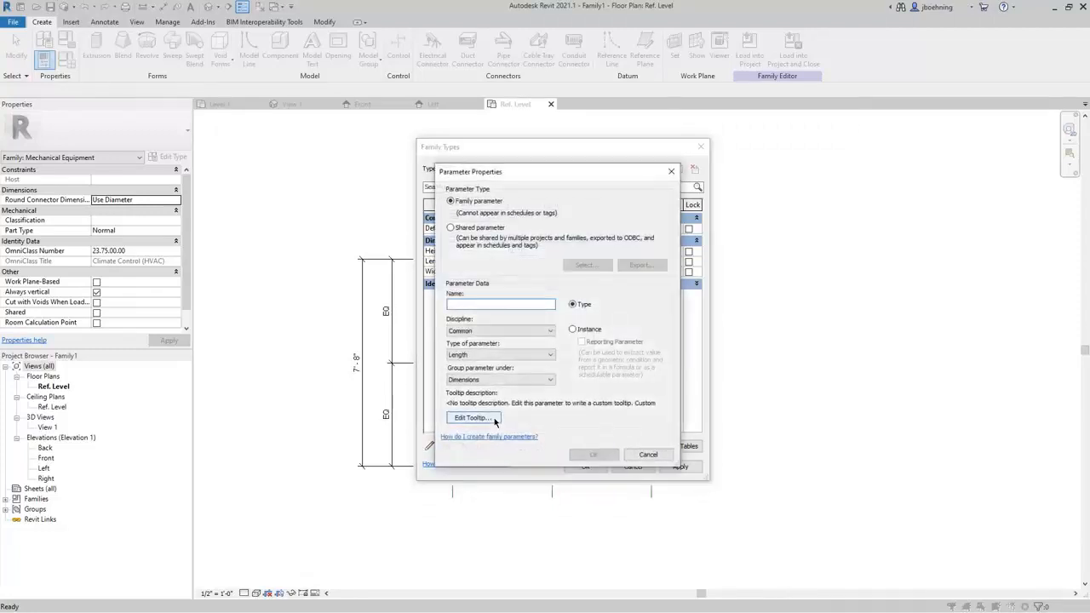
text(Connection He)
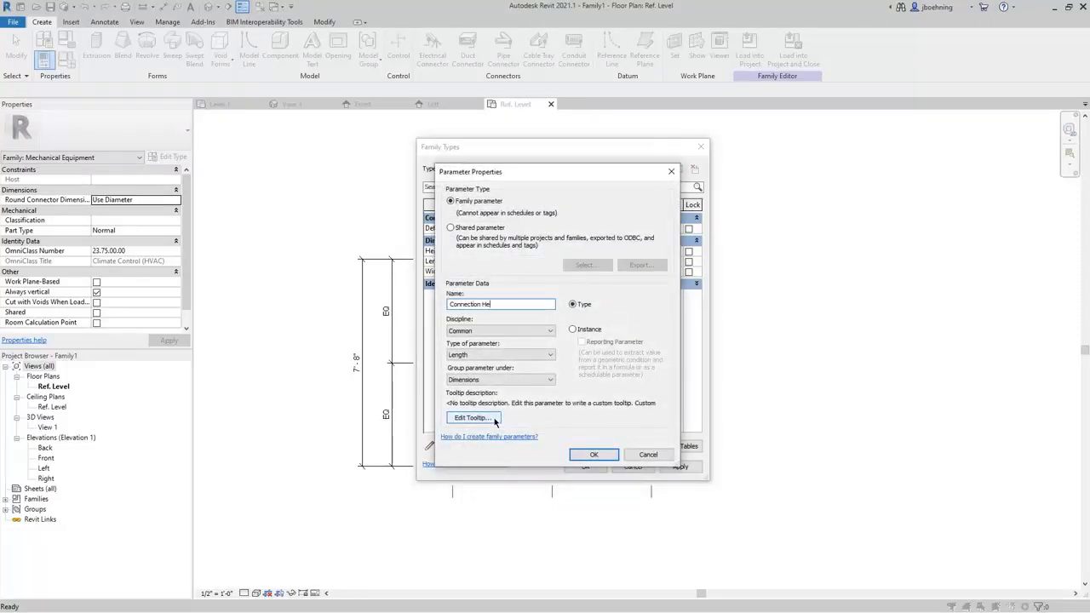
text(ight)
key(Return)
click(448, 446)
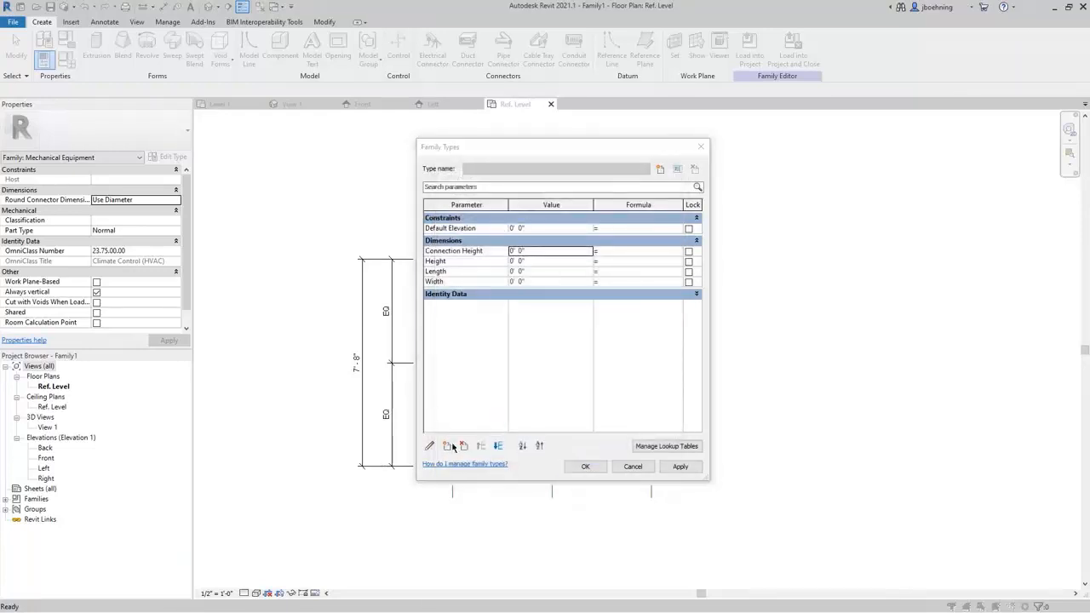
text(Connect)
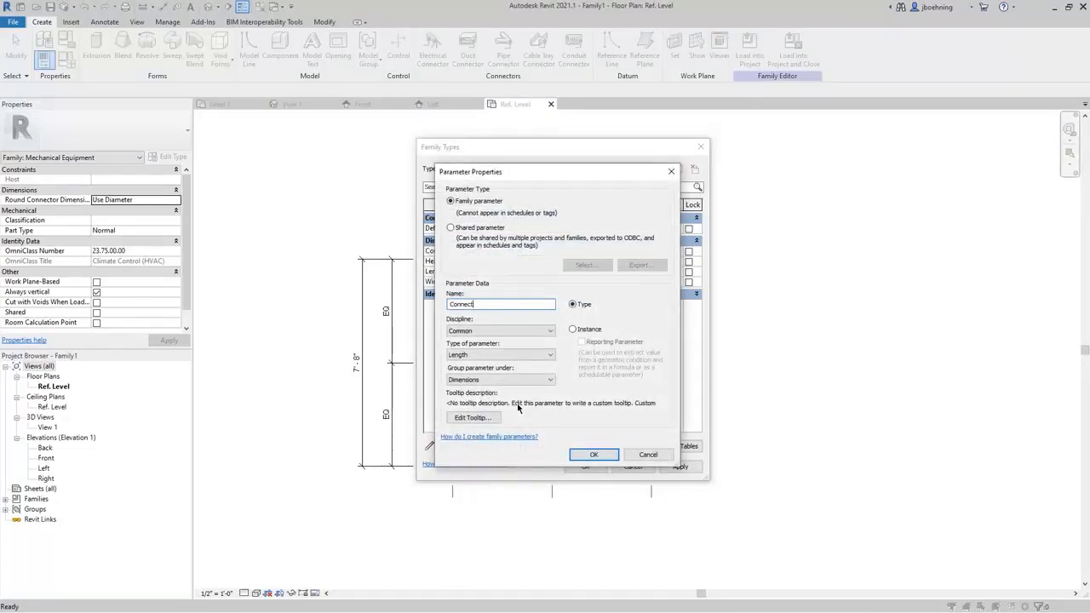
text(ion Diameter)
click(596, 455)
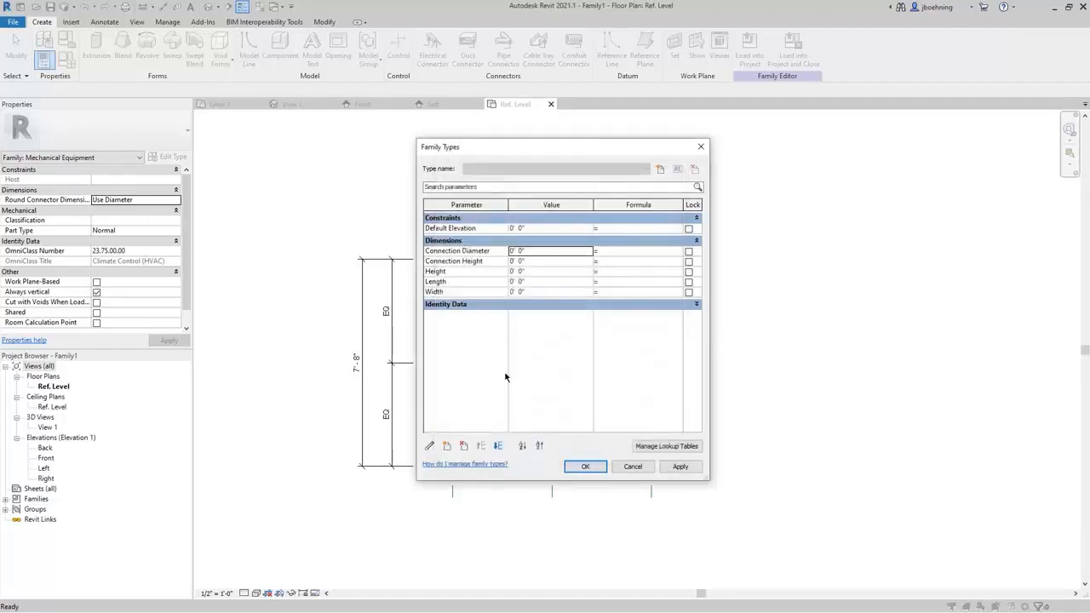
Set the Width, Length and Height parameter values to 5' 0" each
click(538, 293)
text(5)
click(538, 283)
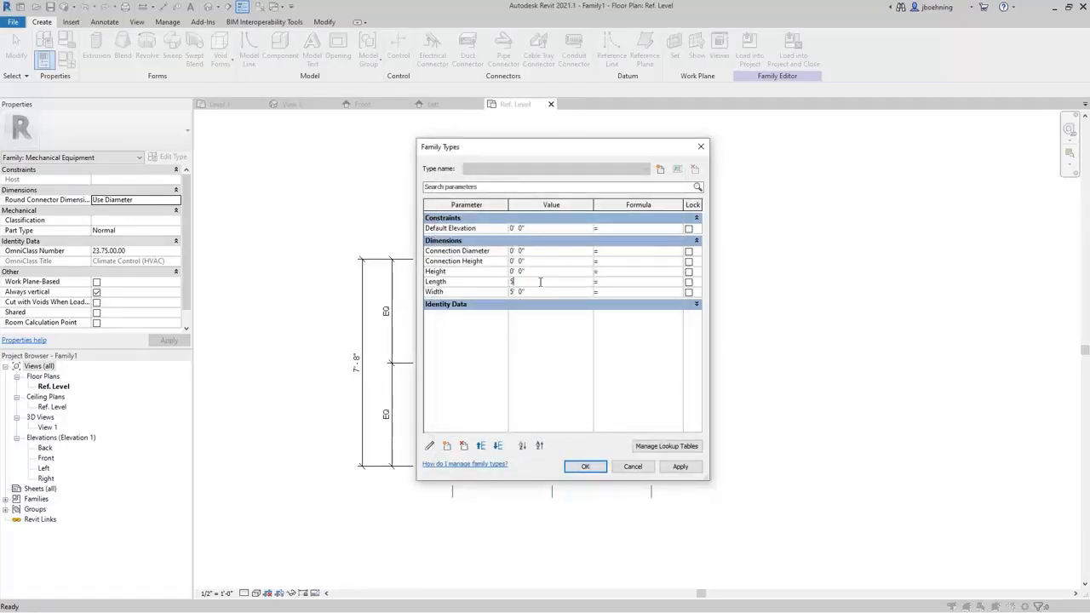
text(5)
click(538, 272)
text(5)
Set Connection Height to 0' 1" and Connection Diameter to 0' 6", and accept the family type values
click(538, 263)
text(1)
key(Tab)
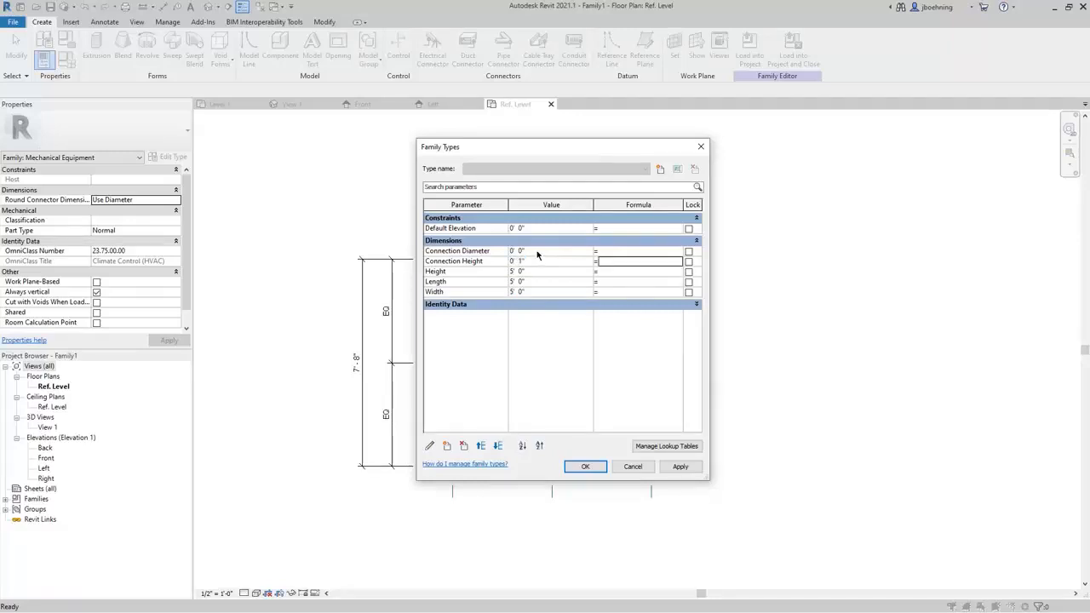
click(537, 253)
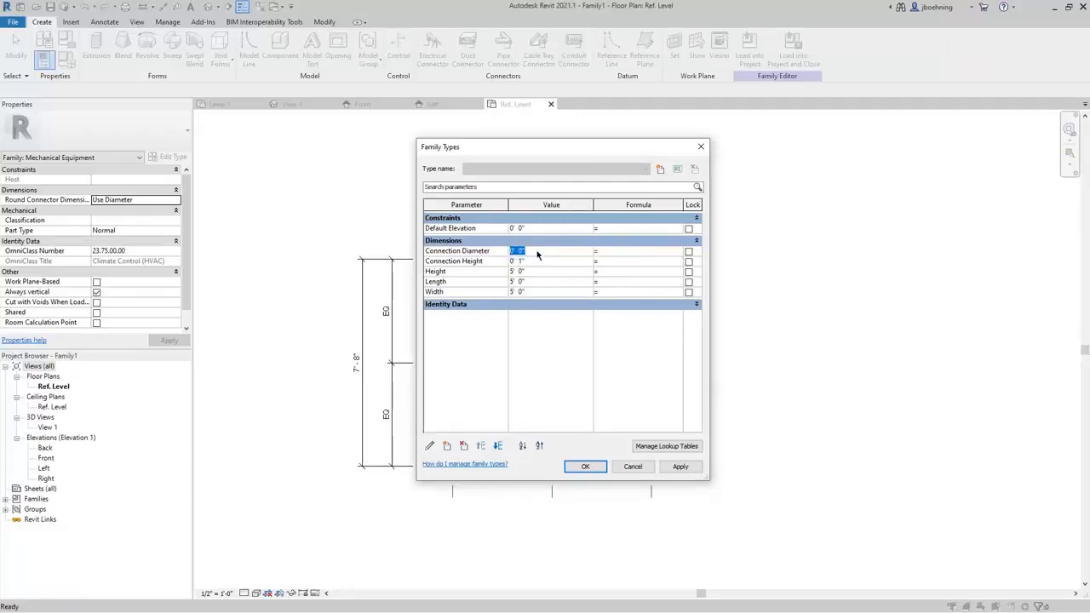
text(0 6)
key(Tab)
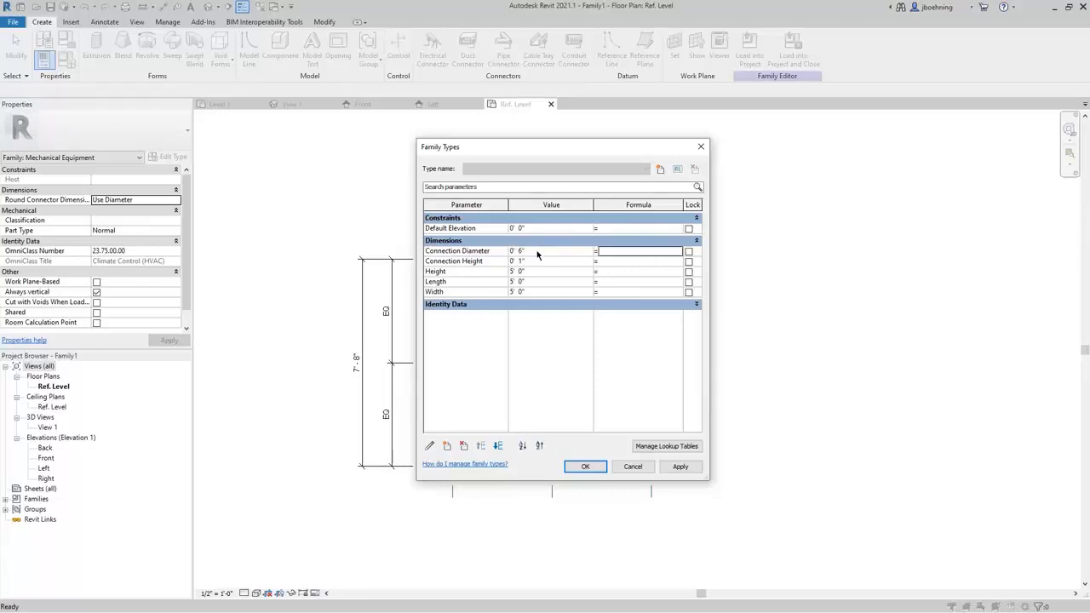
click(586, 466)
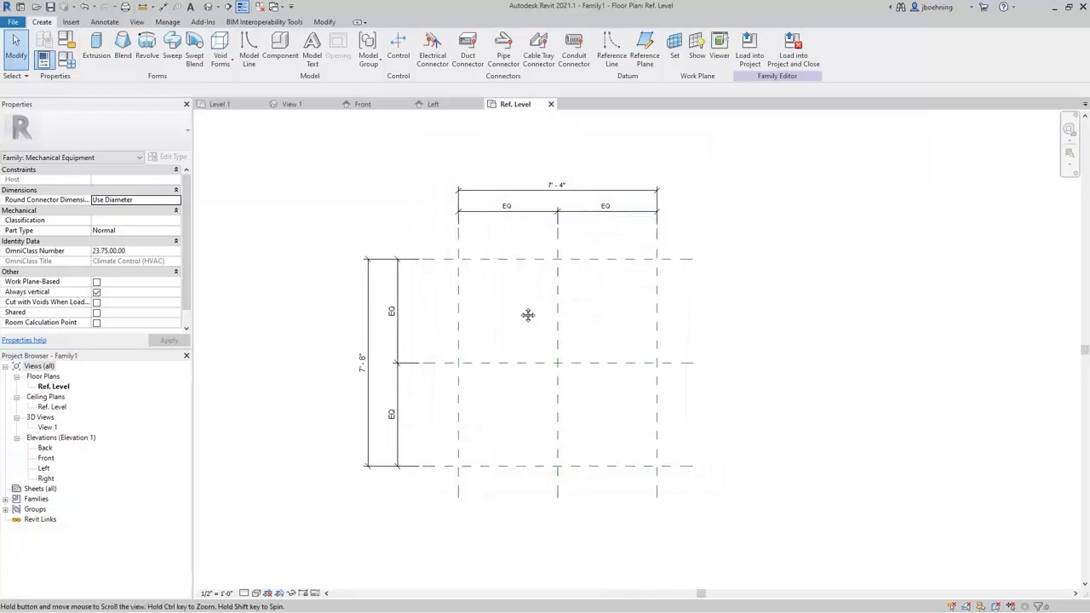
In the Ref. Level plan, label the overall dimension above the grid with Length and the overall dimension beside the grid with Width
middle_drag(528, 315, 603, 323)
click(569, 206)
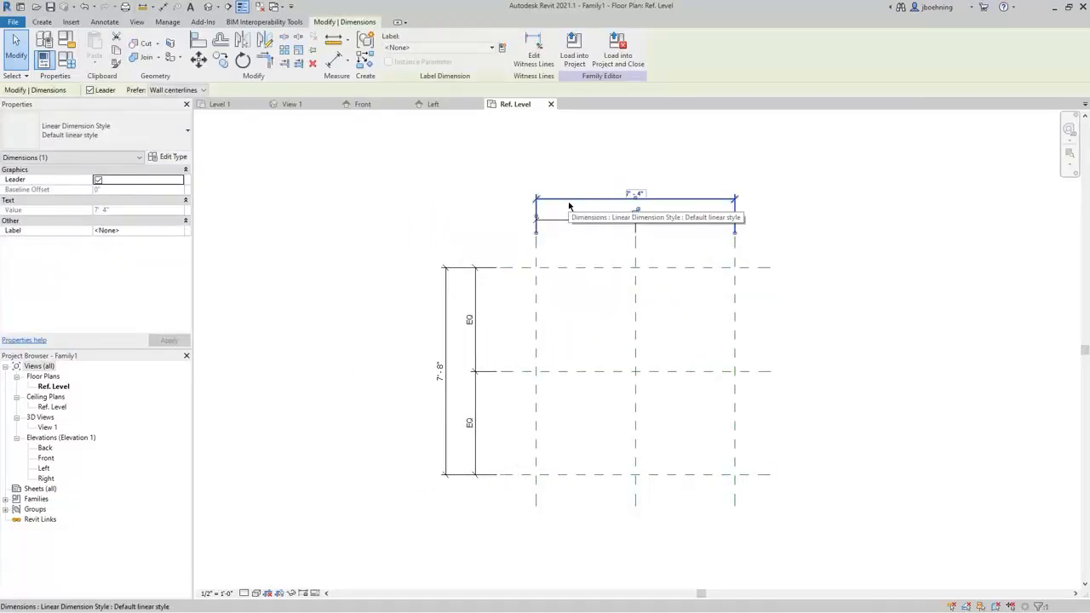
click(488, 49)
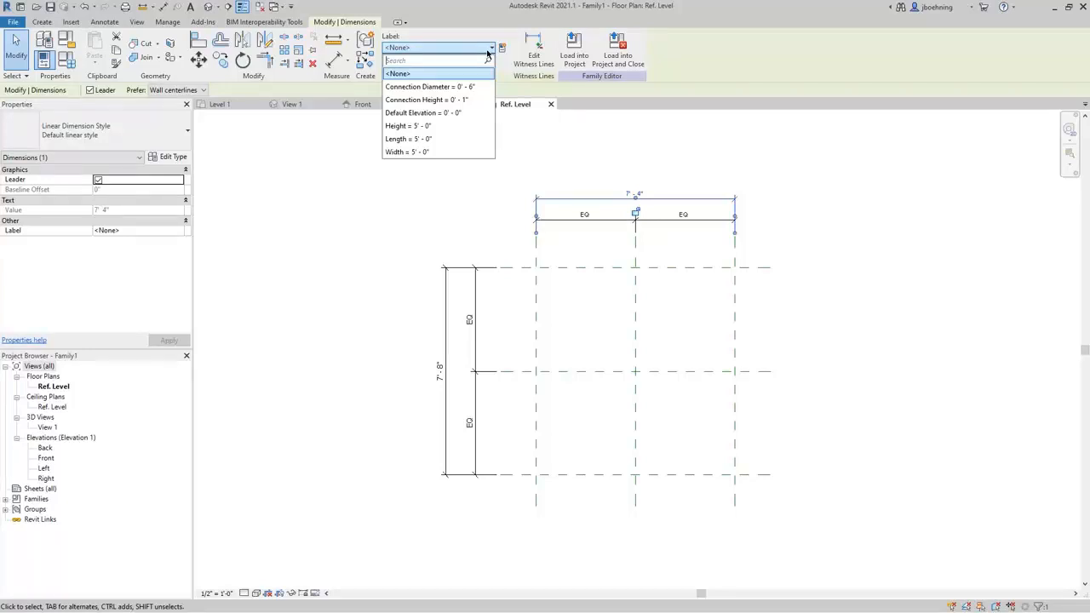
click(459, 139)
click(445, 341)
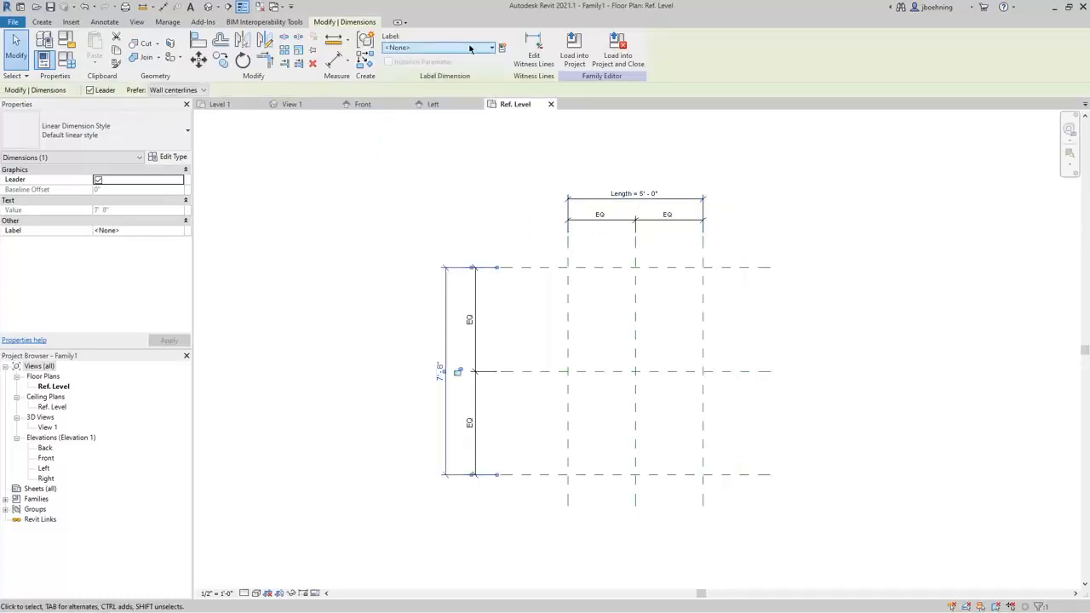
click(469, 48)
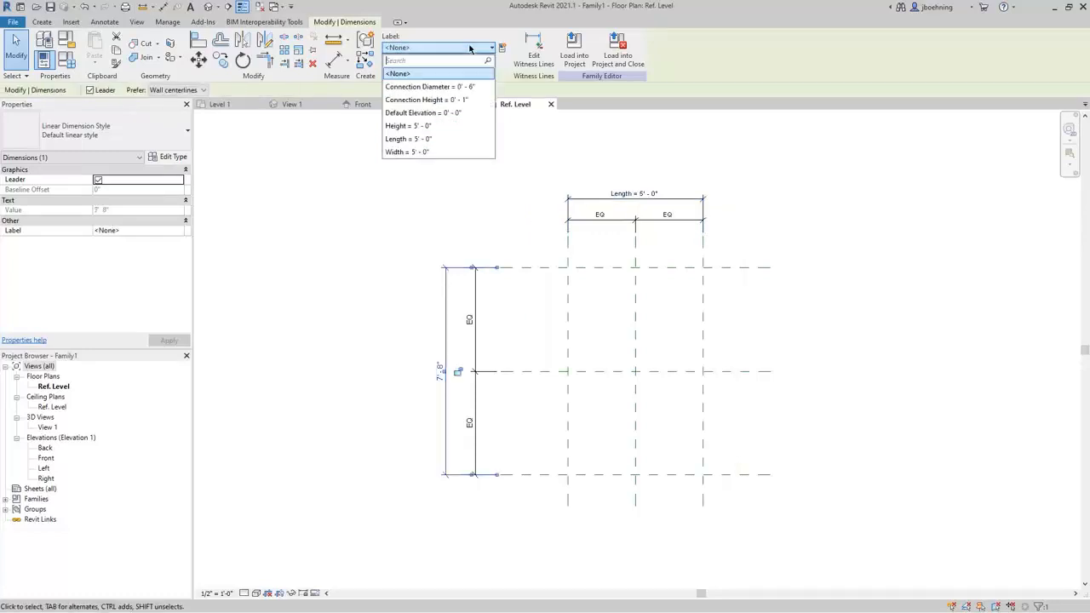
click(438, 153)
click(434, 205)
In the Front elevation, place an aligned dimension from the Ref. Level to the lower of the two upper horizontal reference planes
click(367, 104)
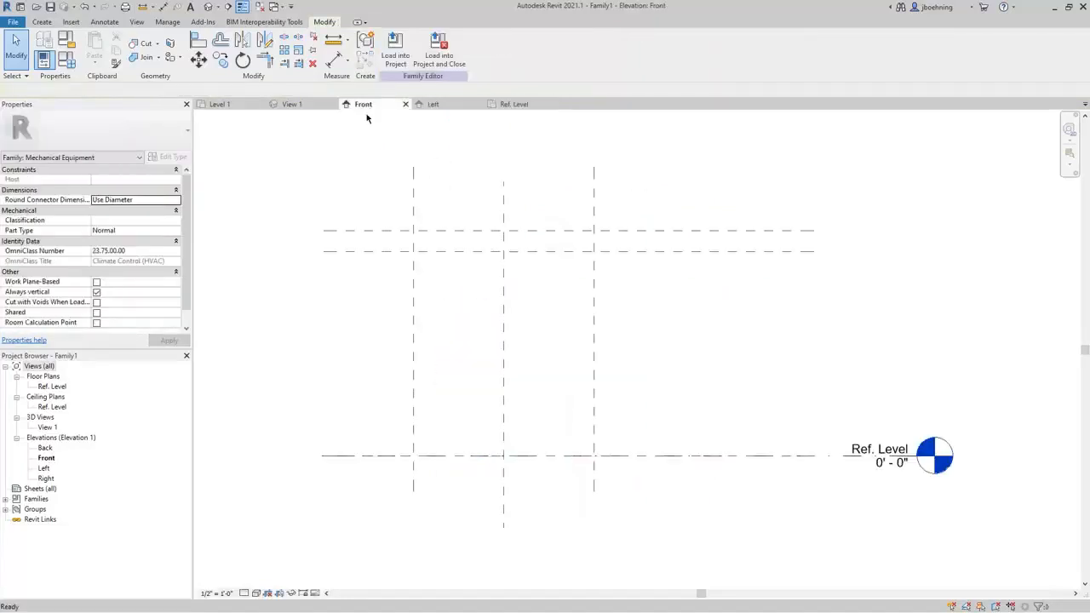
click(104, 21)
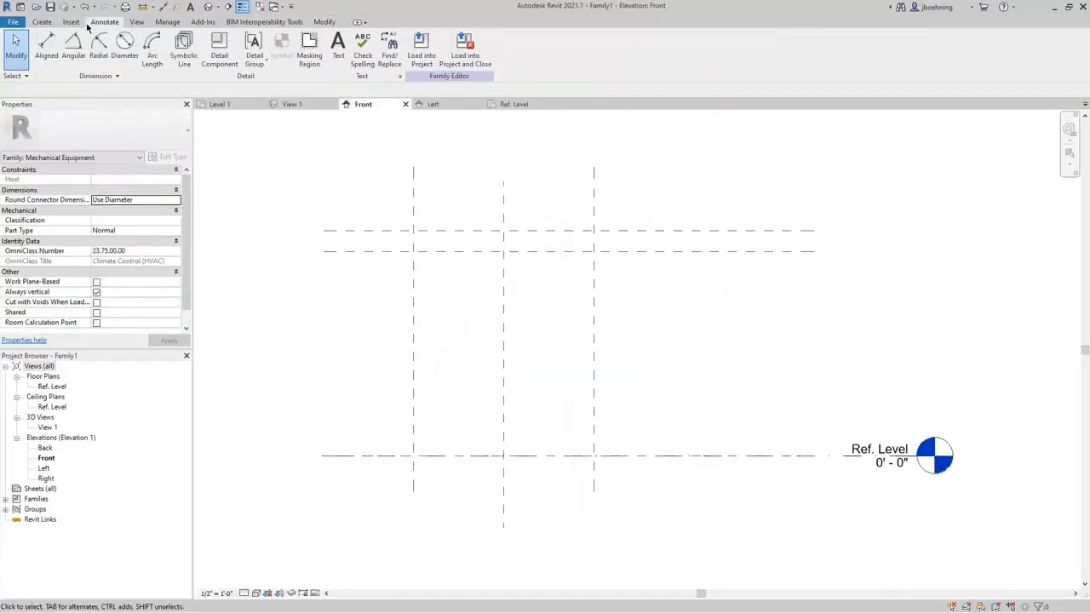
click(45, 41)
click(378, 455)
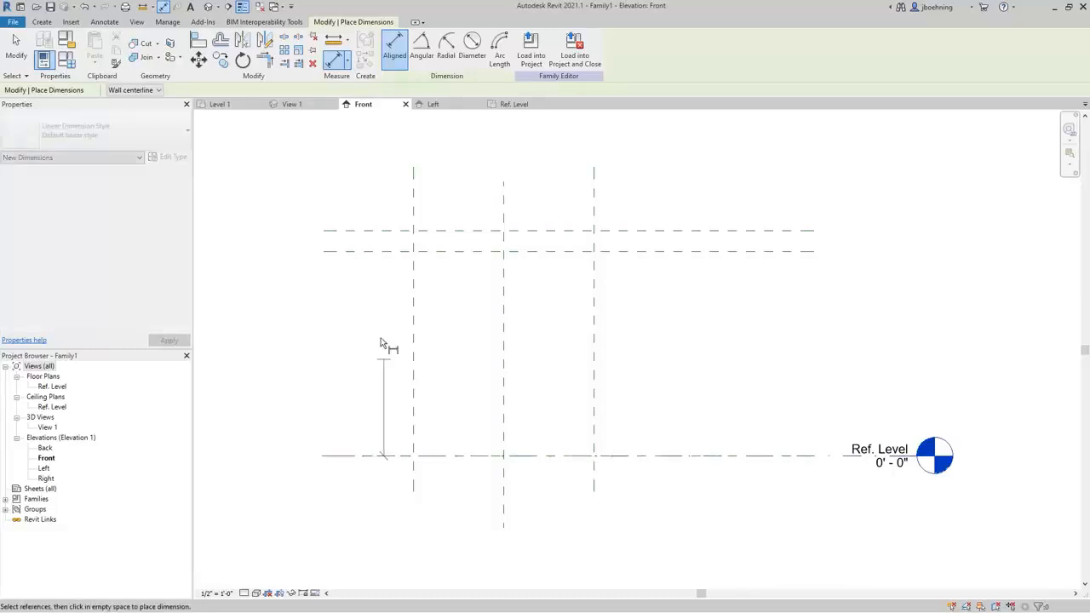
click(383, 250)
click(308, 315)
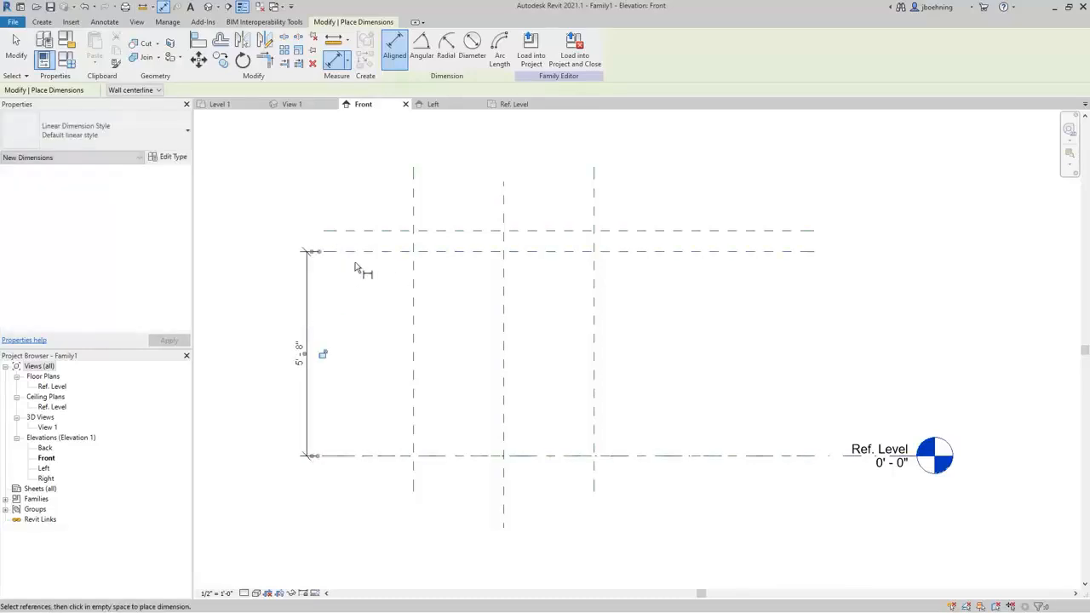
Add an aligned dimension between the two upper horizontal reference planes and end the dimension command
click(365, 251)
click(370, 231)
click(285, 240)
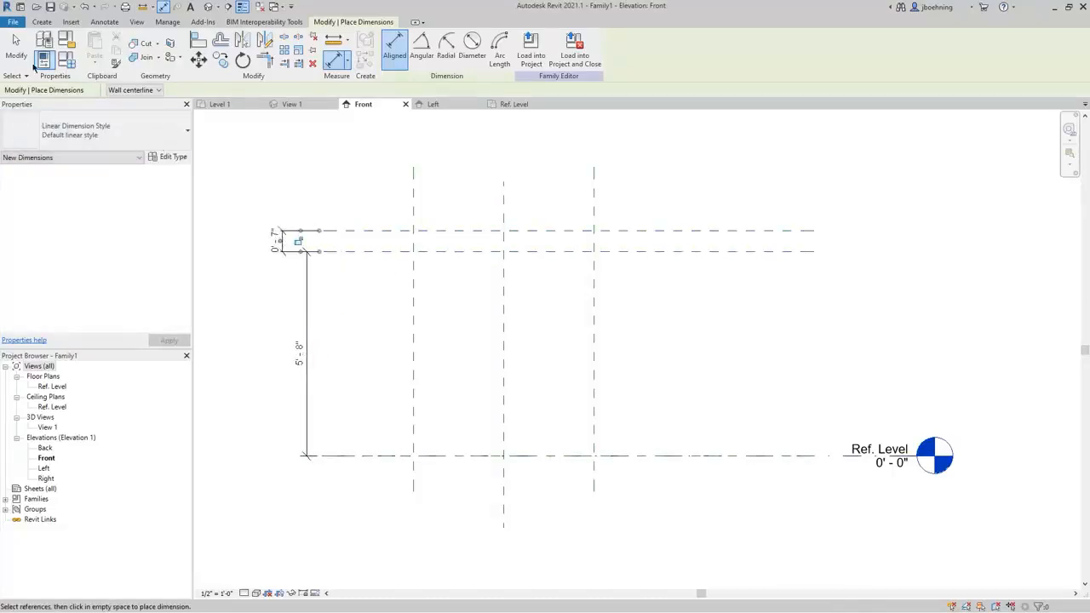
click(15, 51)
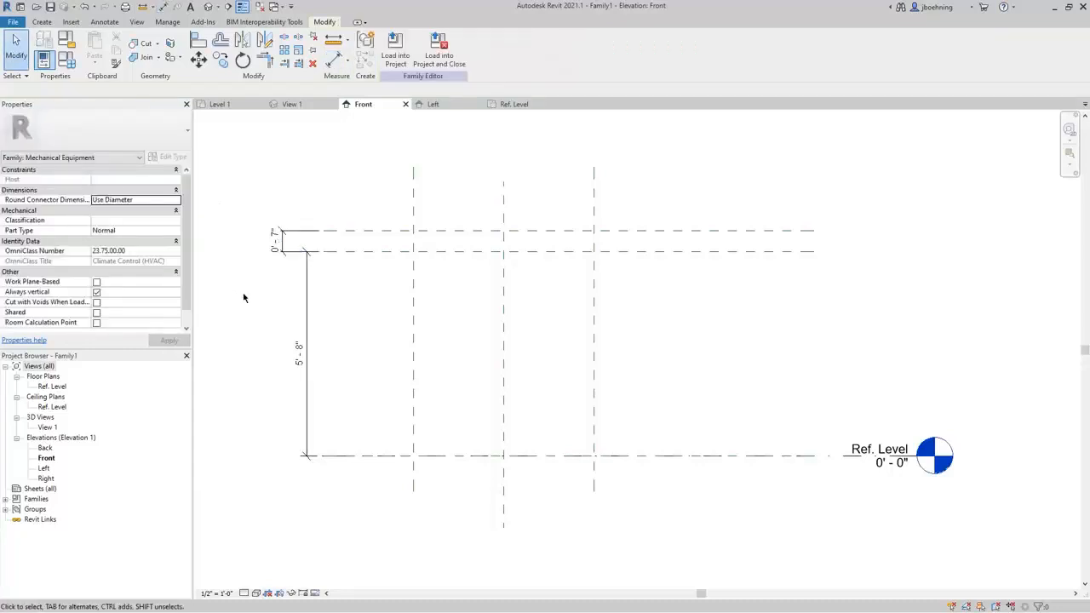
Label the dimension rising from the Ref. Level with the Height parameter
click(308, 286)
click(460, 49)
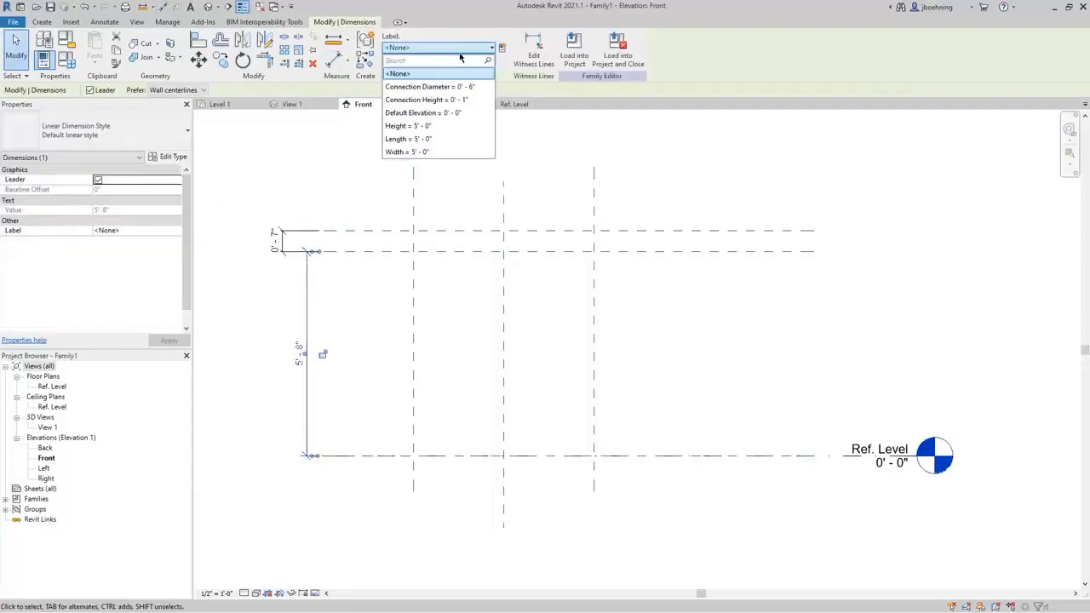
click(454, 126)
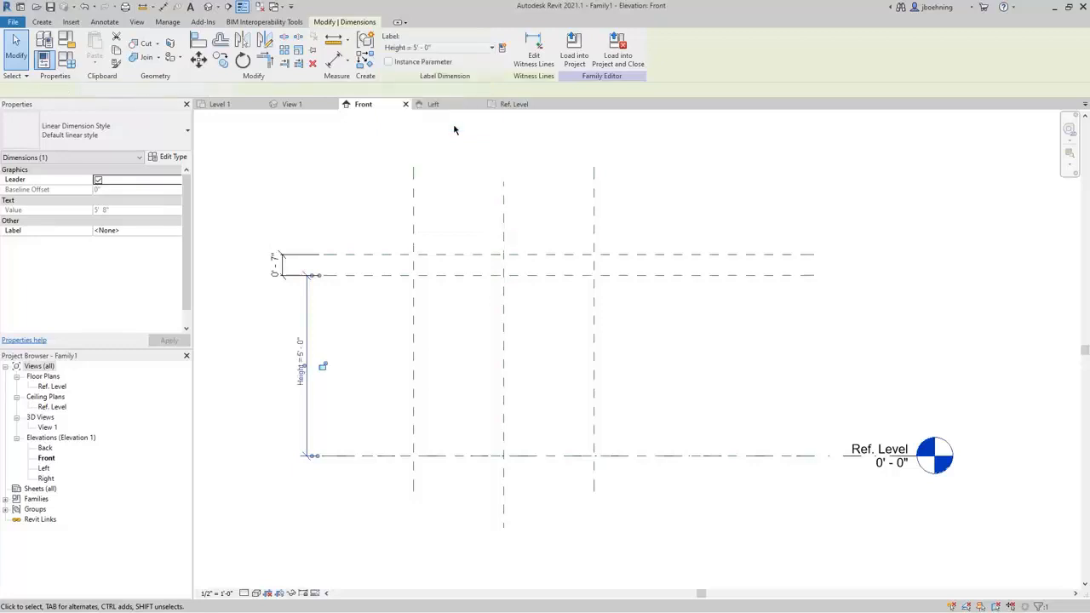
Label the dimension between the two upper horizontal reference planes with the Connection Height parameter
click(277, 263)
click(451, 47)
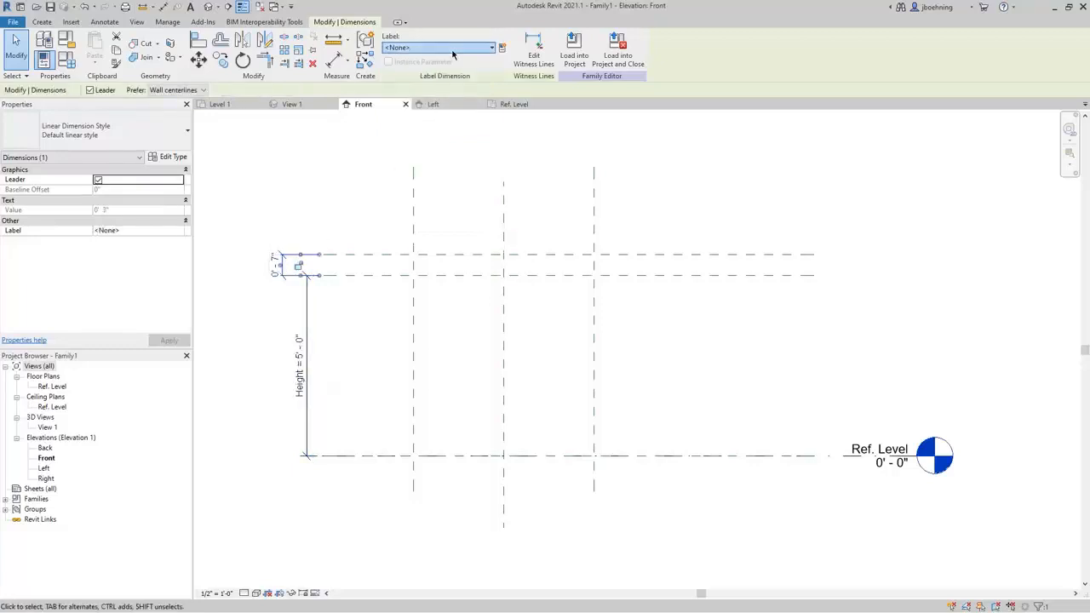
click(451, 100)
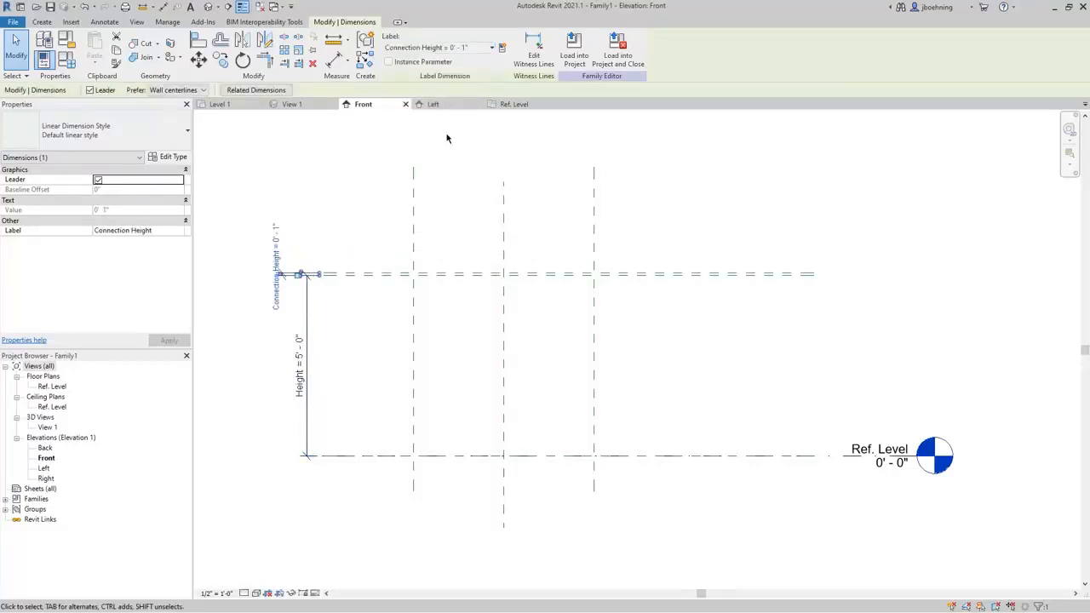
click(373, 223)
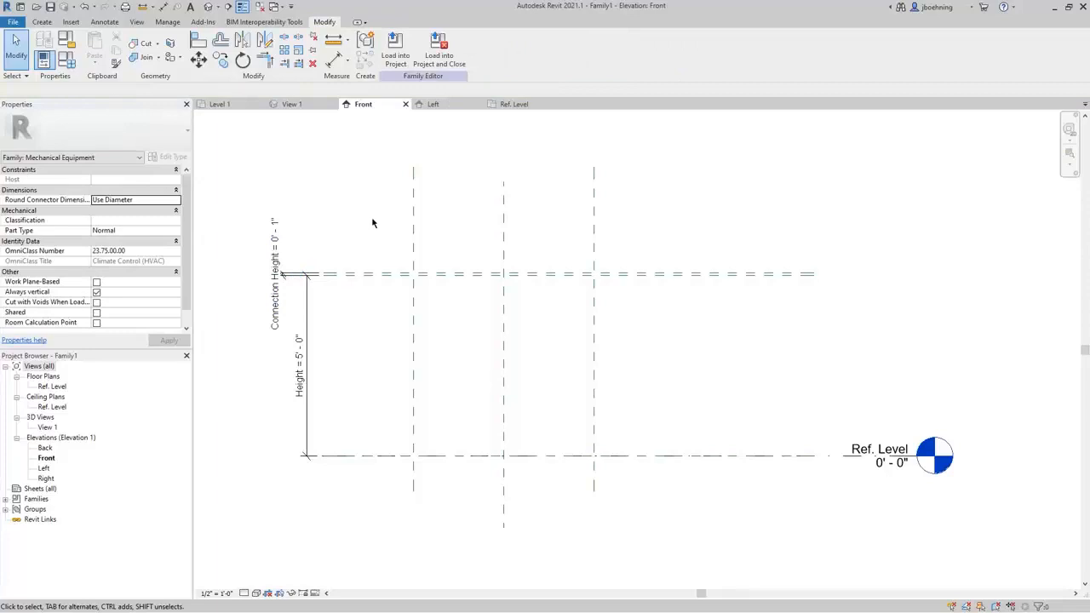
In the Ref. Level plan, start an extrusion and sketch a rectangle between opposite corners of the outer reference planes
click(514, 103)
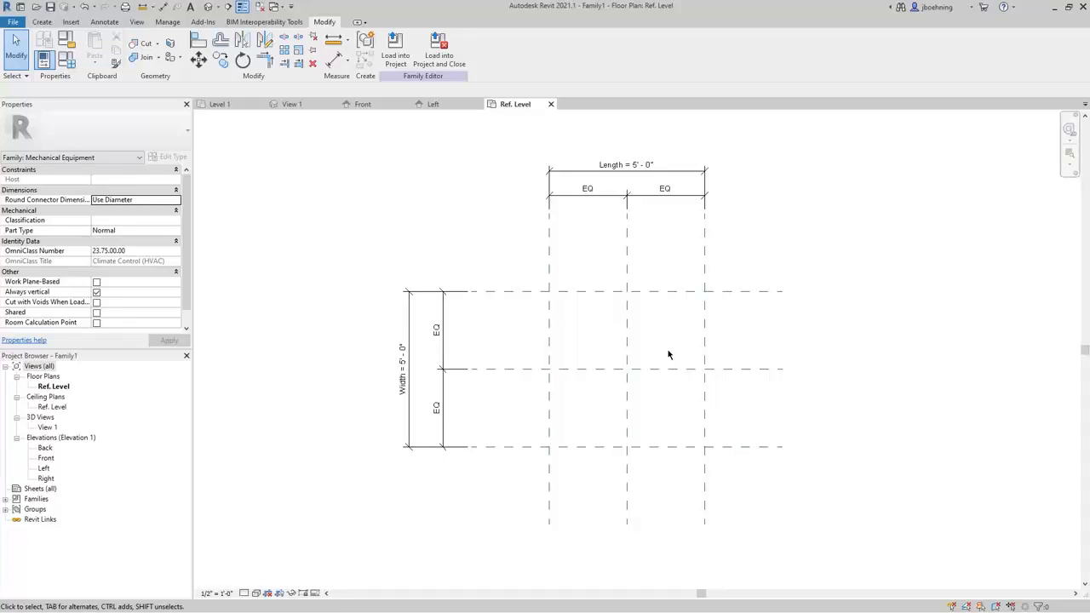
click(44, 24)
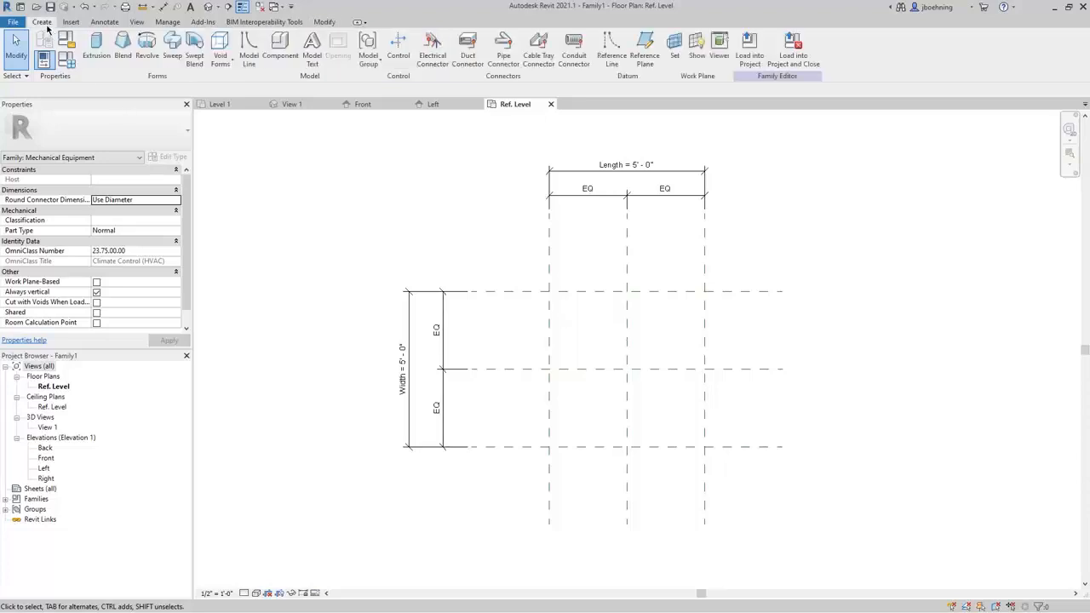
click(94, 67)
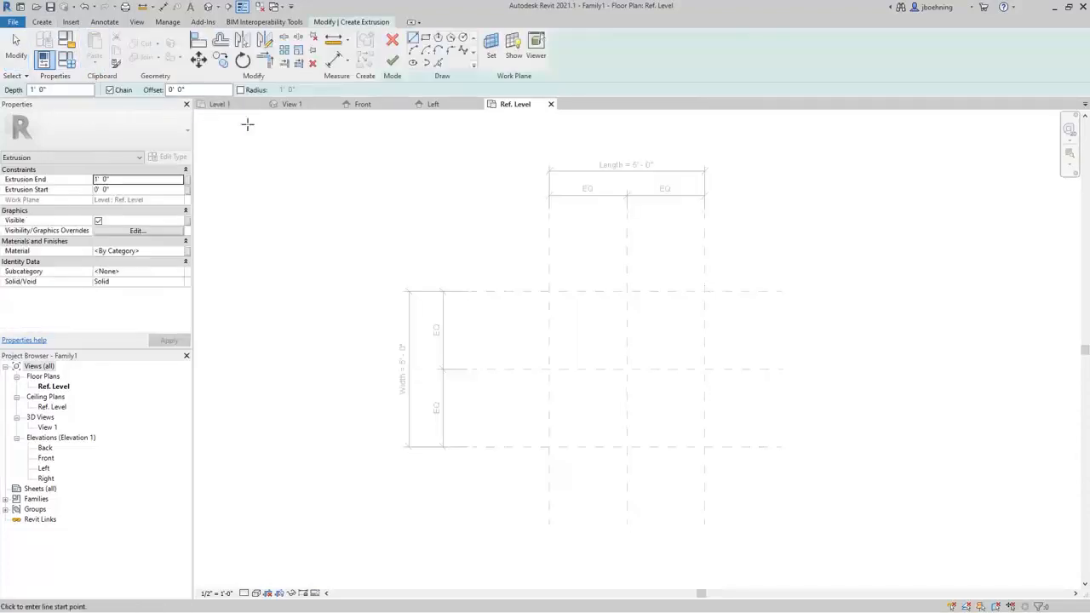
click(424, 39)
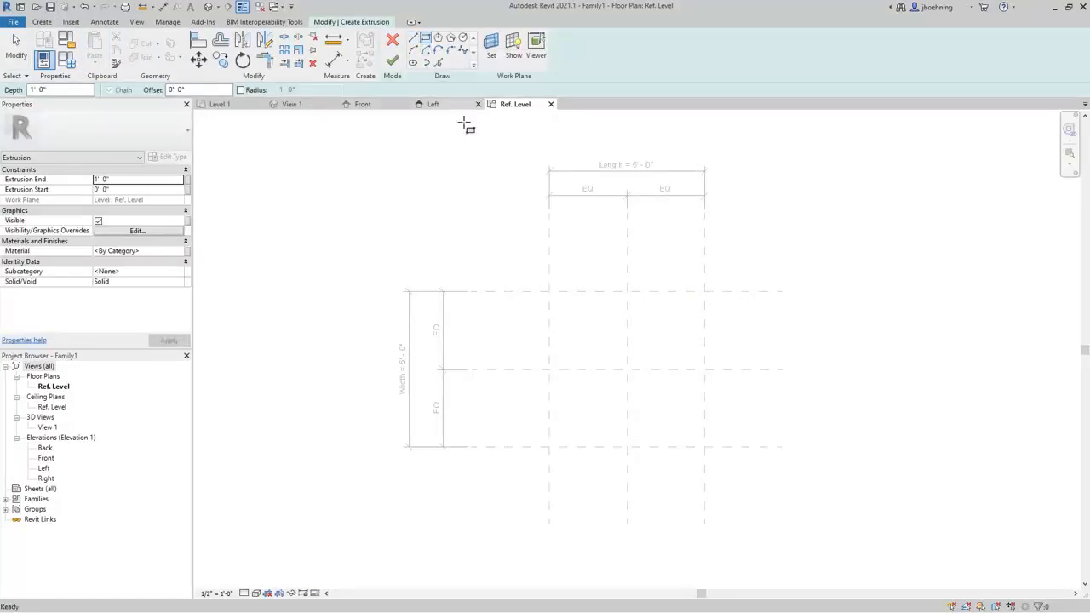
click(548, 291)
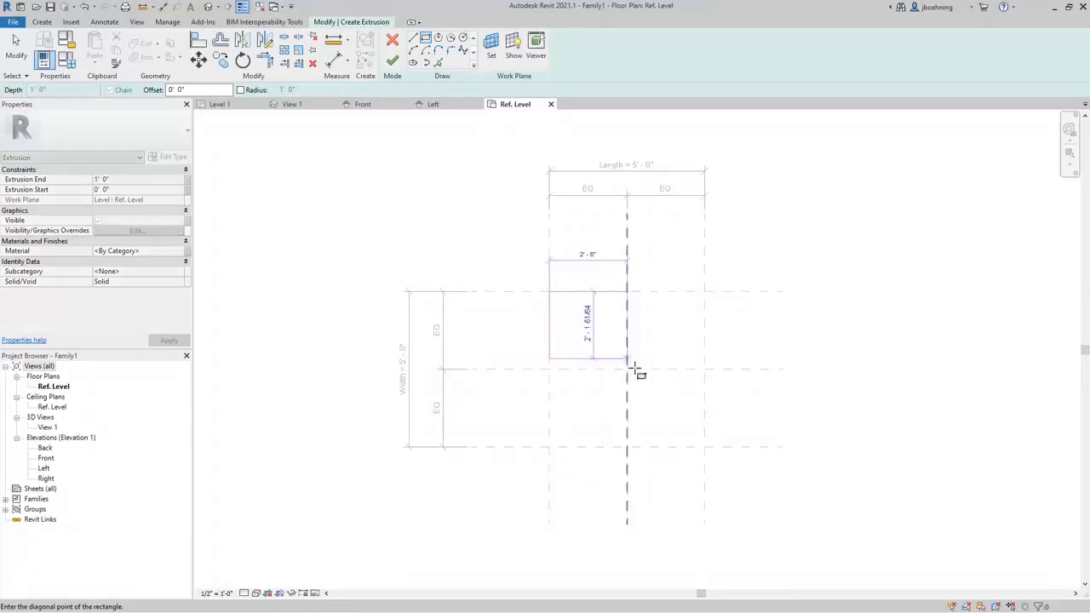
click(704, 446)
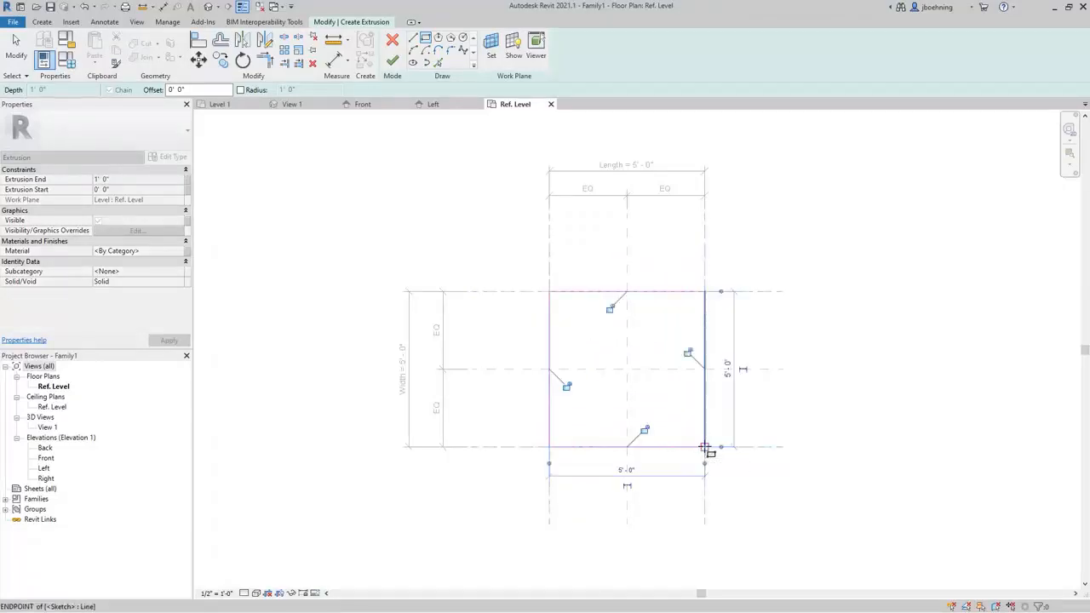
Lock all four sides of the rectangle to the reference planes and finish the extrusion
scroll(664, 404, up, 1)
scroll(664, 404, up, 1)
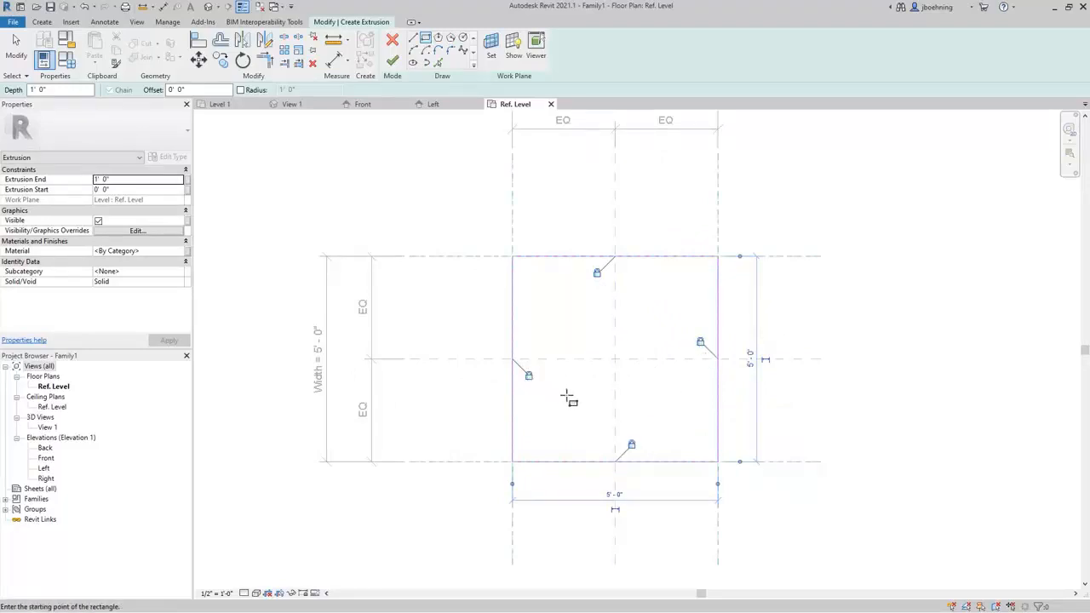
scroll(581, 394, down, 2)
scroll(582, 394, up, 1)
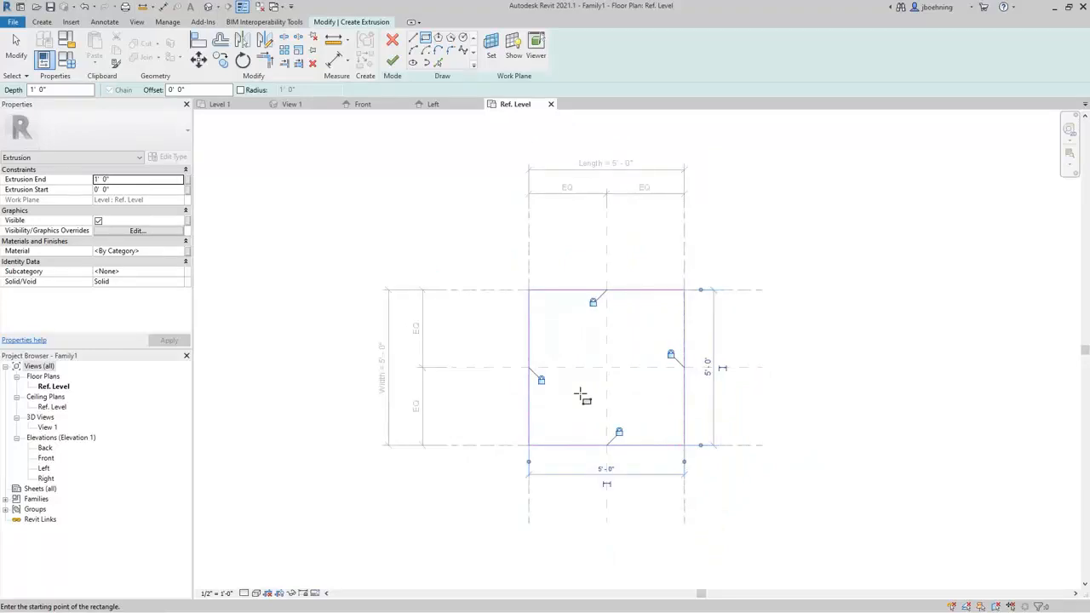
click(394, 63)
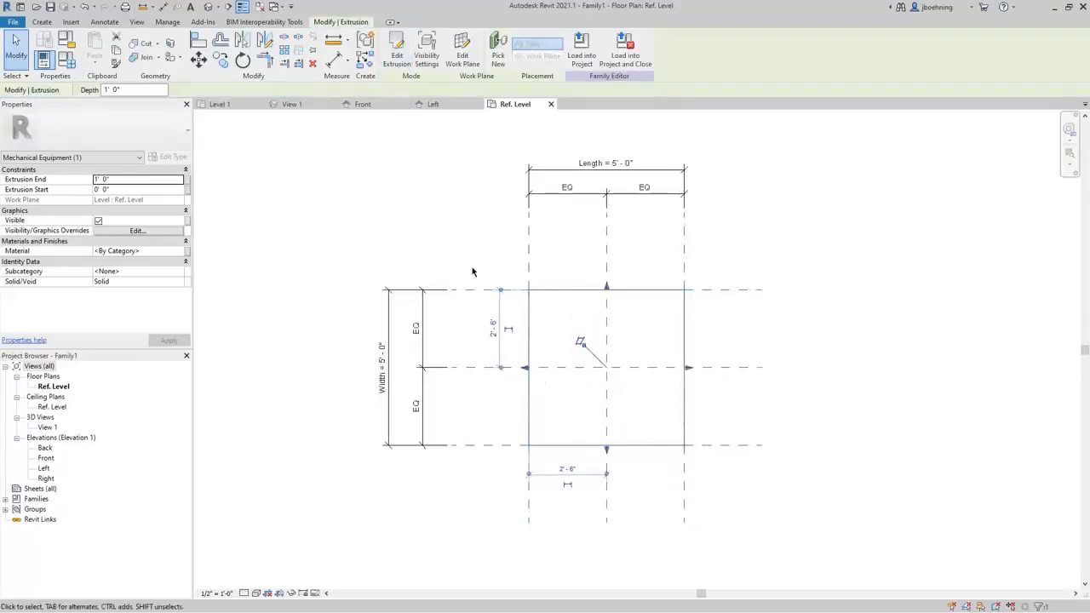
In the Front elevation, stretch the extrusion's top up to the lower of the two upper reference planes and lock it there
click(363, 105)
scroll(464, 369, up, 1)
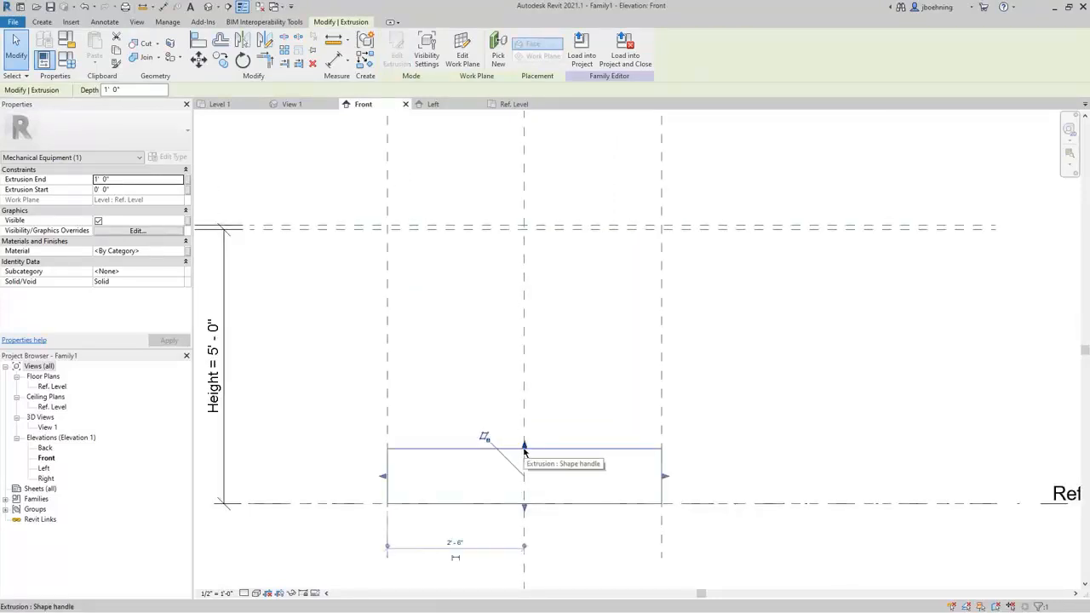
drag(524, 453, 523, 308)
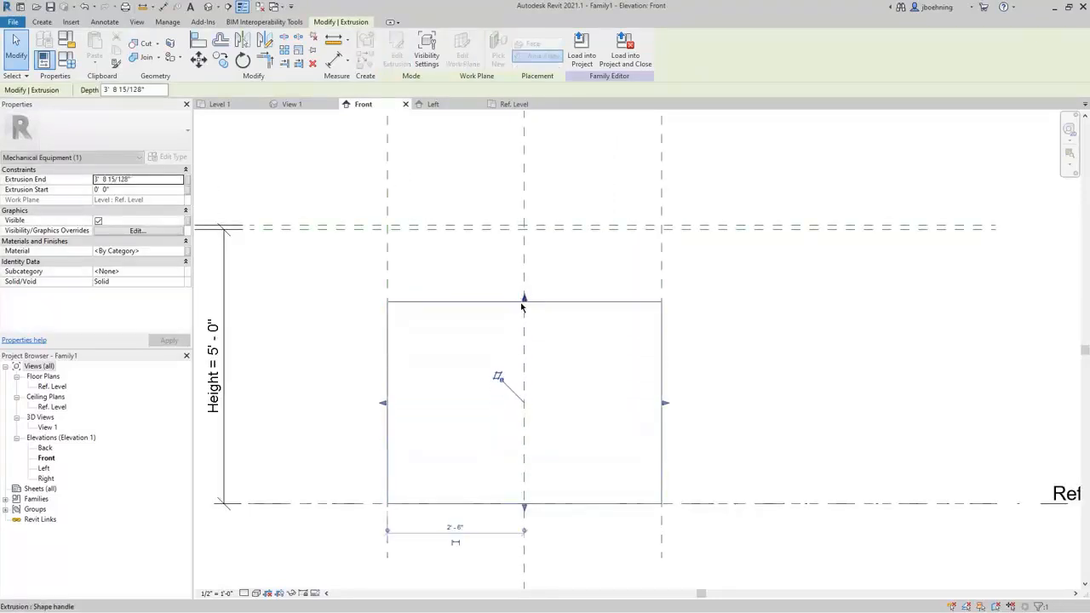
middle_drag(484, 315, 584, 318)
drag(623, 307, 625, 230)
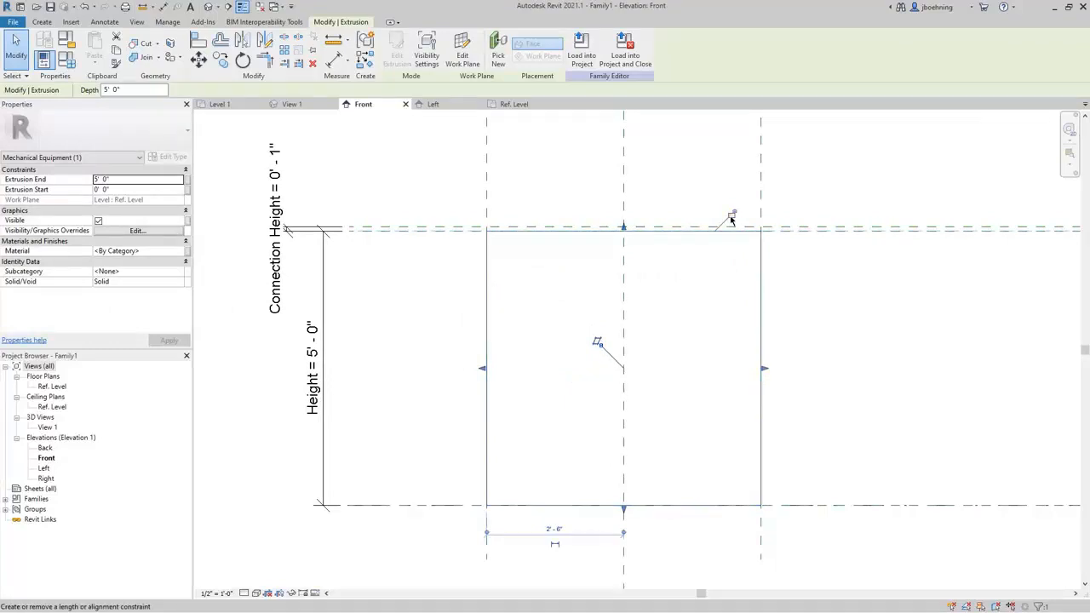
click(731, 215)
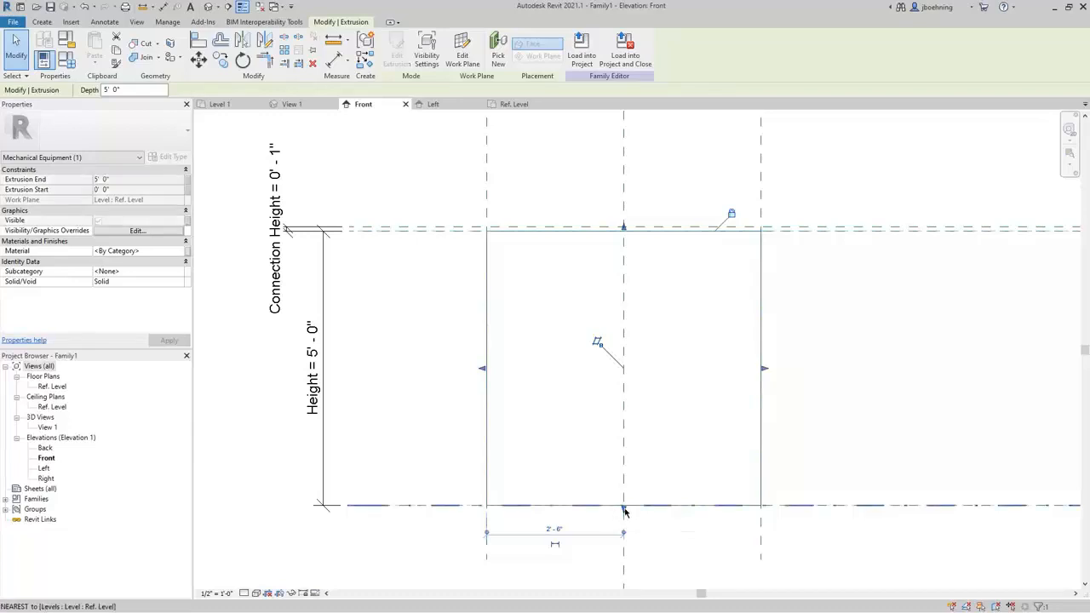
Snap the extrusion's base to the Ref. Level, deselect it and view the box in 3D
mouse_move(623, 510)
mouse_down()
mouse_move(625, 474)
mouse_move(626, 505)
mouse_up()
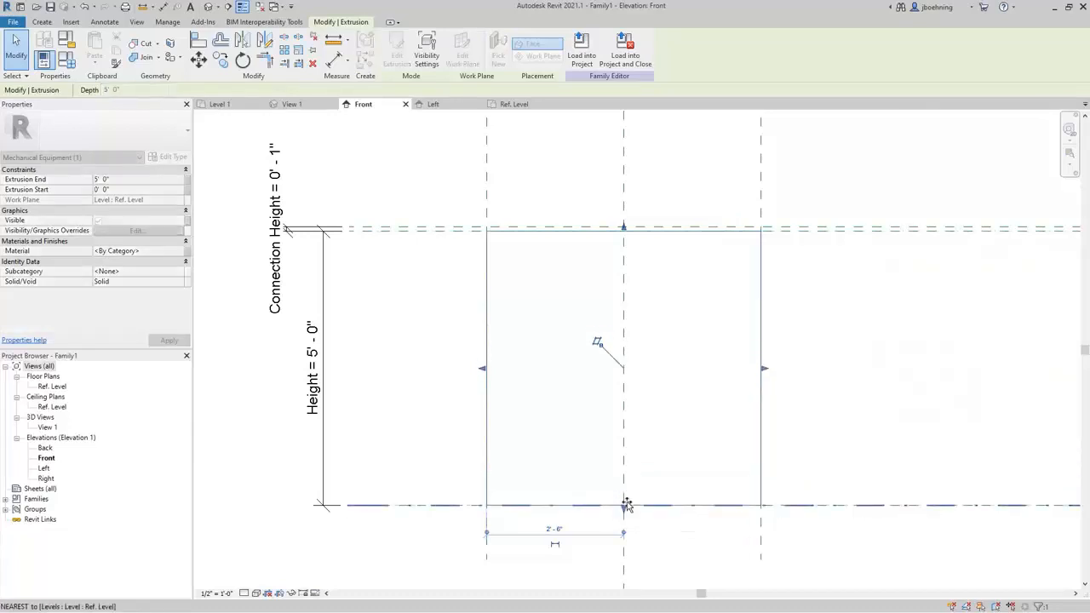
click(796, 543)
scroll(694, 433, down, 1)
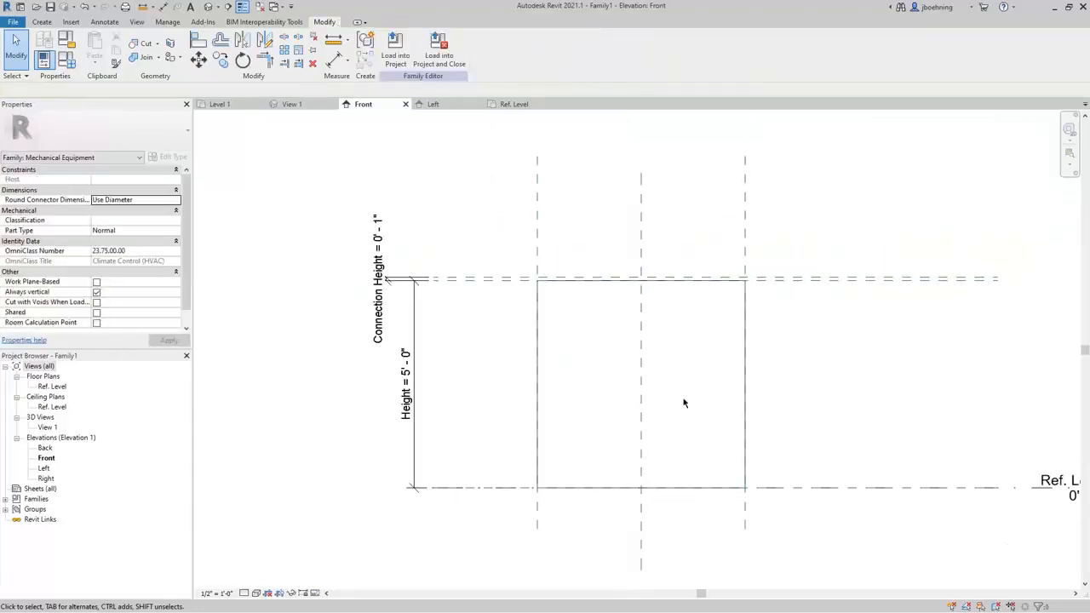
click(295, 106)
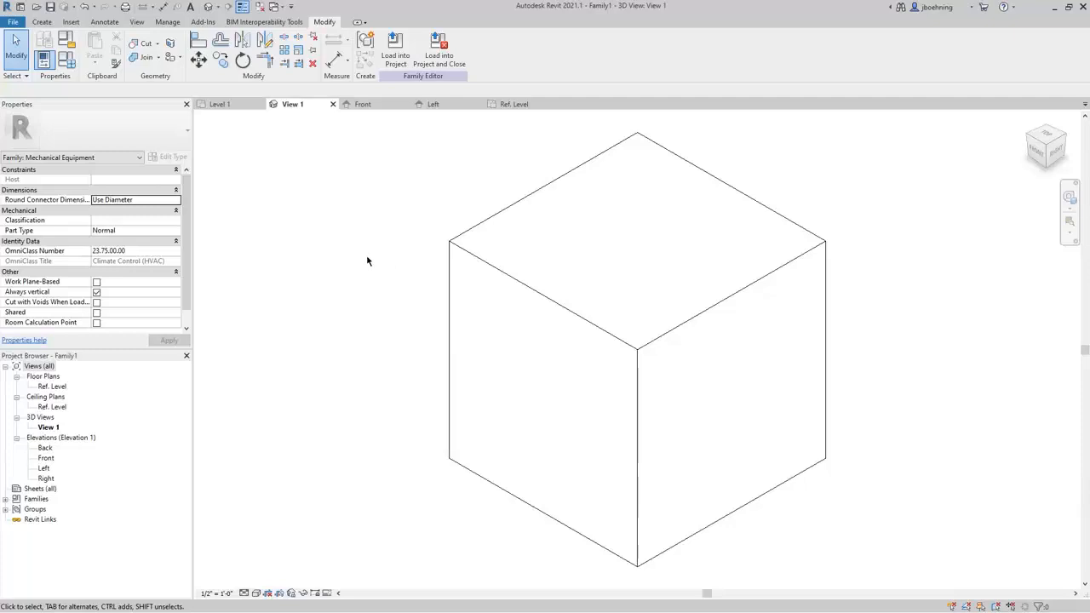
In the Ref. Level plan, start another extrusion and sketch a circle of about 8" radius centred on the middle reference planes' intersection
click(516, 107)
scroll(612, 367, up, 3)
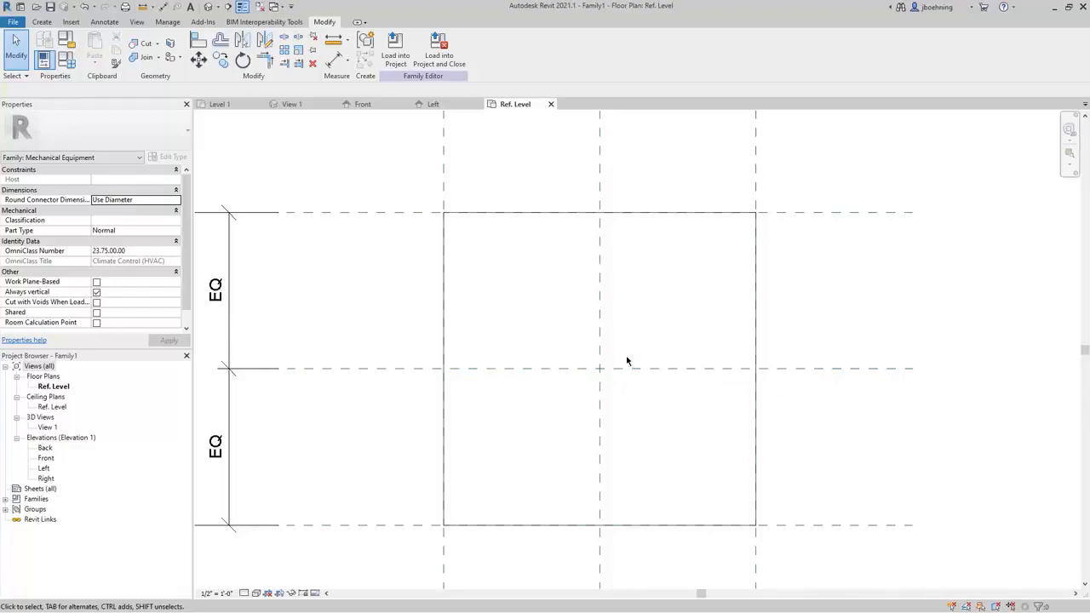
click(41, 22)
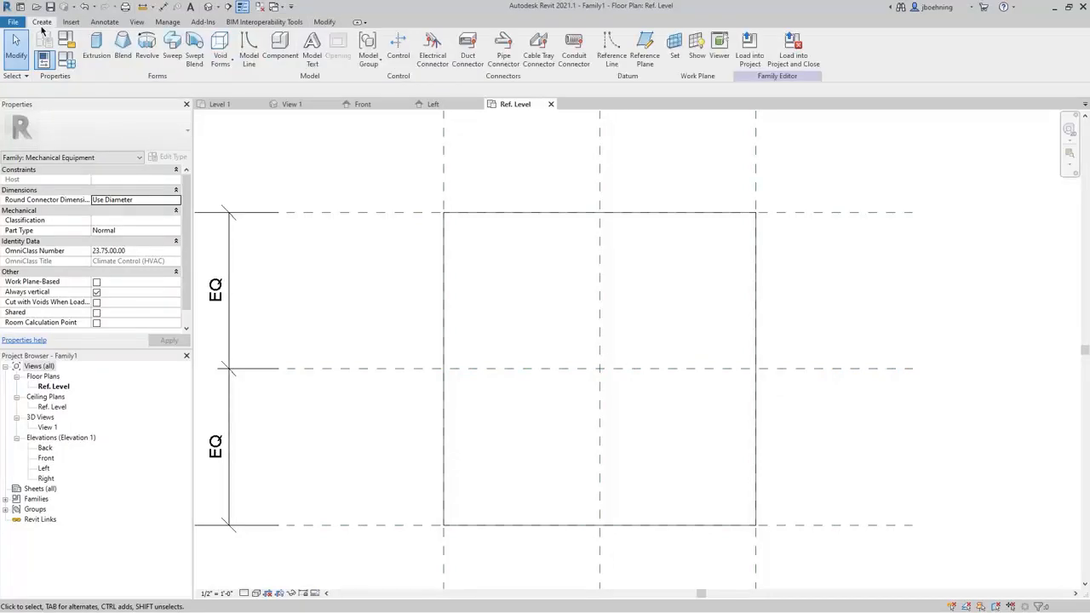
click(97, 65)
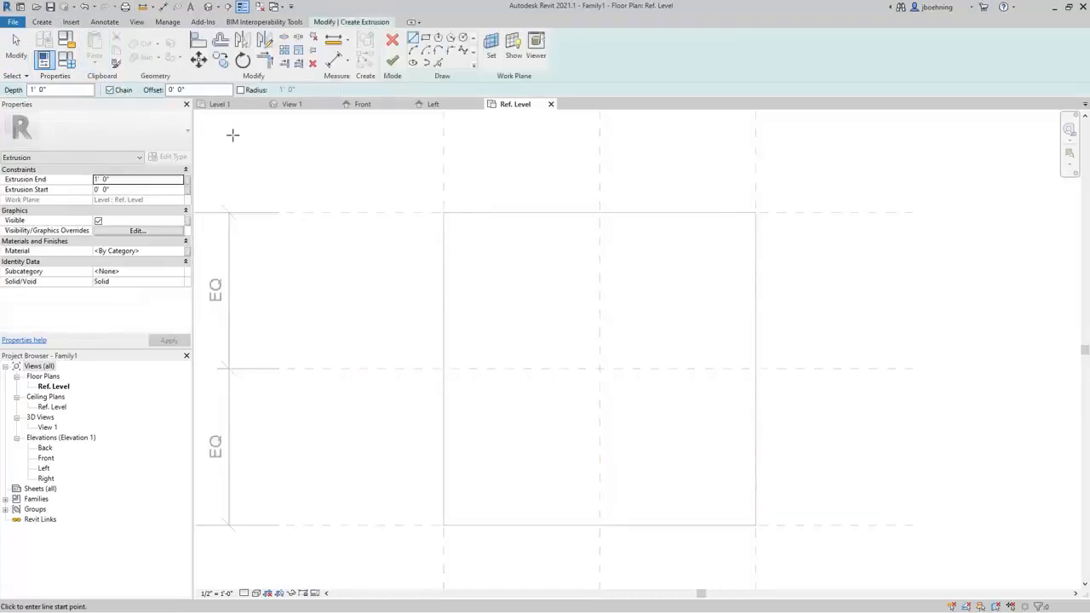
click(462, 40)
click(599, 369)
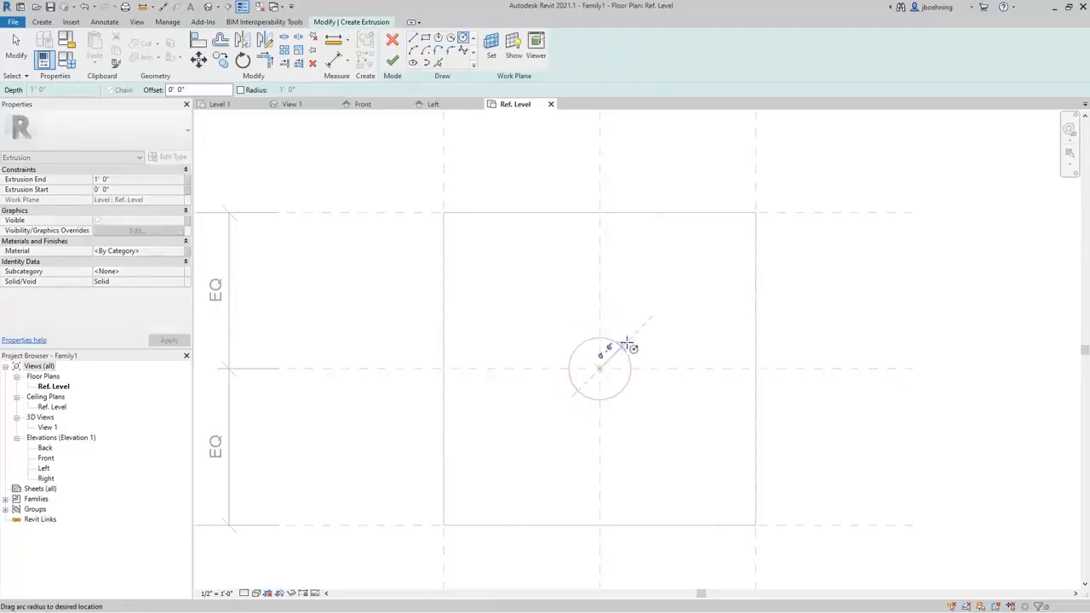
click(628, 345)
scroll(630, 347, up, 3)
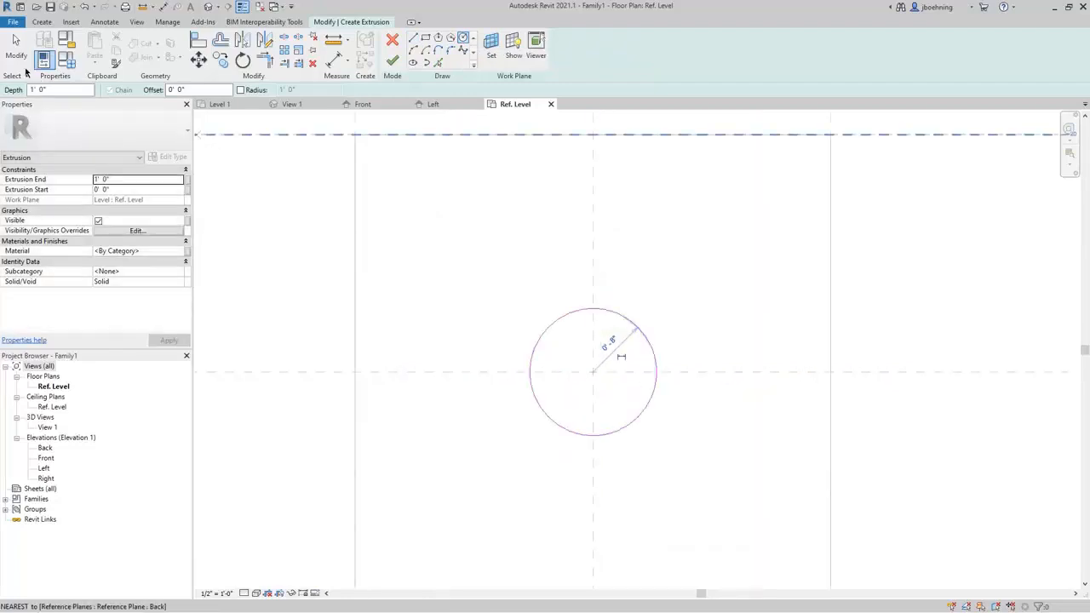
Add a diameter dimension to the sketched circle and end the dimension command
click(17, 47)
click(105, 23)
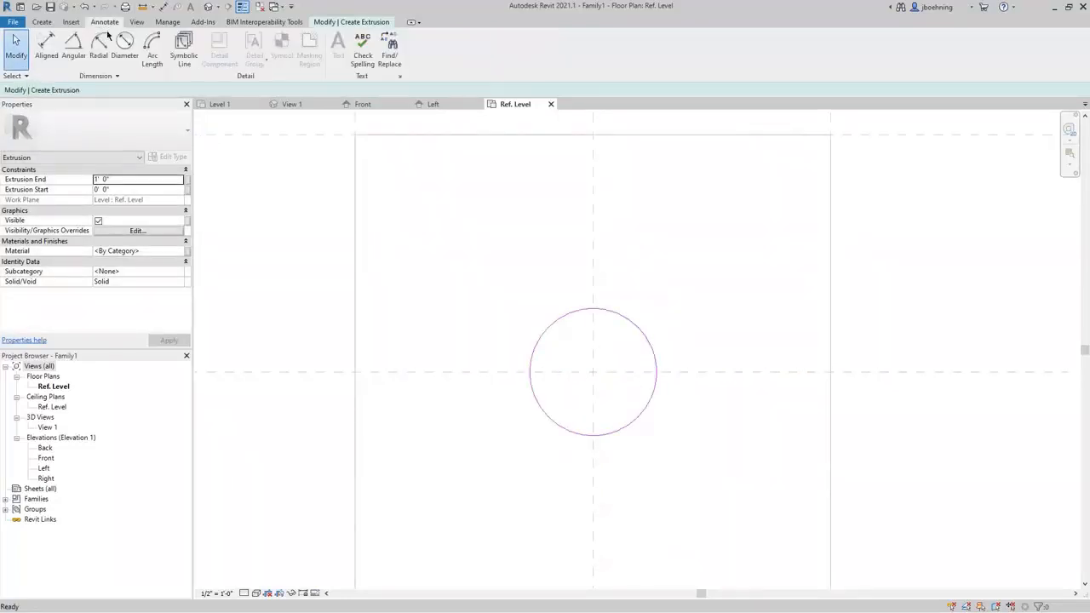
click(124, 45)
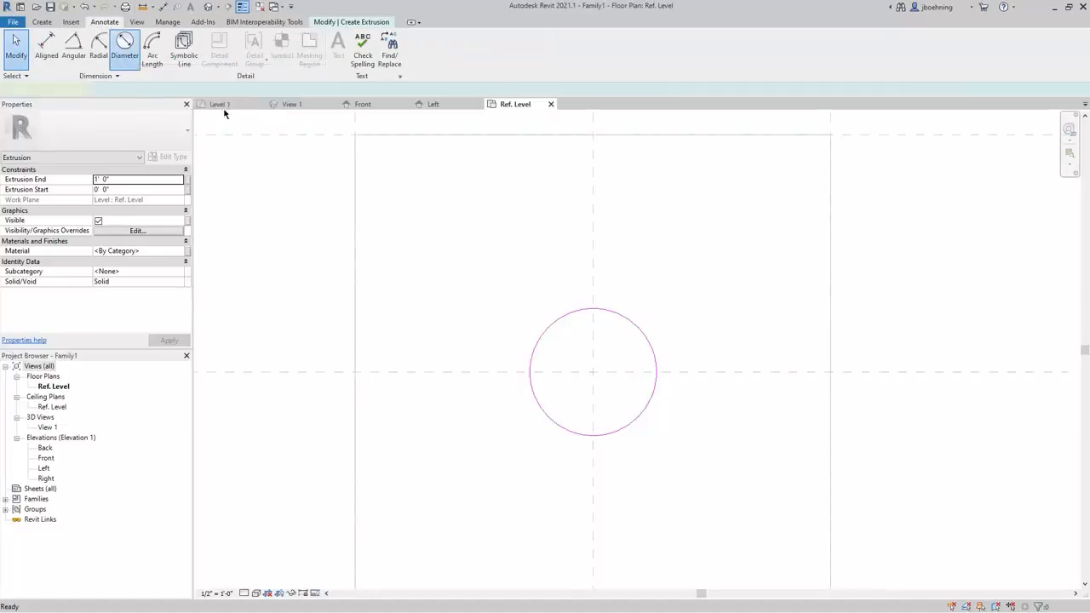
click(558, 317)
click(505, 320)
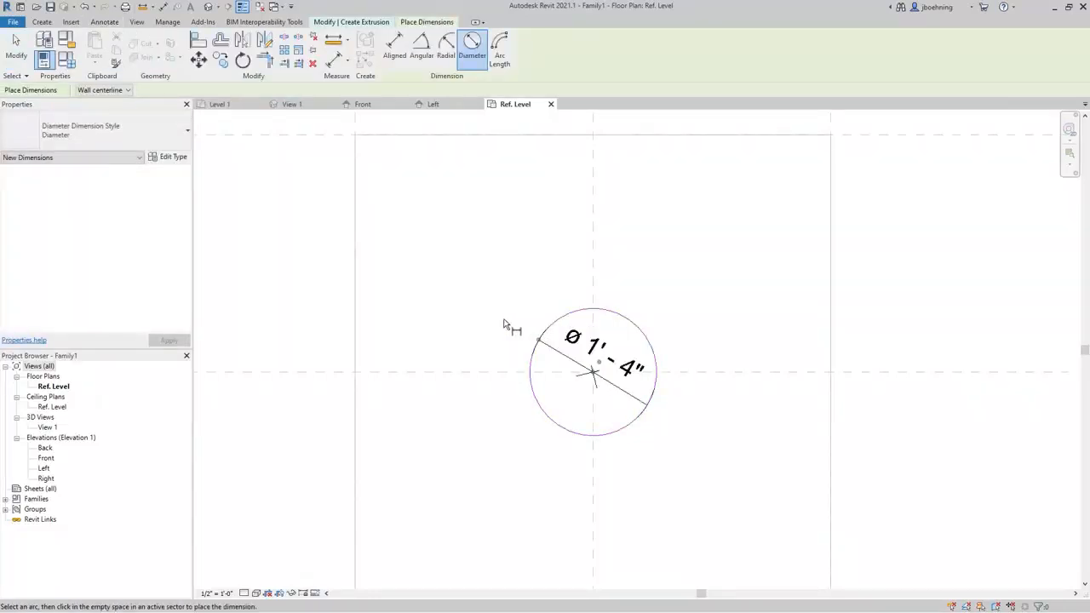
click(16, 47)
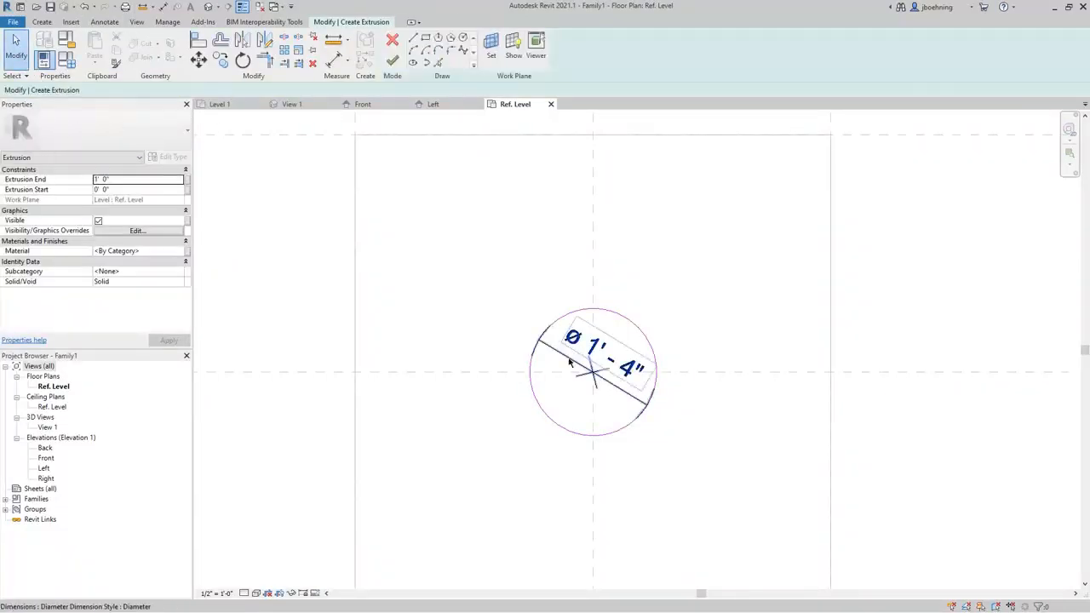
Label the circle's diameter dimension with the Connection Diameter parameter and finish the extrusion
click(569, 362)
click(472, 49)
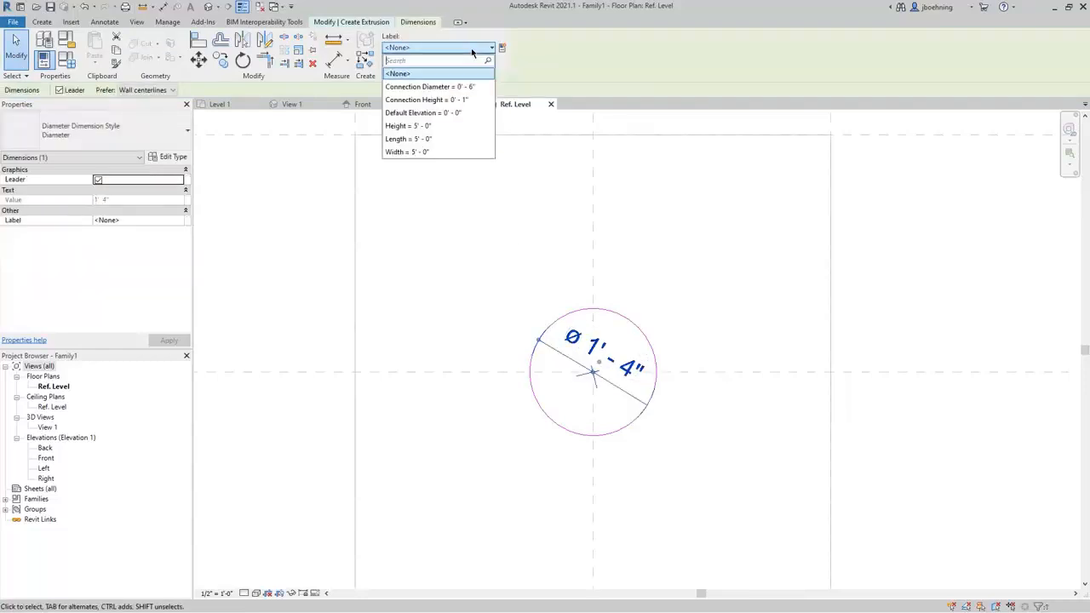
click(471, 86)
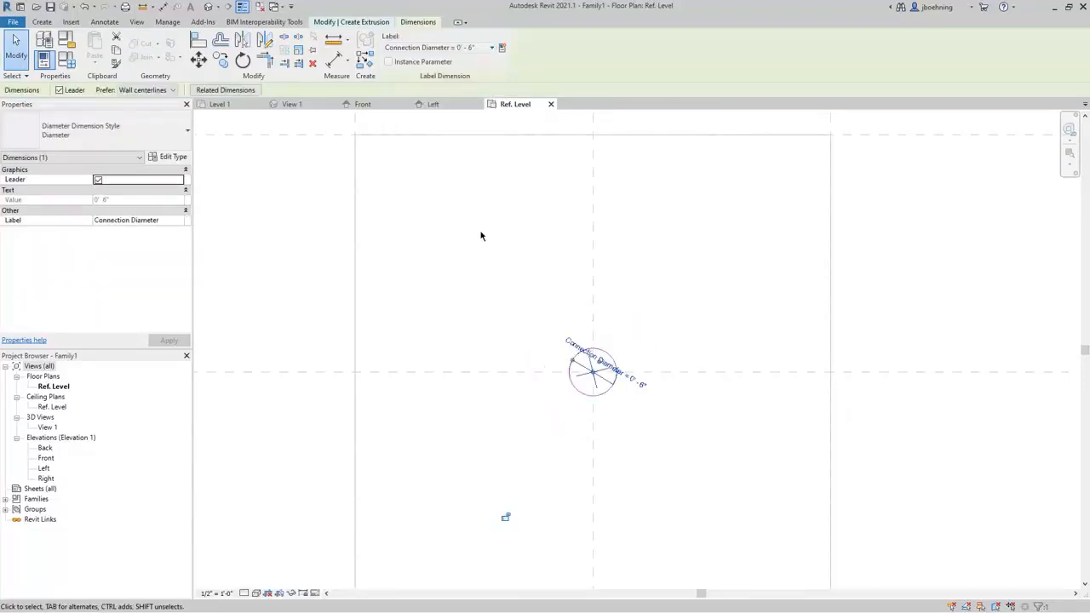
click(289, 201)
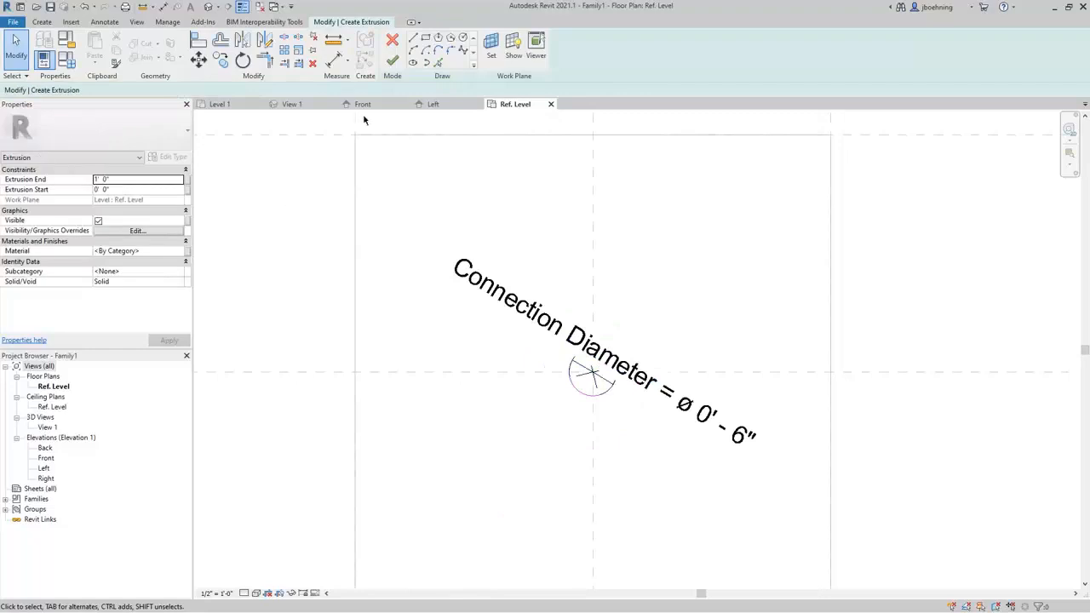
click(392, 64)
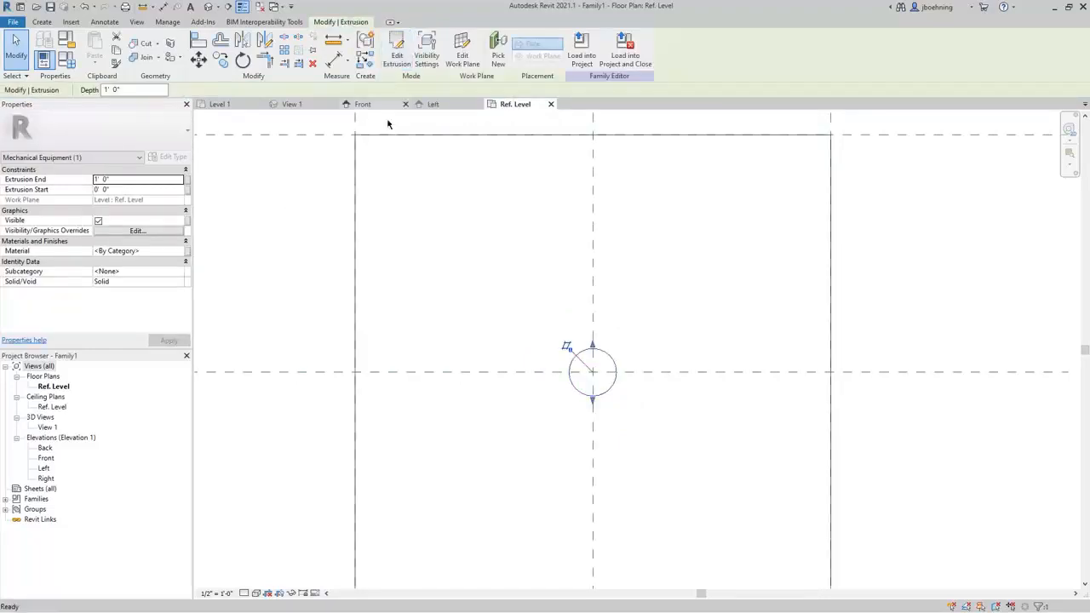
In the Front elevation, stretch the round extrusion's top to the Connection Height reference plane and its base to the box's top plane
click(292, 103)
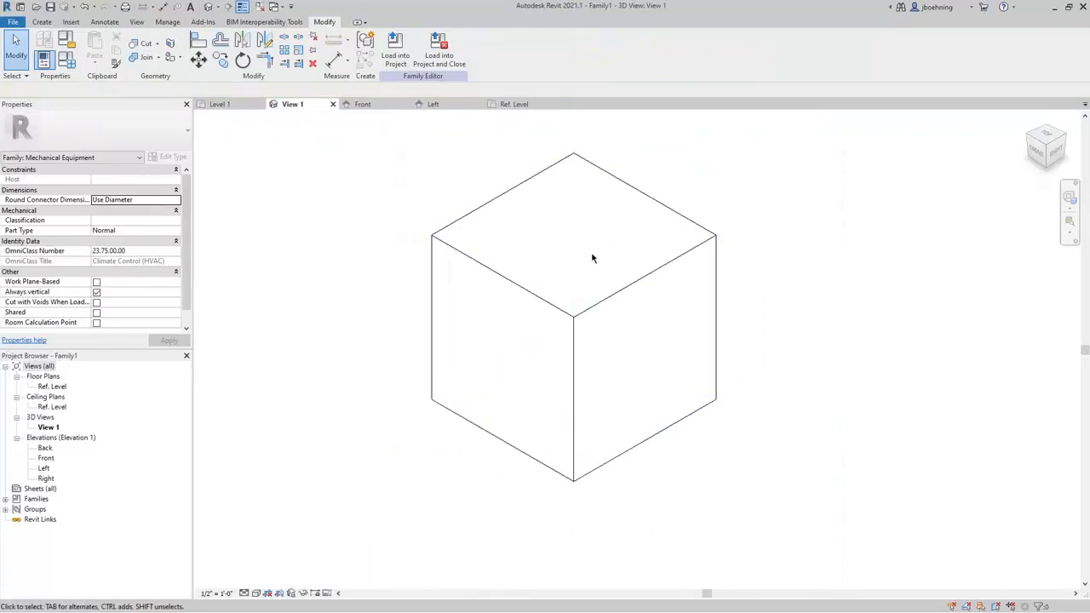
click(380, 106)
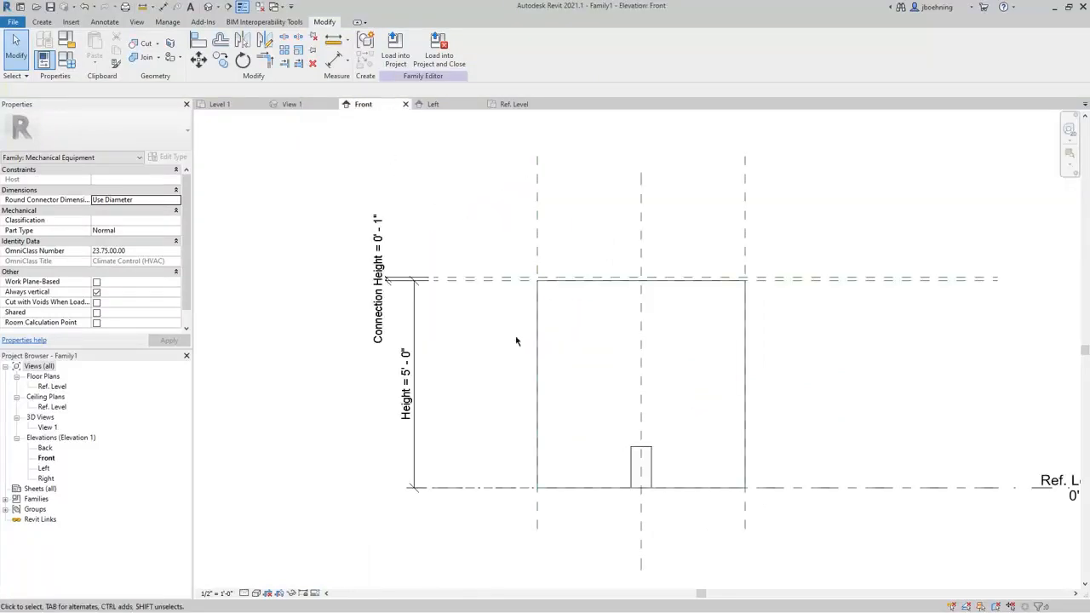
scroll(645, 465, up, 2)
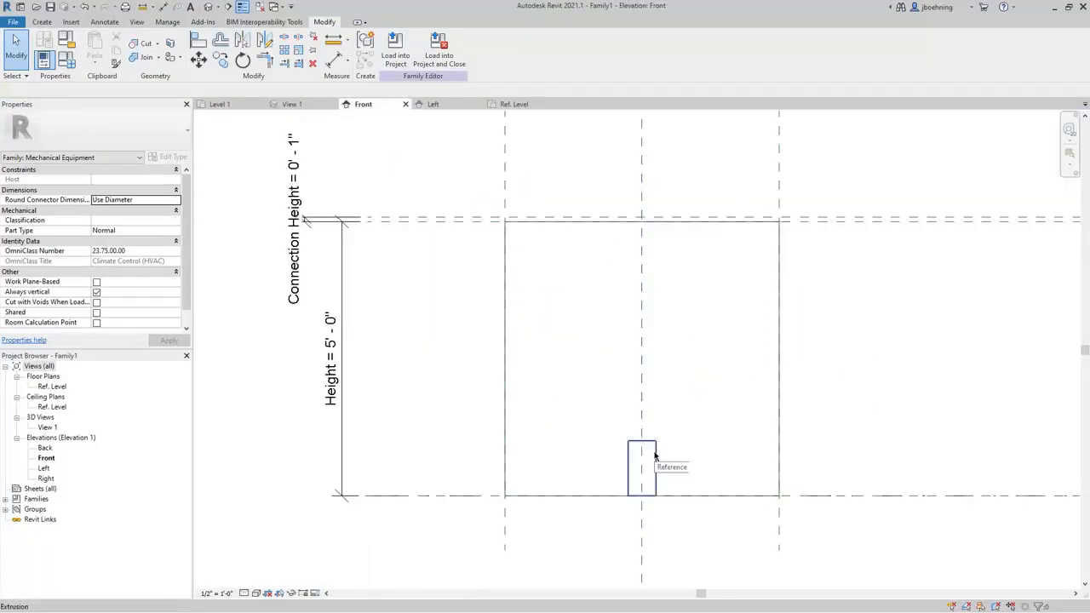
click(653, 459)
scroll(597, 434, up, 1)
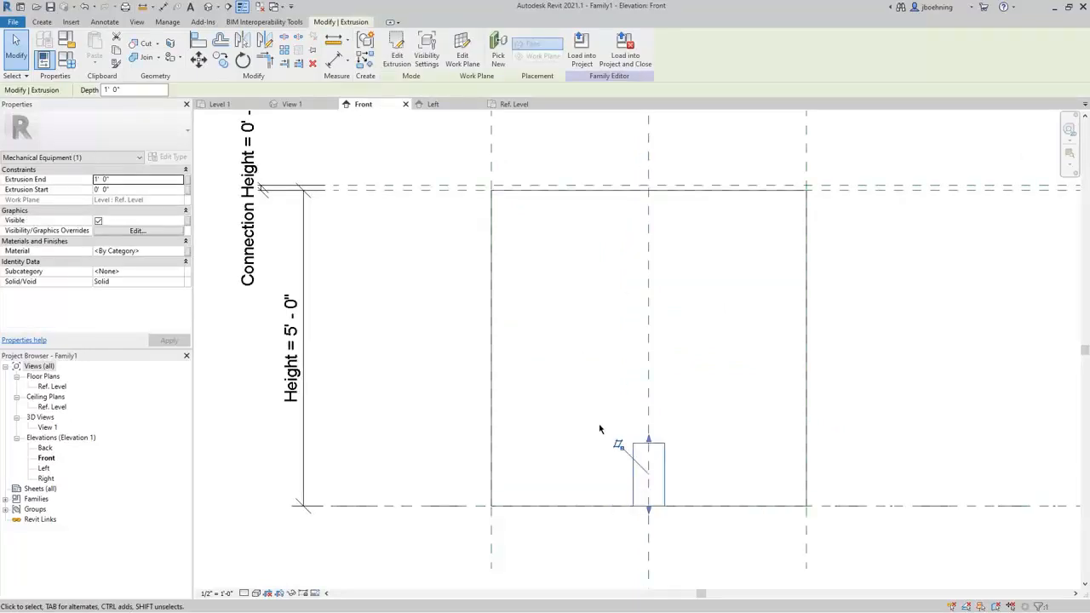
drag(648, 441, 646, 184)
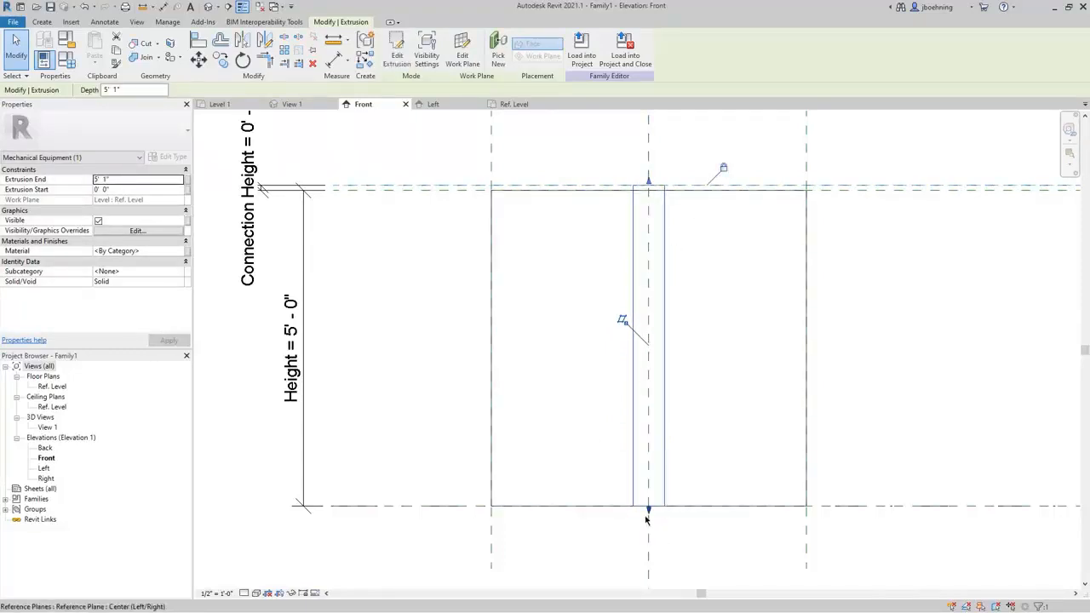
drag(649, 509, 647, 194)
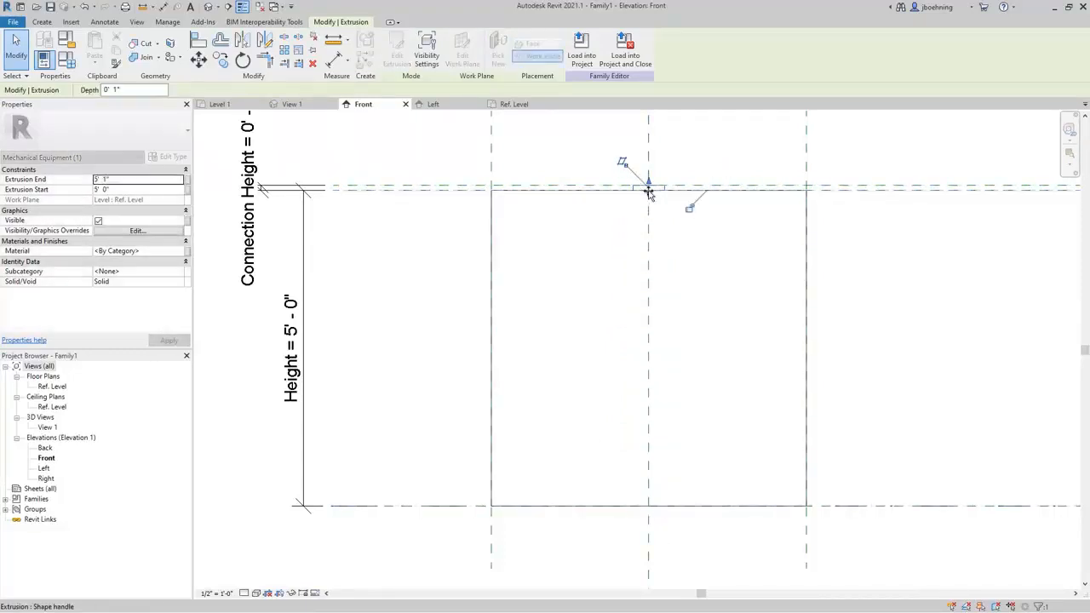
click(742, 344)
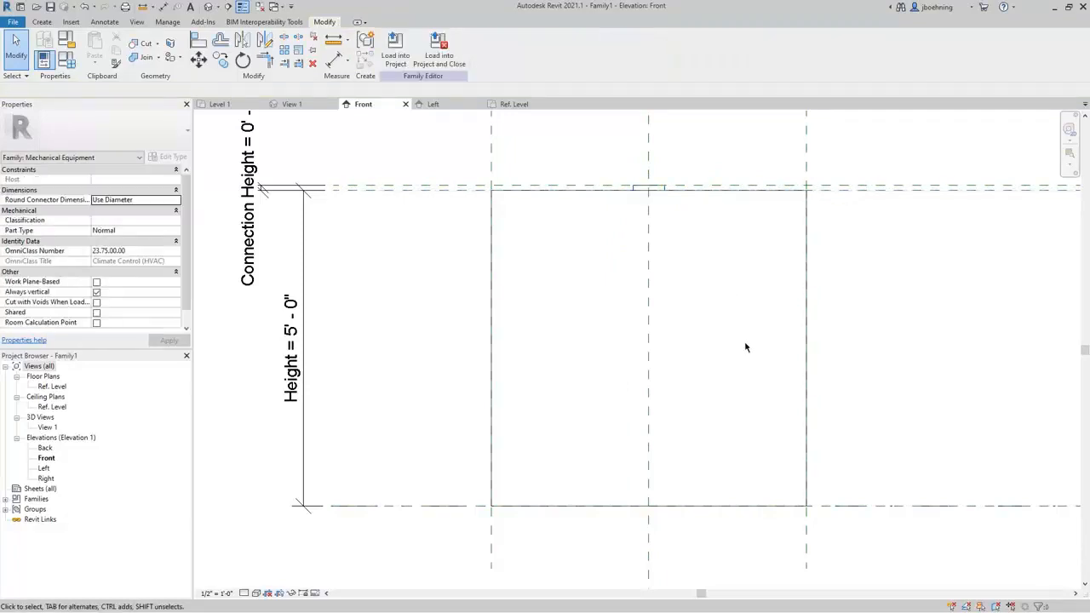
In the 3D view, place a Supply Air duct connector on the round extrusion's top face and end the command
click(293, 104)
scroll(587, 241, up, 4)
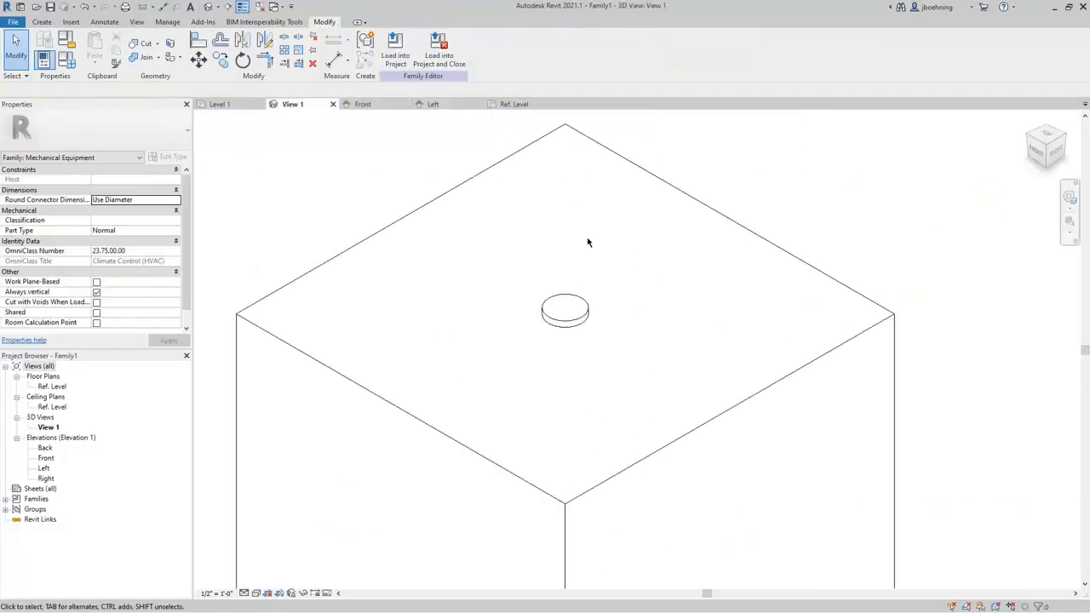
click(44, 22)
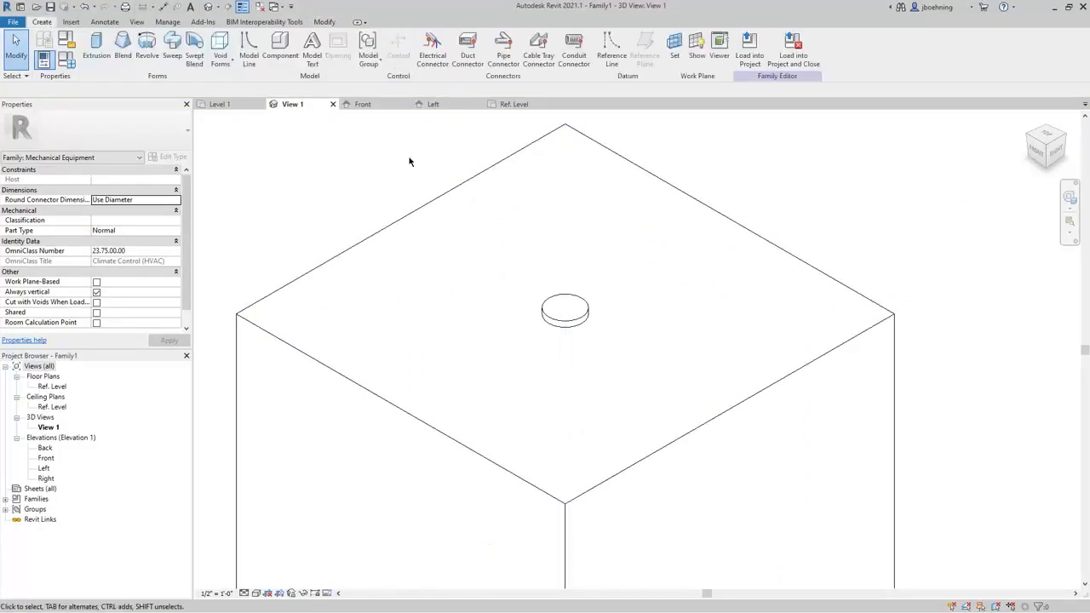
click(468, 71)
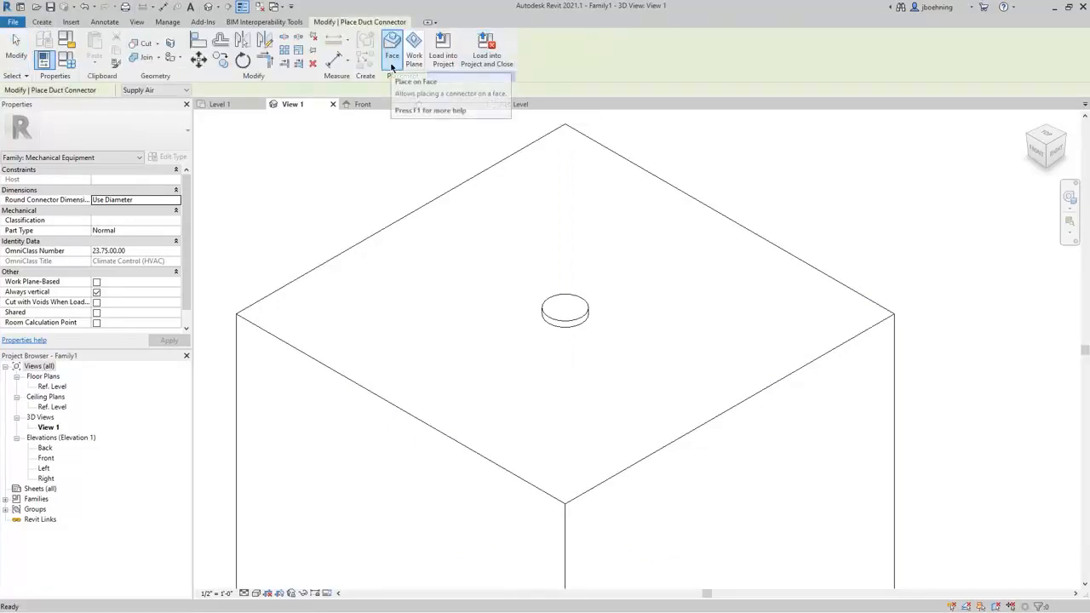
click(553, 292)
scroll(556, 297, up, 3)
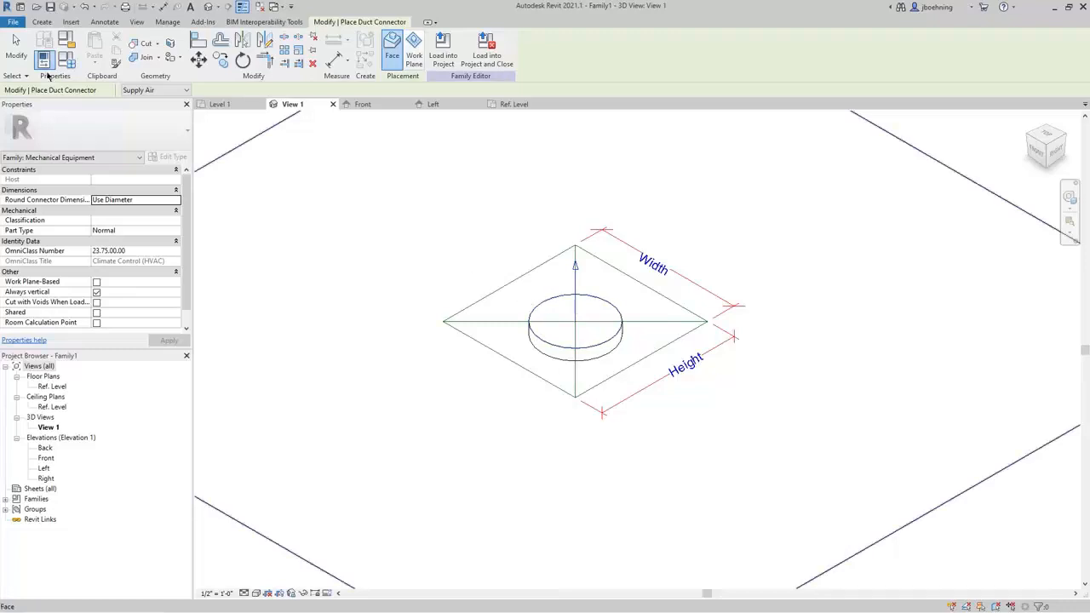
click(16, 49)
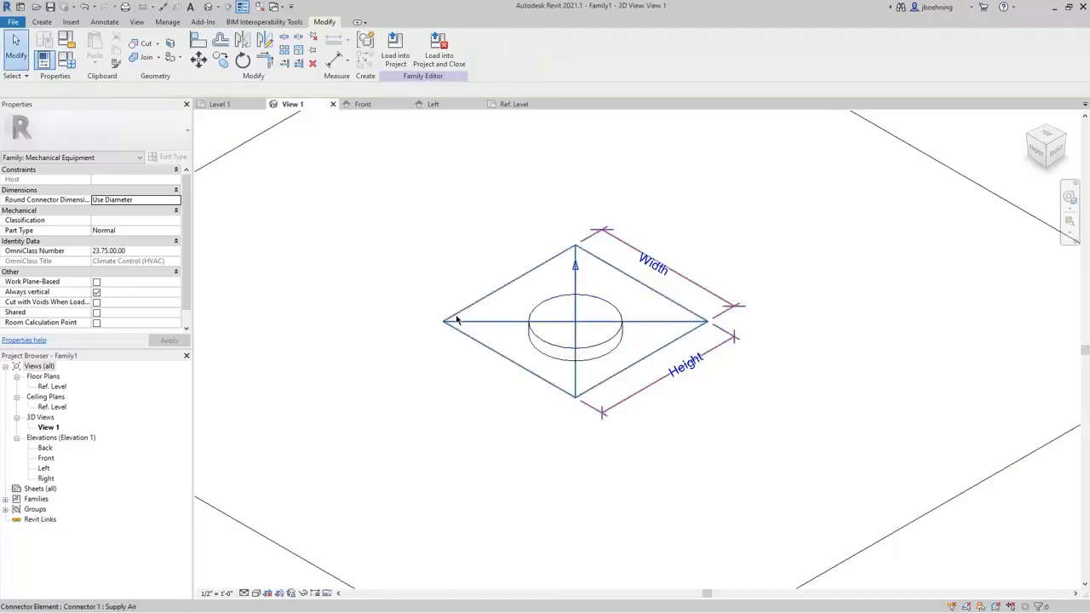
Select the new duct connector and set its shape to Round
click(457, 319)
click(167, 182)
click(167, 182)
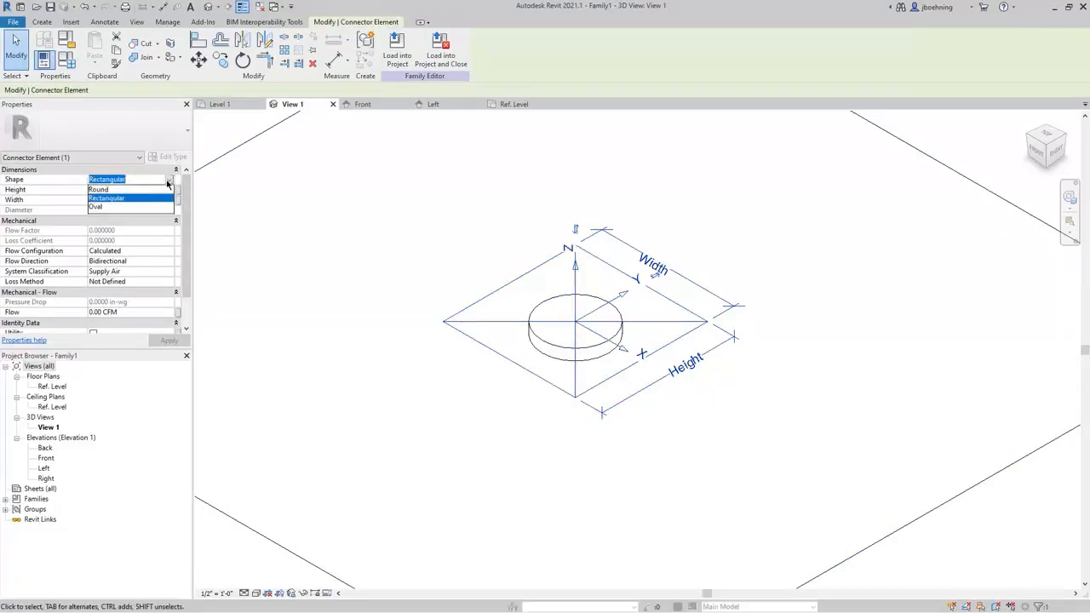
click(124, 189)
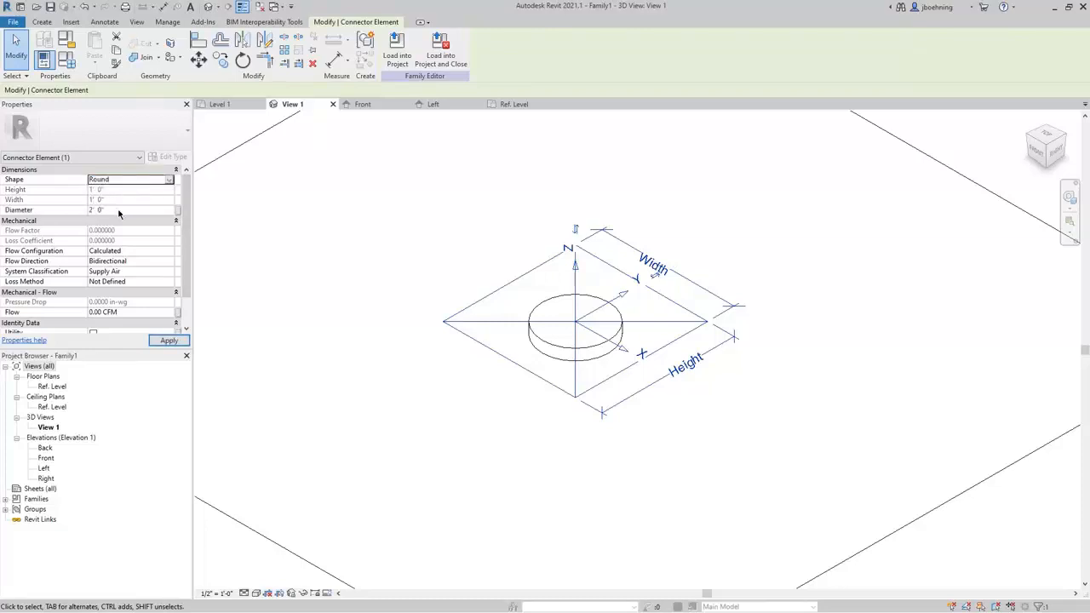
Associate the connector's Diameter with the Connection Diameter family parameter and deselect the connector
click(171, 210)
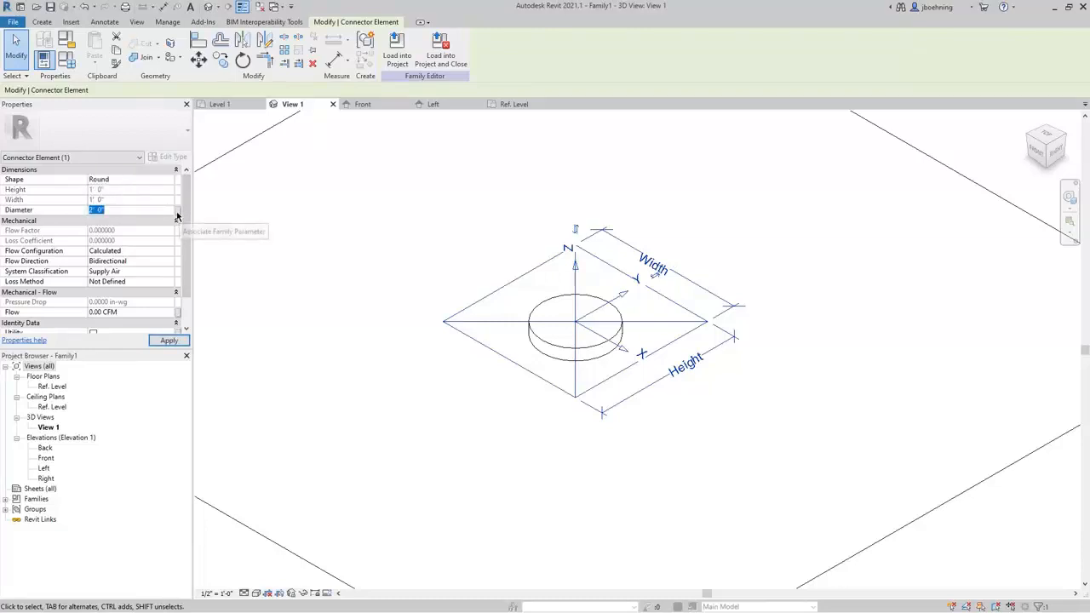
click(178, 213)
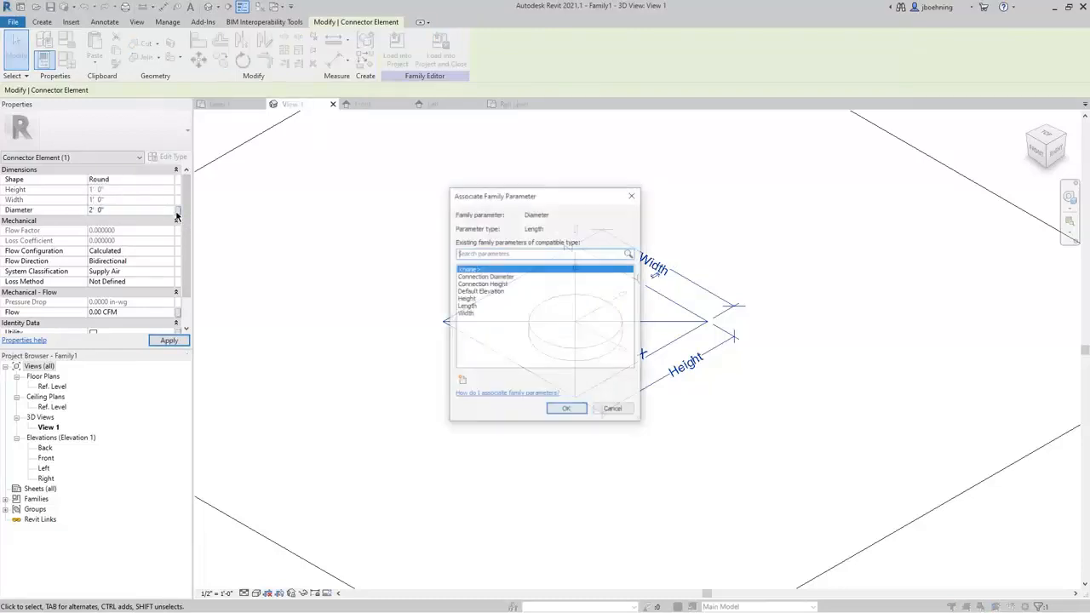
click(487, 277)
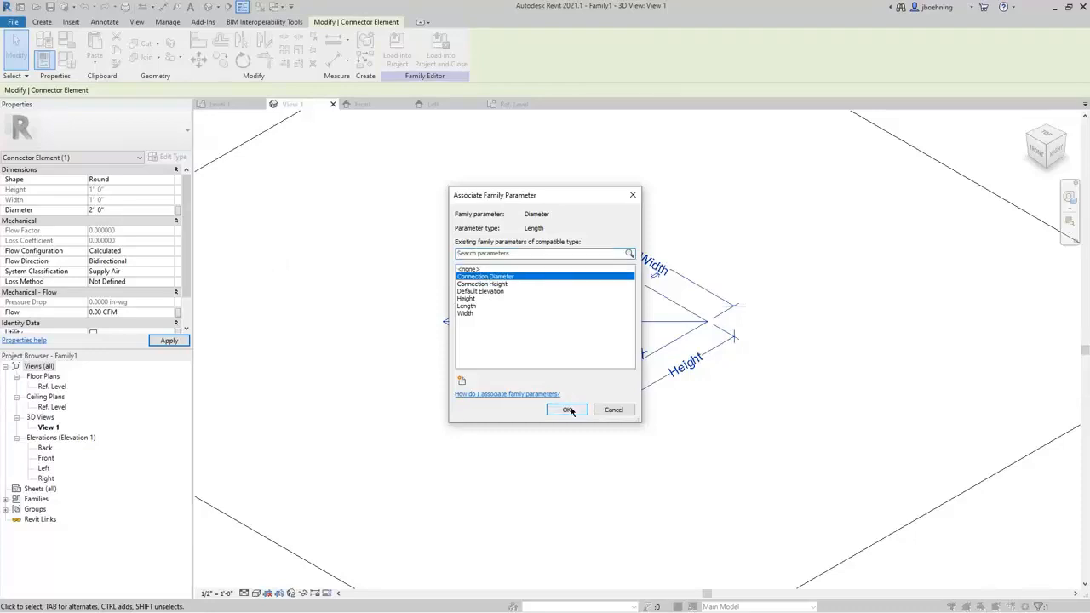
click(566, 410)
click(596, 422)
In the family types, set Height, Length and Width to 7' each and apply the values to the box
scroll(707, 400, down, 5)
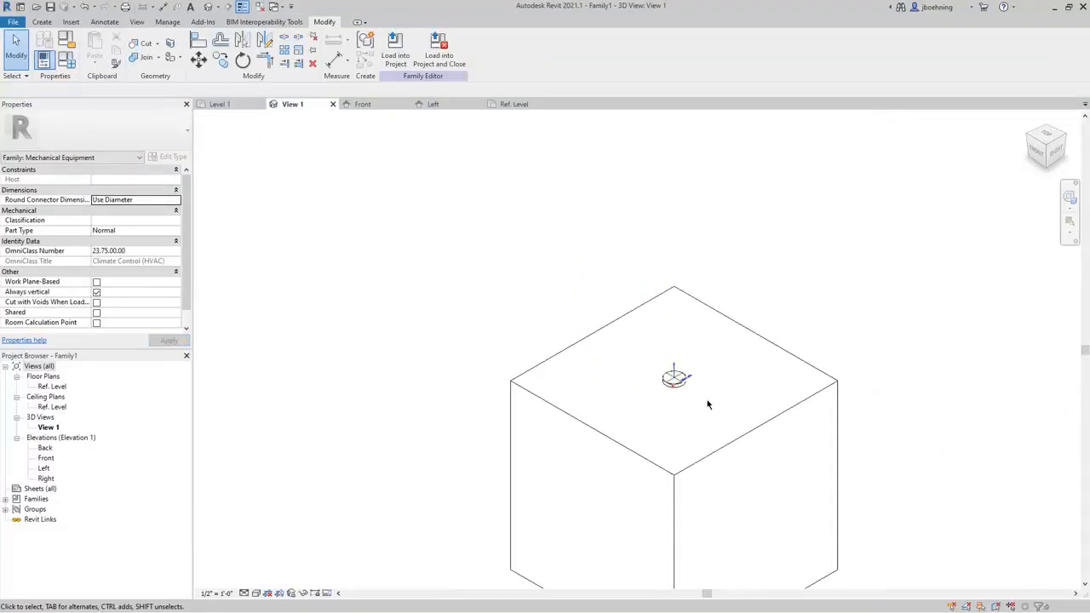
middle_drag(707, 404, 793, 314)
shift+middle_drag(705, 399, 679, 370)
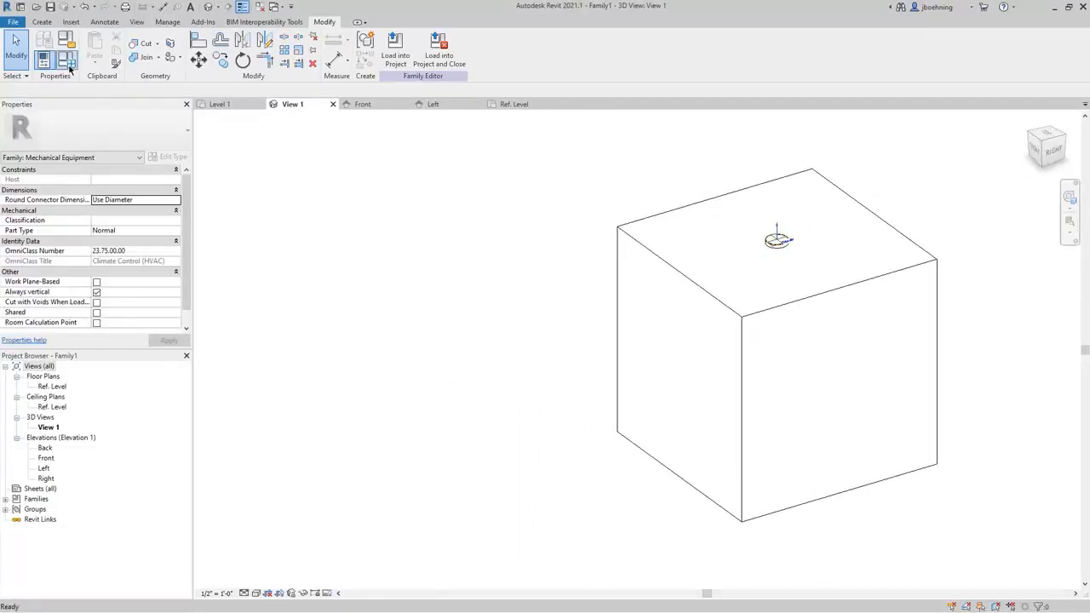
click(67, 60)
drag(552, 154, 417, 166)
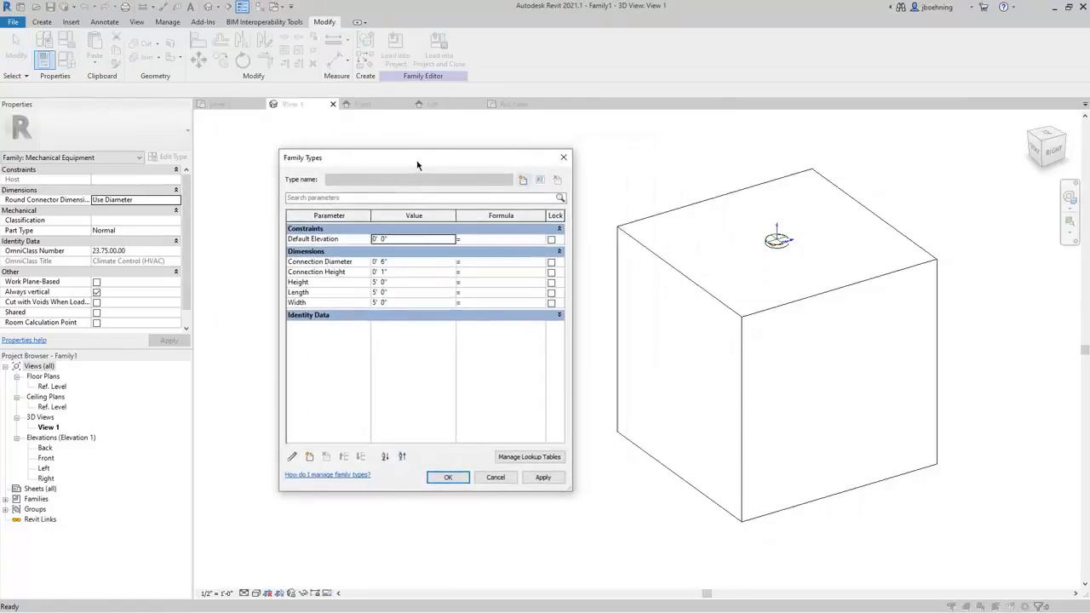
click(399, 282)
text(7)
click(406, 294)
text(7)
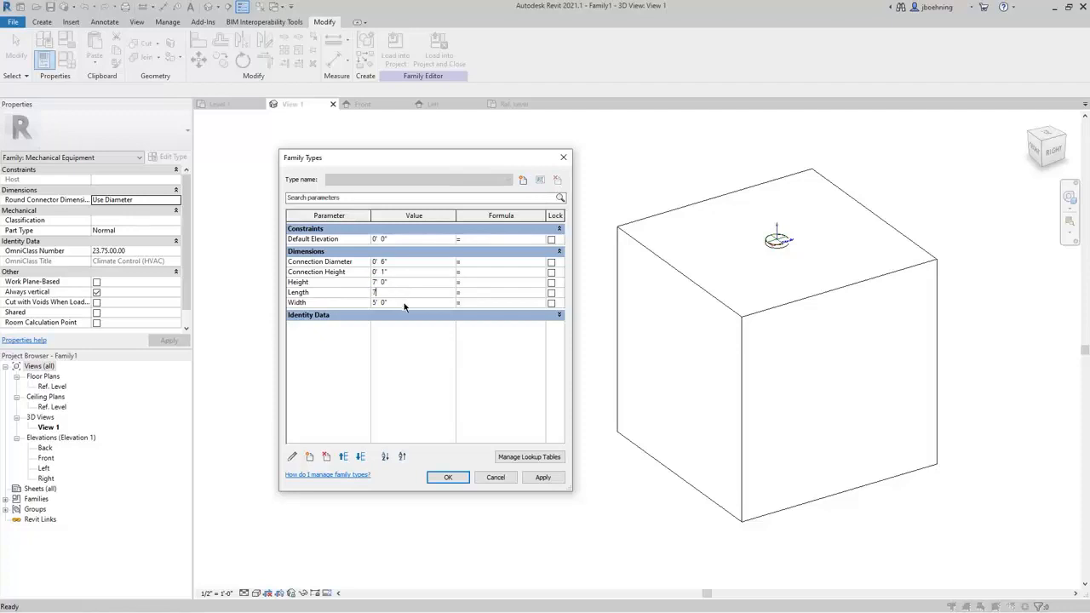
click(406, 304)
text(7)
click(535, 482)
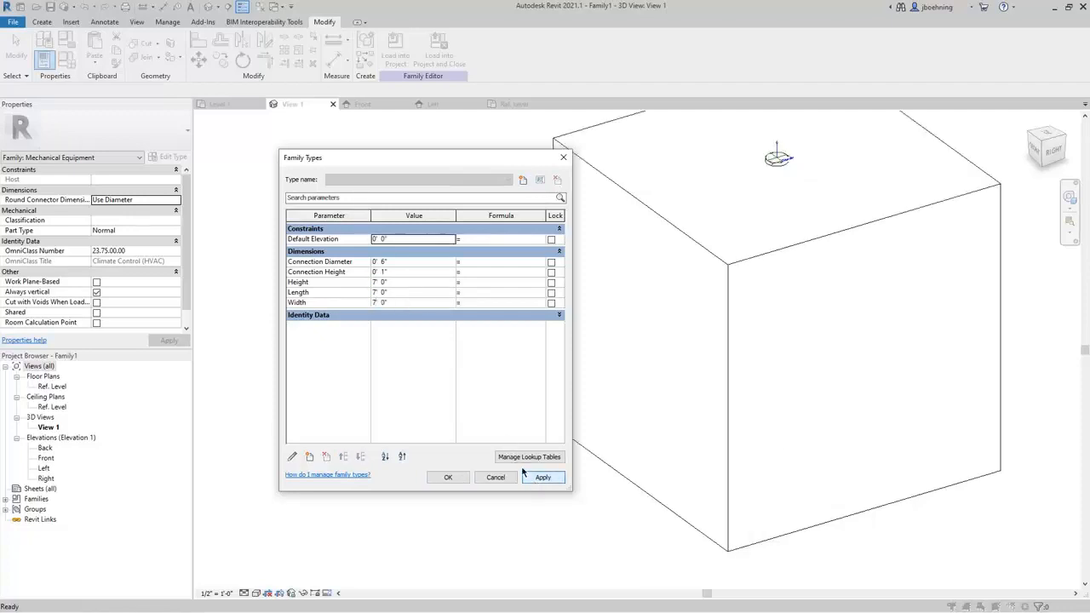
Set the Connection Diameter parameter to 1' and apply it to the model
click(404, 262)
text(1)
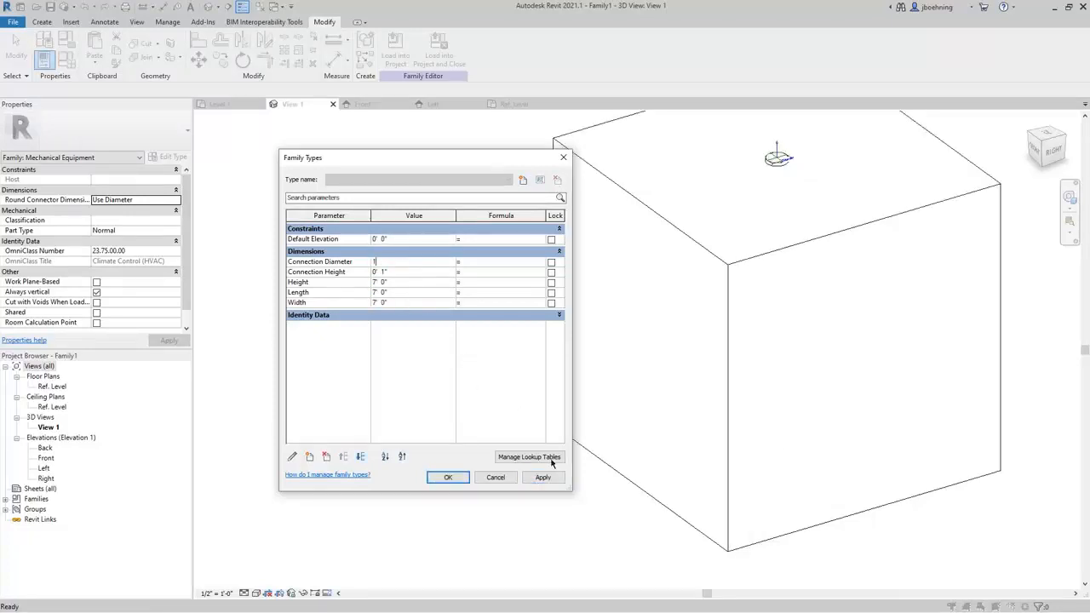
click(549, 478)
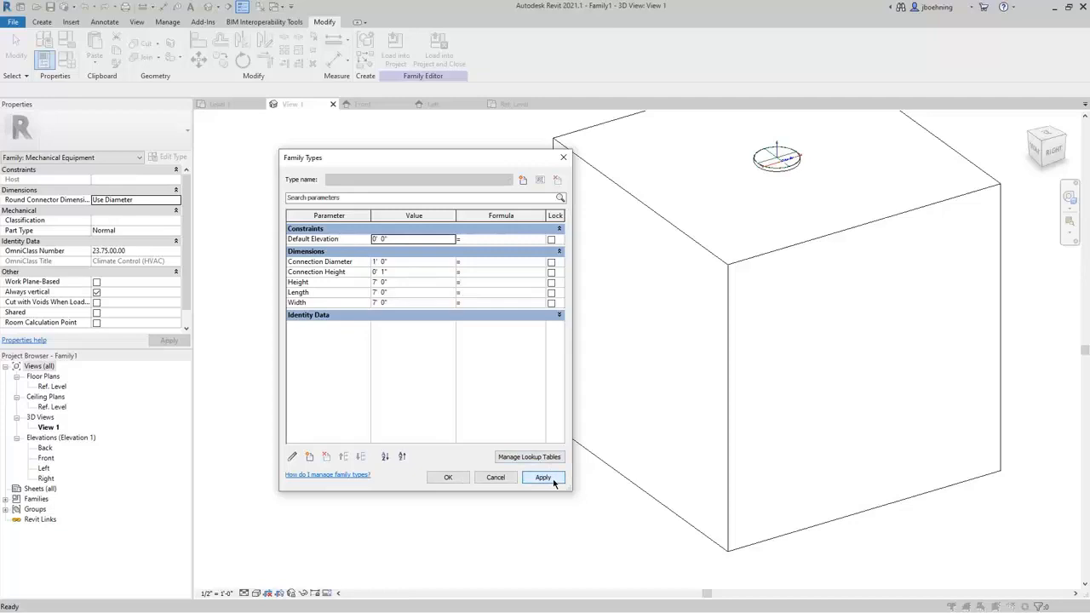
Set the Connection Diameter to 1' 2", accept the family types and inspect the resized family in 3D
click(393, 262)
text(1 2)
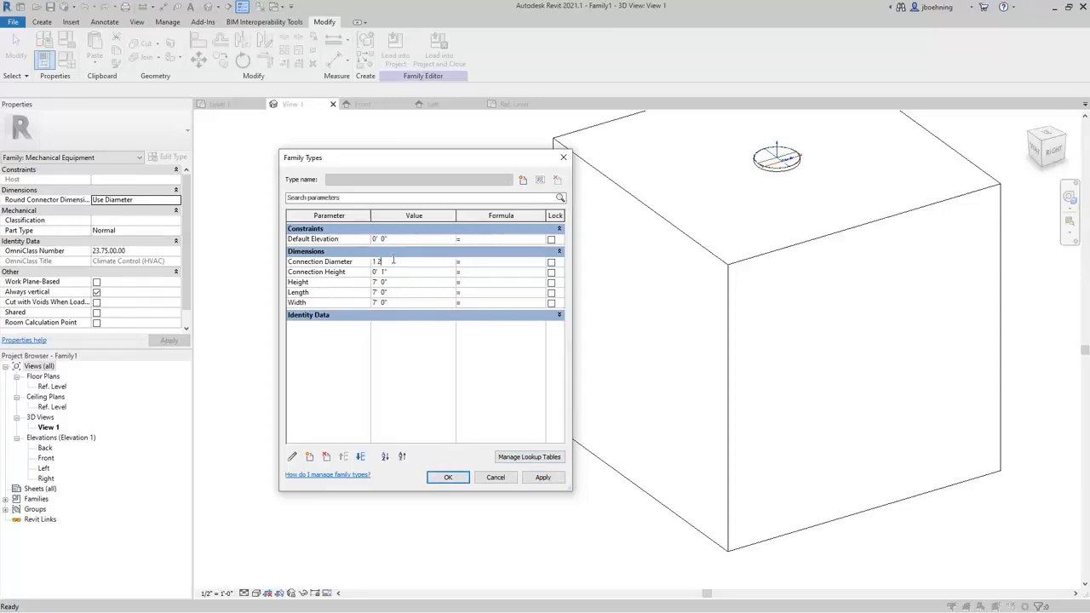
click(448, 477)
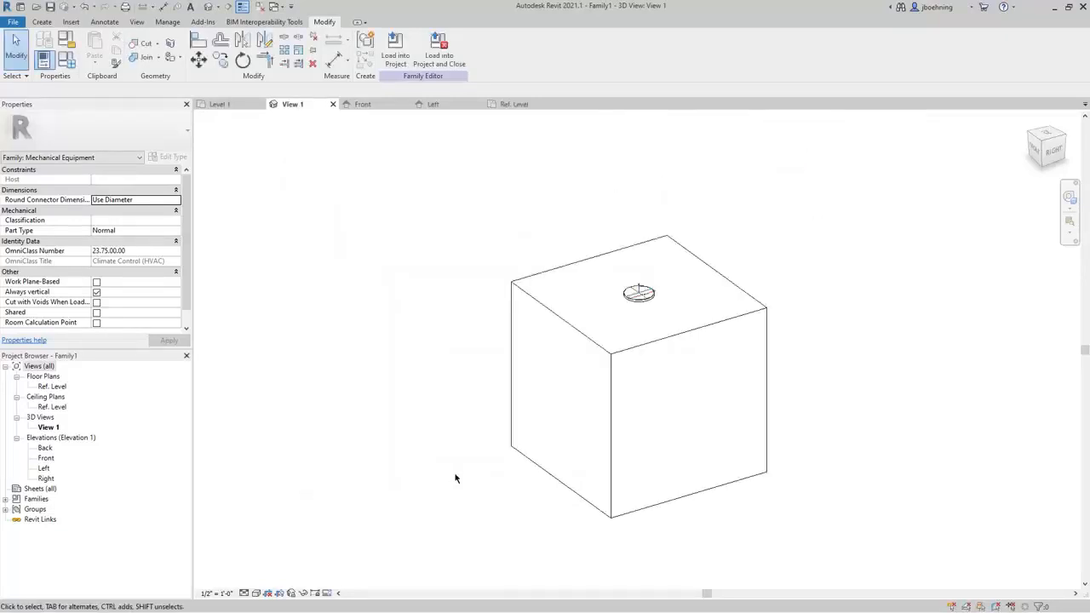
shift+middle_drag(452, 452, 503, 462)
scroll(517, 470, up, 3)
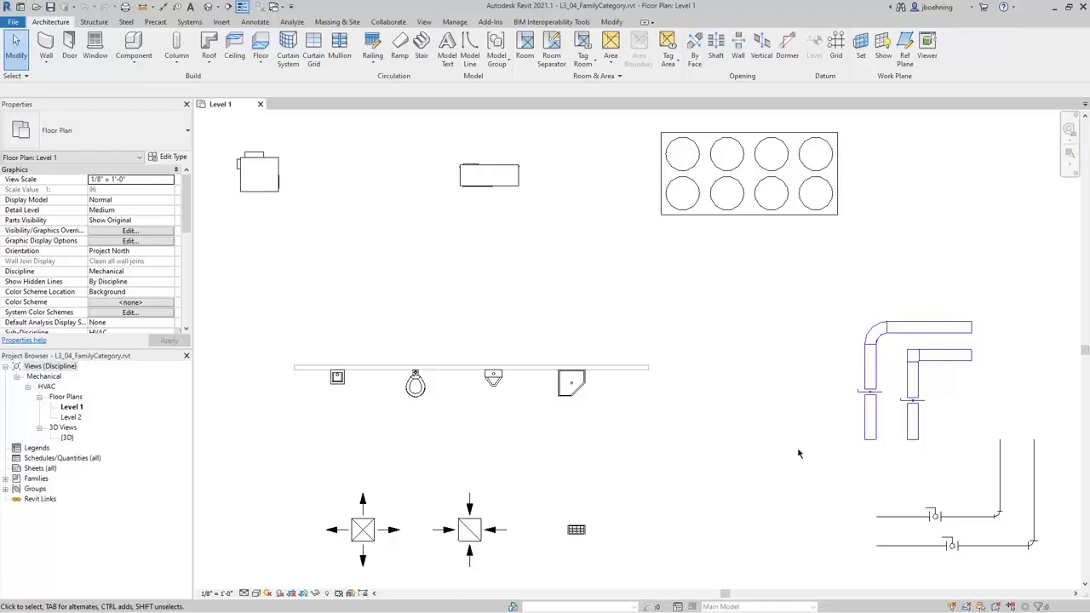
Open the family of the 6" ball valve in the Level 1 plan and review its category and Part Type without changing them
click(934, 515)
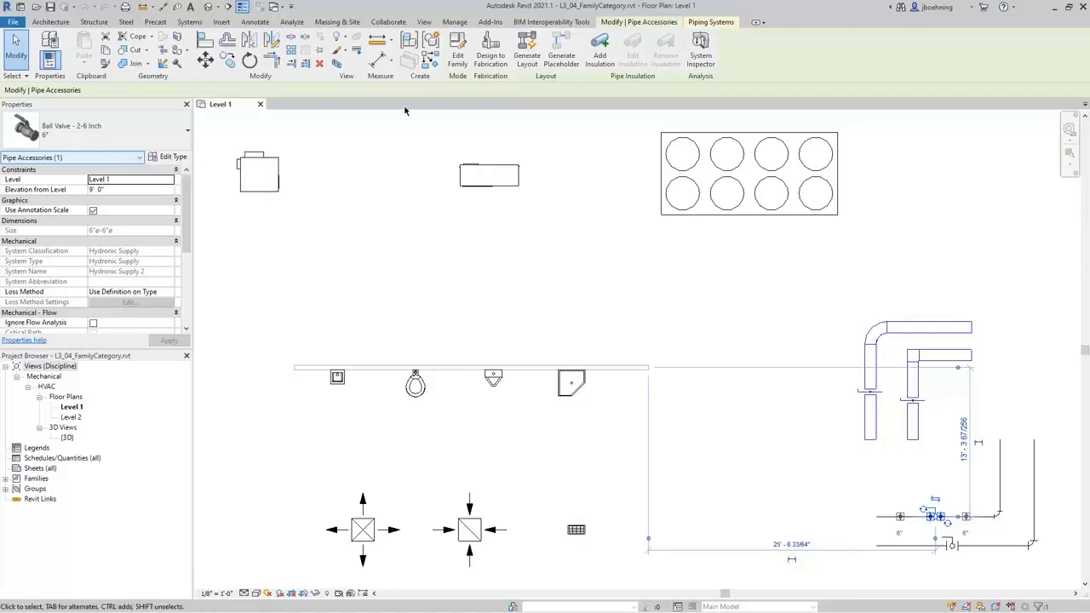
click(453, 72)
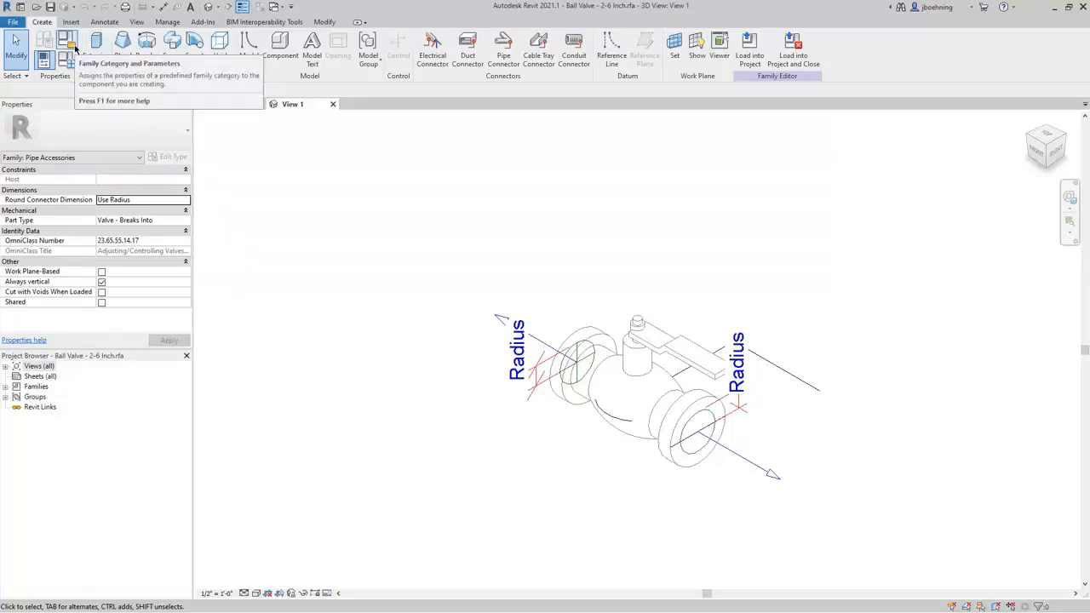
click(75, 49)
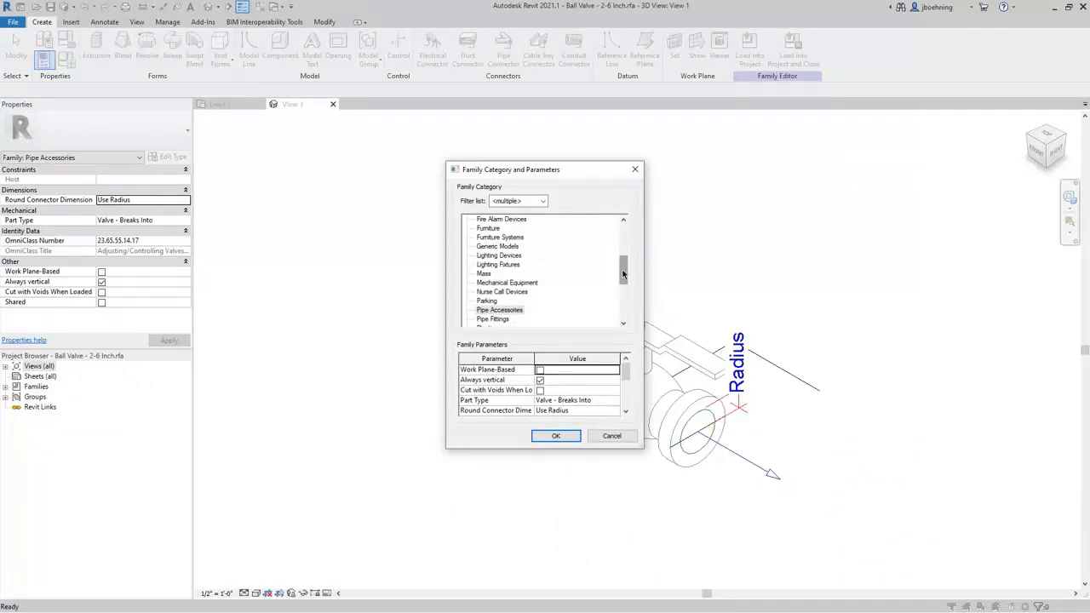
drag(623, 274, 623, 284)
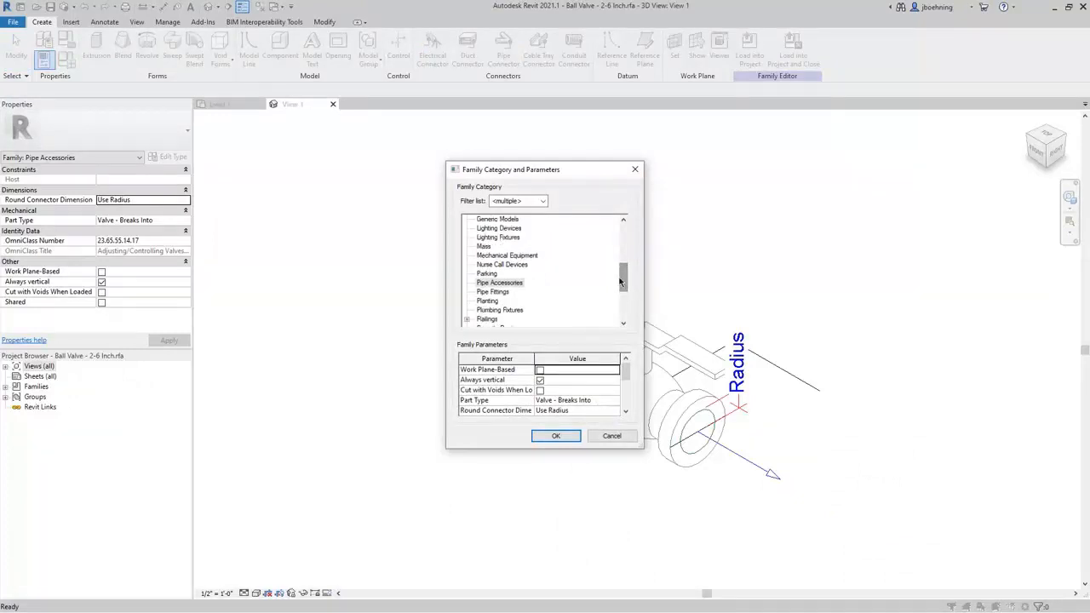
click(517, 283)
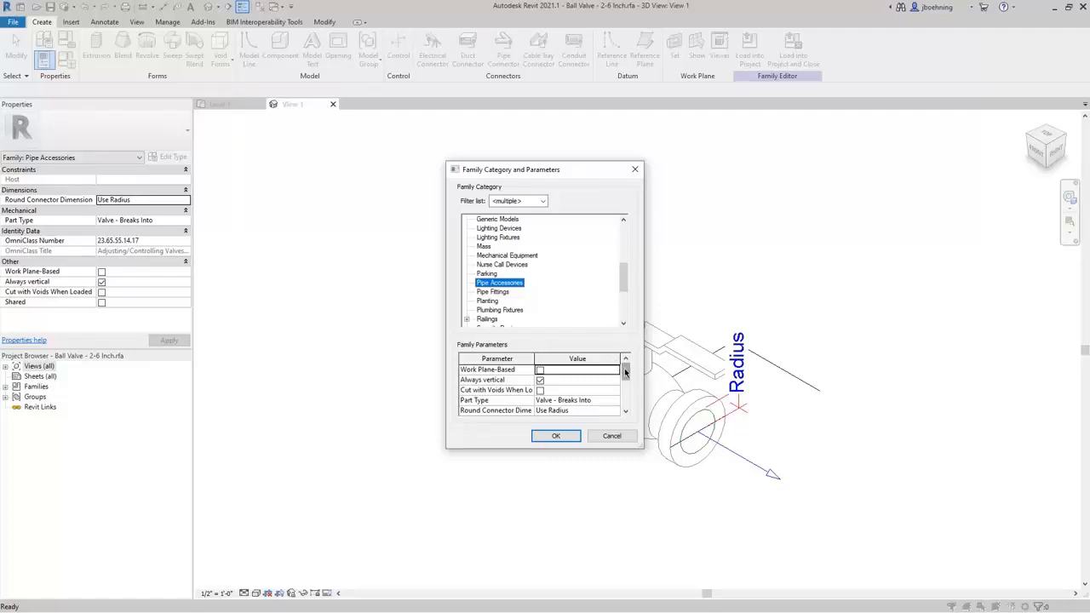
drag(625, 372, 625, 381)
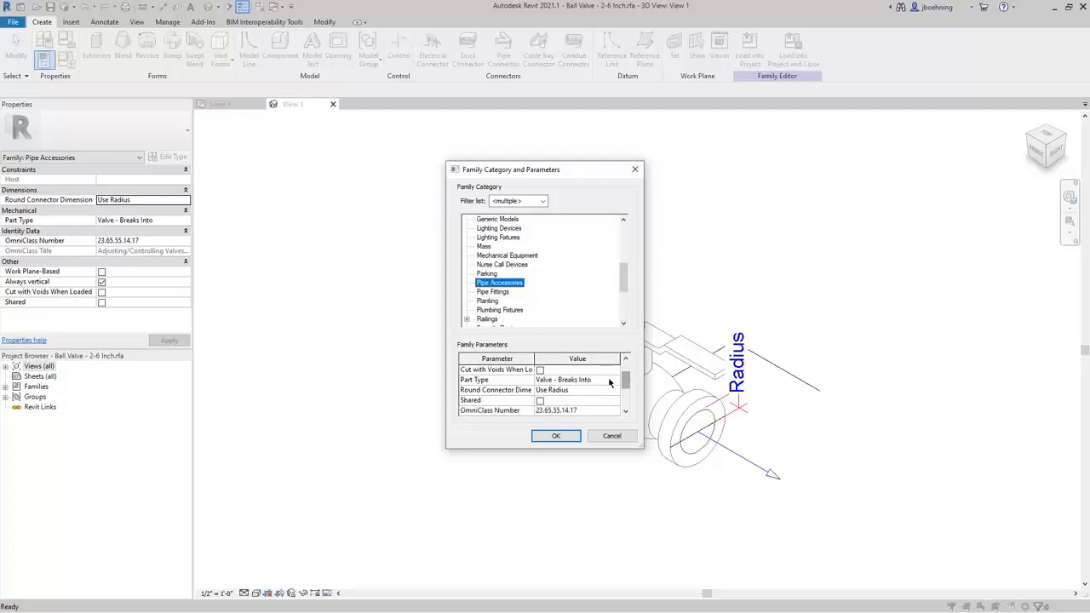
click(544, 376)
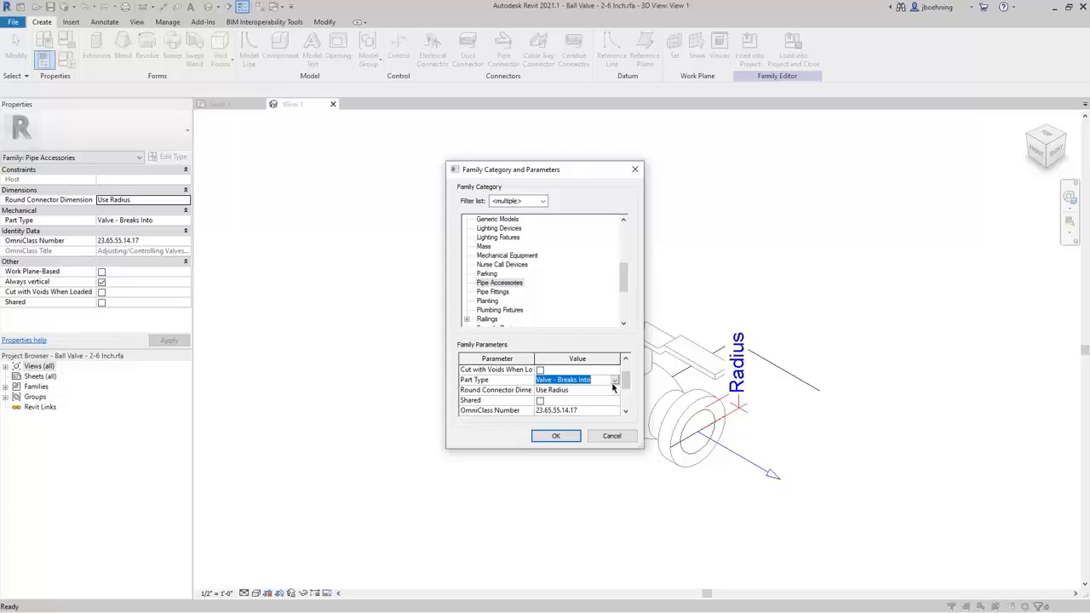
click(612, 435)
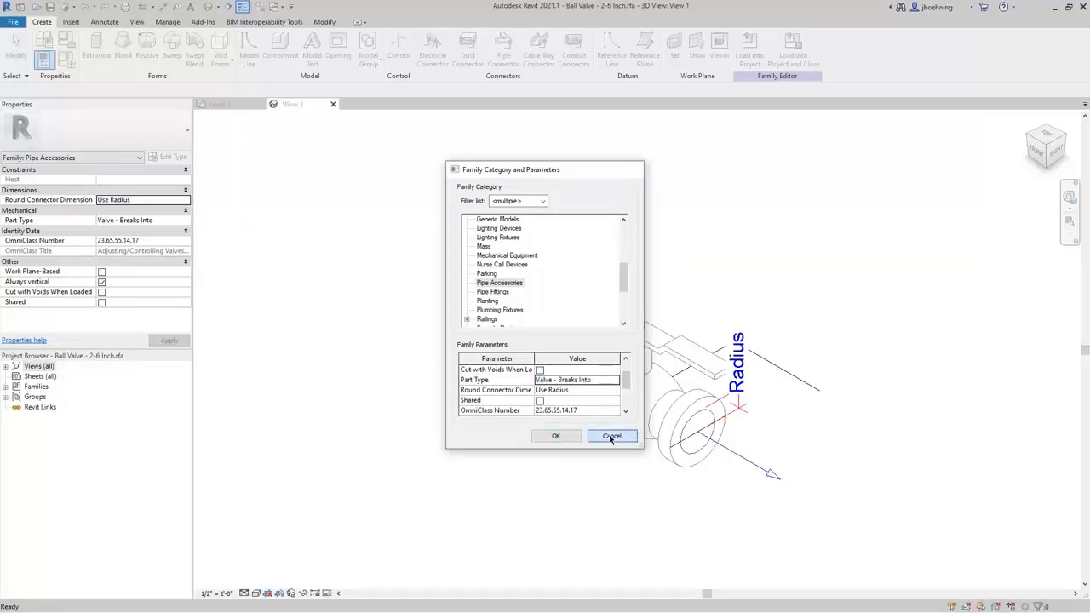
Review the Part Type options available for the ball valve family without changing the setting
click(162, 222)
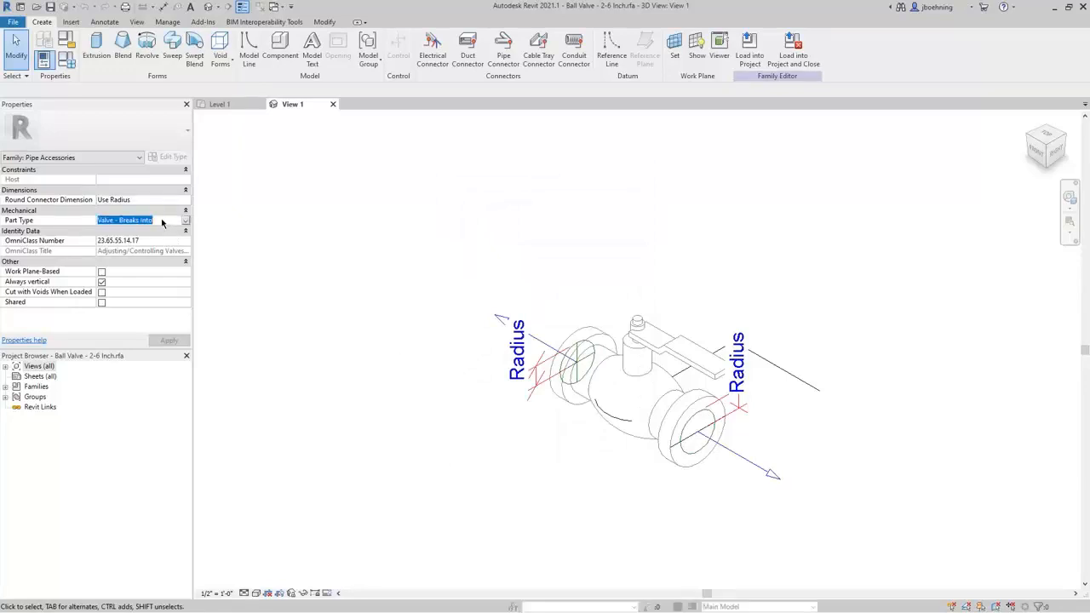
click(185, 221)
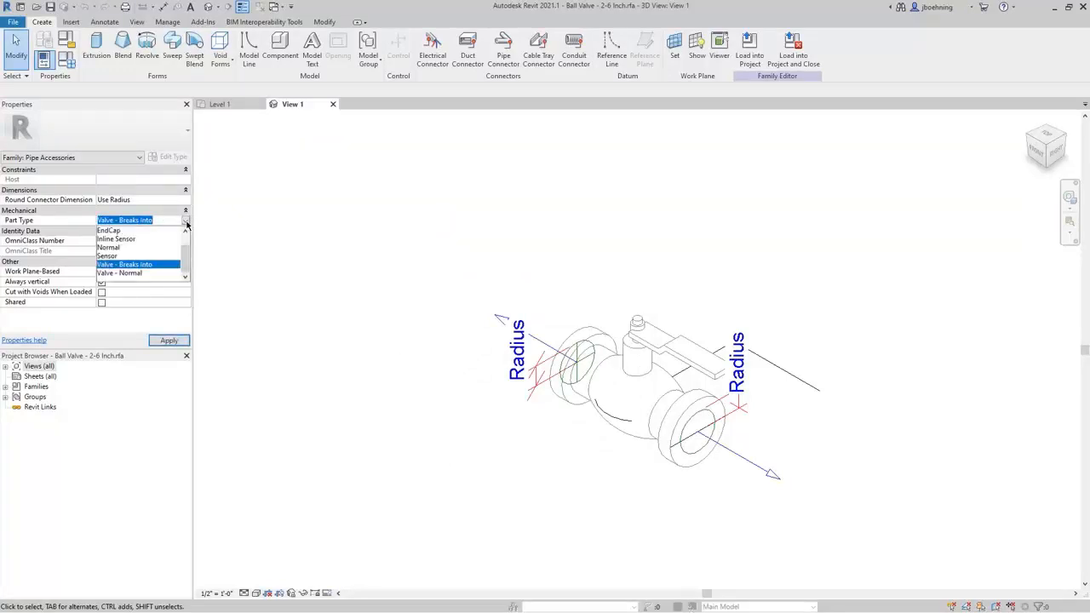
mouse_move(185, 264)
mouse_down()
mouse_move(184, 254)
mouse_move(186, 272)
mouse_up()
mouse_move(186, 268)
mouse_down()
mouse_move(187, 257)
mouse_move(187, 277)
mouse_up()
drag(185, 262, 187, 244)
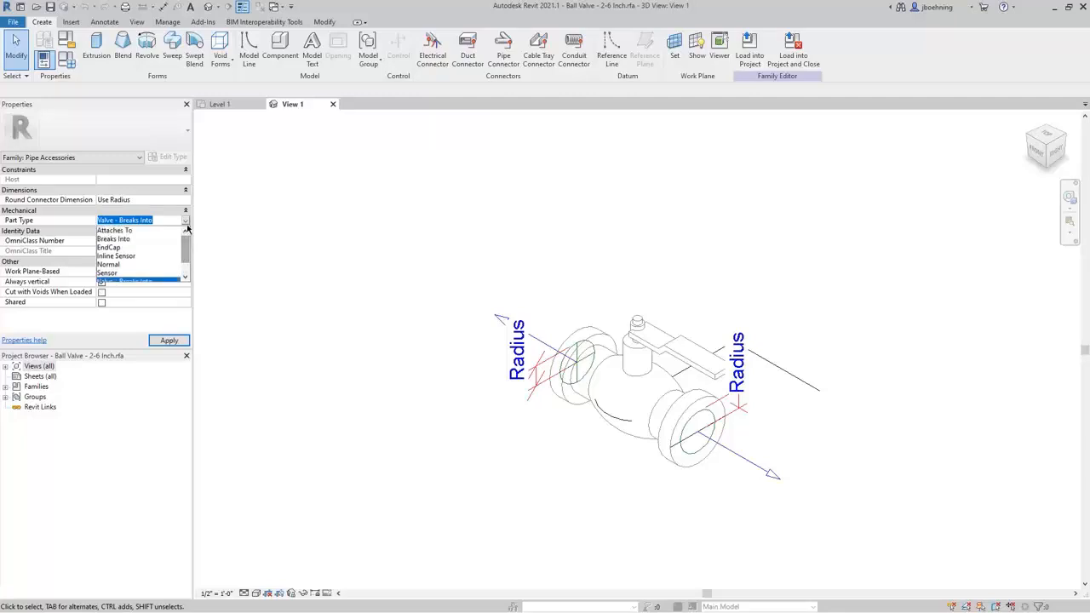
click(186, 222)
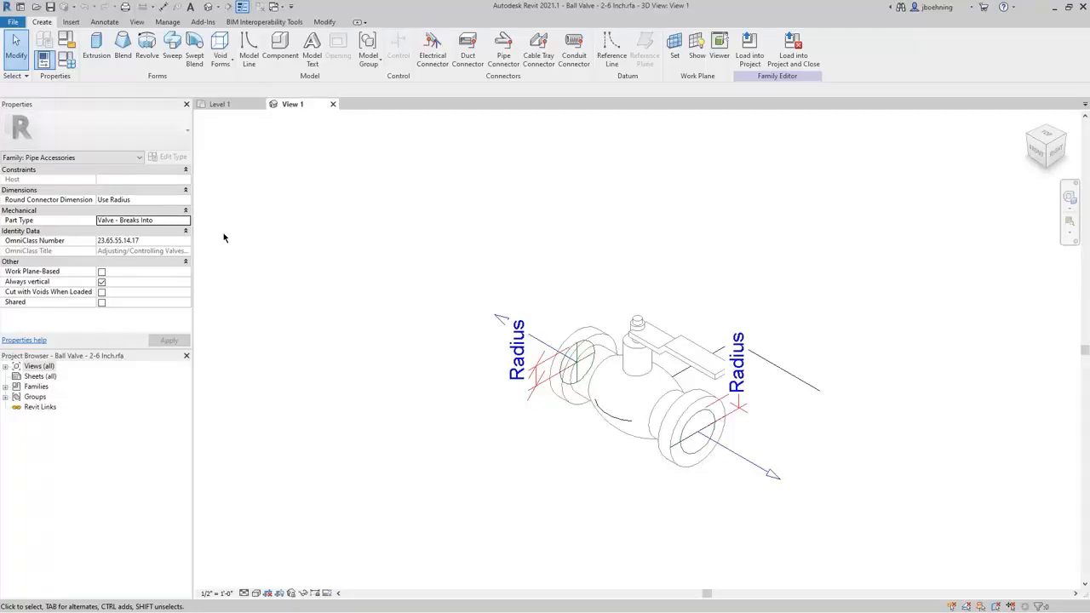
From the Level 1 plan, open the family of the rectangular fire damper in the radius-elbow duct run and review its Part Type options
click(227, 105)
scroll(881, 388, up, 5)
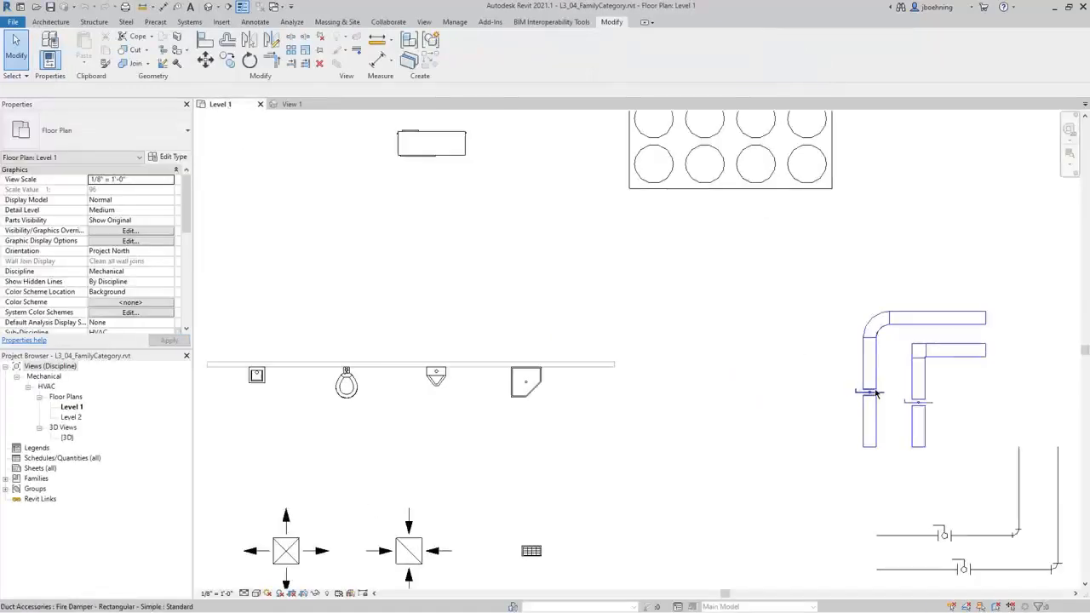
click(882, 395)
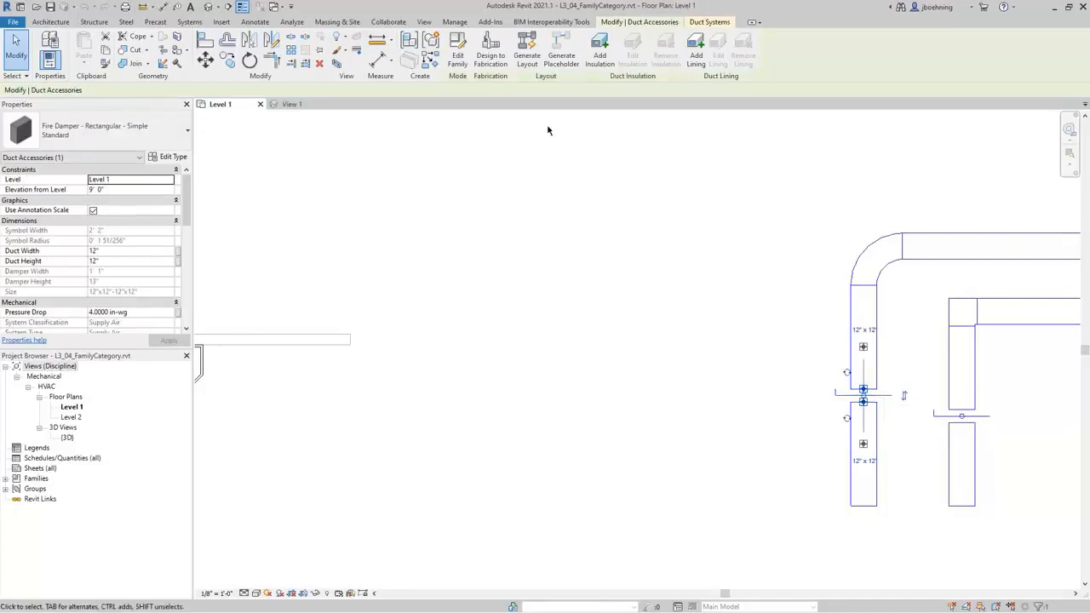
click(460, 65)
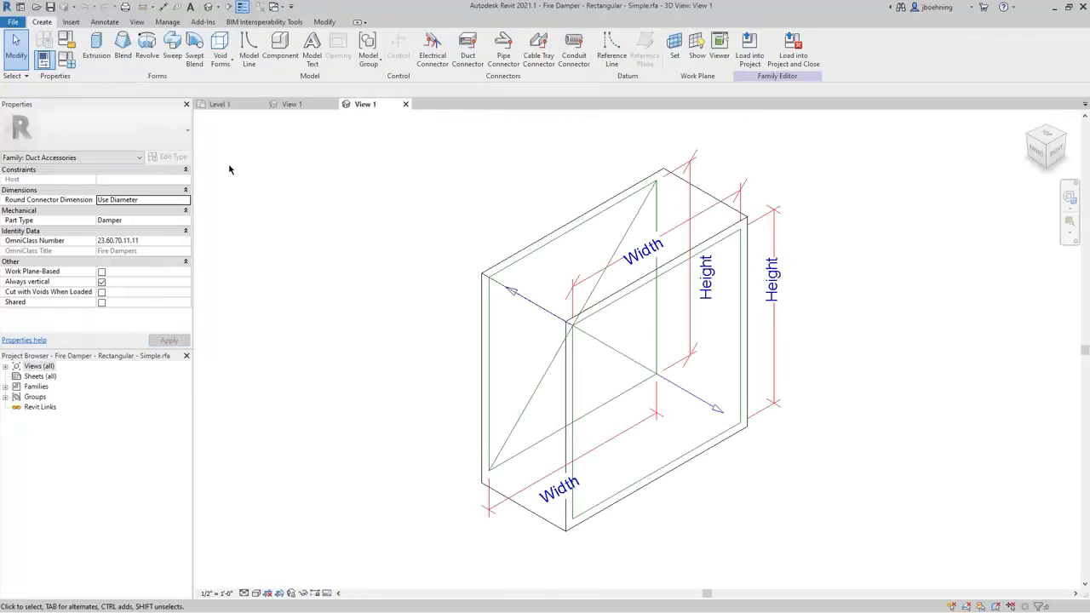
click(136, 224)
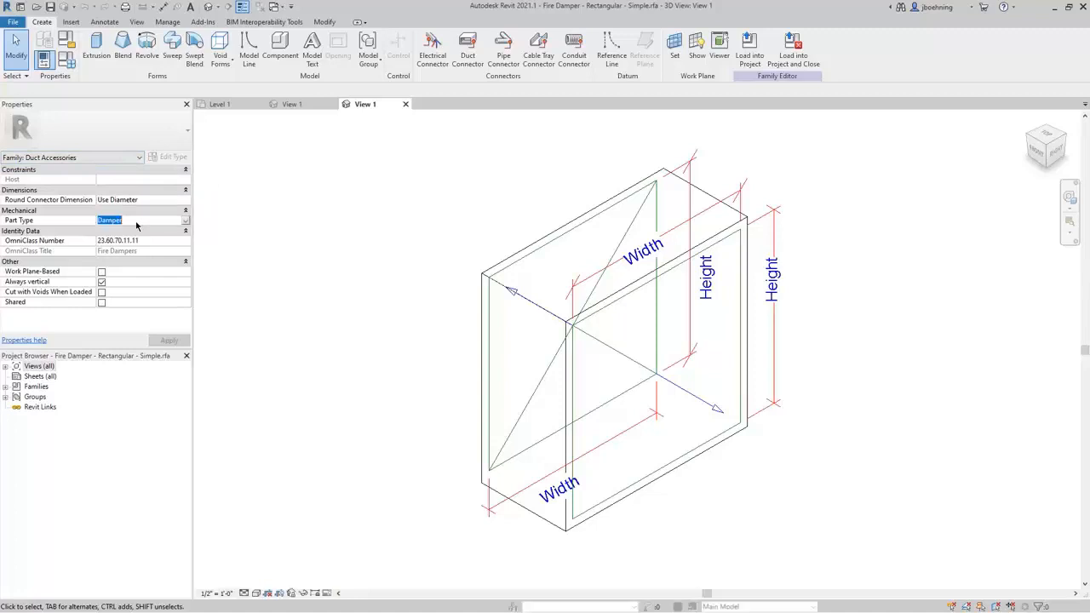
click(185, 222)
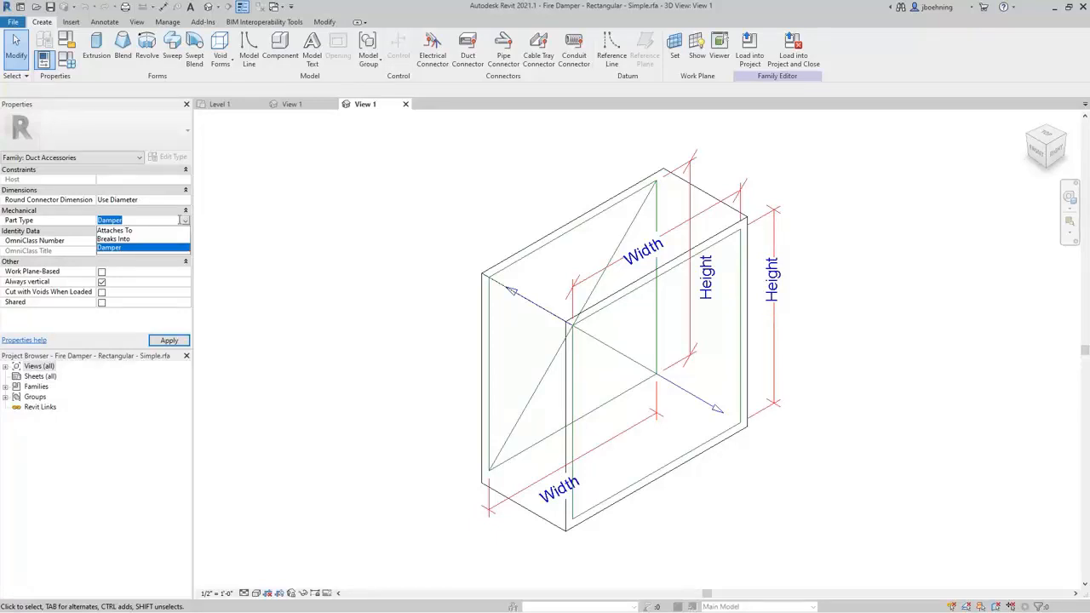
click(186, 223)
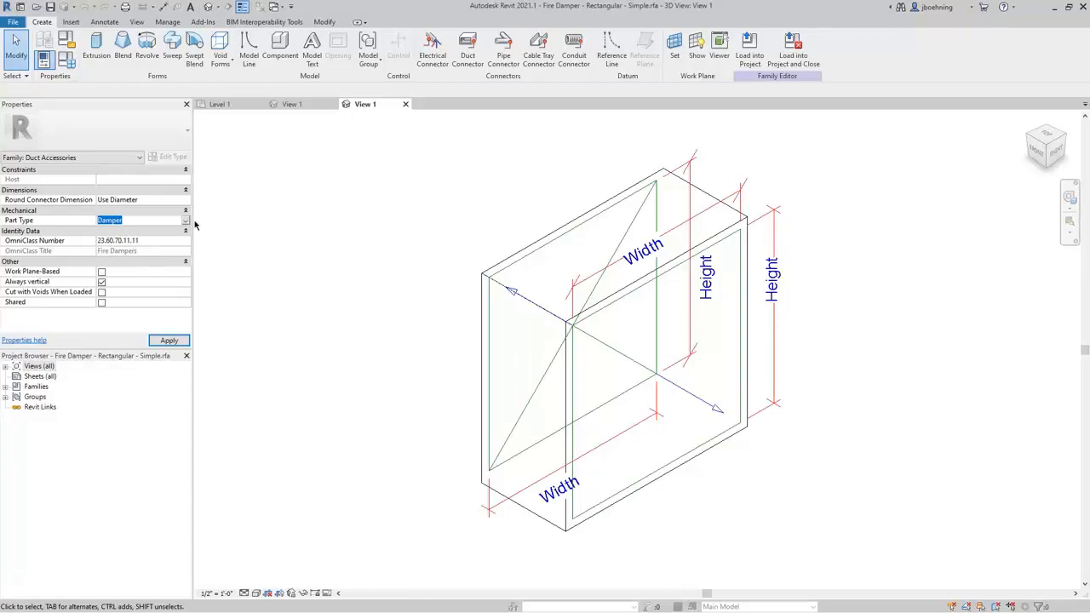
In the Level 1 plan, place another matching rectangular fire damper in the horizontal duct of the mitered-elbow run
click(219, 105)
middle_drag(671, 282, 333, 277)
scroll(445, 358, up, 2)
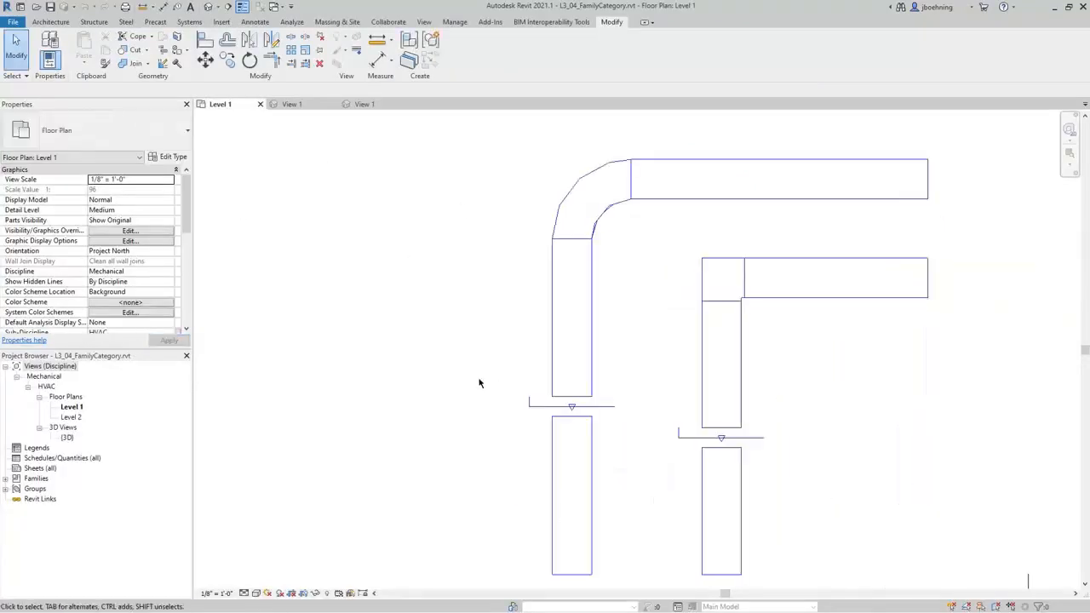
click(528, 403)
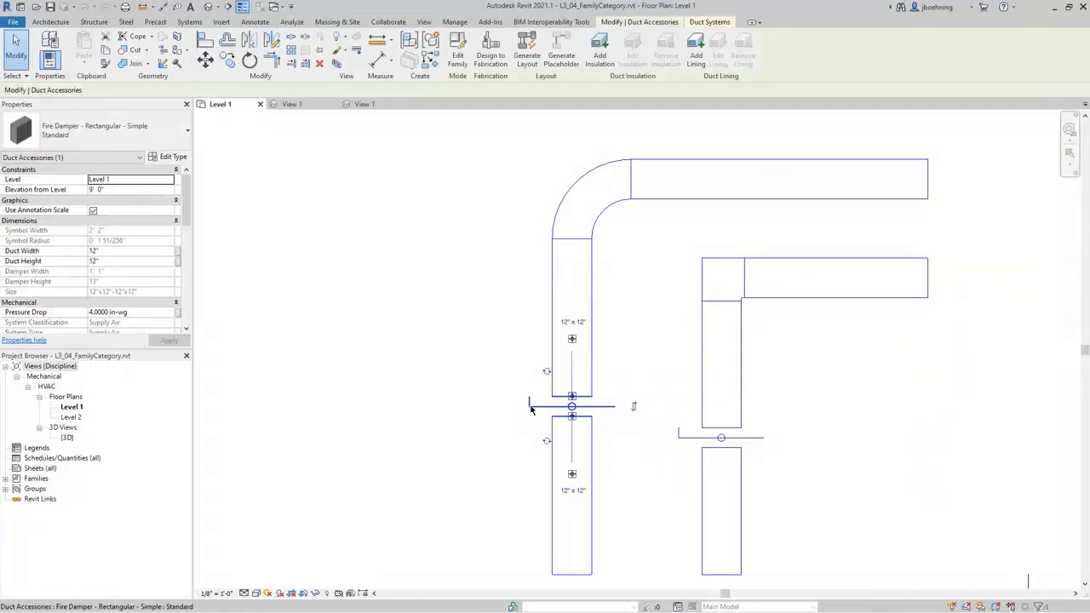
click(430, 63)
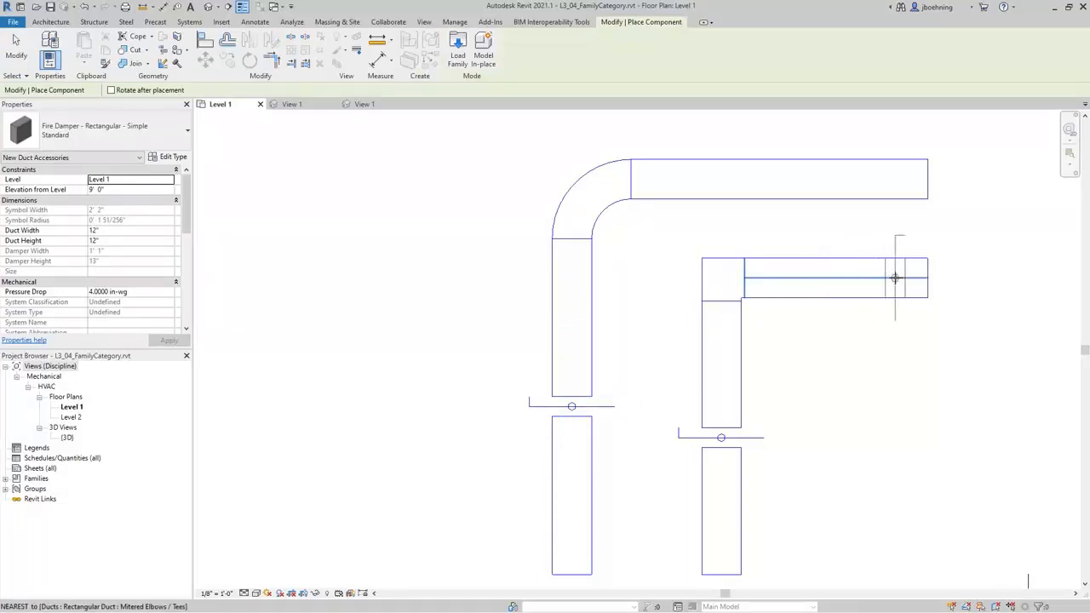
middle_drag(888, 275, 817, 307)
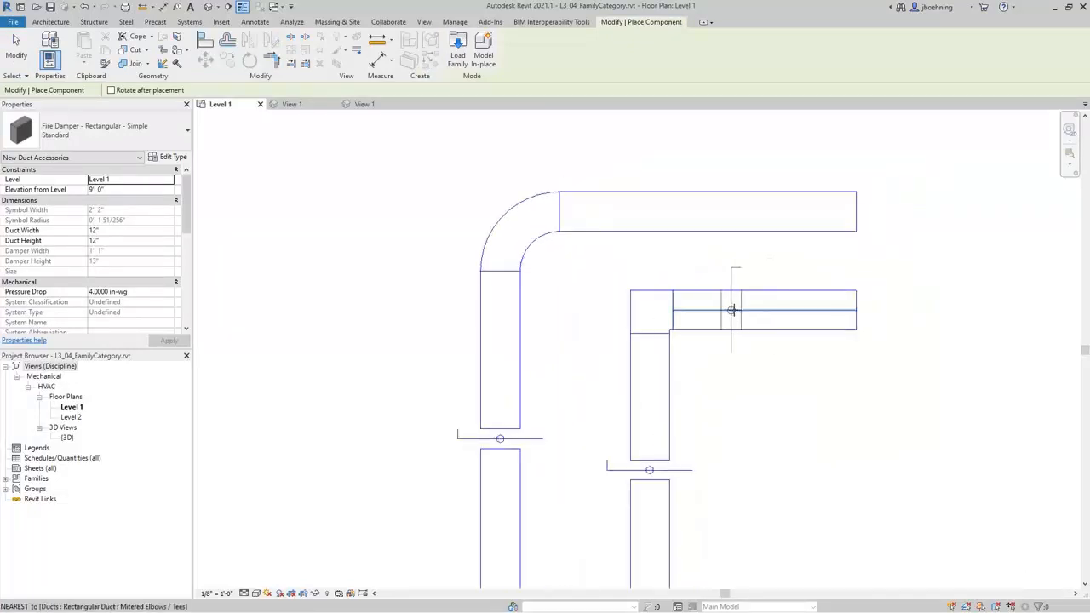
click(797, 310)
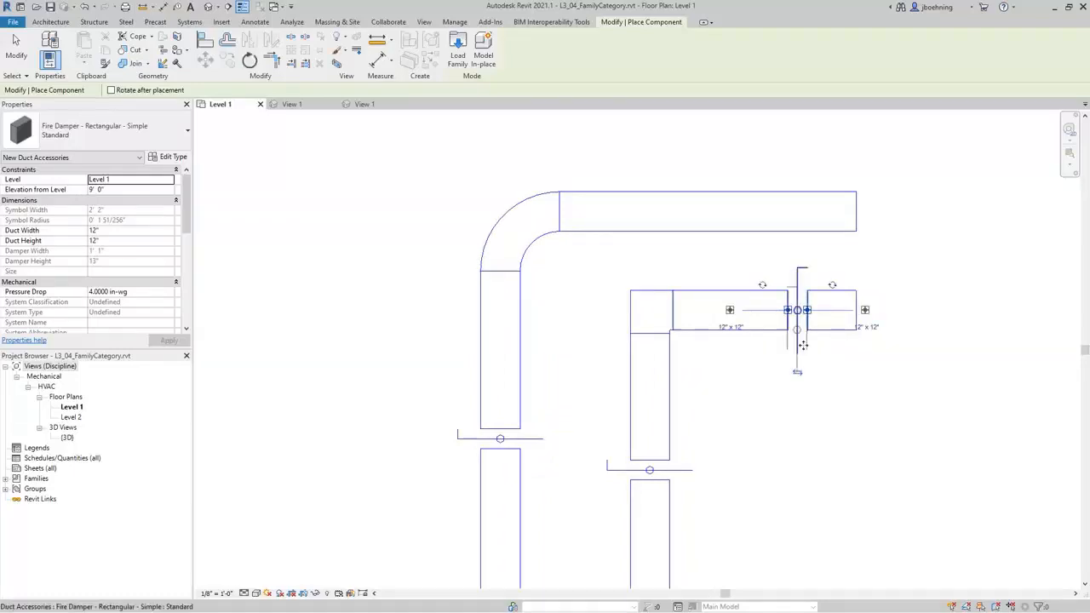
scroll(802, 345, up, 2)
click(15, 47)
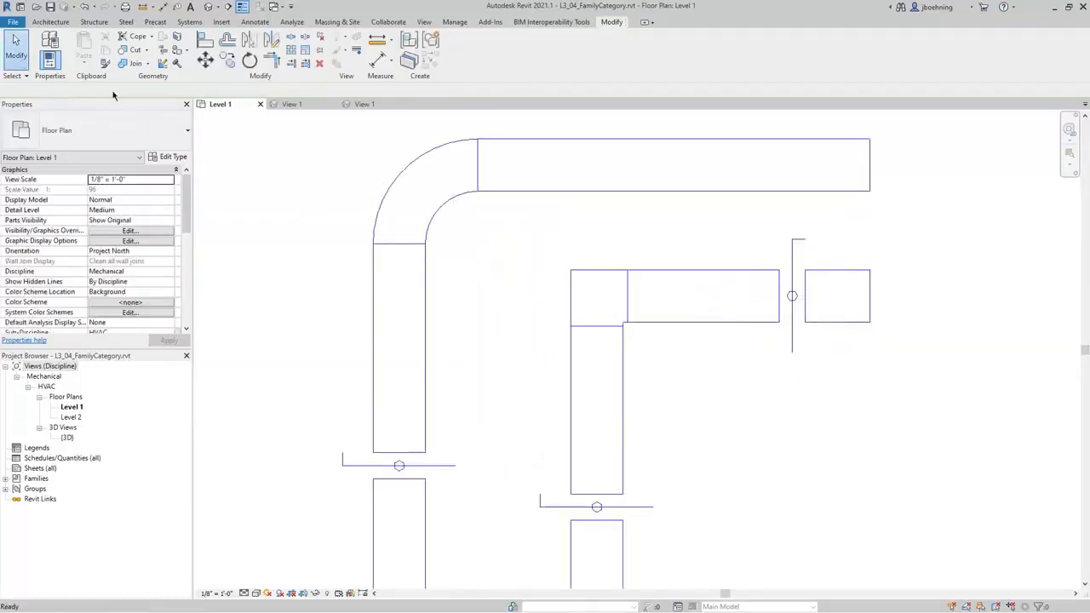
Examine how the new fire damper divides the mitered-elbow run's horizontal duct by selecting the segments and the damper
click(771, 278)
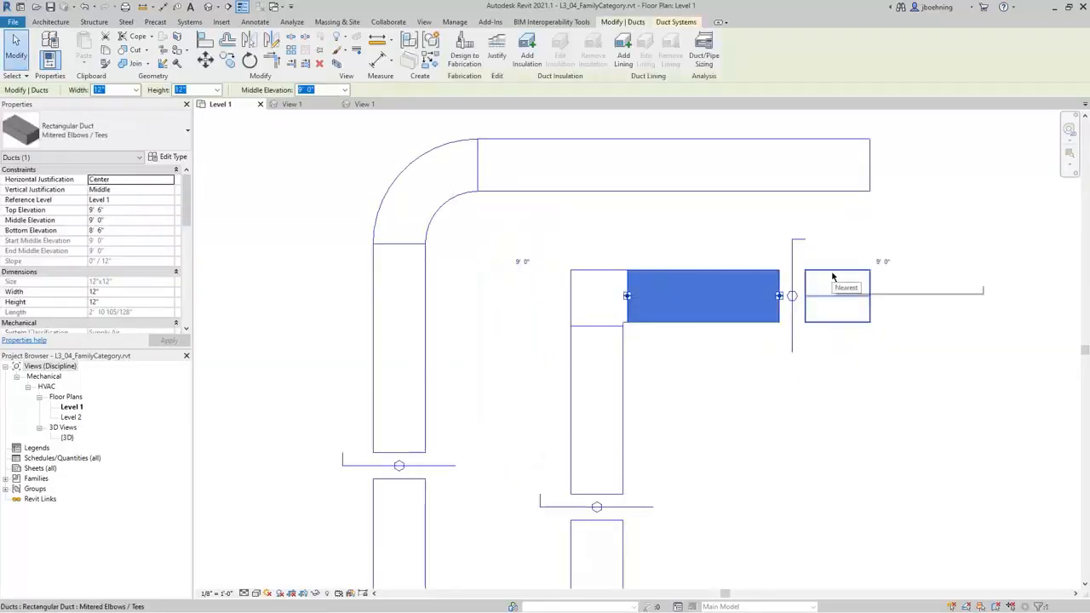
click(833, 276)
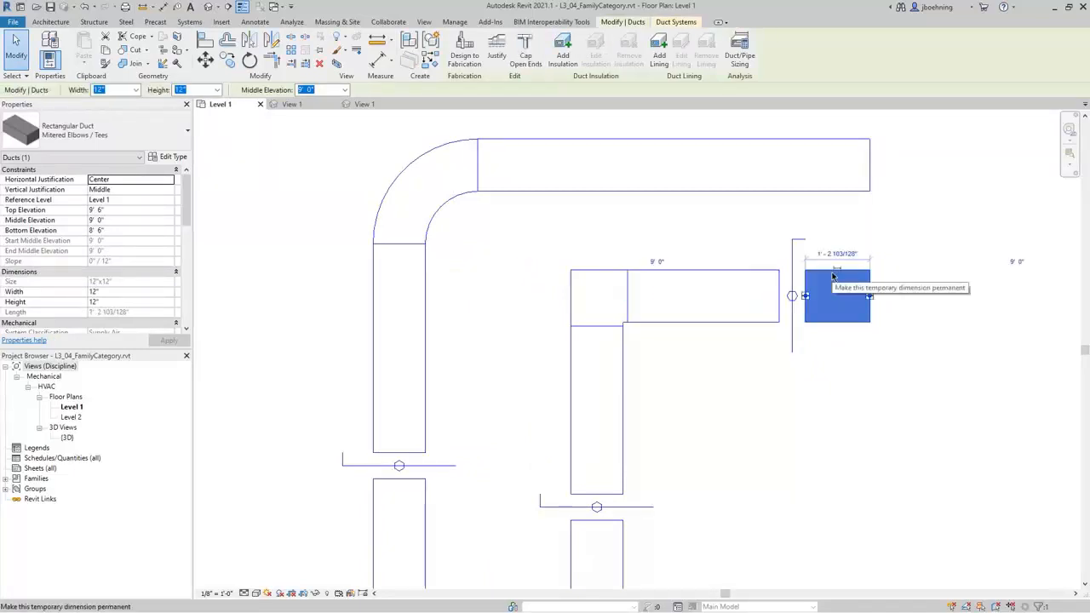
click(723, 277)
click(792, 331)
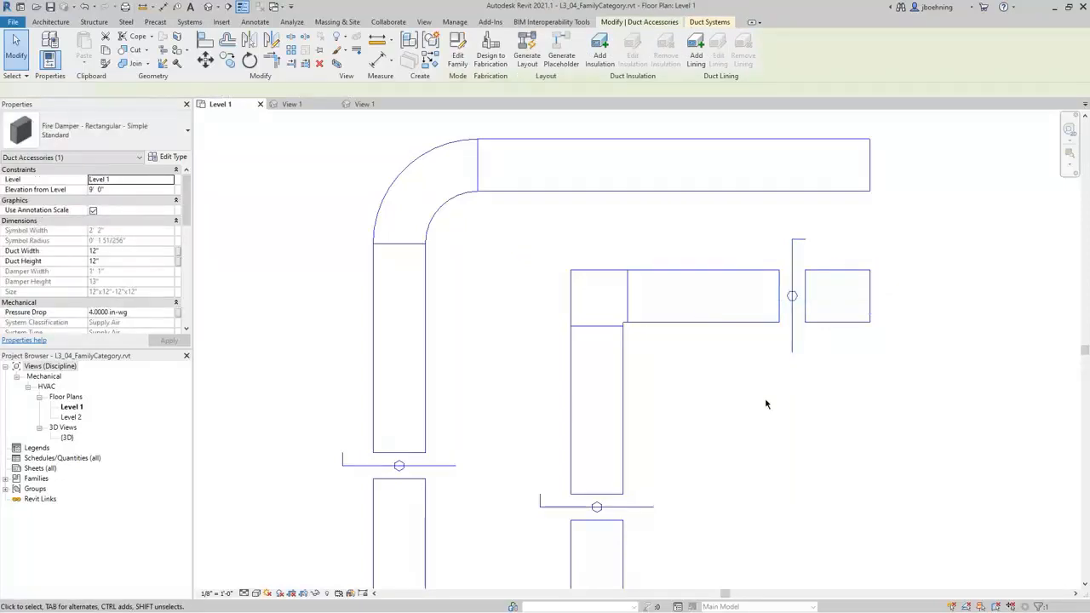
click(727, 405)
scroll(725, 403, down, 3)
Set the fire damper family's Part Type to Attaches To and load the family into the project
click(378, 105)
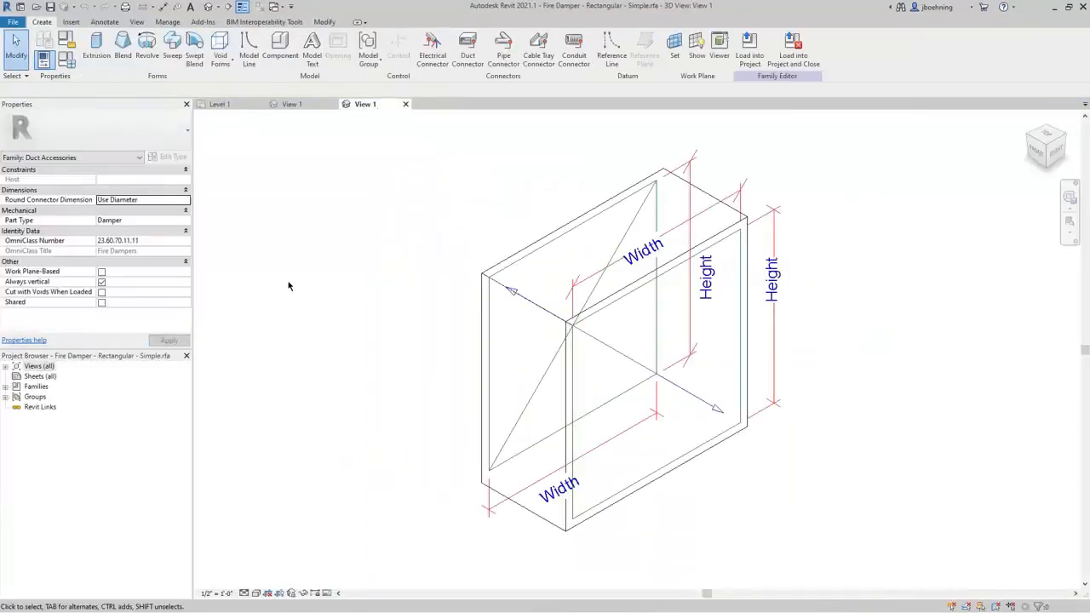
click(154, 222)
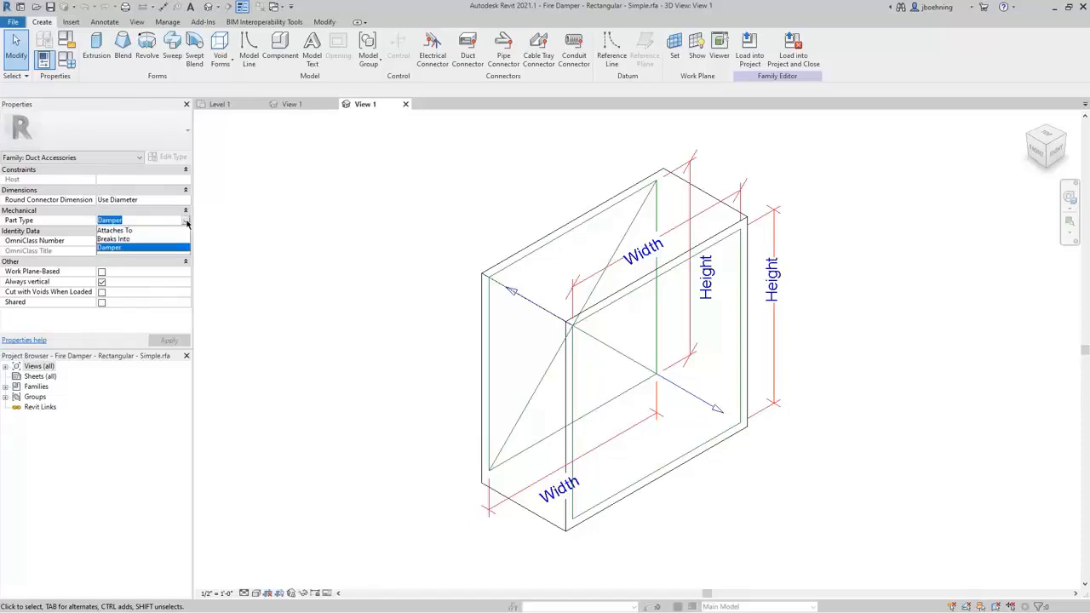
click(126, 231)
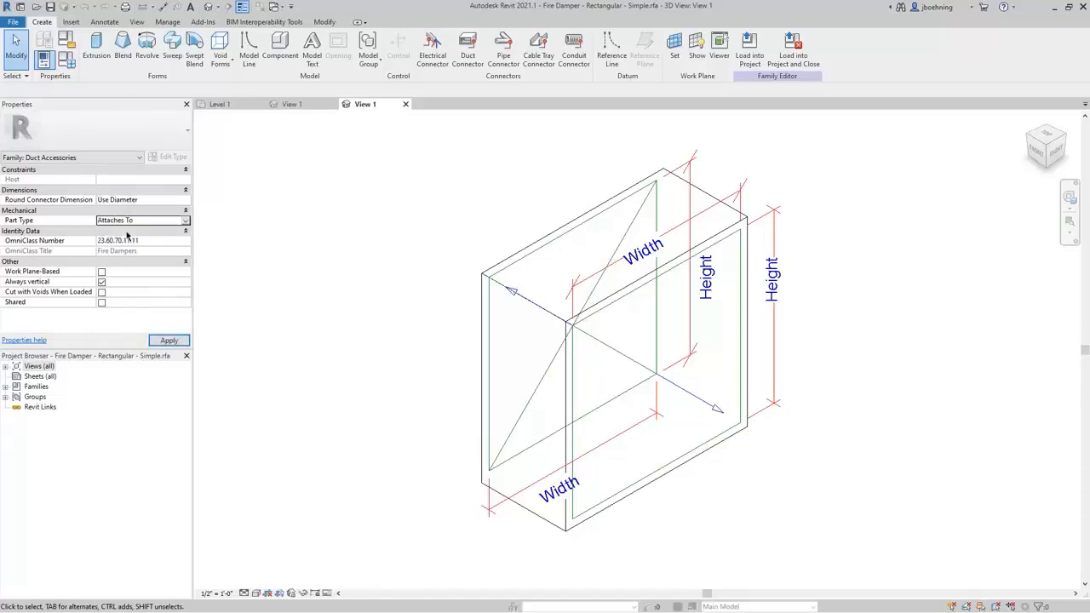
click(749, 49)
click(525, 399)
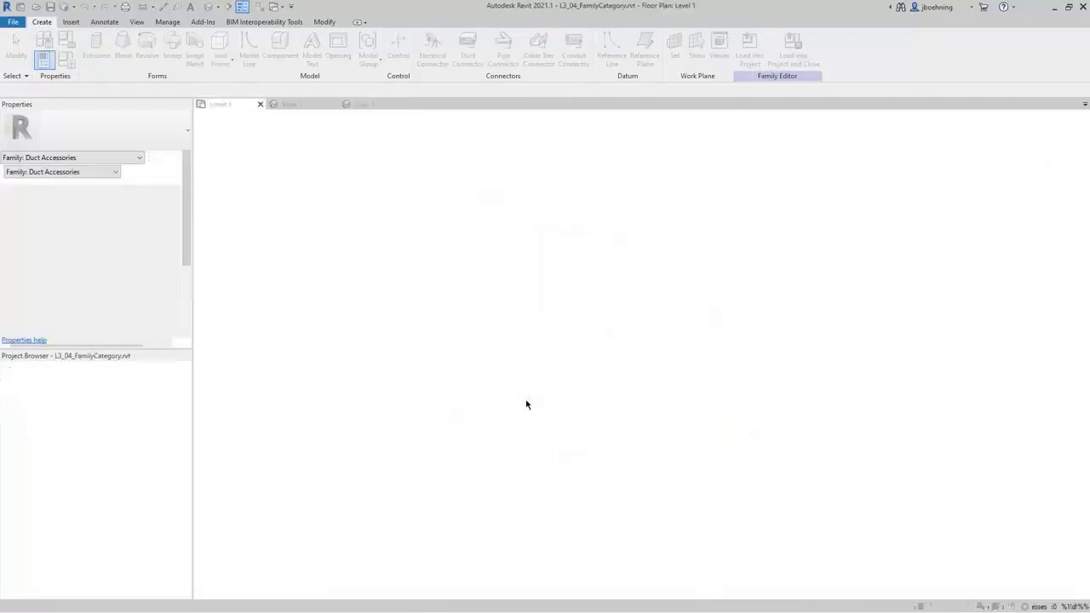
click(523, 285)
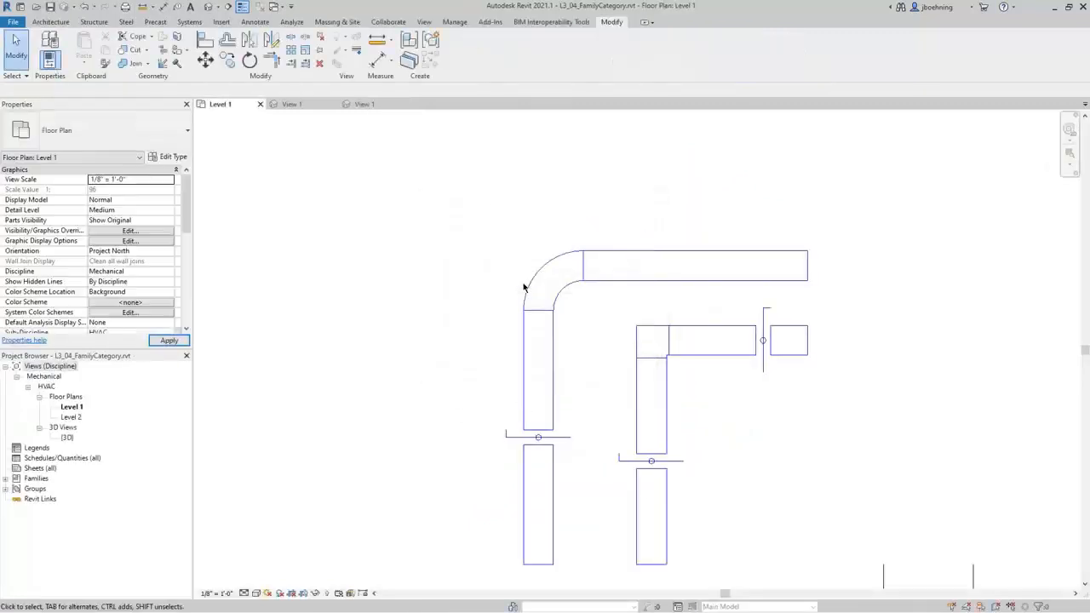
Place another matching fire damper from the reloaded family on the horizontal duct of the radius-elbow run
click(762, 317)
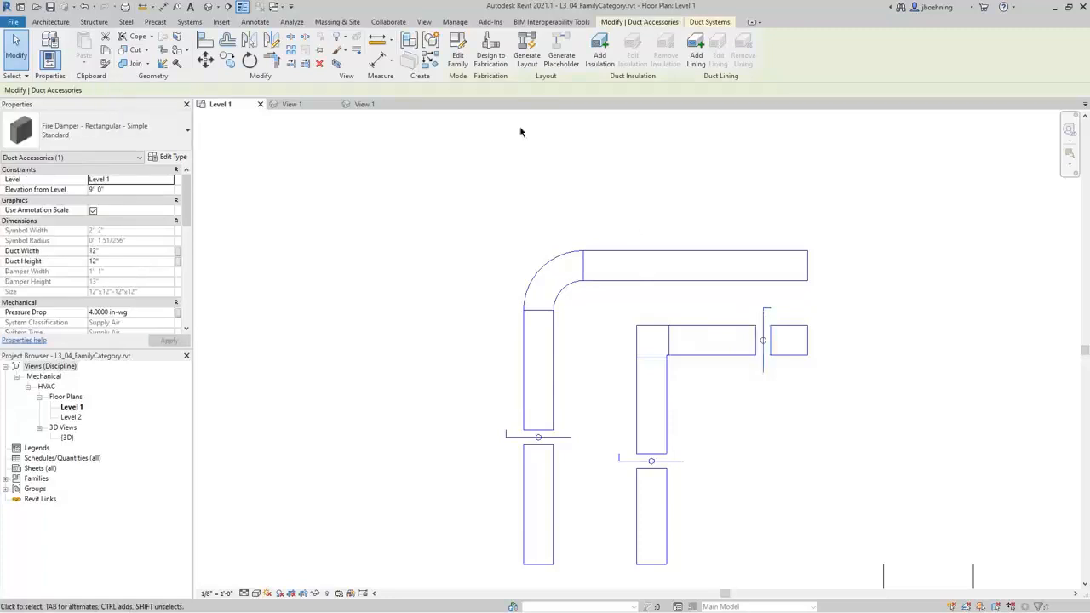
click(432, 67)
middle_drag(565, 179, 486, 217)
scroll(582, 309, up, 2)
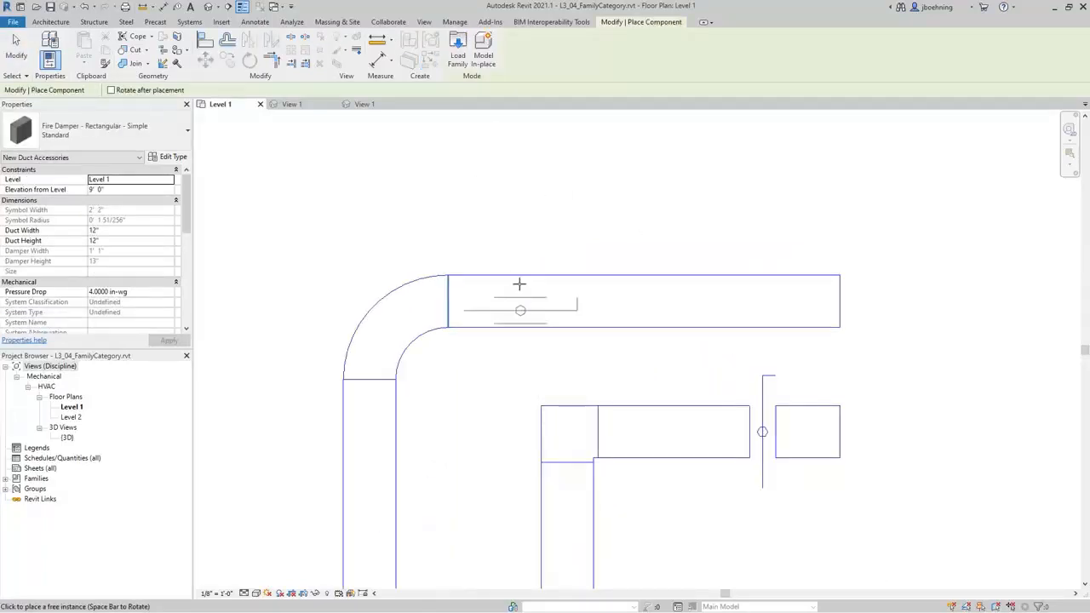
scroll(509, 292, down, 2)
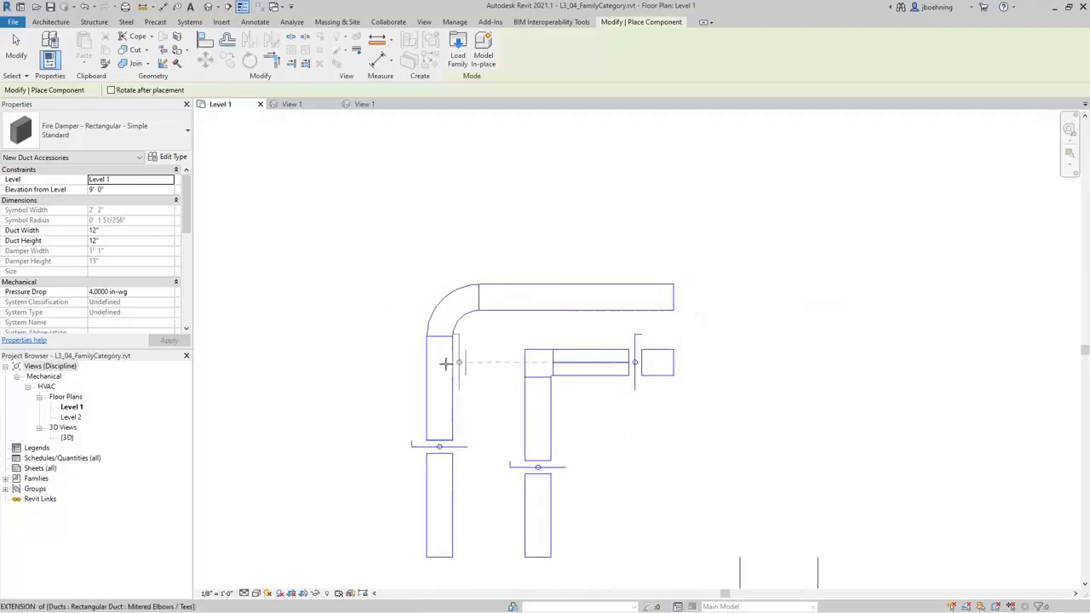
scroll(503, 294, up, 2)
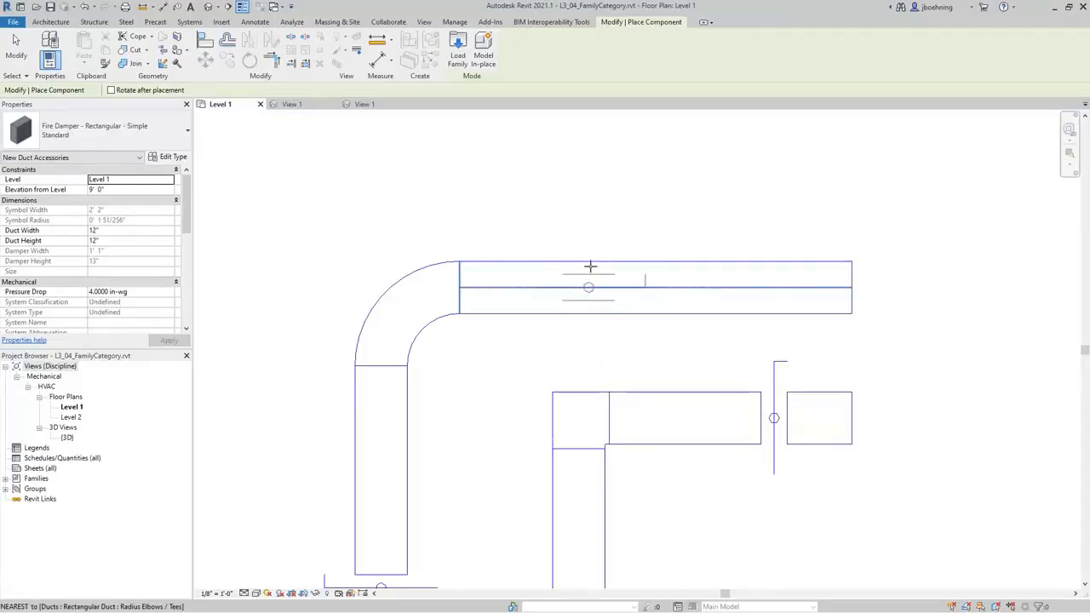
click(655, 288)
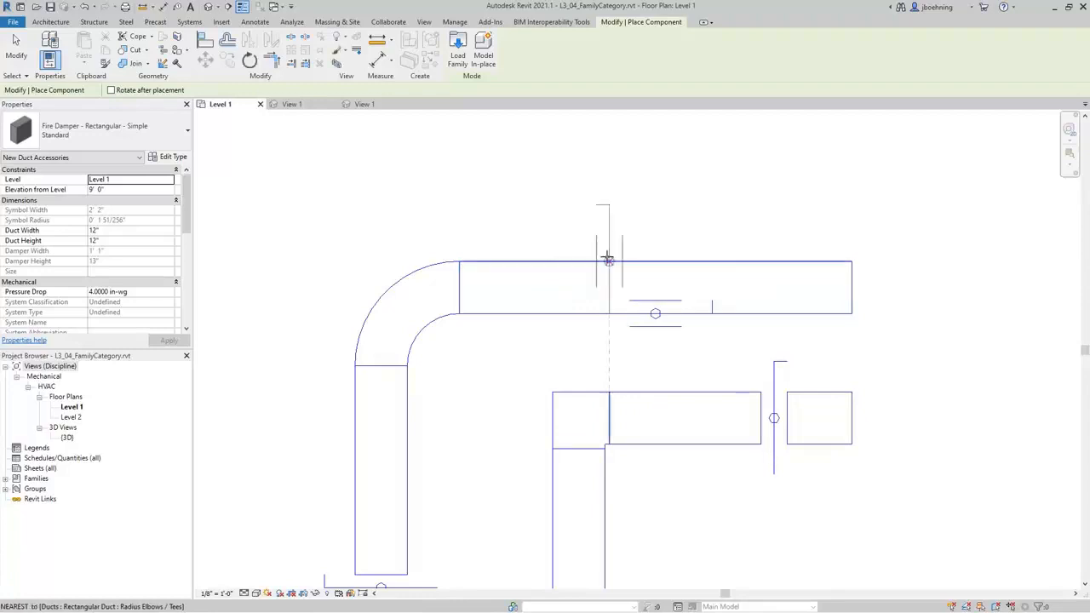
click(15, 47)
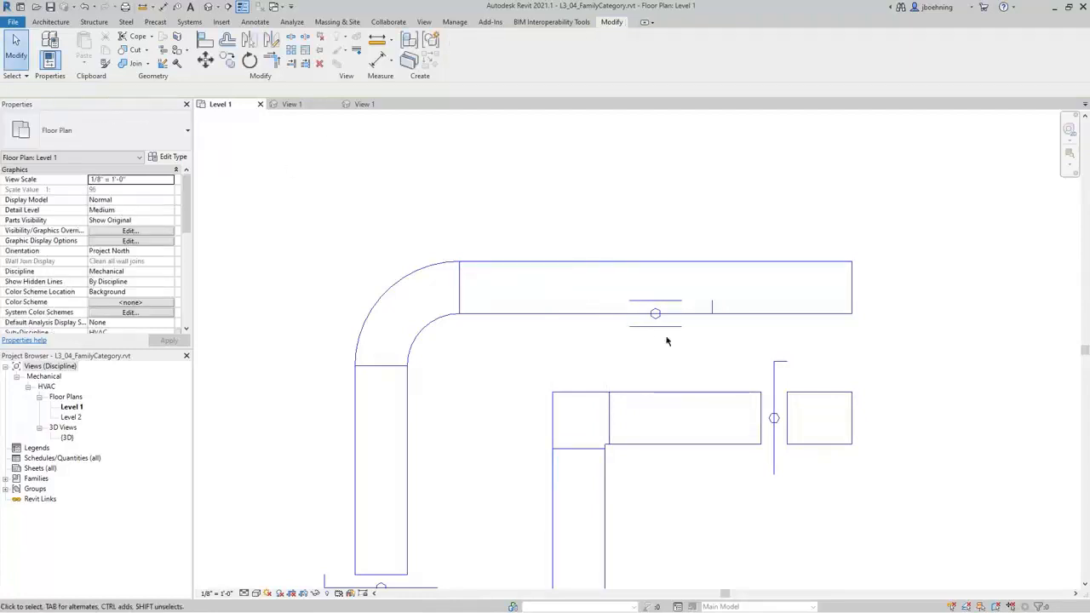
Examine how the fire damper on the radius-elbow run's horizontal duct sits against the duct, in plan and in 3D
click(671, 332)
scroll(650, 340, down, 4)
click(627, 265)
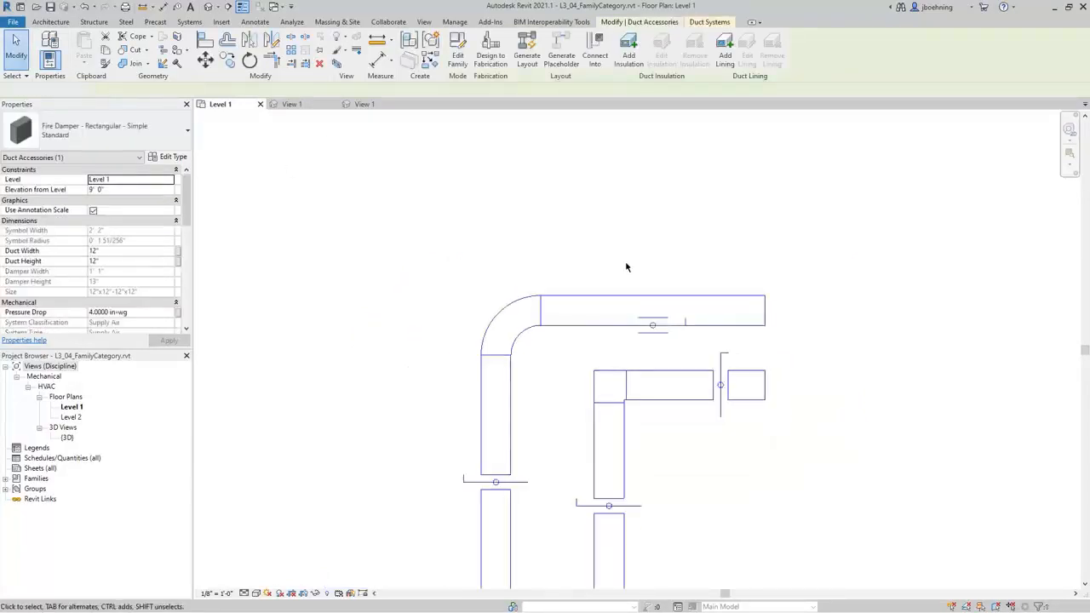
scroll(628, 264, down, 3)
scroll(640, 298, up, 3)
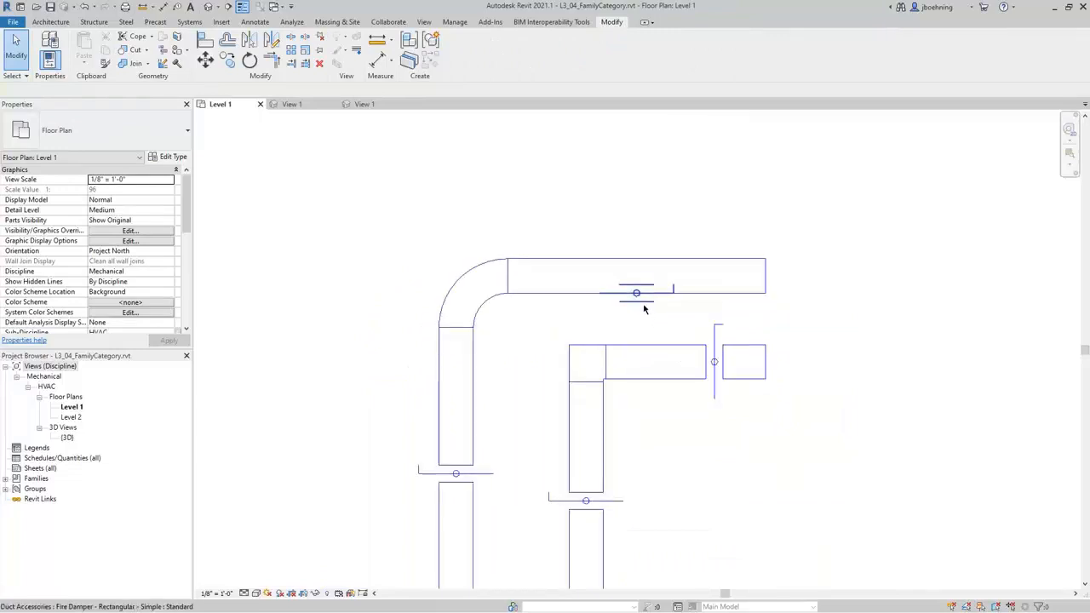
scroll(632, 311, down, 1)
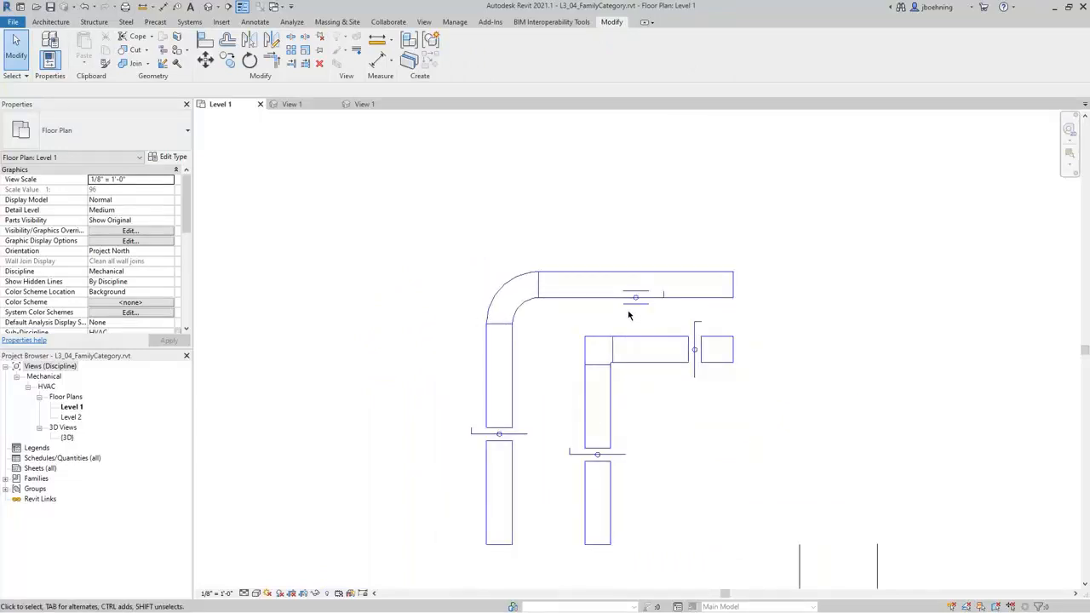
click(208, 7)
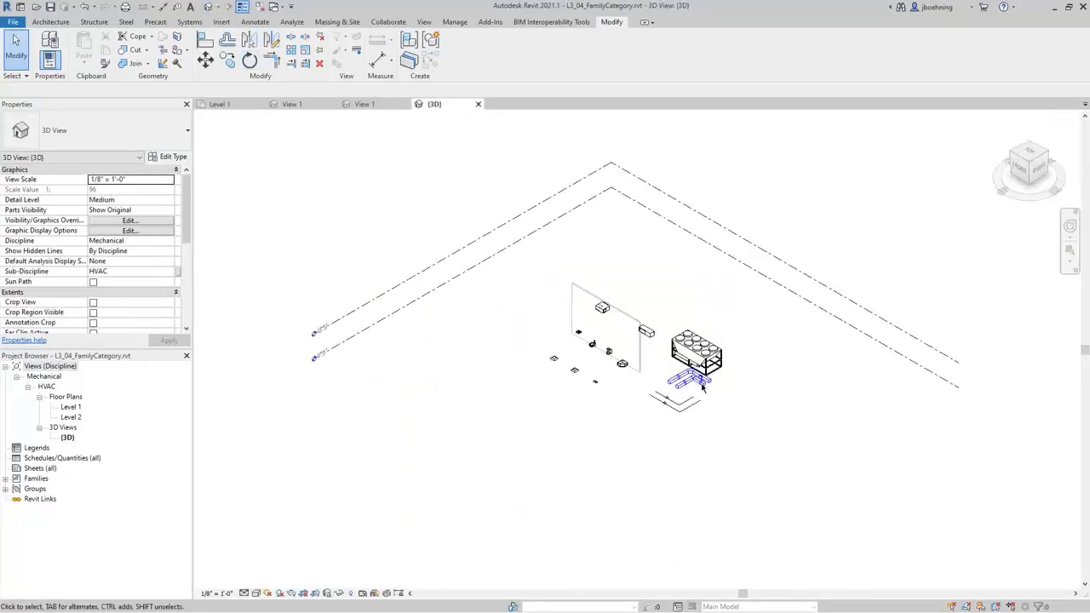
scroll(708, 399, up, 5)
scroll(708, 455, up, 4)
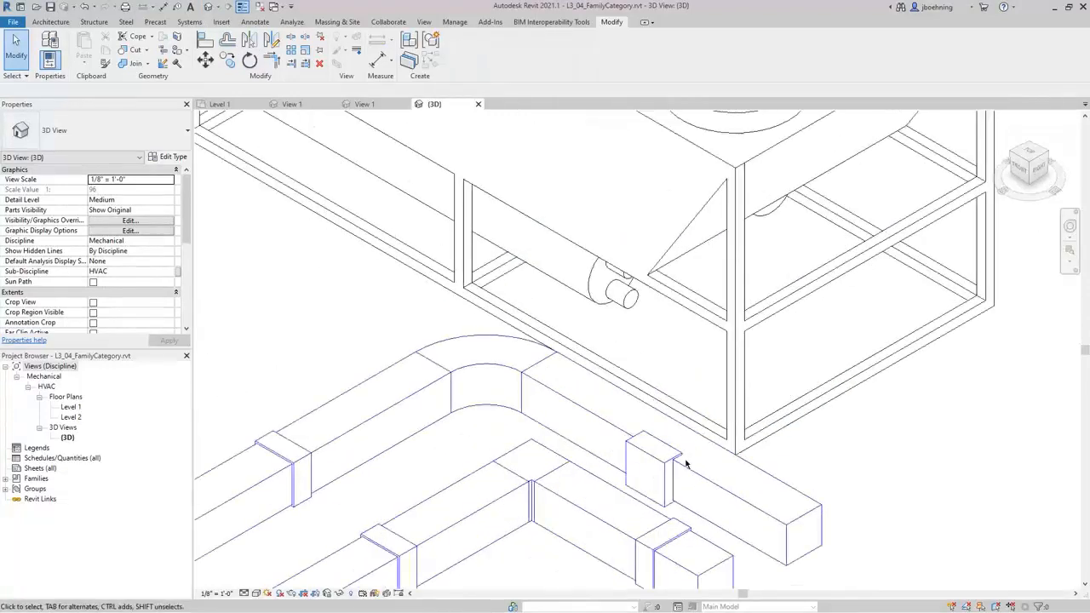
Compare the fire dampers on both duct runs in 3D, and review the fire damper family's category and parameter settings
scroll(669, 465, down, 2)
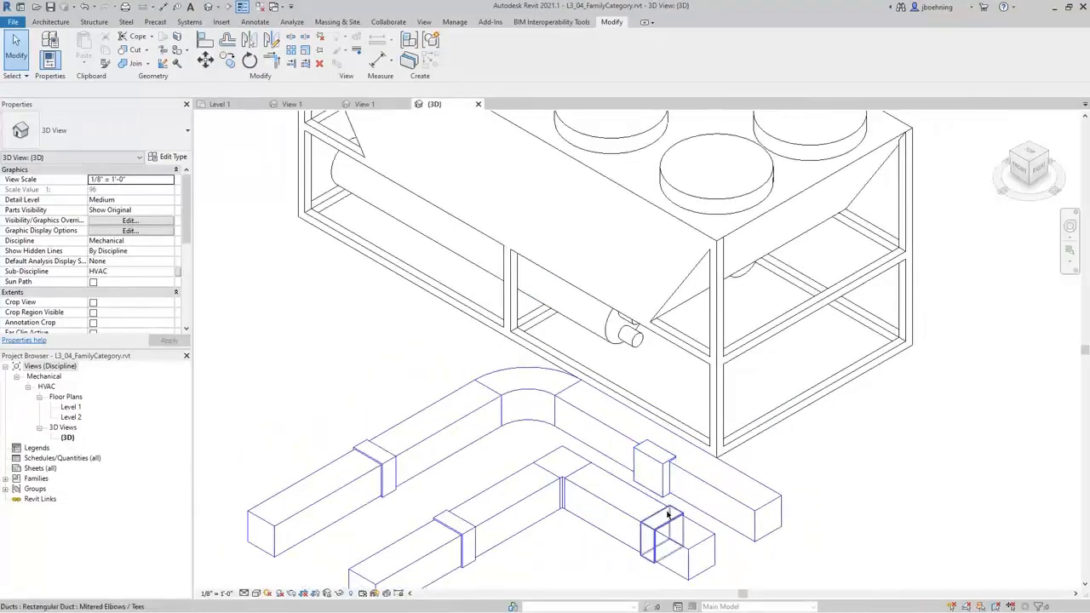
scroll(671, 474, up, 3)
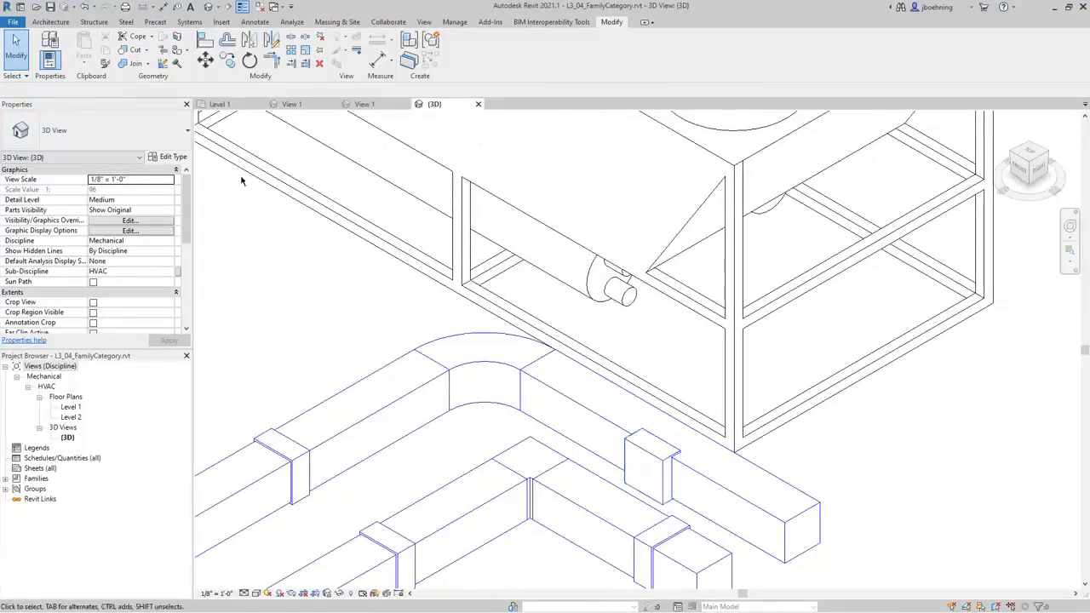
click(232, 105)
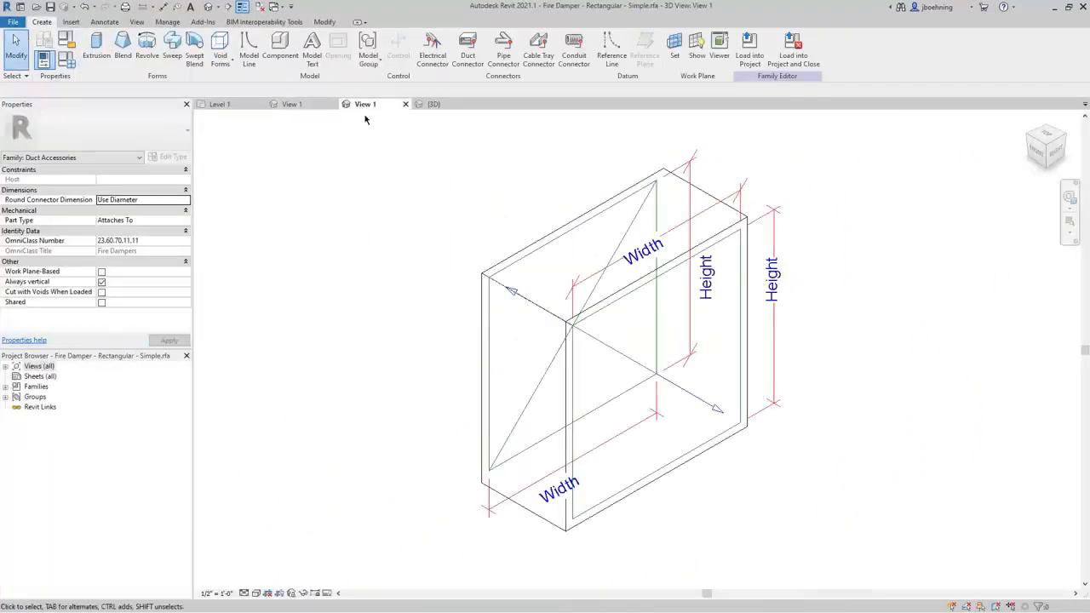
click(67, 41)
drag(622, 241, 622, 246)
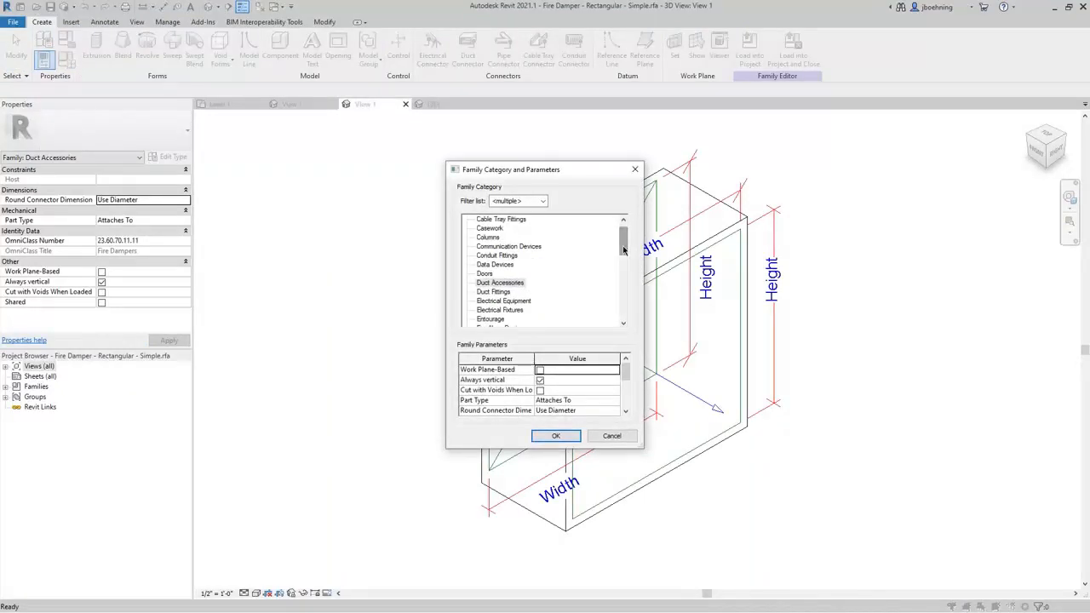
click(626, 380)
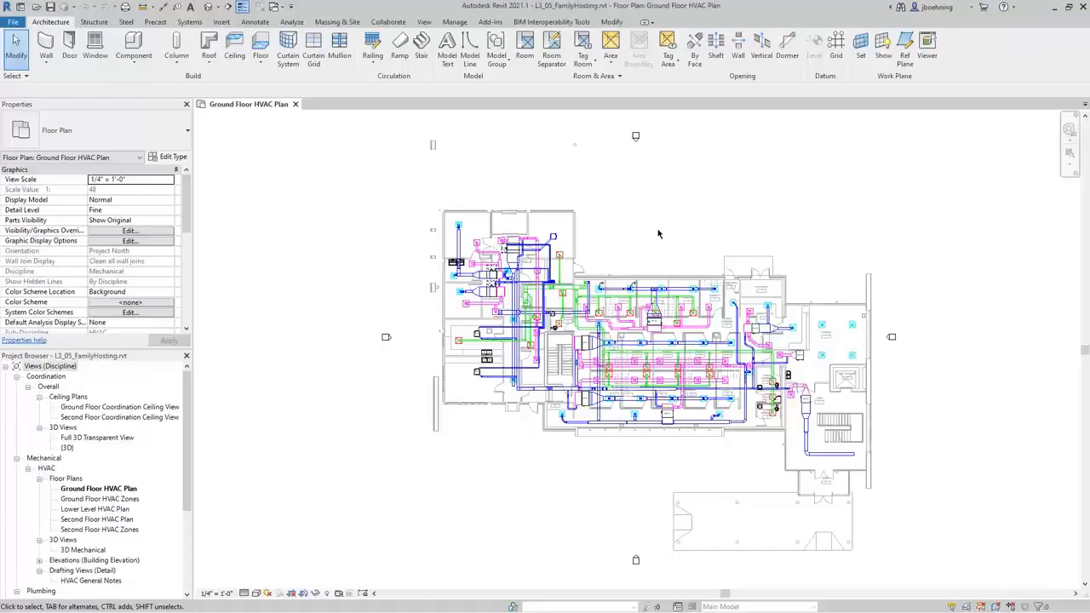
Start a new family and browse the English-Imperial template files to the Generic Model templates
click(16, 26)
mouse_move(37, 65)
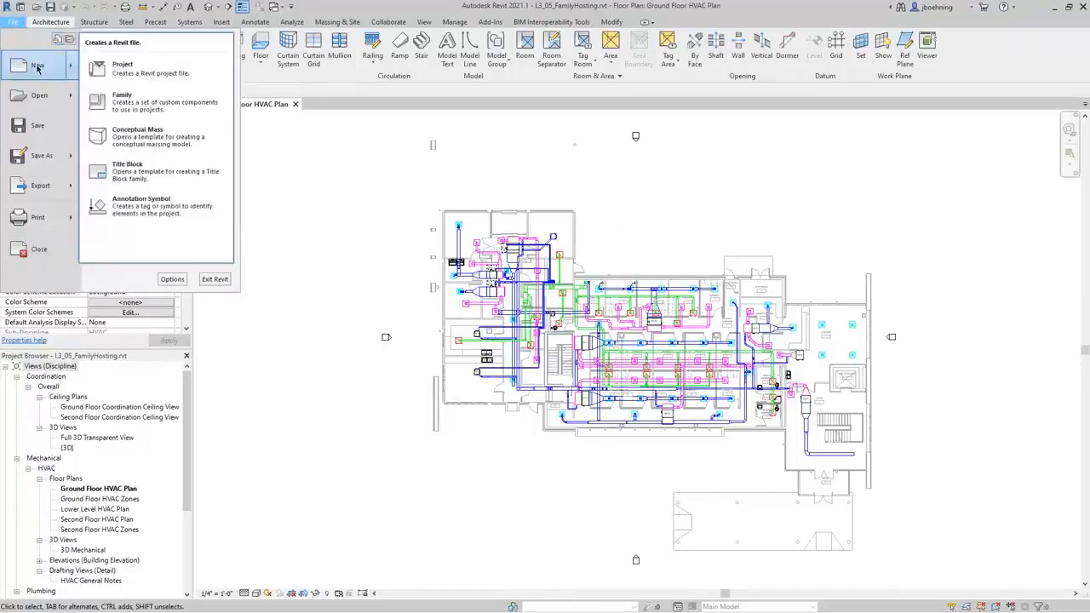
click(122, 100)
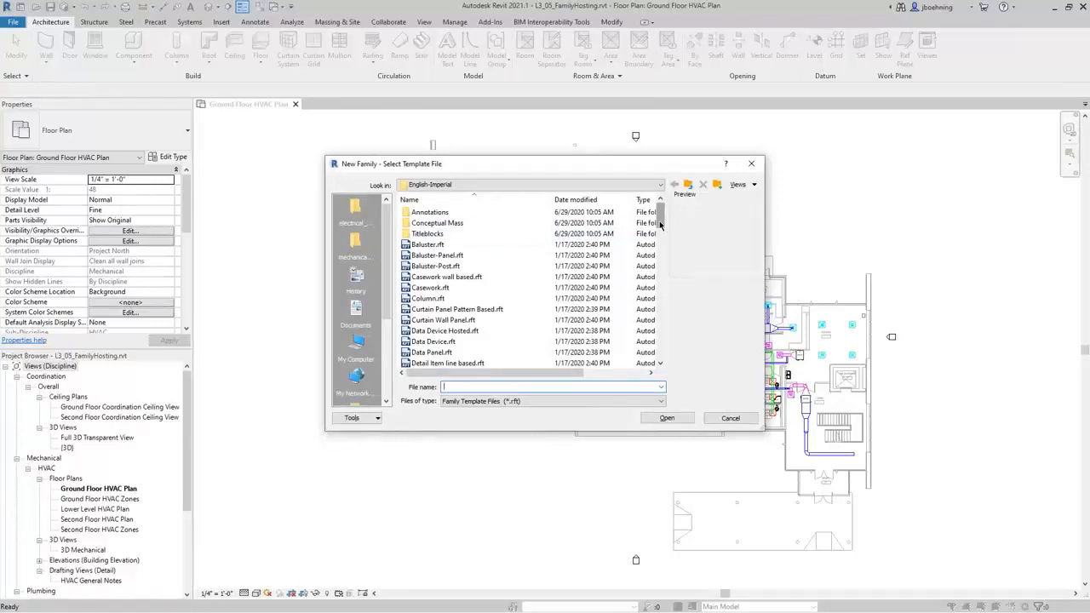
drag(660, 224, 661, 281)
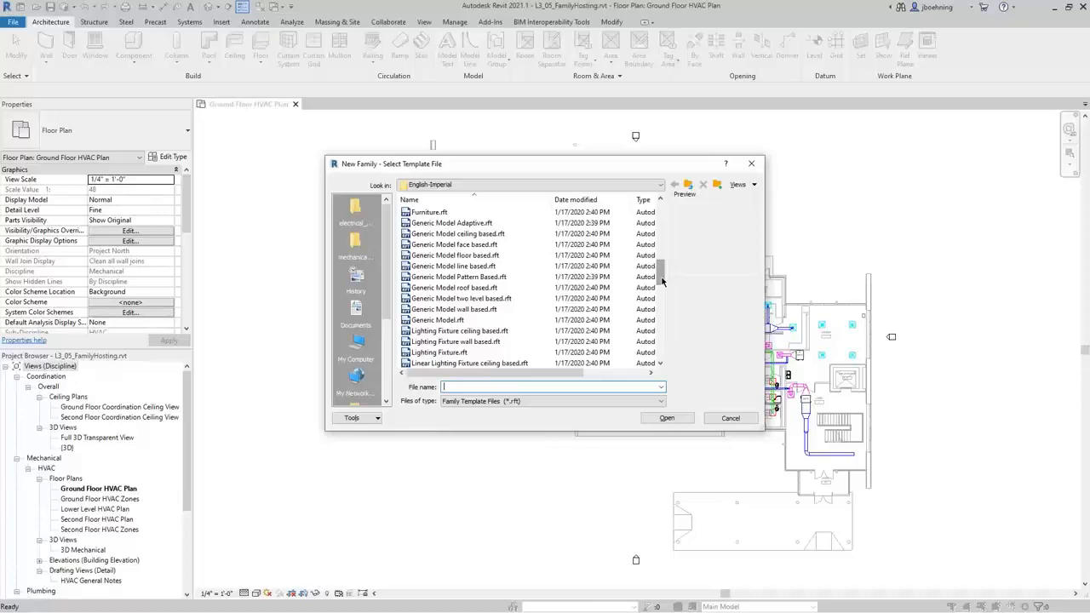
Review the hosted Generic Model templates, including ceiling, face, floor, line, pattern, roof and wall based
click(517, 236)
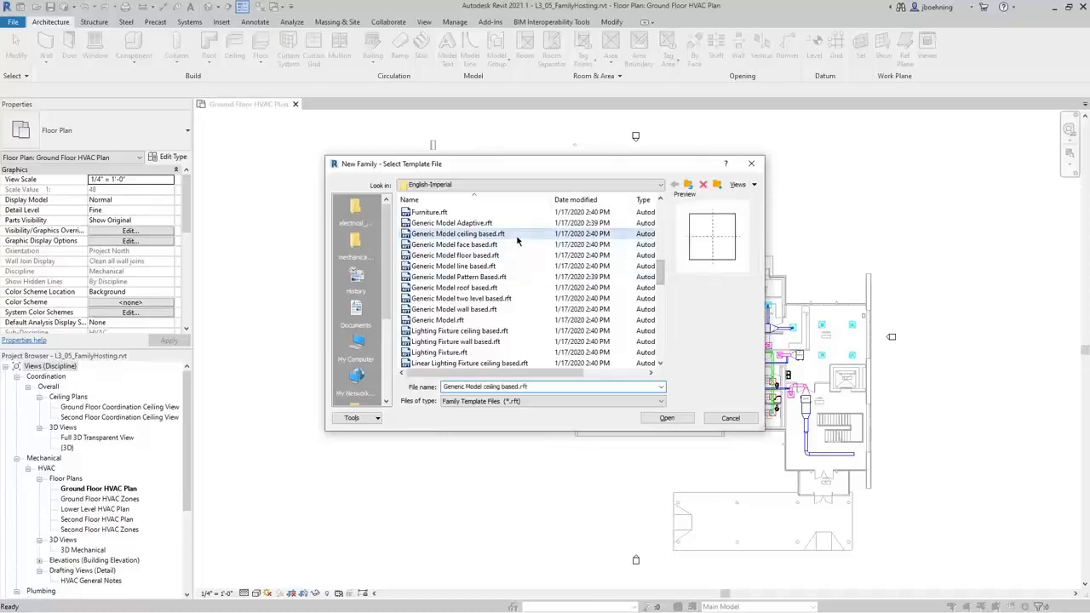
click(512, 246)
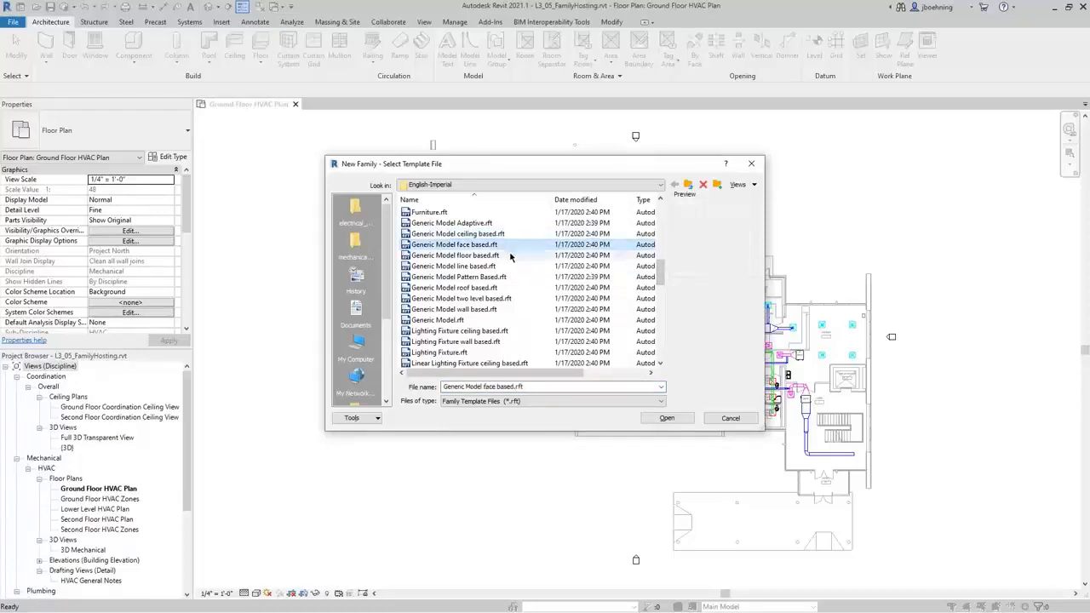
click(514, 257)
click(513, 266)
click(510, 277)
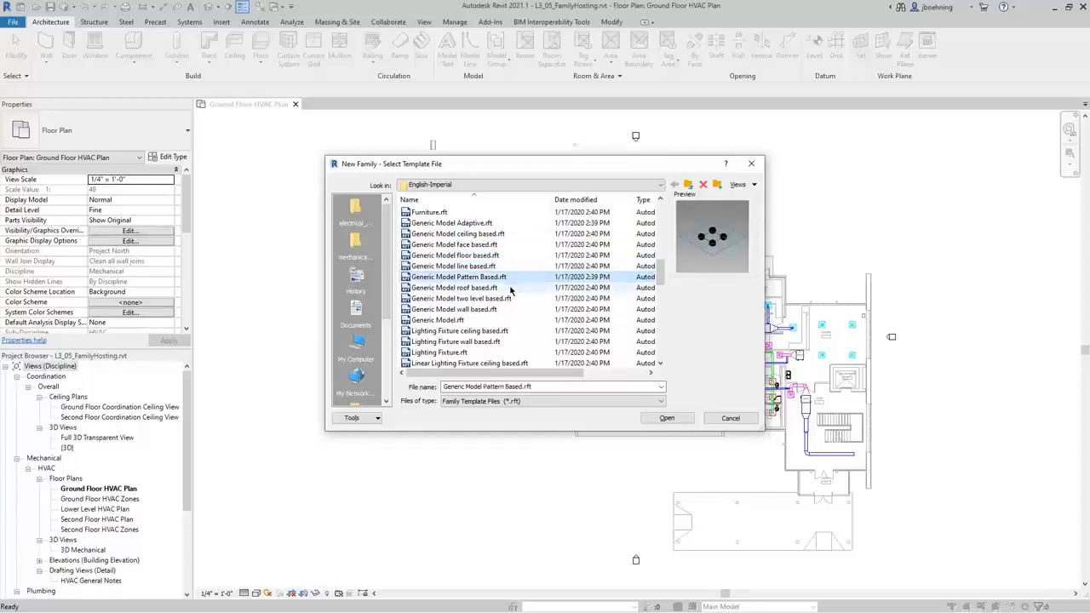
click(511, 288)
click(508, 310)
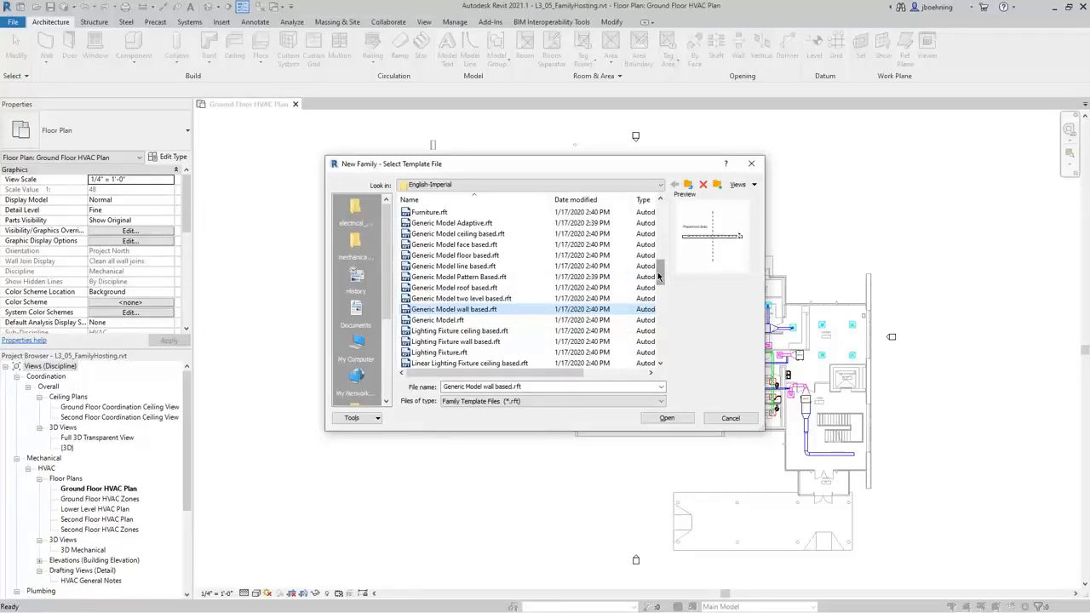
Compare the face based Generic Model template with the ceiling based one
drag(660, 275, 660, 273)
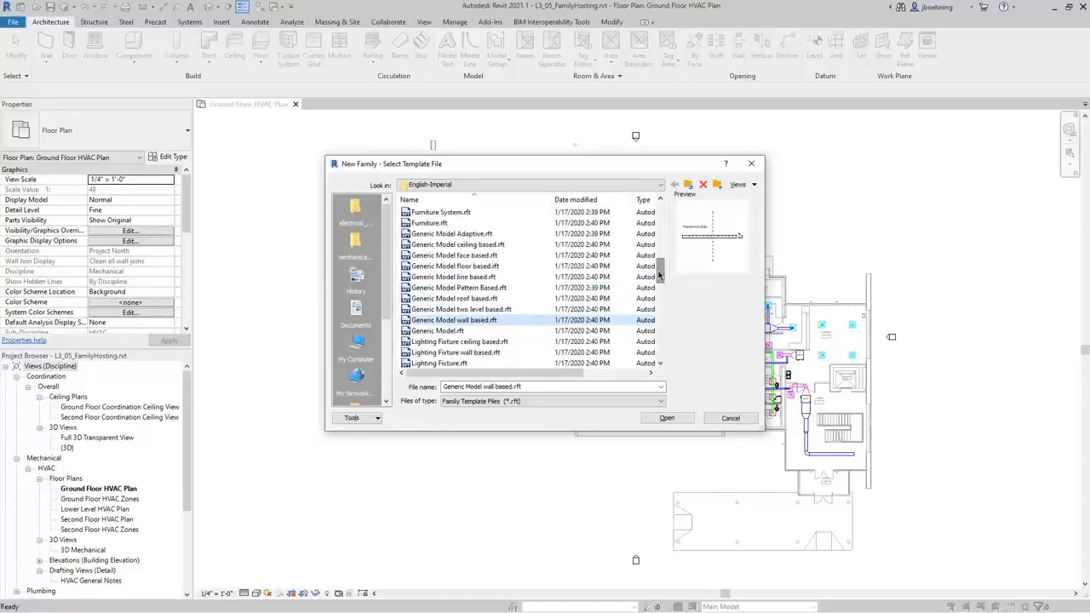
click(495, 255)
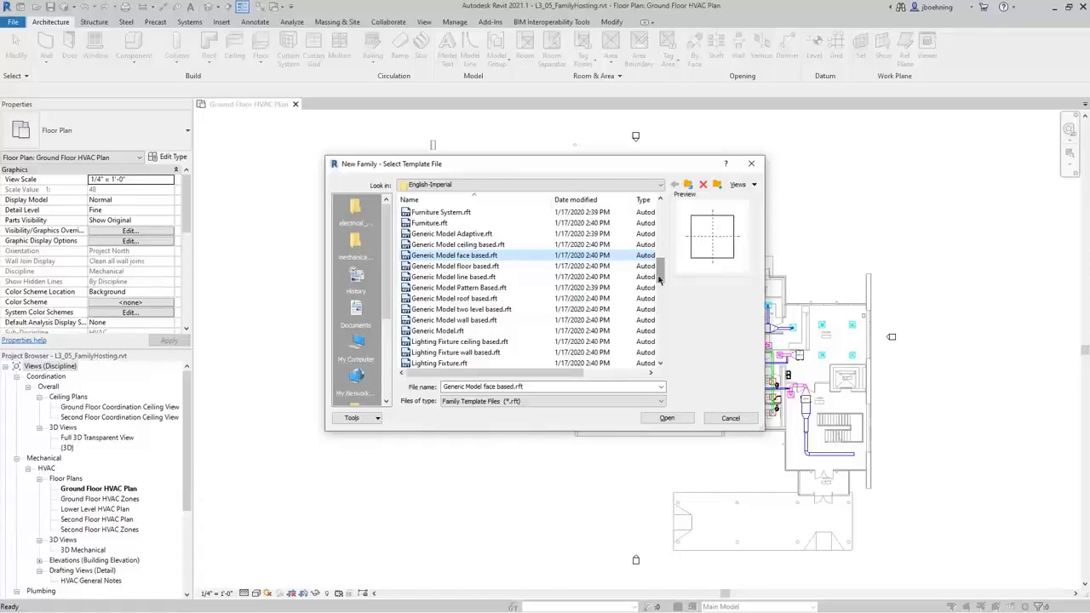
click(505, 245)
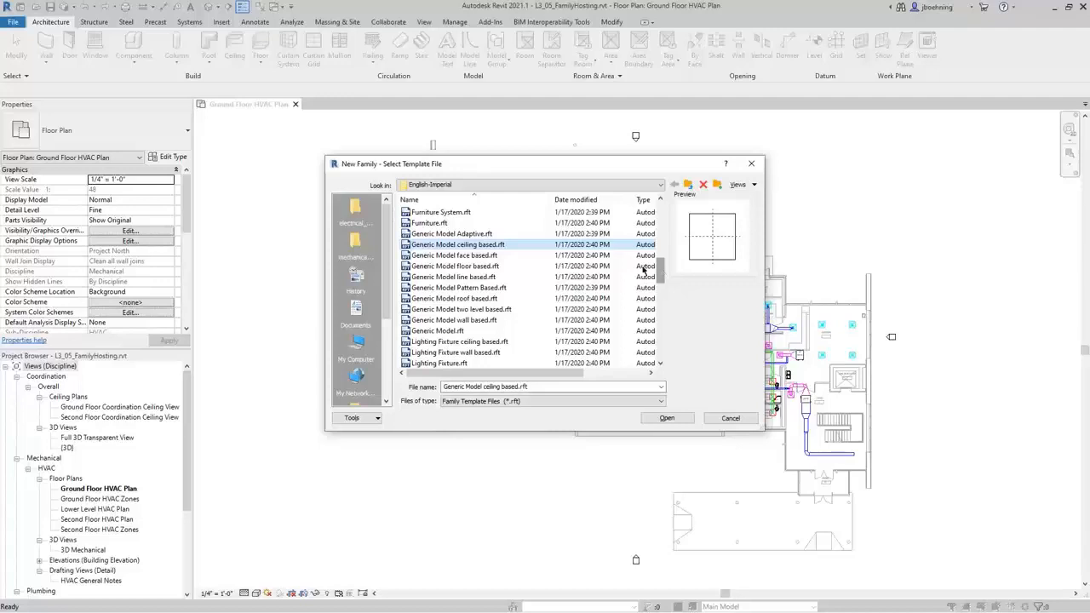
Dismiss the family template selection and open the family of the hosted supply diffuser in EXAM 1-2 for editing
click(517, 255)
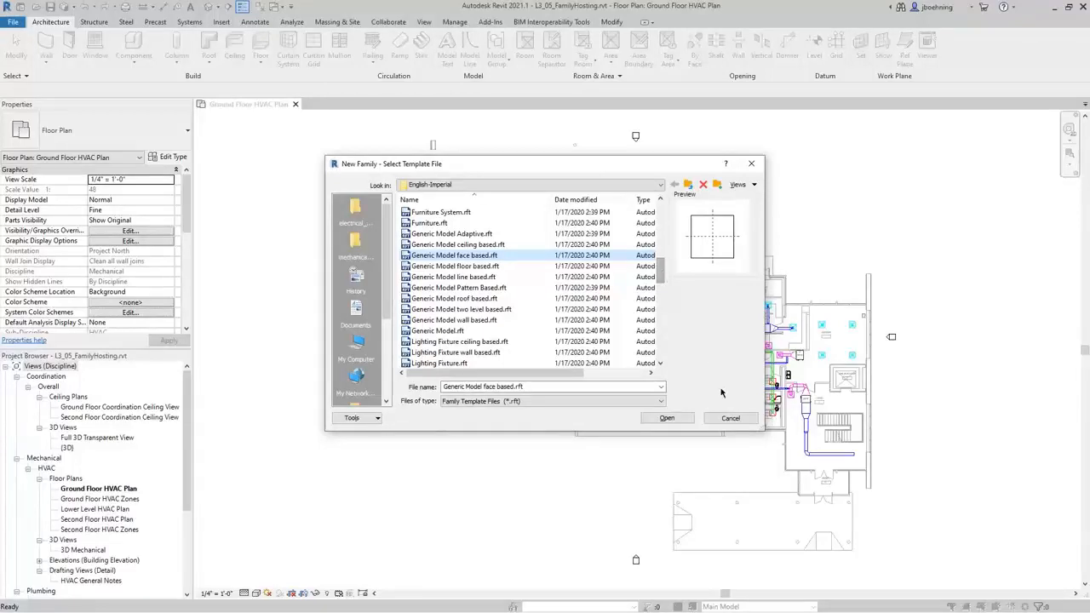
click(729, 418)
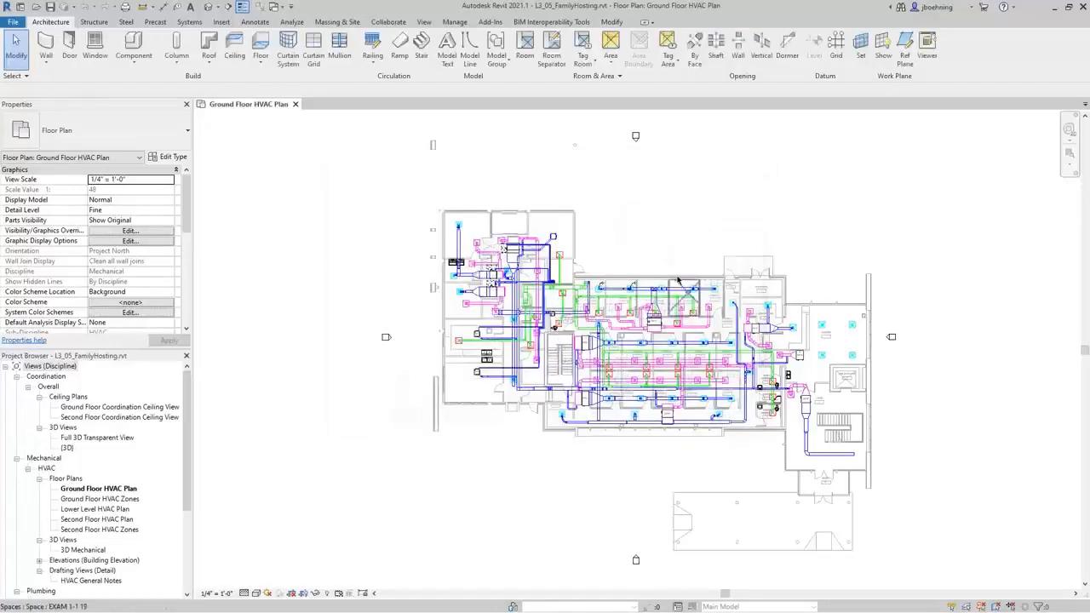
scroll(676, 271, up, 5)
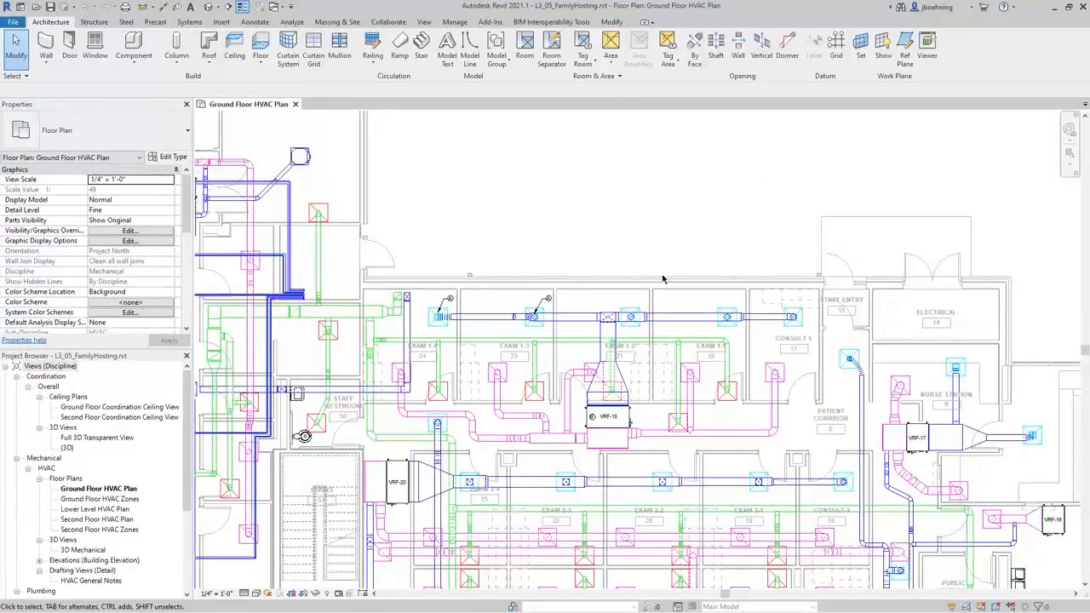
click(630, 315)
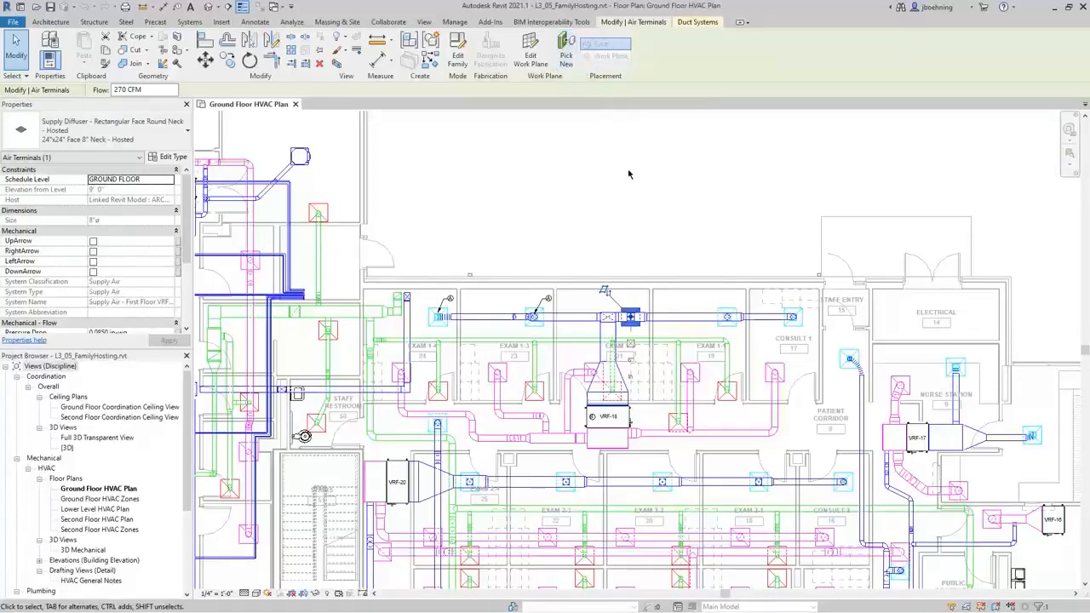
click(463, 68)
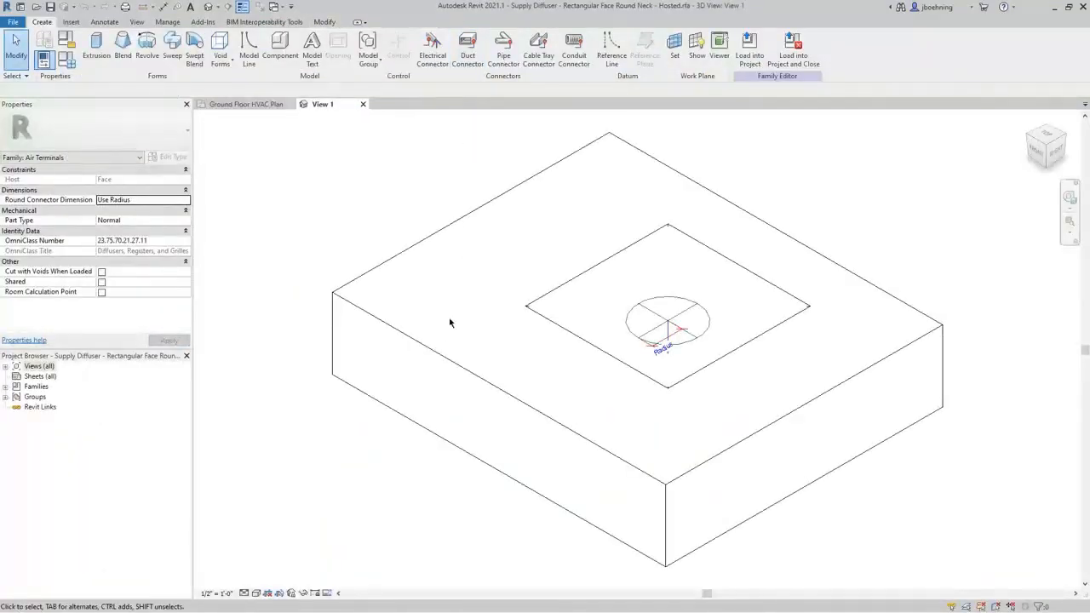
Inspect the host extrusion surrounding the diffuser in the 3D view of the family
click(425, 347)
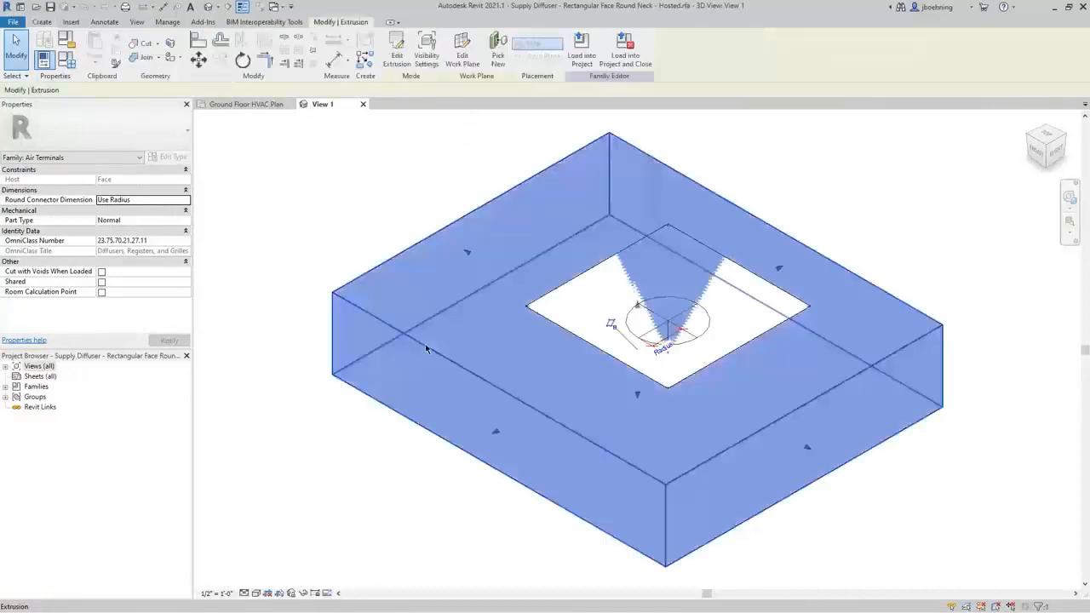
scroll(417, 311, down, 3)
click(367, 276)
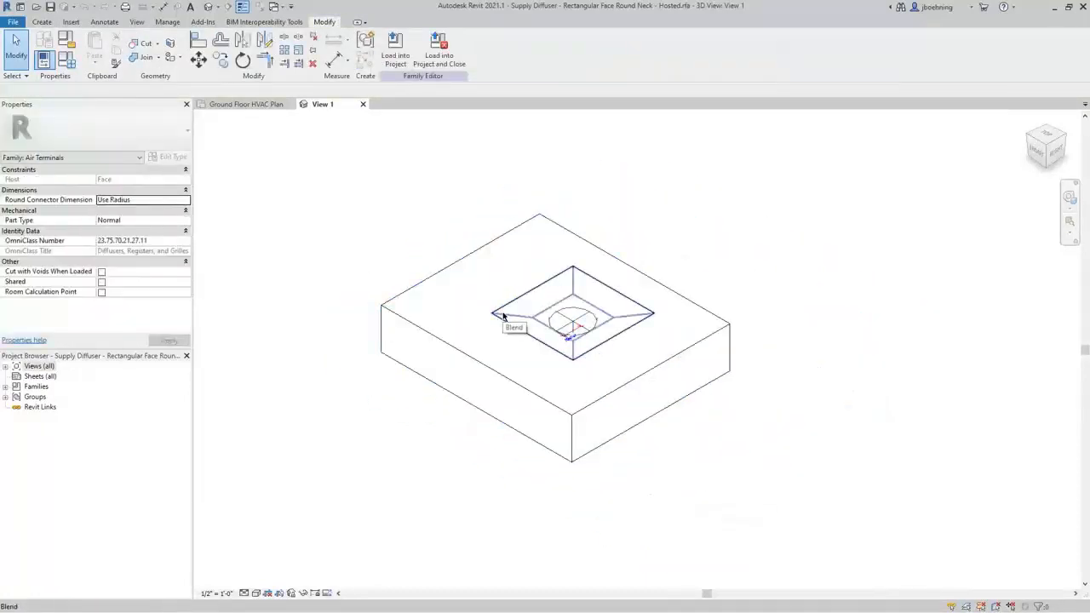
click(420, 329)
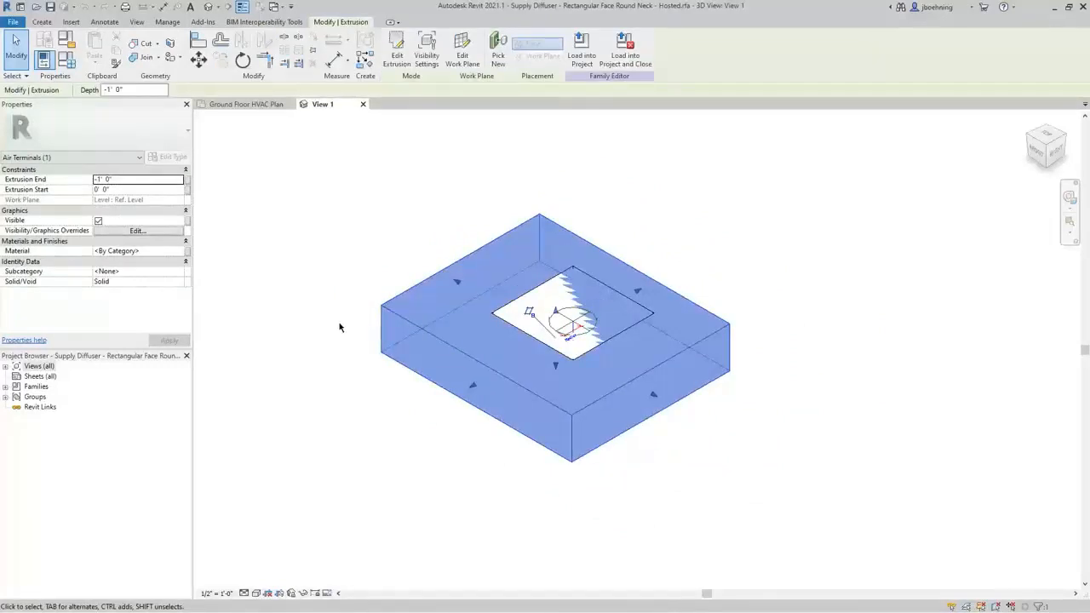
click(339, 327)
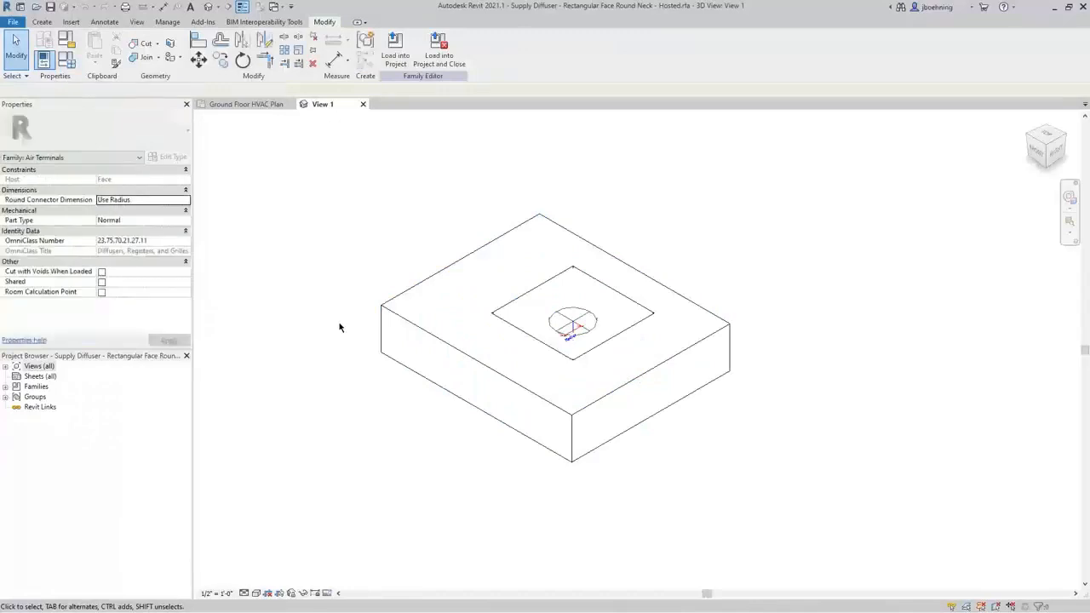
Create a new family from the Generic Model ceiling based.rft template
click(13, 23)
mouse_move(35, 65)
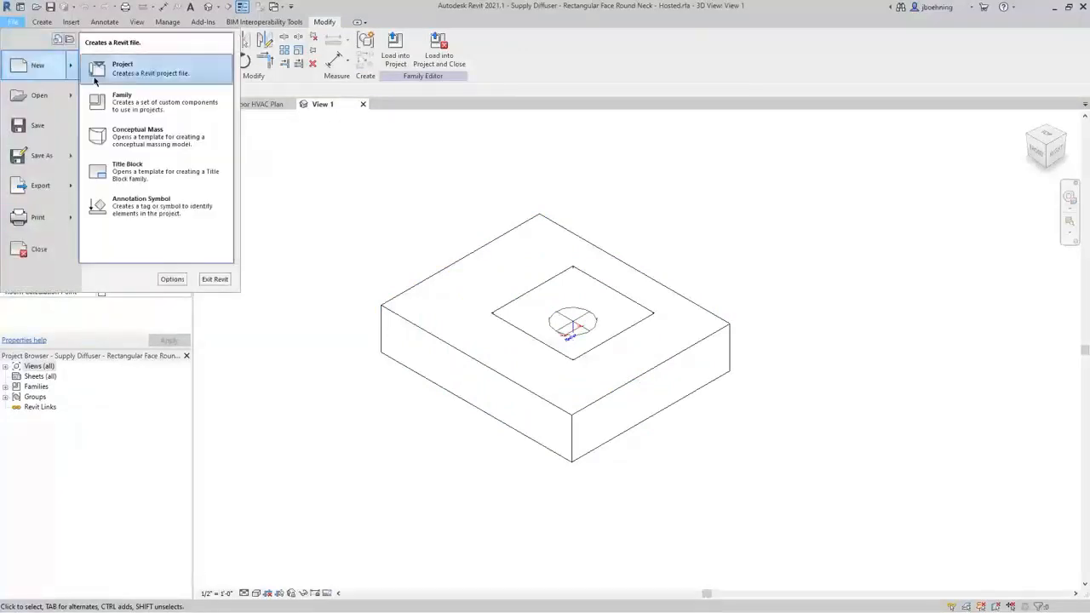
click(122, 100)
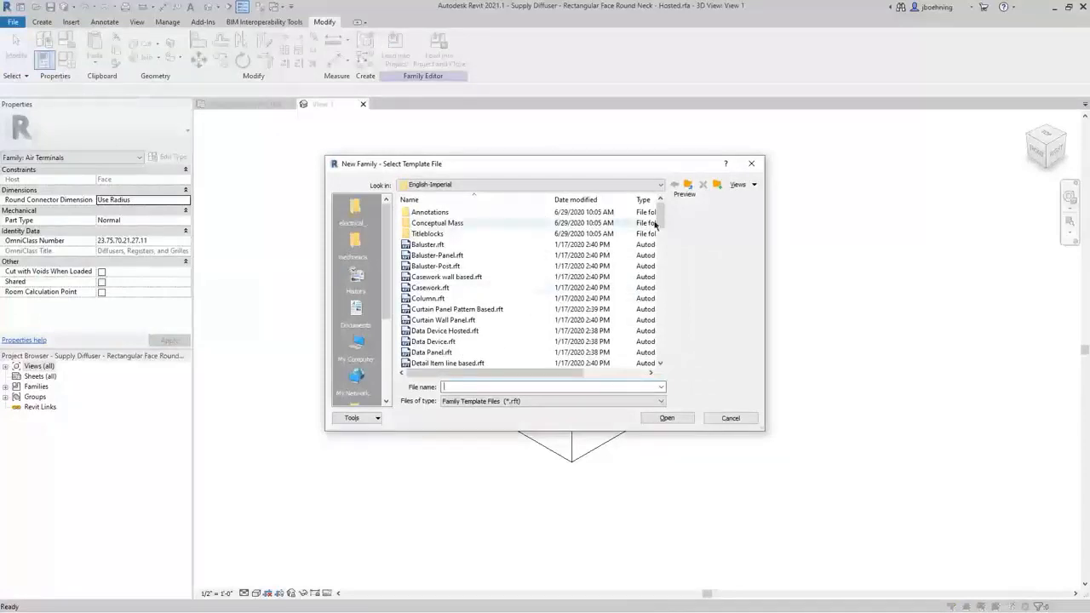
drag(656, 224, 661, 270)
click(514, 298)
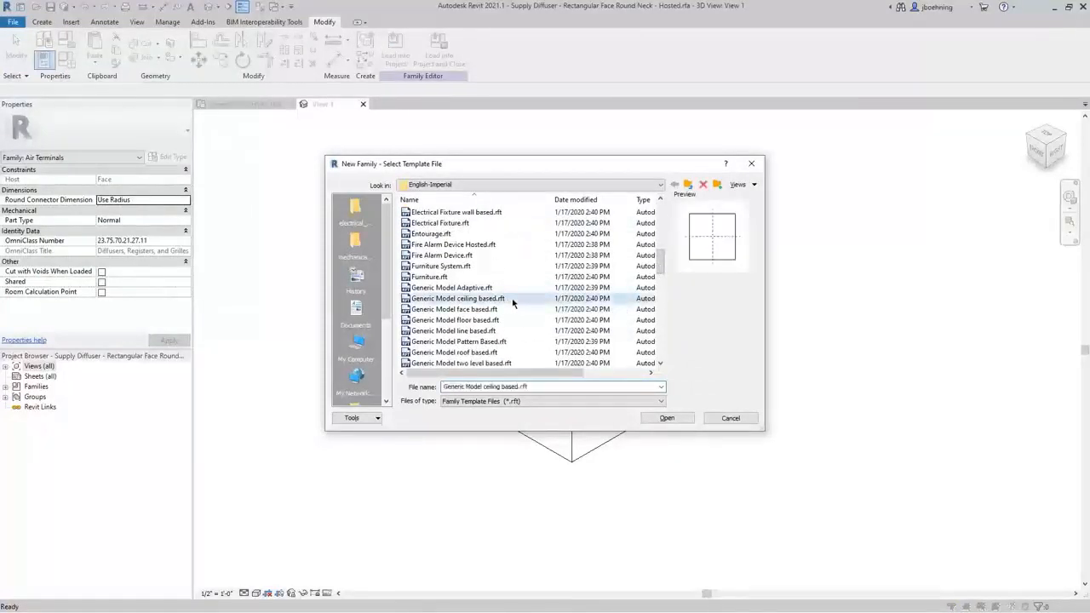
click(663, 418)
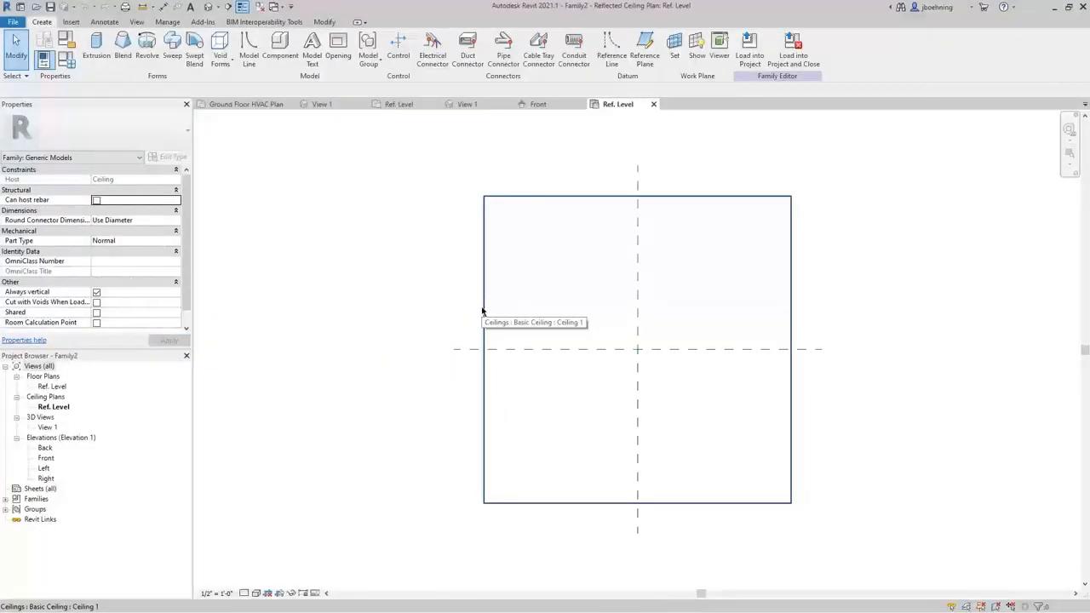
Inspect the host ceiling in the new family and close that family
click(483, 311)
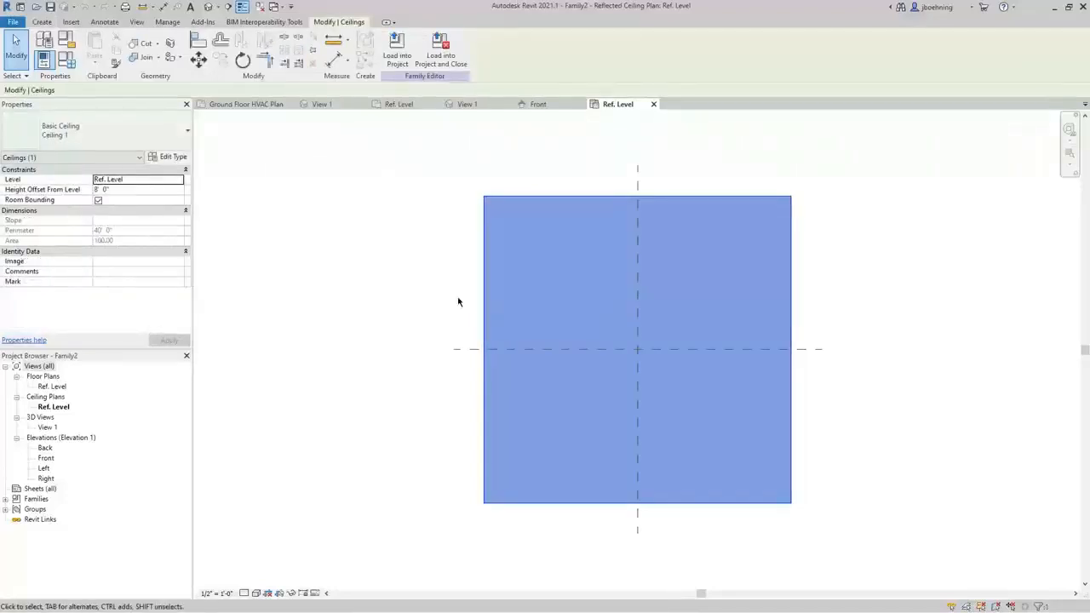
click(457, 299)
click(14, 23)
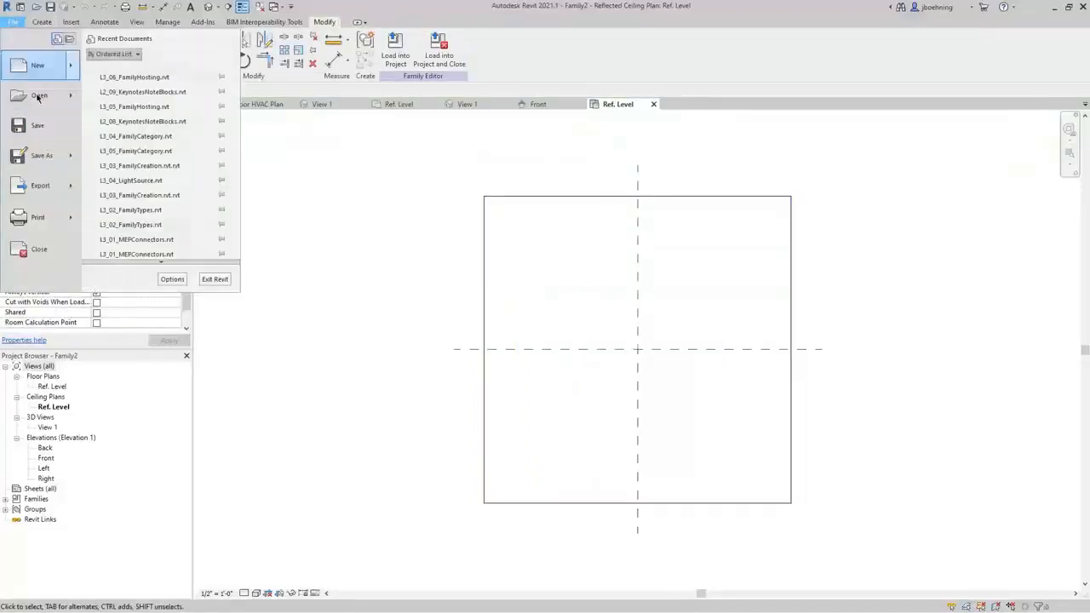
click(38, 250)
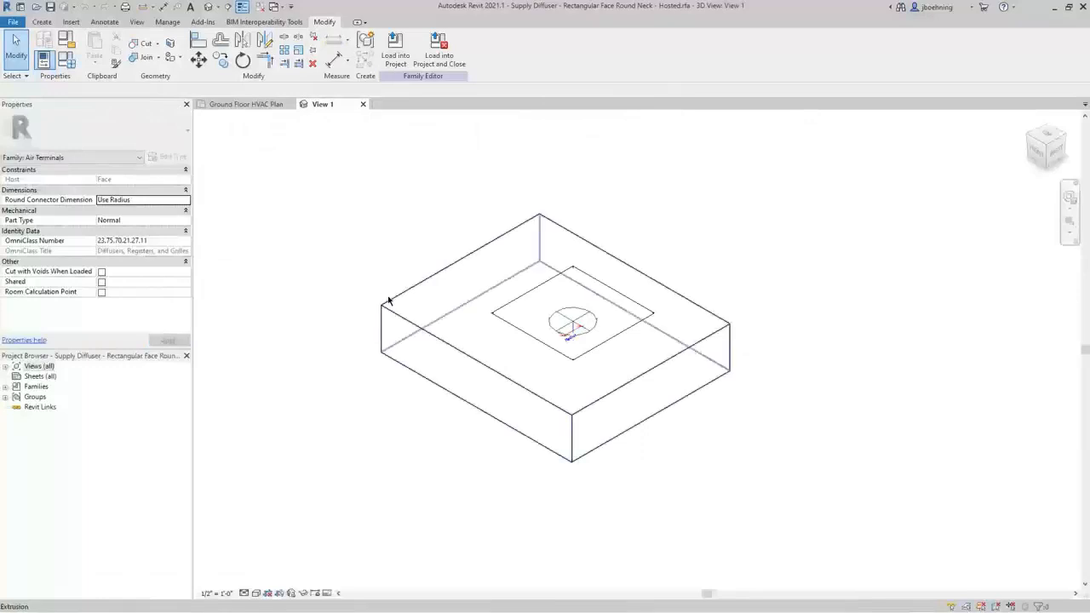
Check the host extrusion in the diffuser family and the hosting properties of the EXAM 1-2 supply diffuser in the Ground Floor HVAC Plan
click(387, 300)
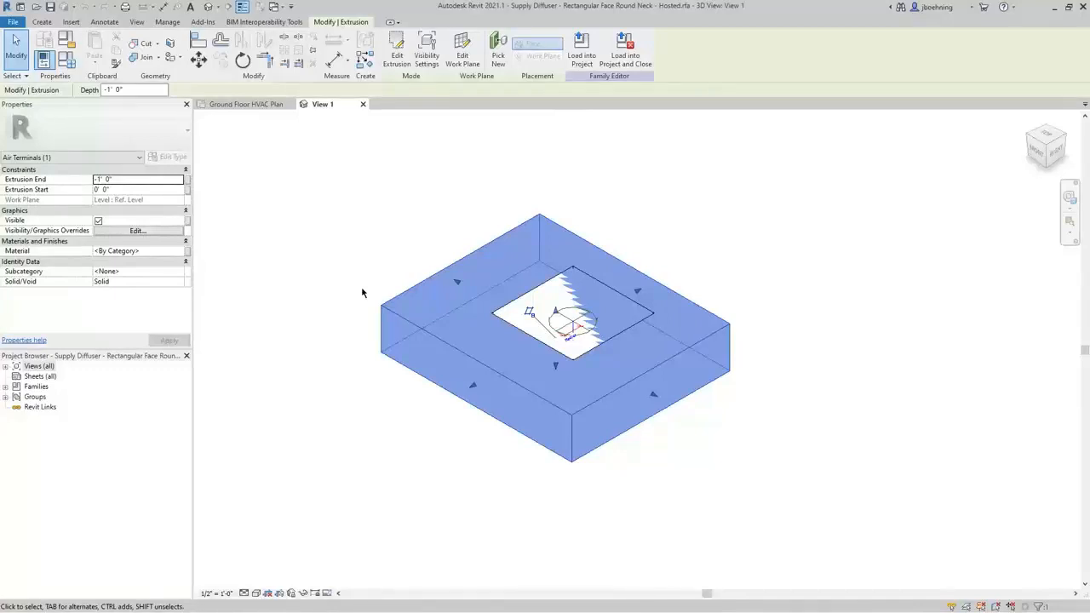
click(362, 293)
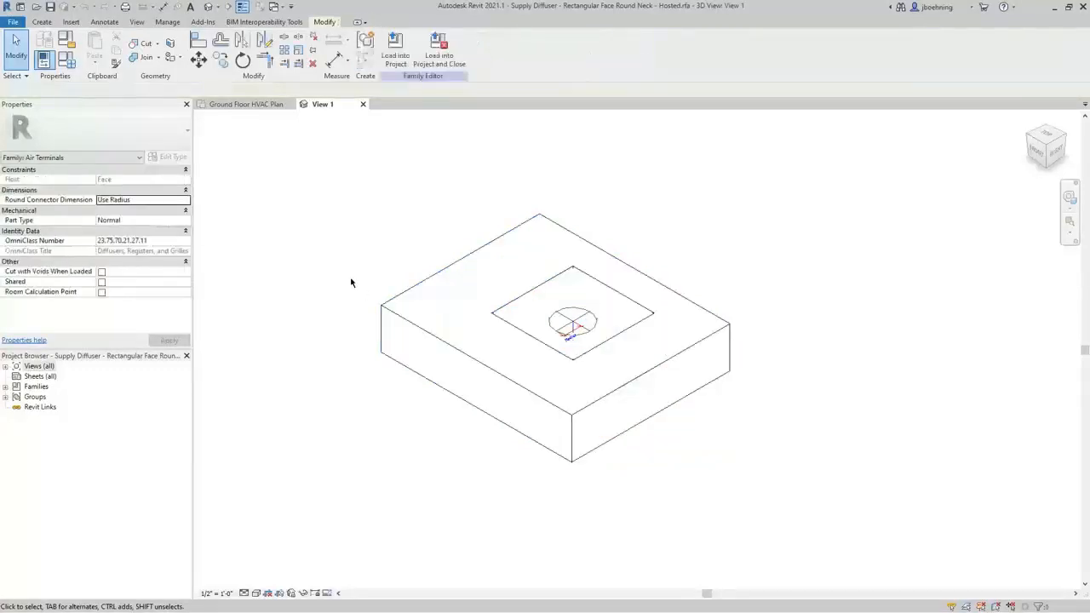
click(246, 104)
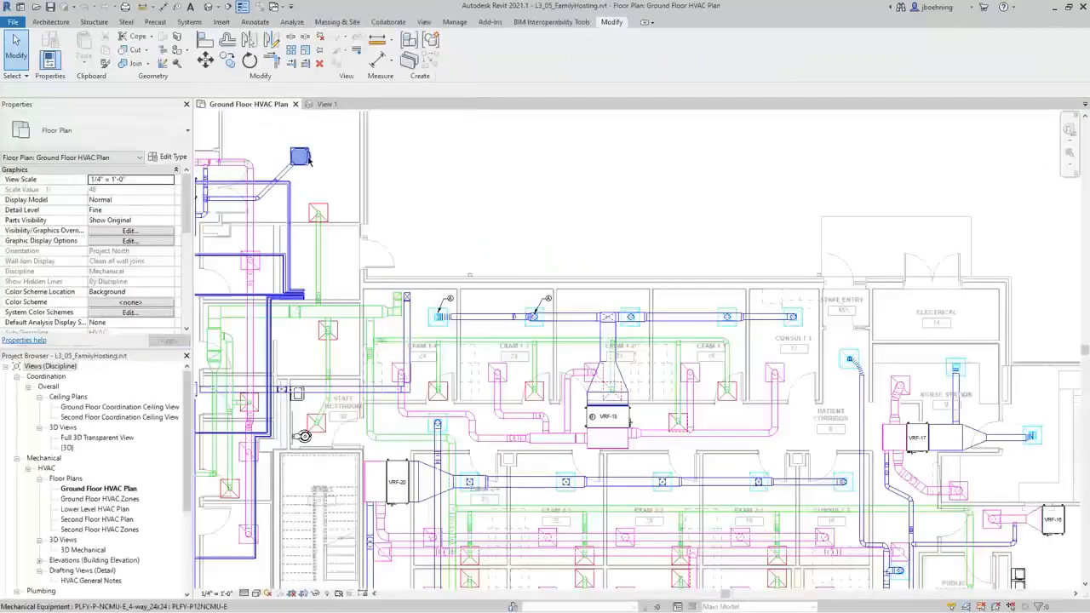
scroll(653, 279, up, 3)
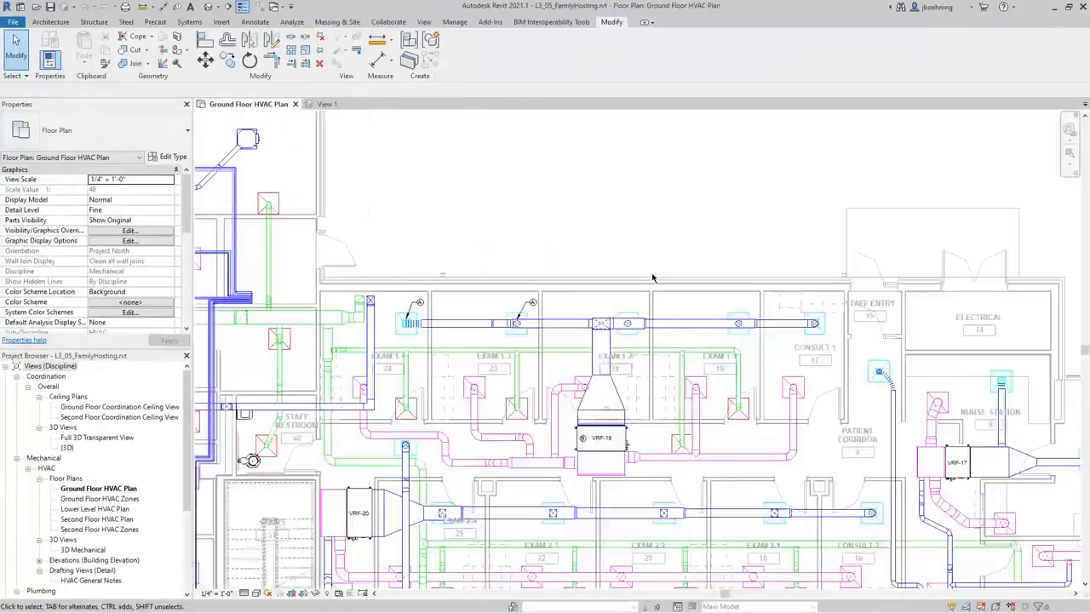
click(628, 324)
scroll(630, 317, up, 2)
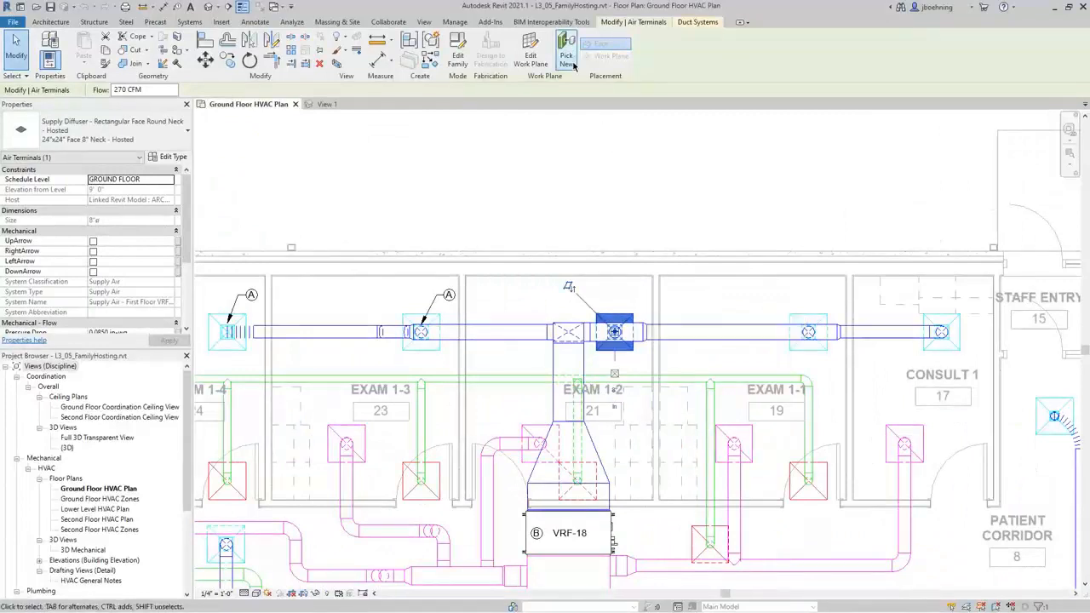
scroll(579, 199, down, 1)
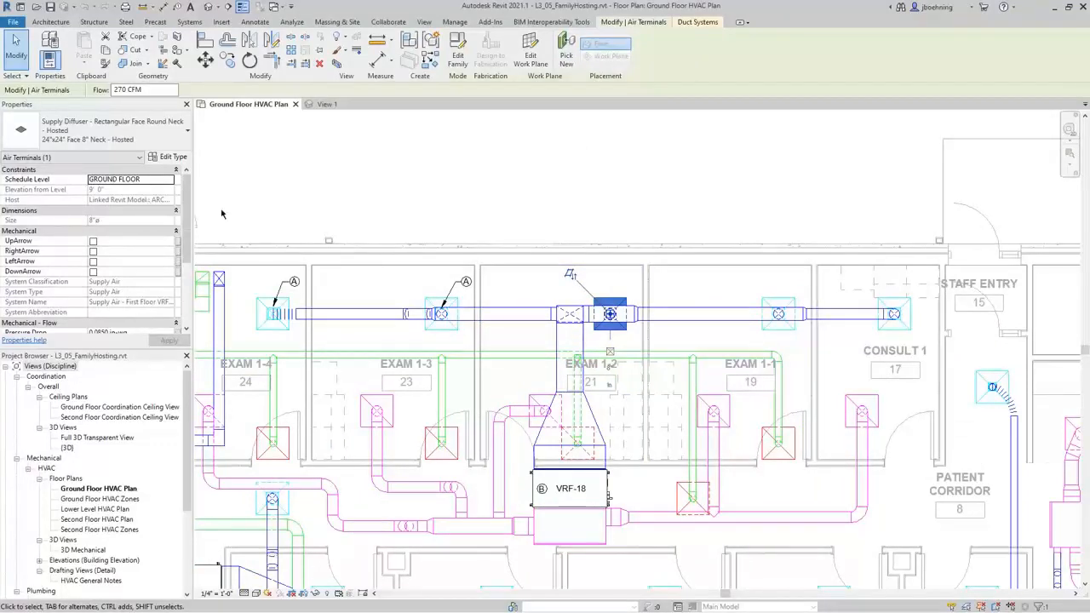
key(Escape)
Remove the linked Revit model ARCH_LINK.rvt from the project and accept the coordination warnings
scroll(682, 237, down, 5)
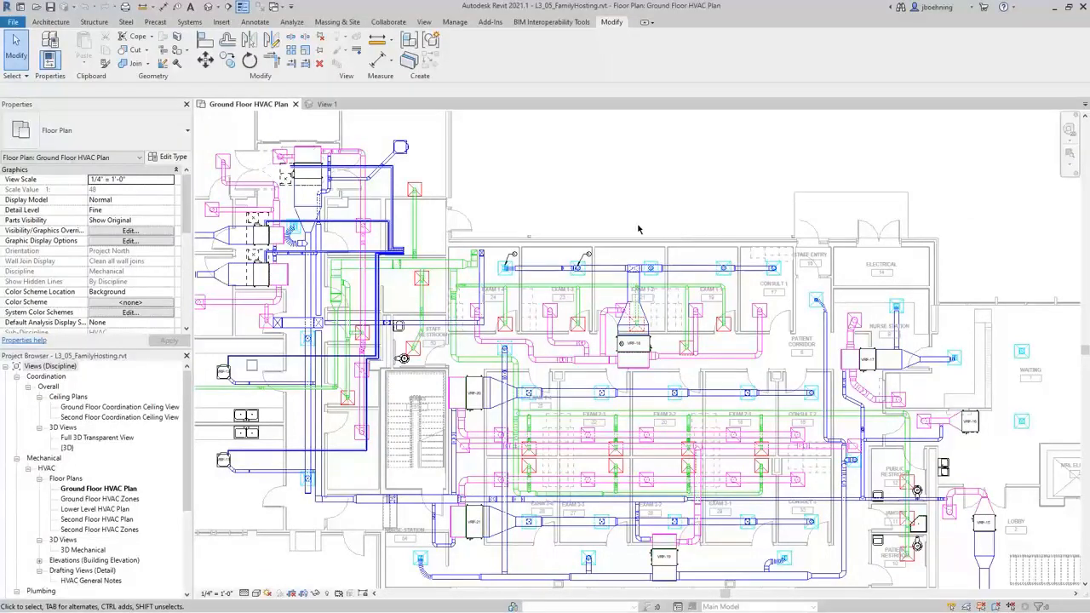
scroll(626, 227, down, 2)
middle_drag(620, 217, 596, 247)
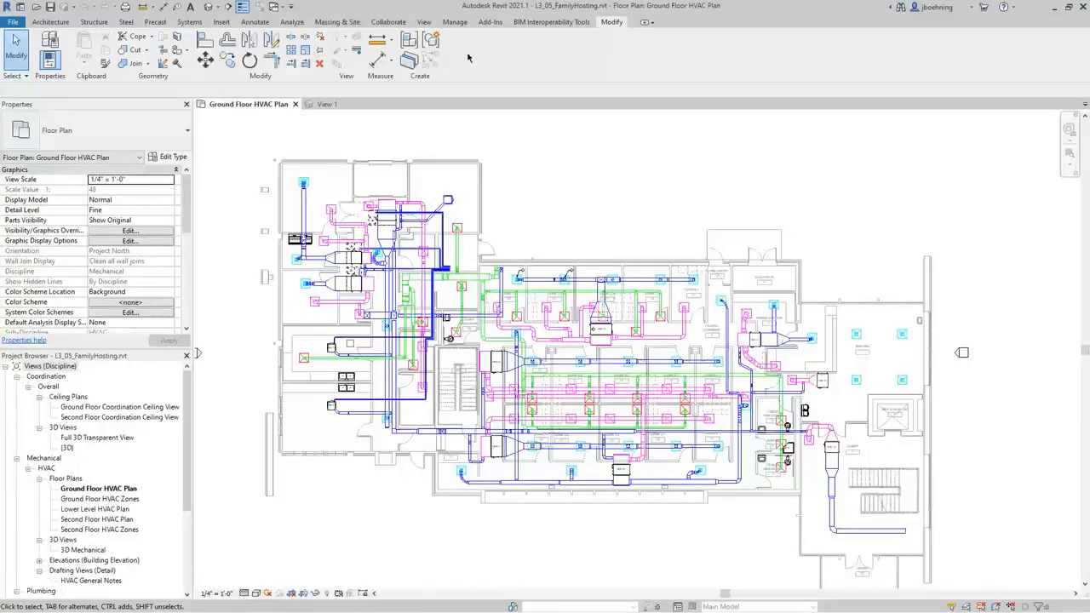
click(460, 28)
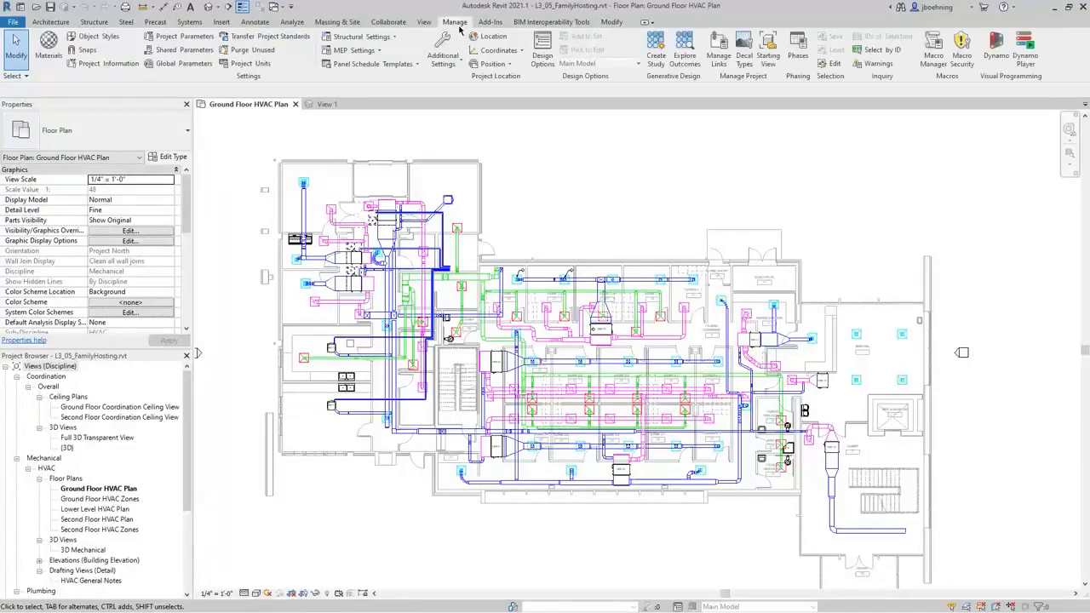
click(718, 56)
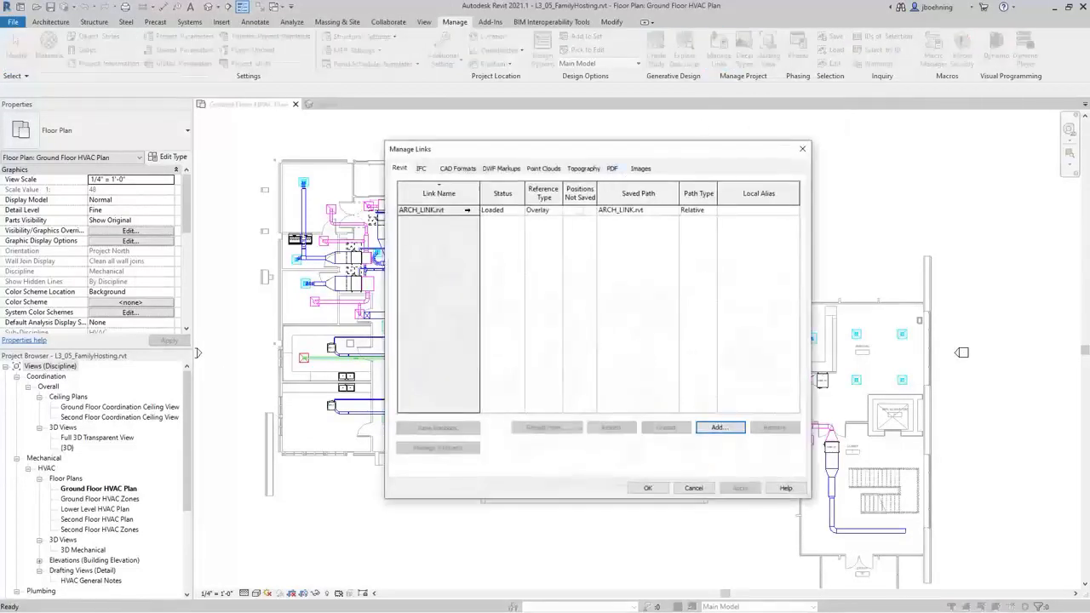
click(467, 210)
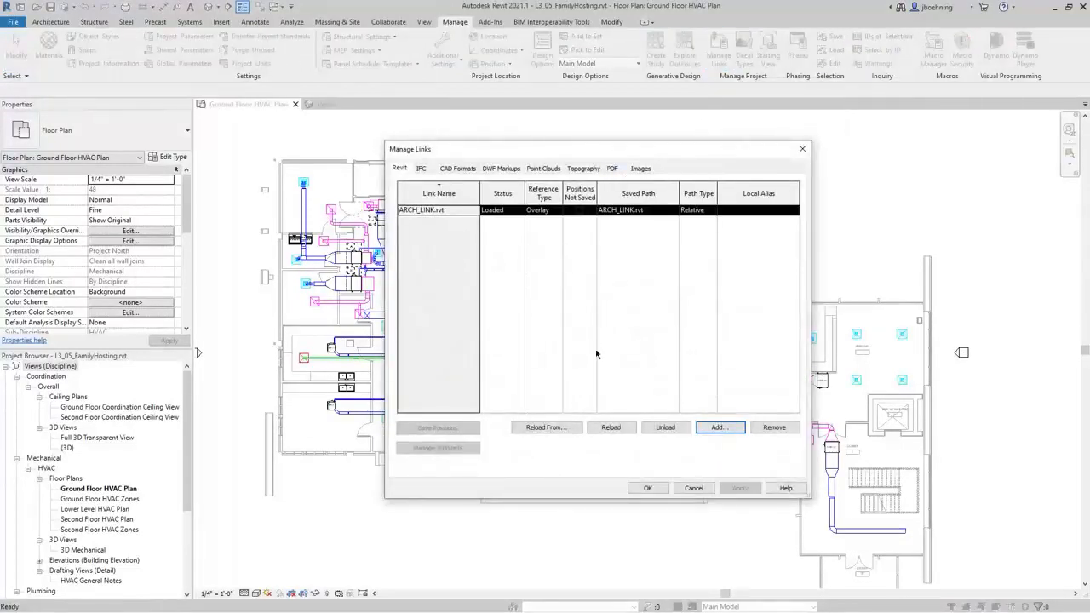
click(771, 427)
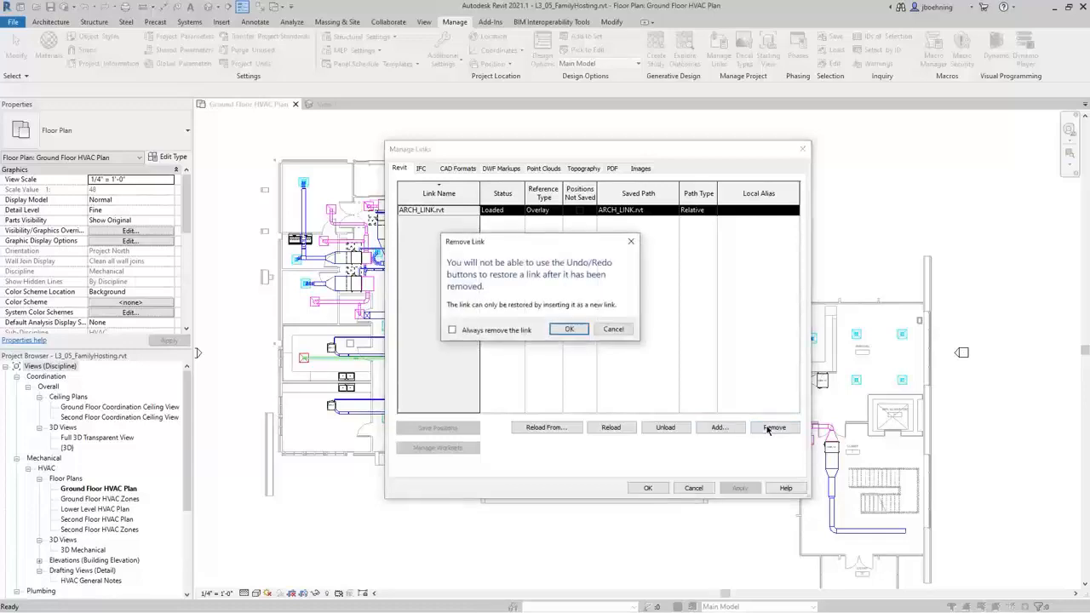
click(568, 328)
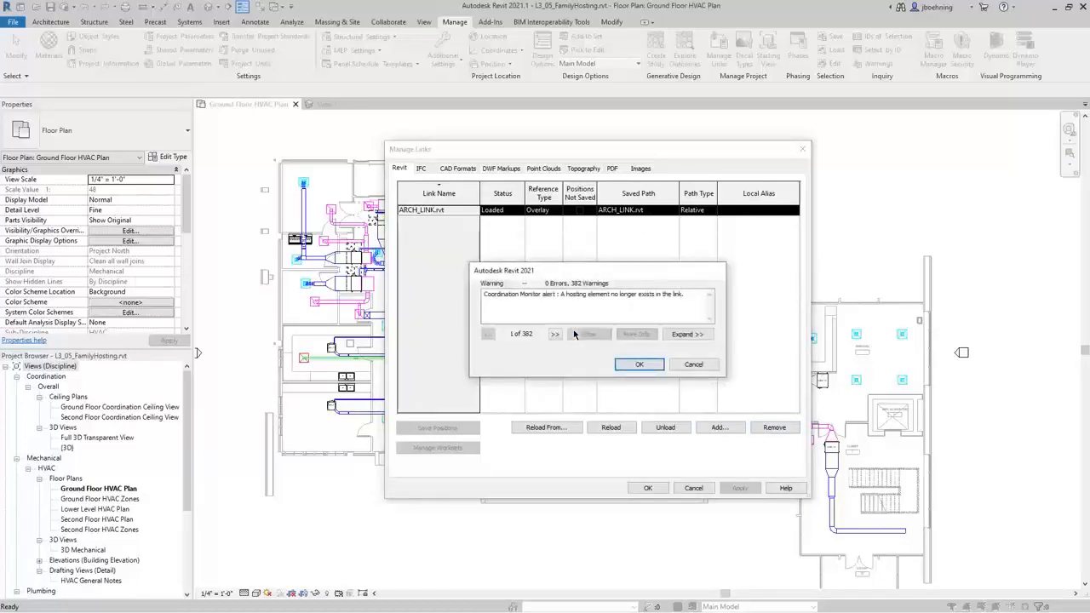
click(637, 364)
click(648, 489)
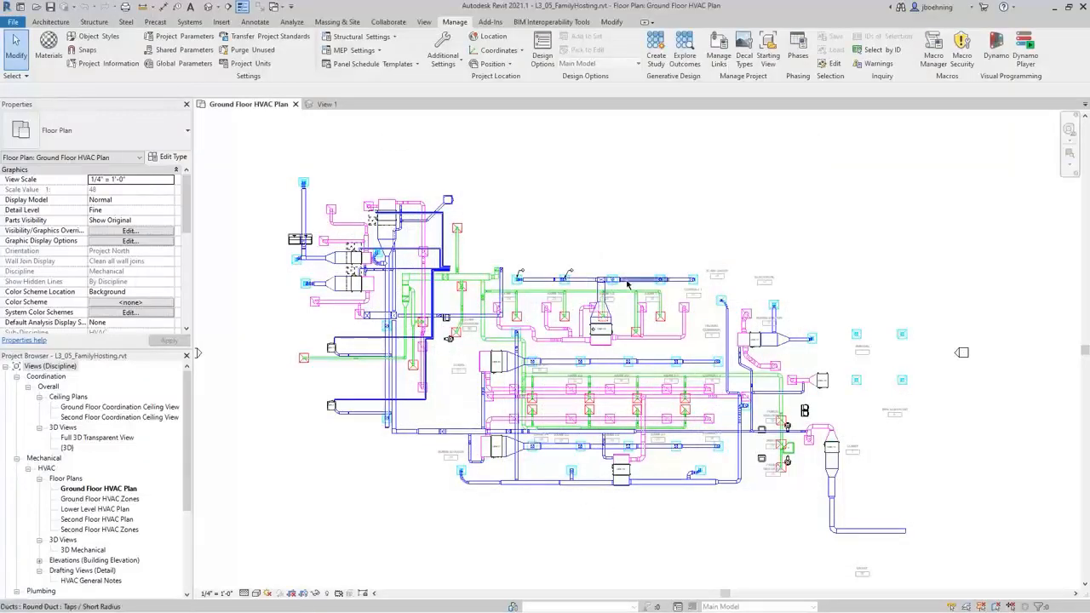
Check the Host property of the supply diffuser above VRF-18 in EXAM 1-2
scroll(623, 279, up, 4)
click(596, 277)
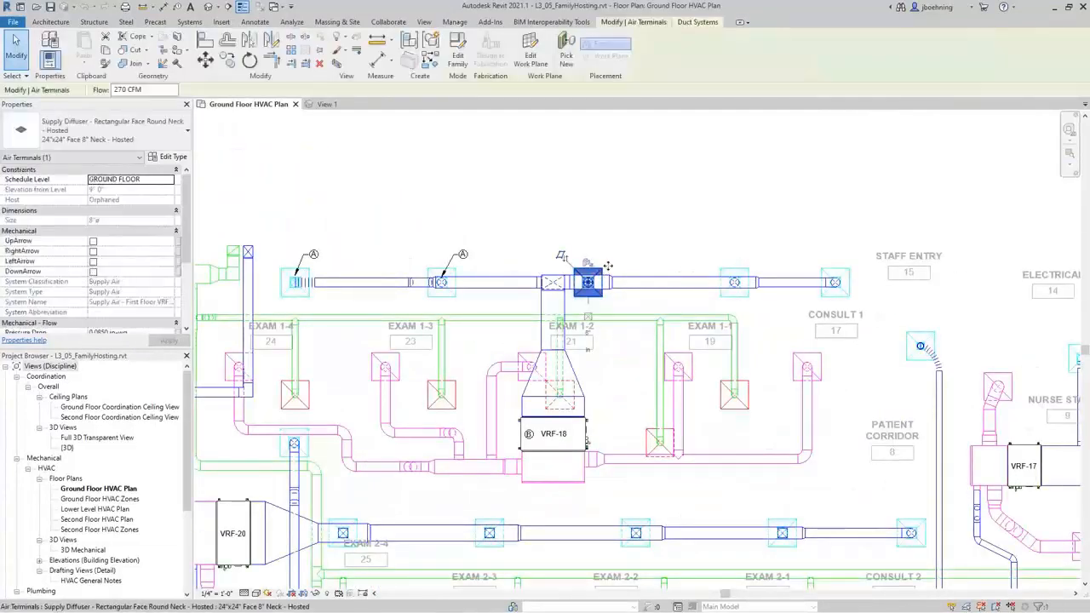
scroll(616, 264, up, 1)
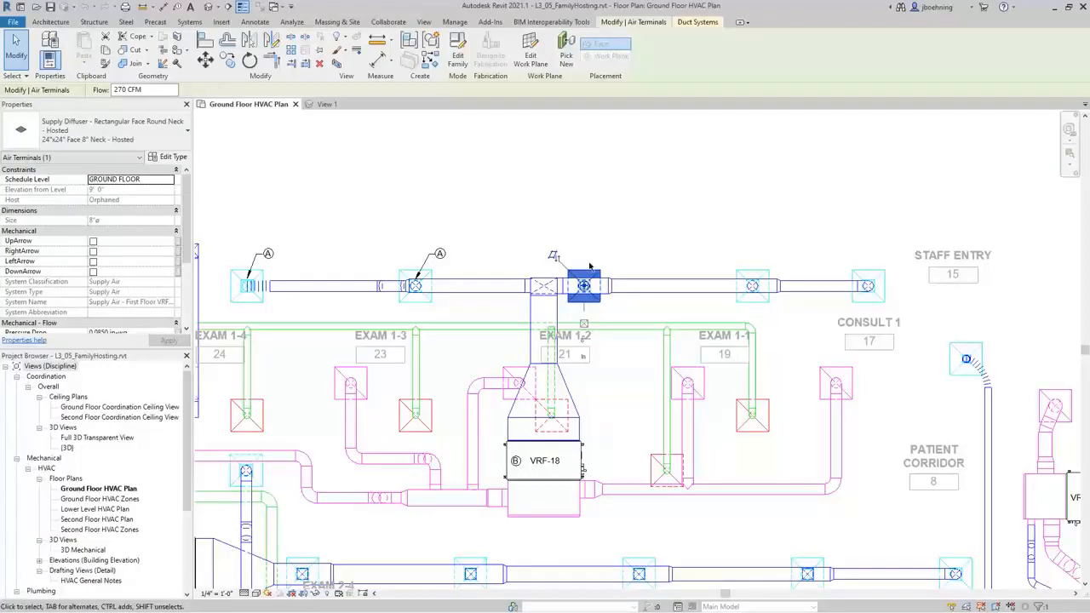
key(Escape)
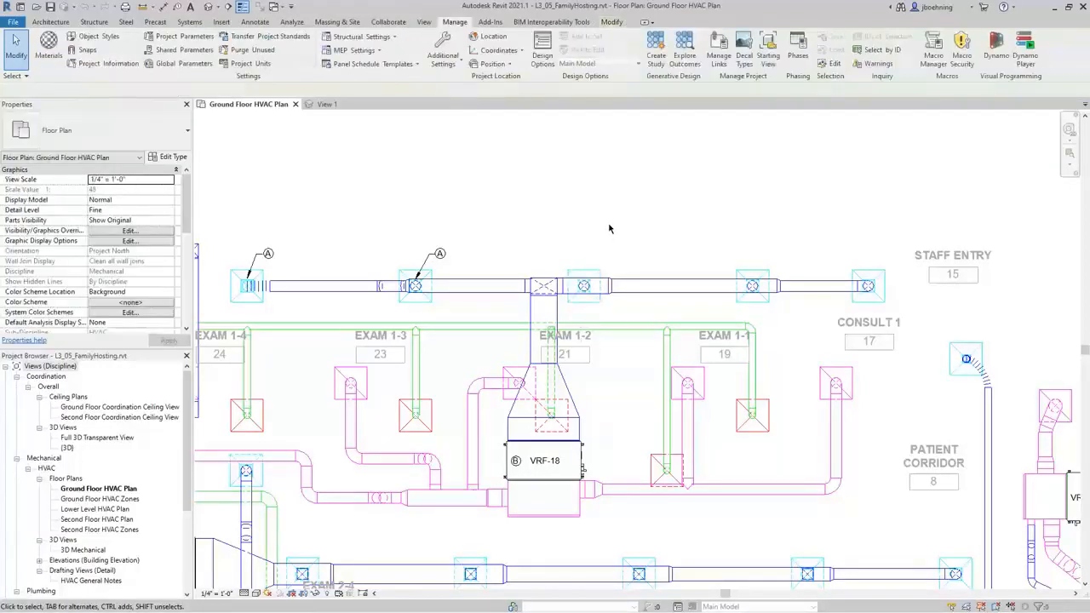
Open Reconcile Hosting and widen its list to review the orphaned elements left by the removed link
scroll(610, 228, down, 3)
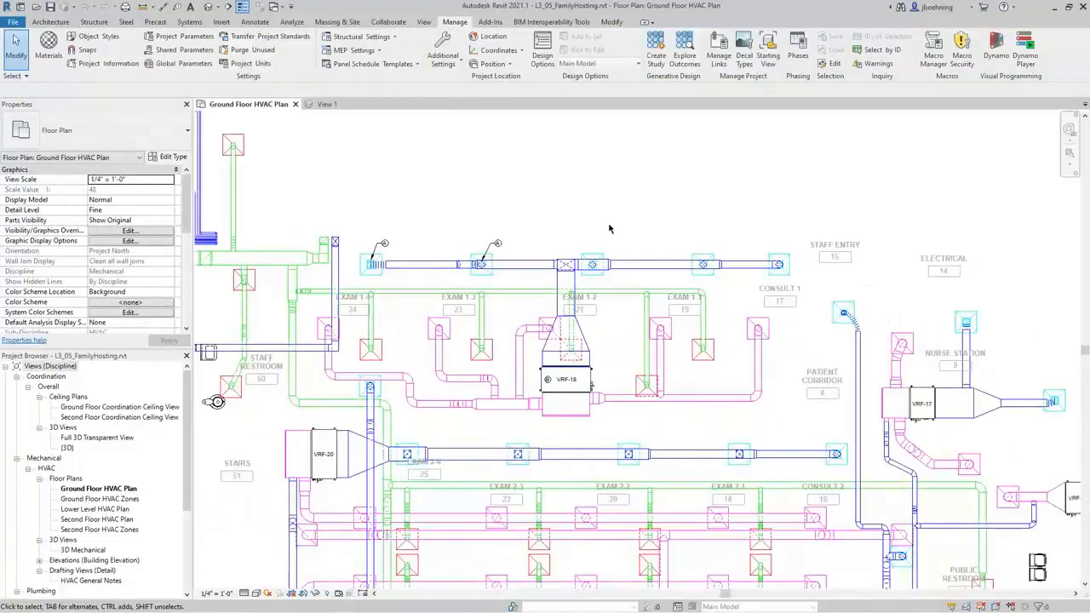
click(395, 23)
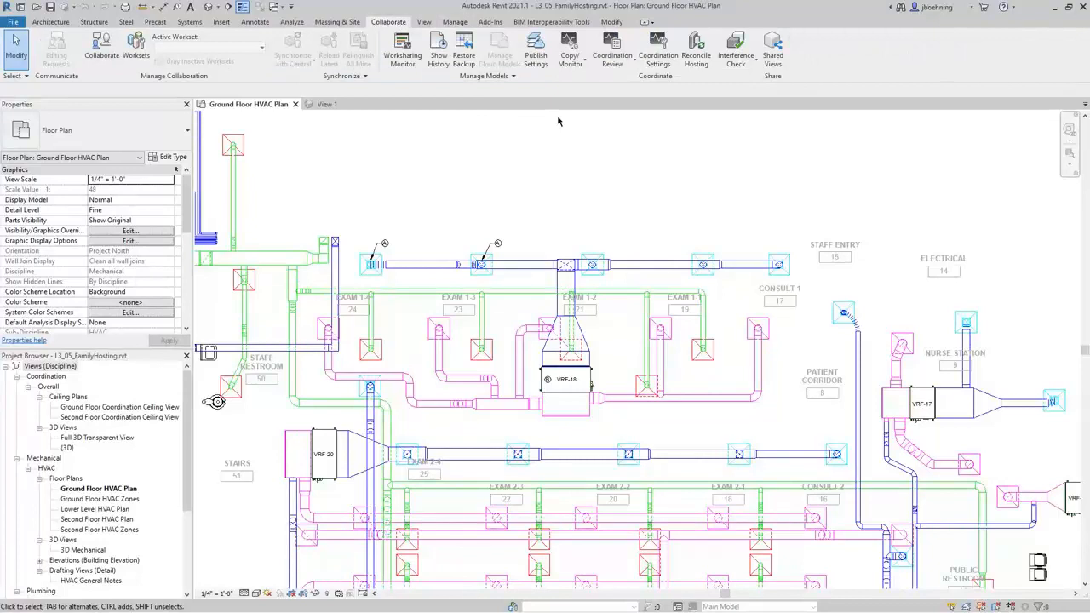
click(696, 73)
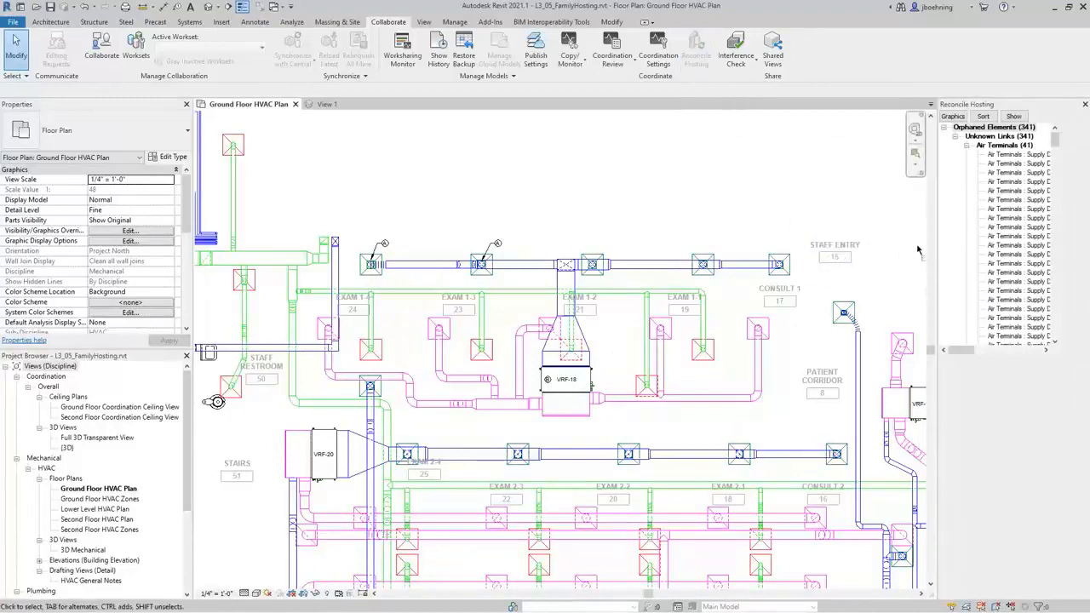
drag(934, 243, 843, 245)
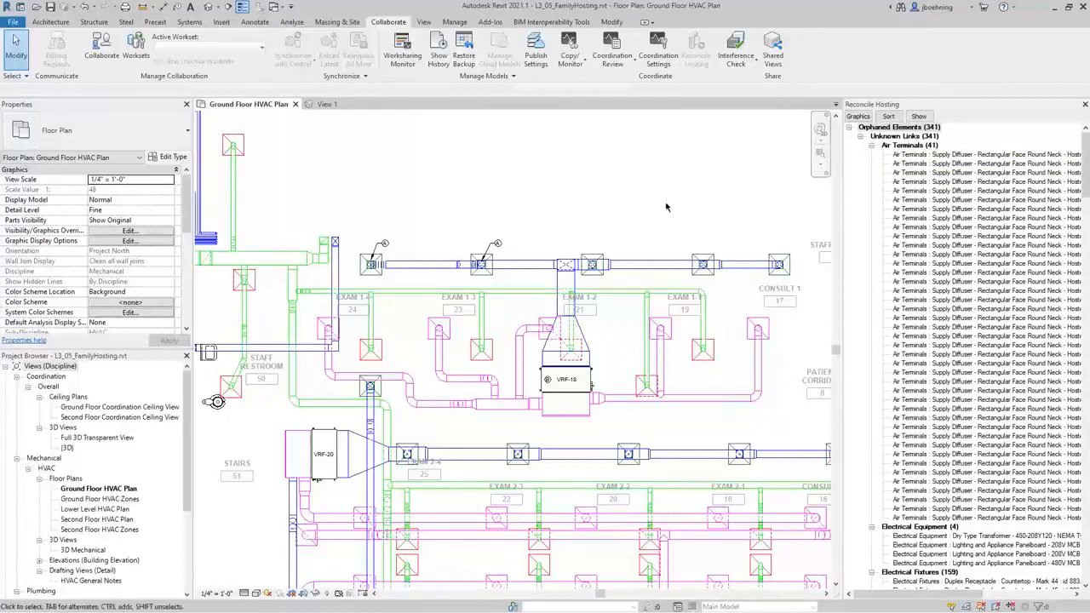
scroll(607, 216, down, 2)
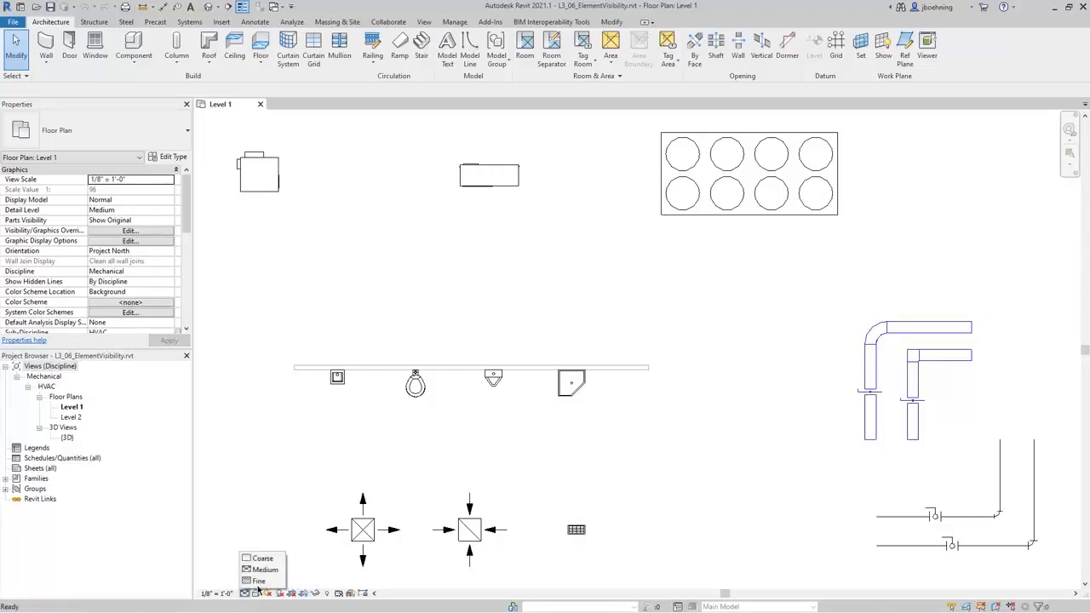
Preview the Level 1 floor plan at Fine detail level and set its detail level to Coarse
click(258, 581)
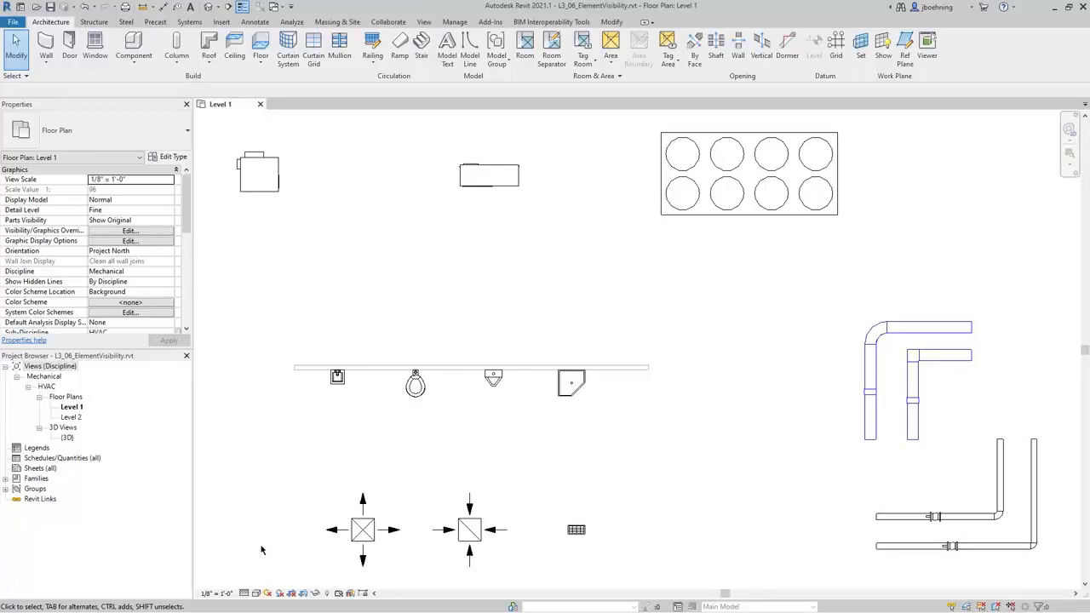
click(245, 593)
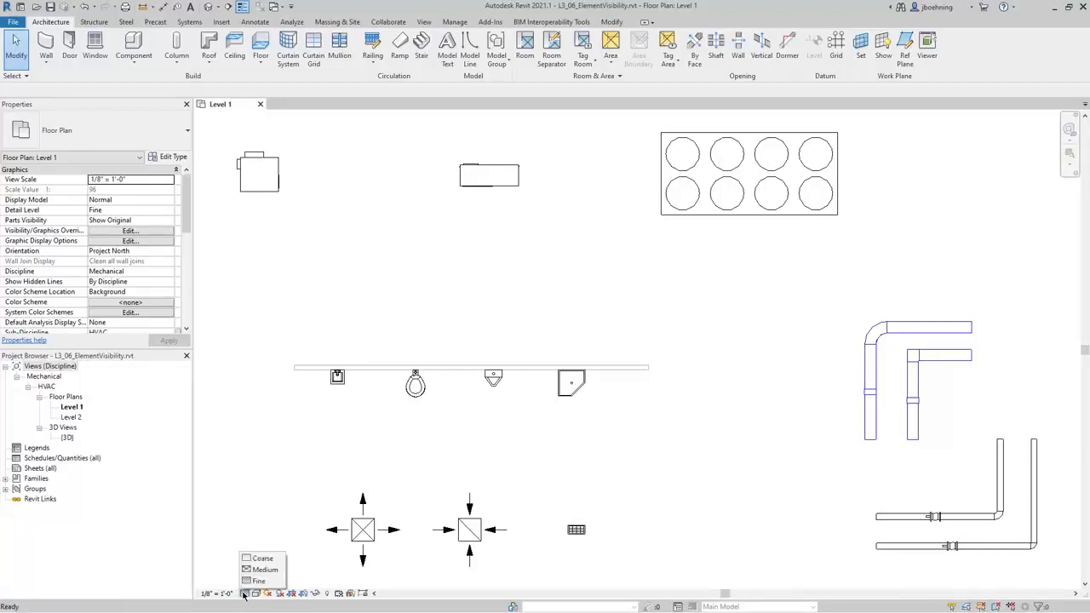
click(260, 559)
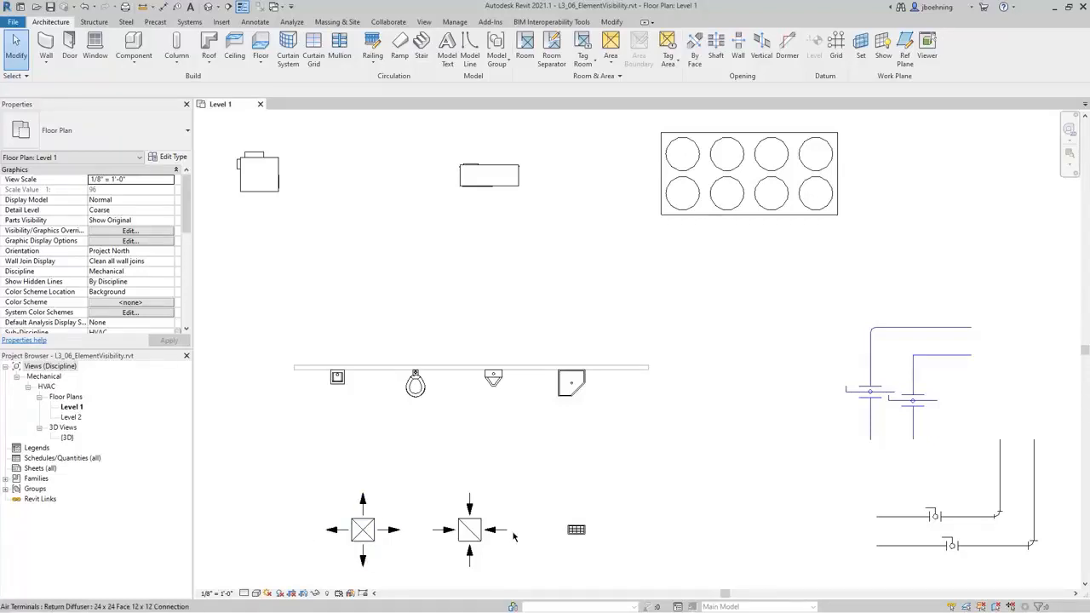
Open the Ball Valve - 2-6 Inch family of the lower pipe run for editing and show its Ref. Level floor plan
scroll(994, 570, up, 3)
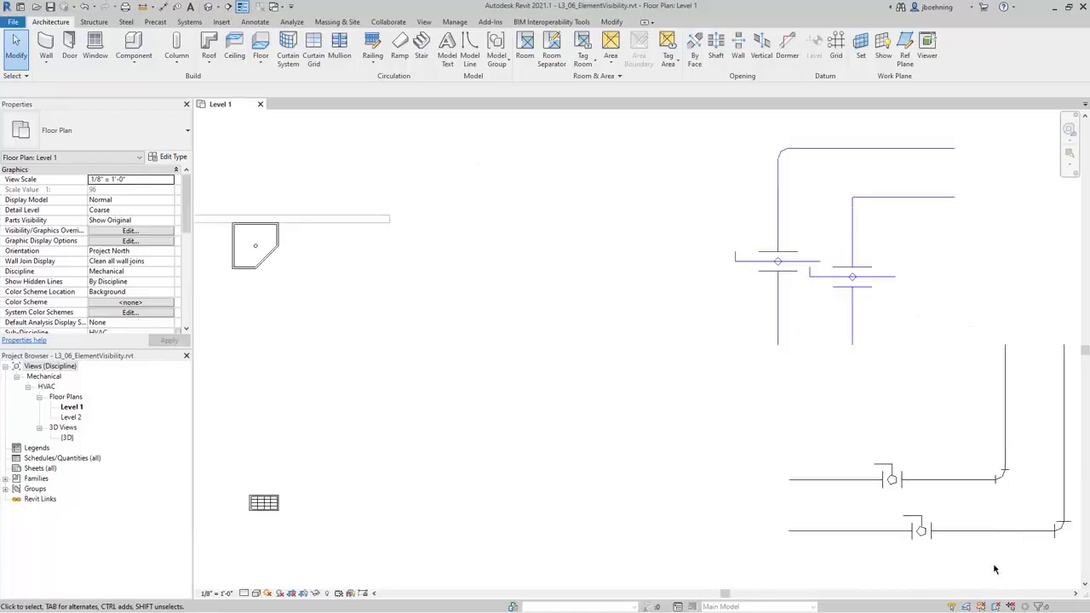
click(920, 530)
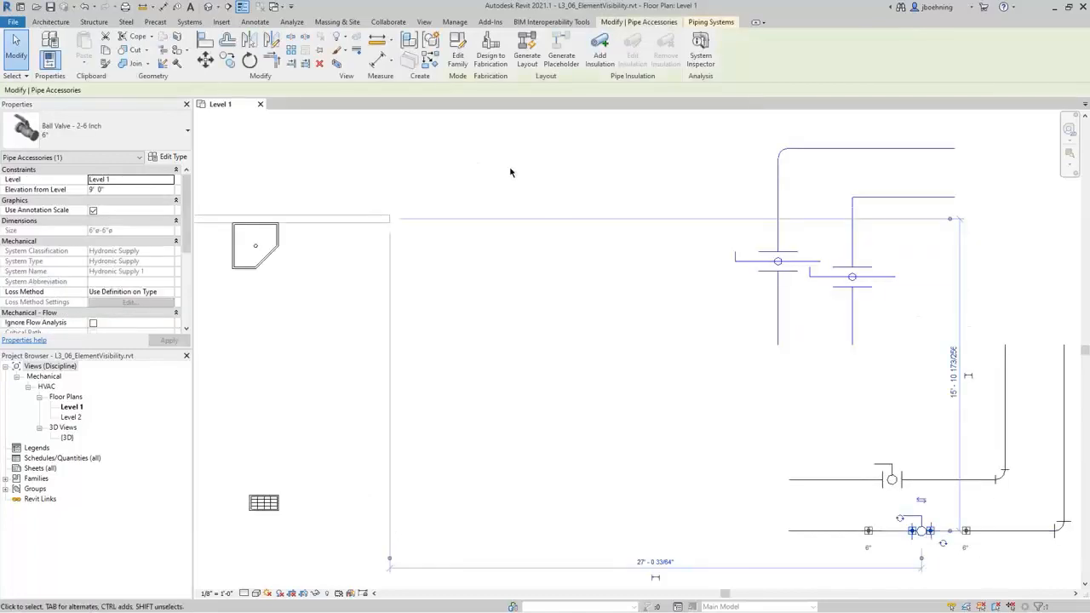
click(457, 61)
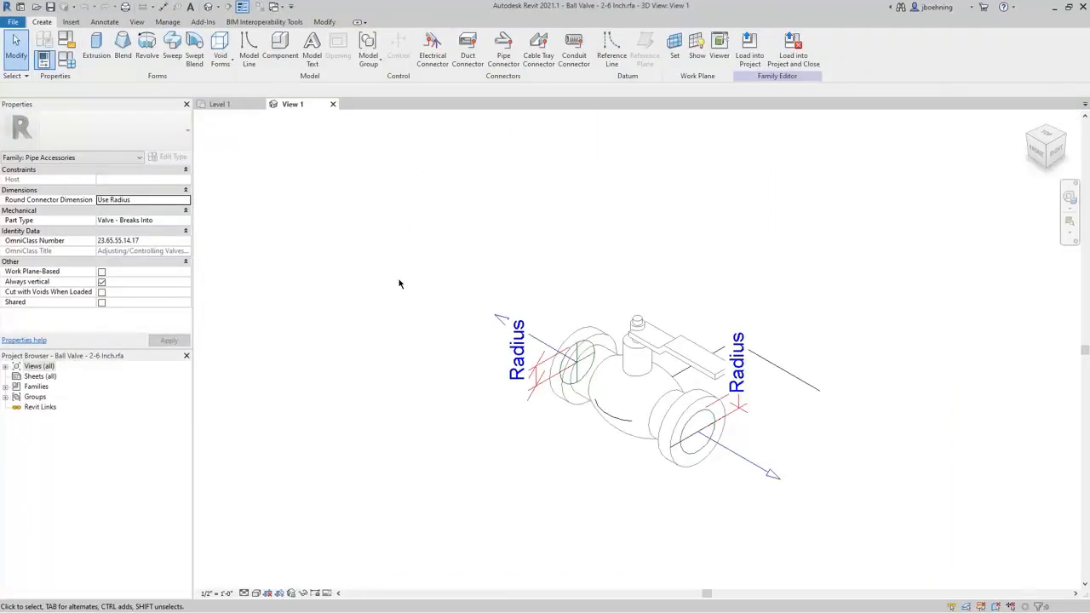
click(5, 366)
click(16, 376)
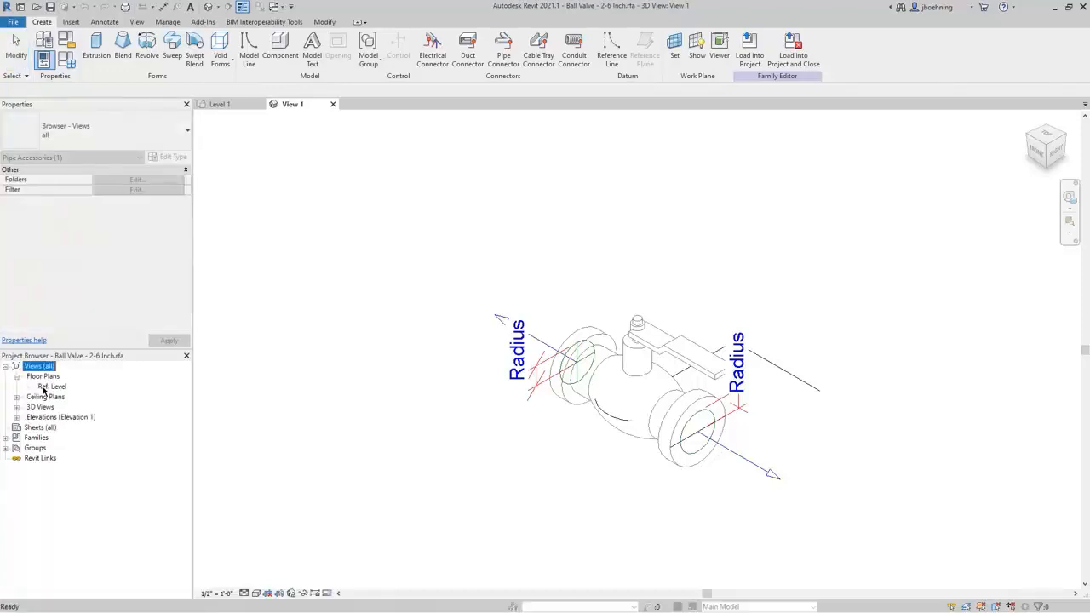
double_click(45, 388)
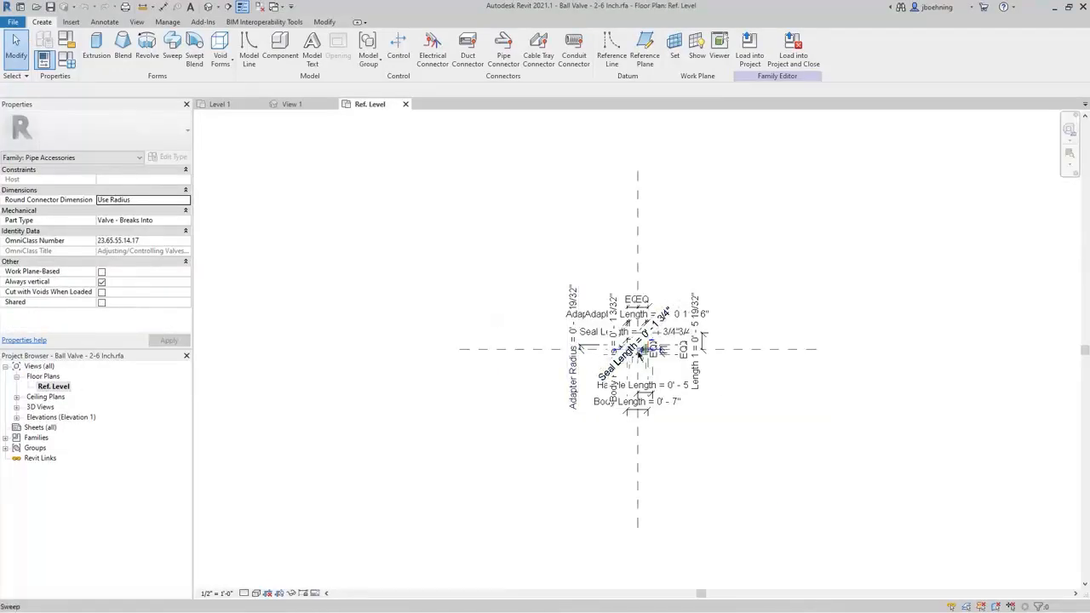
Hide all annotation categories in the valve family's Ref. Level view through Visibility/Graphic Overrides
scroll(650, 345, up, 3)
scroll(651, 346, up, 2)
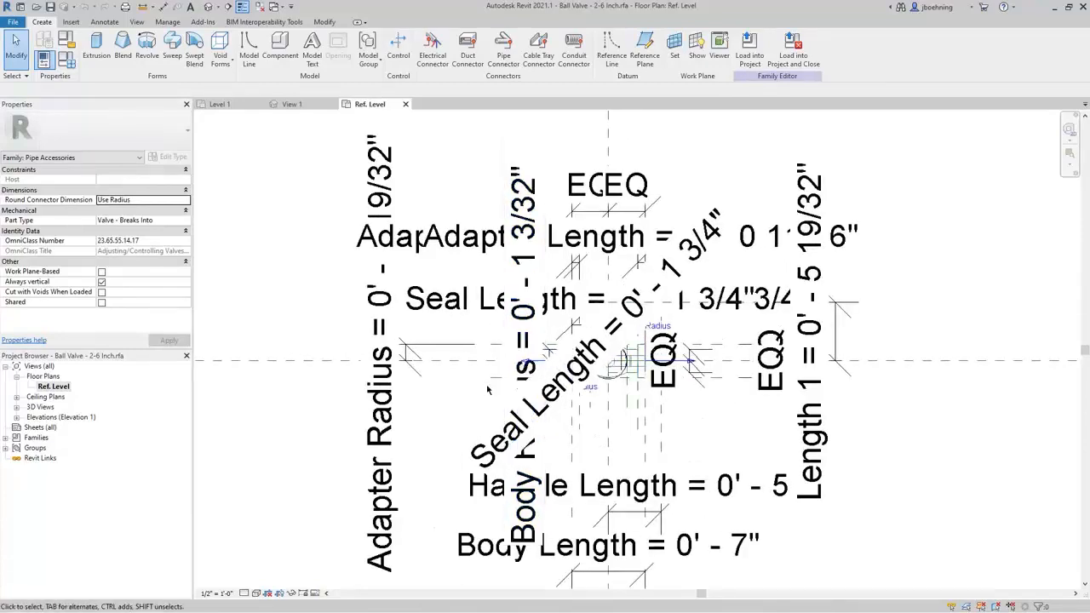
key(v)
key(v)
click(464, 177)
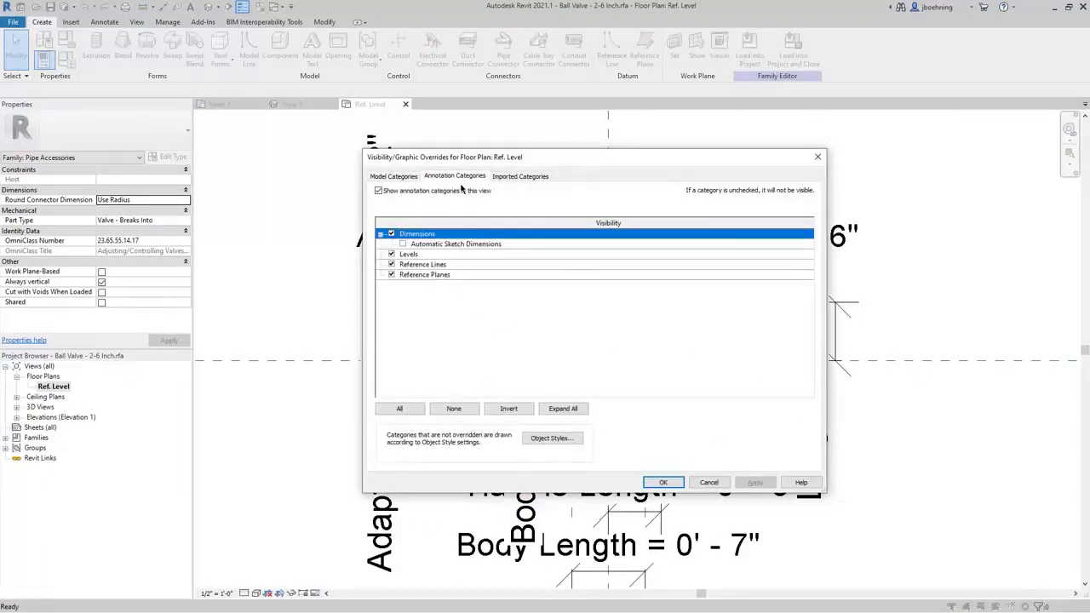
click(378, 191)
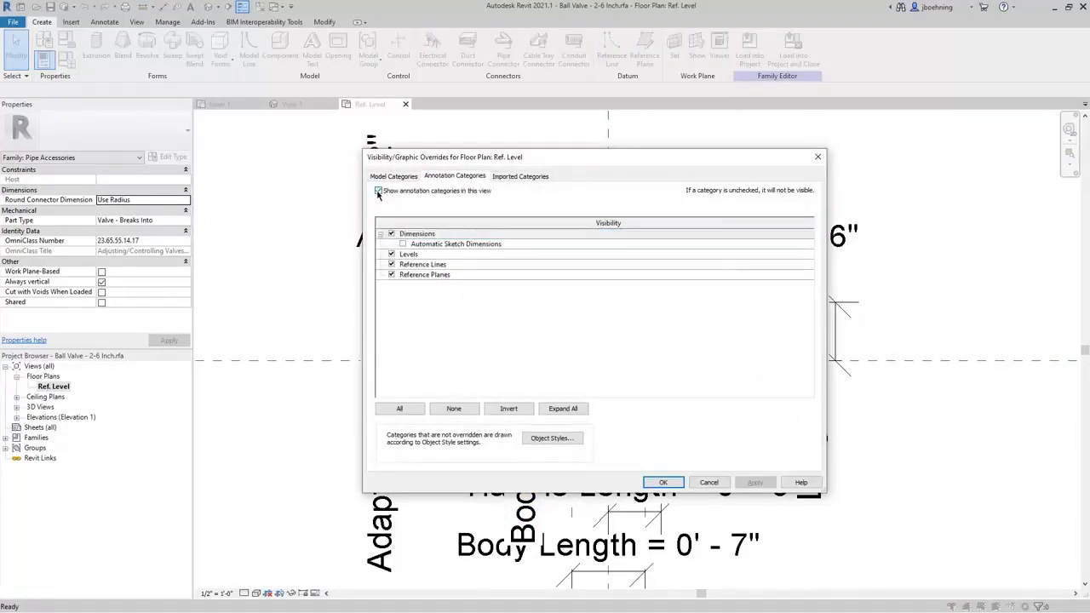
click(663, 482)
Check the detail-level visibility settings of the valve's left flange extrusion and leave them unmodified
scroll(628, 394, up, 3)
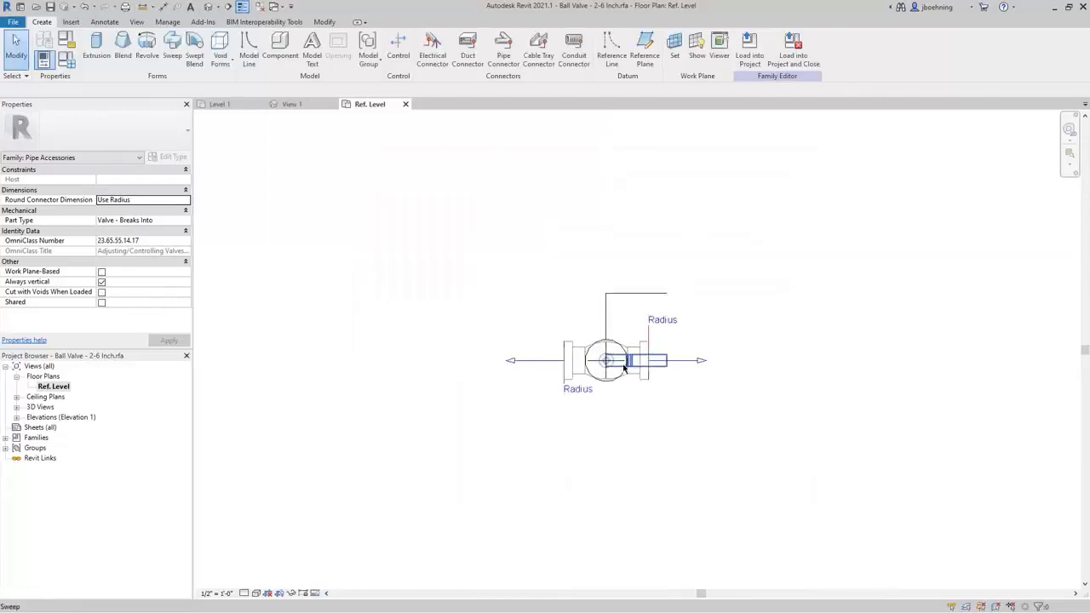
scroll(623, 366, up, 1)
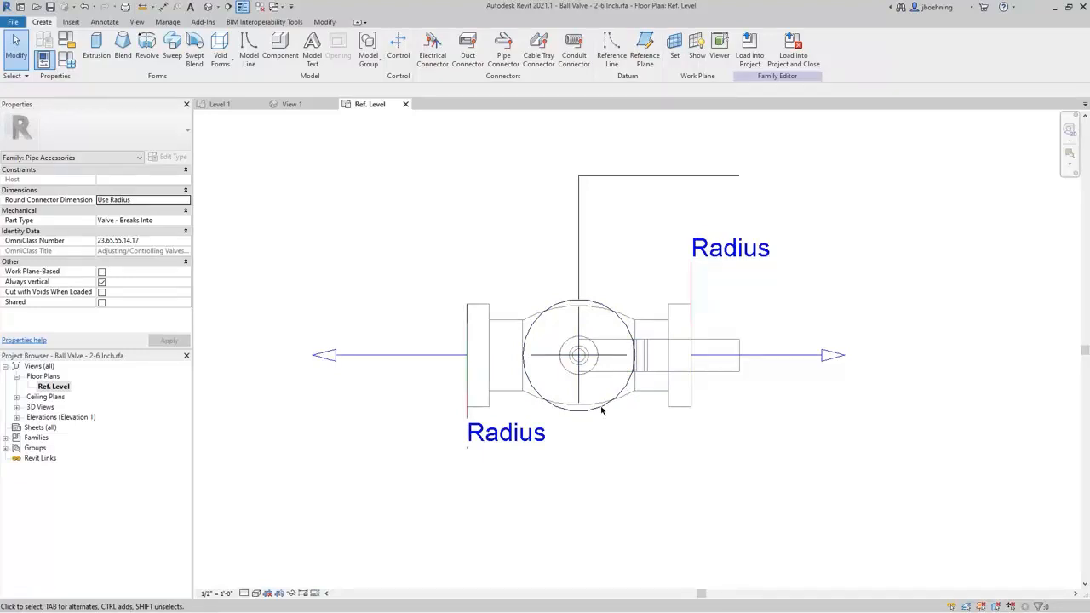
click(491, 316)
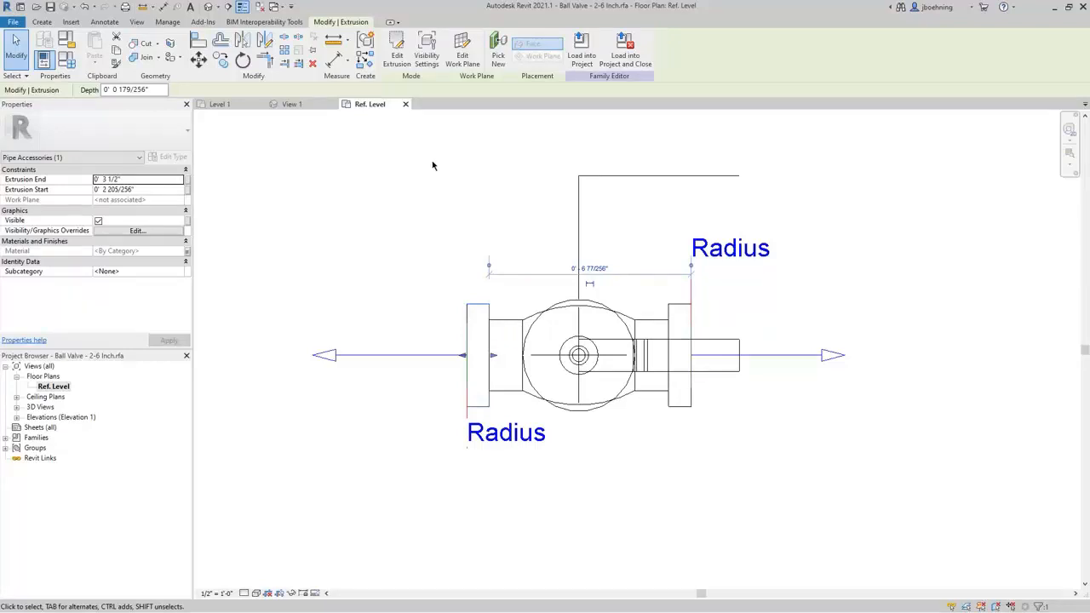
click(427, 70)
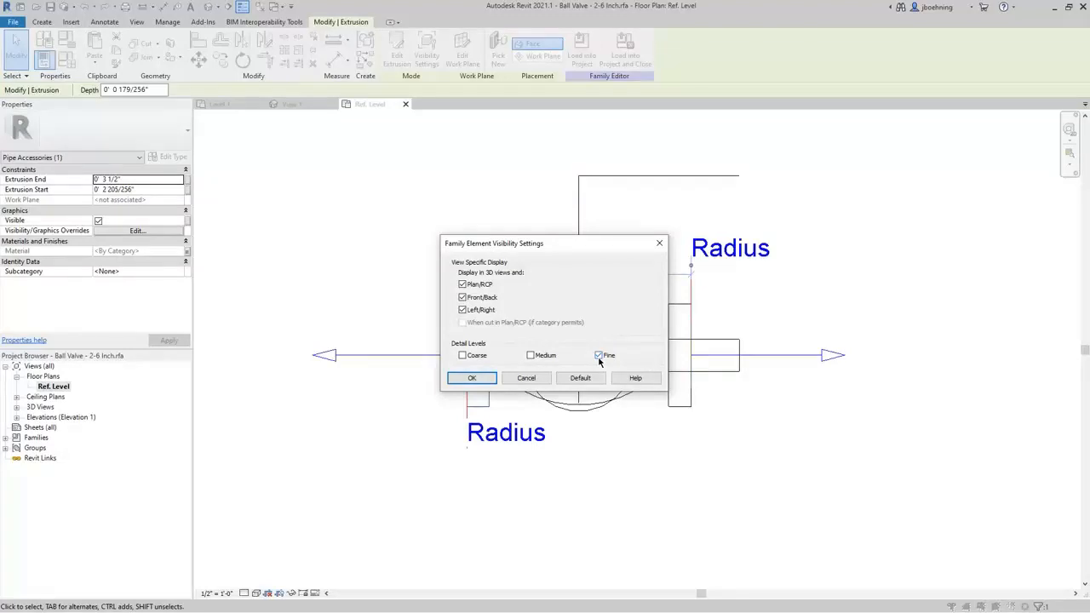
click(526, 378)
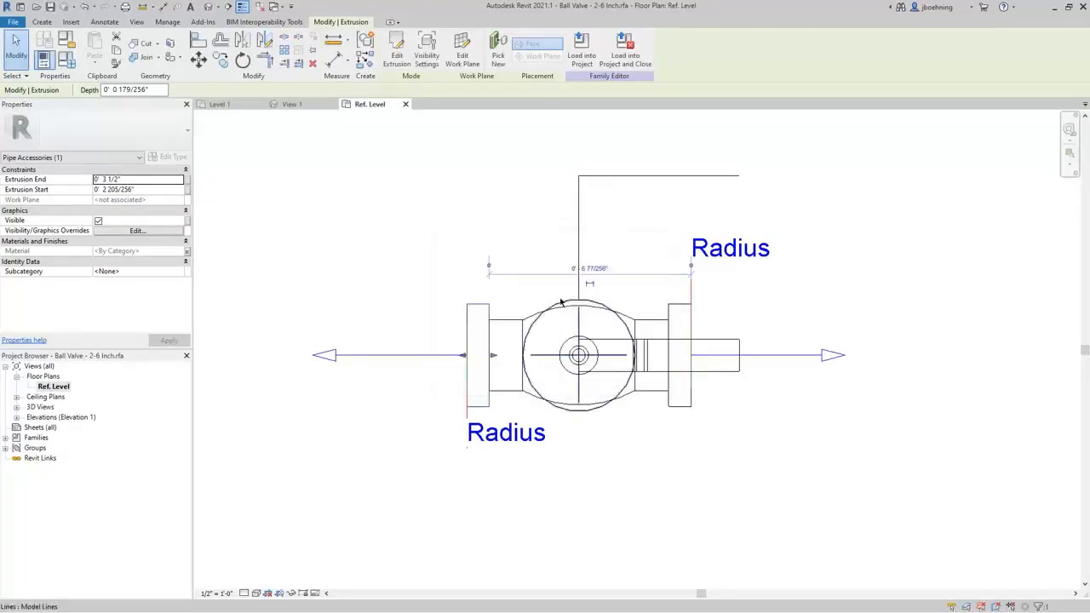
Check the detail-level visibility settings of the vertical model line in the valve's handle symbol, without altering them
click(579, 281)
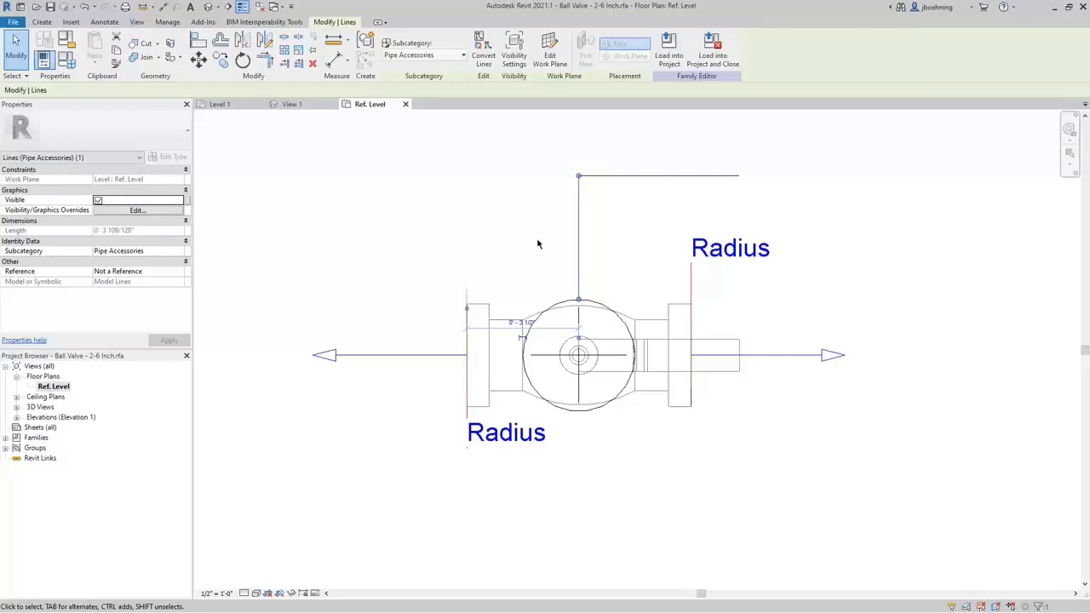
click(514, 57)
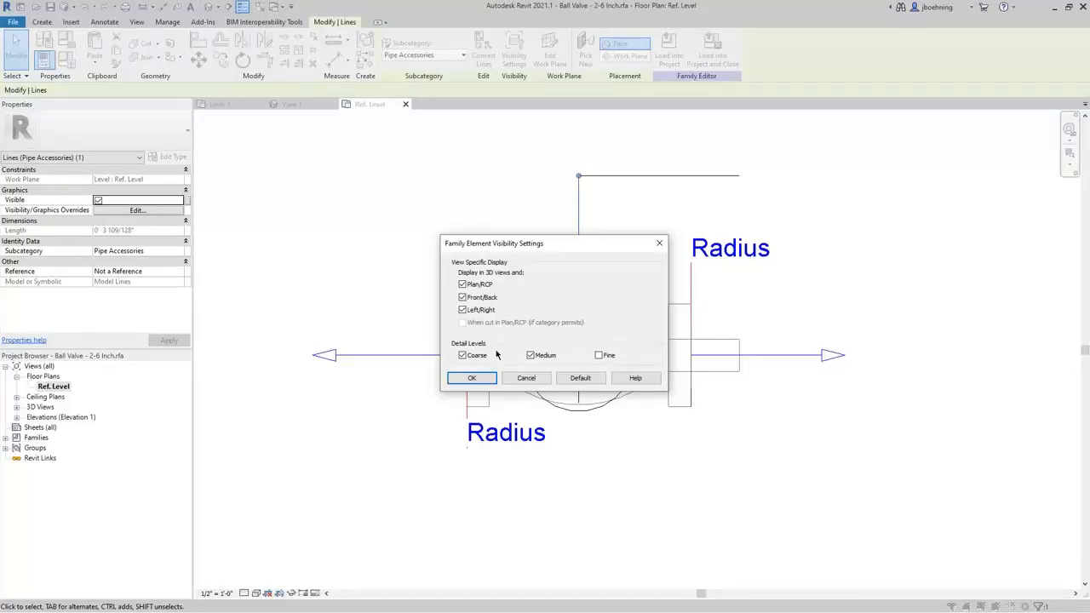
click(526, 377)
click(435, 243)
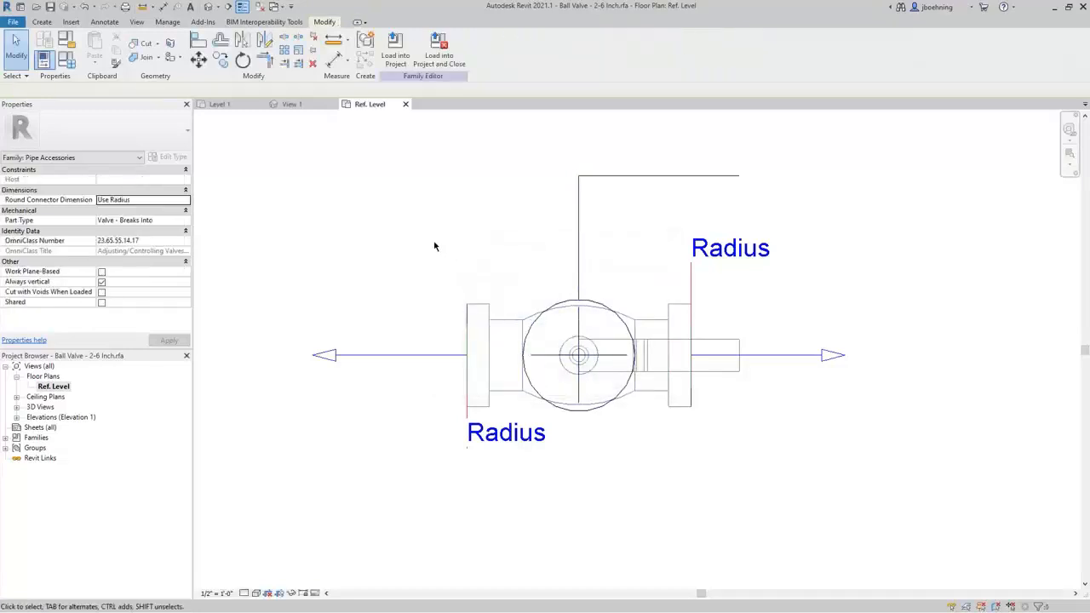
Return to the project's Level 1 plan, open the horizontal WSHP unit's family for editing, and show its Ref. Level floor plan
click(232, 106)
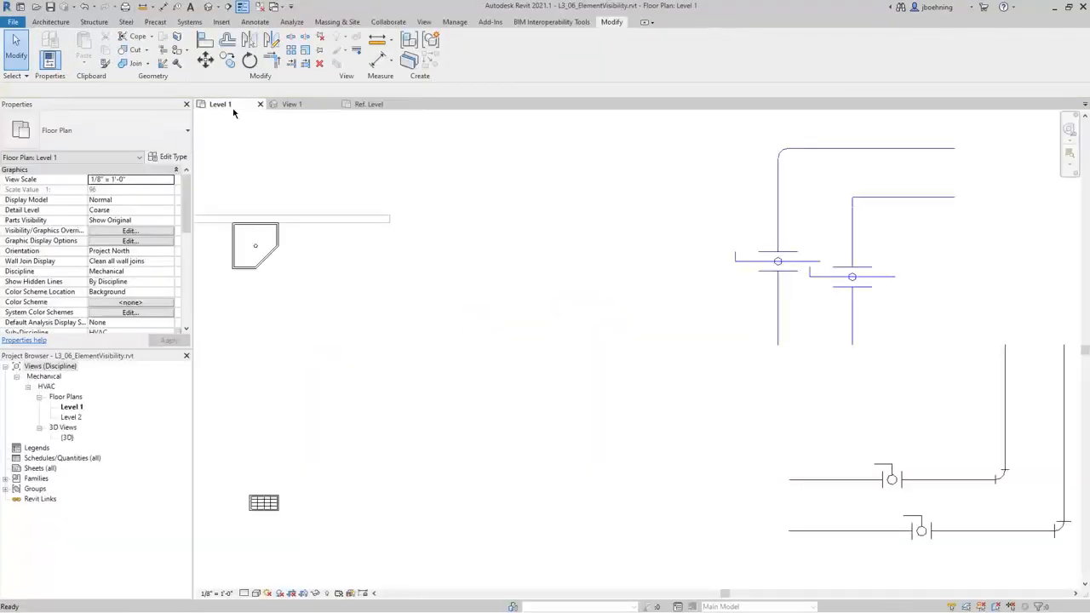
scroll(702, 431, down, 2)
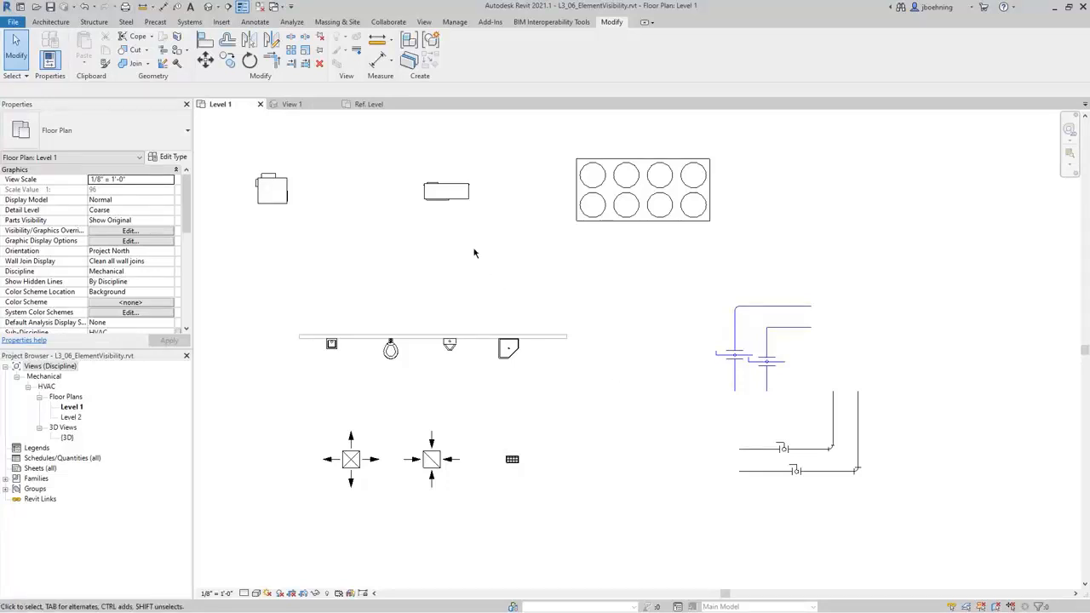
click(450, 194)
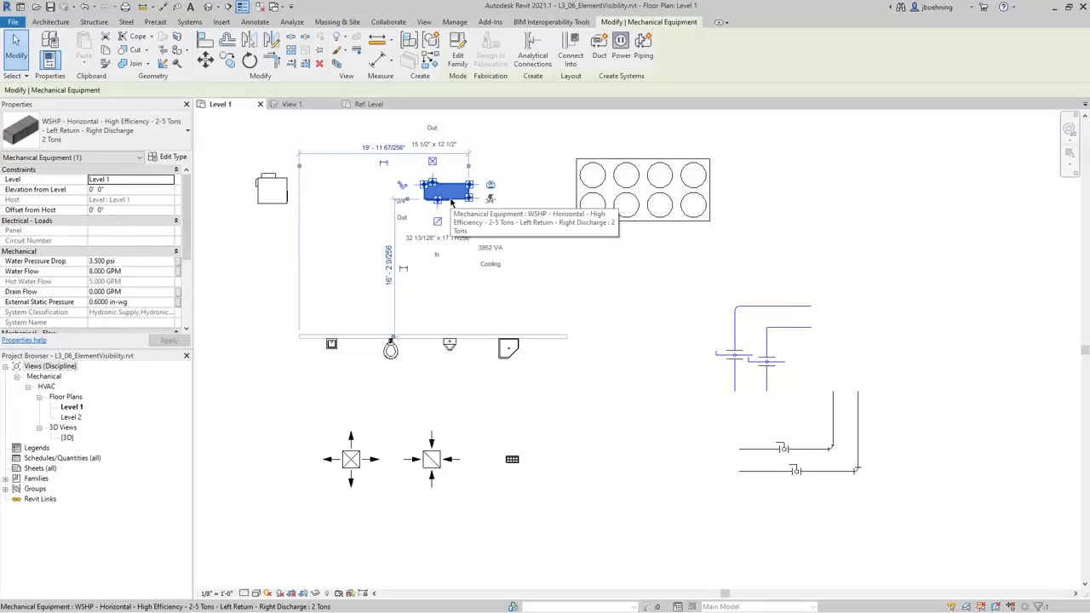
click(457, 52)
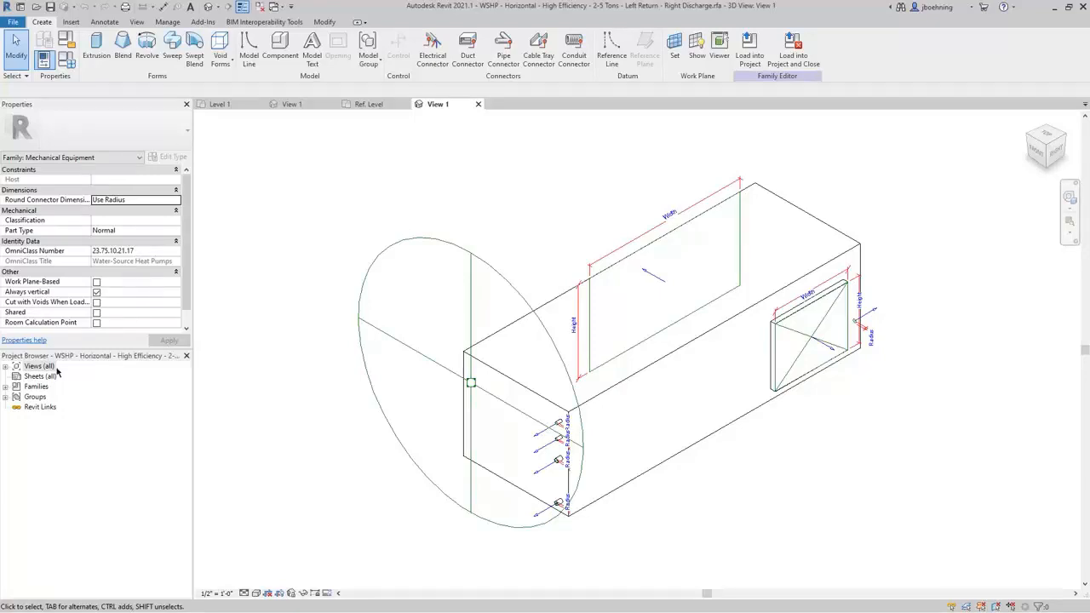
click(6, 368)
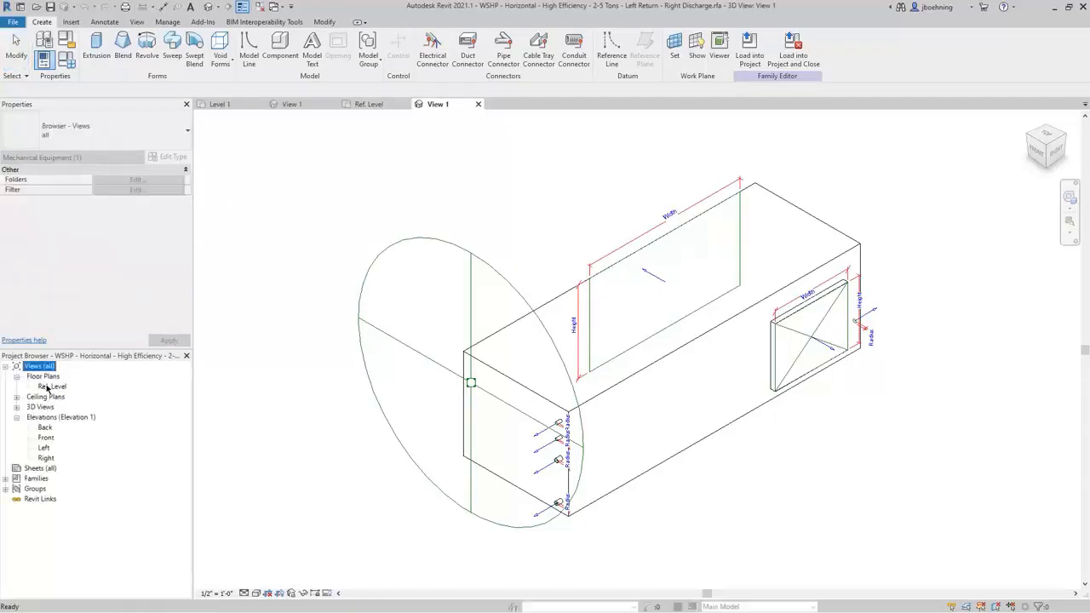
double_click(49, 388)
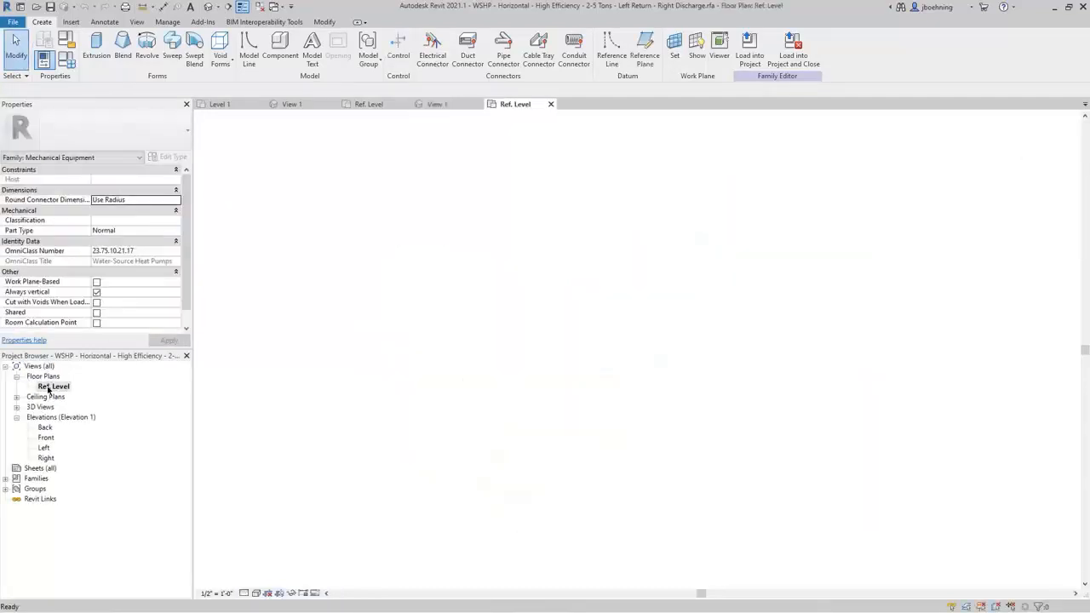
Draw a horizontal reference plane below the heat pump body in the Ref. Level plan, spanning past both sides
middle_drag(584, 309, 527, 331)
scroll(531, 325, up, 1)
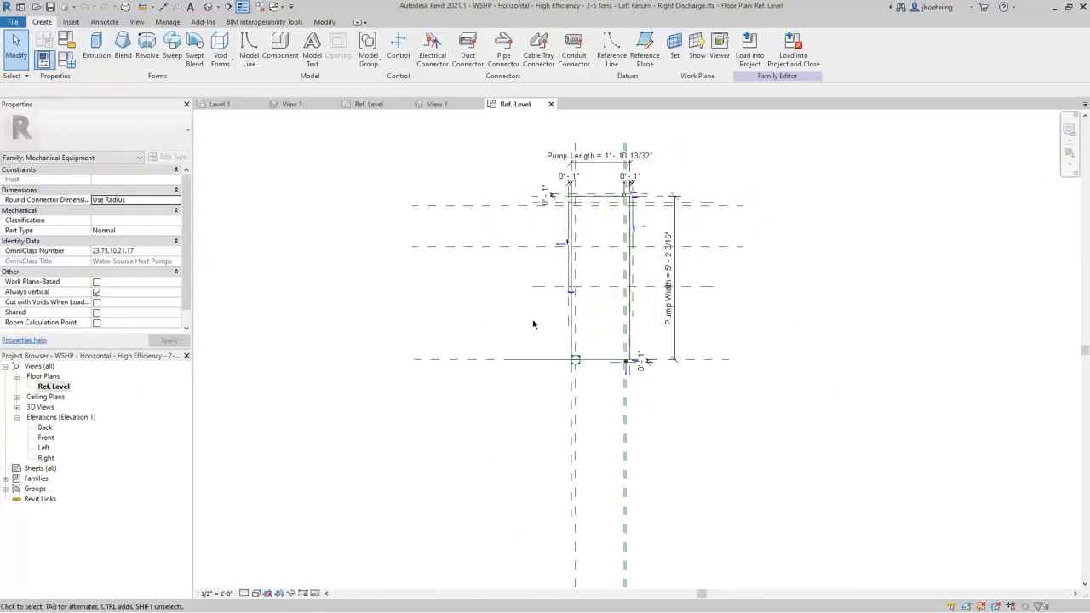
click(640, 68)
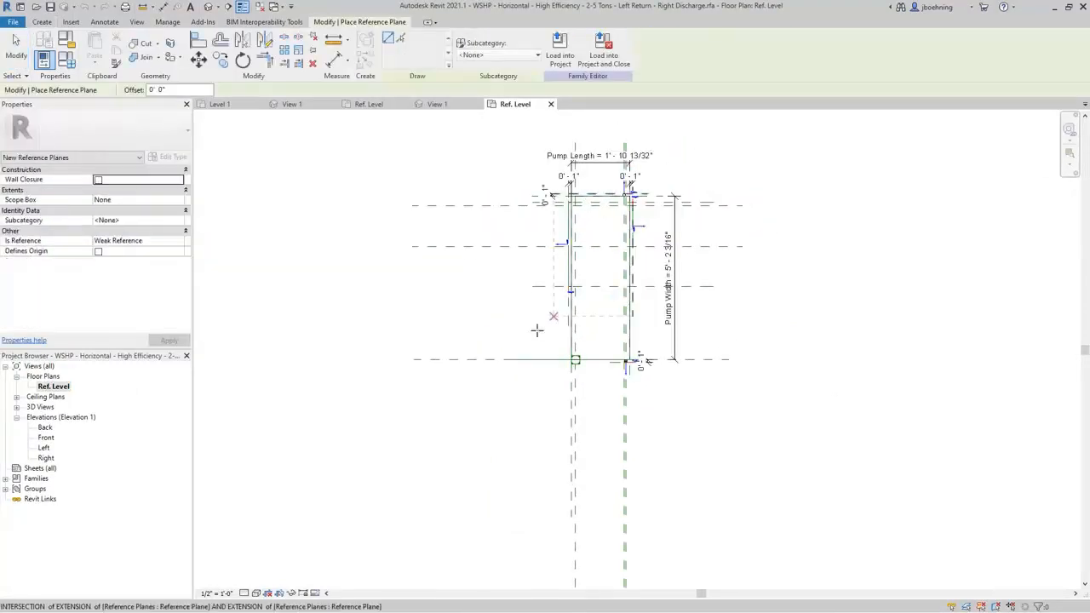
click(418, 433)
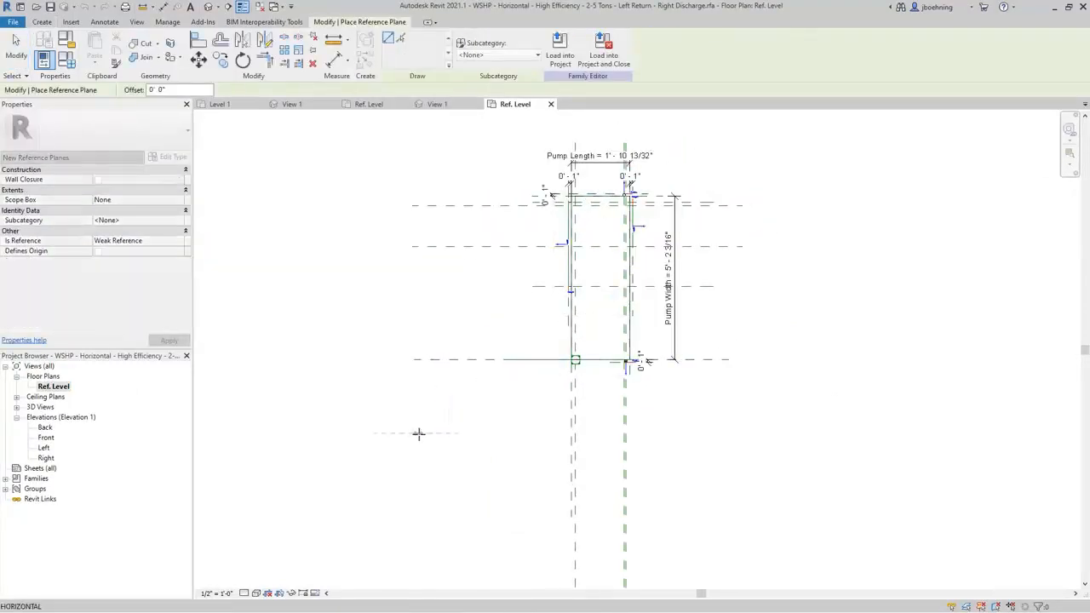
click(727, 433)
click(16, 52)
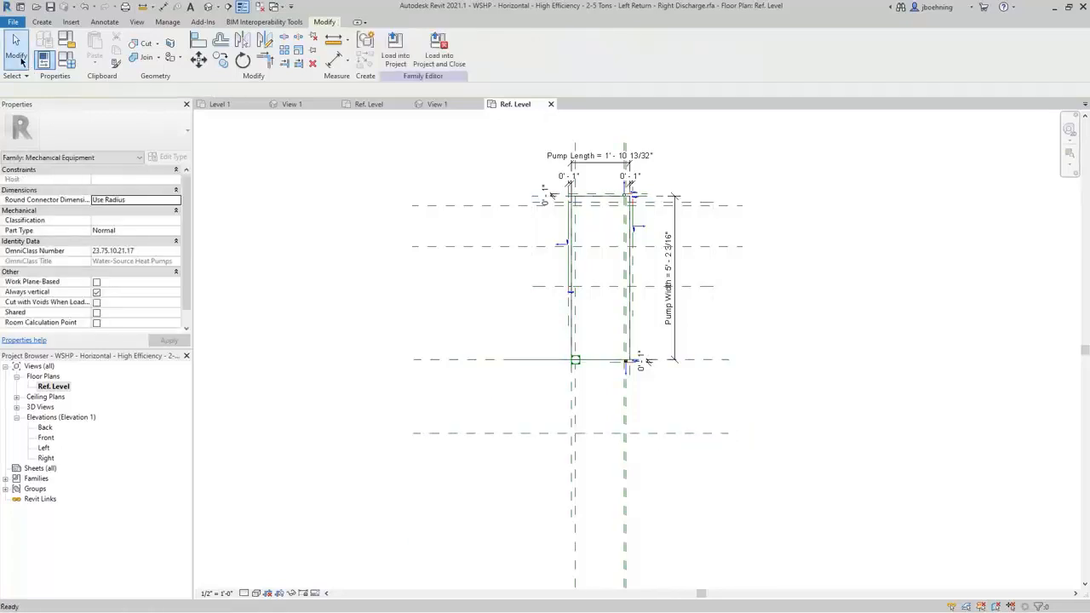
scroll(606, 398, up, 2)
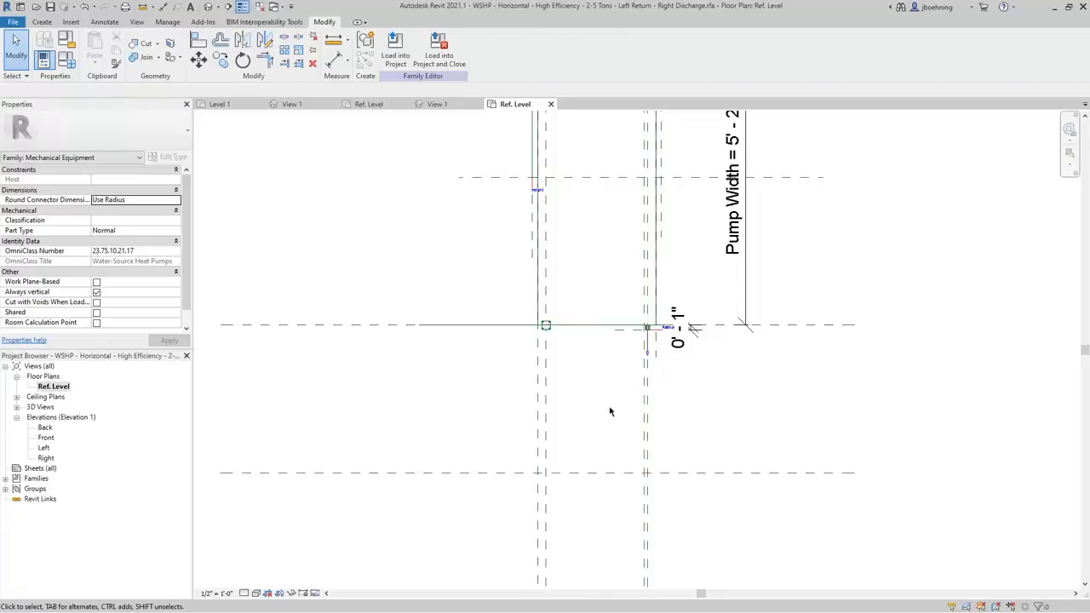
Extrude a 1'-10 51/128" by 2'-4" rectangle between the pump's lower edge and the new reference plane, locking its sides and bottom edge
scroll(613, 413, up, 1)
click(42, 22)
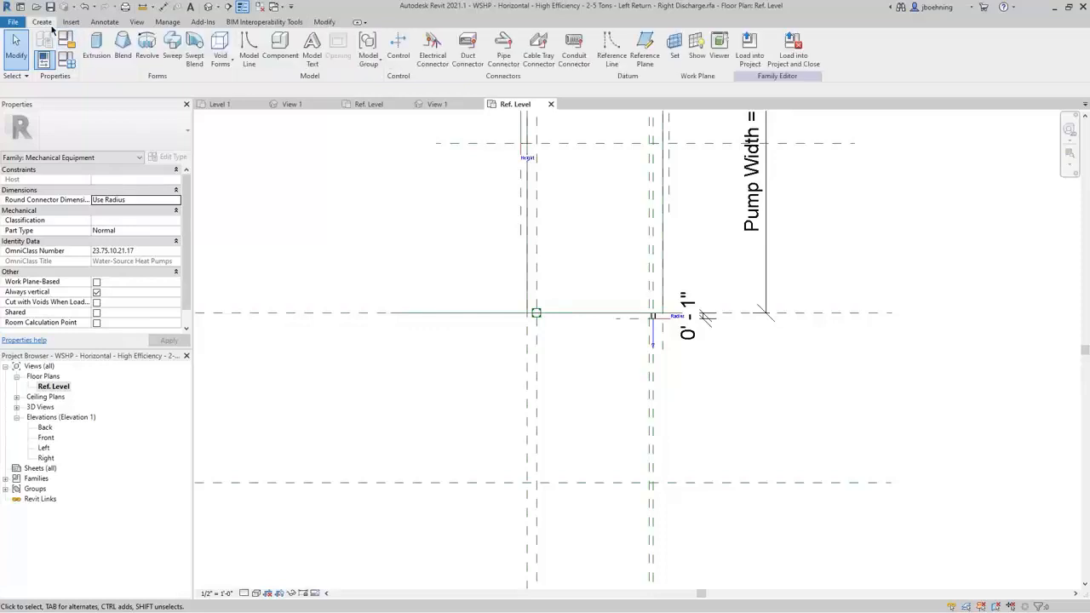
click(96, 47)
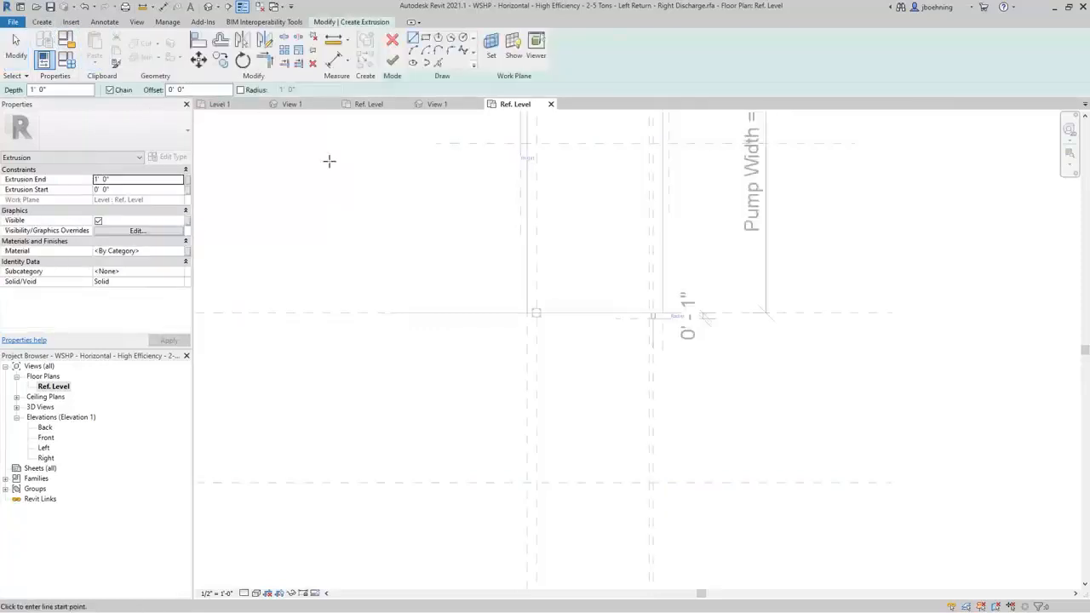
click(426, 41)
scroll(506, 340, up, 2)
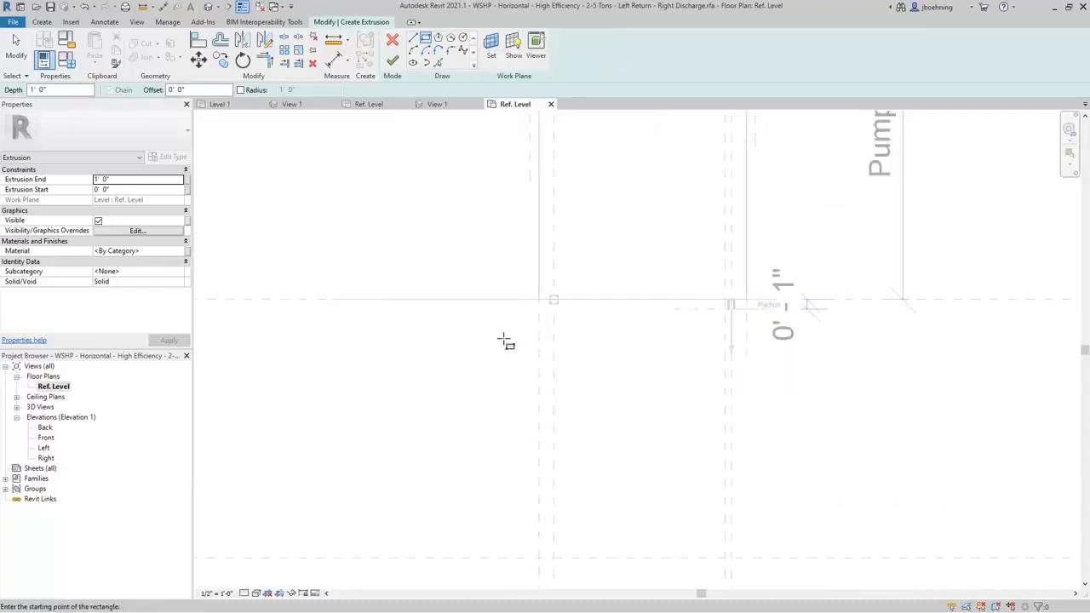
click(538, 299)
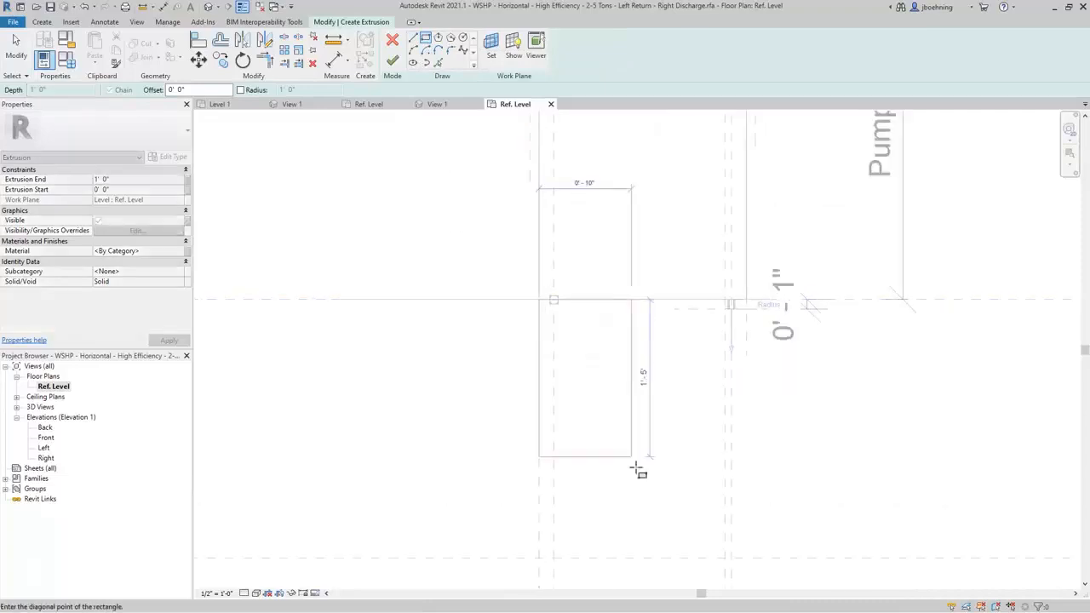
click(746, 559)
click(745, 558)
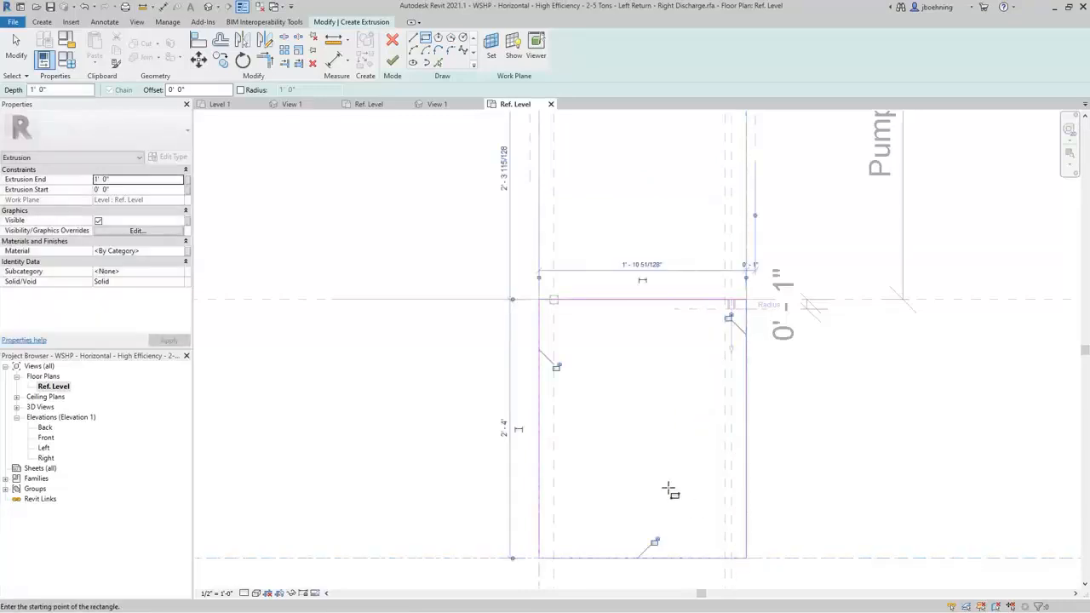
scroll(670, 492, down, 1)
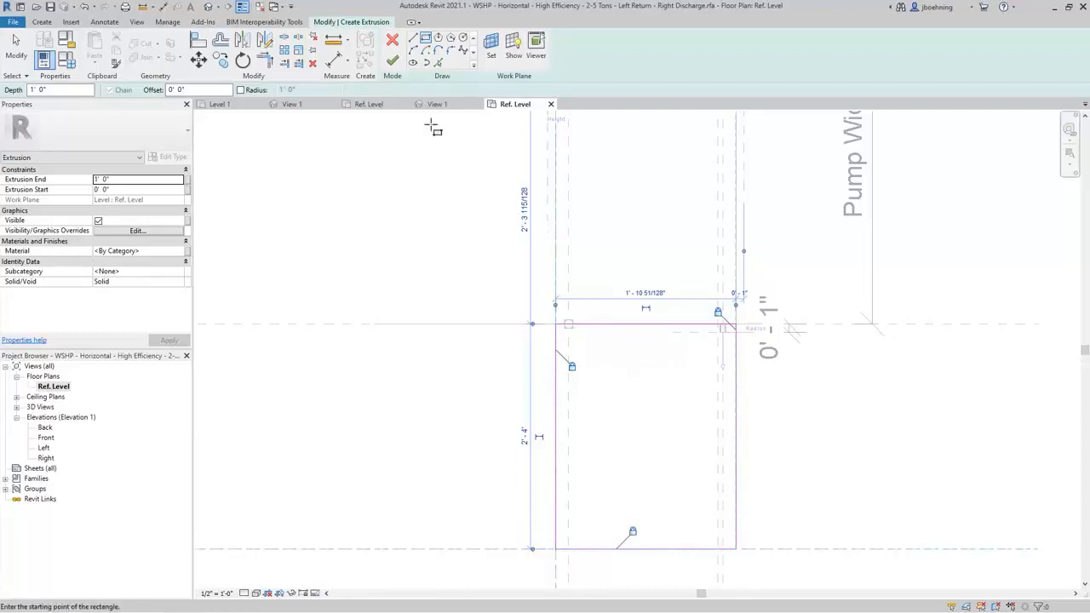
click(394, 63)
scroll(408, 224, down, 2)
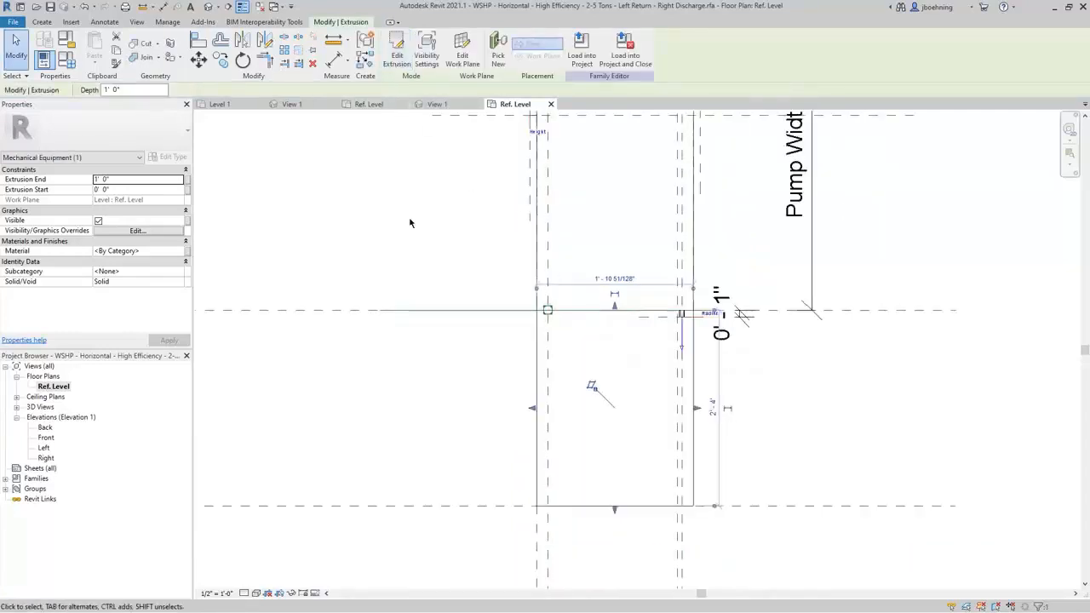
In the Front elevation, stretch the new extrusion's top to the pump-height reference plane and lock it there
double_click(46, 437)
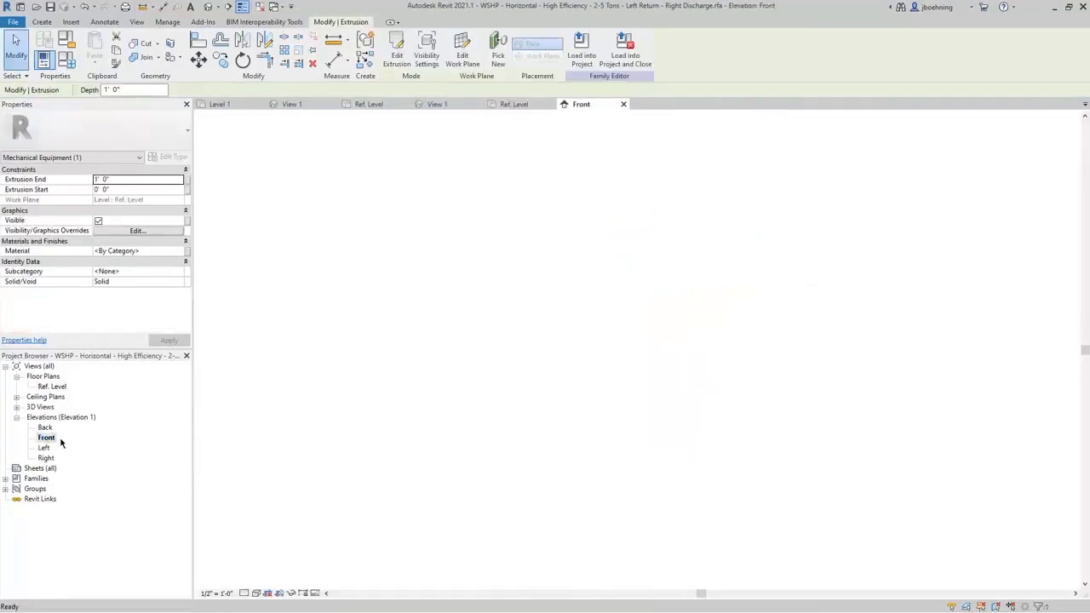
scroll(640, 575, up, 4)
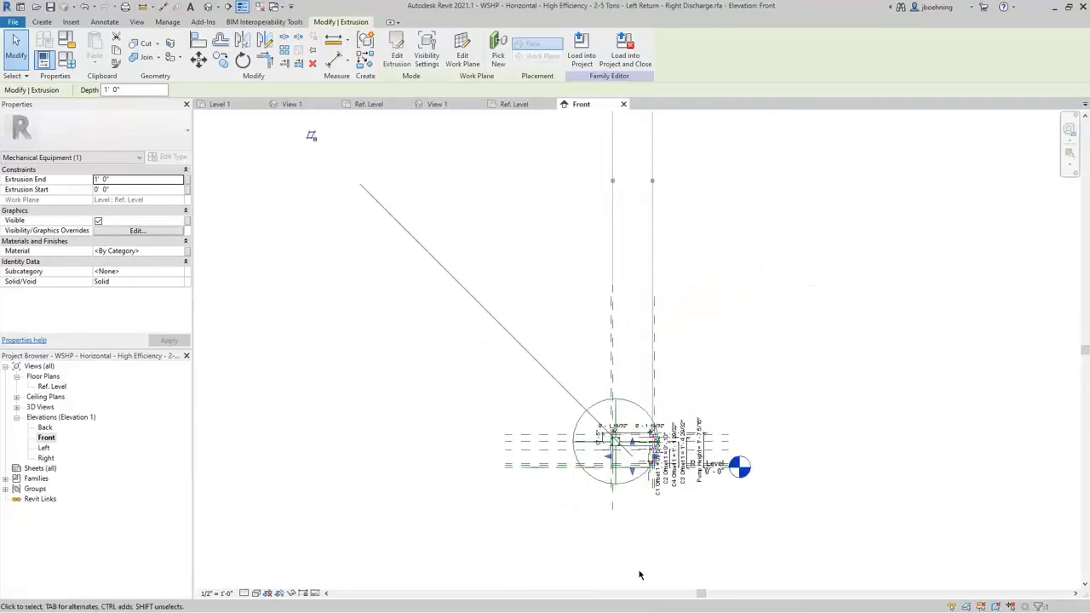
scroll(630, 447, up, 5)
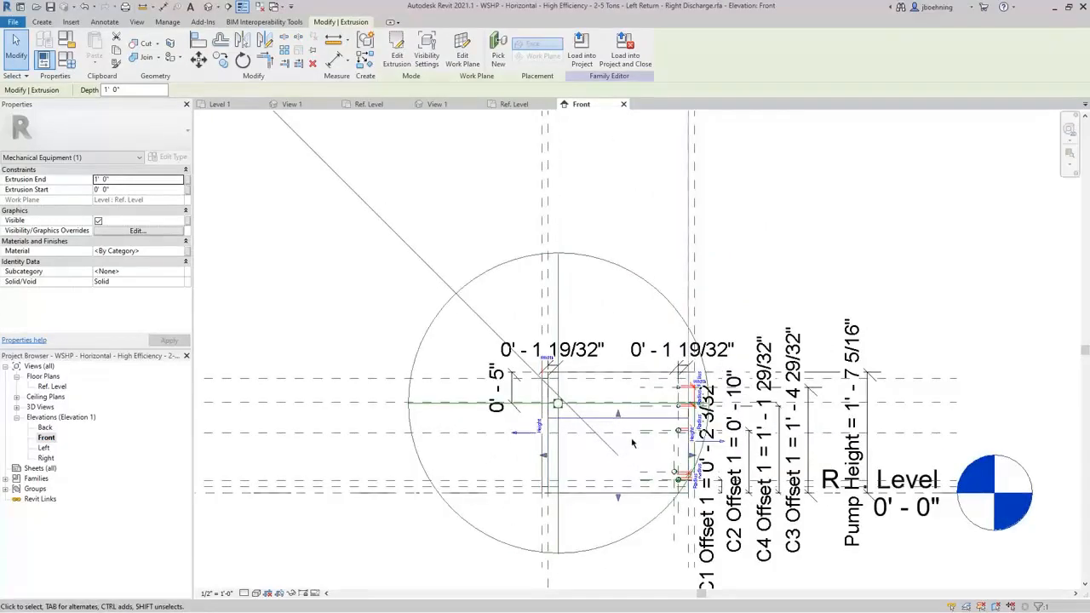
scroll(620, 426, up, 2)
drag(617, 411, 625, 338)
scroll(620, 348, down, 1)
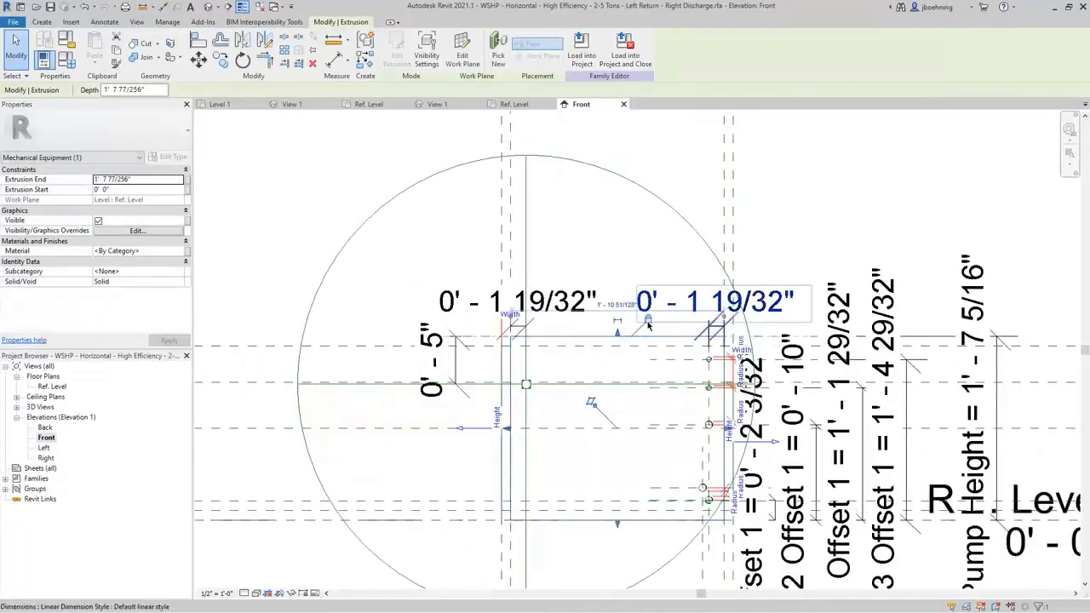
click(648, 319)
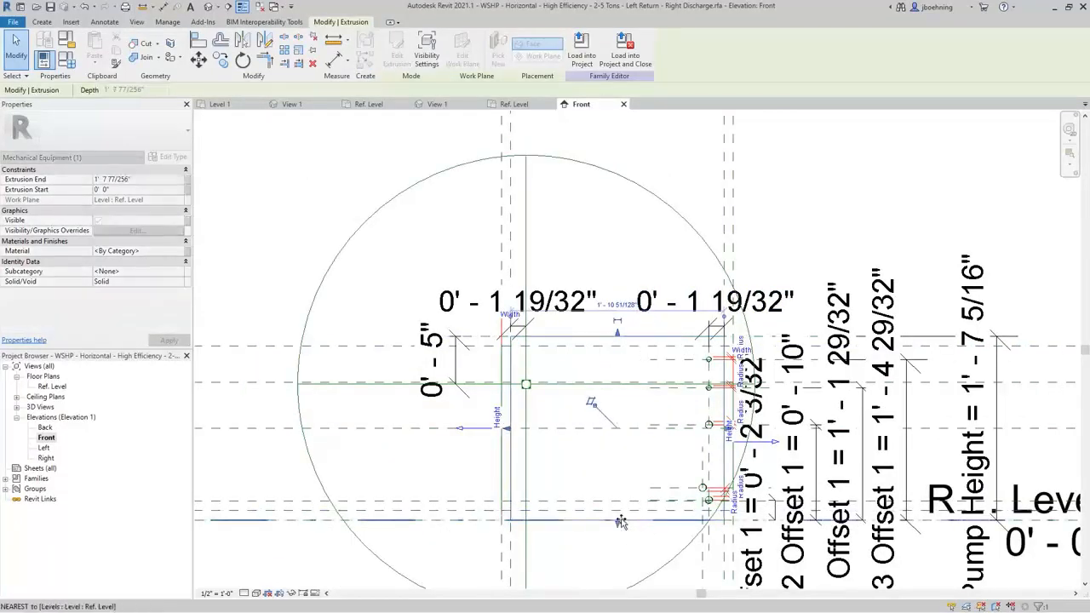
click(305, 255)
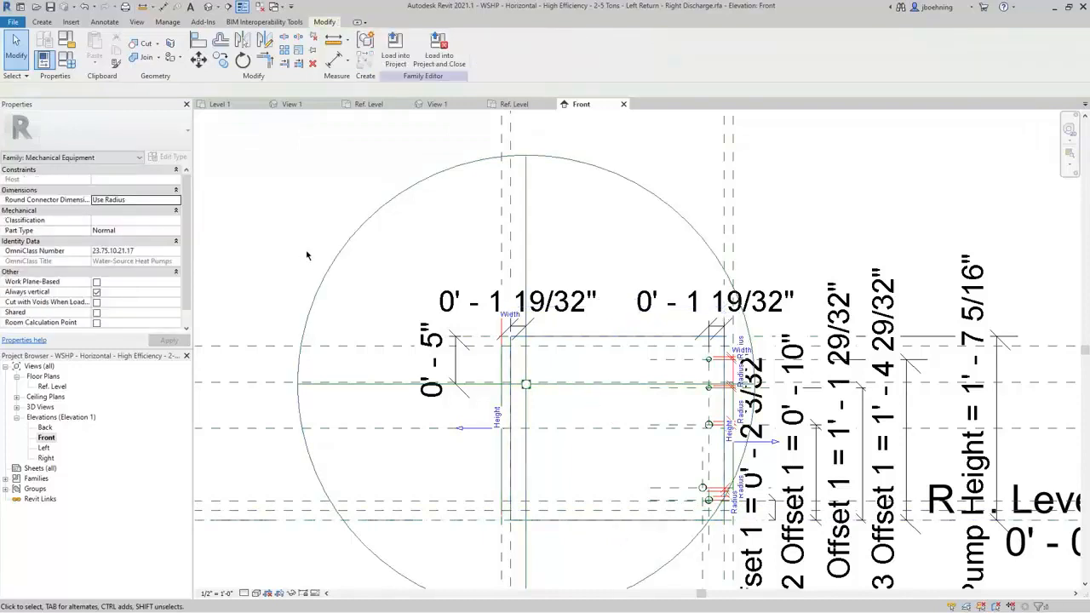
Open the 3D view View 1 and examine the new box against the heat pump body from both sides
click(16, 410)
double_click(47, 417)
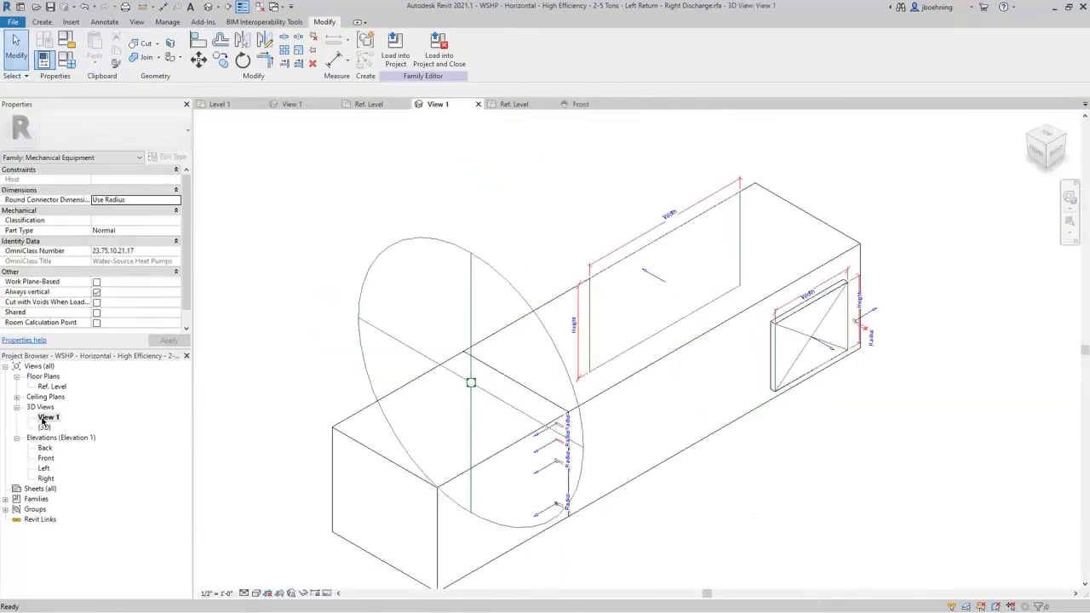
scroll(365, 381, down, 3)
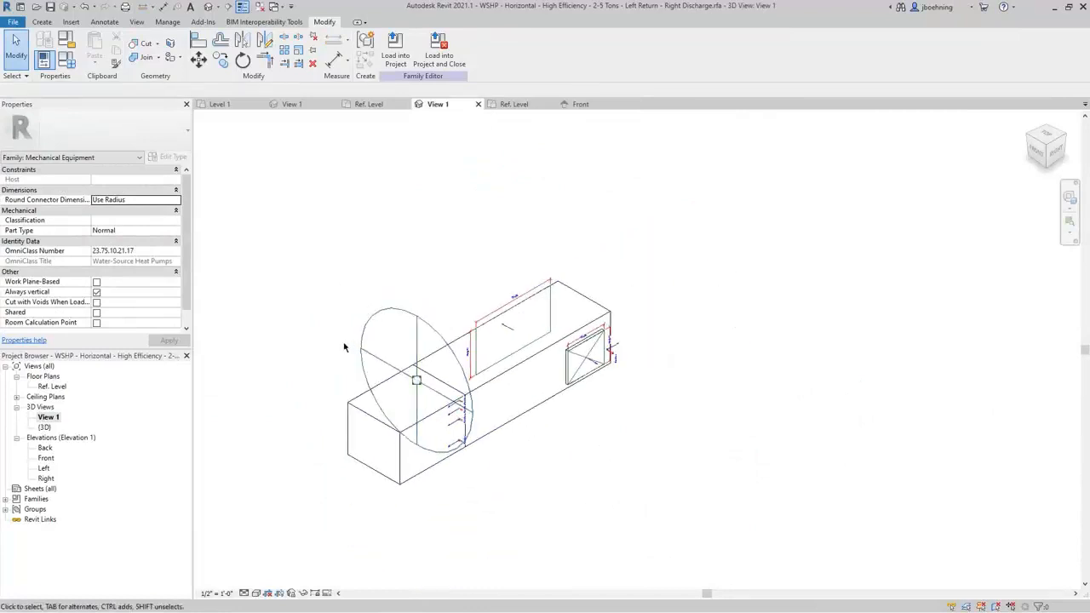
shift+middle_drag(345, 349, 354, 311)
scroll(460, 424, up, 2)
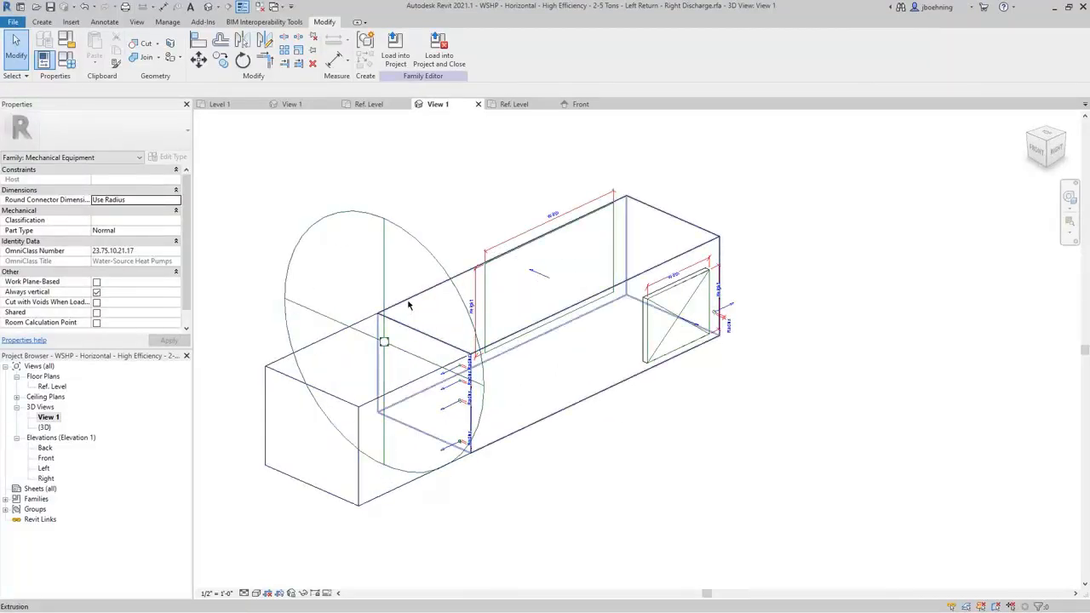
shift+middle_drag(409, 305, 598, 458)
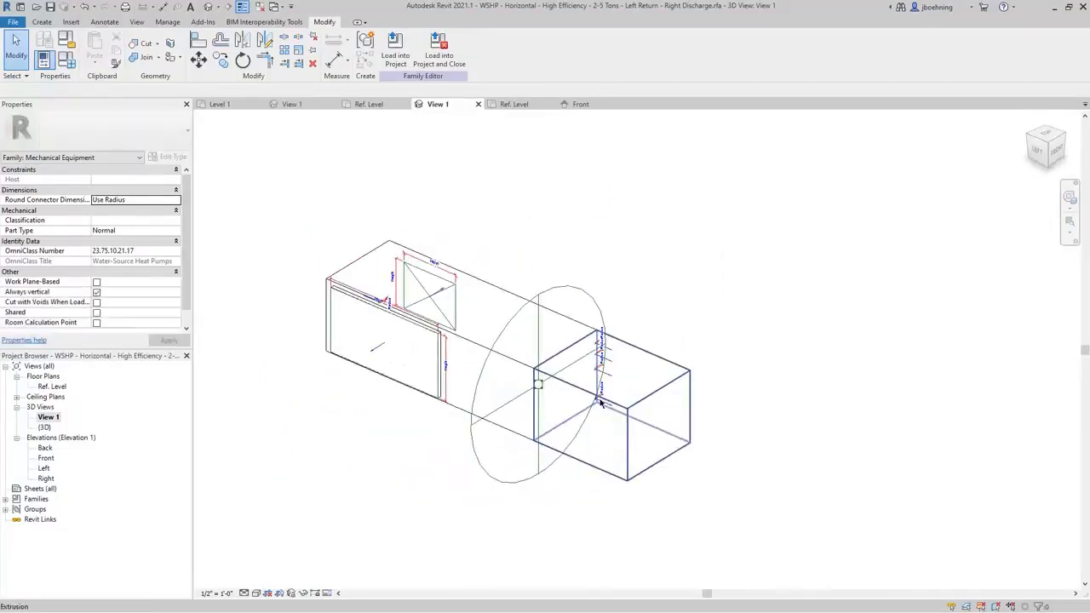
scroll(598, 458, up, 1)
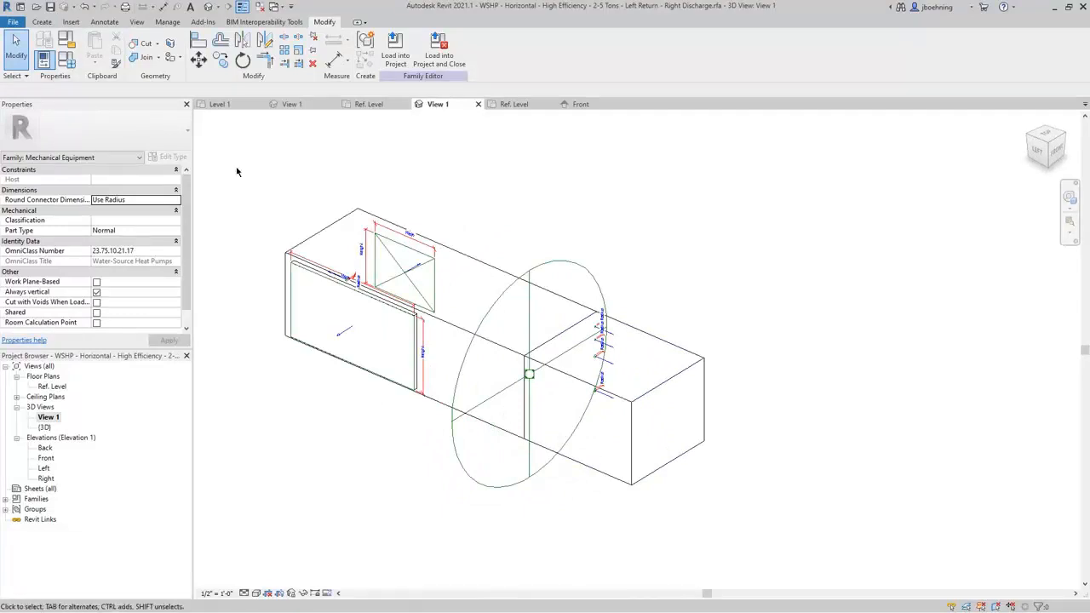
In Object Styles, create a Clearance Zone subcategory under Mechanical Equipment
click(170, 25)
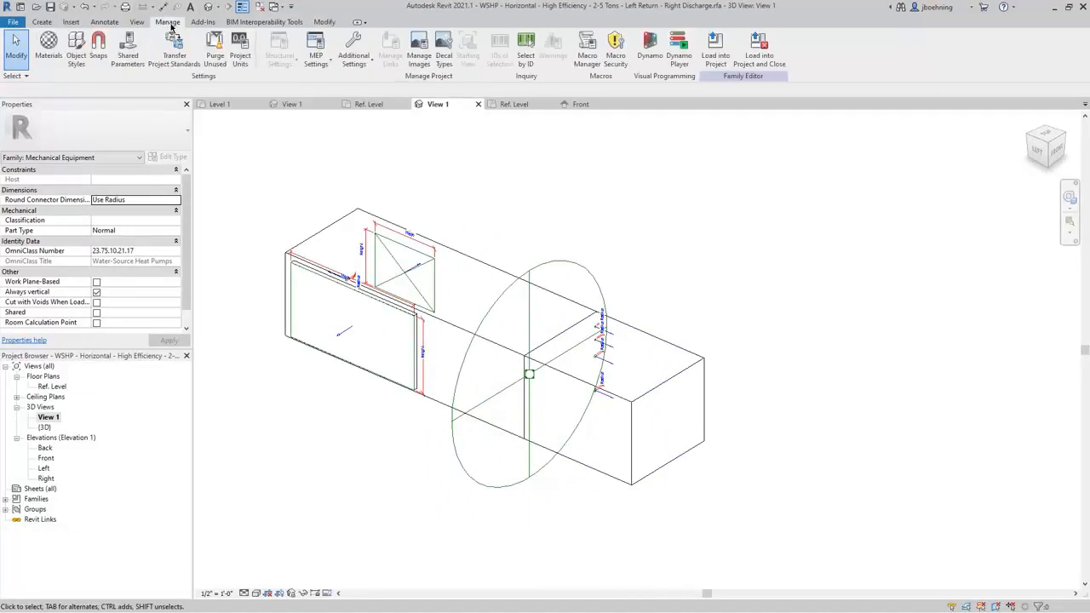
click(81, 68)
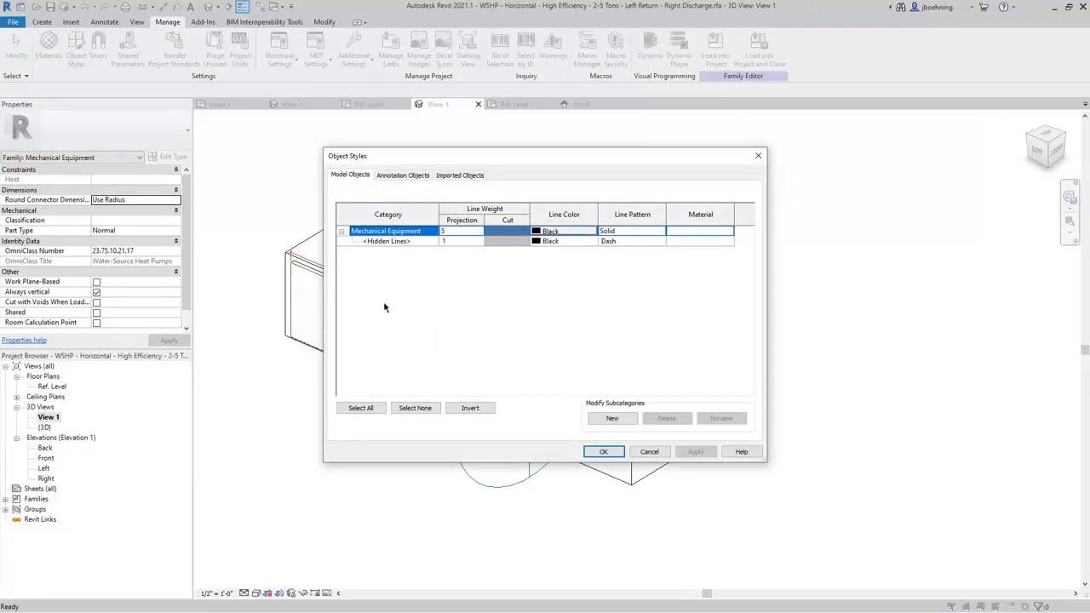
click(609, 419)
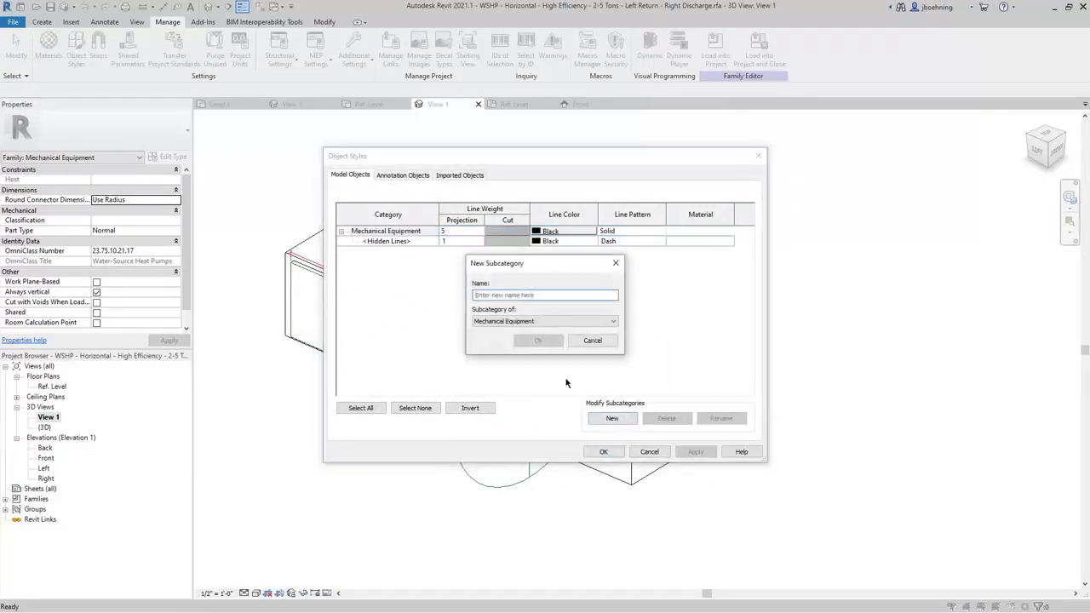
text(Clearance Zone)
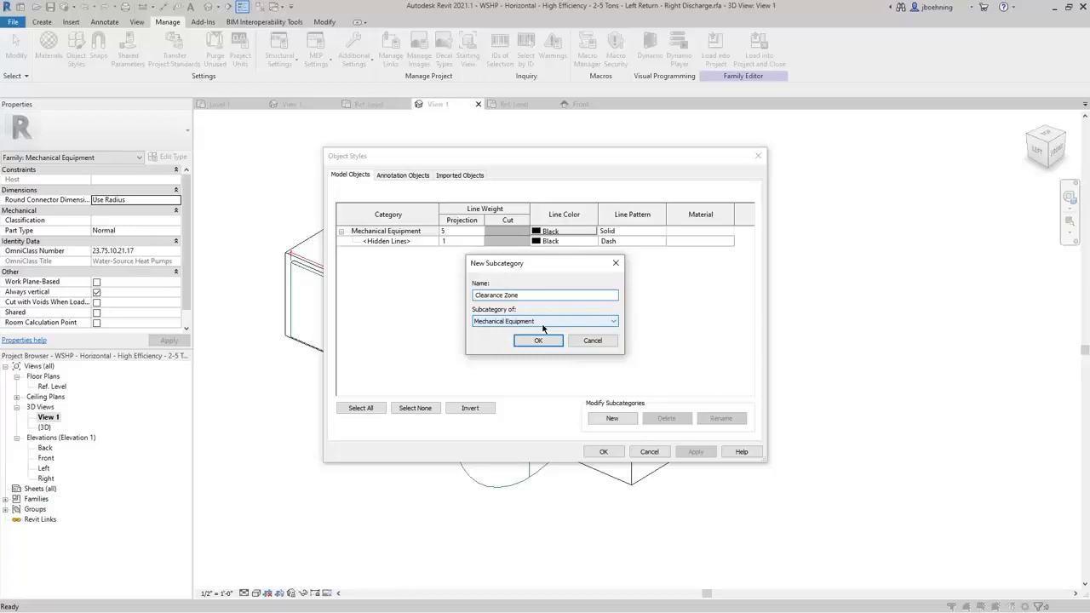
click(538, 340)
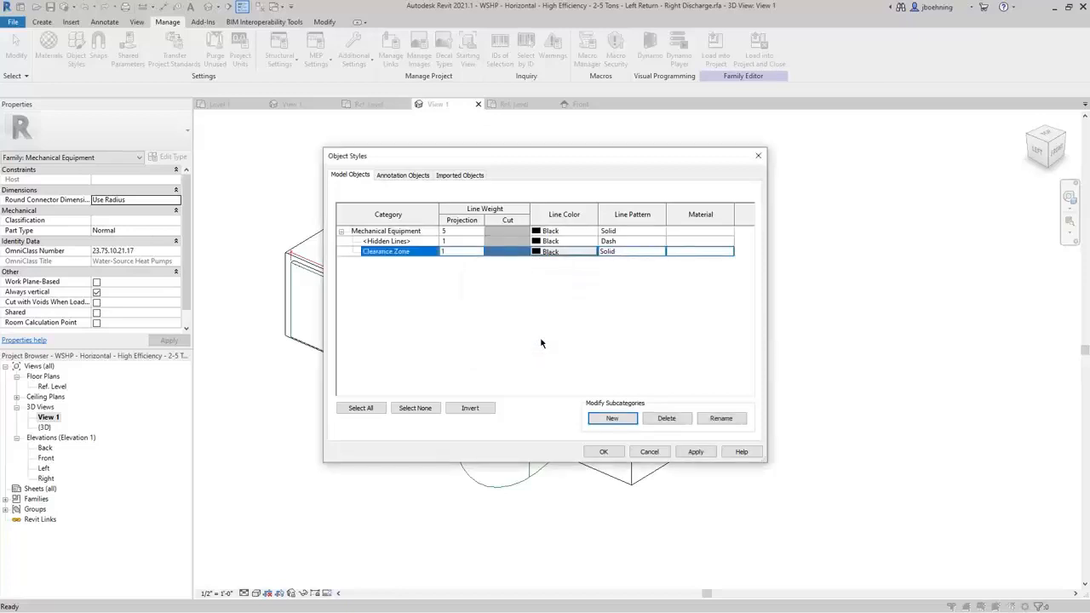
Give the Clearance Zone subcategory a red line color and the Dash line pattern, and accept the object styles
click(458, 252)
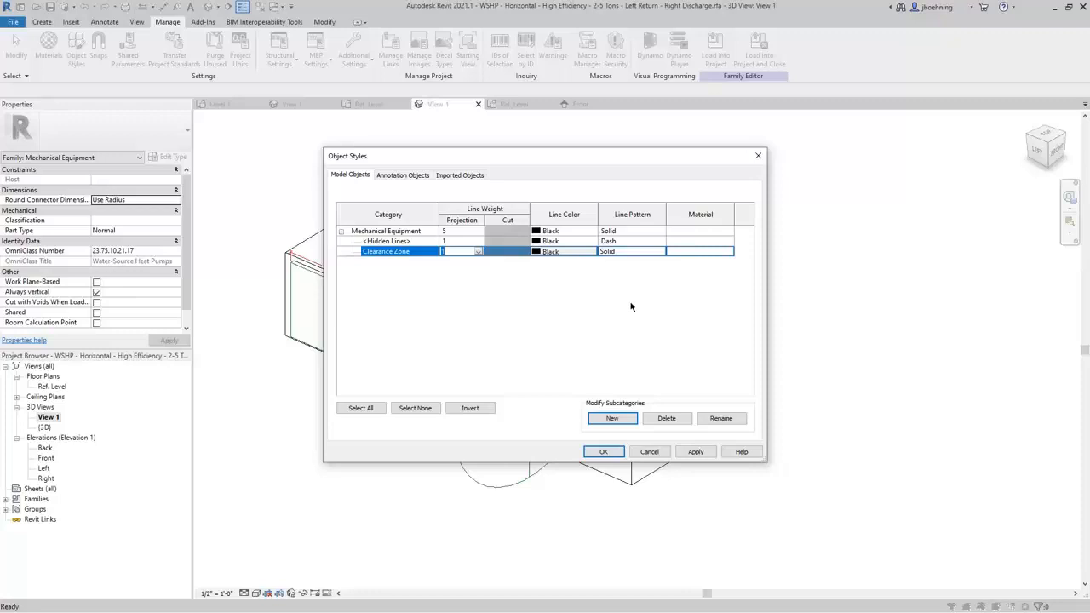
click(566, 251)
click(441, 319)
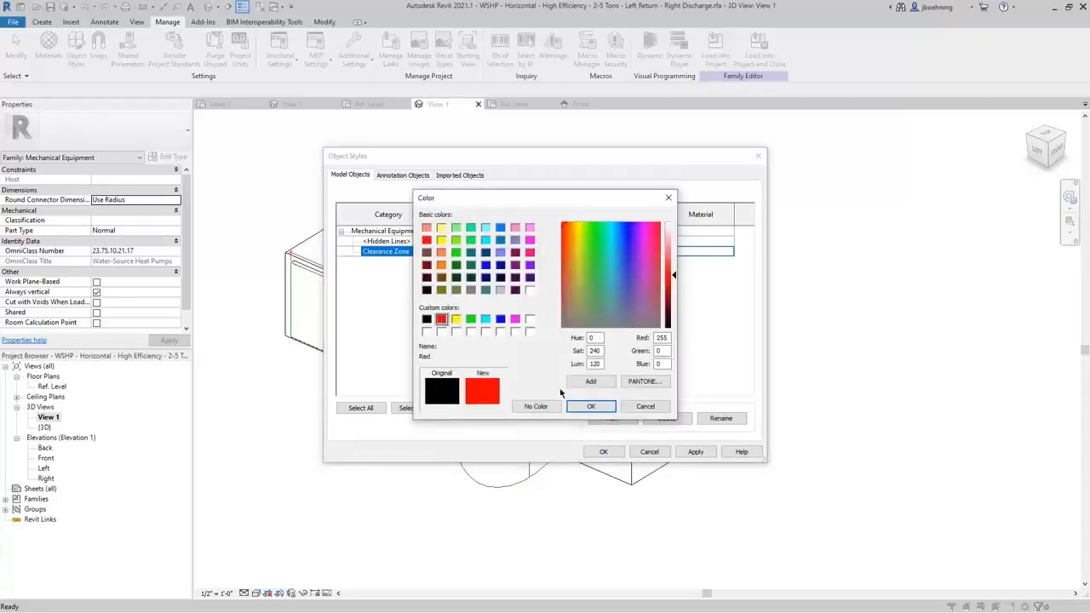
click(591, 406)
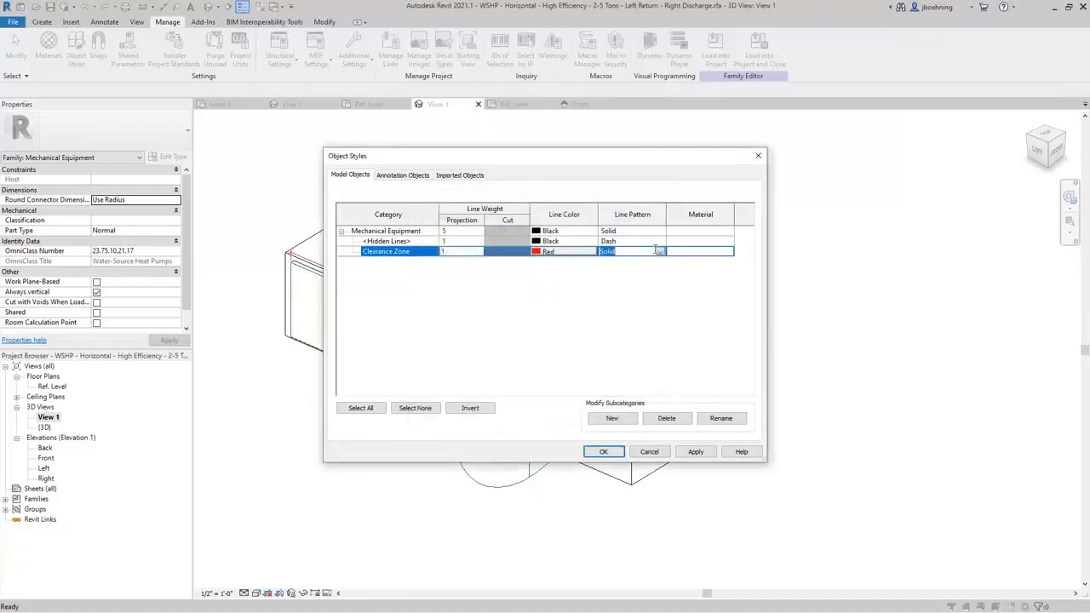
click(660, 252)
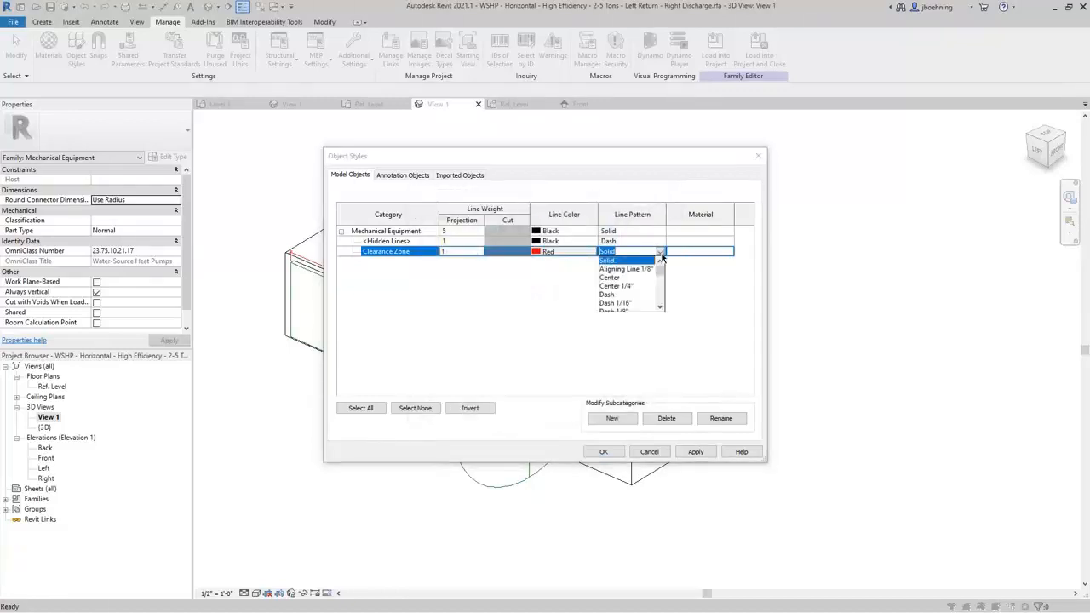
click(611, 293)
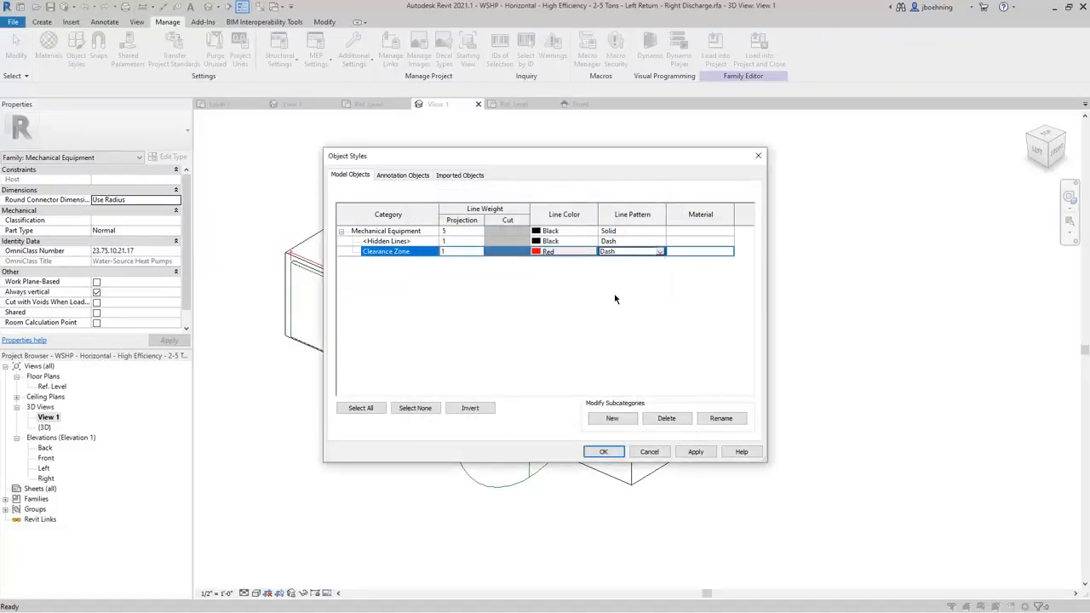
click(692, 255)
click(607, 452)
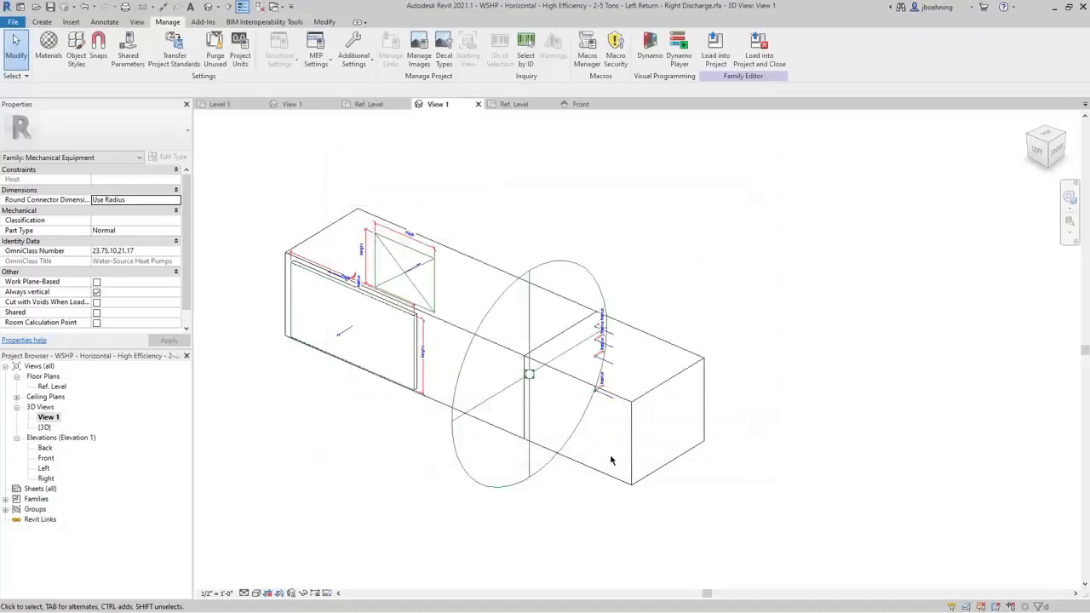
Assign the box extrusion at the end of the heat pump to the Clearance Zone subcategory
click(631, 455)
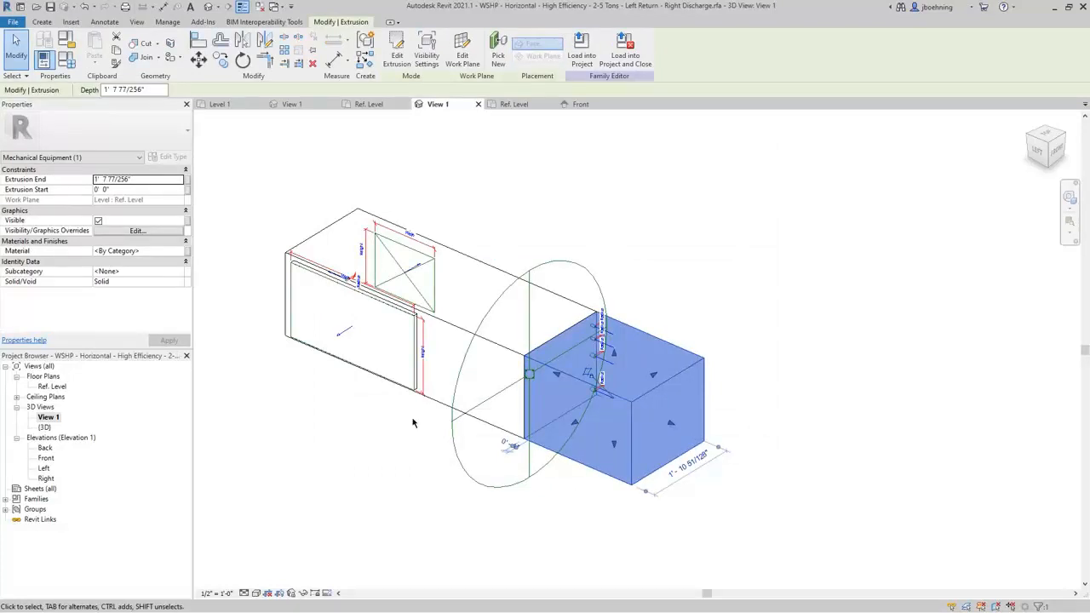
click(139, 274)
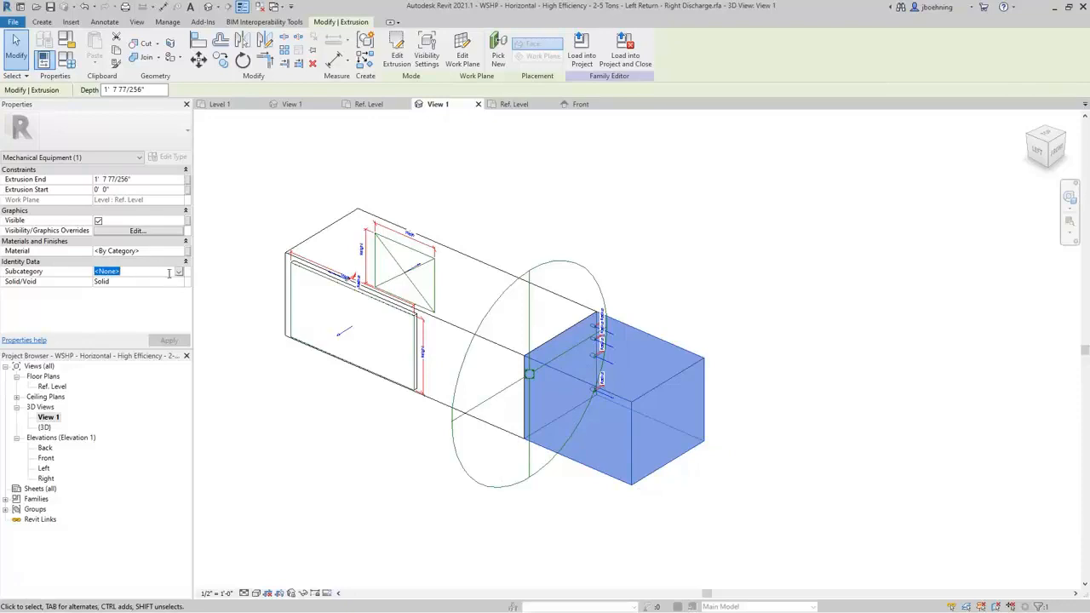
click(179, 274)
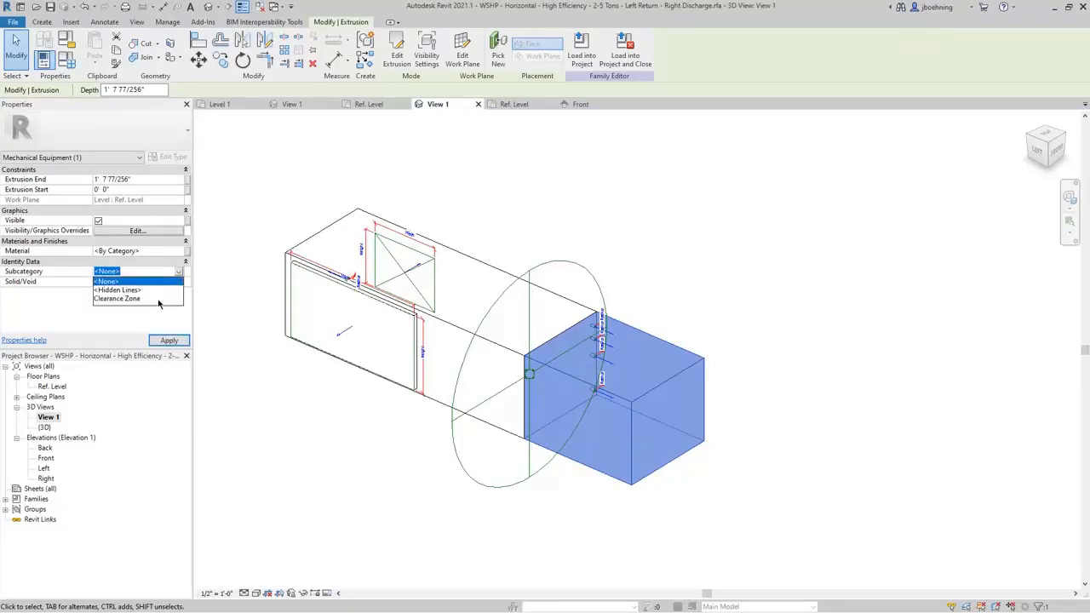
click(158, 299)
click(345, 449)
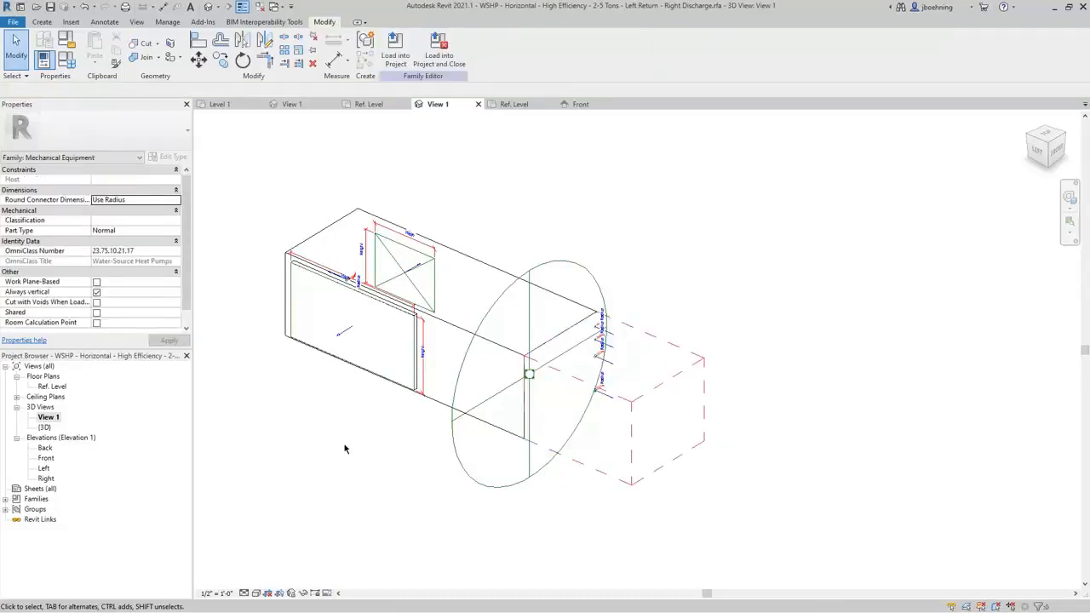
In the WSHP family's Family Types, start a new family parameter named Clearance Zone Visible
middle_drag(345, 449, 410, 442)
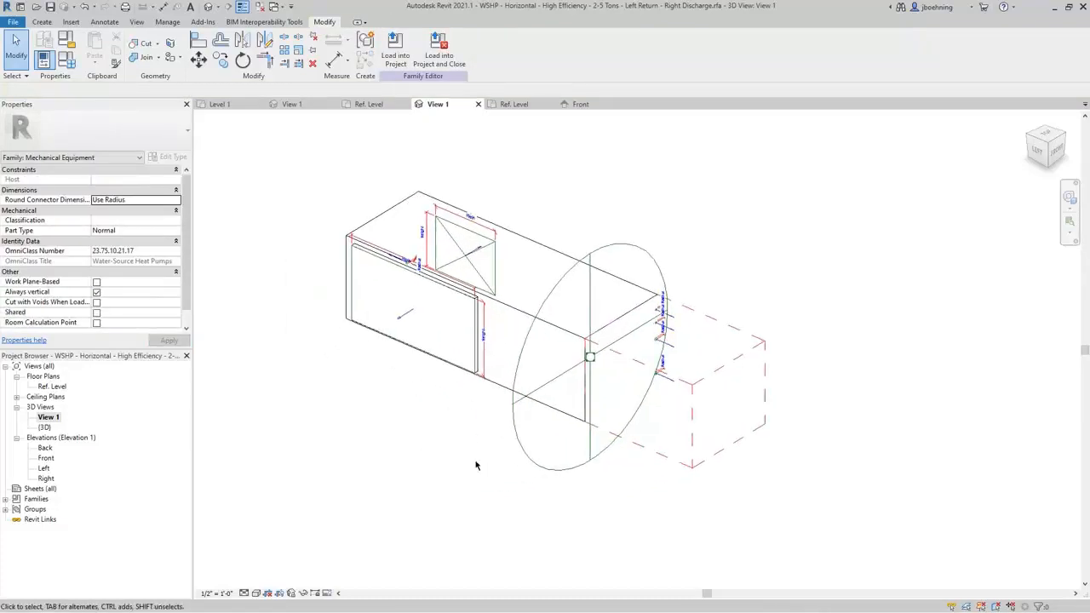
click(694, 475)
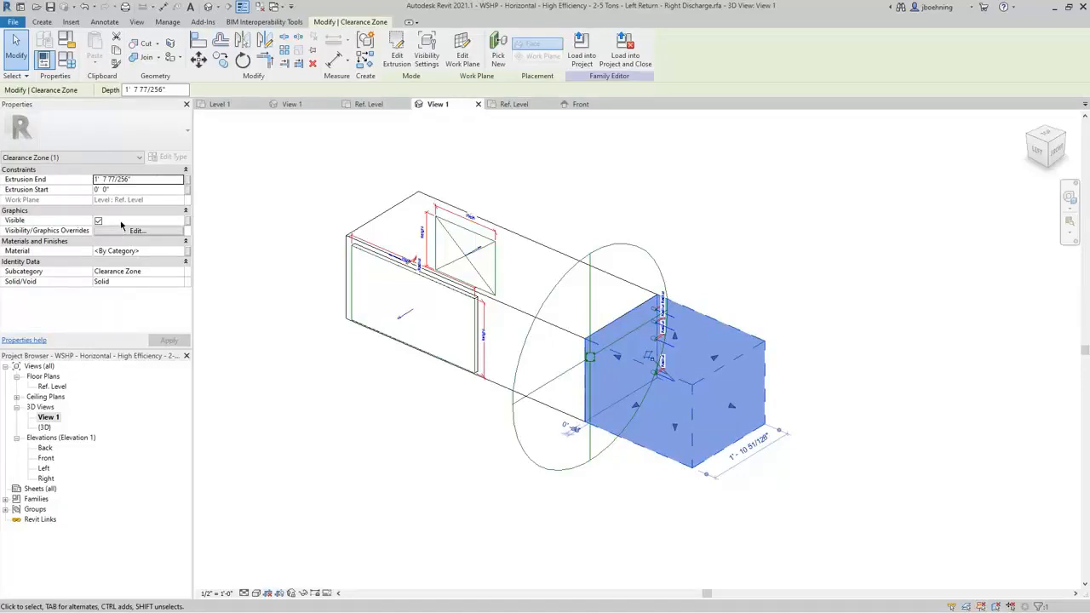
click(259, 240)
click(66, 60)
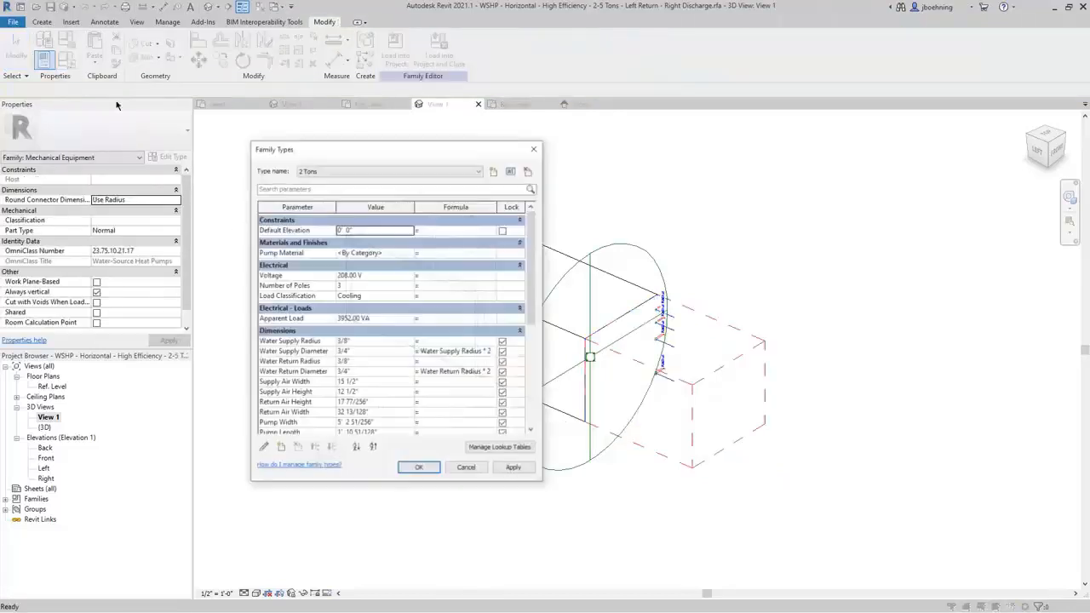
click(281, 450)
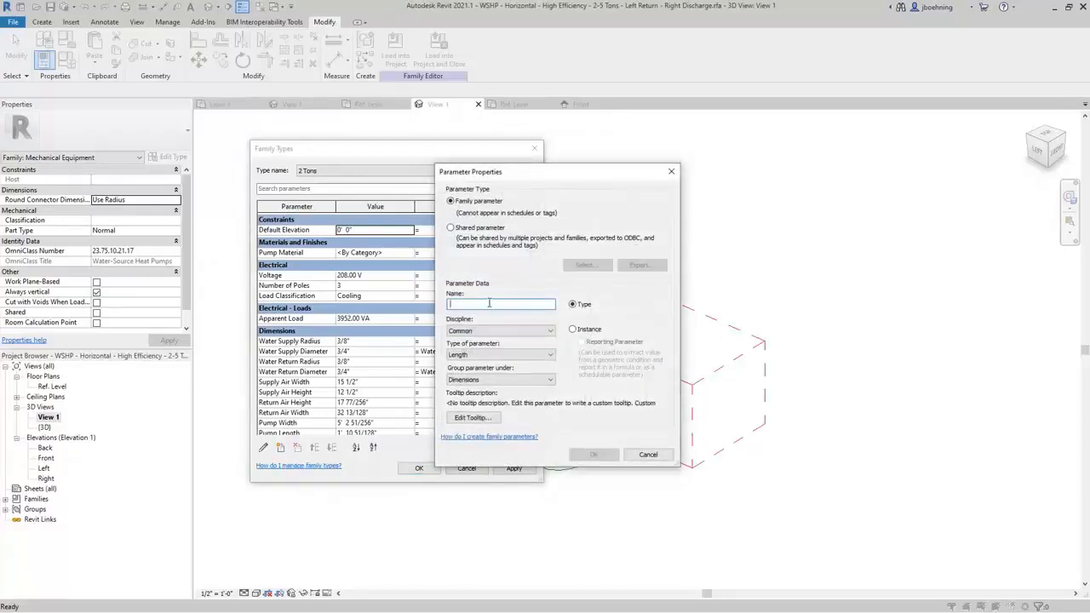
text(Clearance Zone Visible)
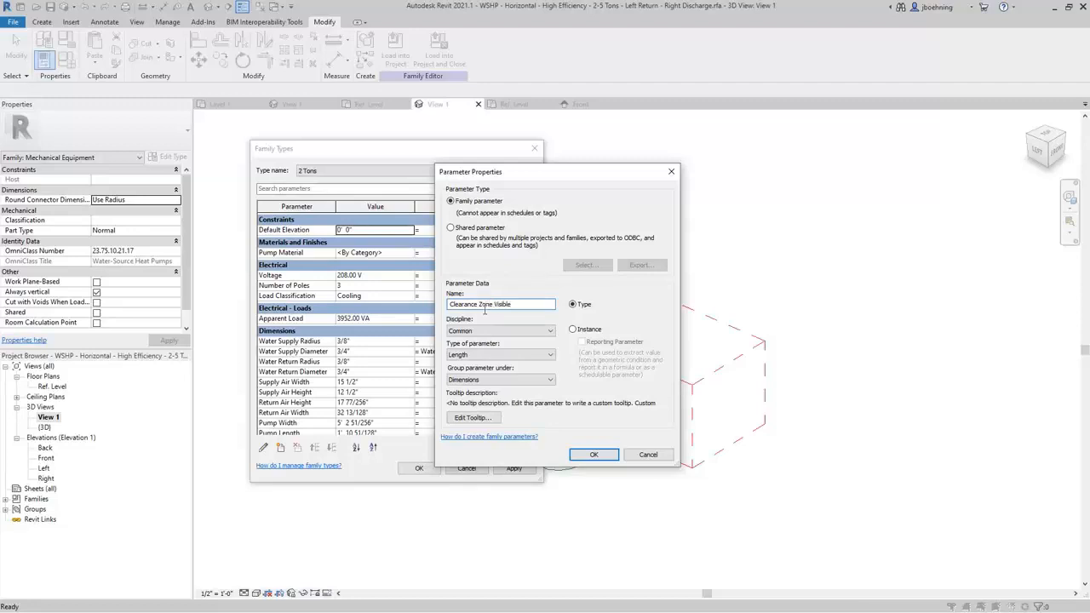
Make Clearance Zone Visible an instance Yes/No parameter grouped under Visibility, and accept the family types
click(502, 356)
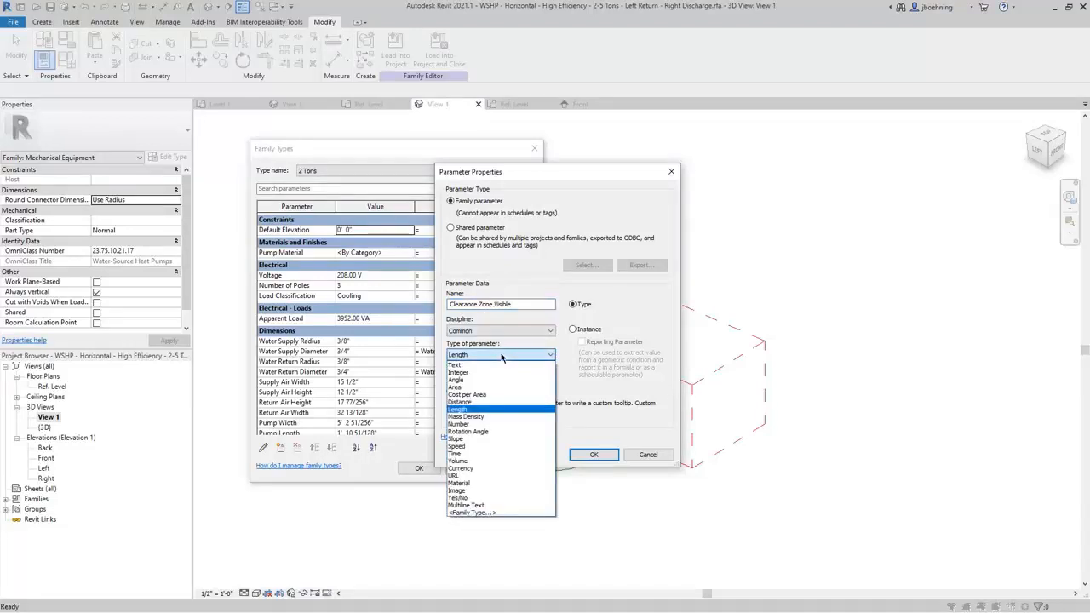
click(473, 498)
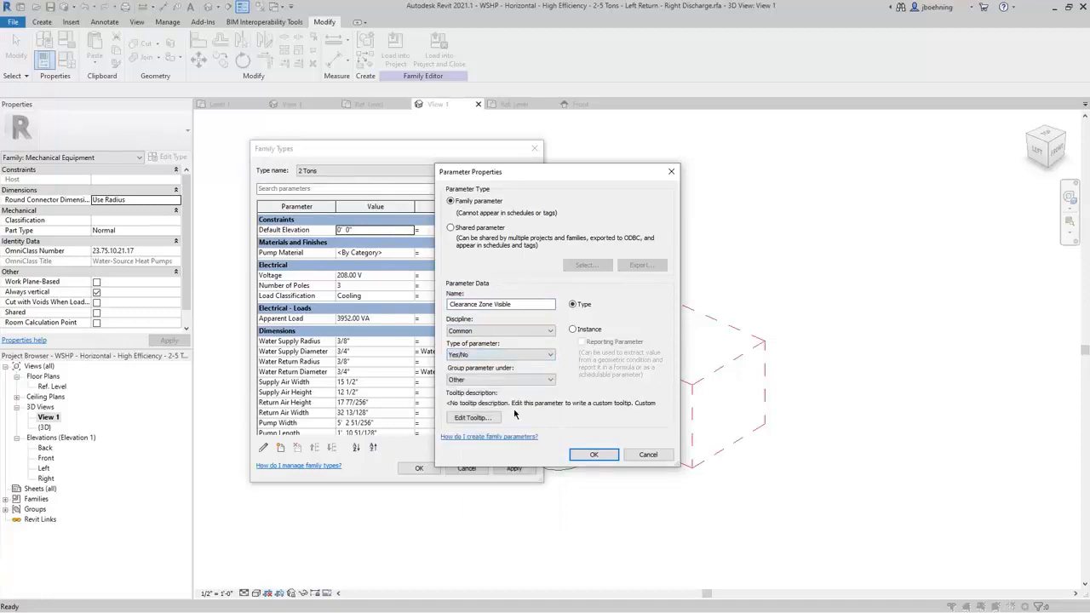
click(514, 380)
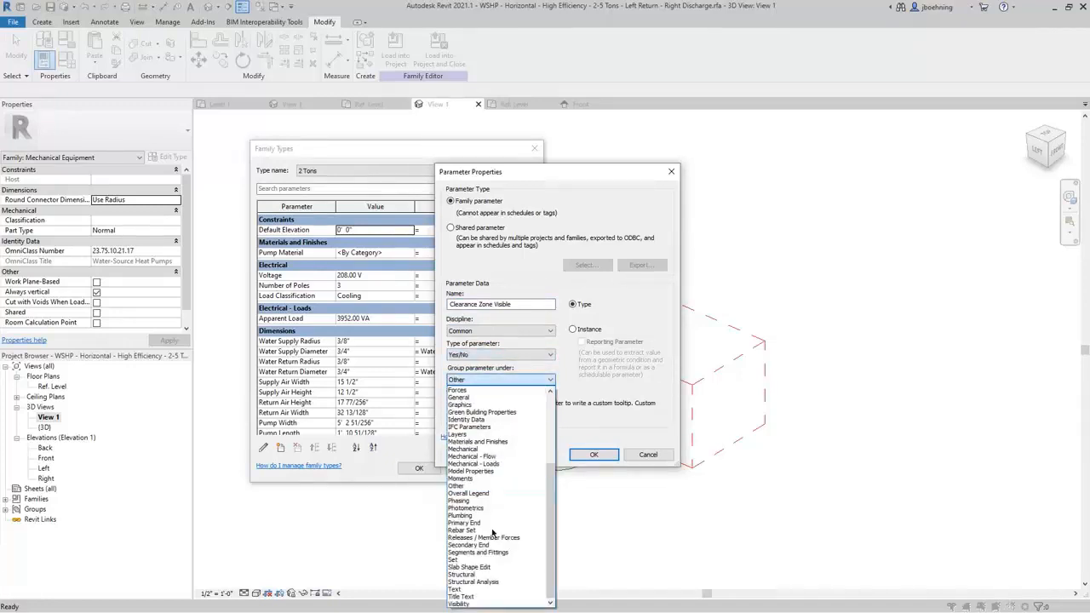
click(475, 603)
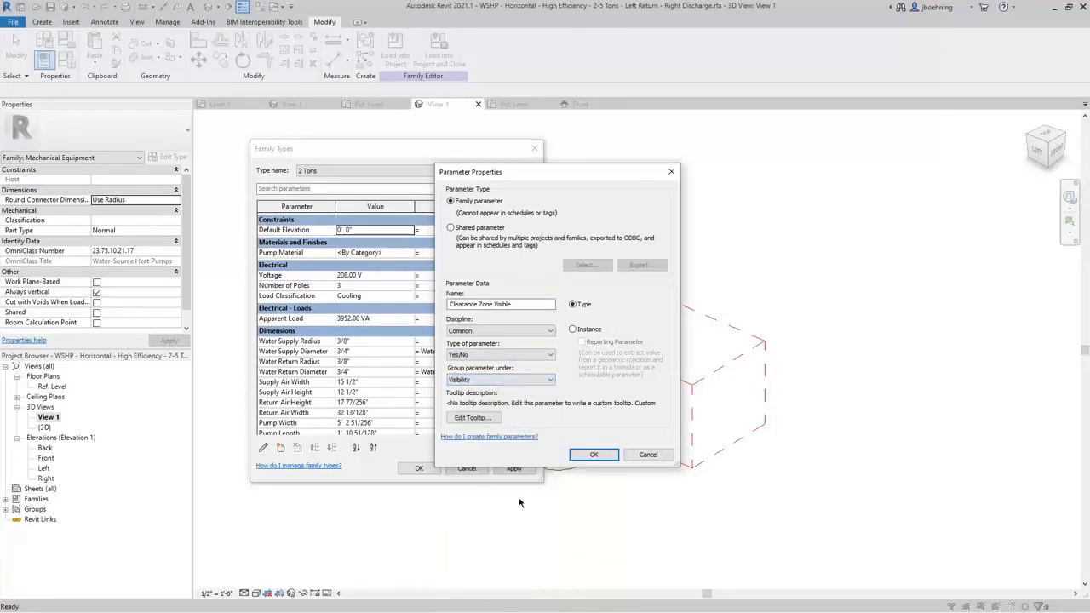
click(572, 329)
click(595, 453)
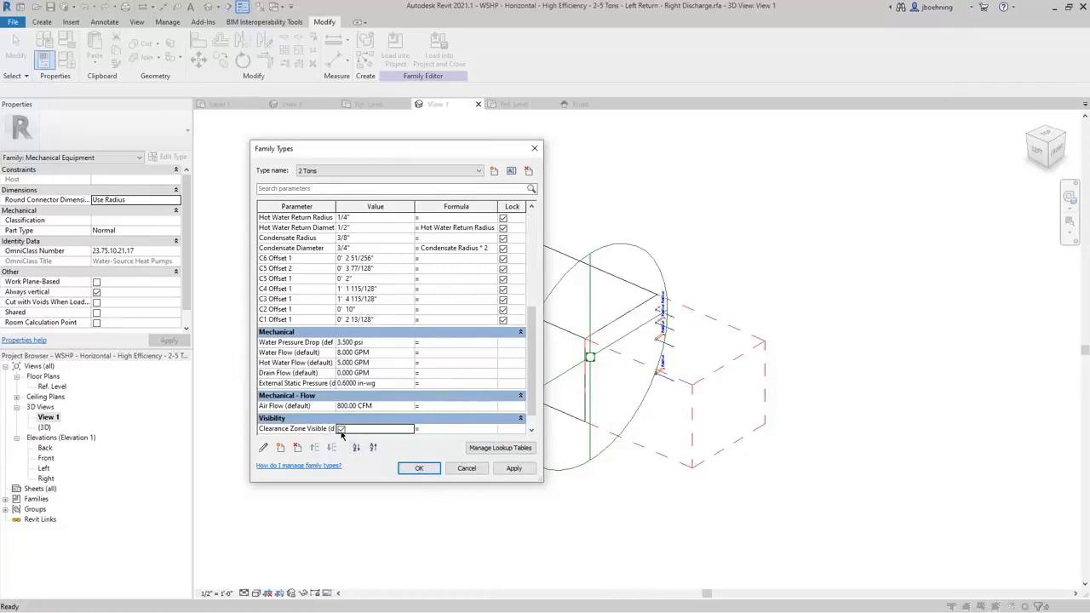
click(418, 467)
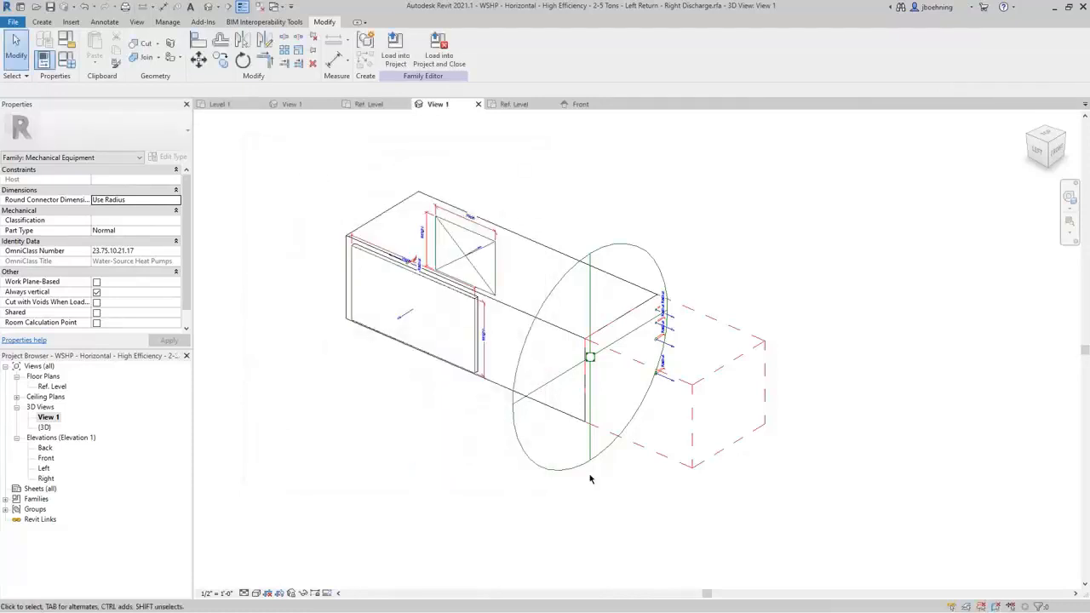
Associate the Visible property of the clearance box extrusion with the Clearance Zone Visible family parameter
click(660, 460)
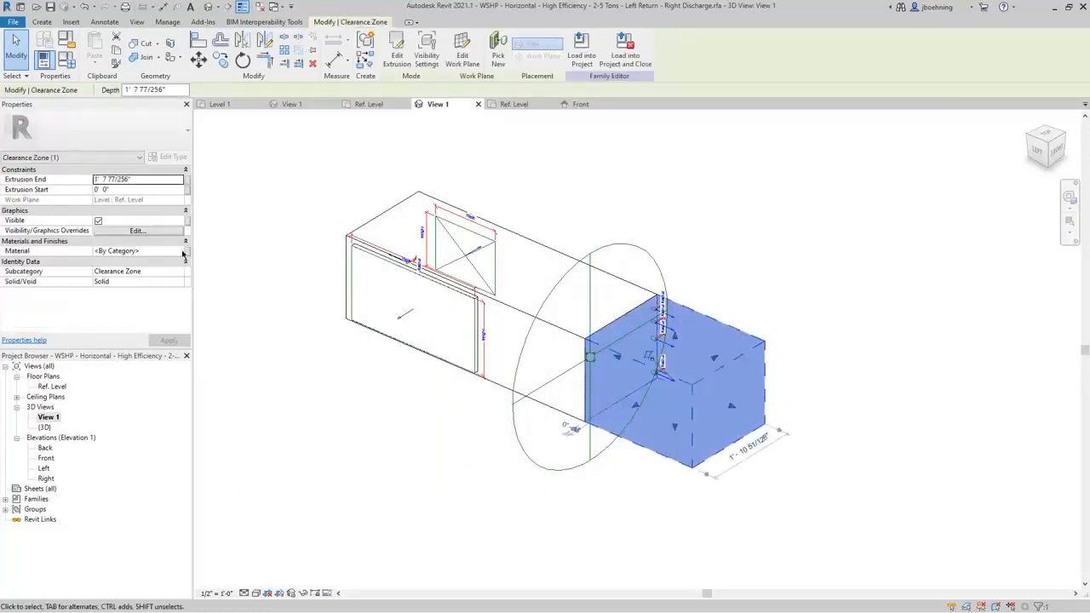
click(188, 221)
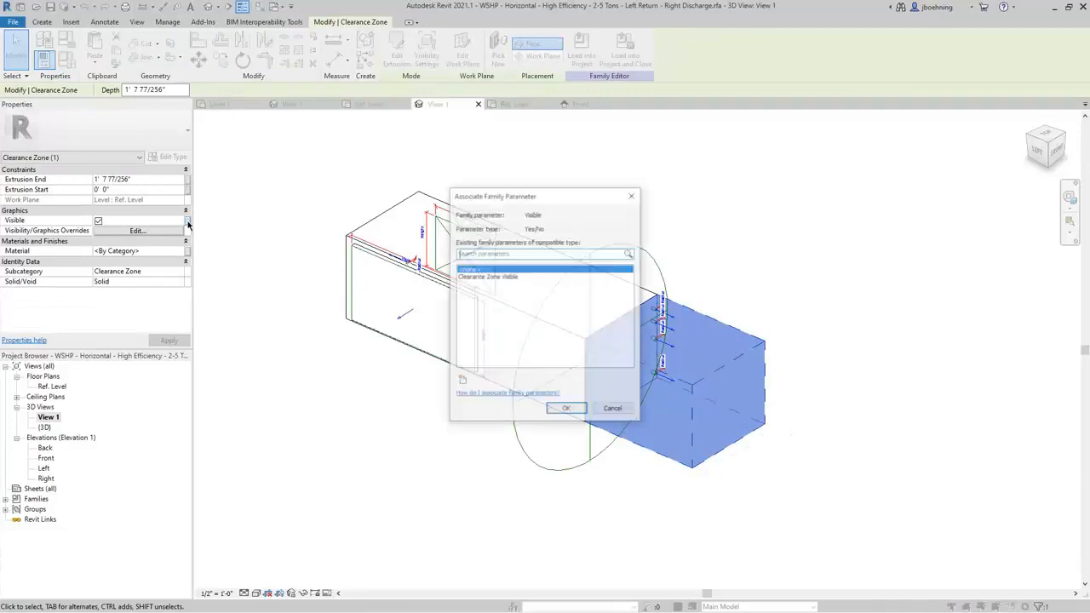
click(493, 277)
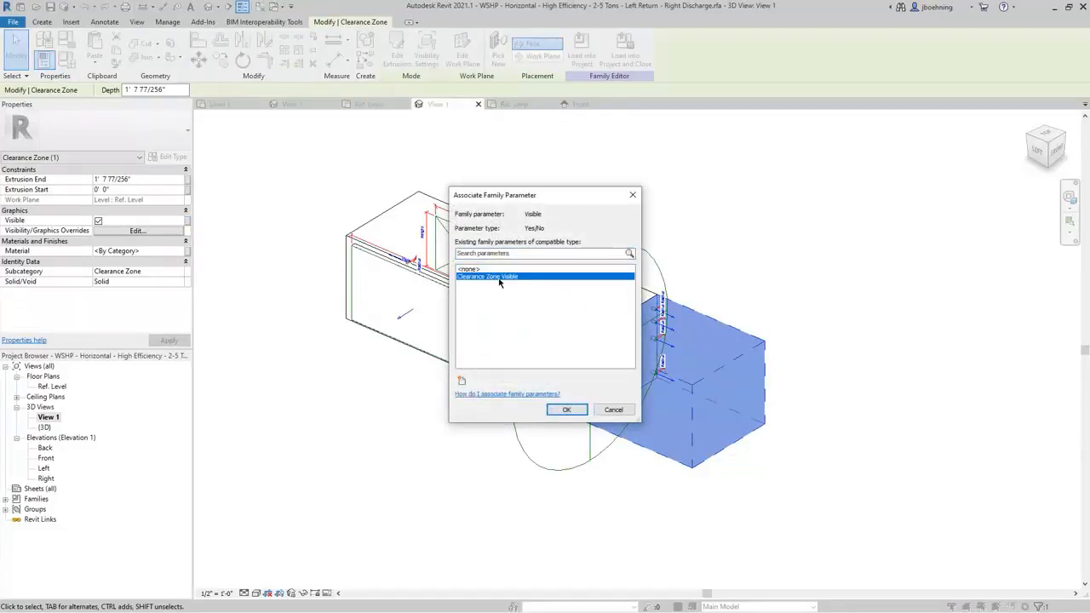
click(567, 410)
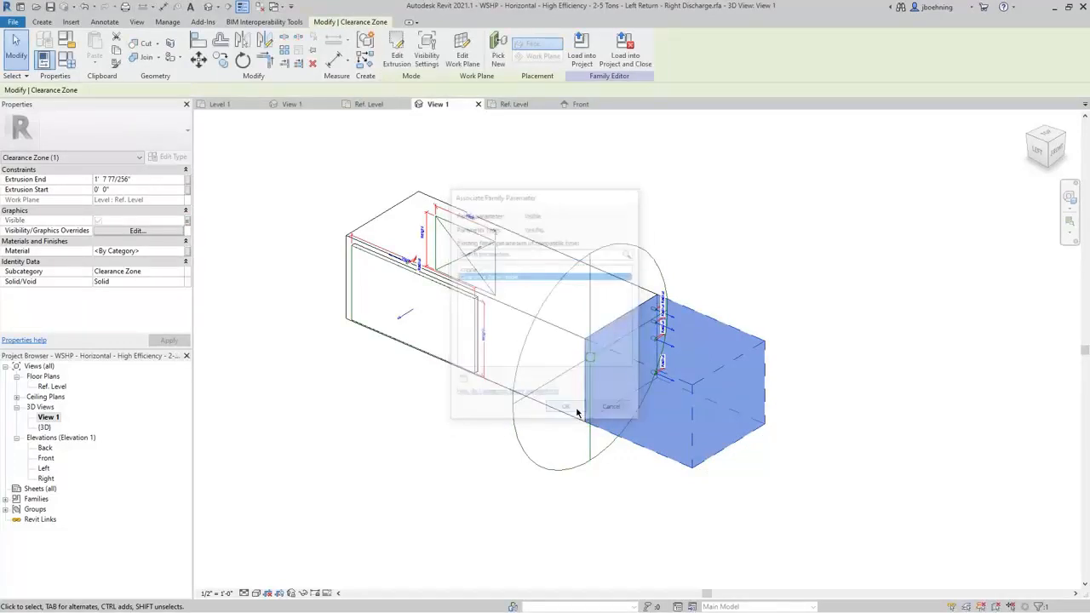
click(468, 476)
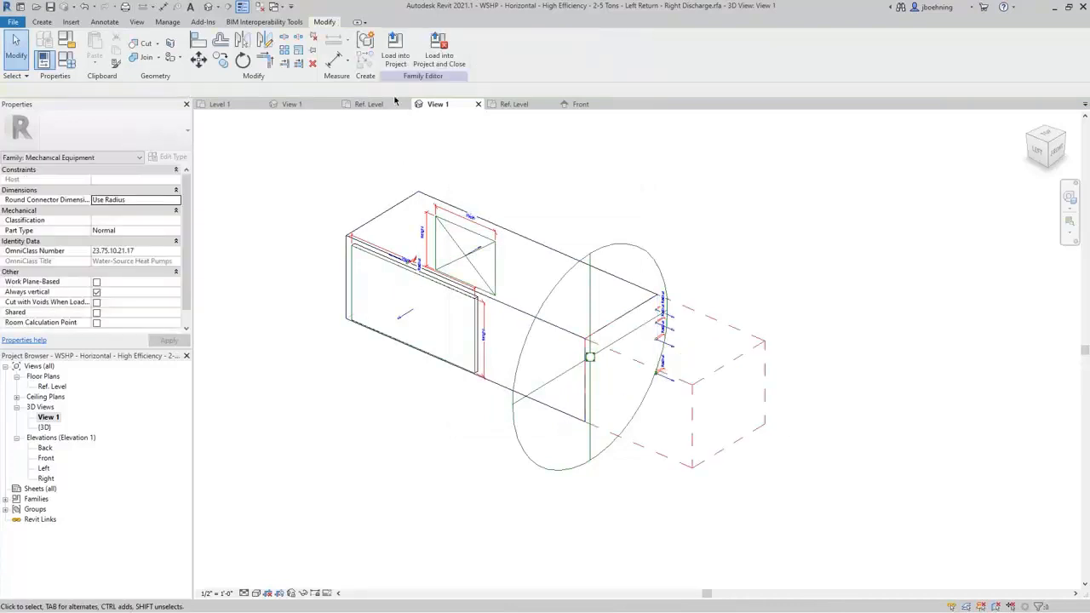
Load the edited heat pump family into the L3_06_ElementVisibility.rvt project only
click(395, 50)
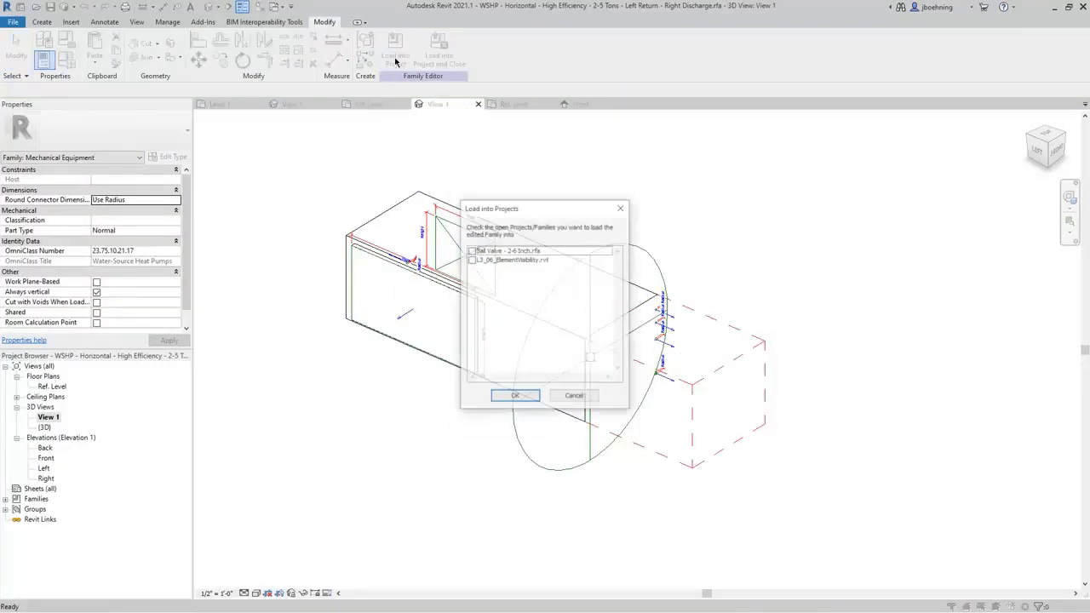
click(471, 260)
click(511, 396)
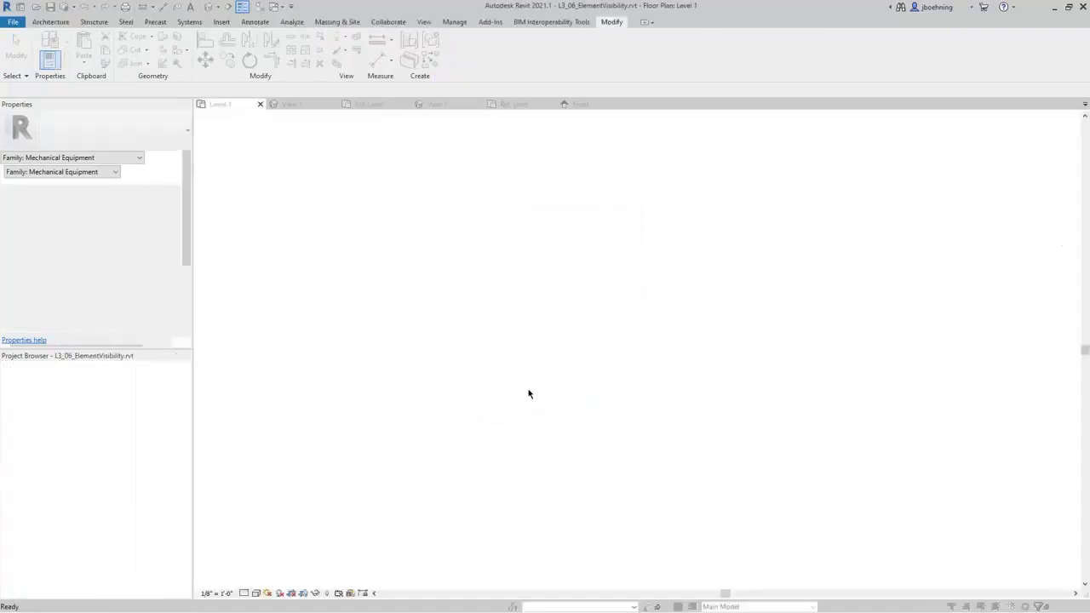
click(540, 289)
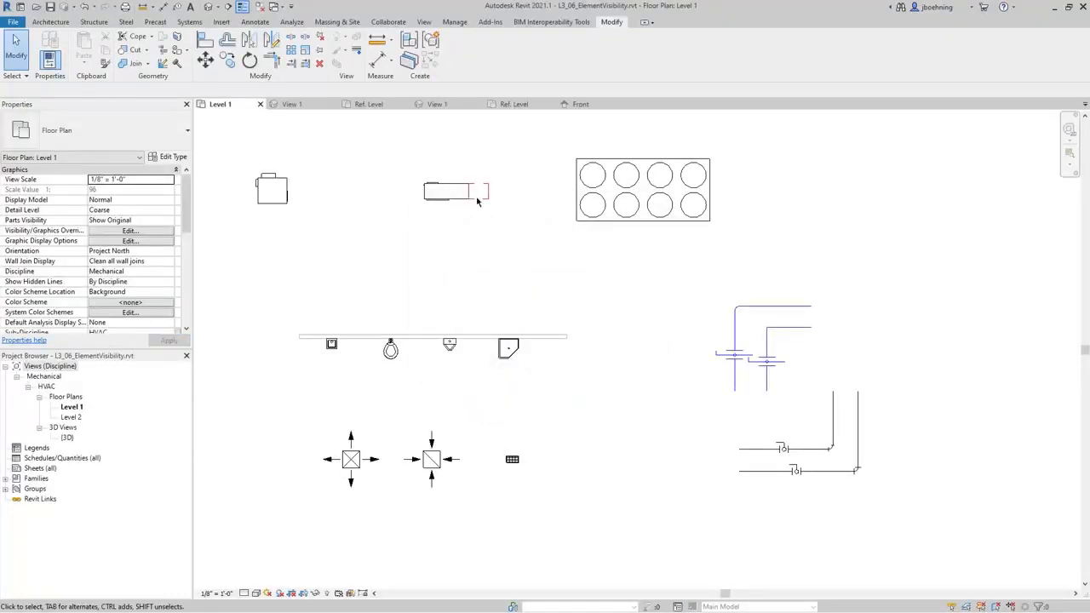
Turn Clearance Zone Visible off and back on for the heat pump placed in the Level 1 plan
scroll(452, 165, up, 5)
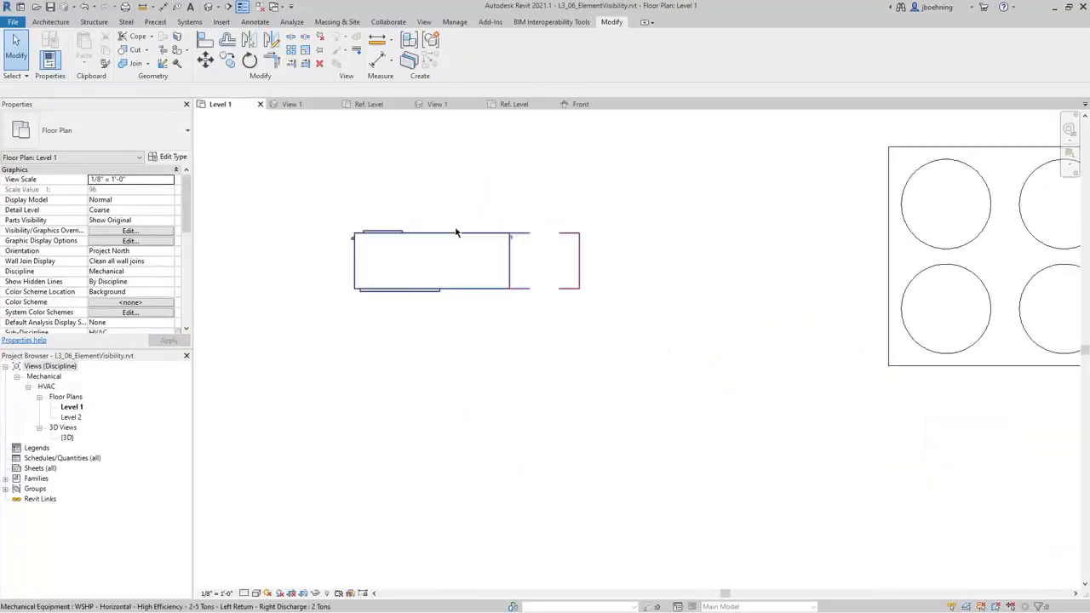
click(456, 232)
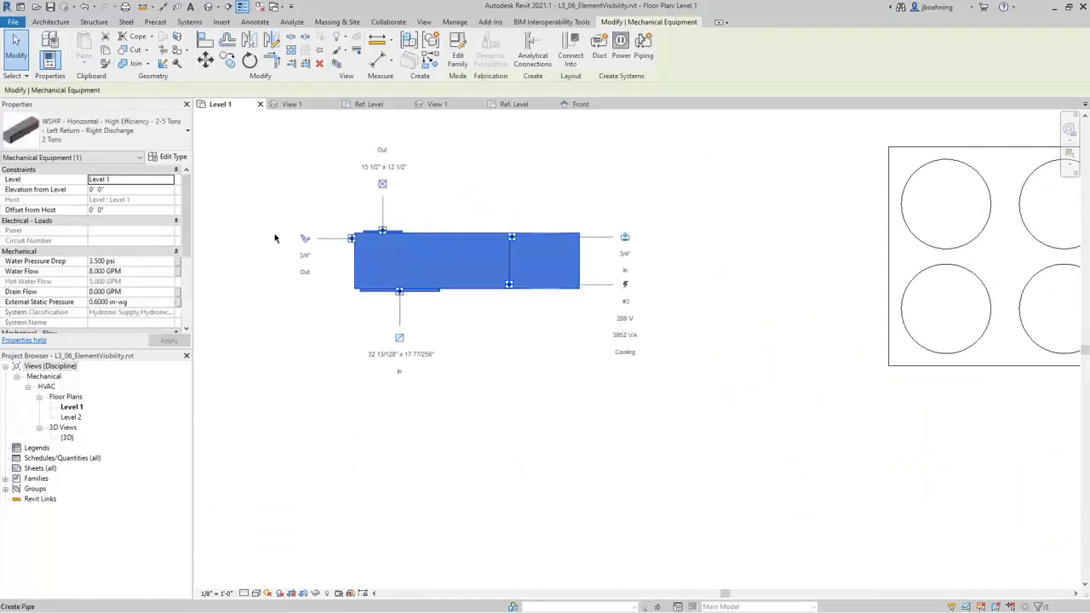
drag(184, 254, 192, 288)
drag(188, 232, 186, 305)
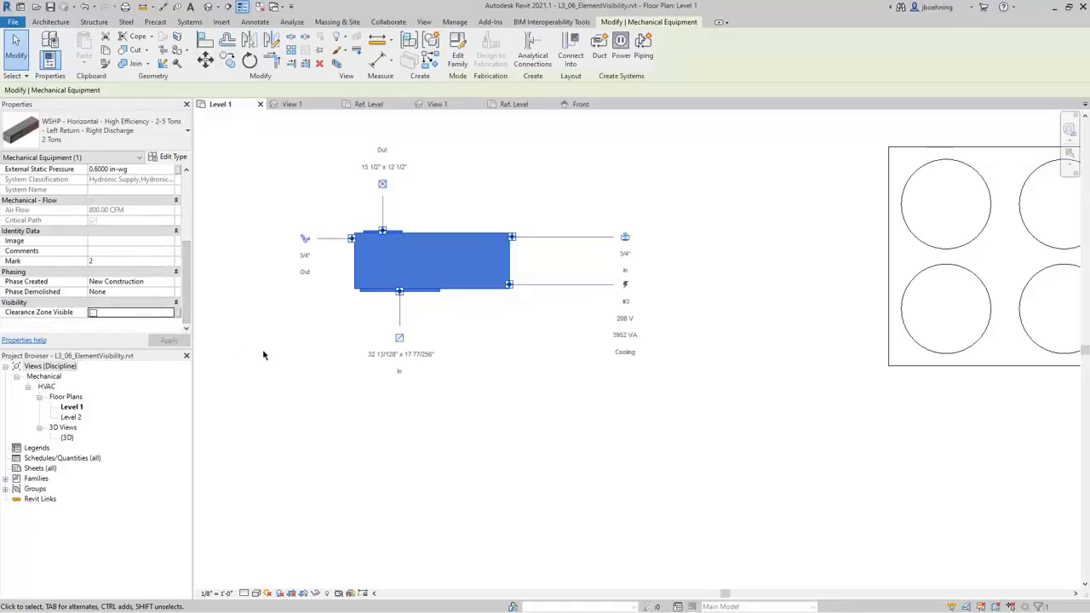
click(93, 312)
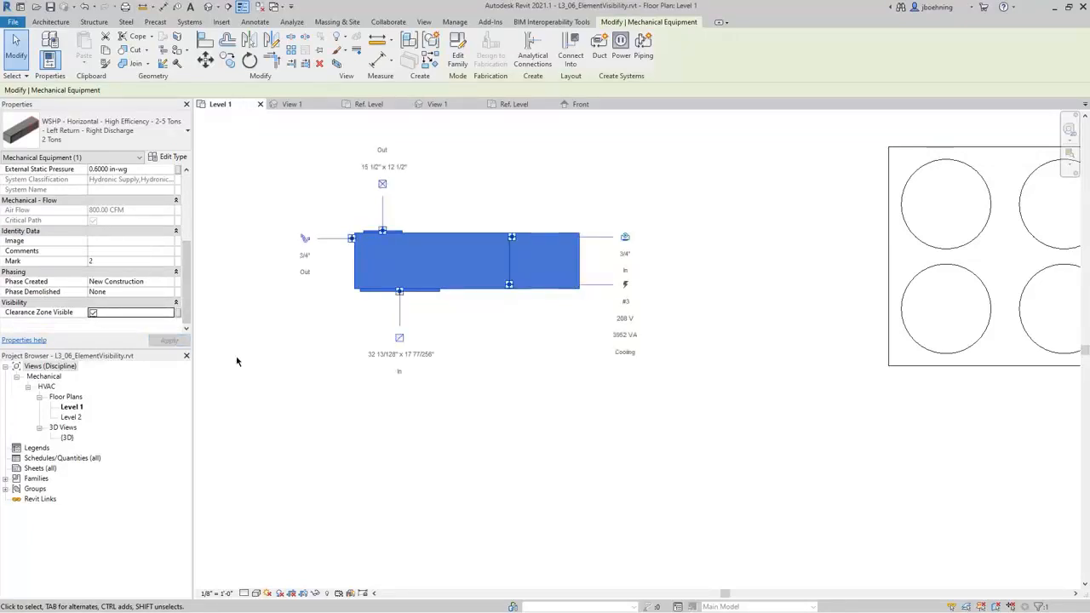
key(Escape)
scroll(539, 428, down, 3)
mouse_move(542, 431)
middle_down()
mouse_move(598, 367)
mouse_move(597, 346)
middle_up()
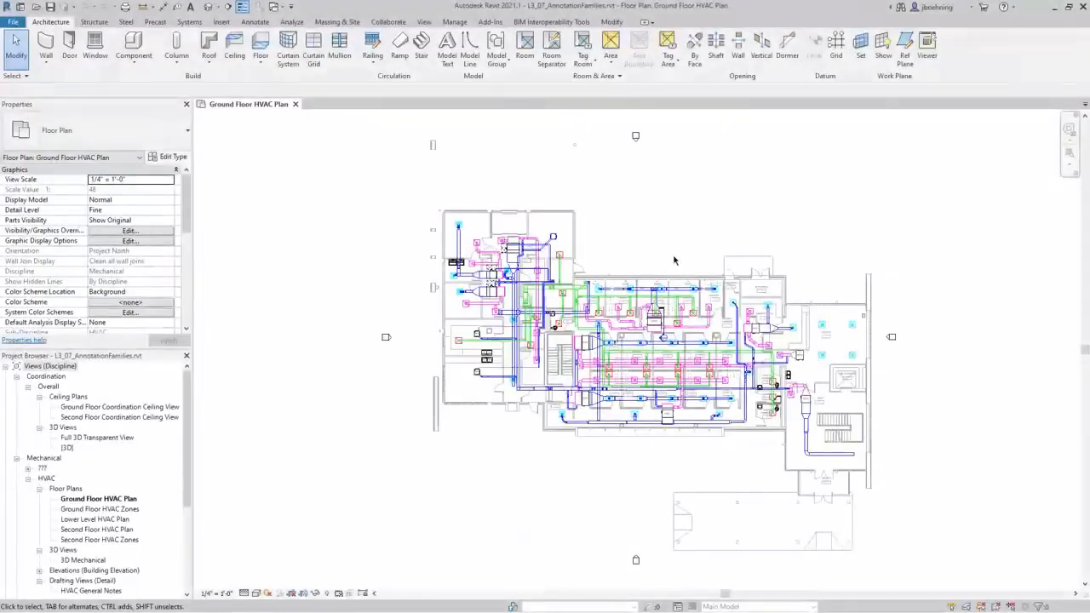
Open the air terminal tag above Exam 1-3 for family editing and delete its 200 CFM label and divider line
scroll(674, 272, up, 3)
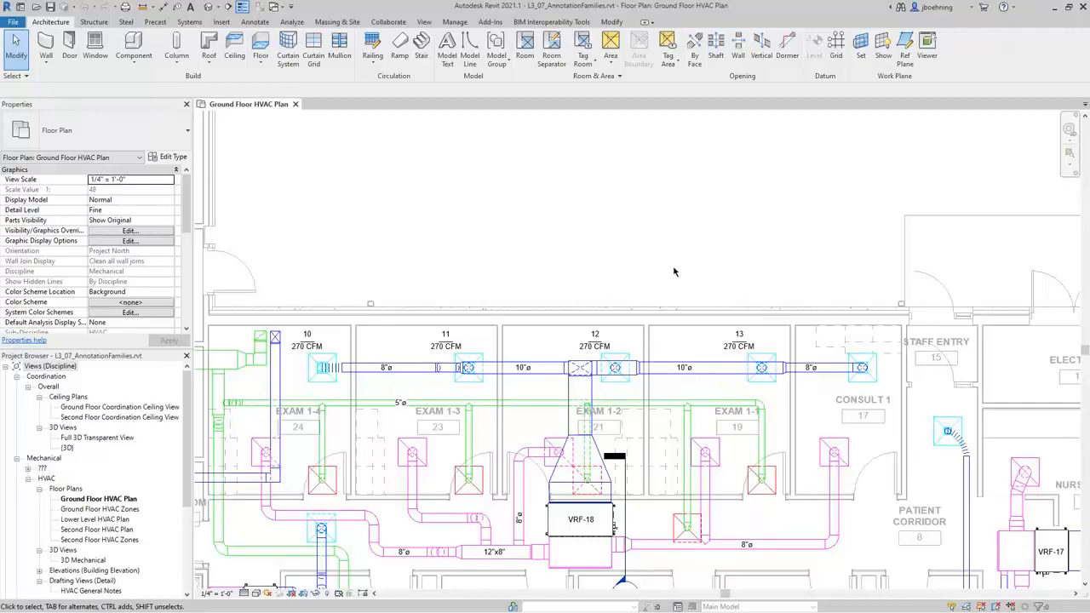
click(449, 337)
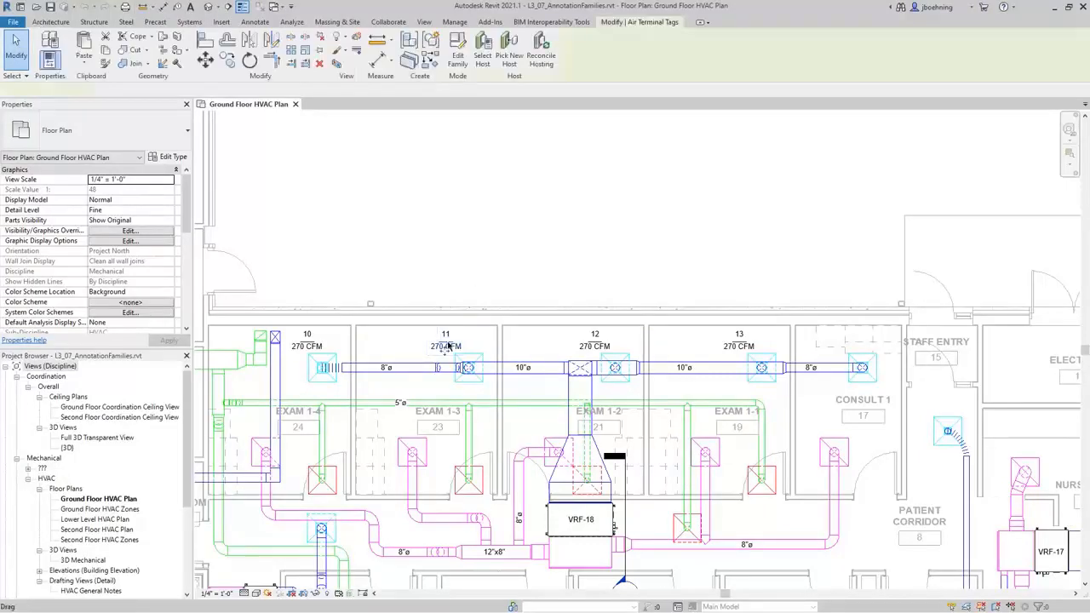
click(457, 59)
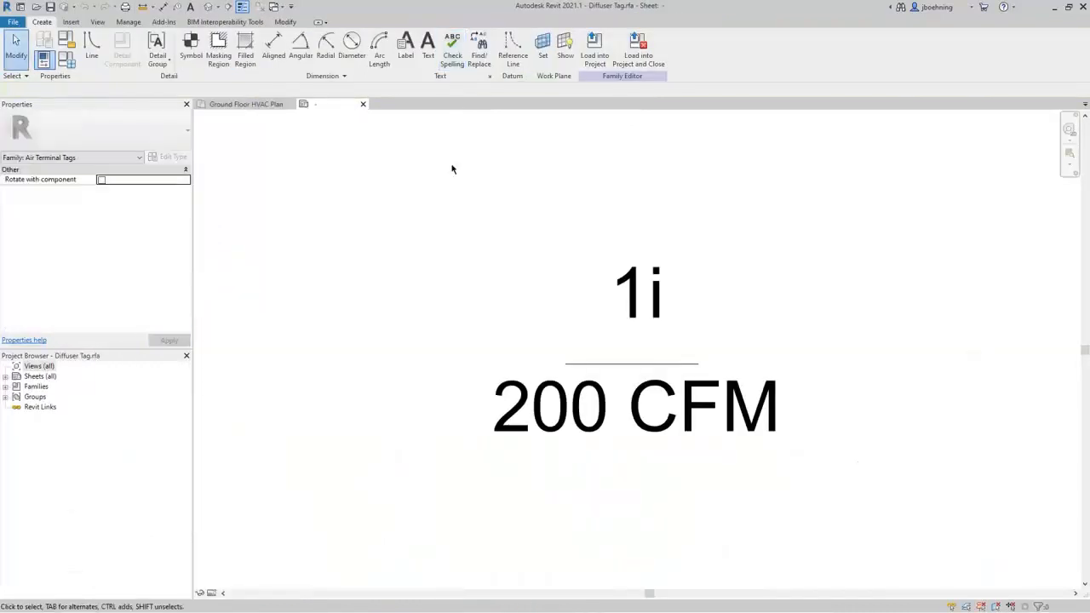
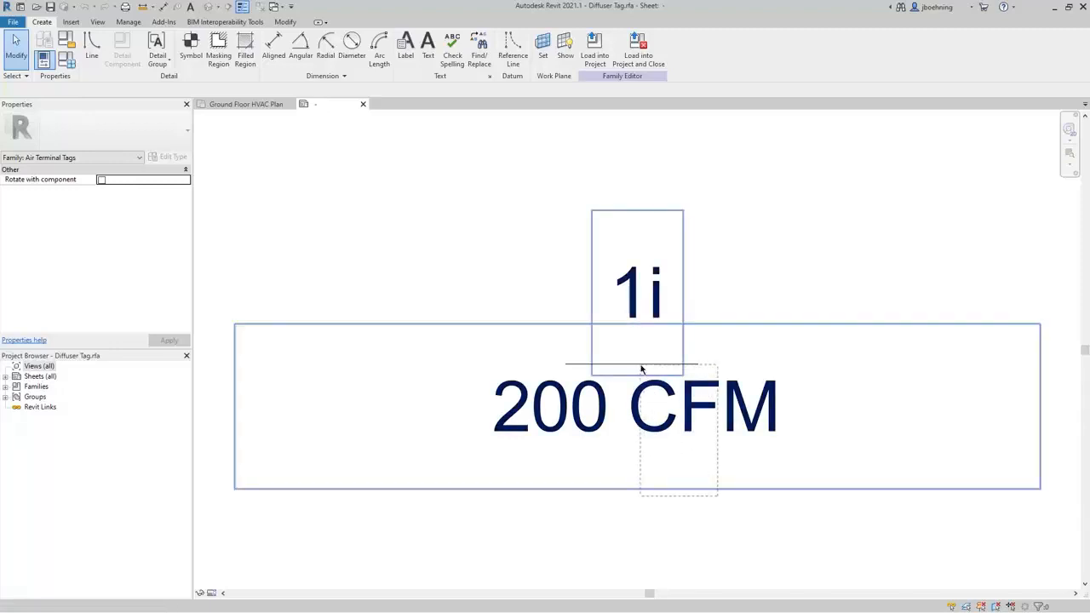
drag(717, 496, 691, 365)
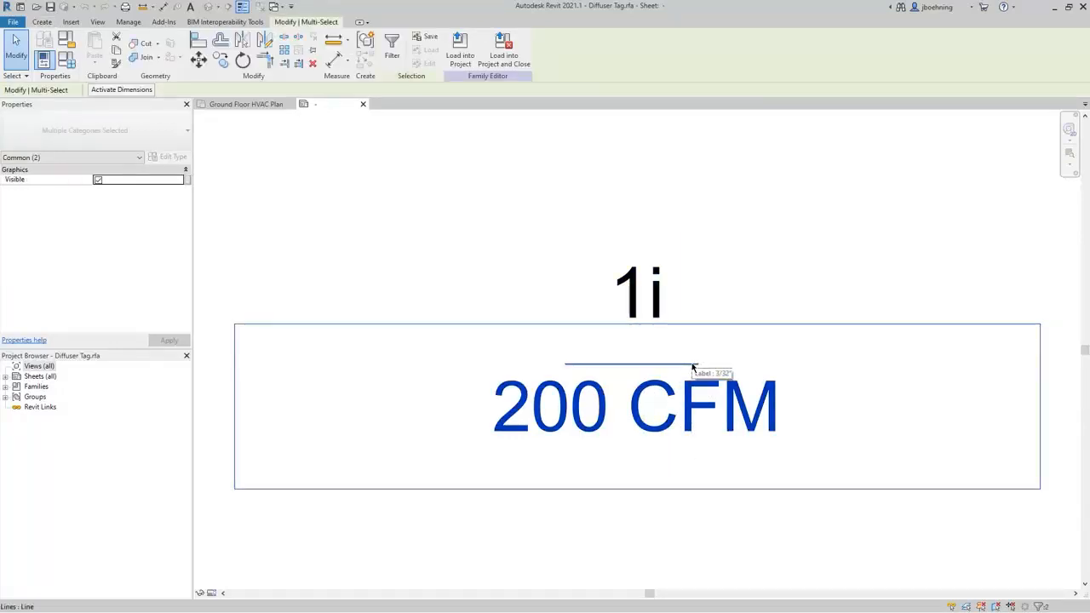
click(312, 63)
Open the remaining 1i label's definition and examine the available air terminal parameters and the shared-parameter option for adding others
click(606, 287)
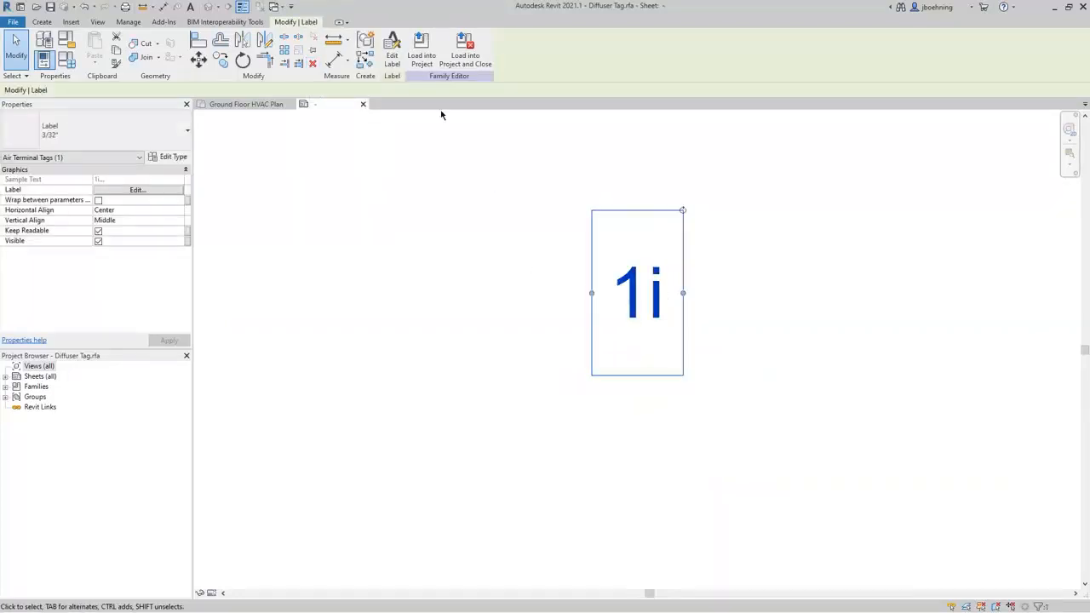
click(392, 53)
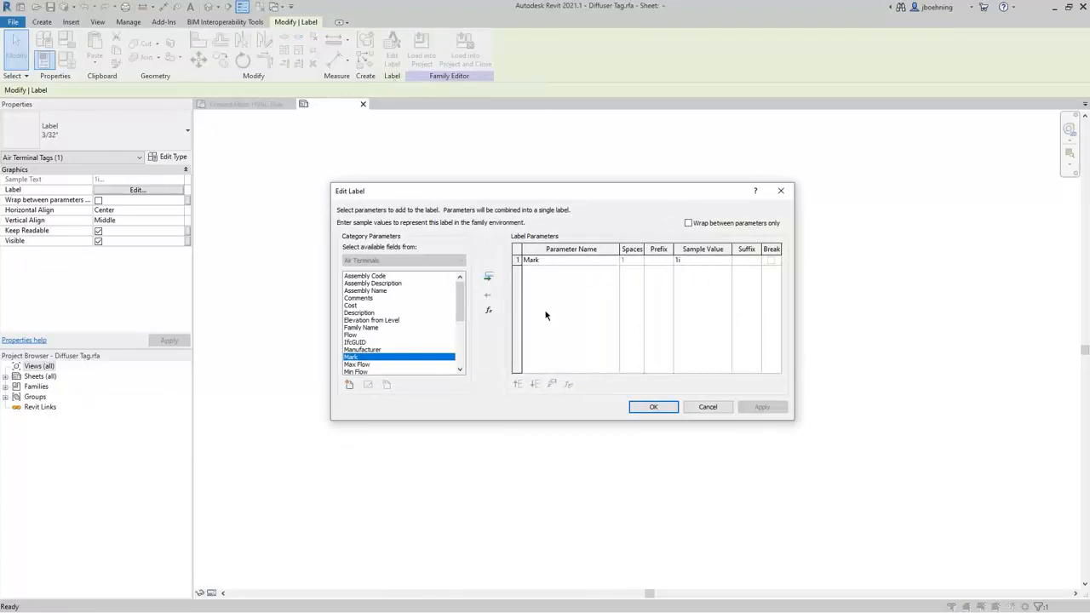
click(517, 261)
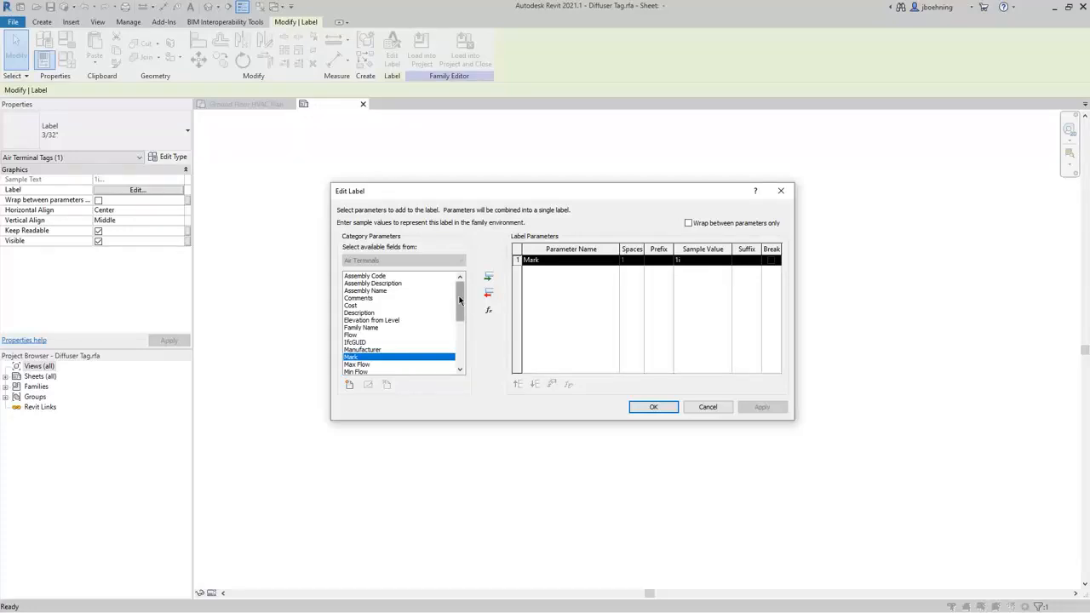
drag(459, 299, 463, 327)
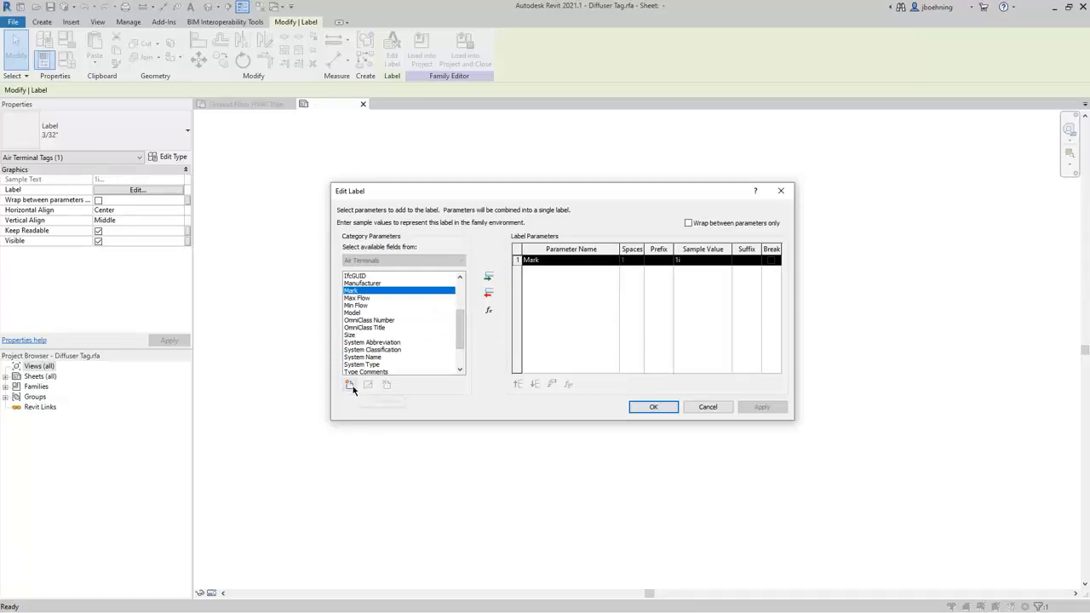
click(350, 384)
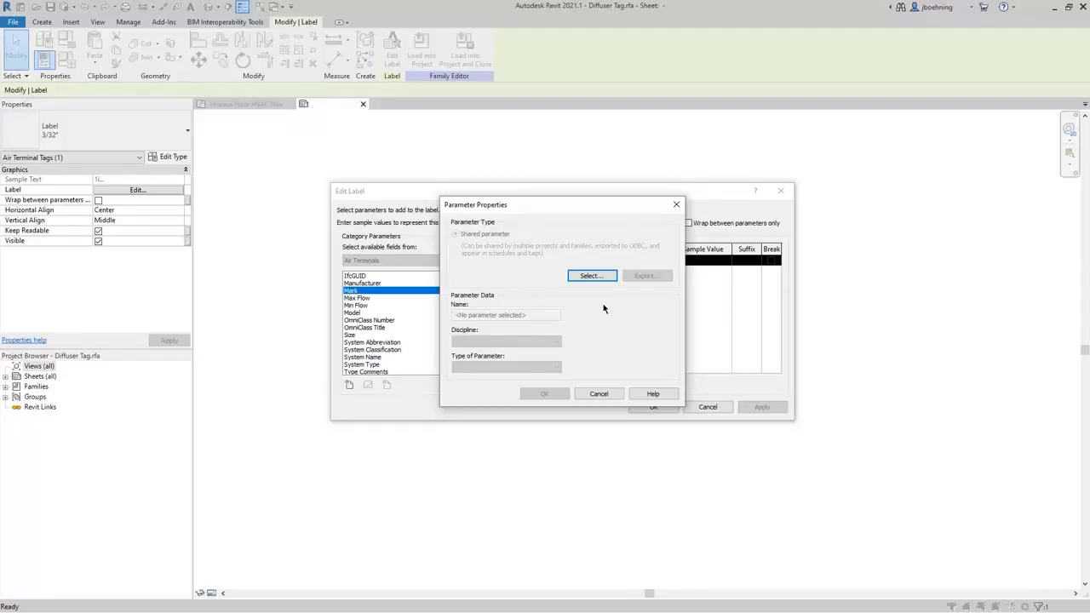
click(598, 393)
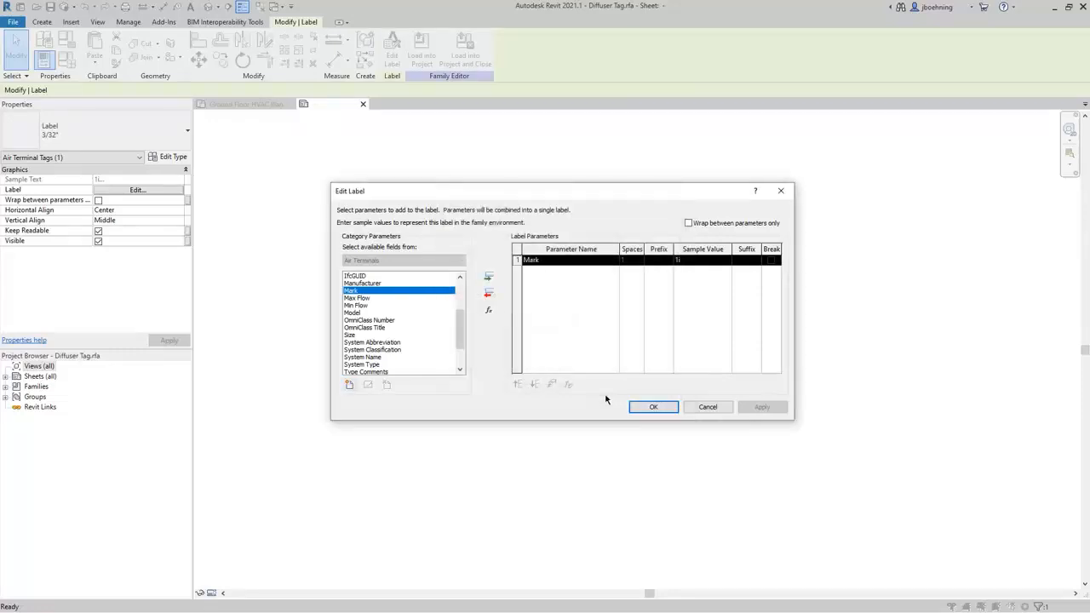
Replace the label's Mark parameter with Size and add Flow as the second label parameter
click(356, 336)
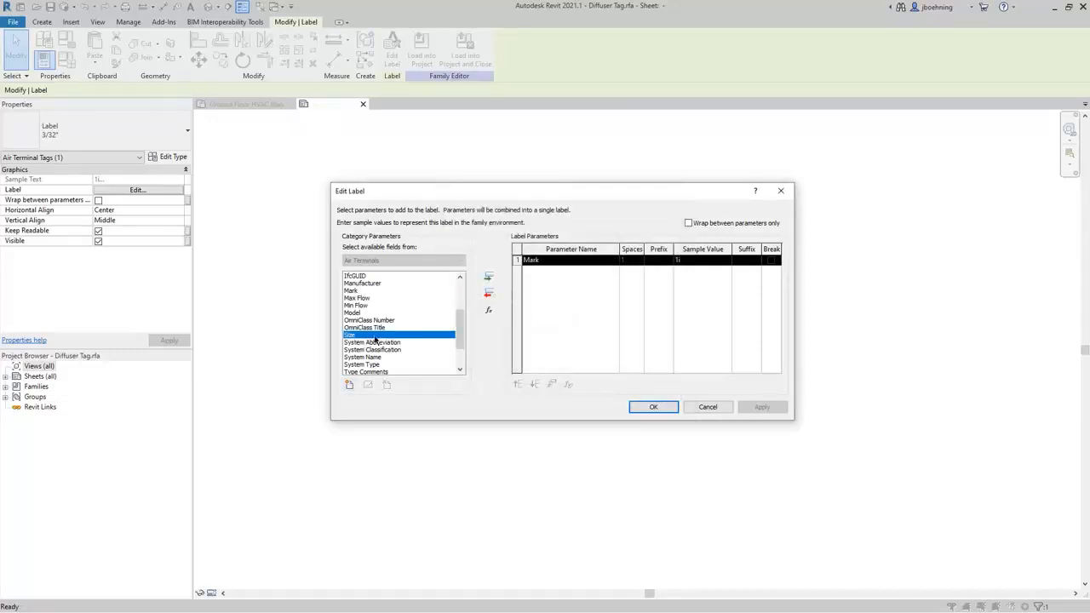
click(489, 278)
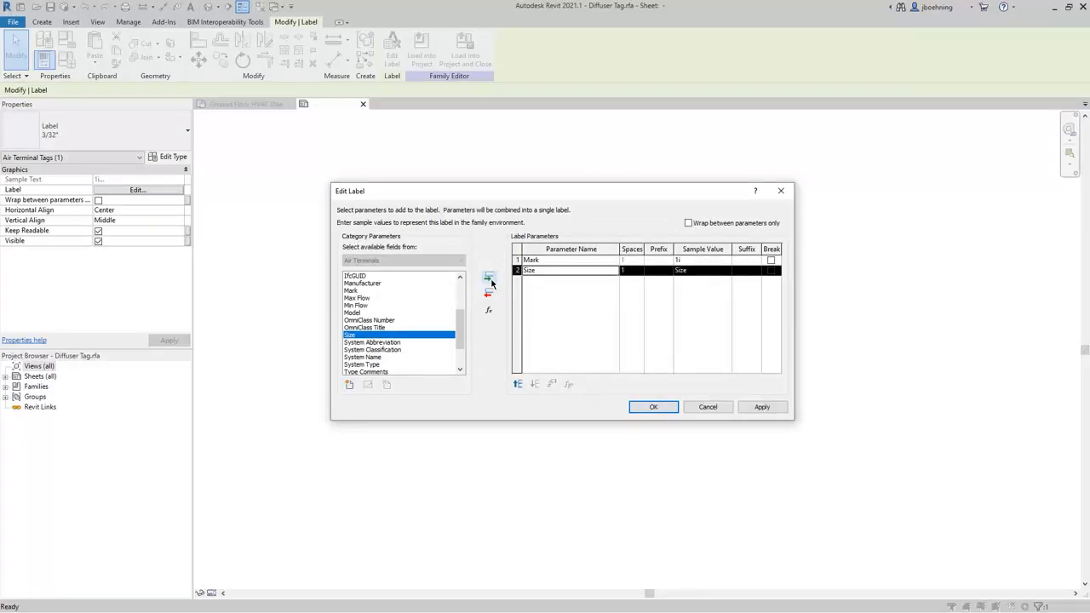
click(517, 261)
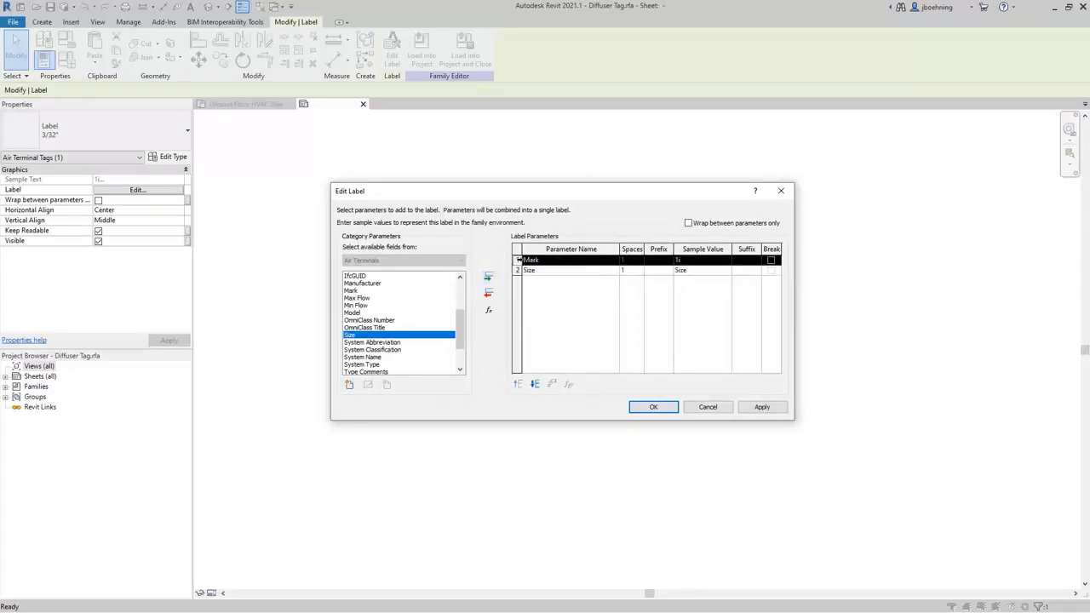
click(489, 294)
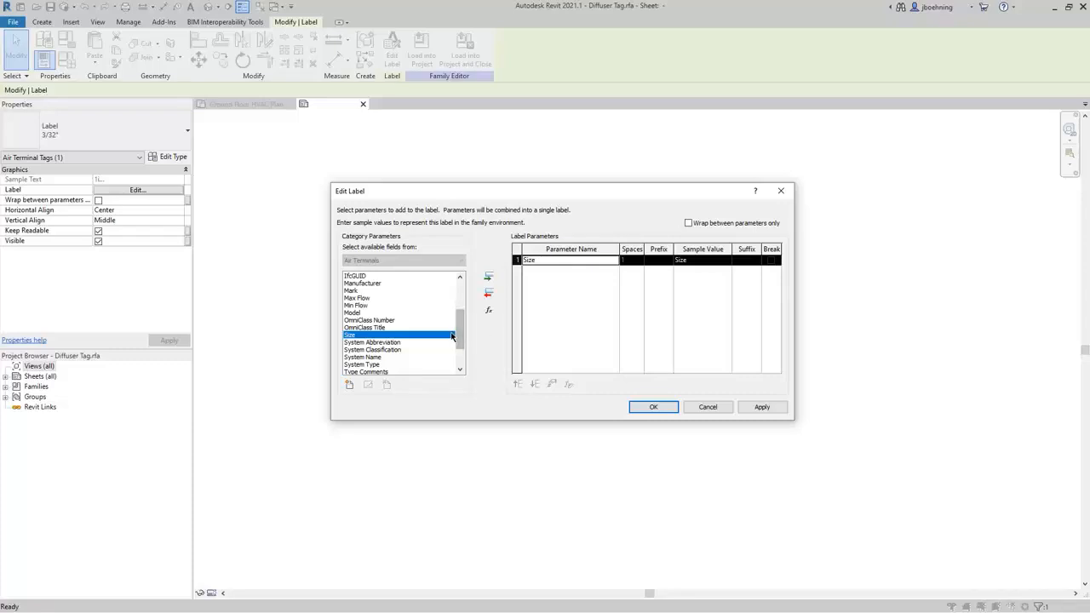
drag(459, 341, 459, 328)
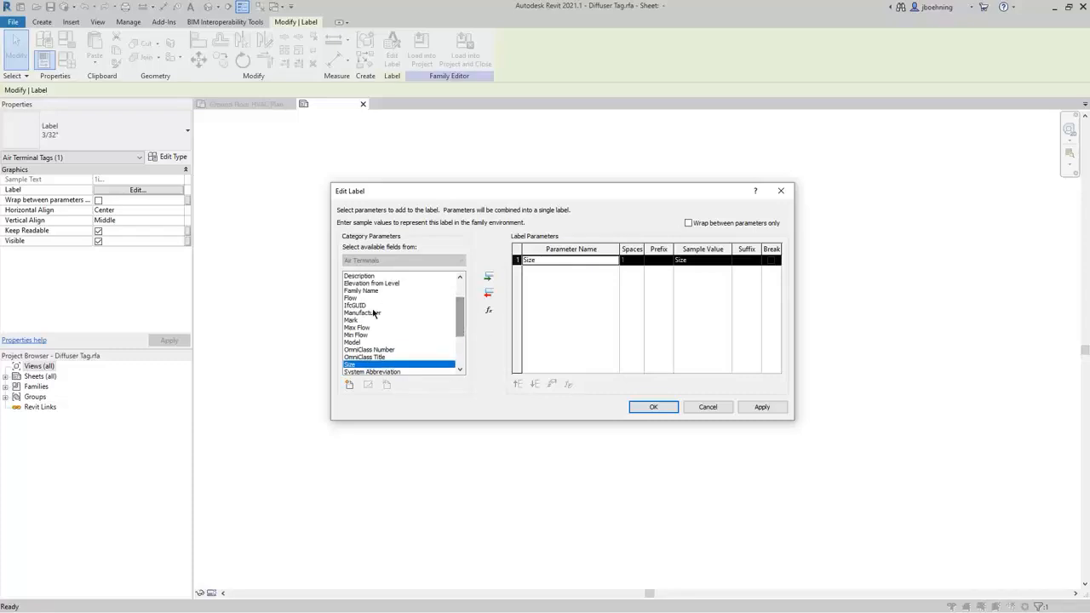
click(354, 300)
click(488, 277)
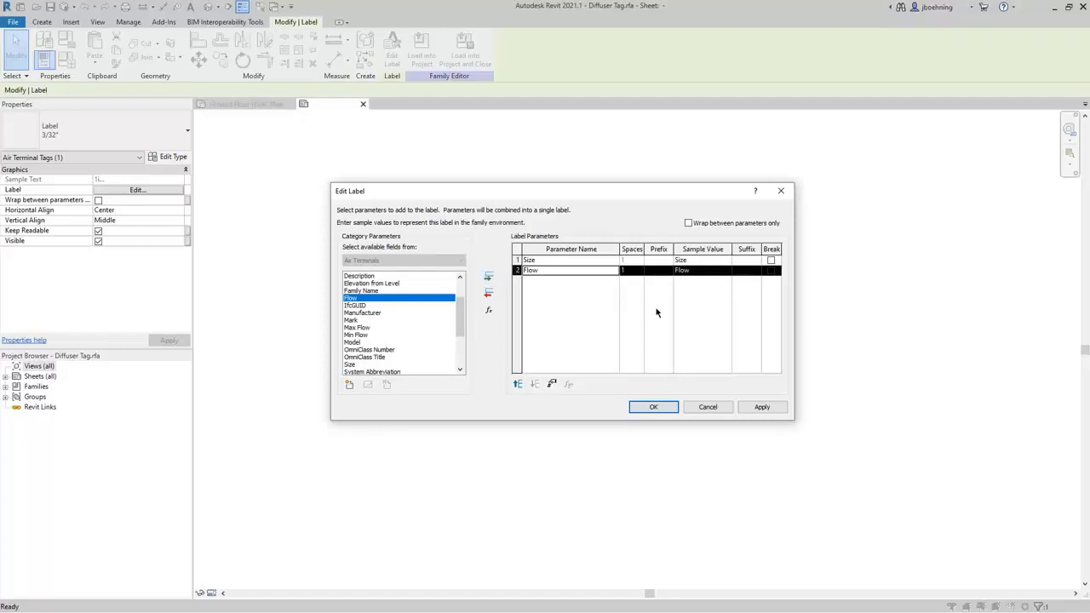
Add a line break after Size, set the sample values to 10 for Size and 200 CFM for Flow, and accept the label
click(656, 262)
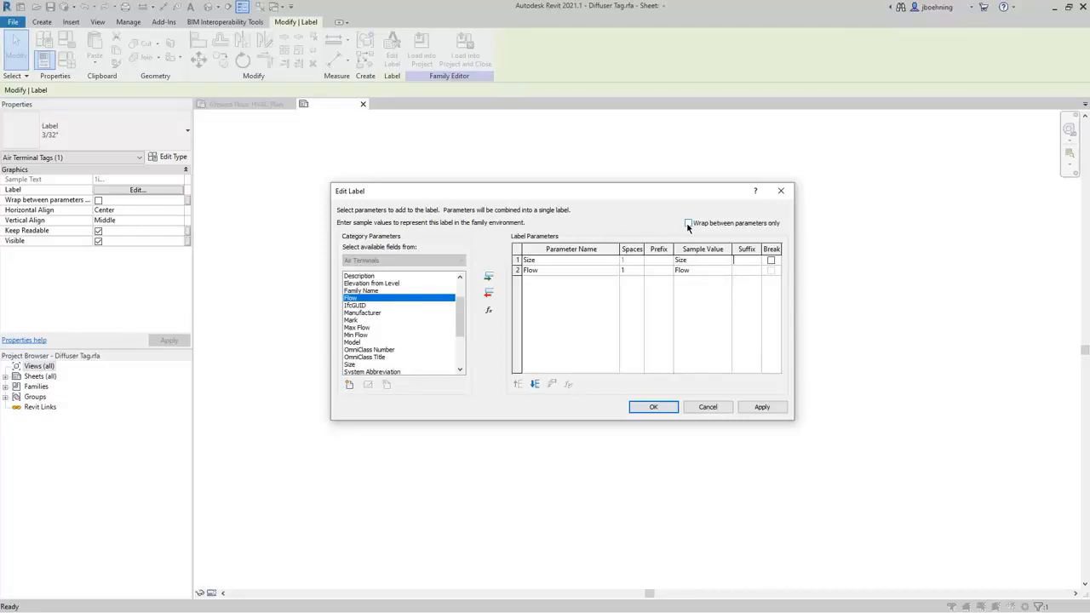
click(688, 225)
click(771, 260)
click(711, 263)
text(10)
click(708, 272)
text(200 CFM)
click(654, 406)
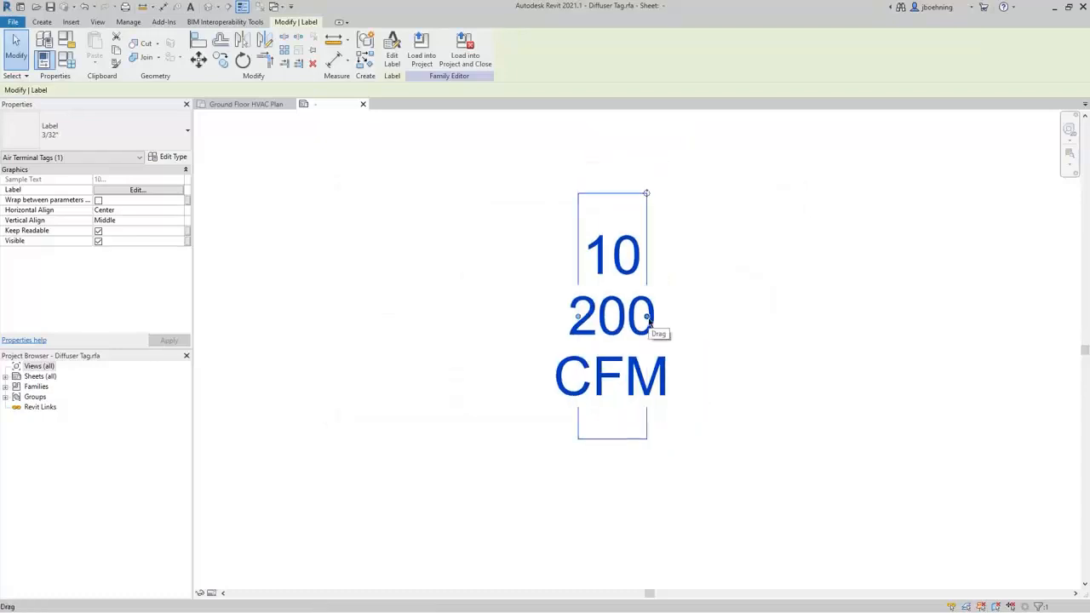
Widen the label's box until the 200 CFM sample text fits on a single line
drag(648, 318, 754, 327)
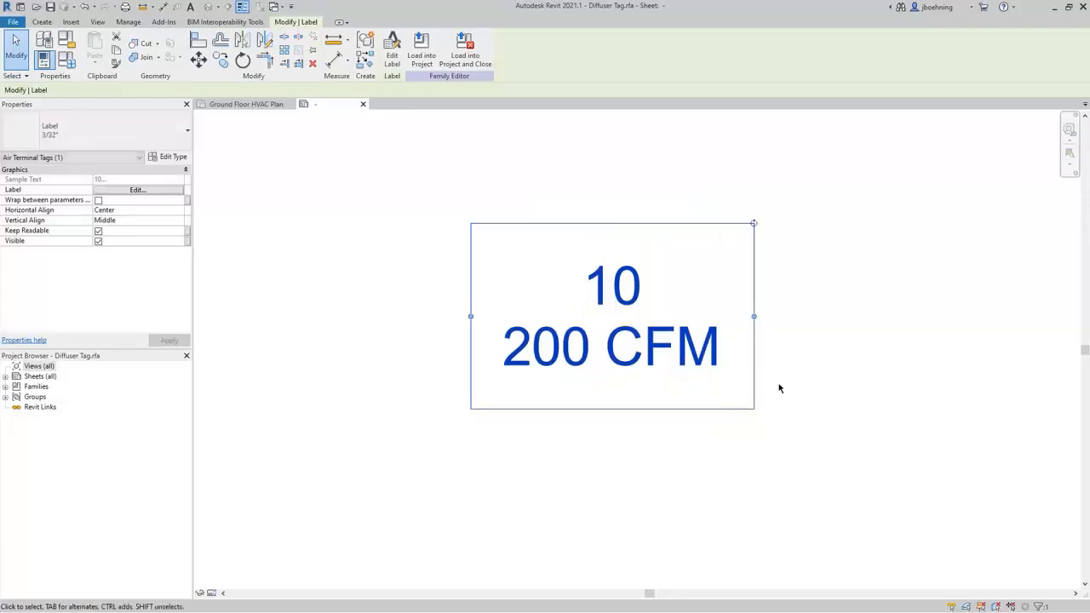
click(778, 394)
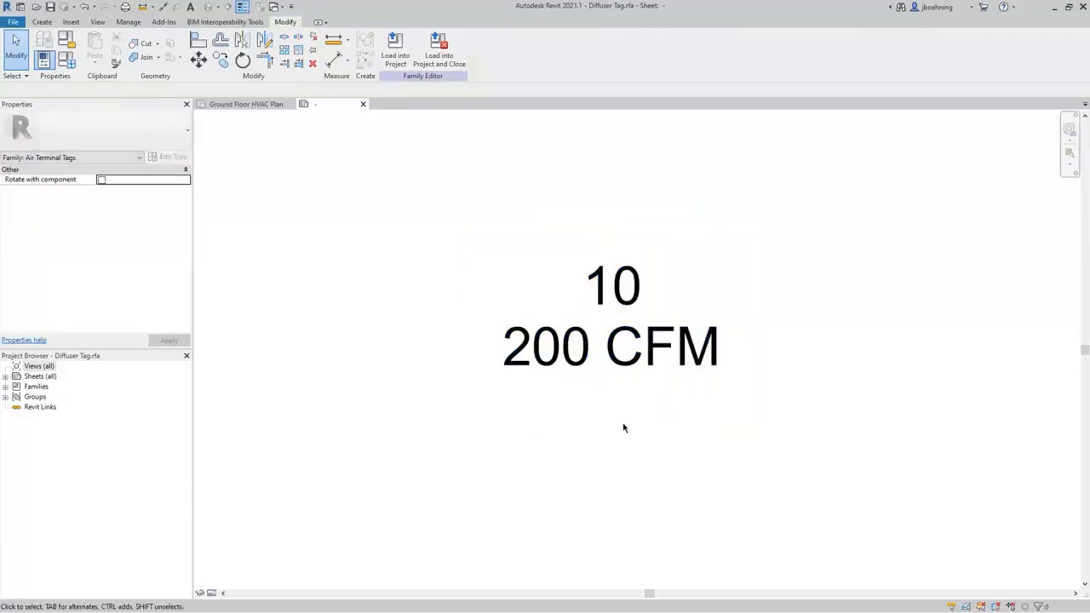
click(632, 380)
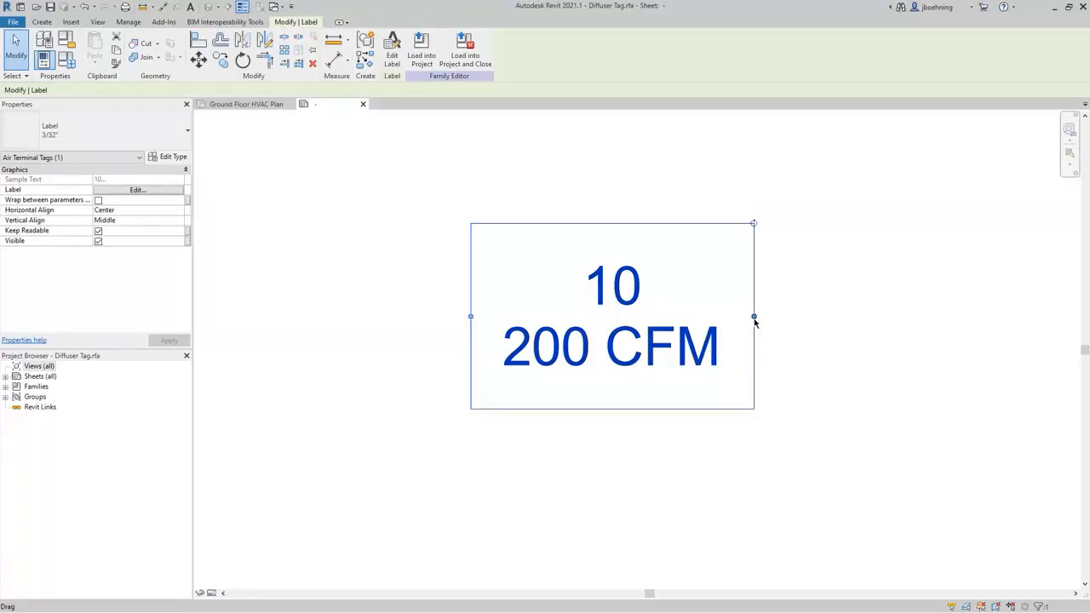
drag(754, 322, 751, 324)
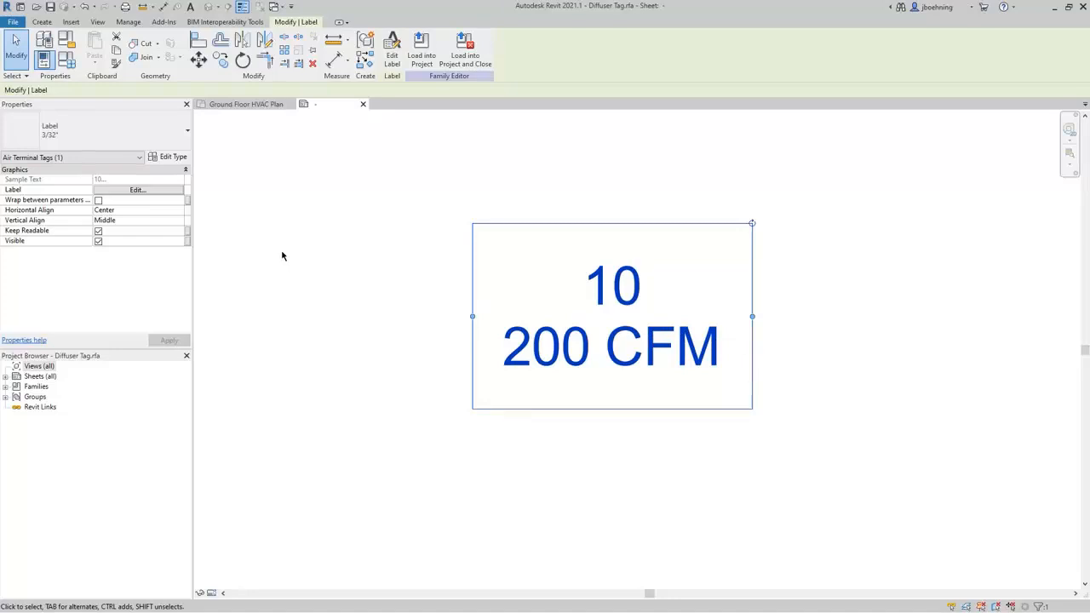
Turn on wrapping between parameters only for the label, test it with a narrow box, and widen the box around 200 CFM again
click(98, 201)
drag(750, 318, 652, 317)
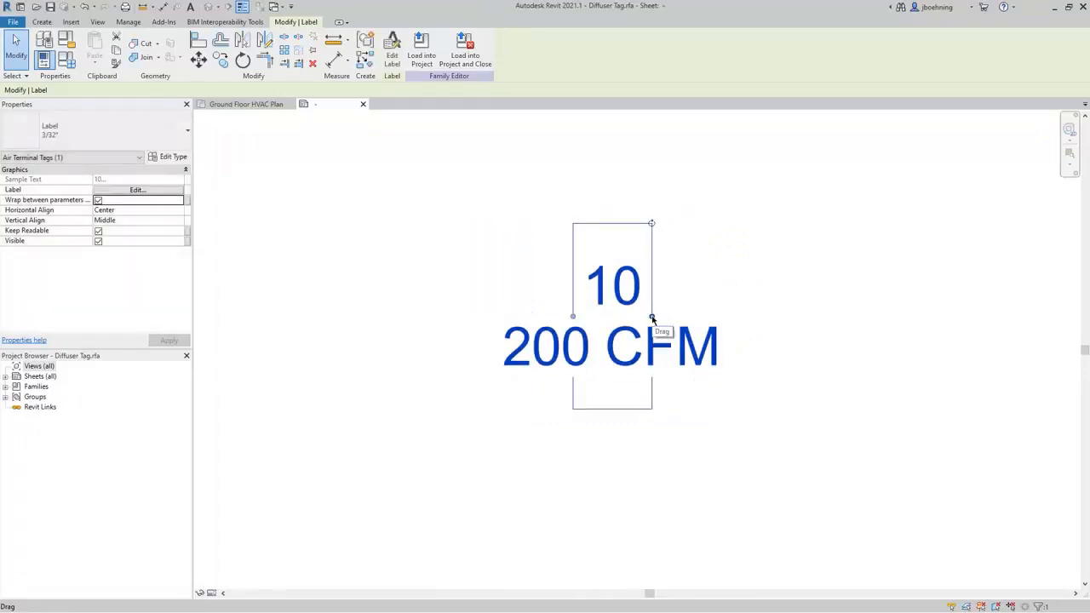
drag(653, 318, 738, 317)
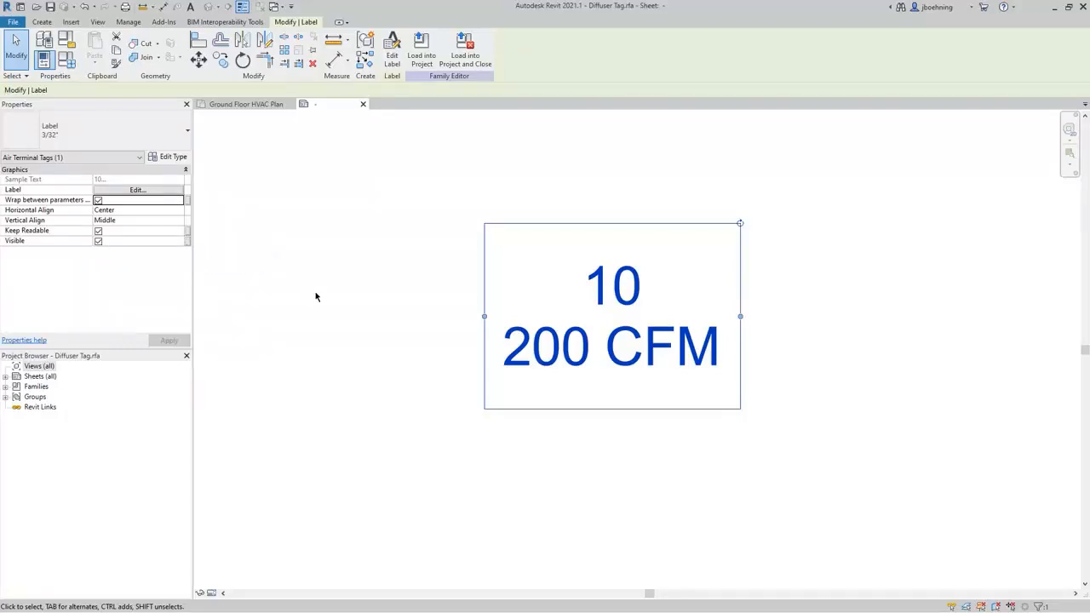
Turn on Show Border in the 3/32" label type's properties
click(180, 159)
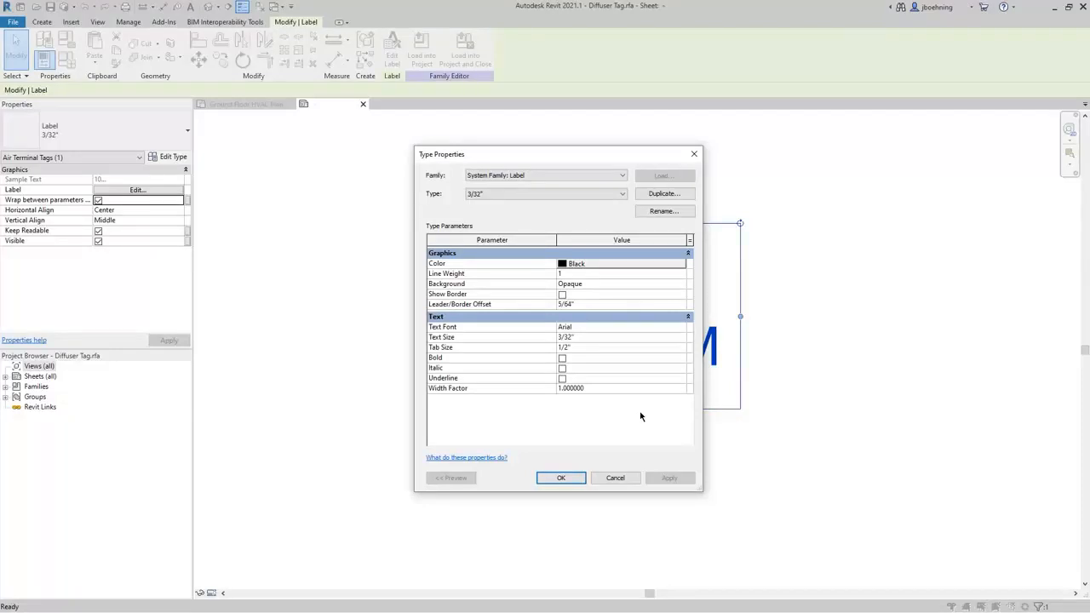
click(619, 287)
click(562, 295)
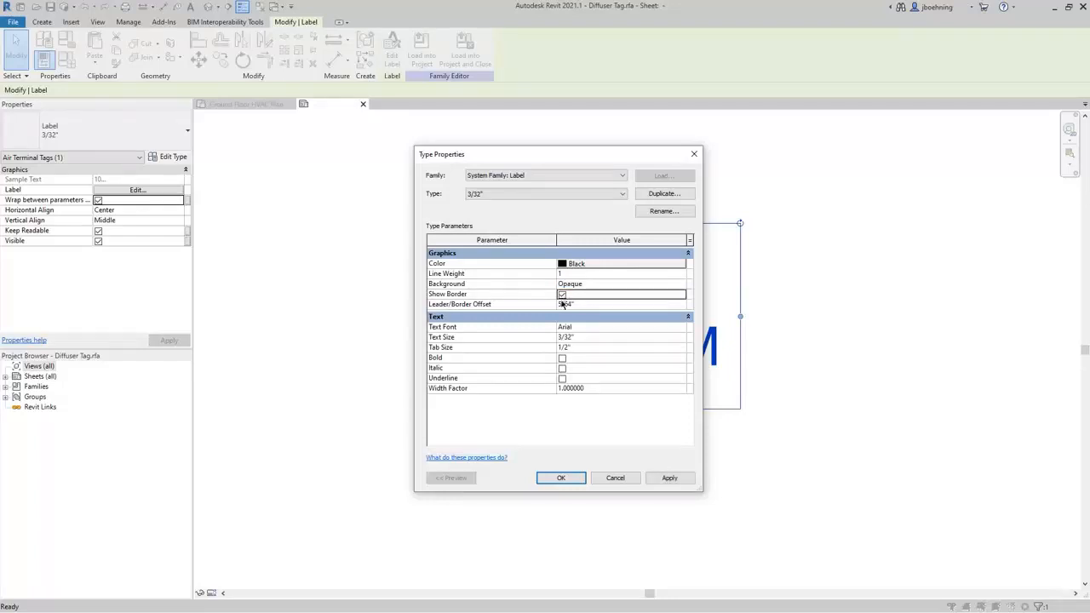
click(579, 306)
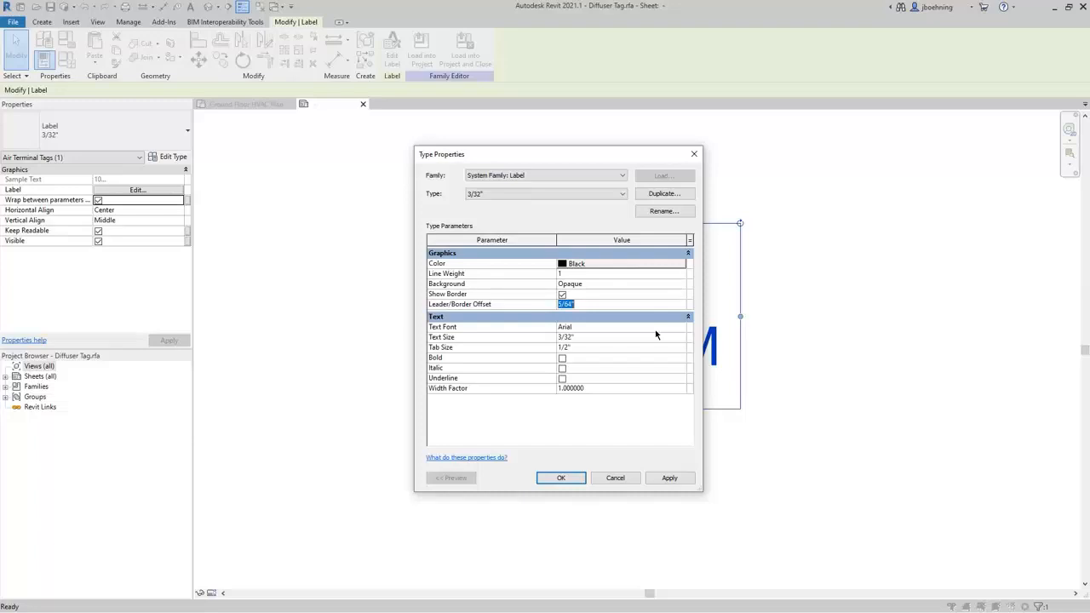
click(563, 478)
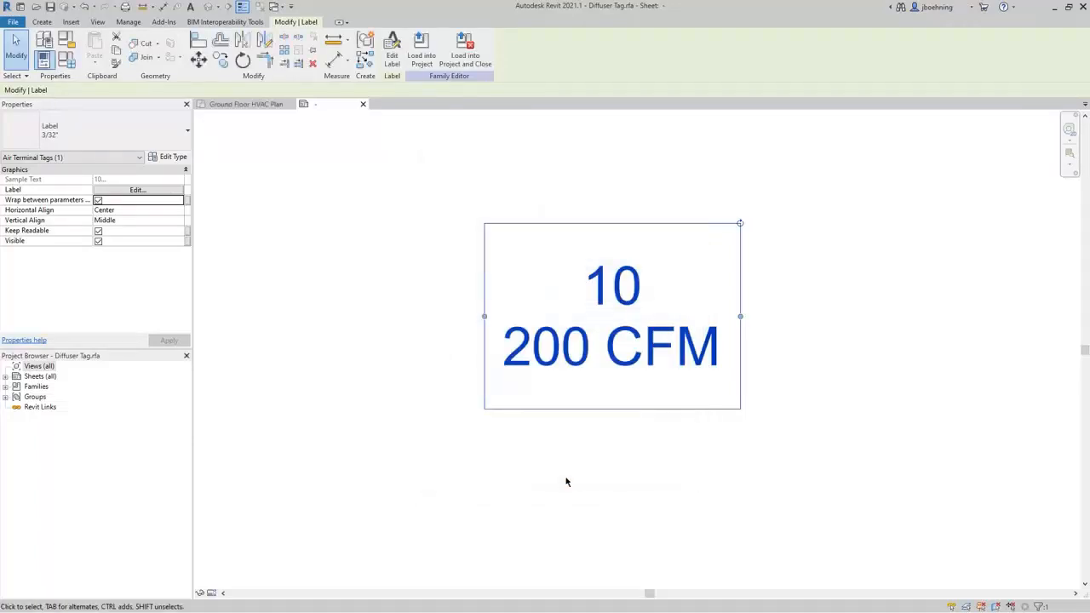
click(642, 473)
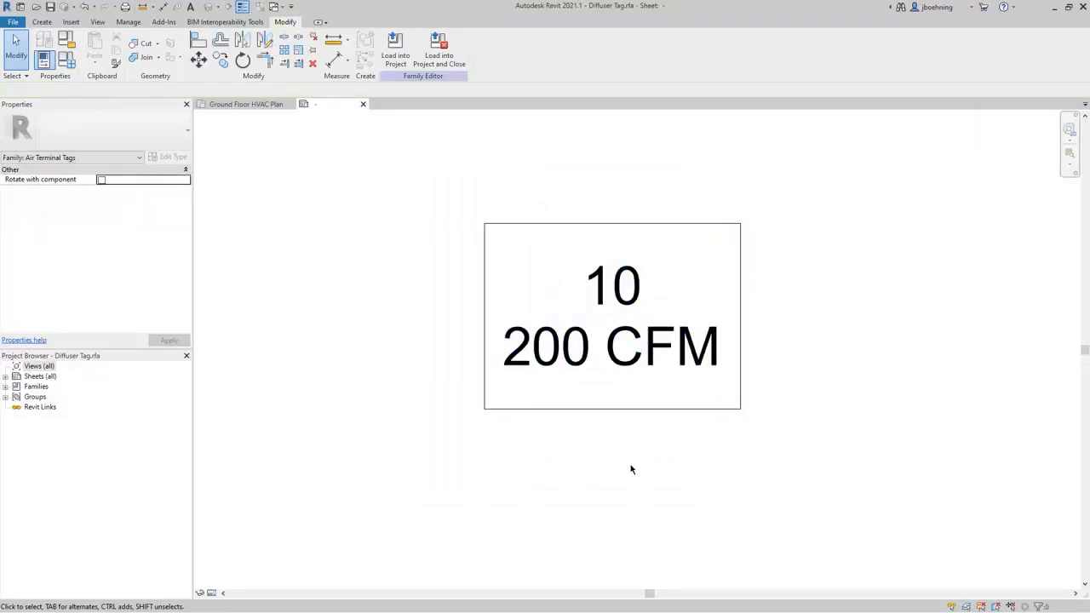
Set the 3/32" label type's Leader/Border Offset to 3/64"
click(623, 414)
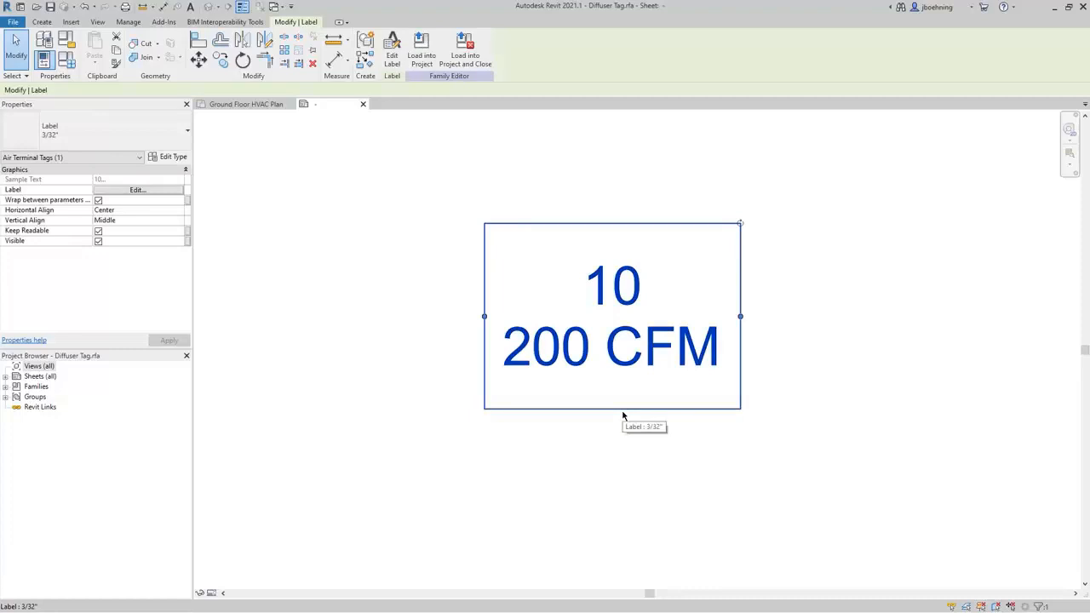
click(168, 157)
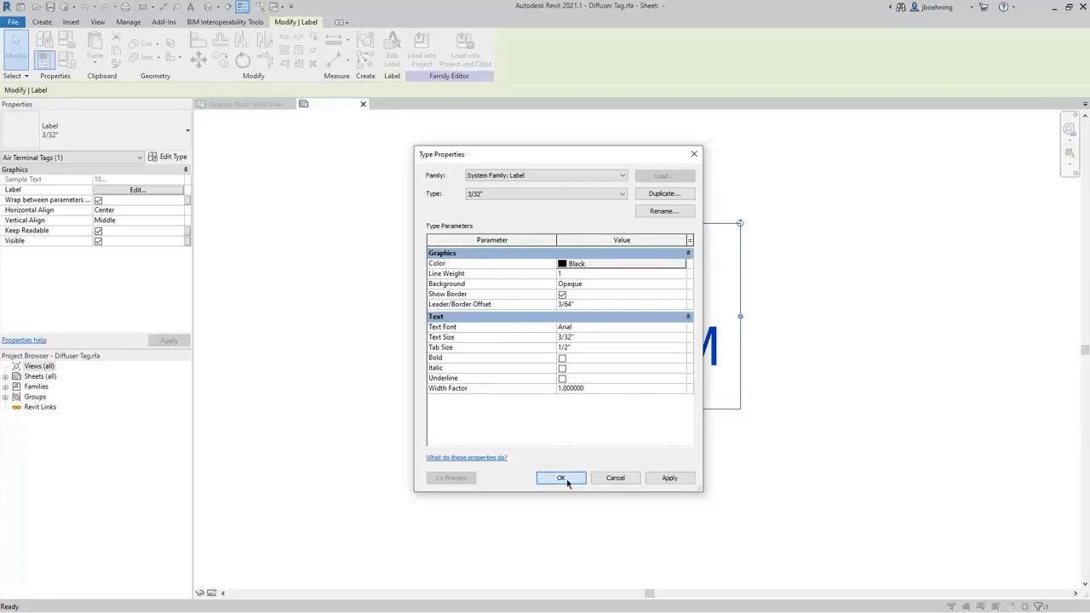
click(567, 481)
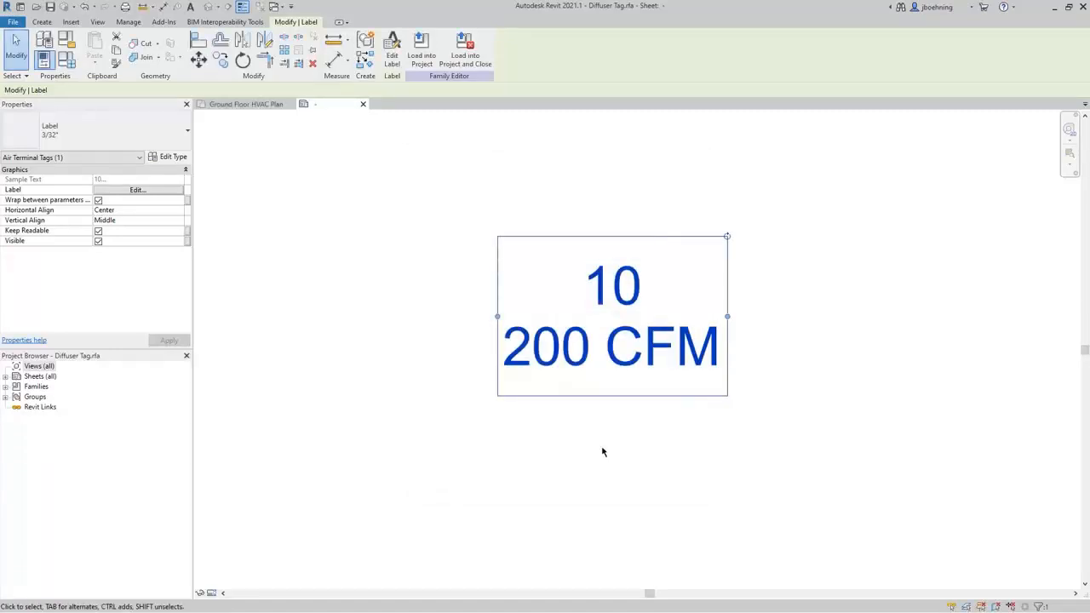
click(599, 449)
scroll(594, 426, up, 2)
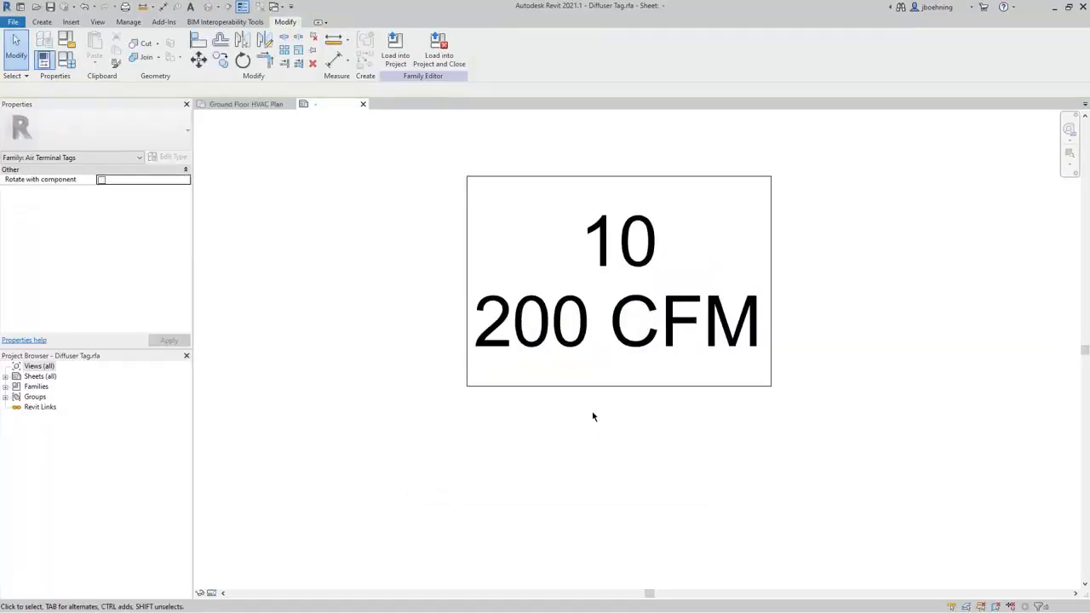
middle_drag(594, 416, 568, 458)
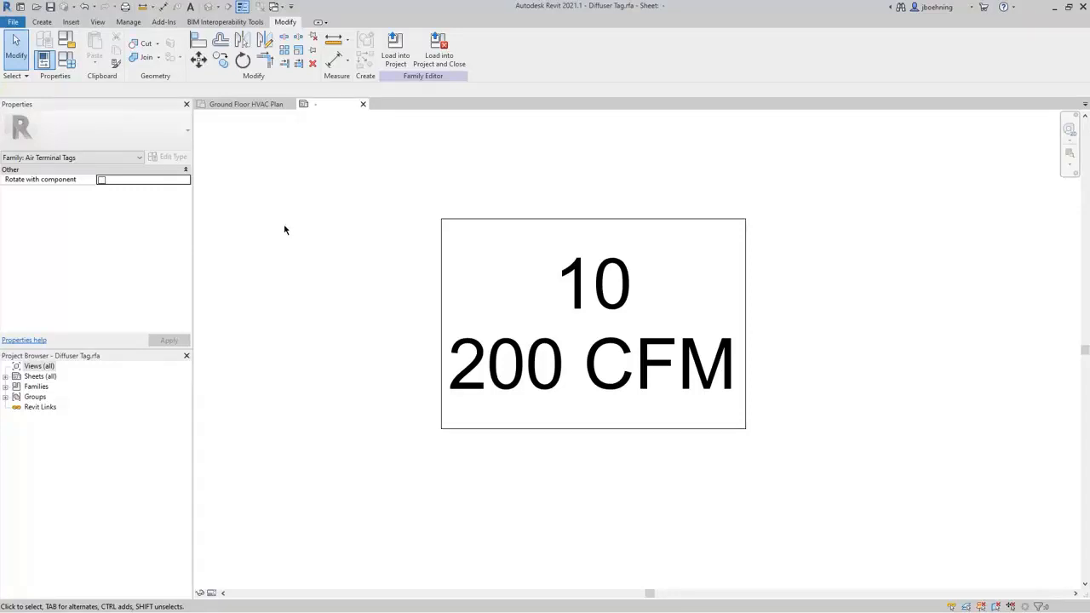
Load the edited Diffuser Tag family into the L3_07_AnnotationFamilies.rvt project, overwriting the existing version
click(396, 62)
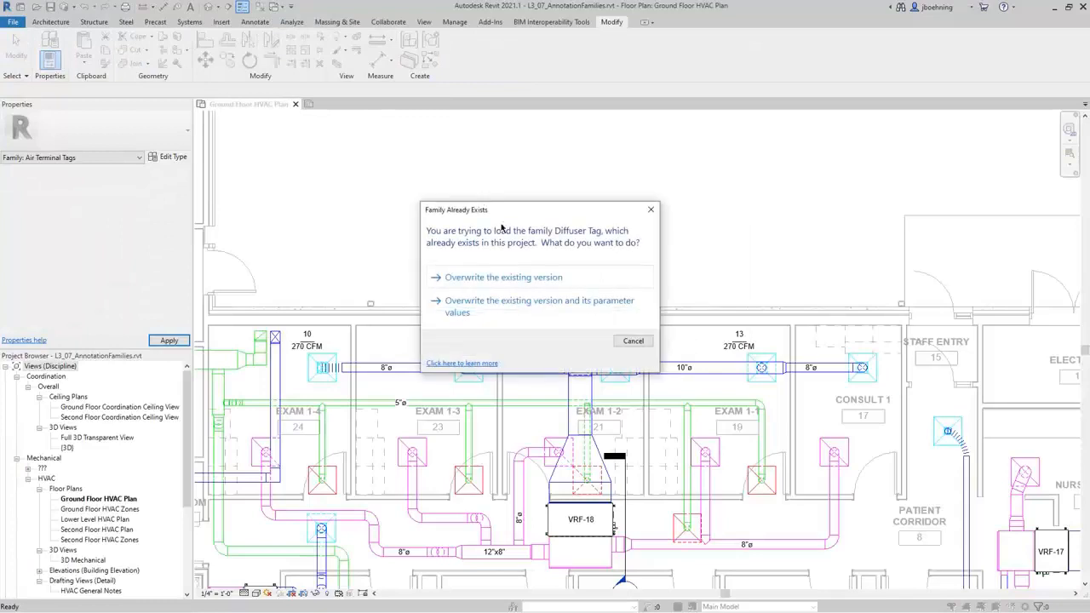
click(545, 281)
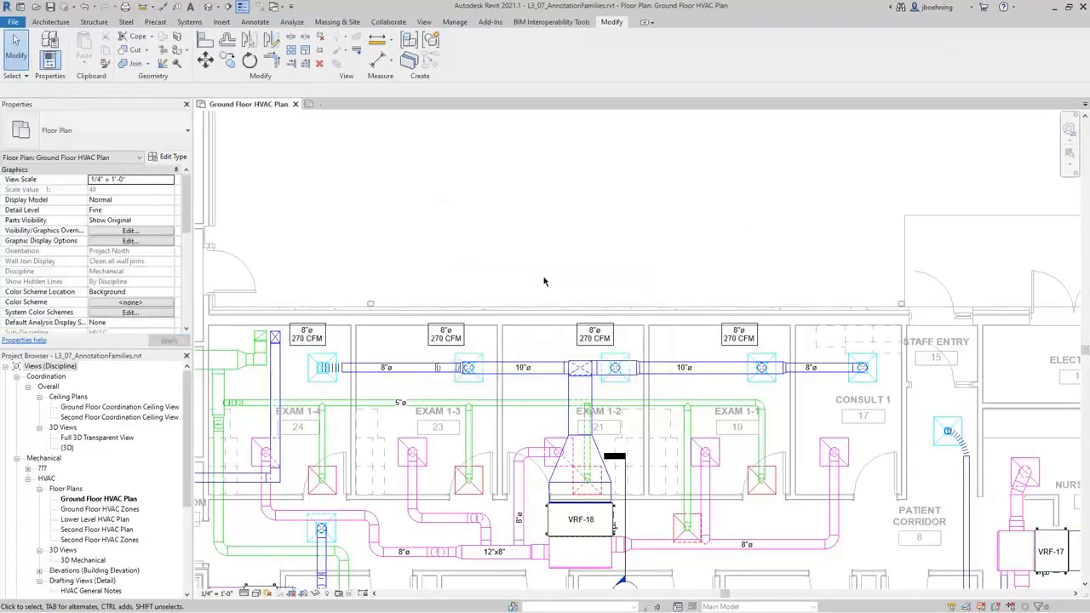
middle_drag(458, 264, 501, 253)
scroll(445, 324, up, 3)
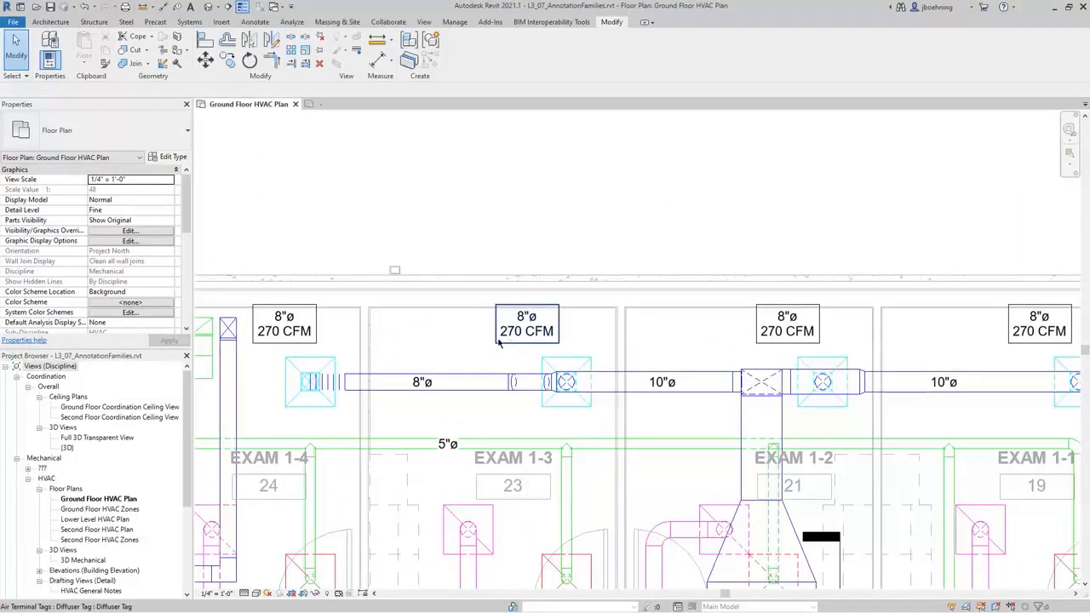
scroll(460, 327, down, 2)
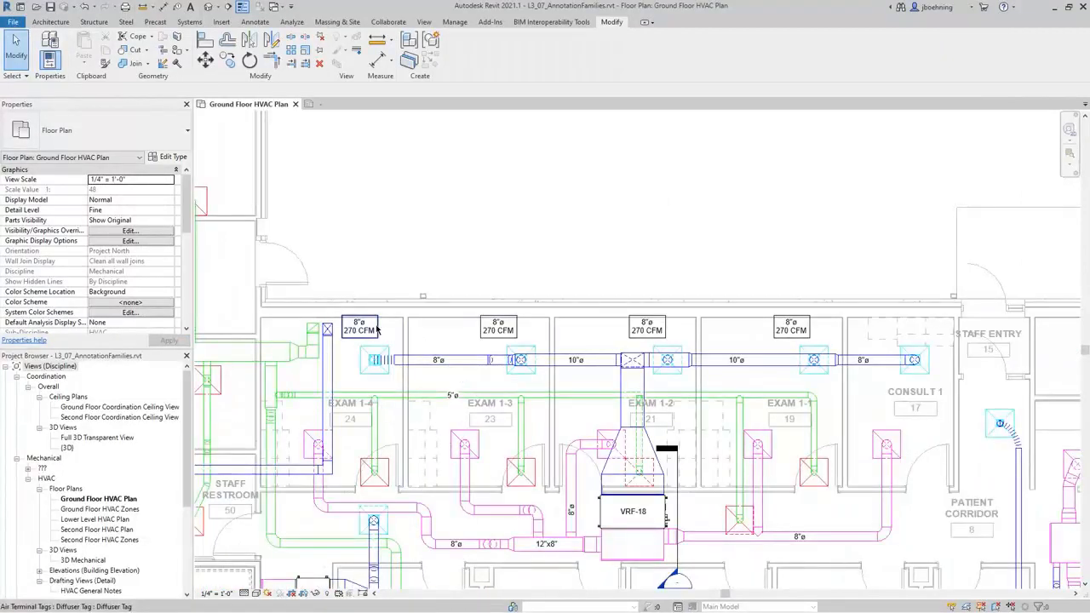
Select the four diffuser tags above Exam 1-4 through Exam 1-1 and examine their updated appearance in the Ground Floor HVAC Plan
click(377, 329)
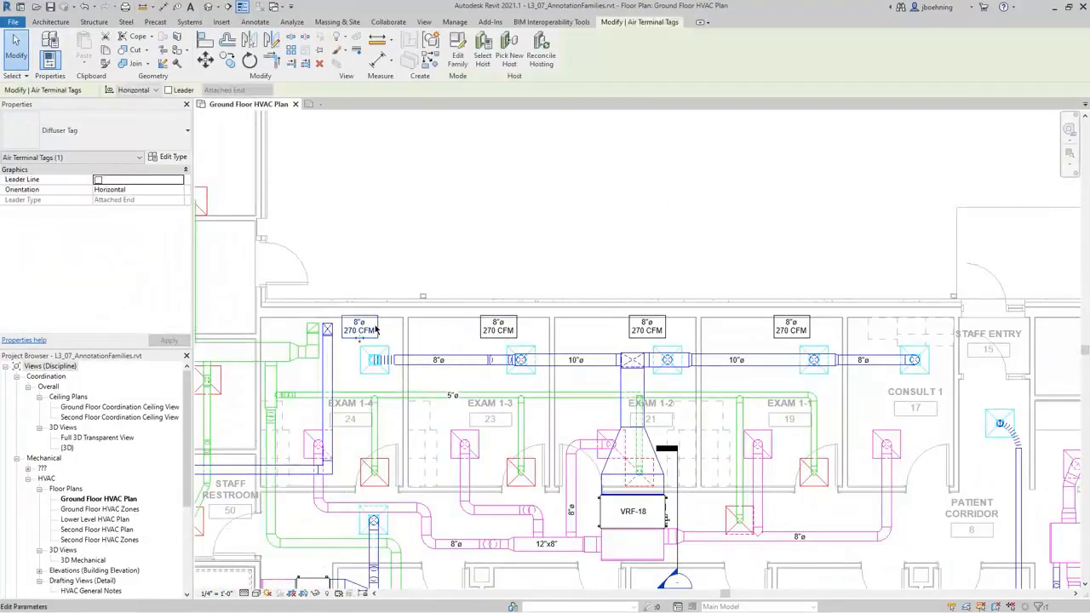
key(Escape)
drag(338, 294, 823, 347)
scroll(822, 348, up, 1)
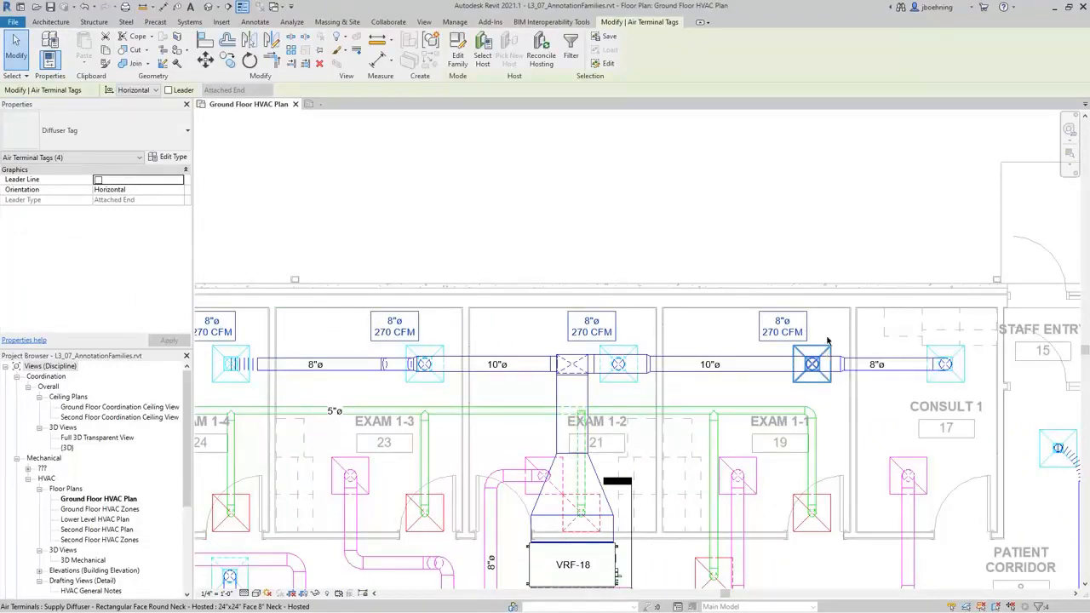
click(669, 245)
scroll(669, 244, down, 1)
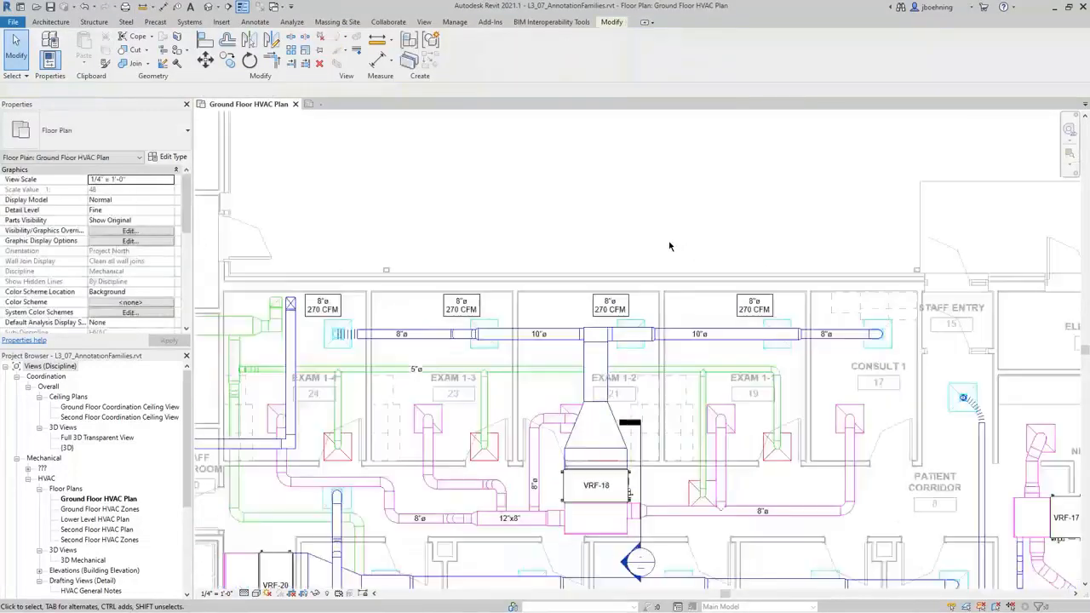
middle_drag(576, 231, 633, 218)
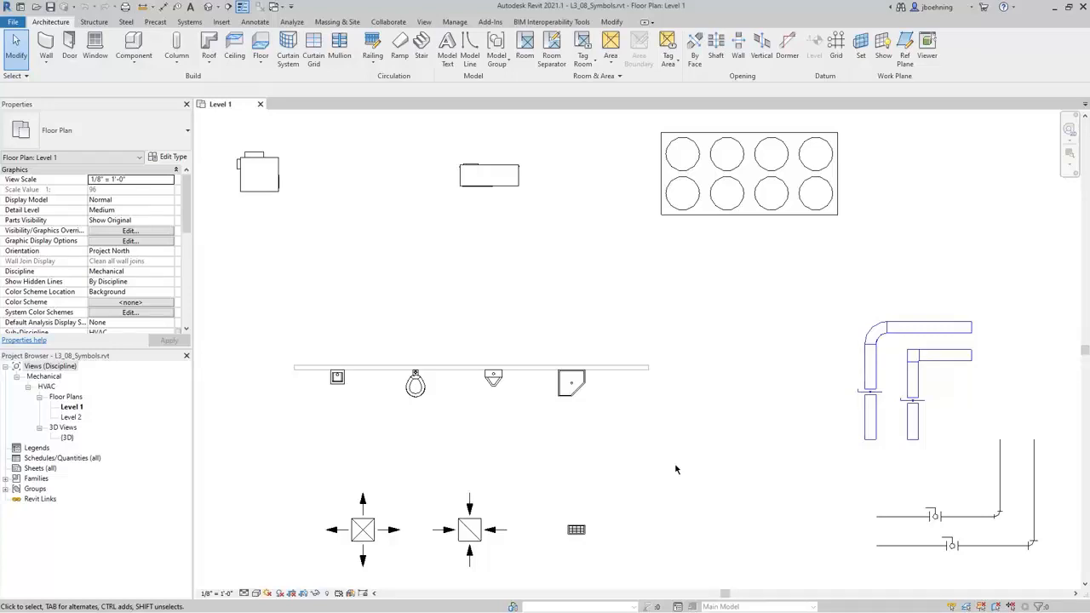
Select the upper ball valve in the Level 1 plan of L3_08_Symbols.rvt and examine its symbol and annotation scale property
click(934, 516)
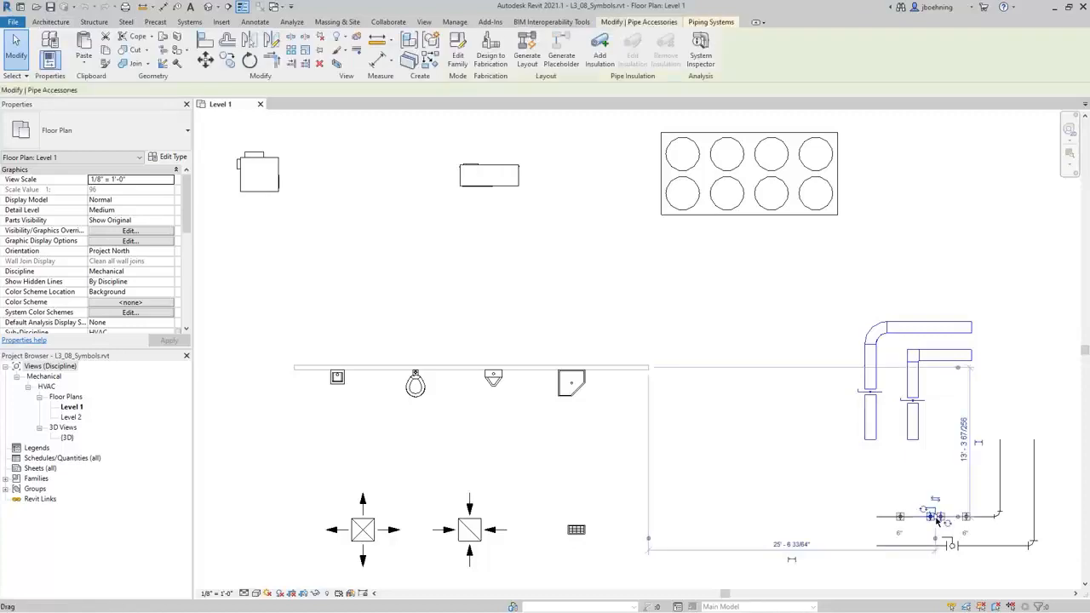
scroll(976, 536, up, 2)
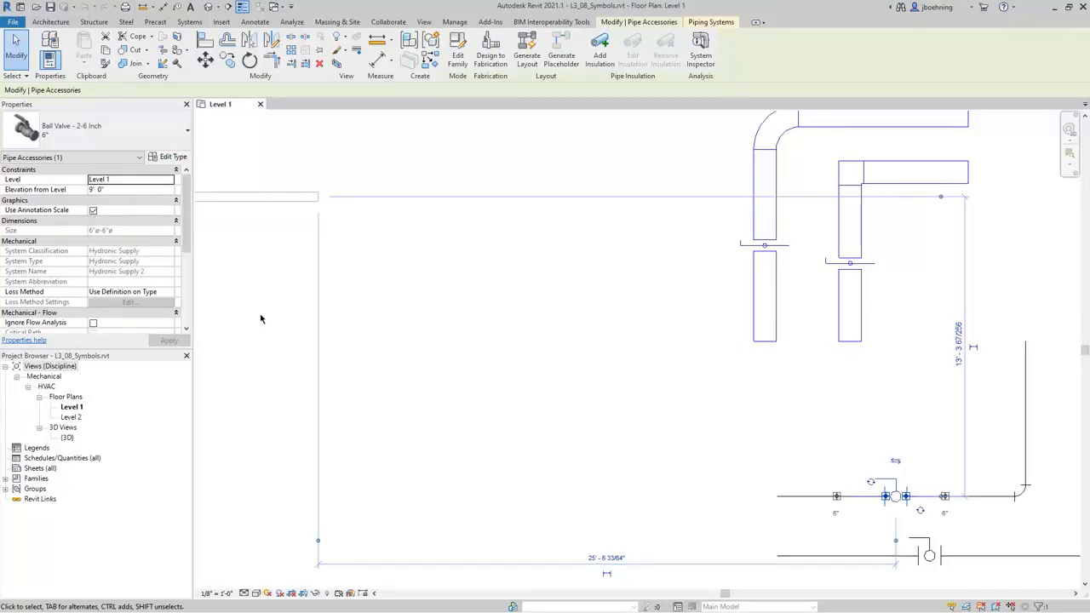
click(587, 416)
scroll(752, 420, down, 2)
scroll(752, 420, down, 1)
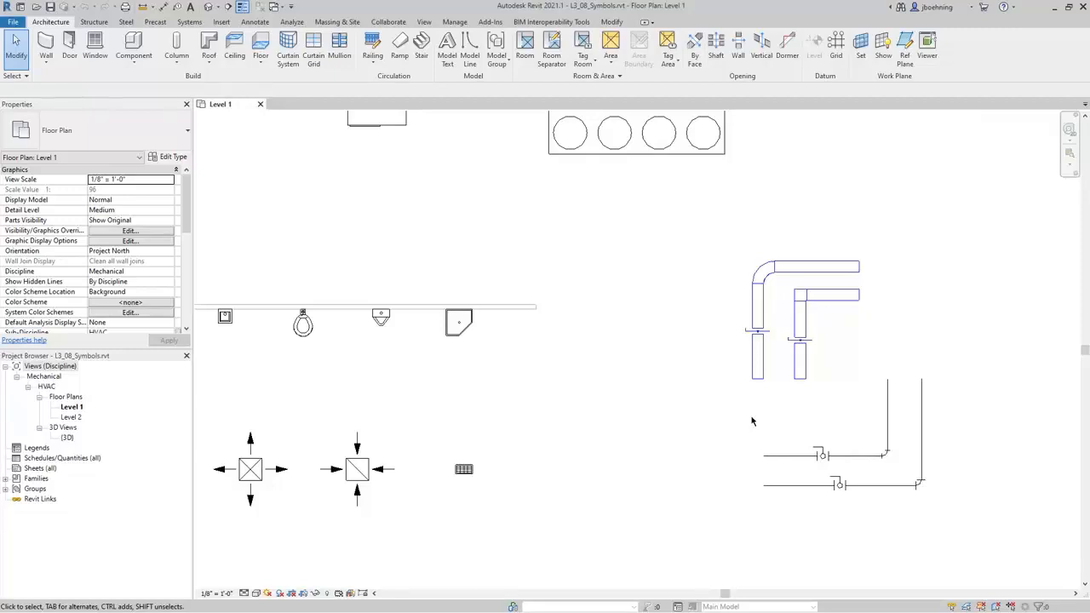
Open the Supply Diffuser air terminal's family for editing from the Level 1 plan and examine its geometry in 3D
middle_drag(576, 428, 714, 412)
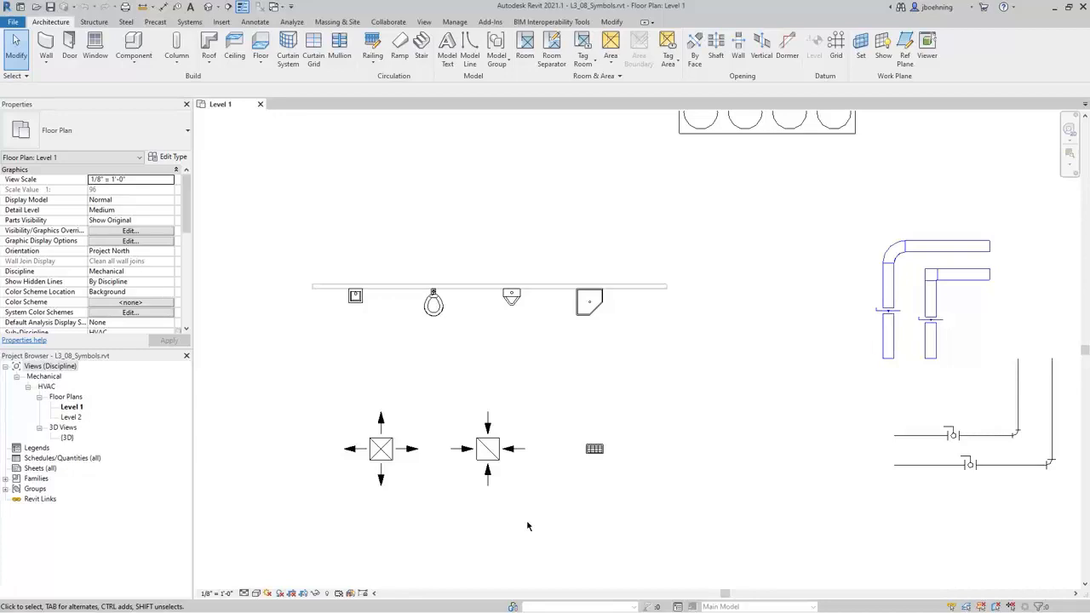
click(382, 470)
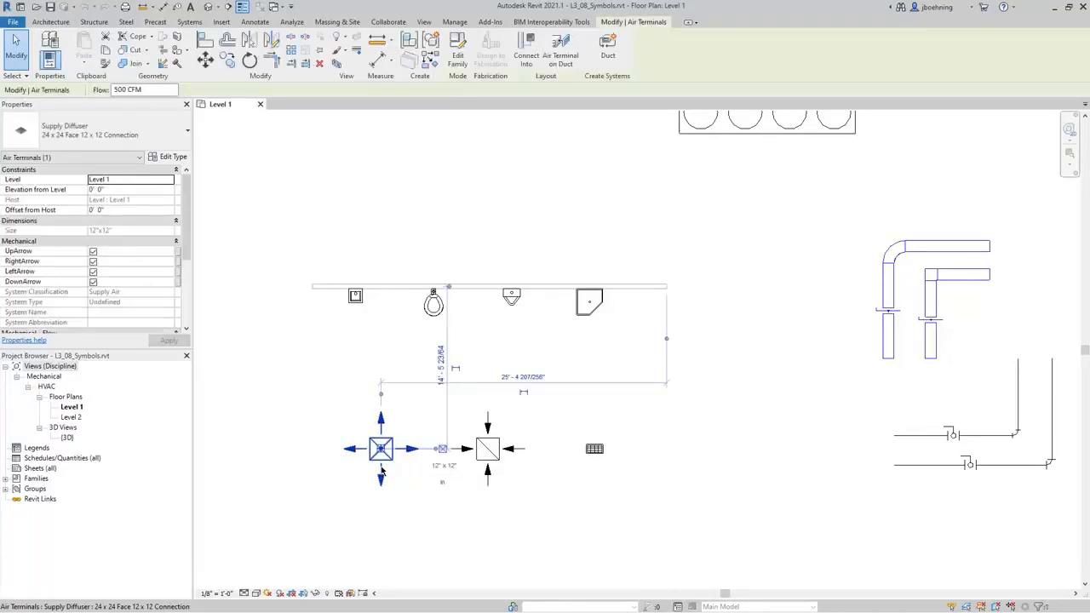
click(457, 64)
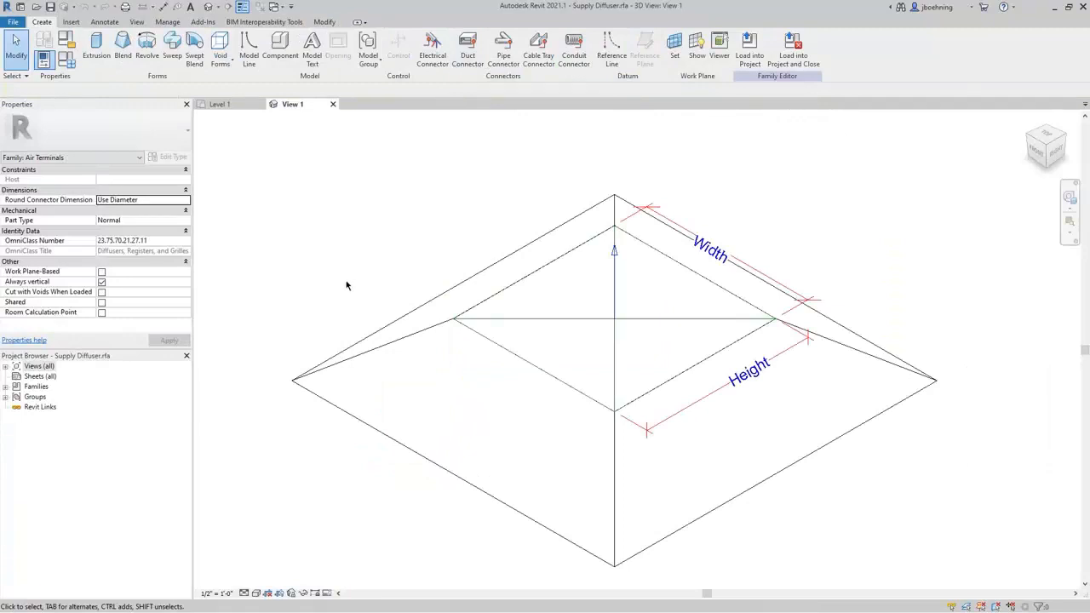
shift+middle_drag(318, 334, 377, 299)
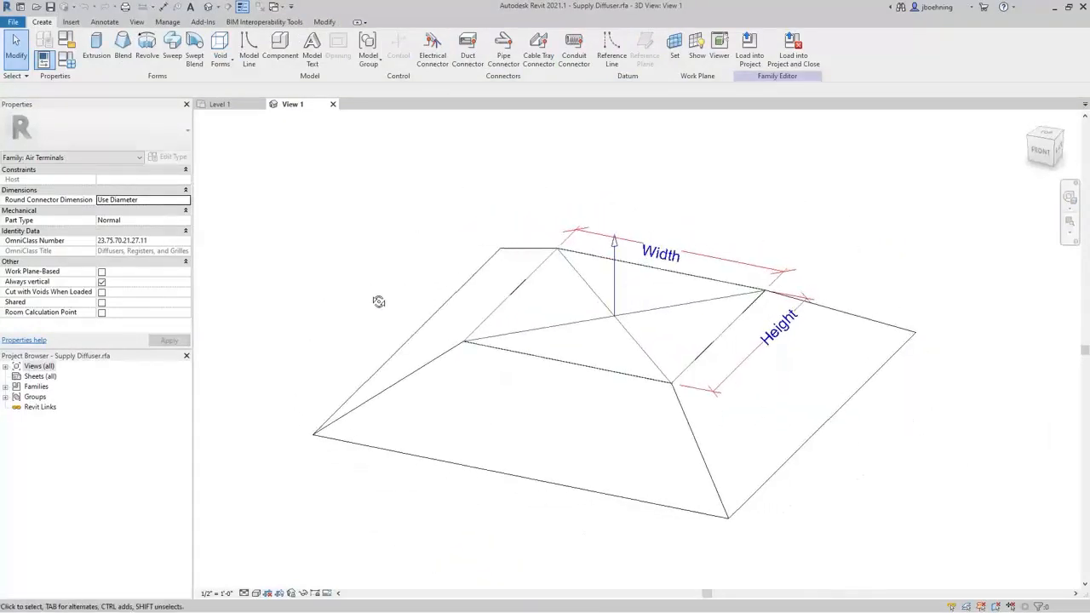
Open the Ref. Level floor plan of the Supply Diffuser family and show its arrow symbols
click(6, 366)
click(16, 376)
double_click(52, 387)
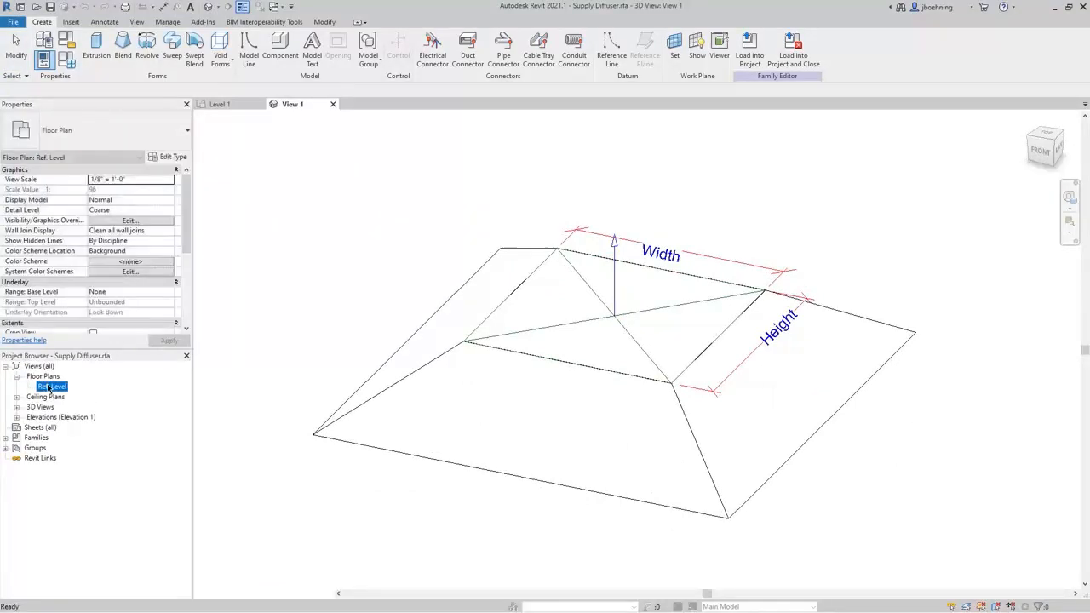
scroll(635, 362, up, 5)
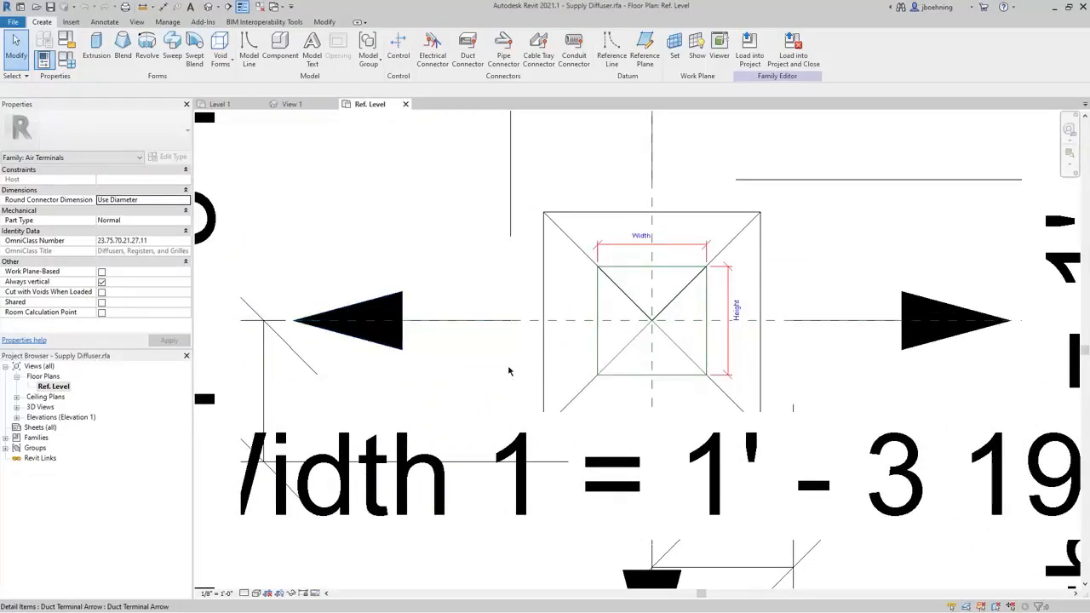
Examine which family parameter controls the Visible property of the Duct Terminal Arrow on the diffuser's left side
click(398, 353)
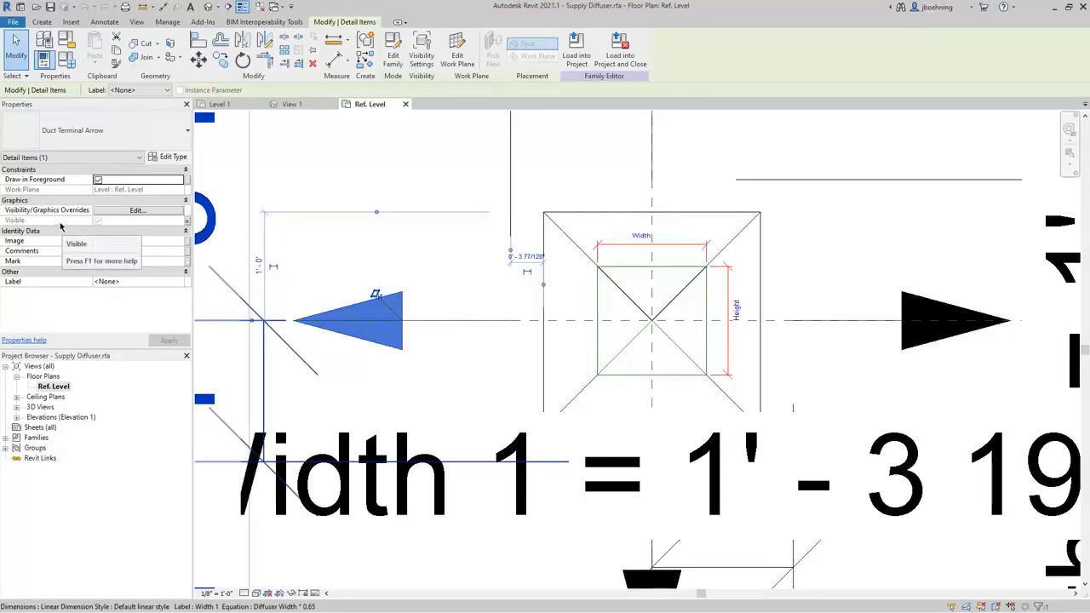
click(186, 222)
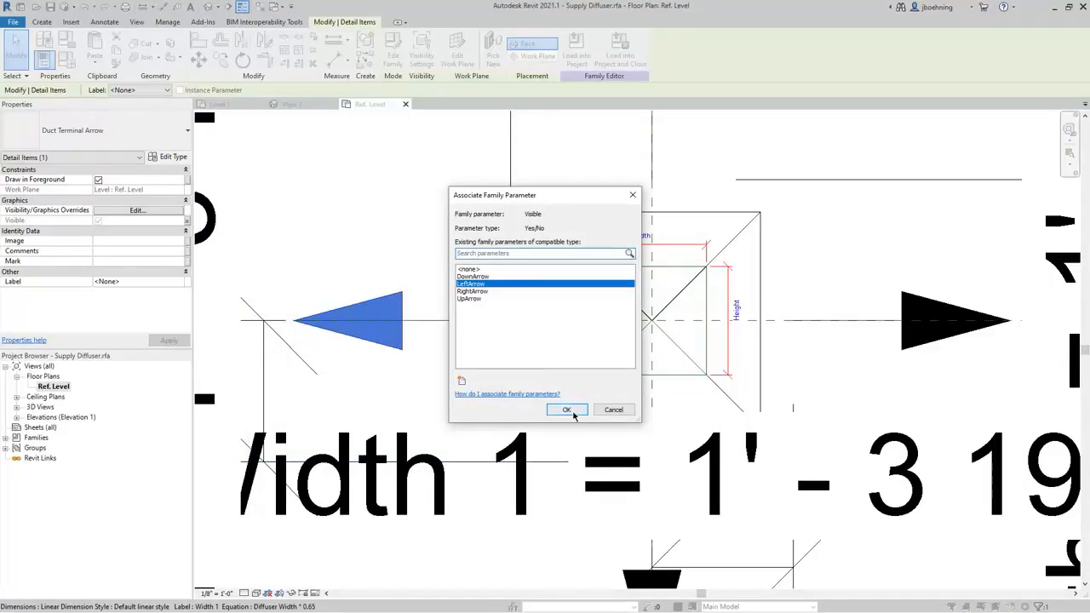
click(566, 410)
scroll(549, 350, down, 3)
click(472, 244)
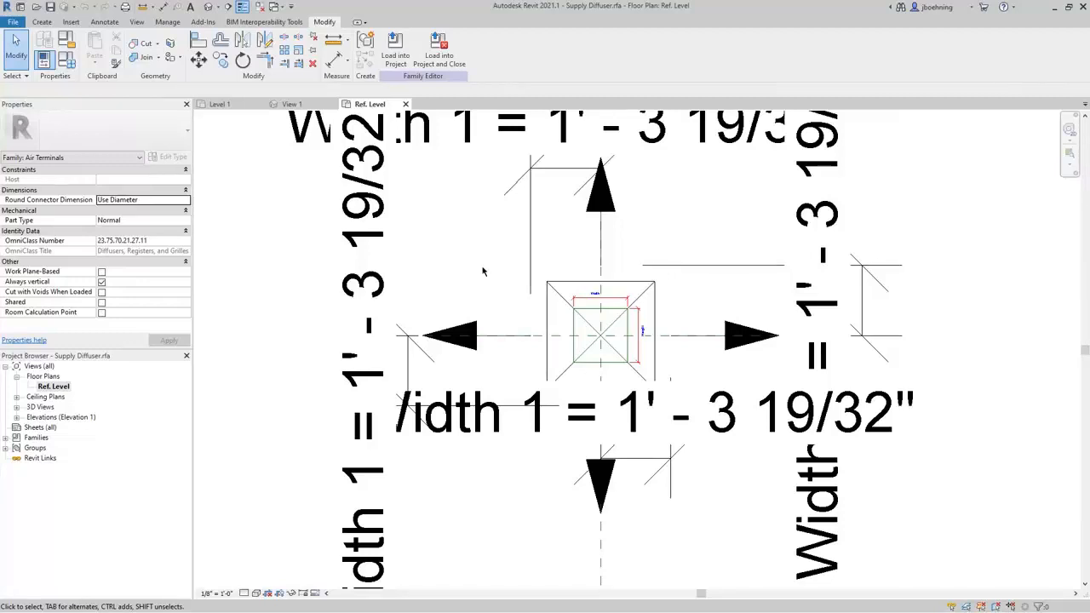
Examine the detail-level visibility settings of a symbolic line in the diffuser's square outline and review the Symbolic Line command
click(569, 287)
scroll(601, 296, up, 3)
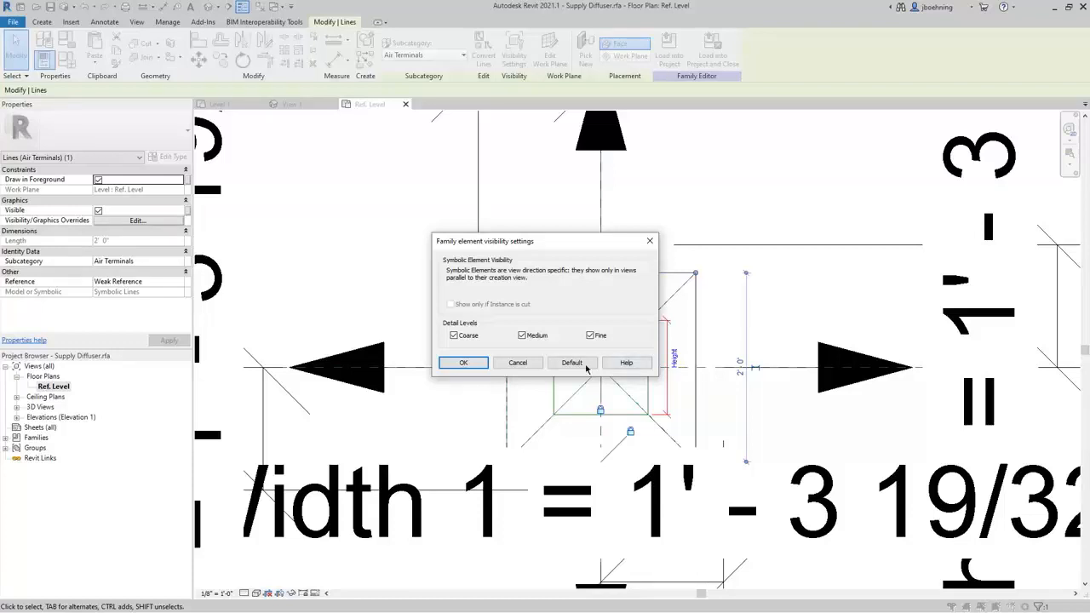
click(477, 364)
click(425, 296)
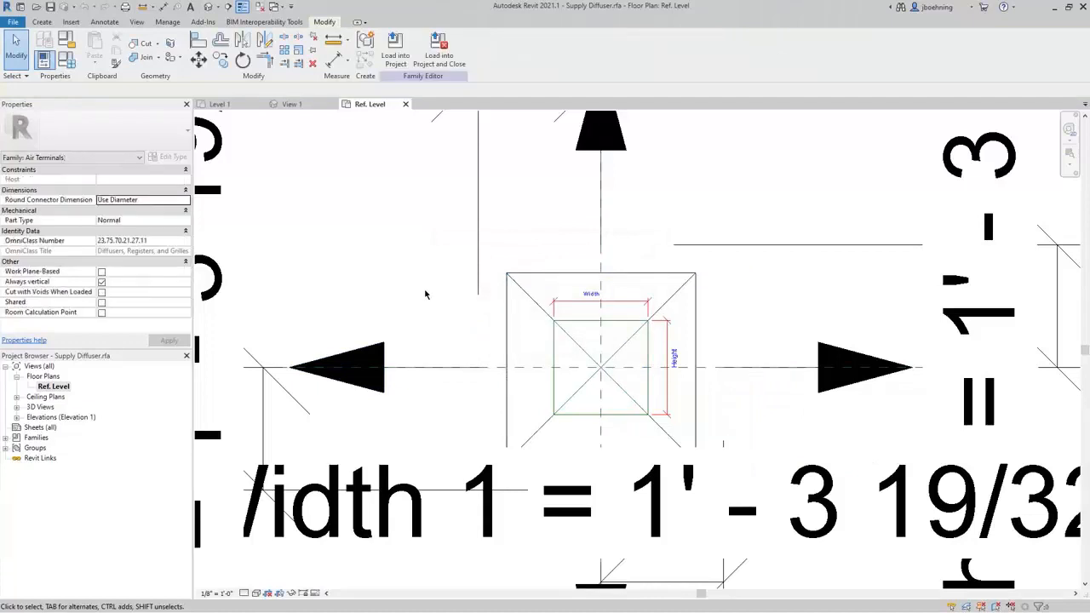
scroll(428, 294, down, 3)
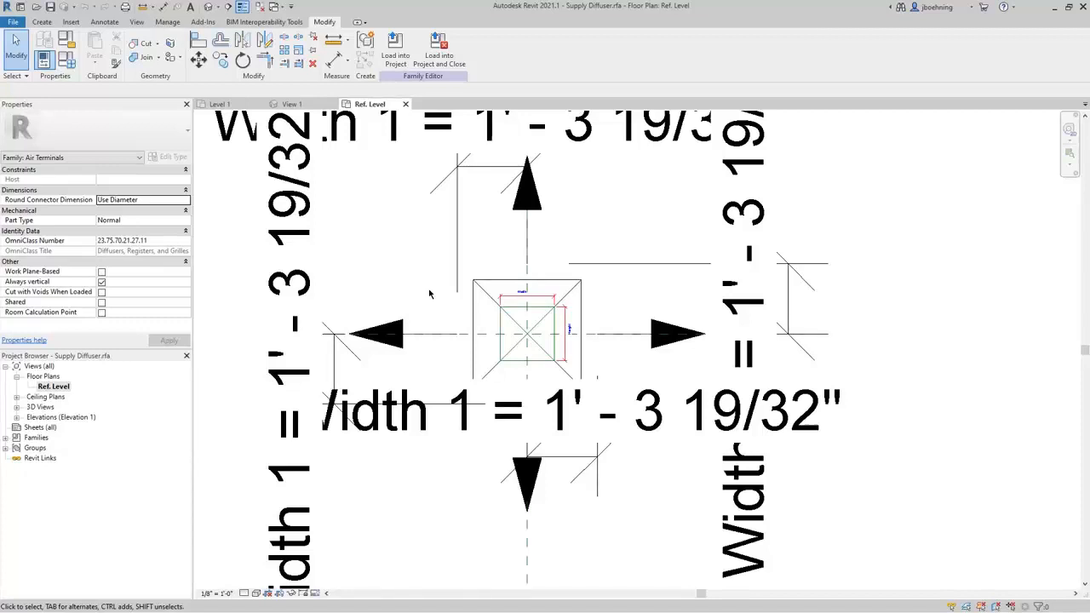
click(109, 23)
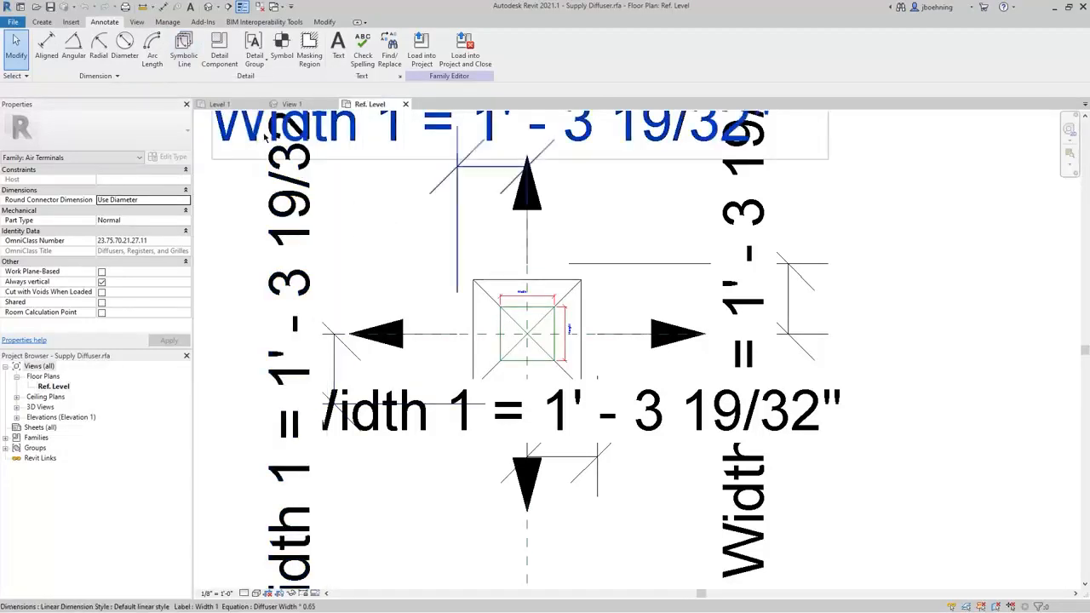
Return to the L3_08_Symbols.rvt project and examine the diffusers and pipe valves in the default 3D view
click(219, 104)
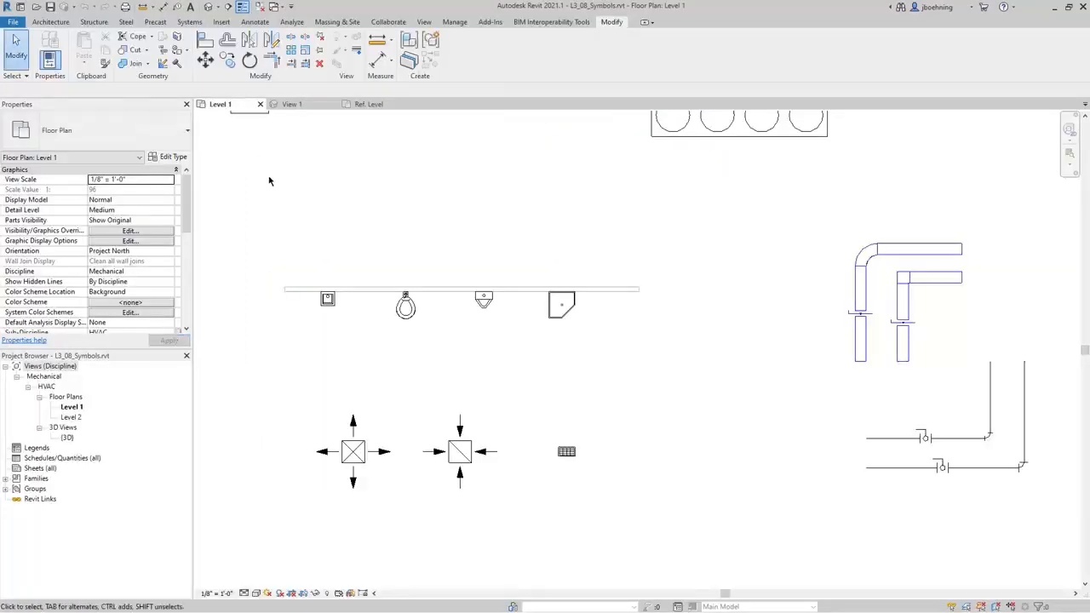
click(209, 9)
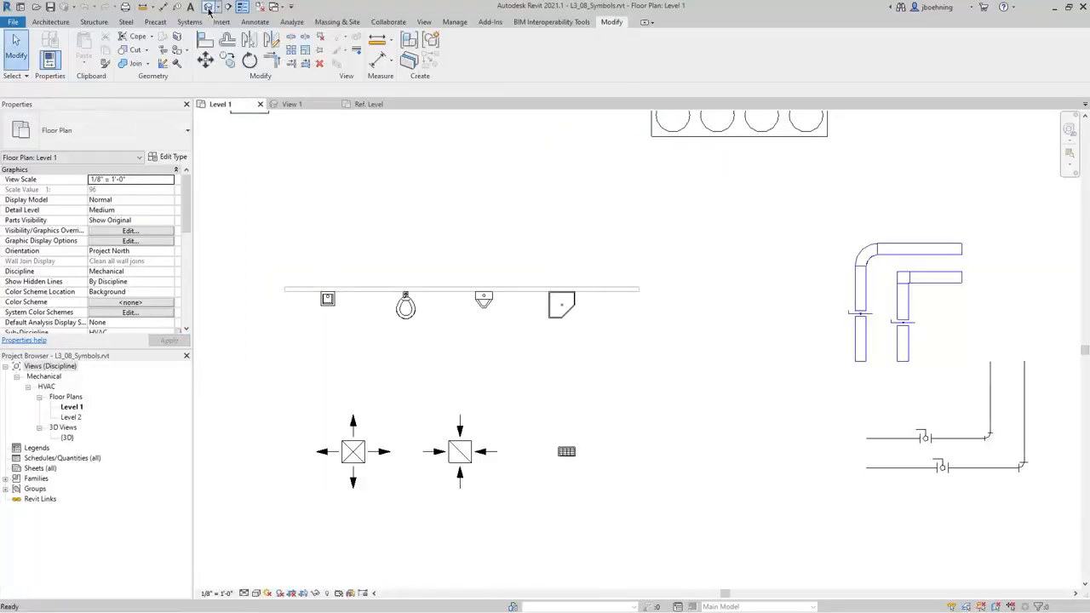
scroll(638, 392, up, 5)
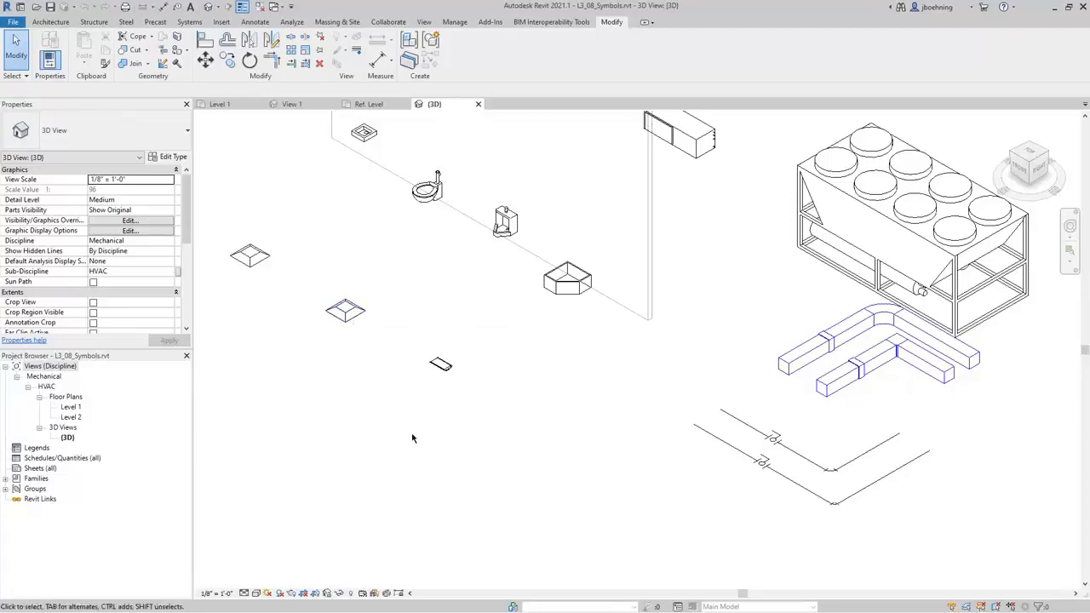
scroll(769, 503, up, 2)
scroll(769, 503, up, 1)
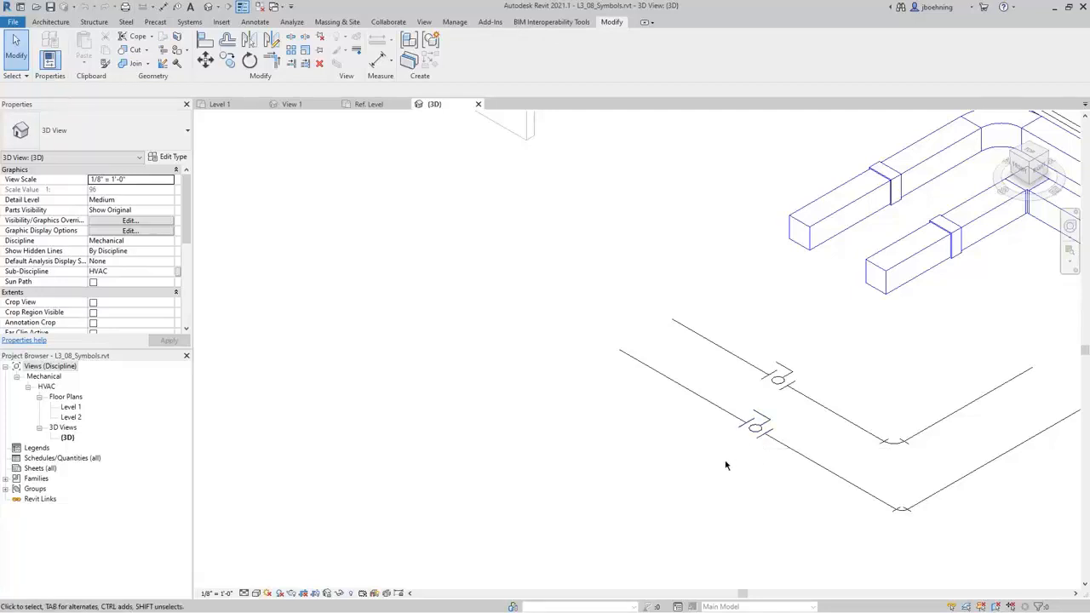
Open the family of the lower 6" ball valve for editing and show its Ref. Level floor plan
click(755, 426)
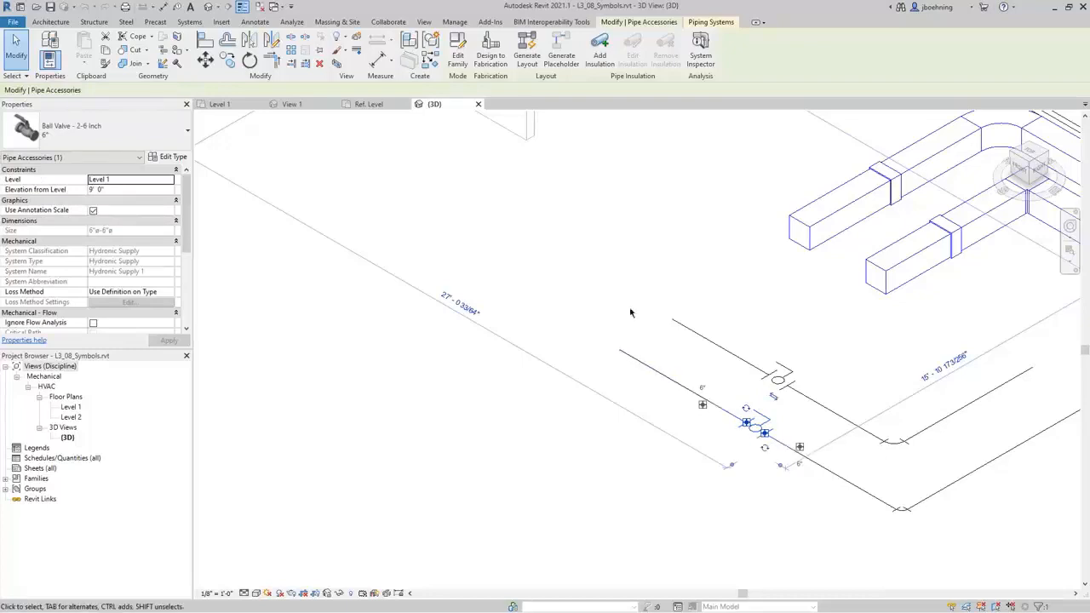
click(457, 57)
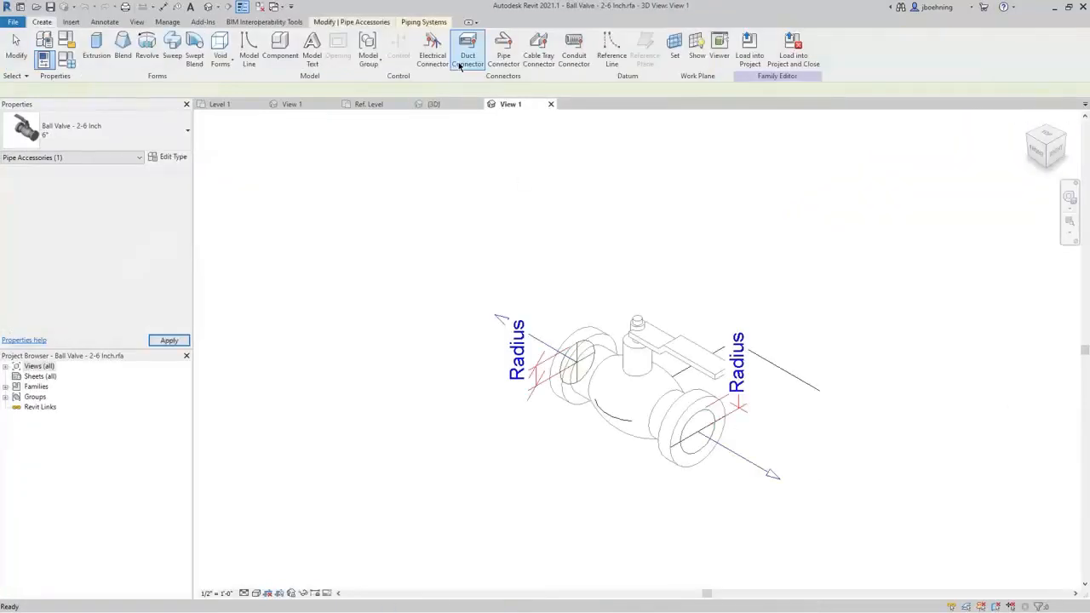
click(5, 366)
click(16, 377)
double_click(52, 386)
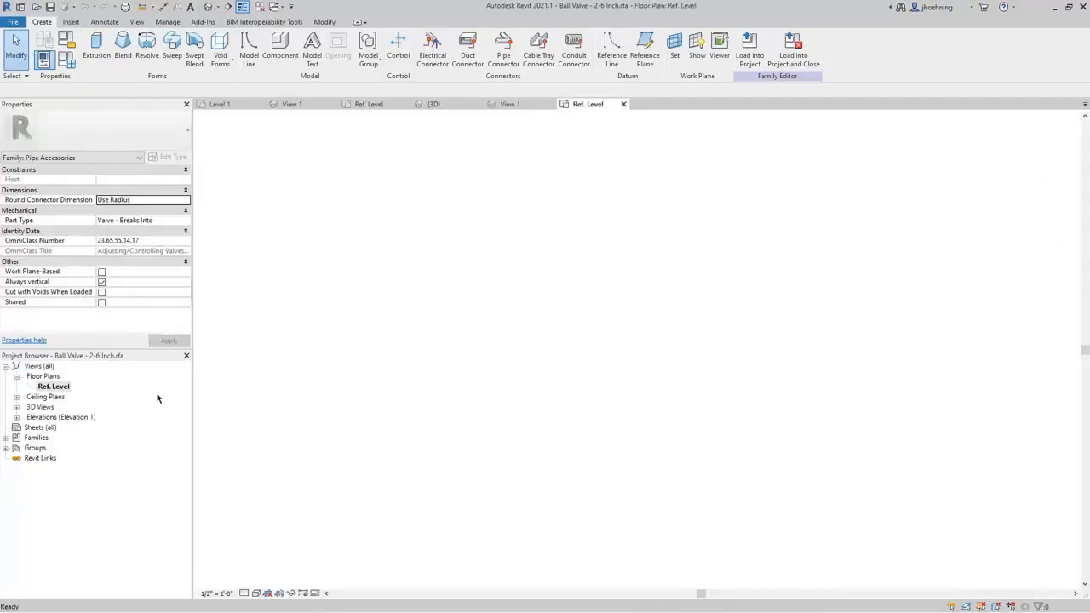
scroll(638, 357, up, 8)
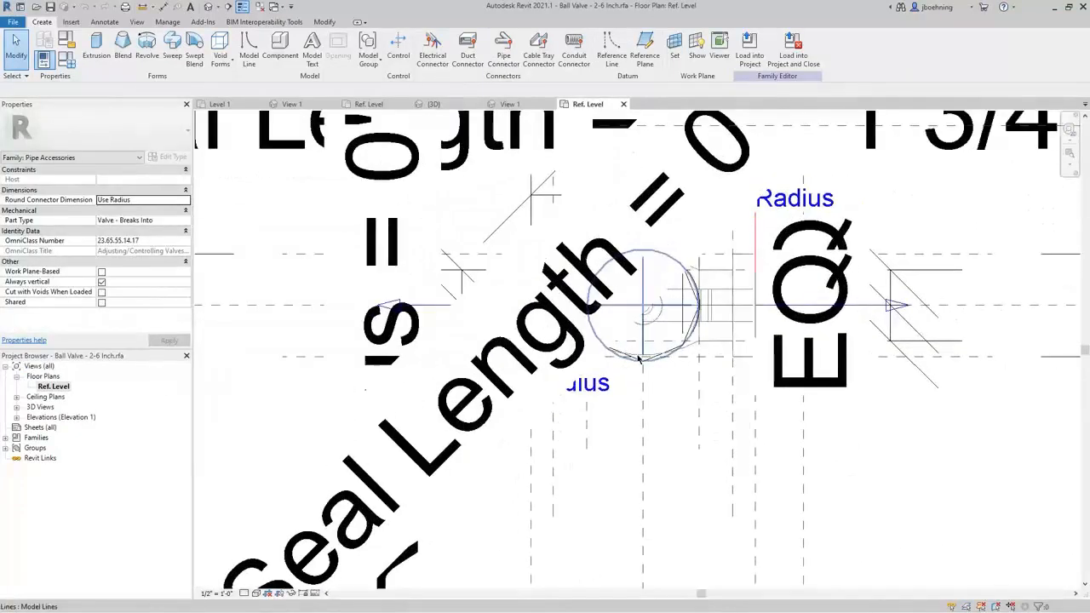
scroll(725, 239, up, 3)
Hide all annotation categories in the ball valve family's Ref. Level plan
middle_drag(715, 252, 795, 292)
key(v)
key(g)
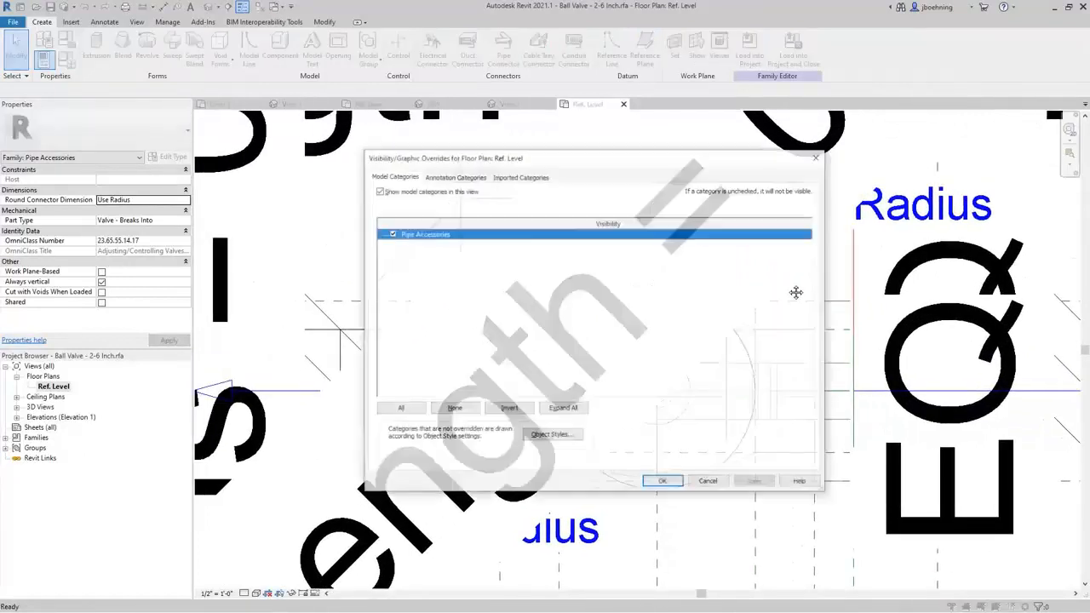
click(456, 177)
click(378, 191)
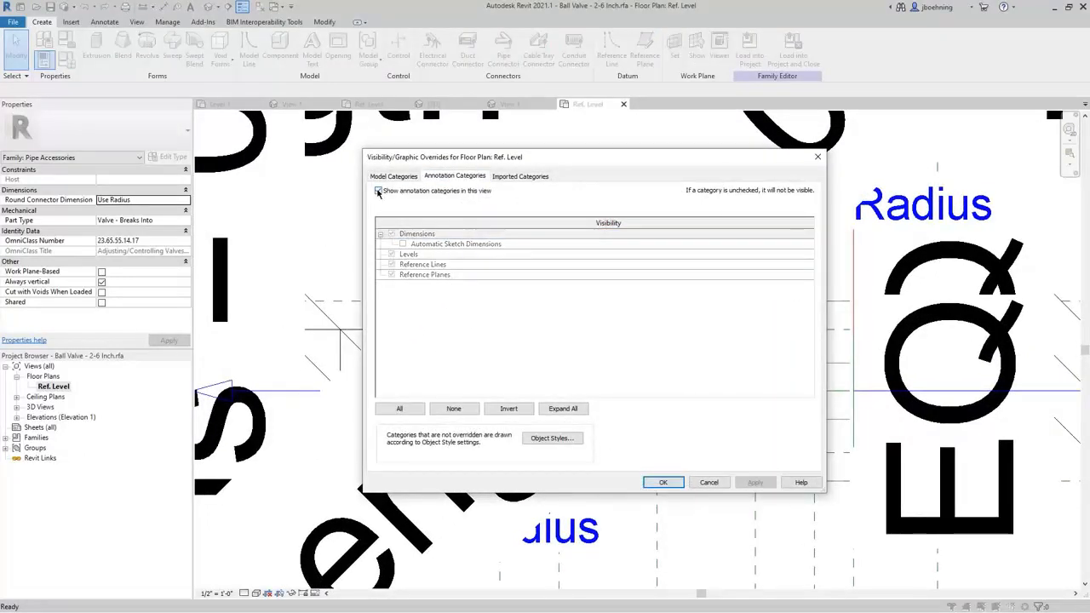
click(663, 482)
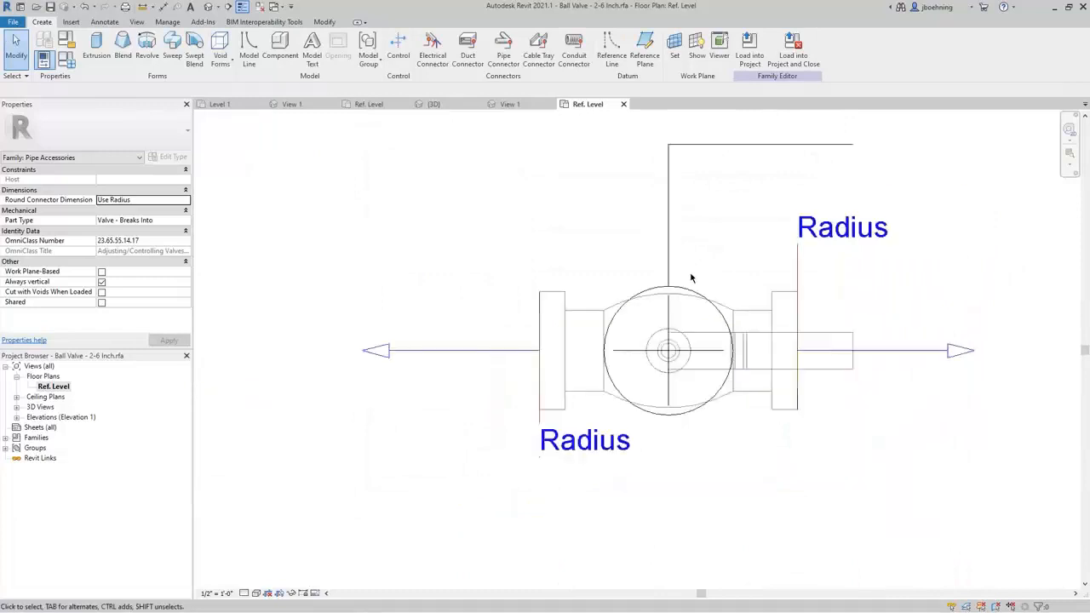
Select the vertical model line above the valve's circle and examine its family element visibility settings
scroll(691, 278, down, 1)
middle_drag(709, 270, 630, 304)
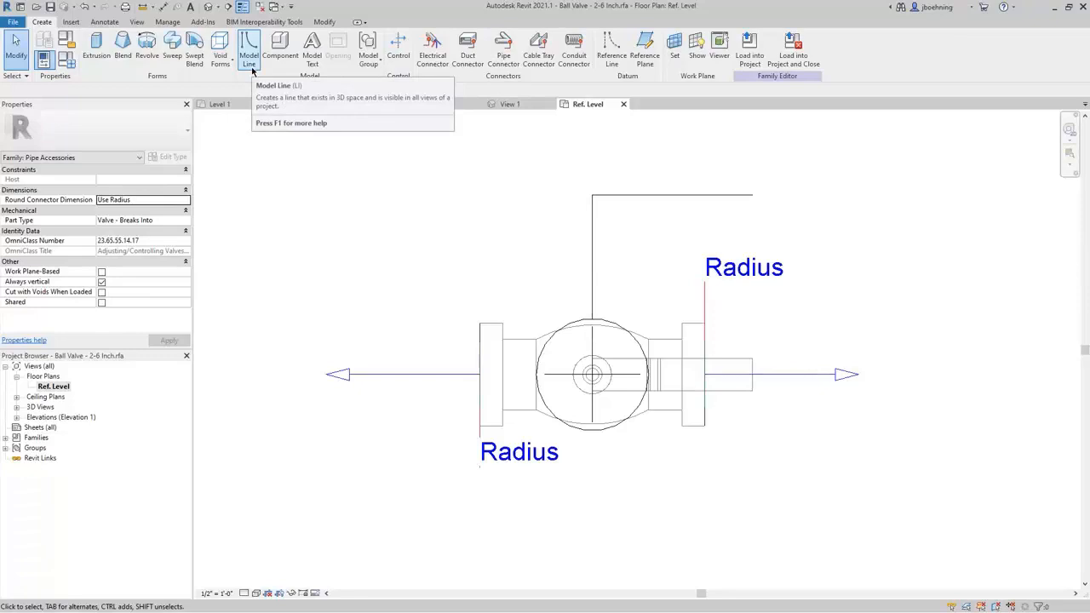
click(592, 274)
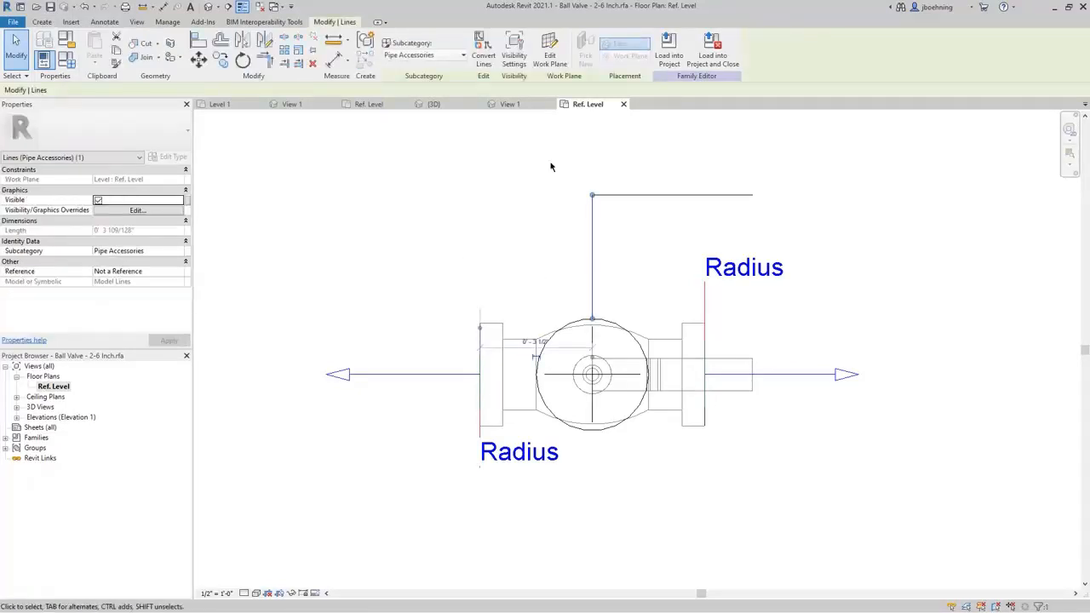
click(517, 66)
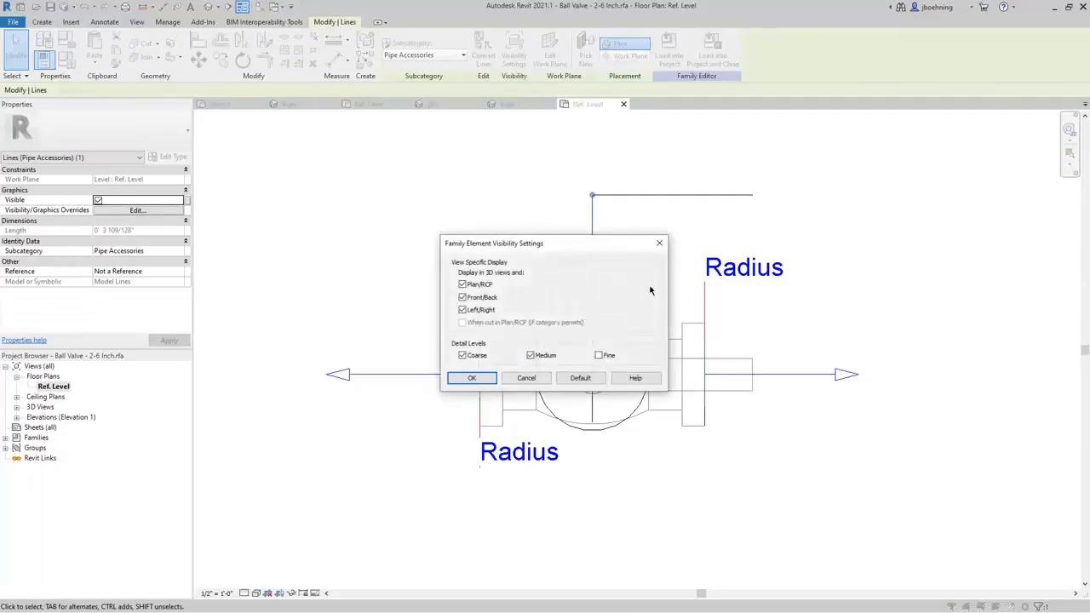
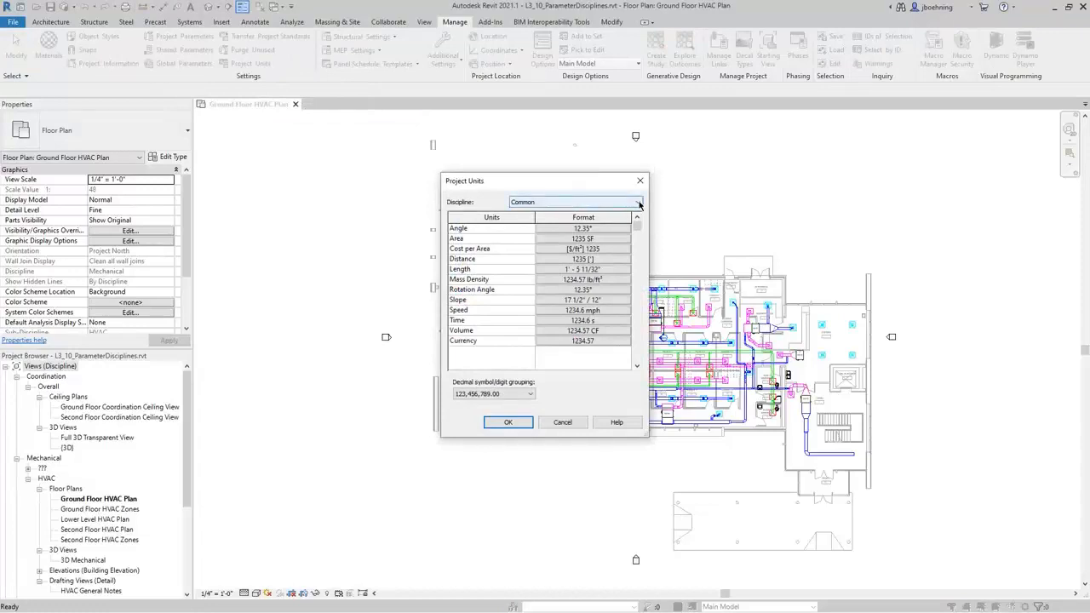
Display the HVAC discipline's unit formats in the Project Units of L3_10_ParameterDisciplines.rvt
click(640, 205)
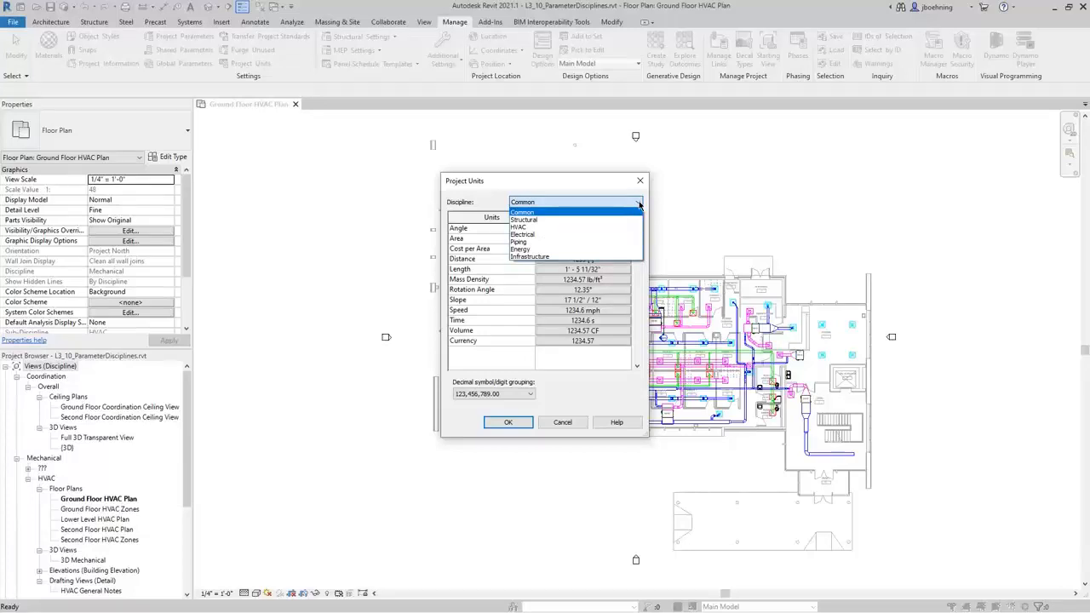
click(631, 228)
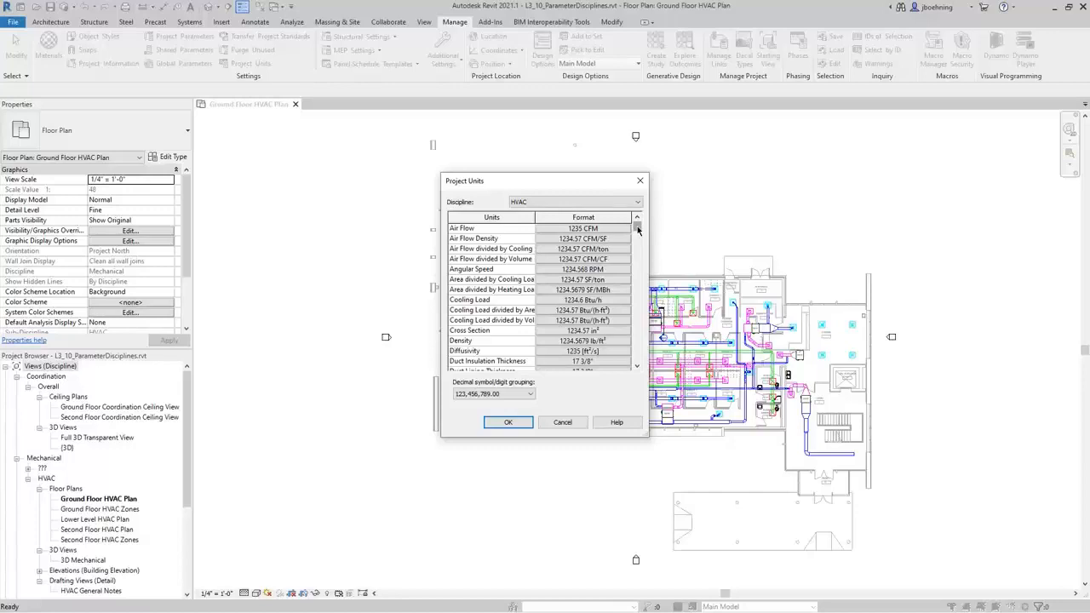
mouse_move(638, 230)
mouse_down()
mouse_move(640, 361)
mouse_move(638, 225)
mouse_up()
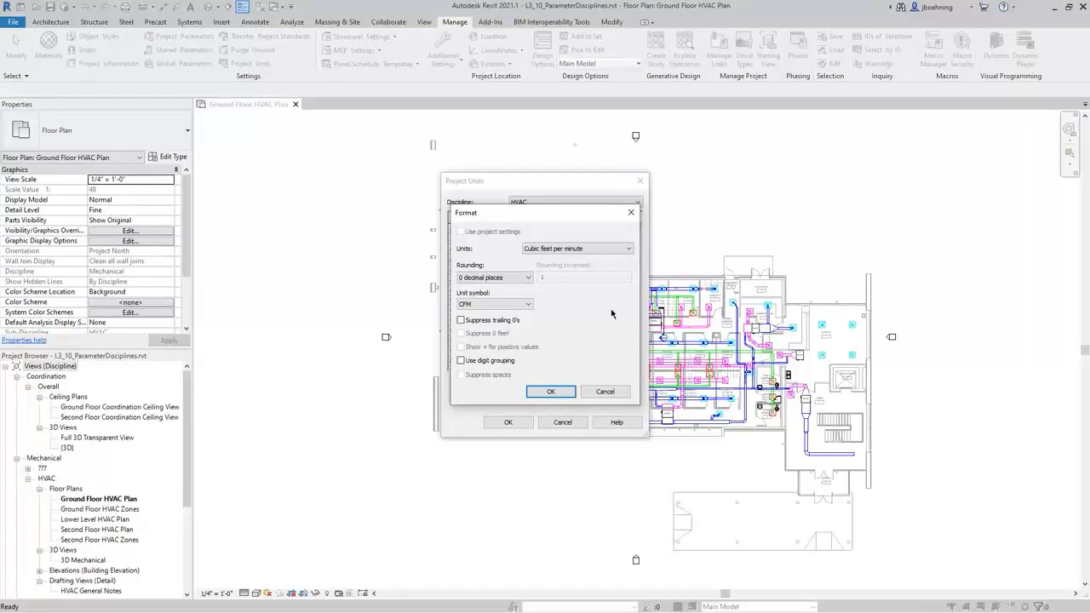
Set the Air Flow format to Cubic feet per minute and accept the project units
click(618, 250)
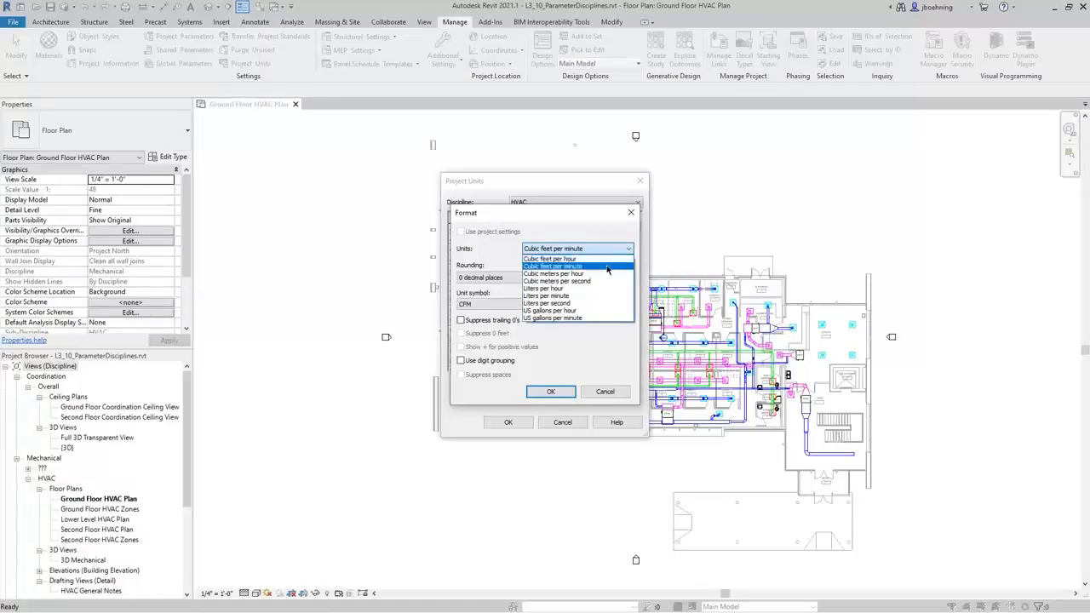
click(608, 268)
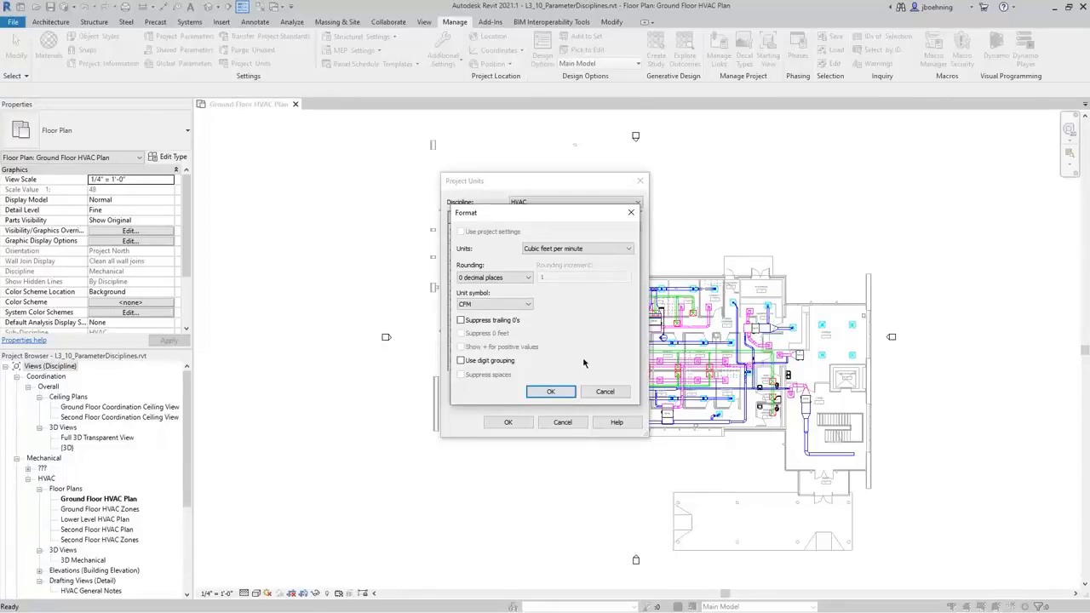
click(558, 392)
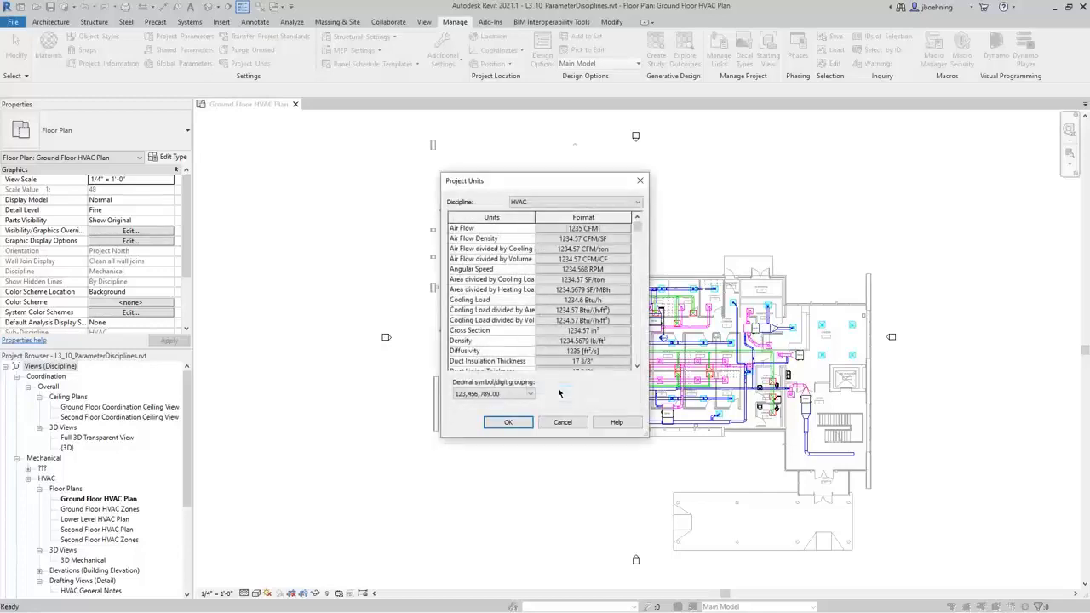
click(522, 425)
click(189, 439)
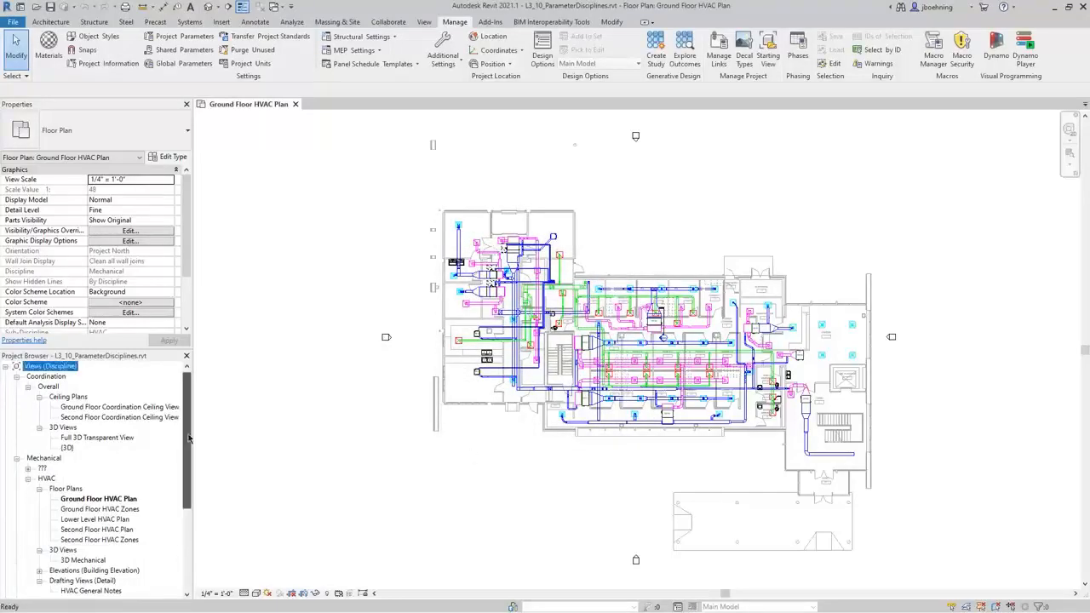
Open the Mechanical Equipment Schedule from the project's schedules and quantities
drag(189, 438, 189, 509)
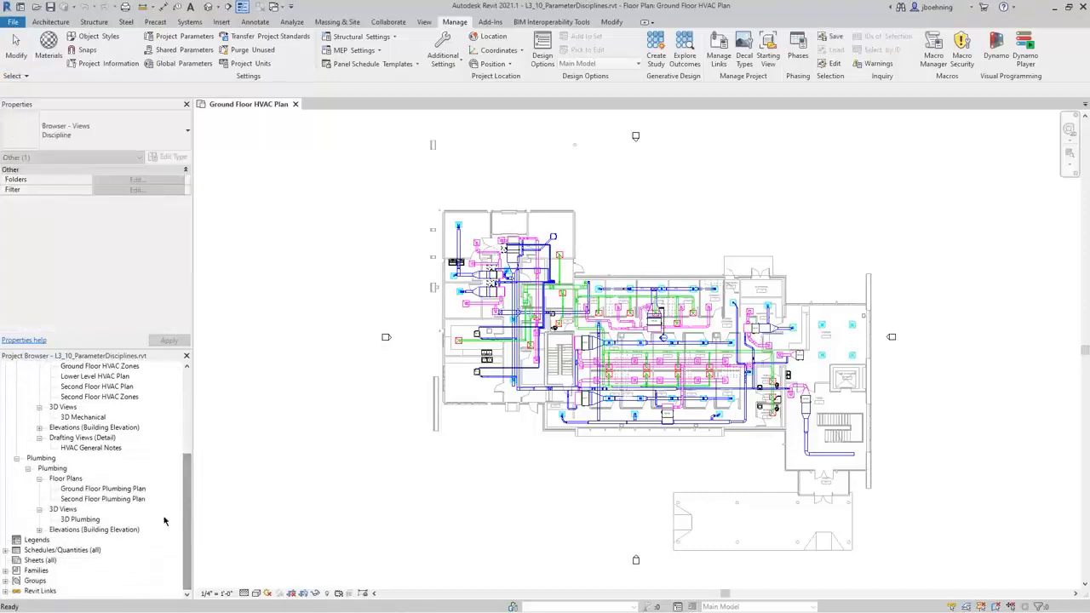
click(6, 550)
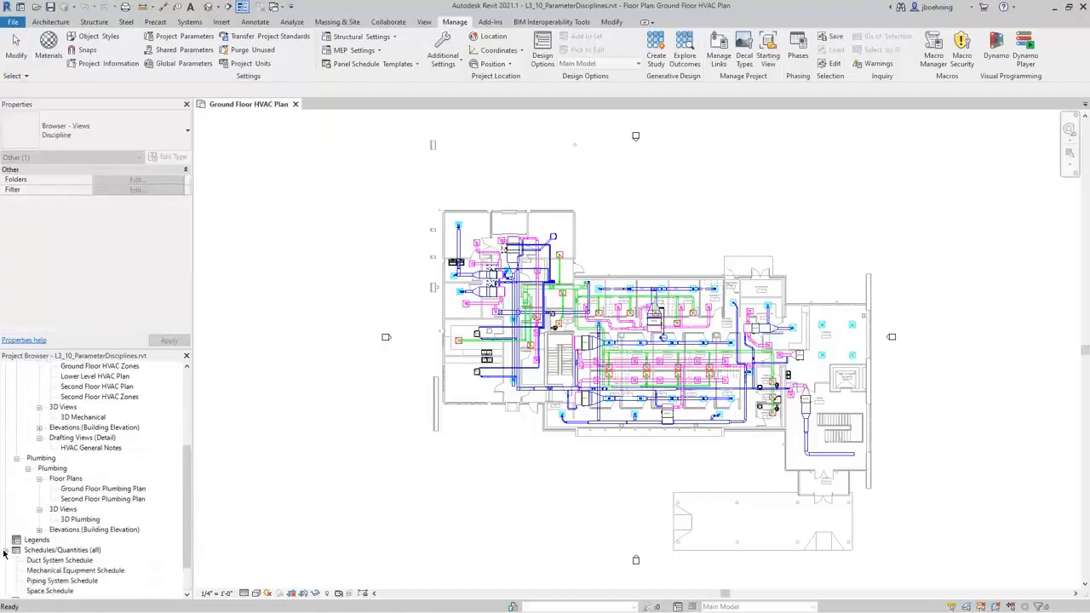
double_click(80, 570)
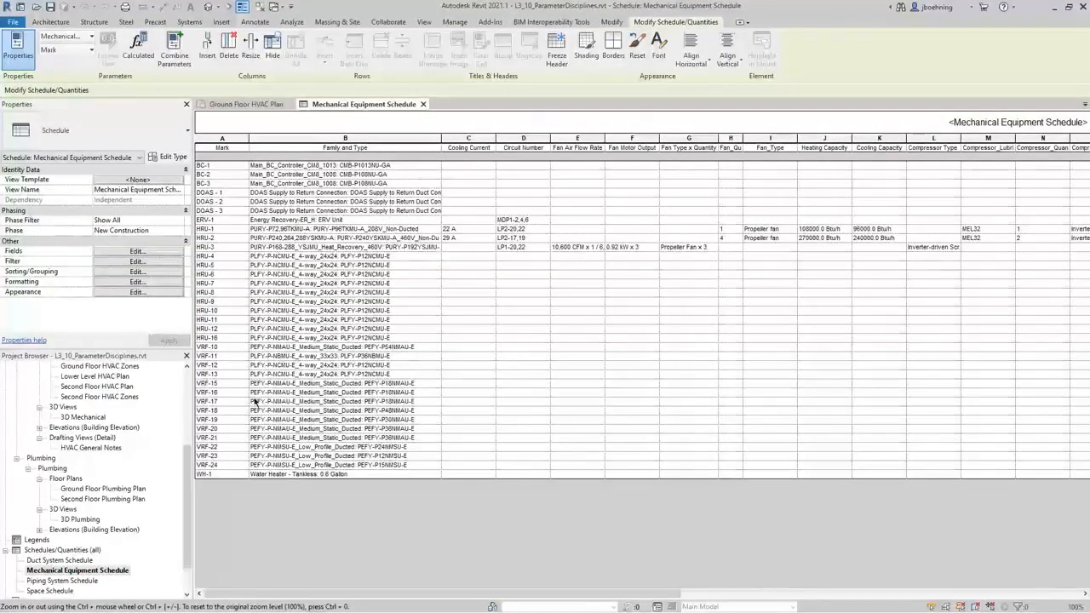
Examine the units available for the schedule's Cooling Capacity field when project settings are overridden, and discard the changes
click(160, 283)
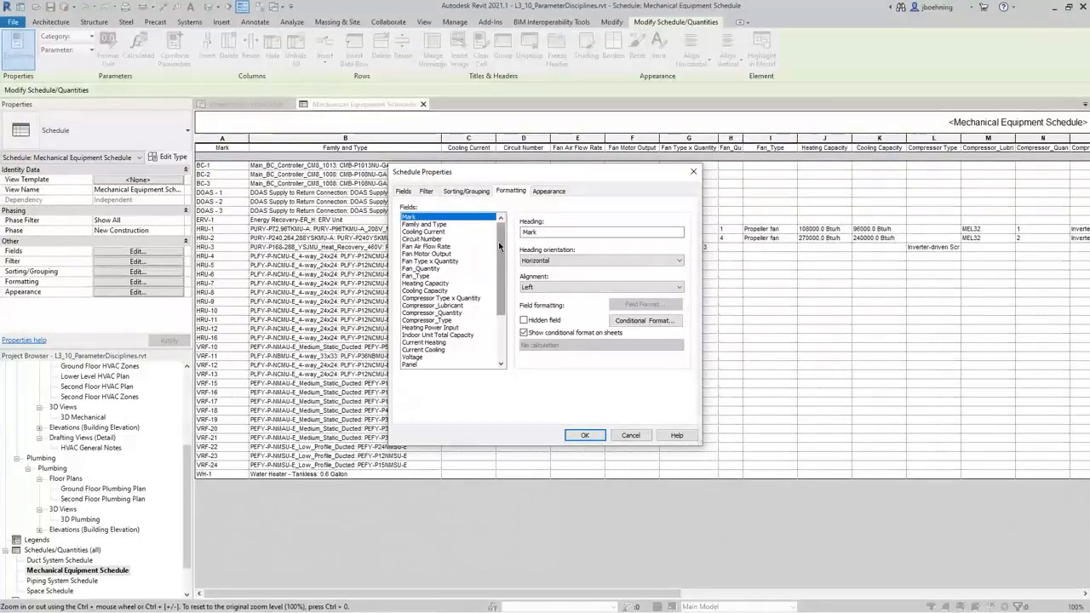
click(441, 291)
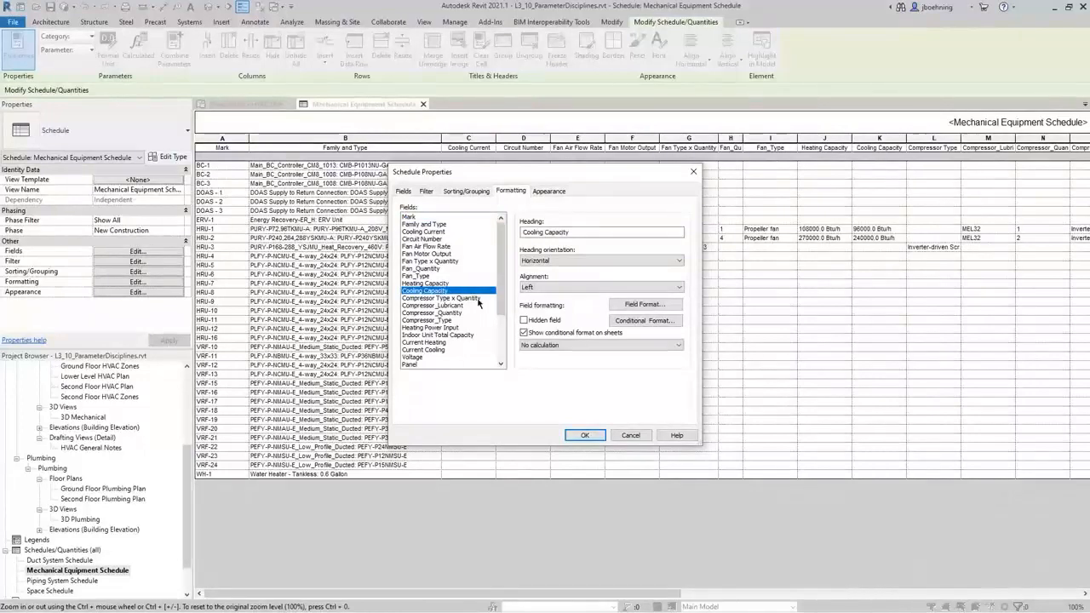
click(657, 309)
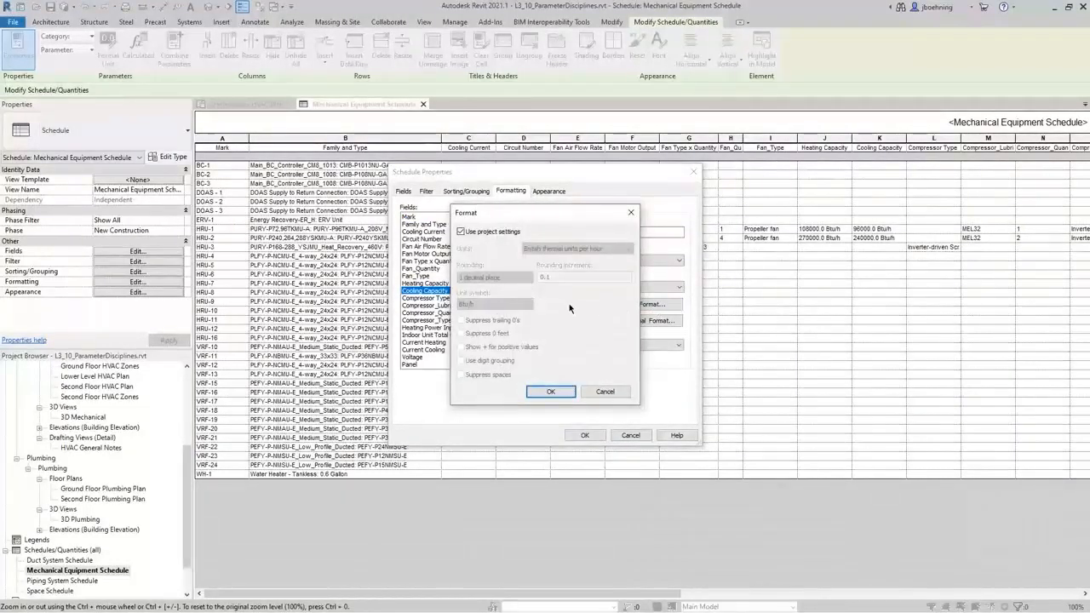
click(461, 232)
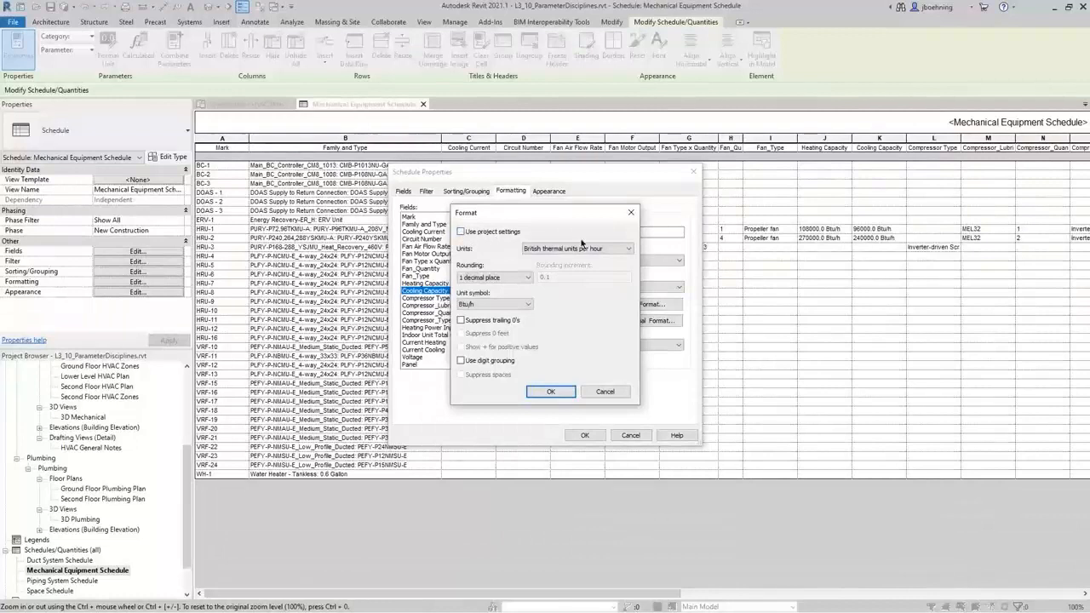
click(620, 249)
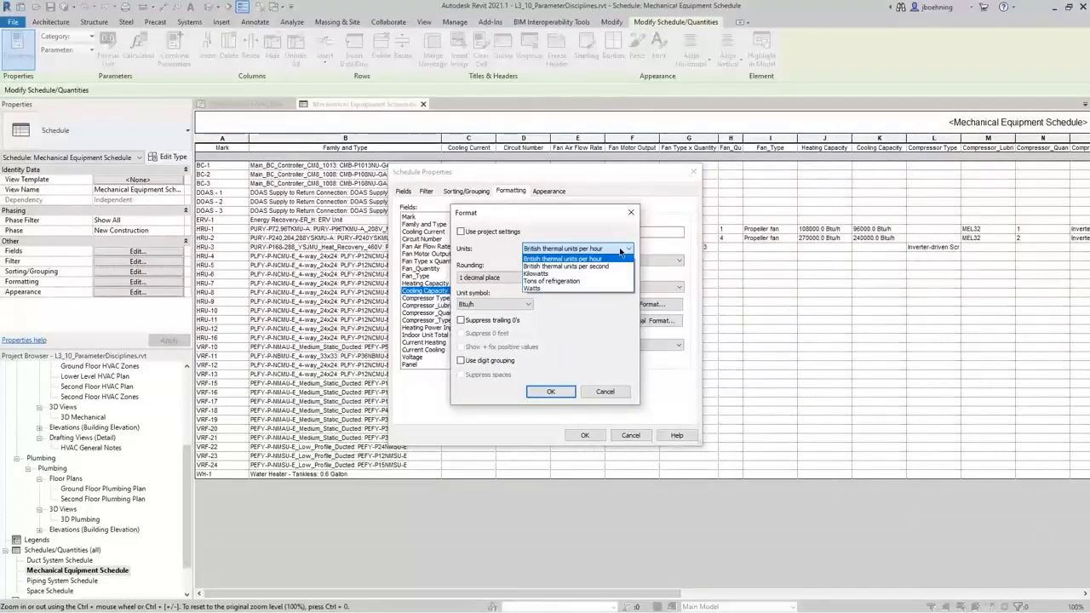
click(621, 249)
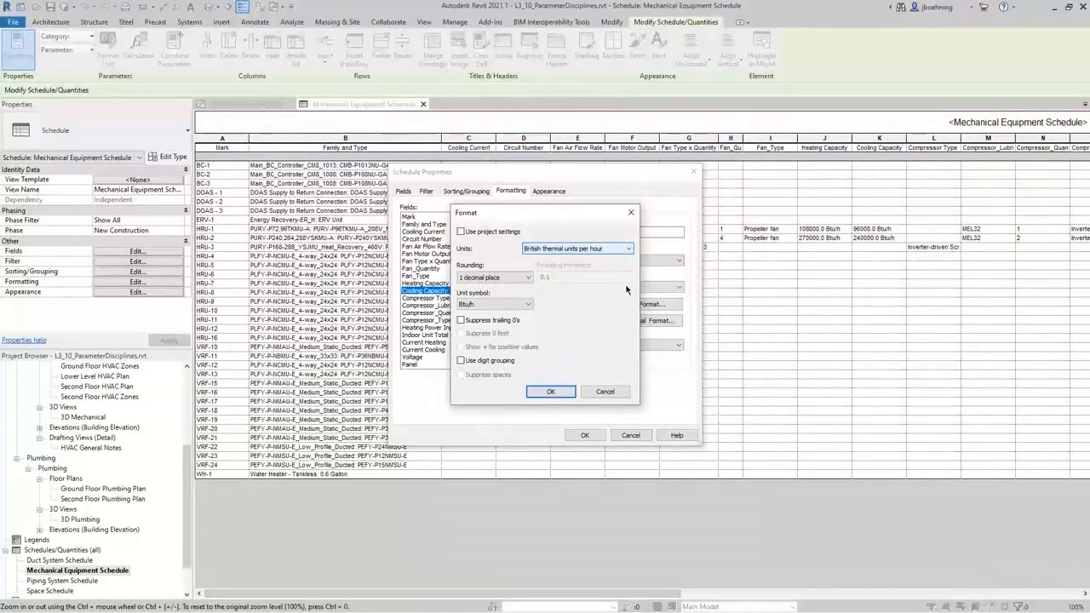
click(605, 391)
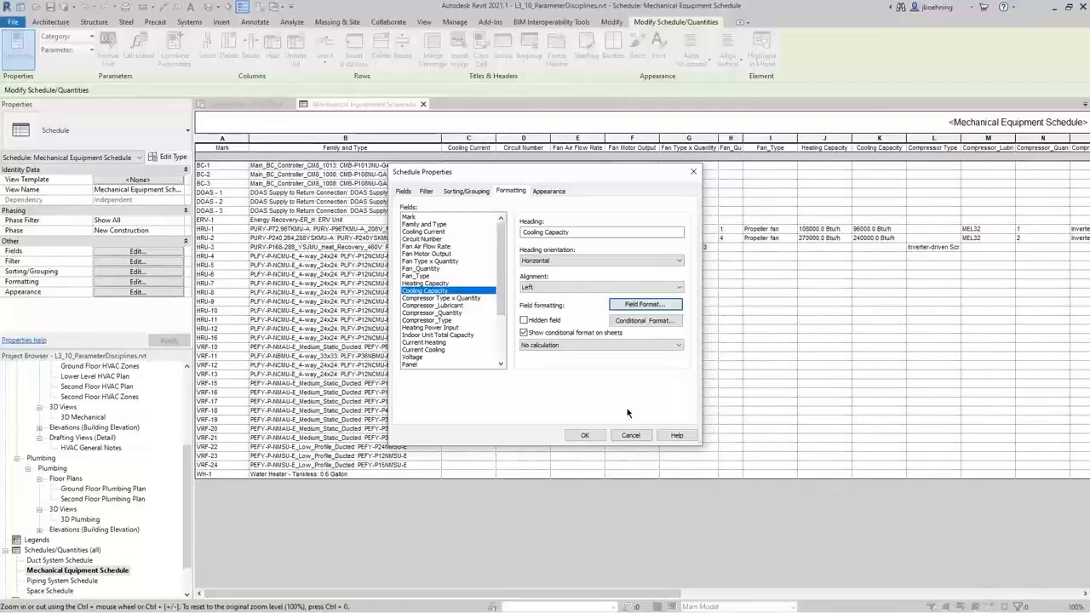
click(631, 435)
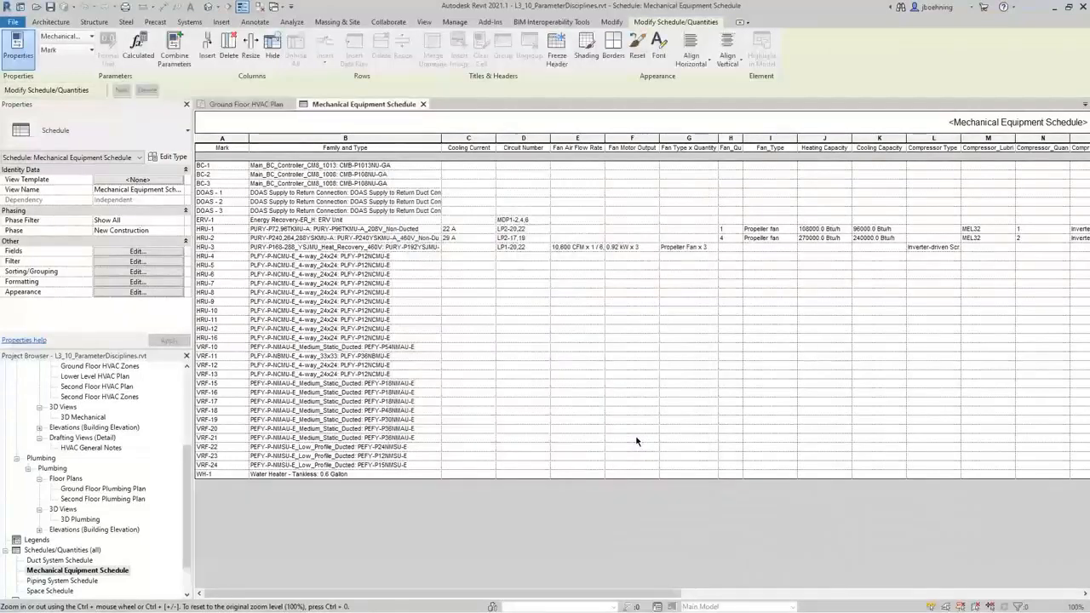
Return to the Ground Floor HVAC Plan and start a new project parameter named Operating Weight
click(257, 104)
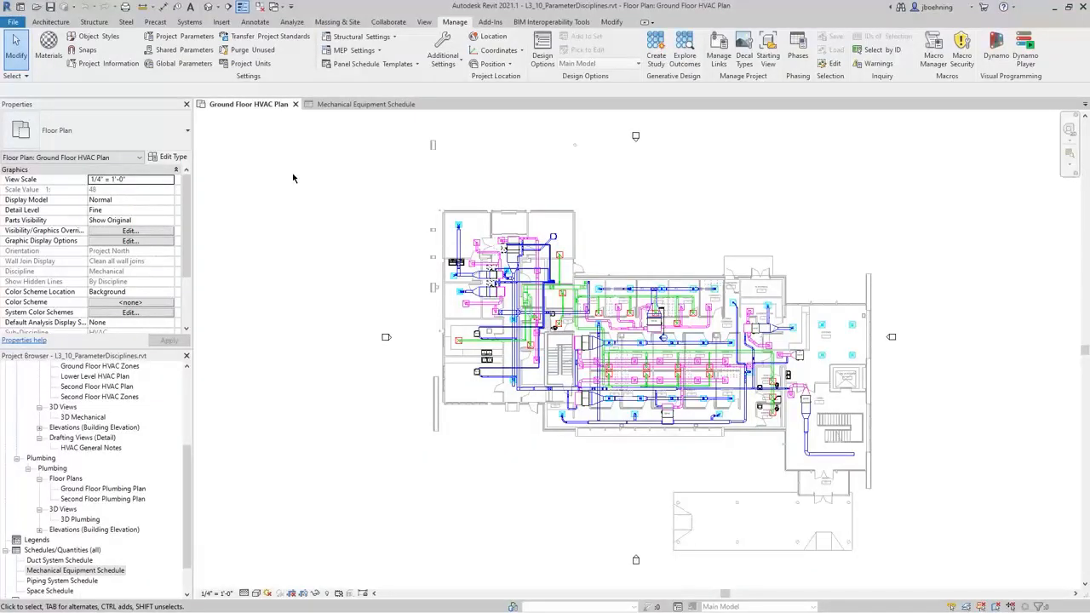
click(180, 36)
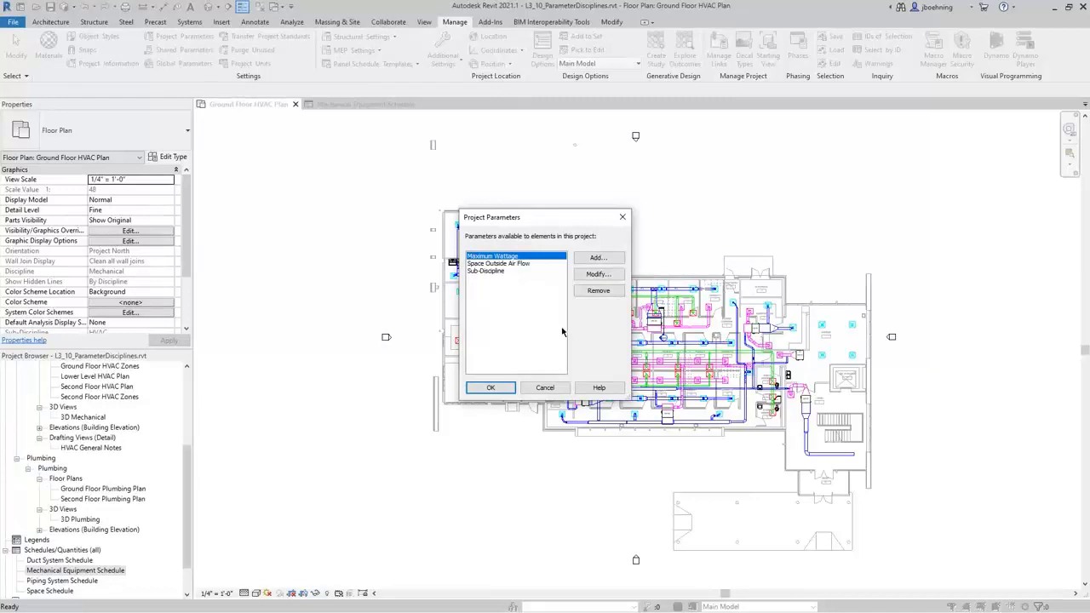
click(600, 259)
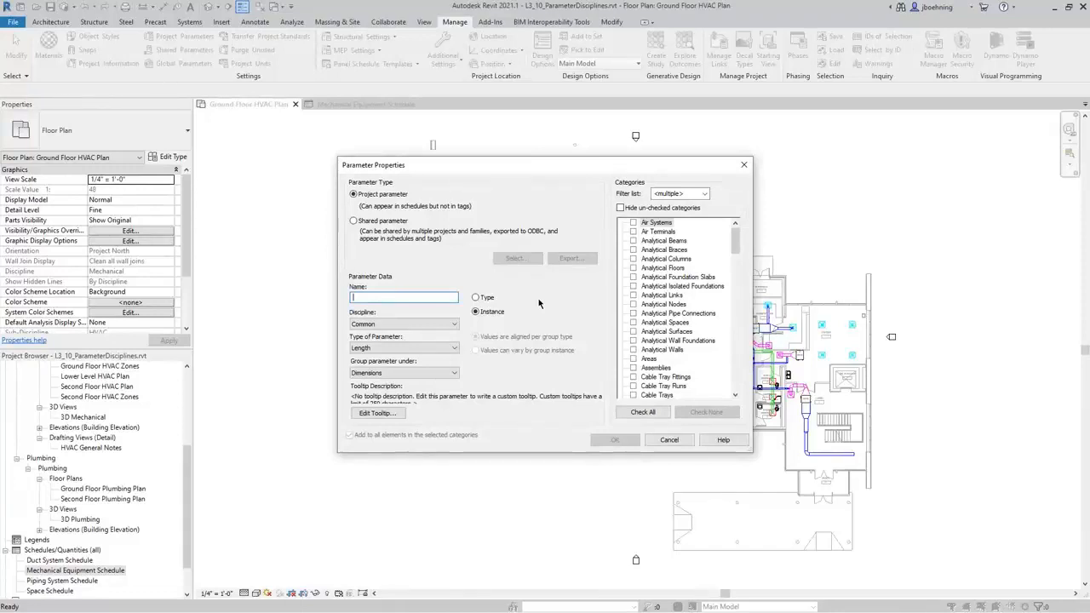
text(Op)
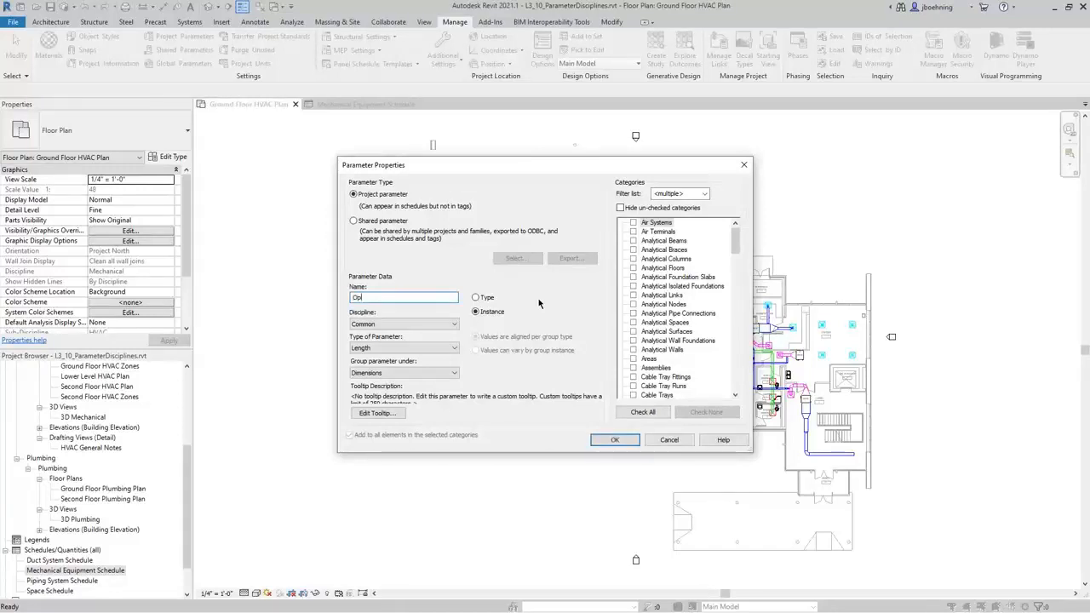
text(erating Weight)
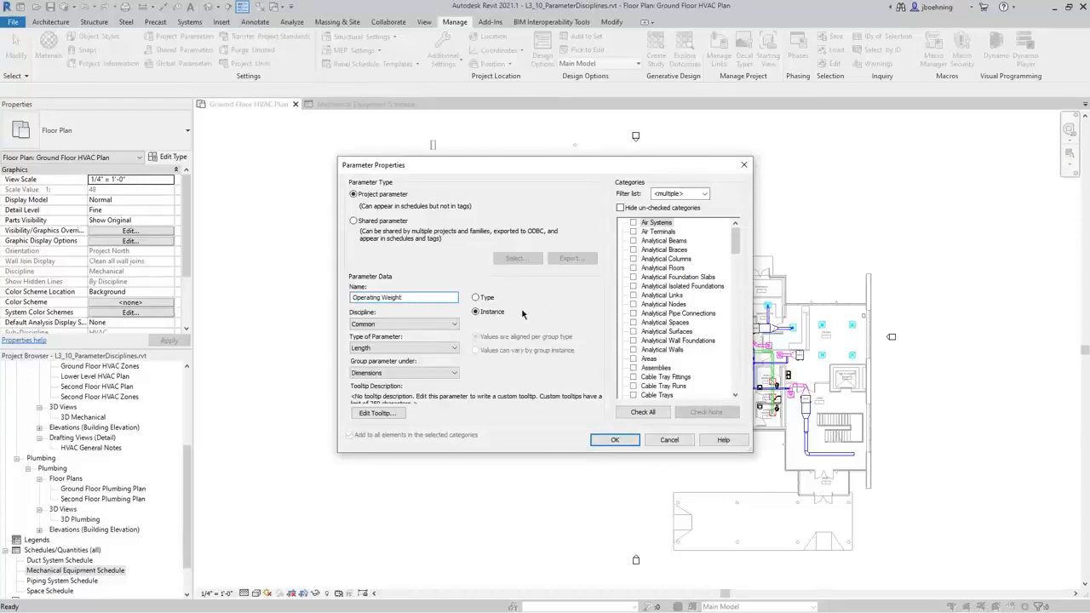
Review the available disciplines and the parameter types offered under the Common discipline
click(451, 326)
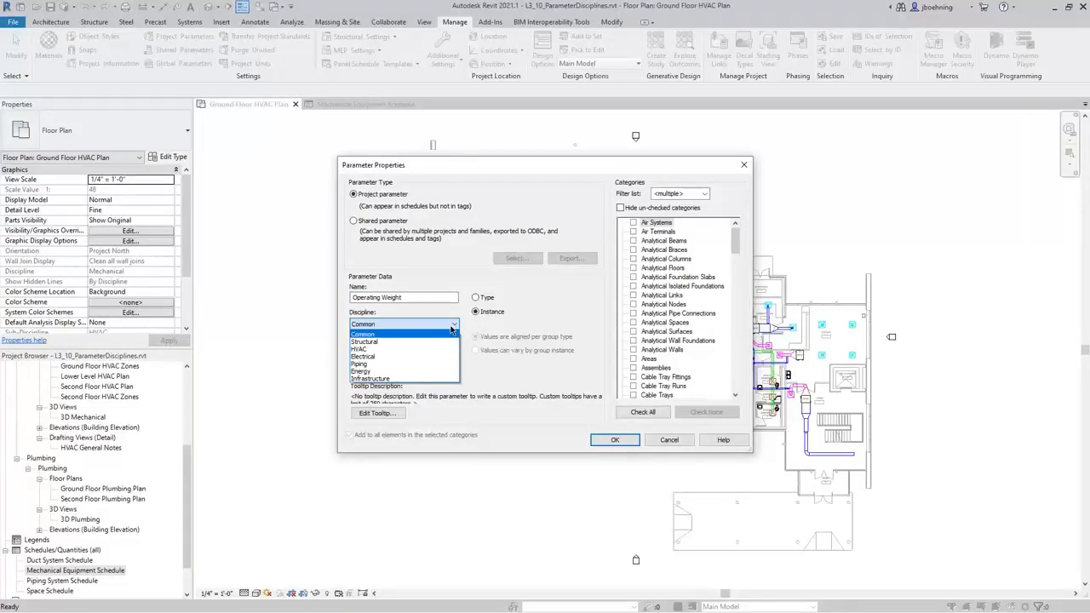
click(451, 329)
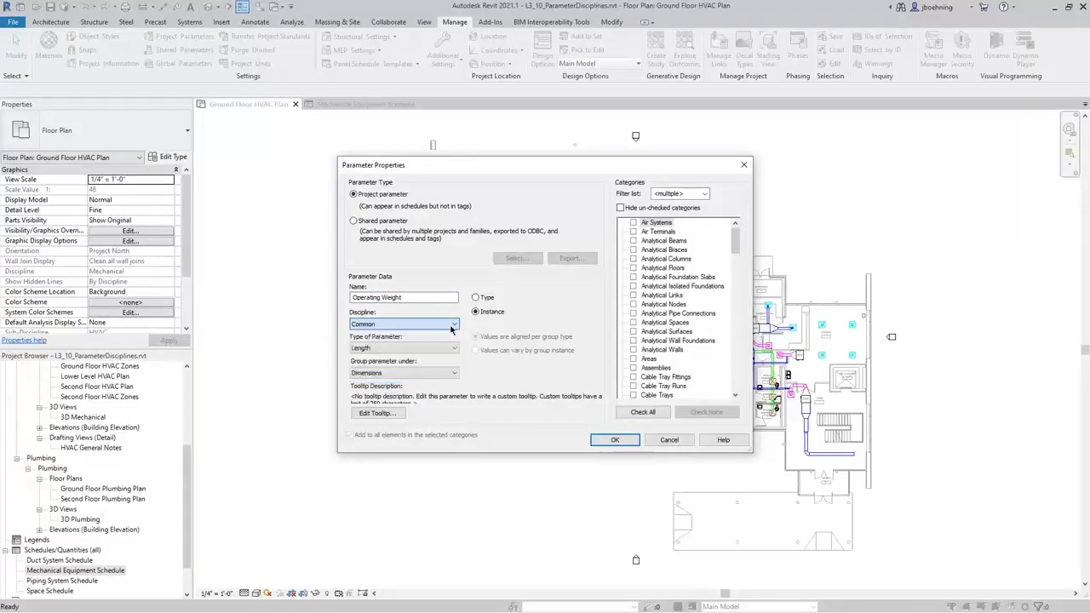
click(452, 349)
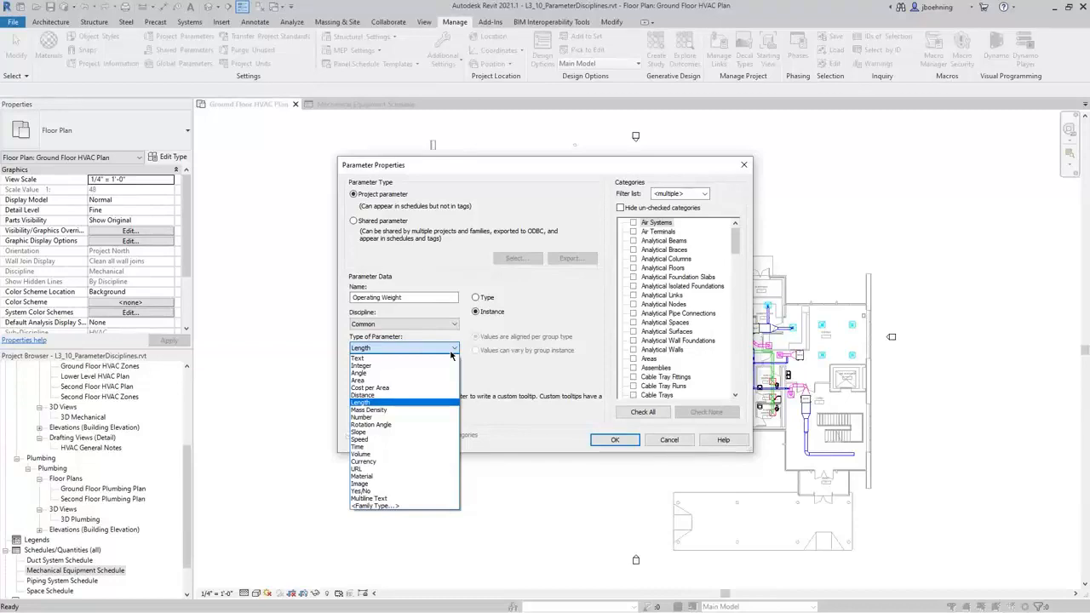
click(452, 348)
Switch the Operating Weight parameter to the HVAC discipline and review its list of parameter types
click(454, 324)
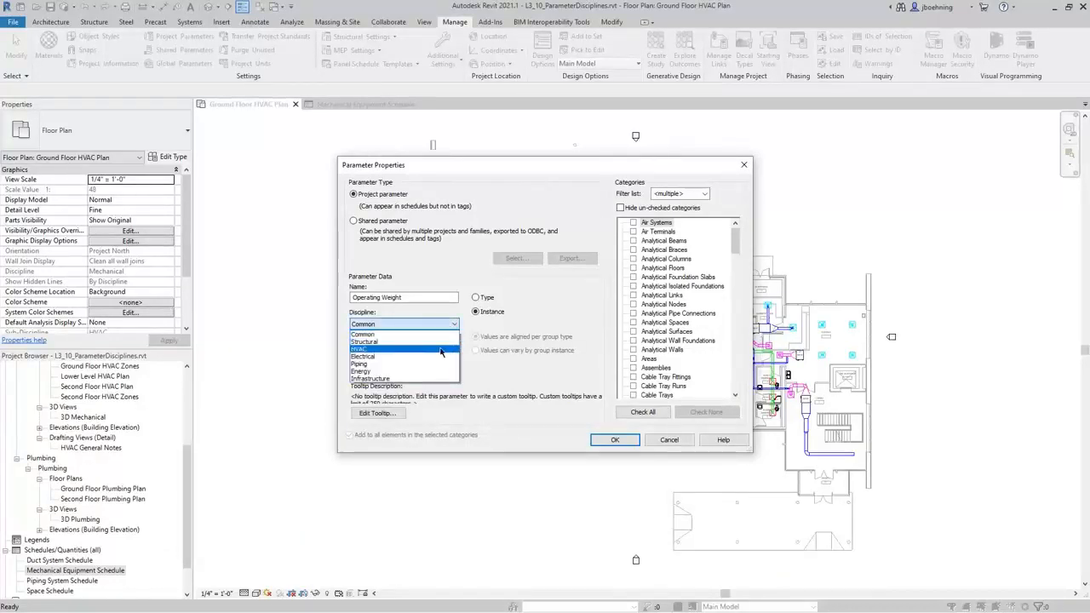
click(445, 349)
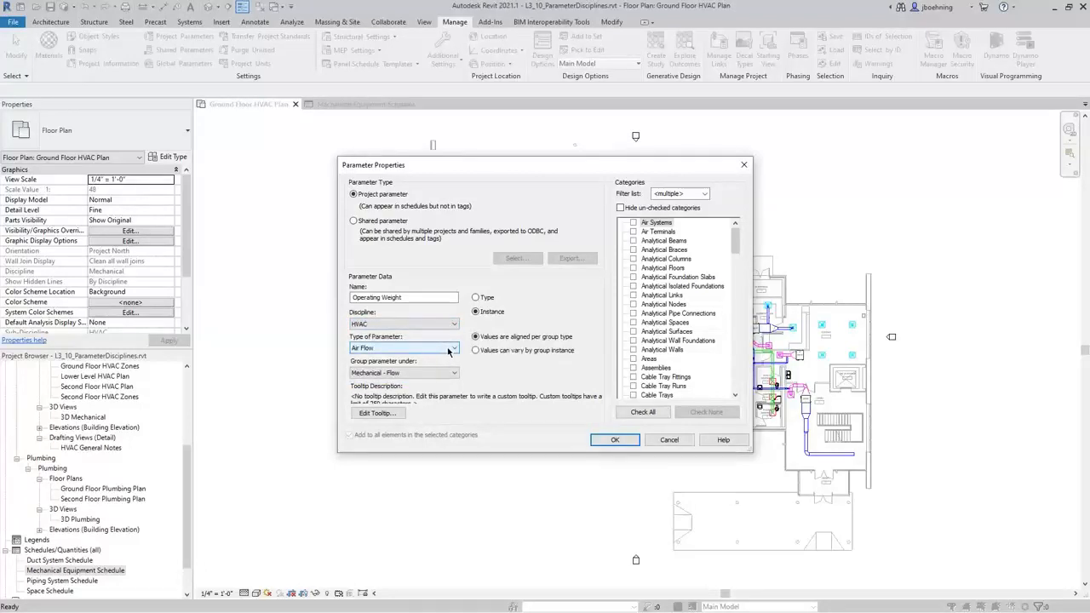
click(448, 349)
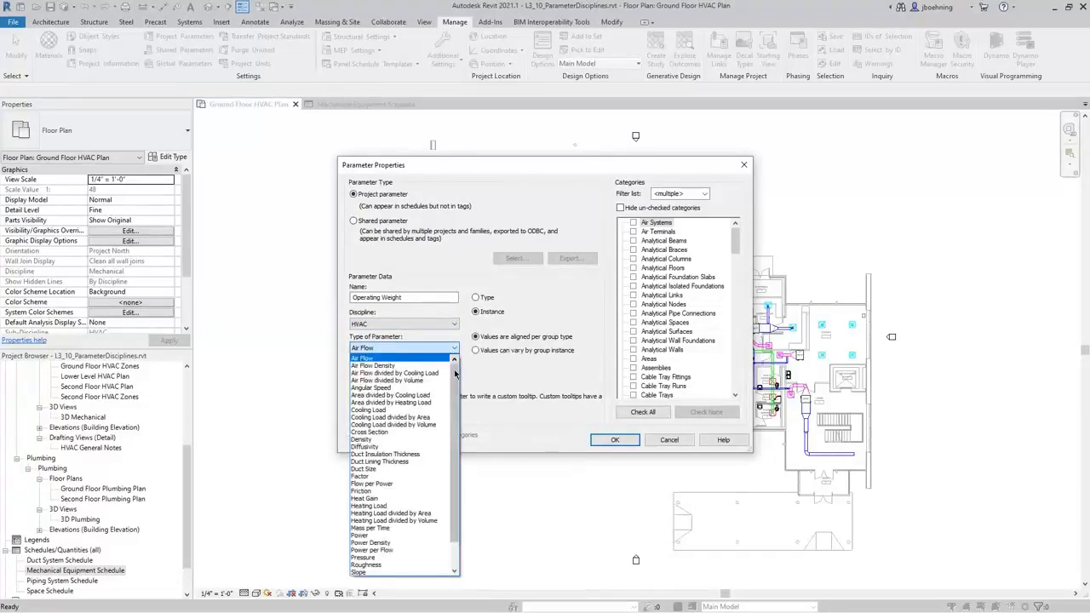
scroll(453, 414, down, 1)
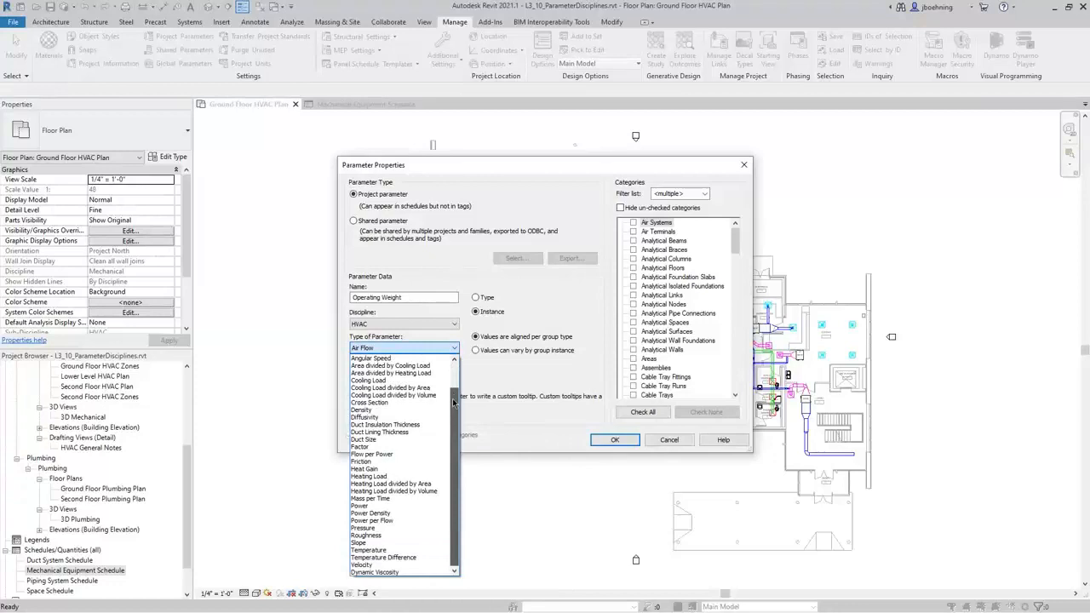
scroll(453, 396, up, 1)
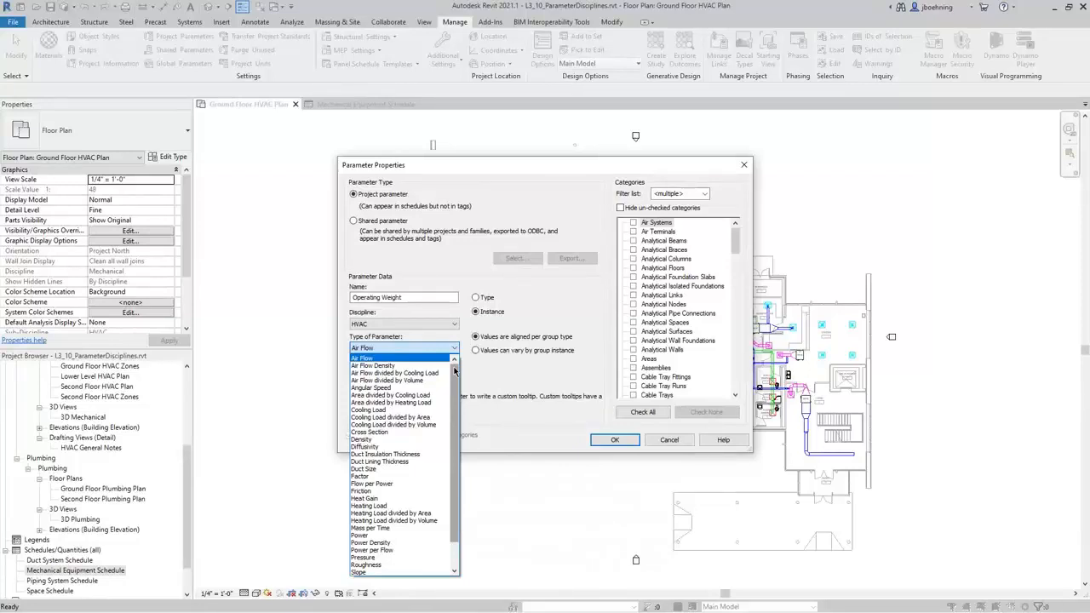
click(455, 348)
Return the parameter's discipline to Common and check its parameter types for a weight option
click(452, 325)
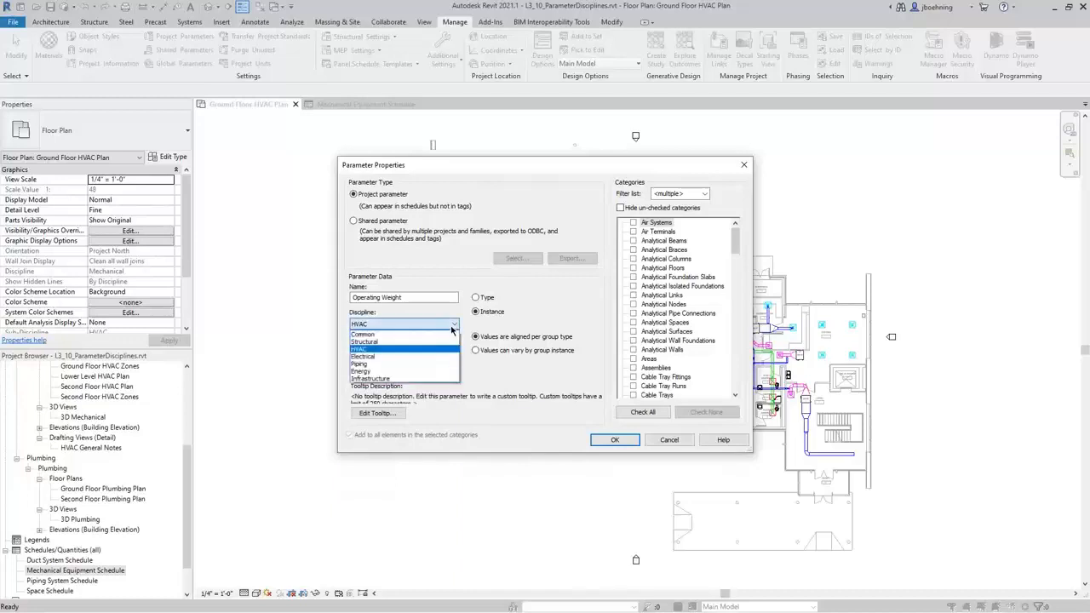
click(452, 334)
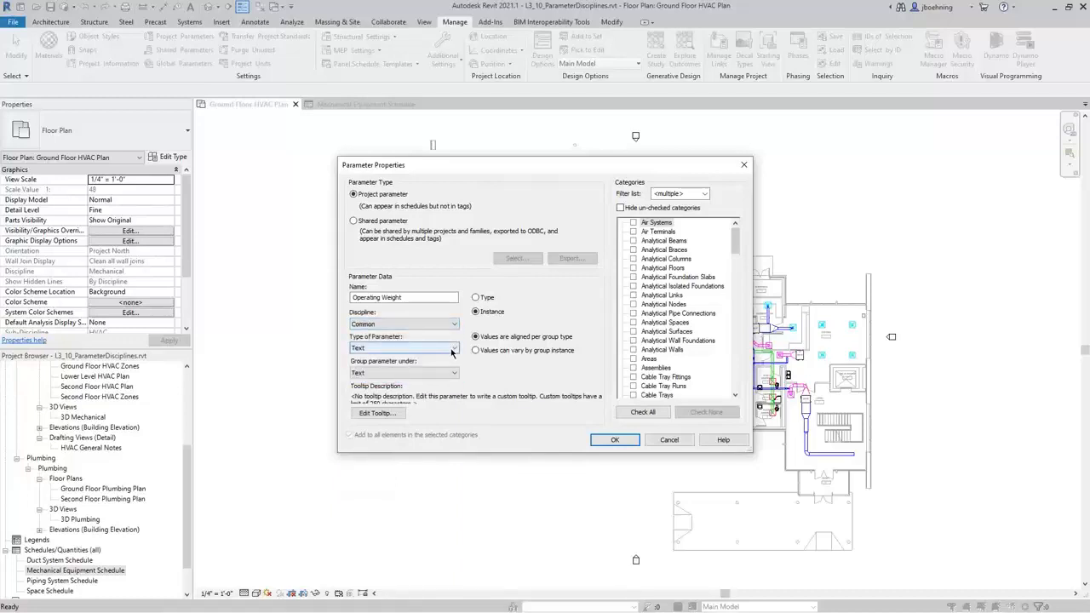
click(451, 349)
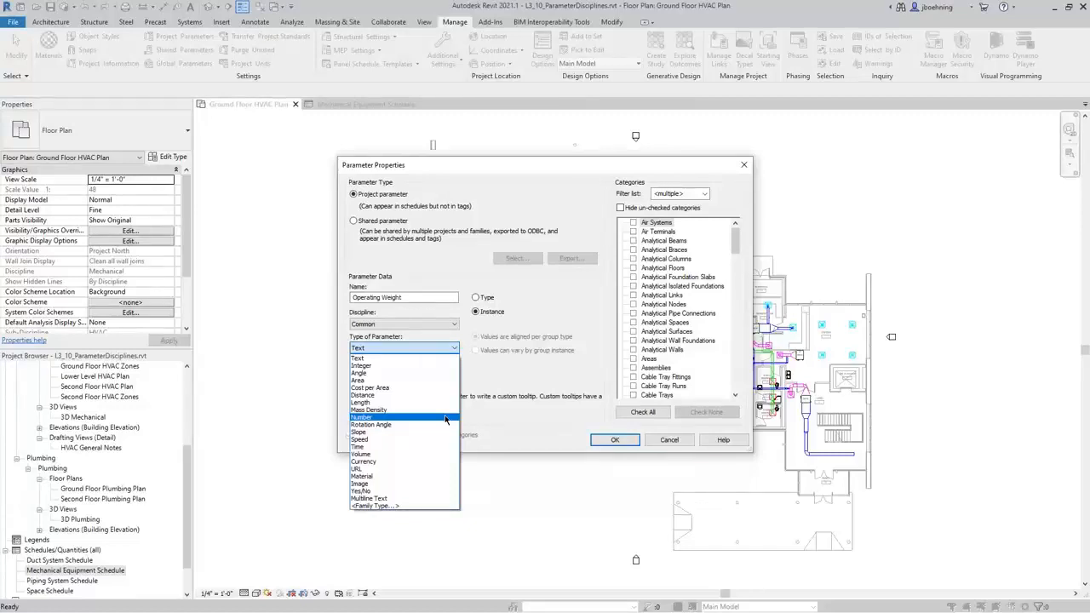
click(453, 325)
Set the Operating Weight parameter's discipline to Structural and its type to Weight
click(453, 325)
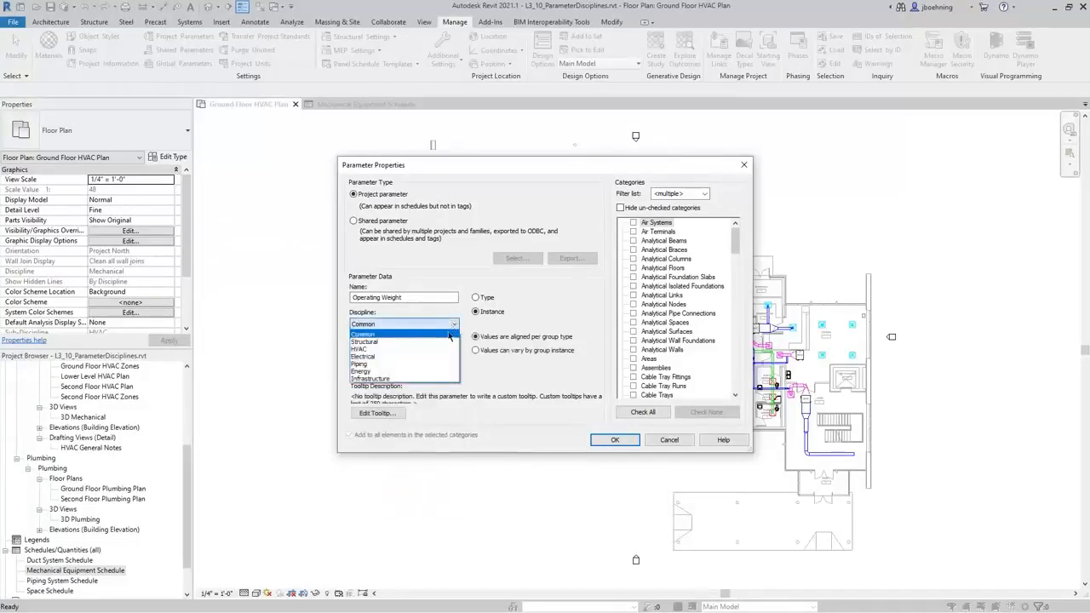
click(449, 342)
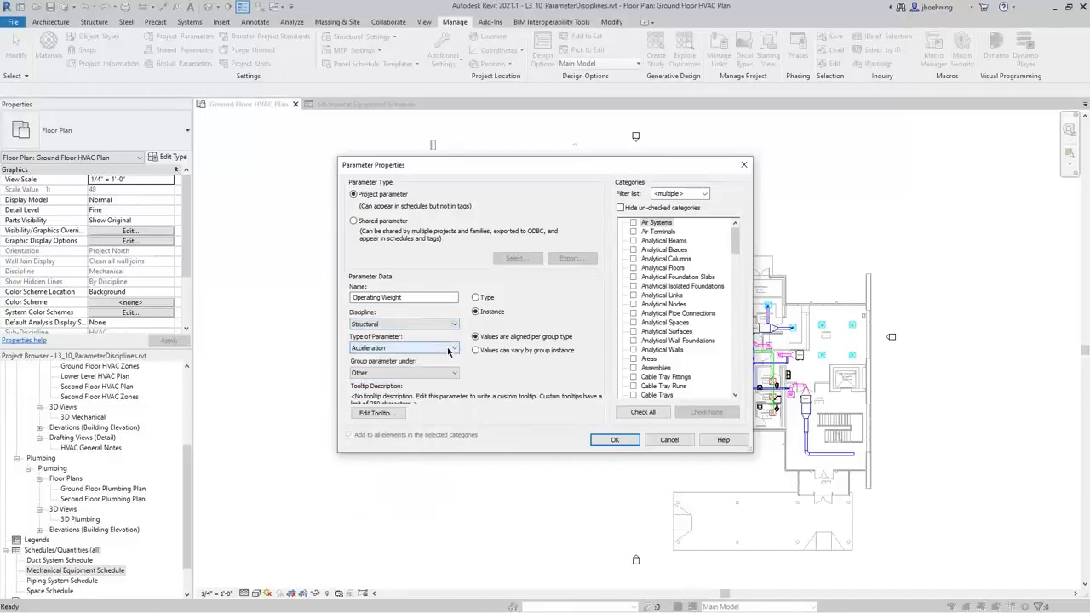
click(449, 351)
drag(455, 371, 453, 441)
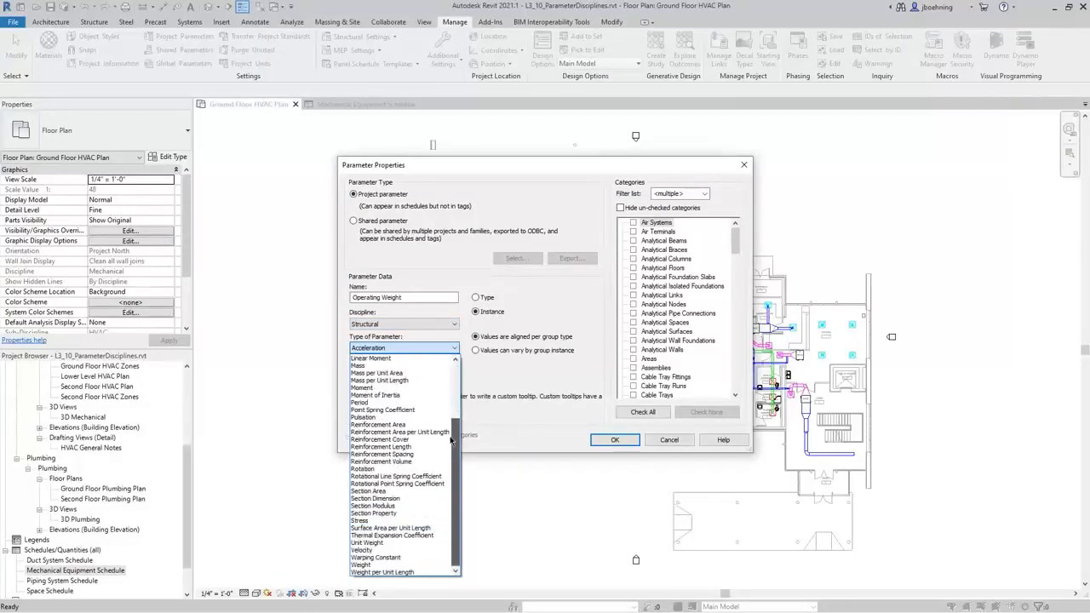
click(414, 565)
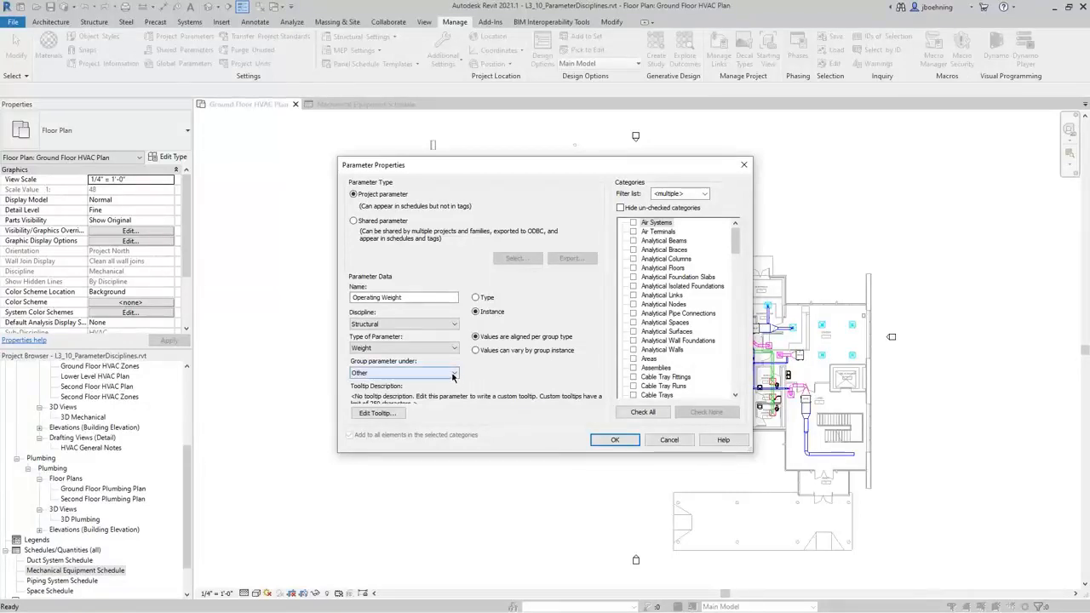
Group the Operating Weight parameter under General and assign it to the Mechanical Equipment category
click(453, 374)
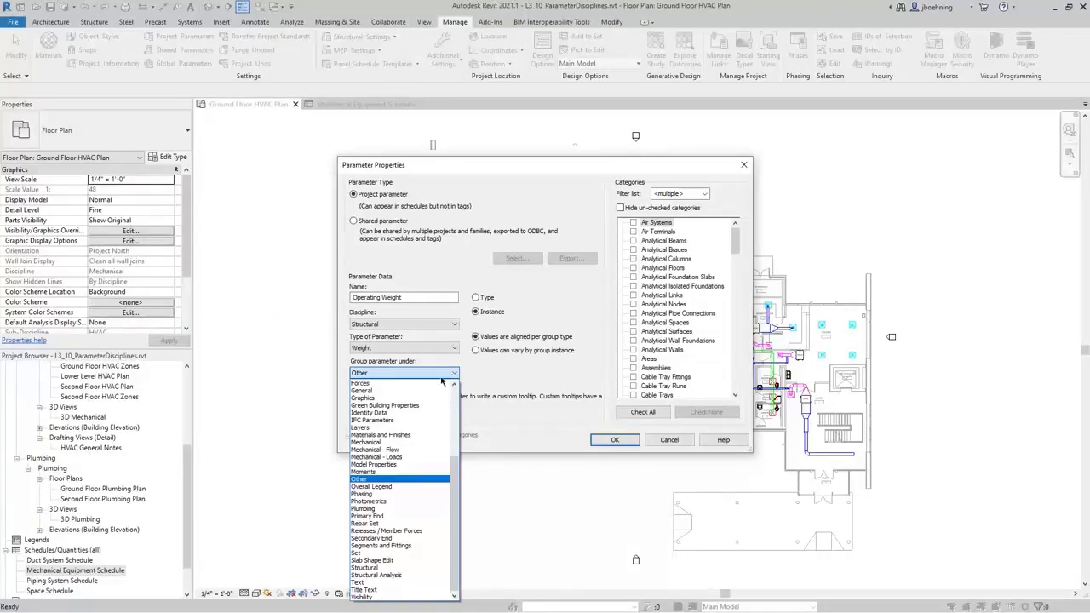
click(425, 391)
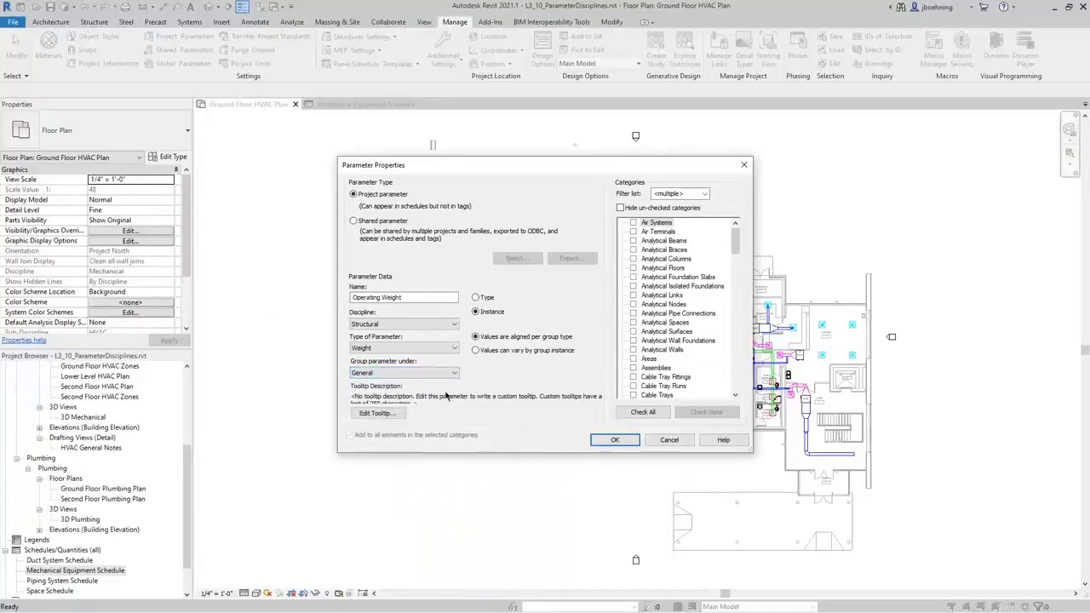
drag(737, 250, 732, 322)
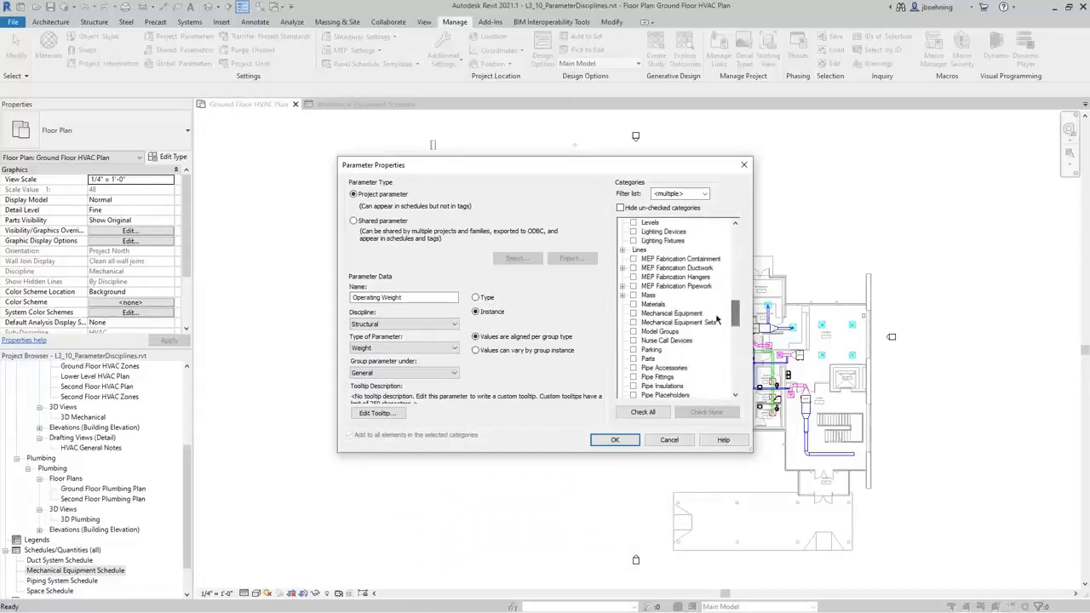
click(632, 313)
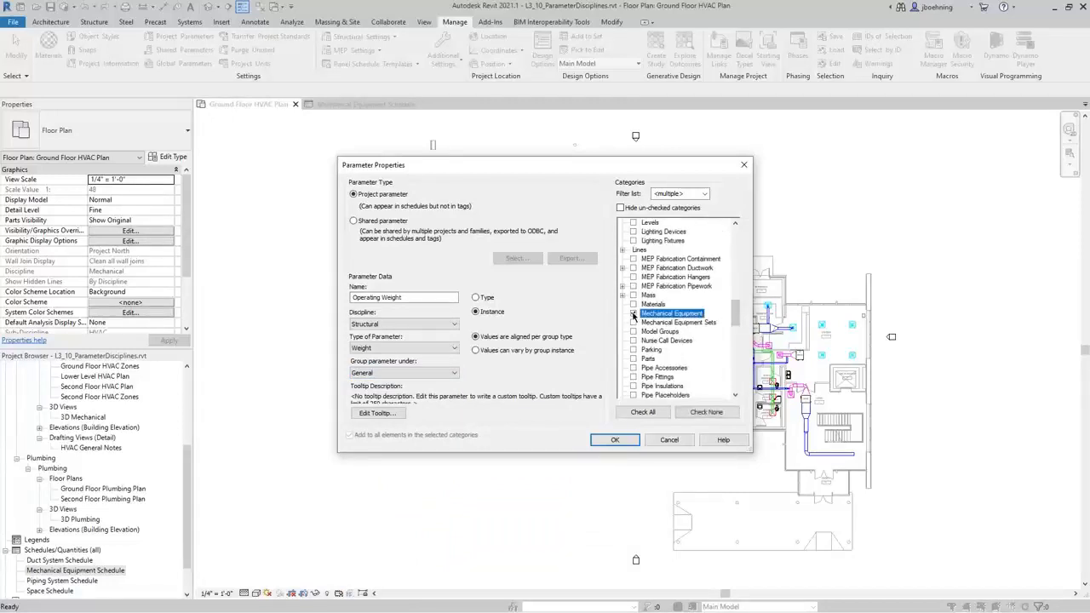
Finish adding the Operating Weight project parameter and check its field in the properties of the VRF-18 unit
click(617, 439)
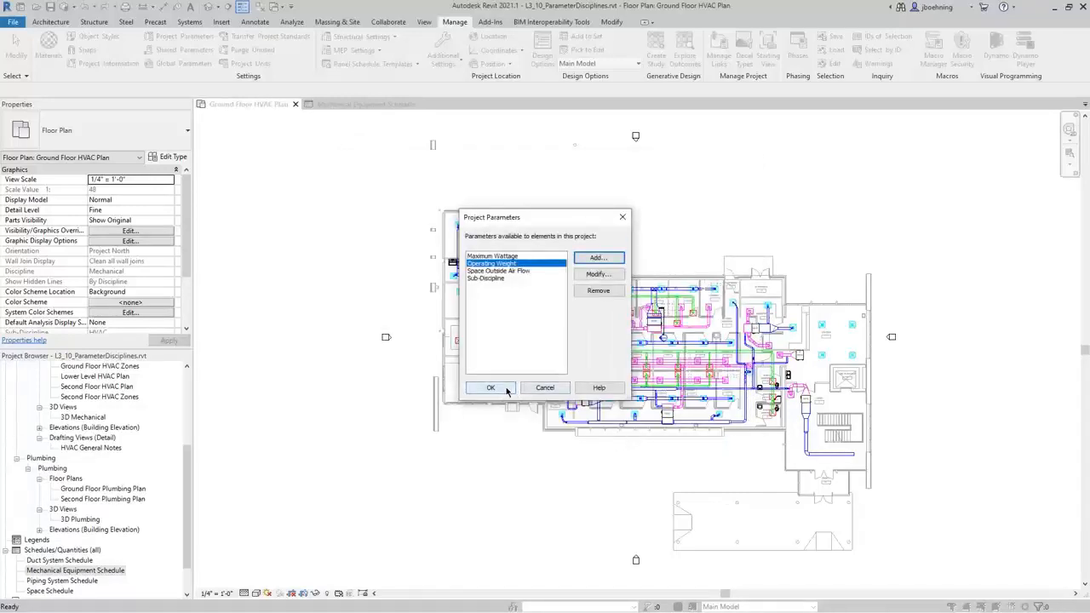
click(490, 387)
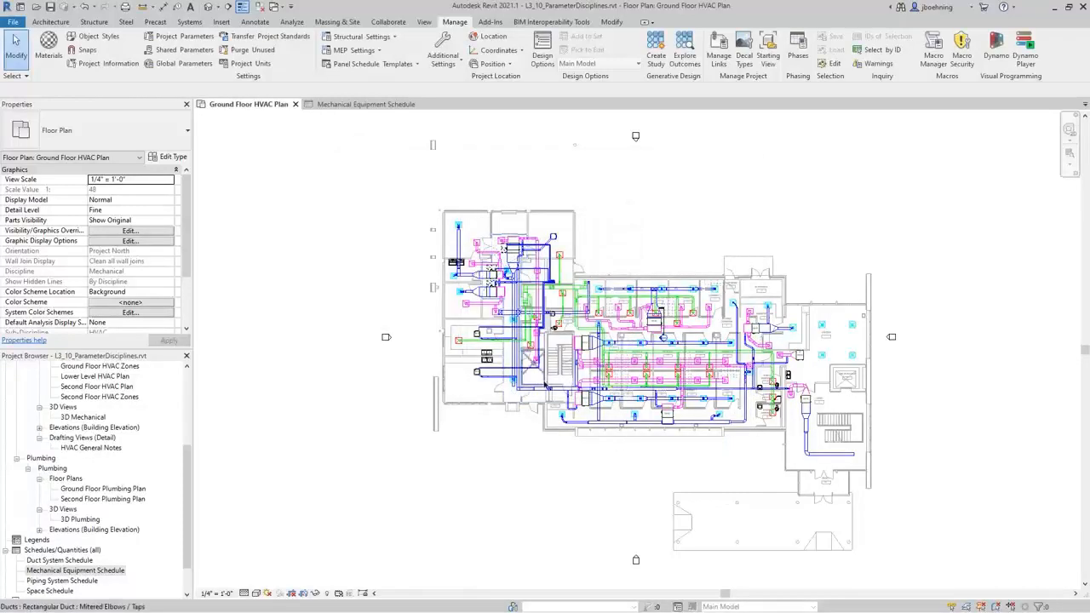
scroll(646, 346, up, 5)
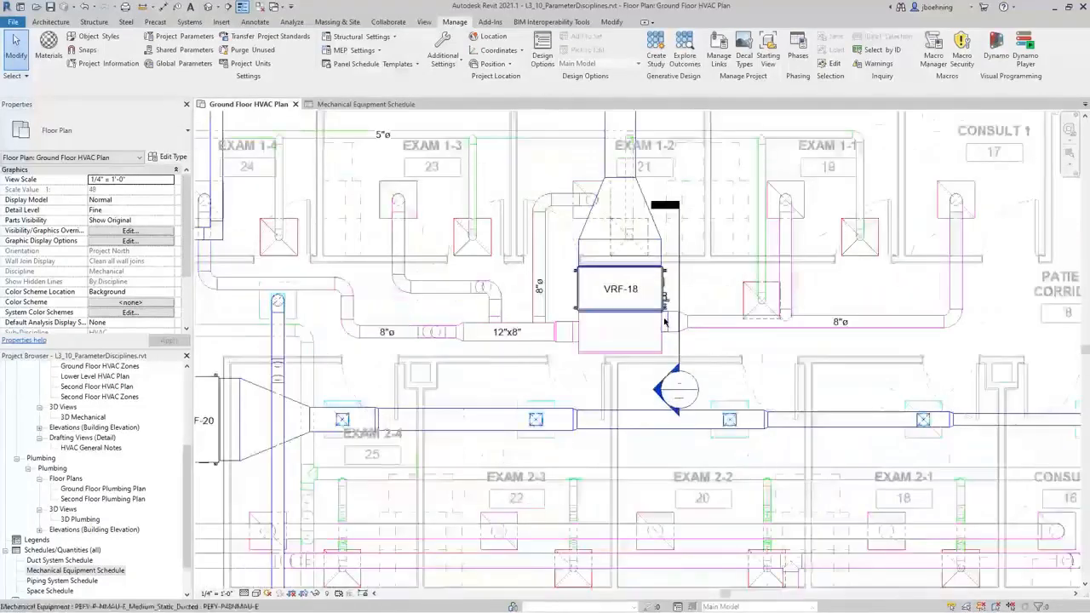
click(665, 313)
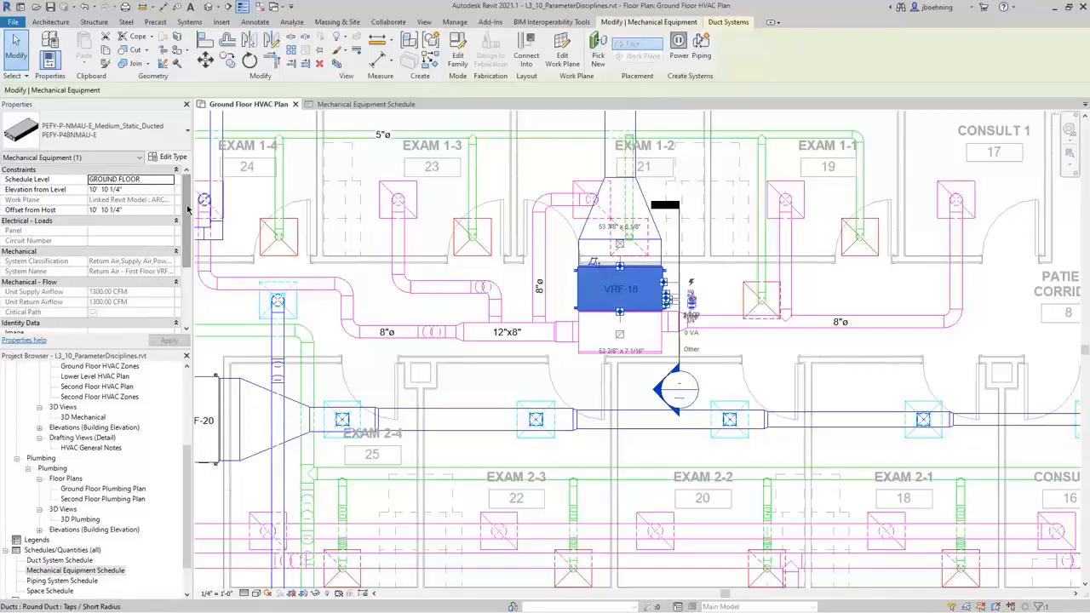
scroll(184, 214, down, 1)
drag(184, 214, 179, 272)
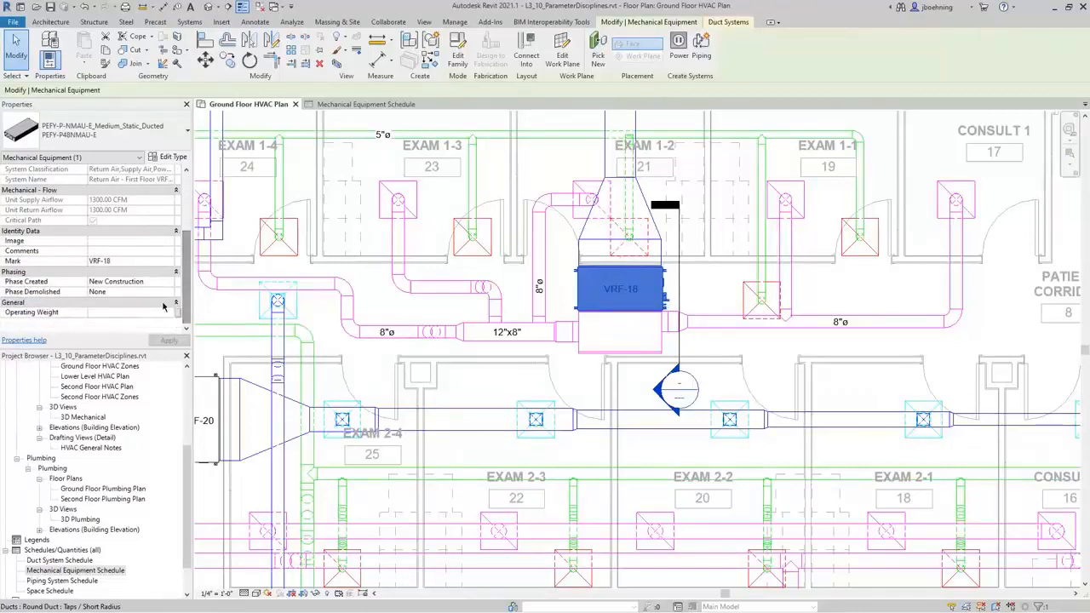
click(133, 312)
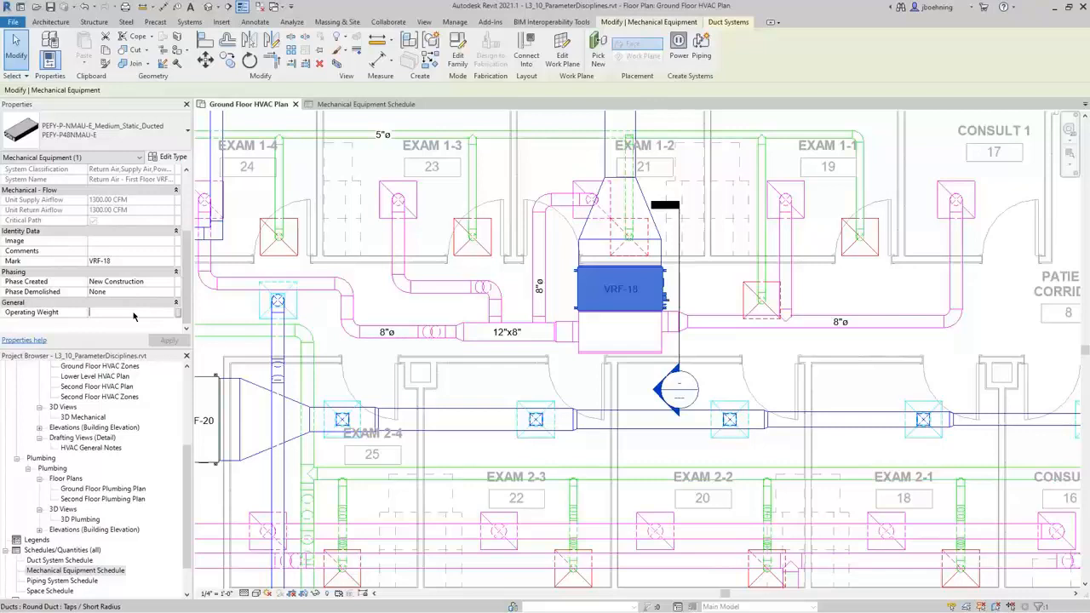
click(209, 315)
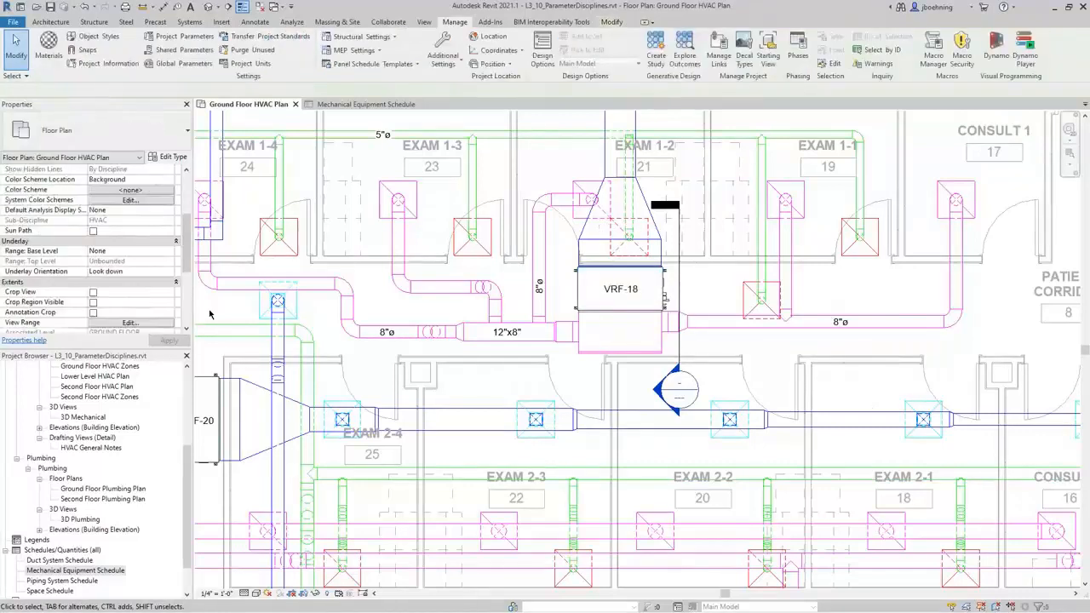
Review the format of the Structural discipline's Weight unit in the project units without changing it
click(252, 65)
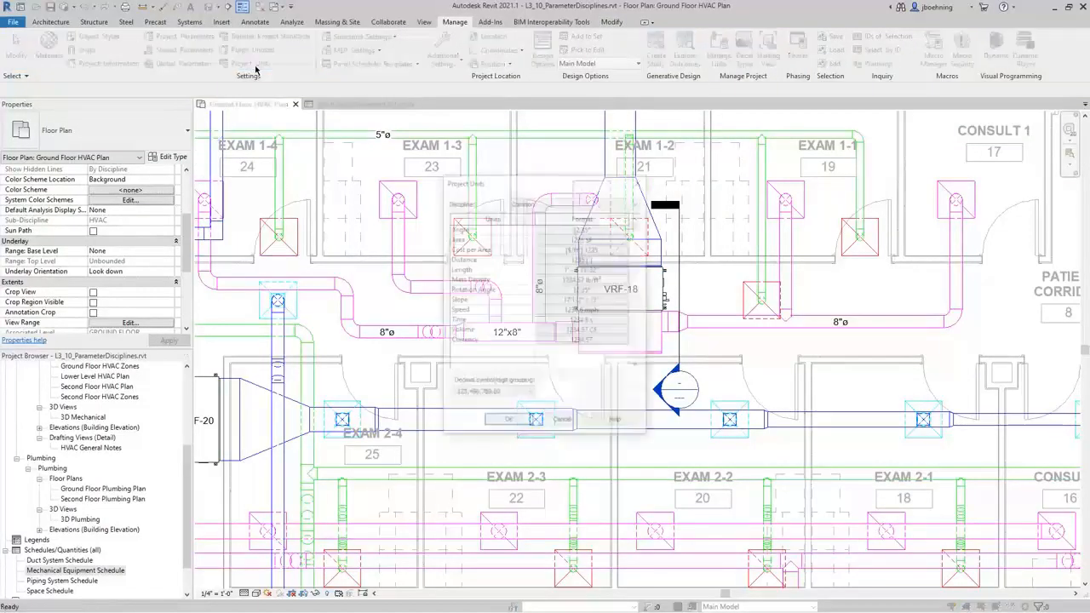
click(521, 201)
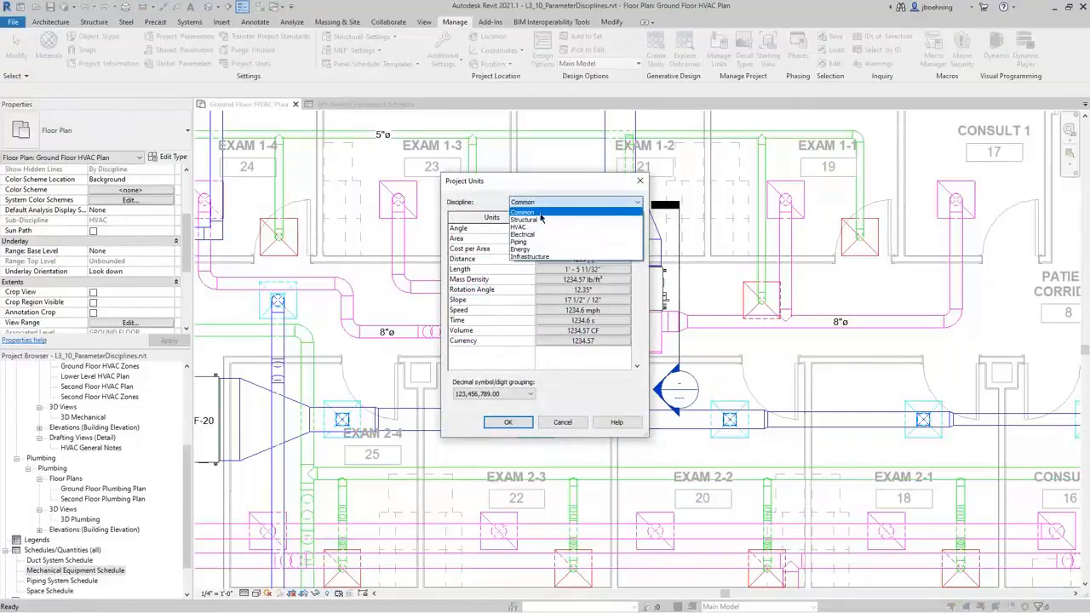
click(524, 218)
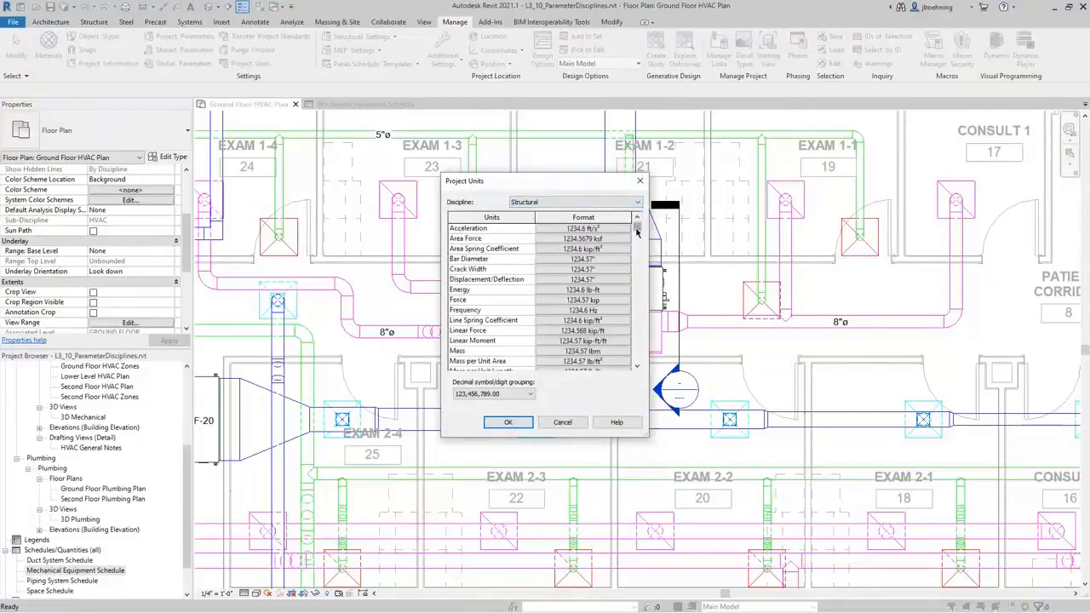
drag(637, 232, 638, 362)
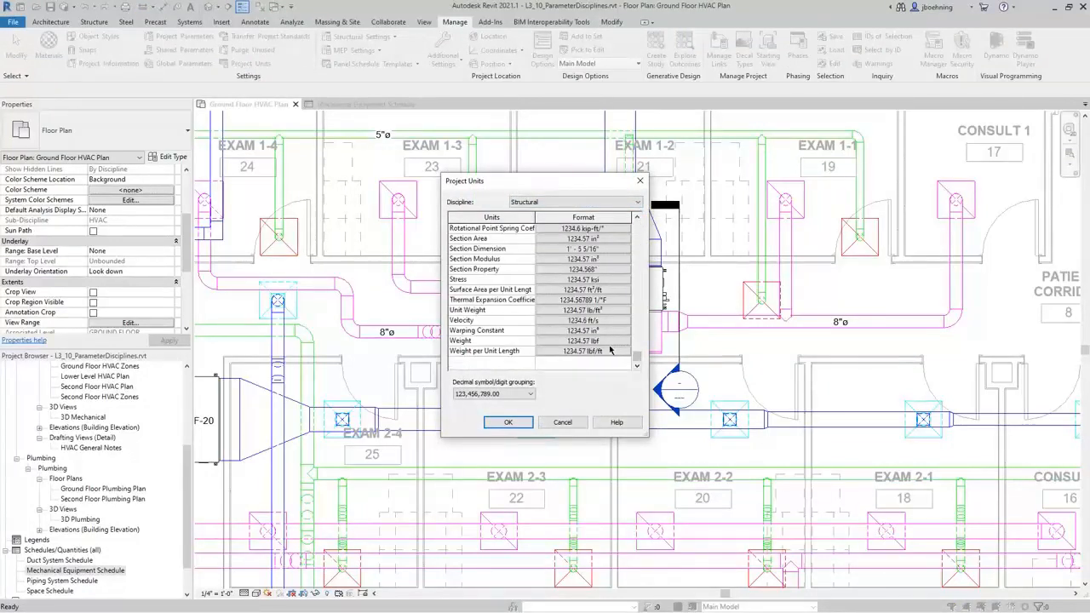
click(610, 342)
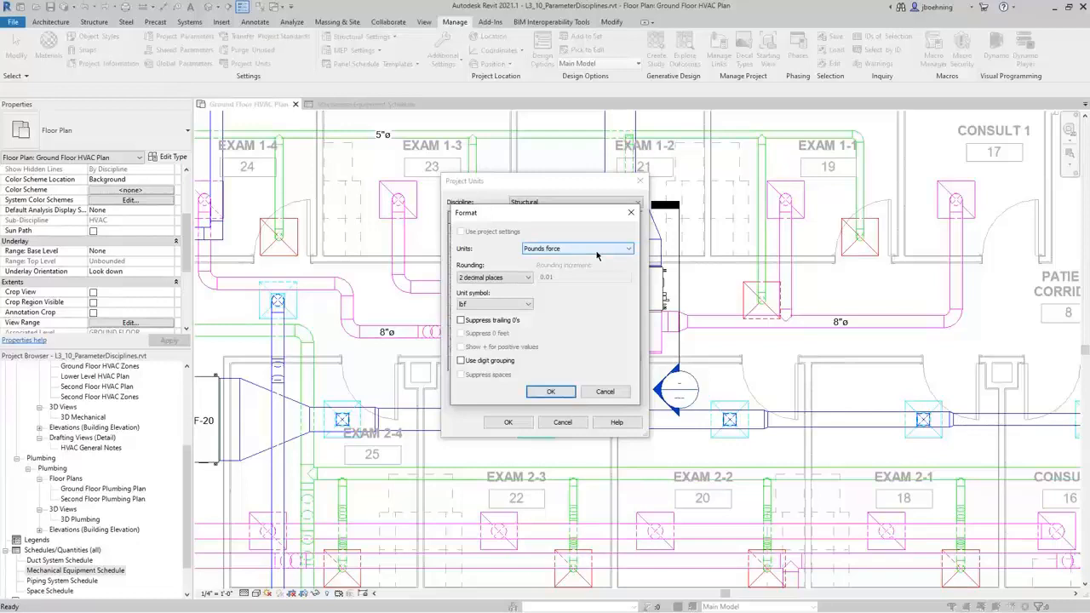
click(599, 392)
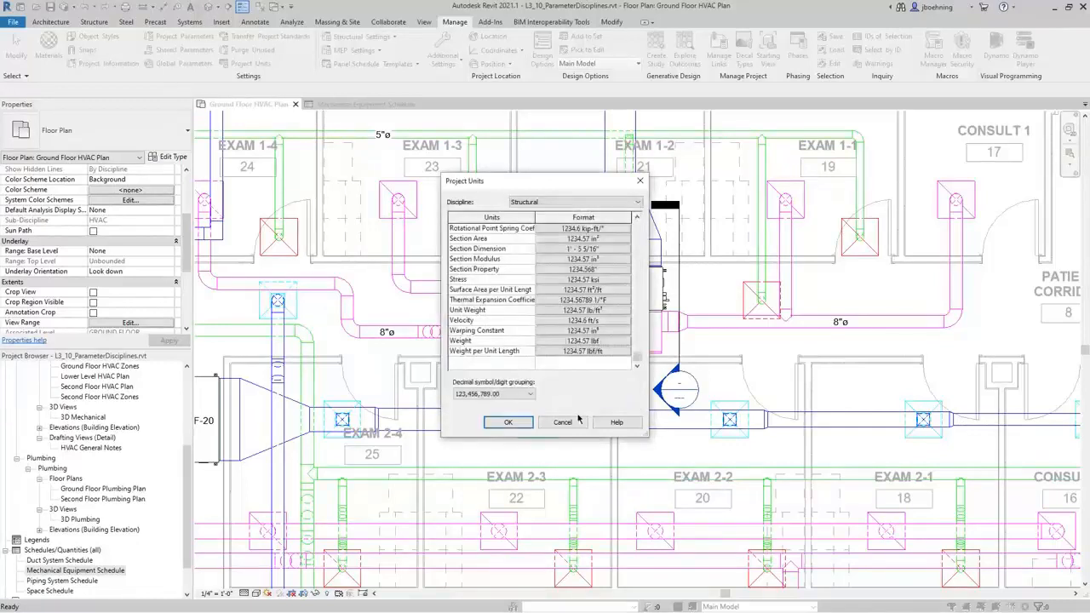
click(566, 421)
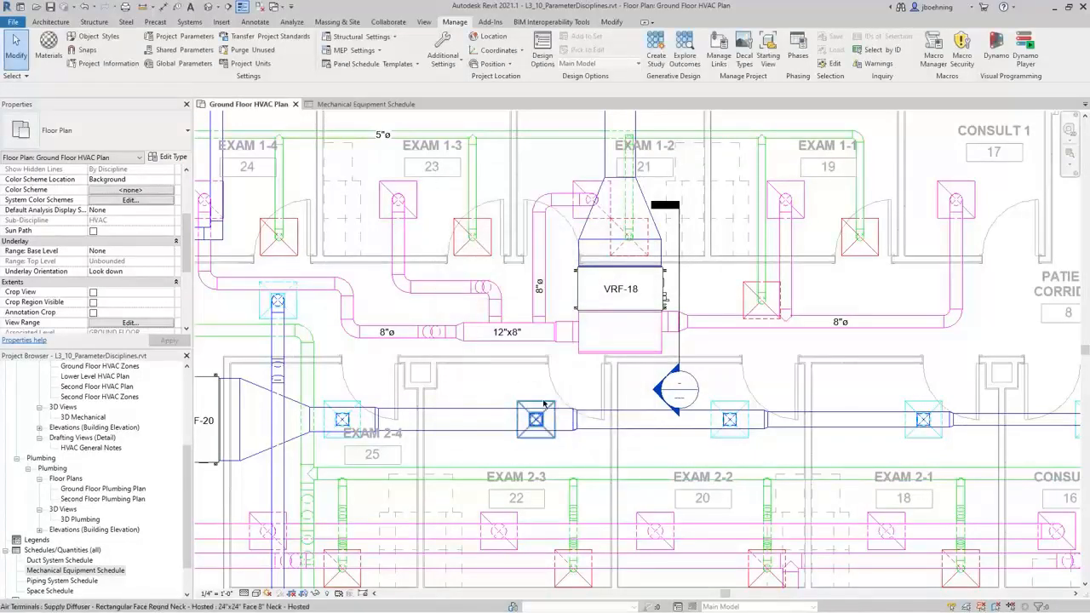
Open the family of the supply diffuser above EXAM 2-3 for editing and review its family type parameters
click(543, 405)
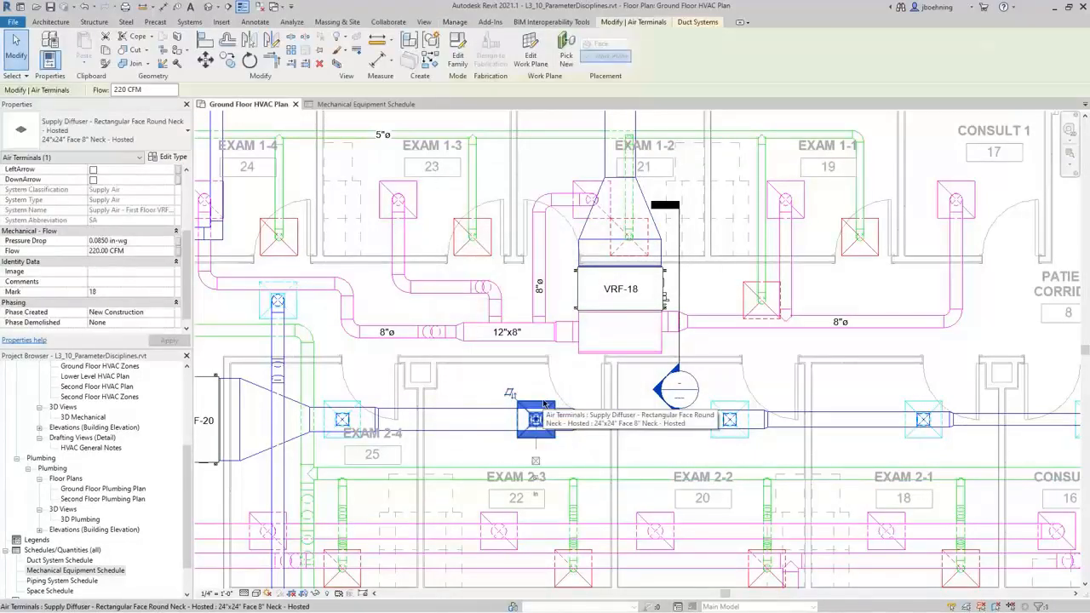
click(460, 63)
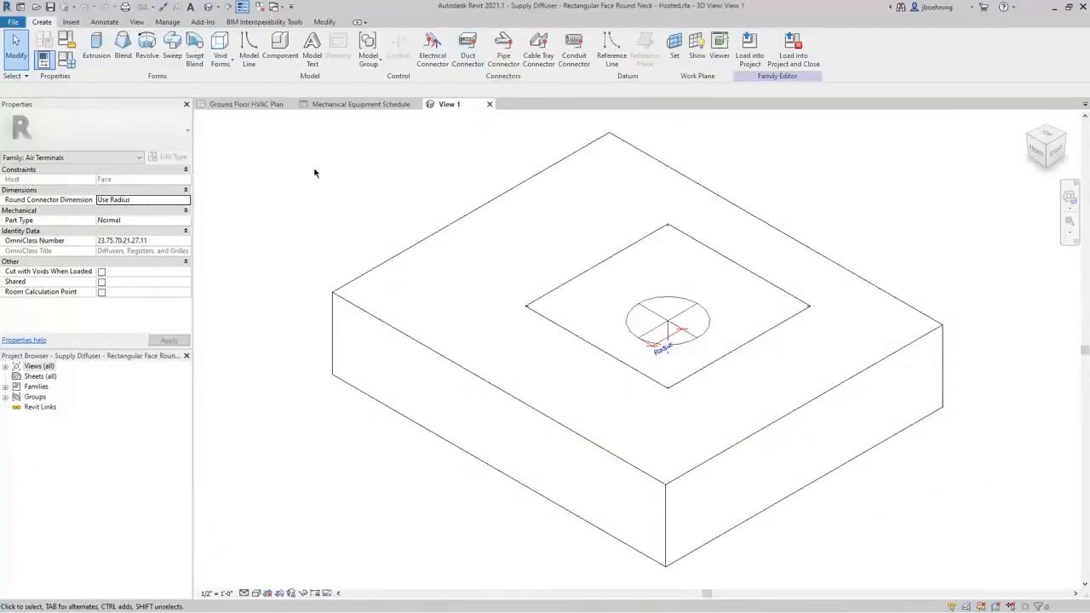
click(67, 62)
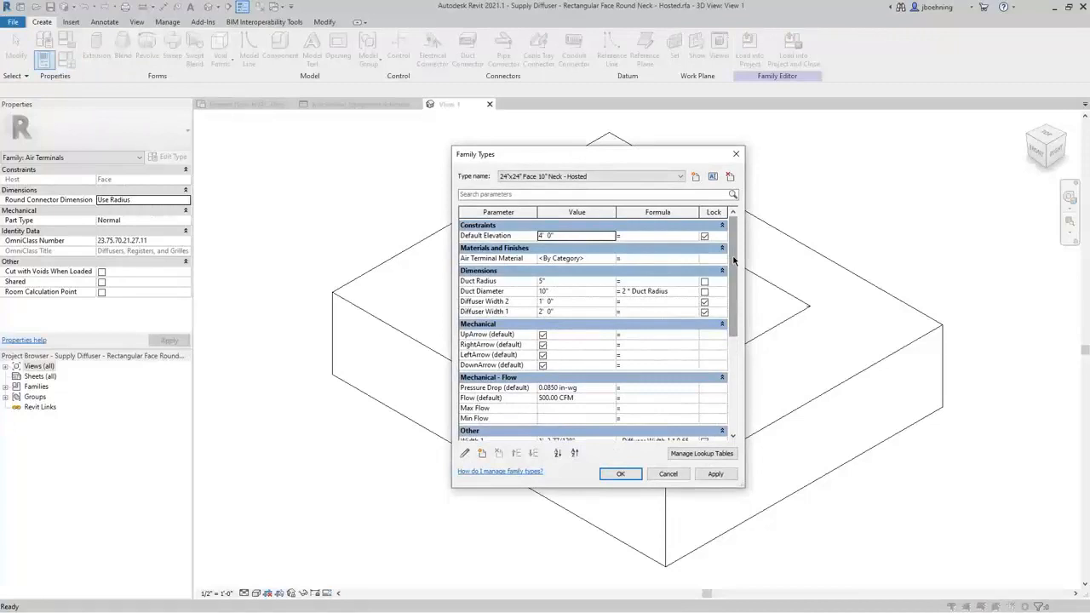
drag(734, 260, 736, 375)
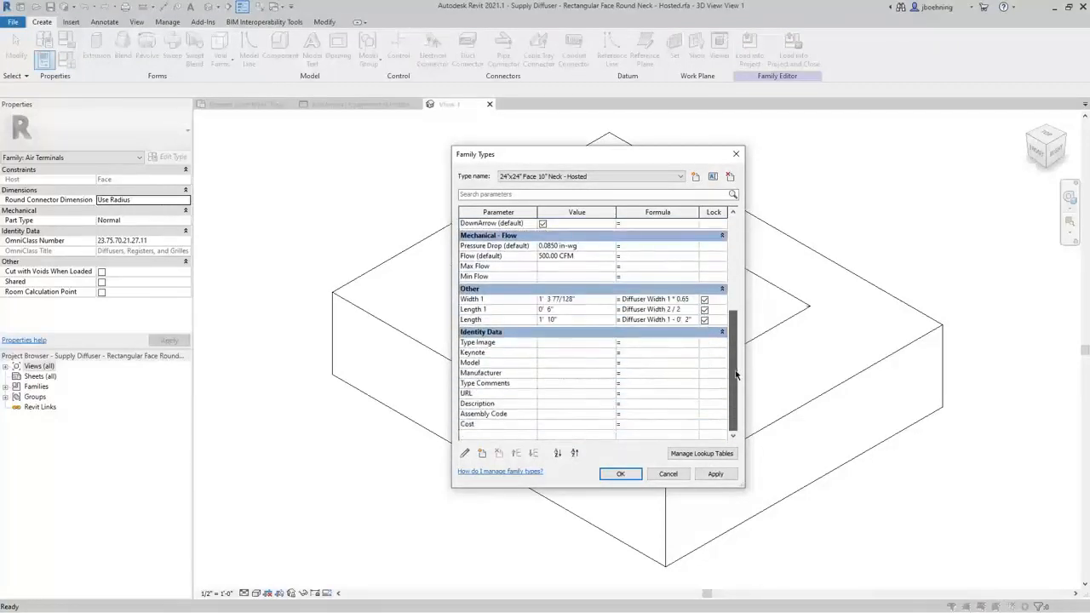
Start a new family parameter named Neck Size with the HVAC discipline and the Duct Size type
click(483, 454)
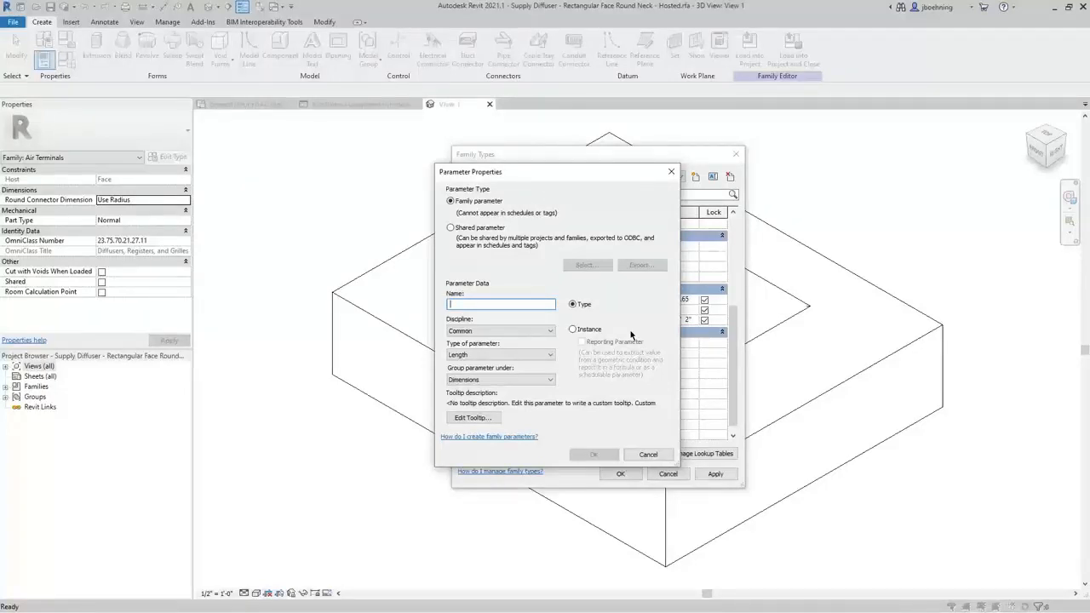
text(Neck Size)
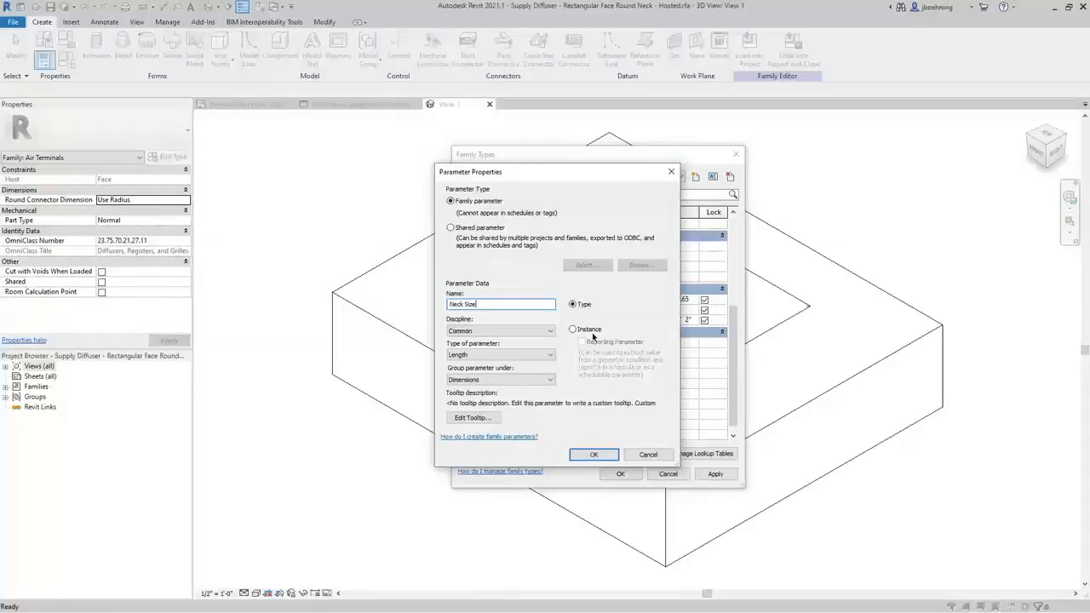
click(543, 333)
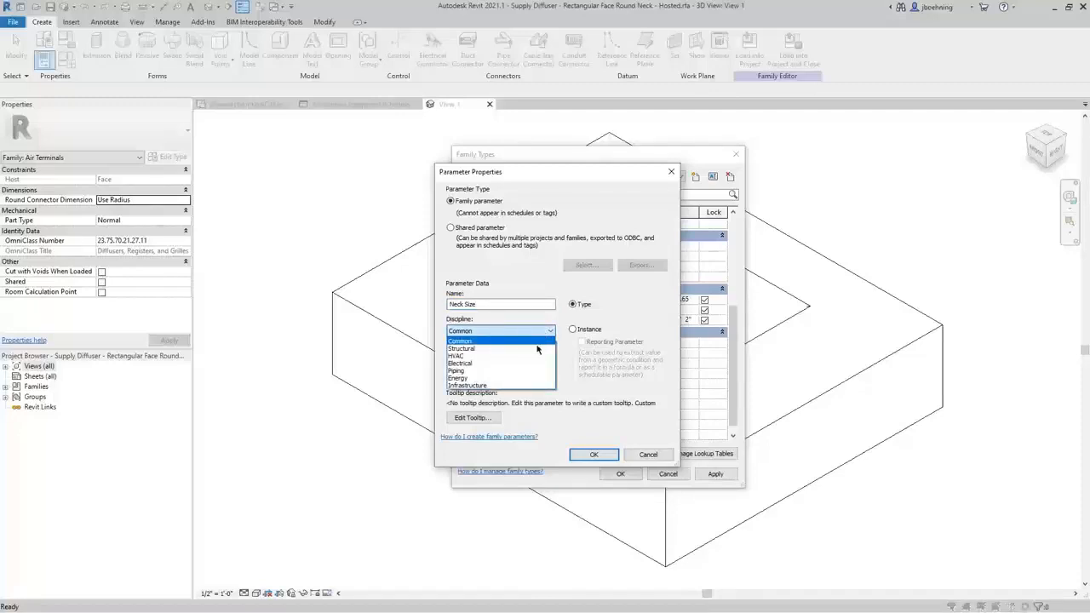
click(539, 356)
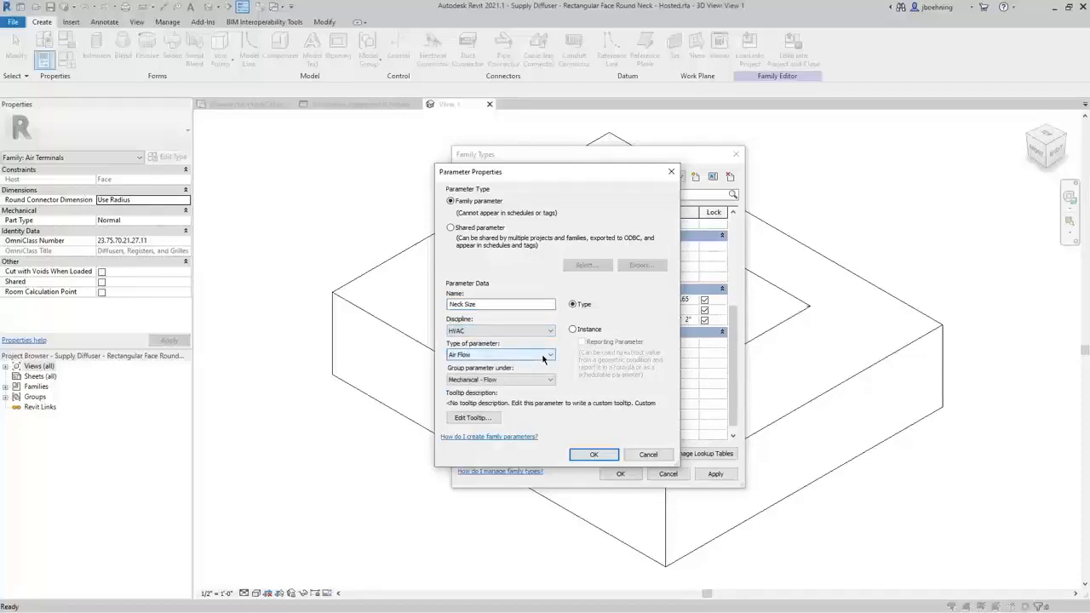
click(541, 357)
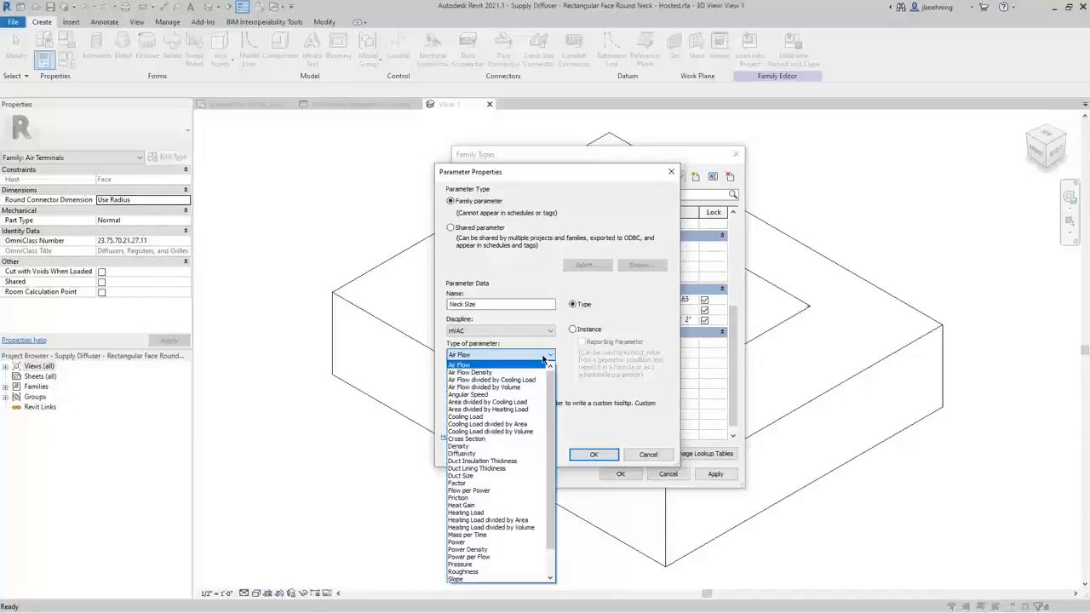
click(519, 476)
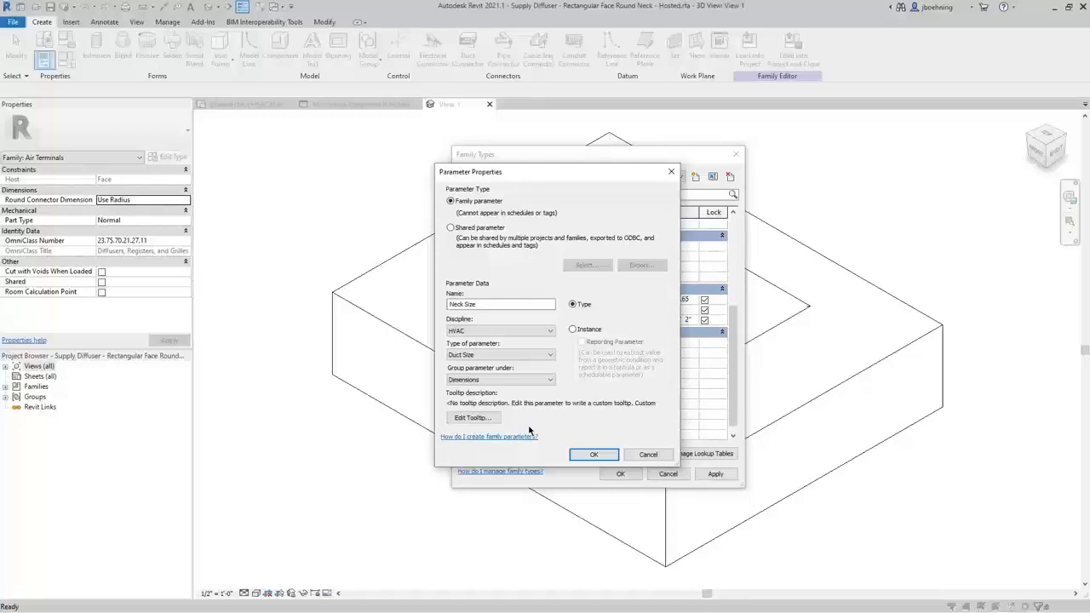
Group the Neck Size parameter under General, make it an instance parameter, and create it
click(549, 386)
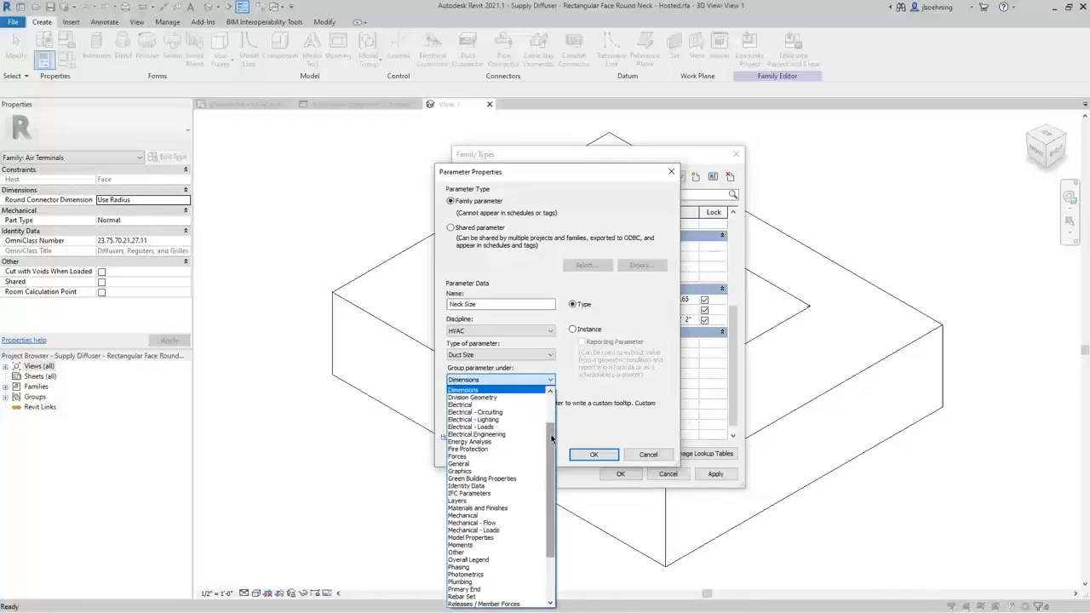
drag(552, 438, 551, 448)
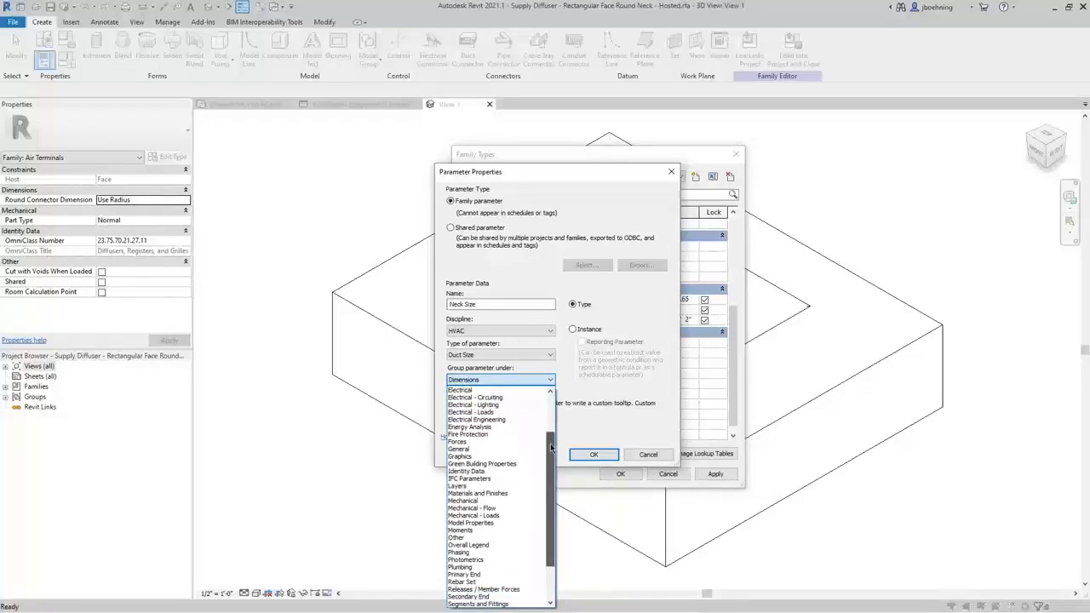
click(511, 446)
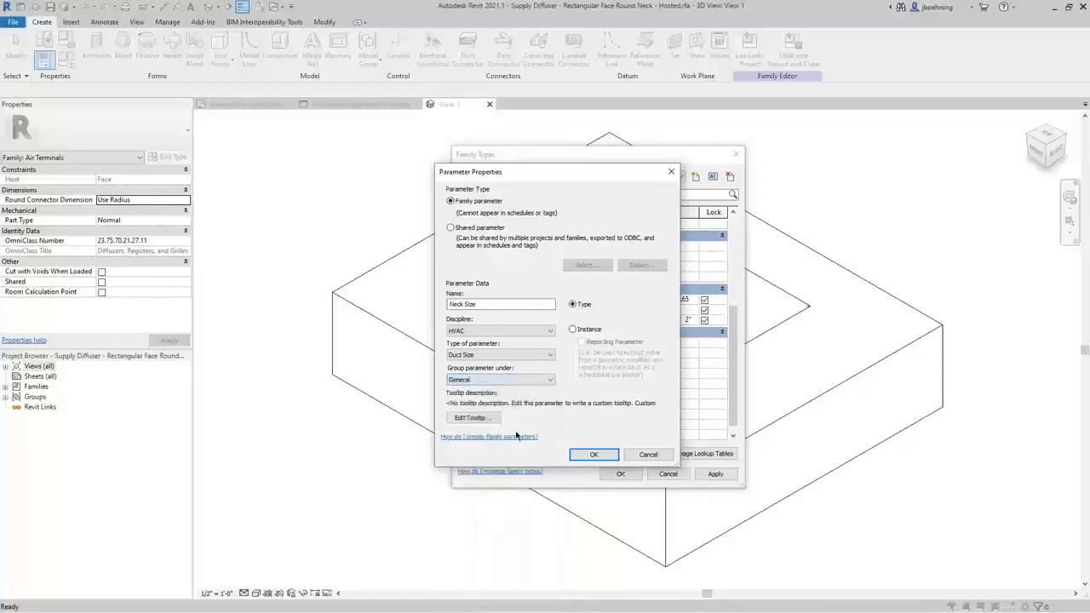
click(572, 330)
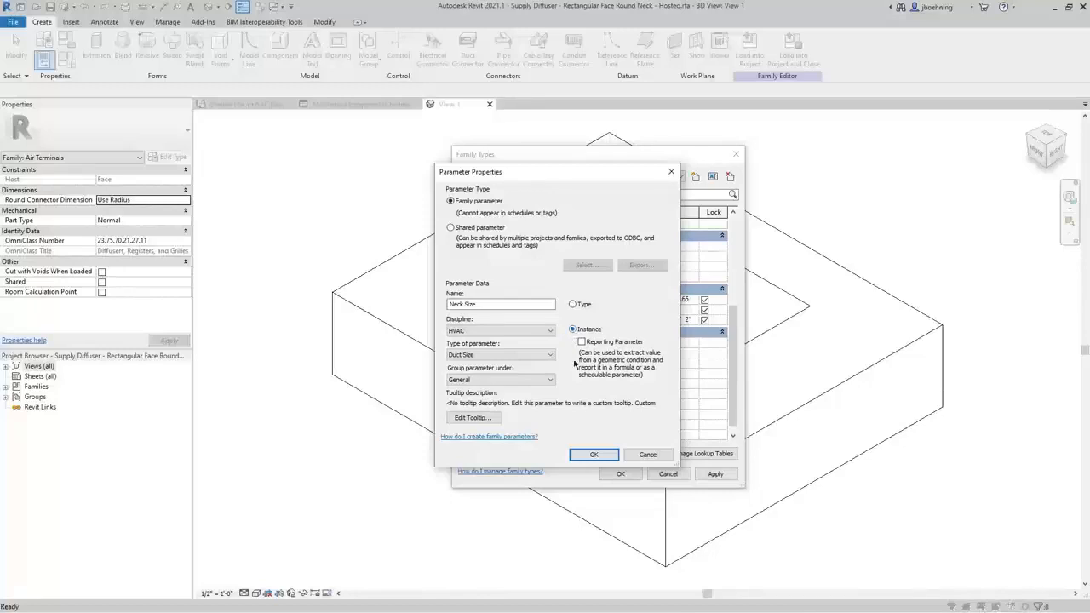
click(594, 454)
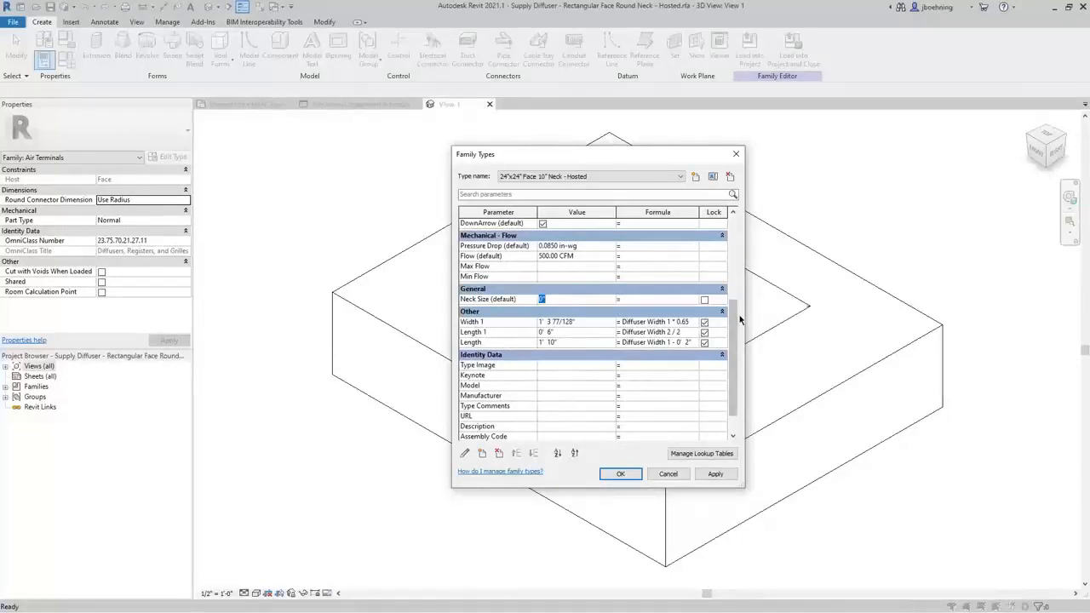
Examine the discipline and parameter type of the diffuser's Duct Radius parameter
drag(732, 315, 730, 254)
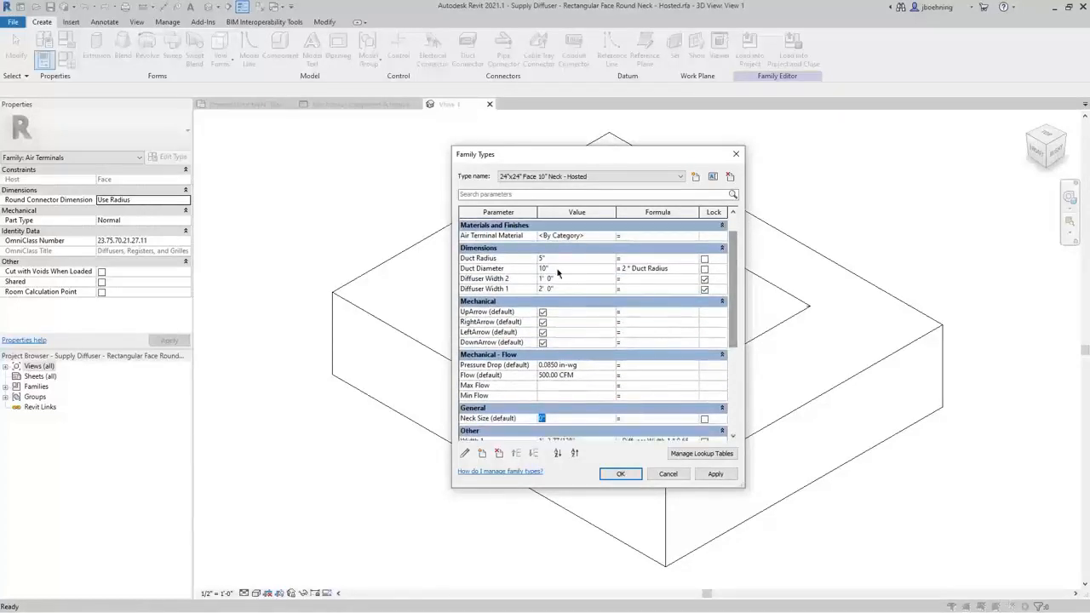
click(508, 258)
click(466, 453)
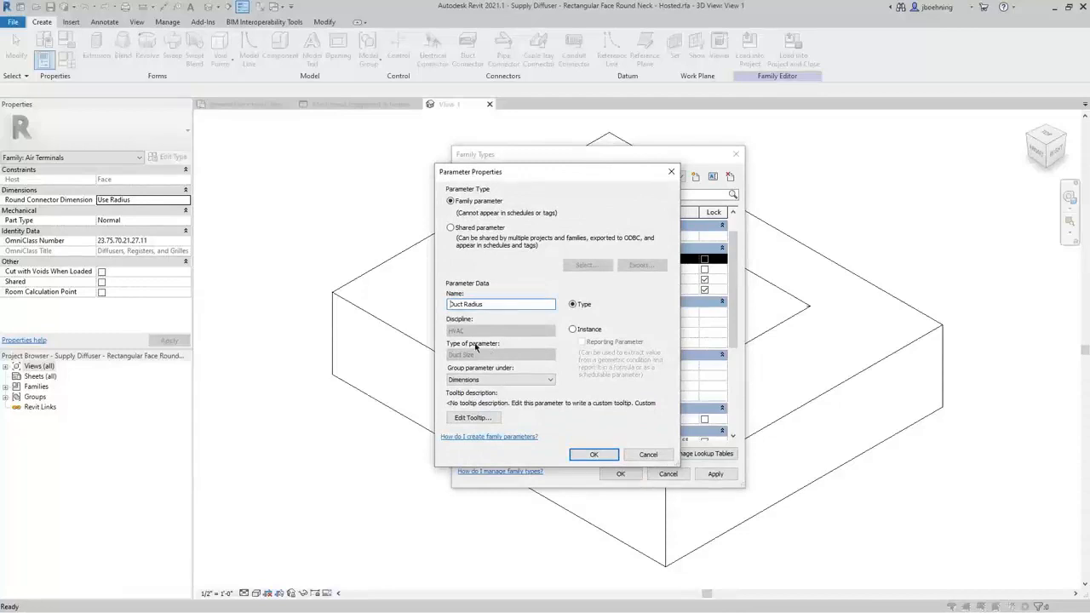
click(594, 455)
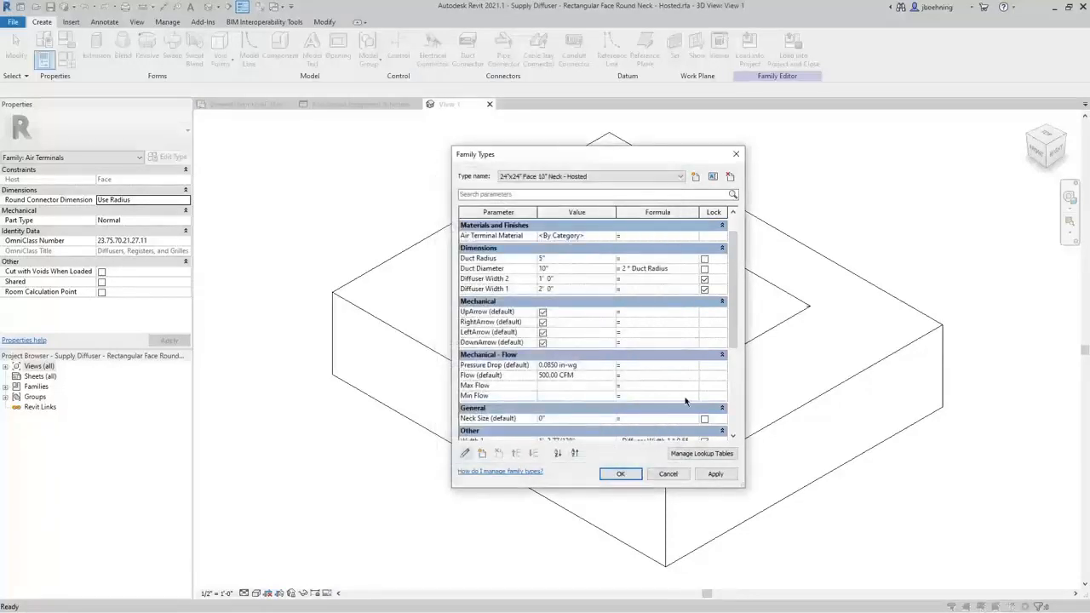
Inspect the discipline and parameter type of the Diffuser Width 1 parameter
scroll(734, 311, down, 2)
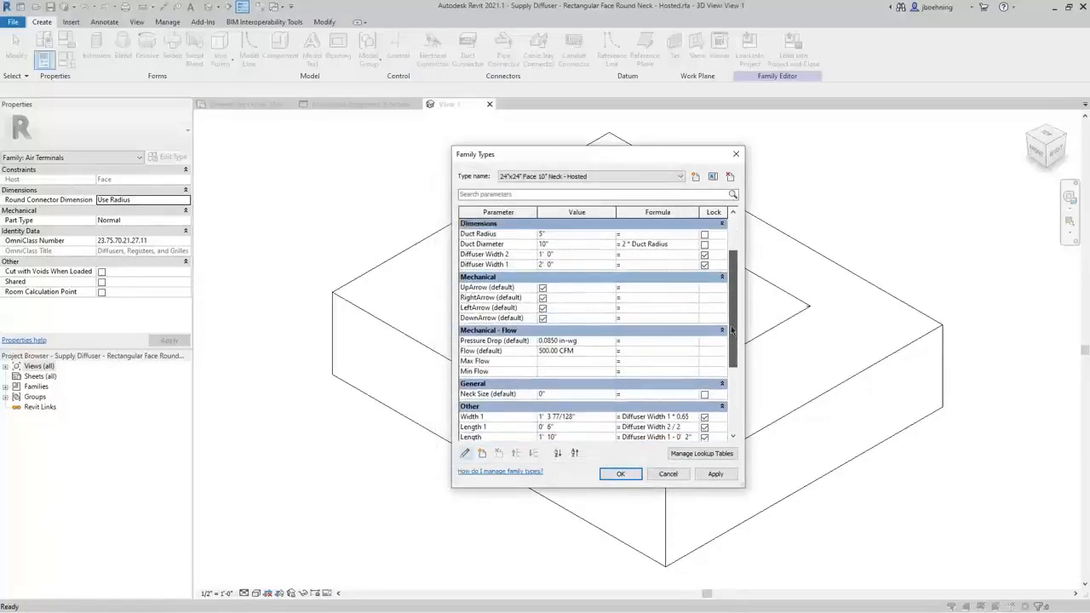
click(519, 267)
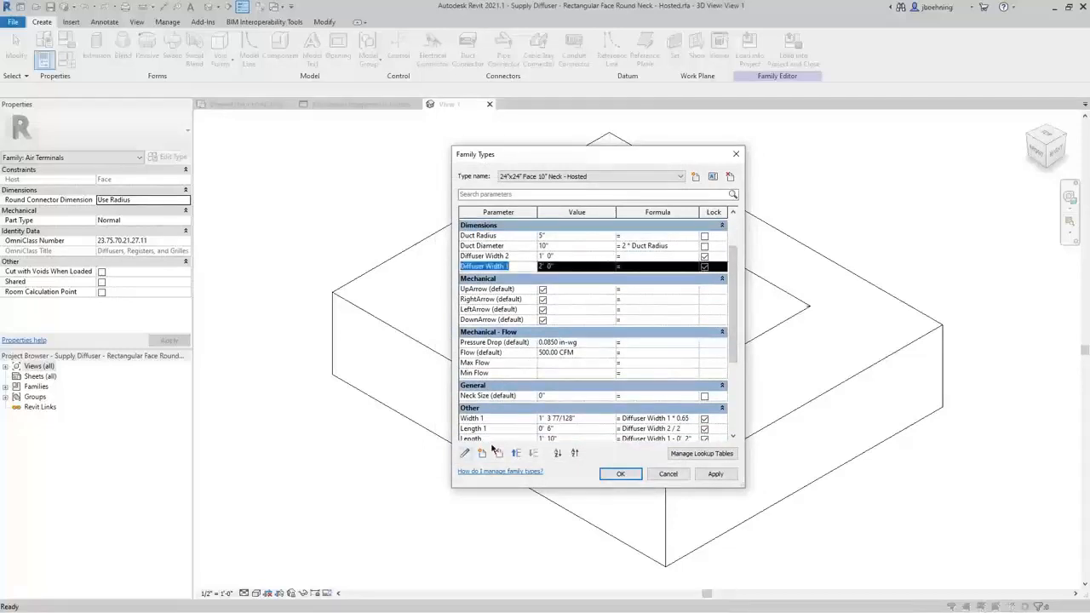
click(465, 453)
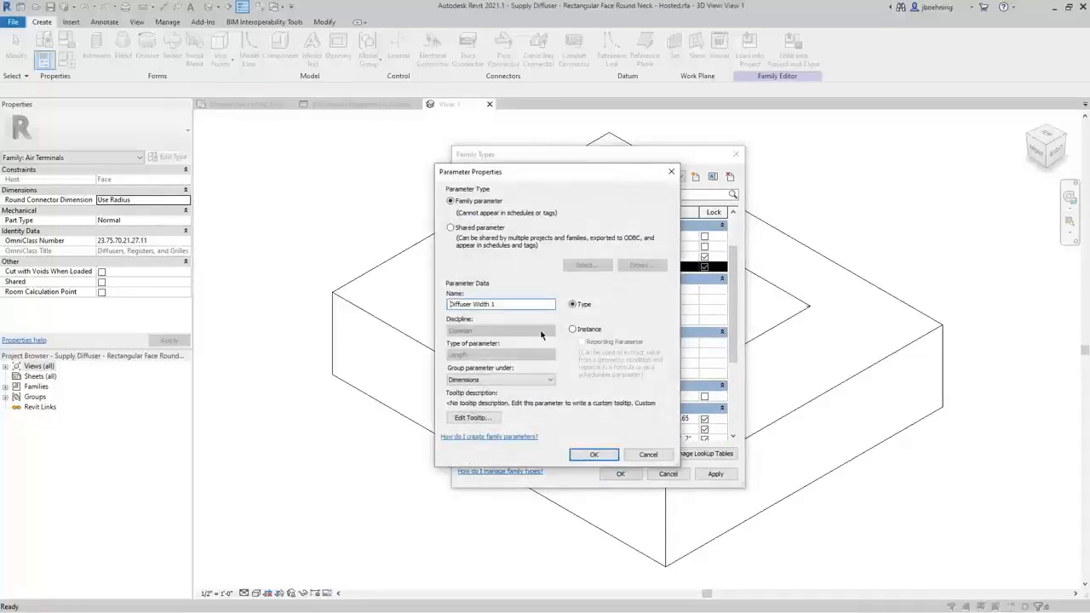
Close the Diffuser Width 1 parameter properties
click(594, 455)
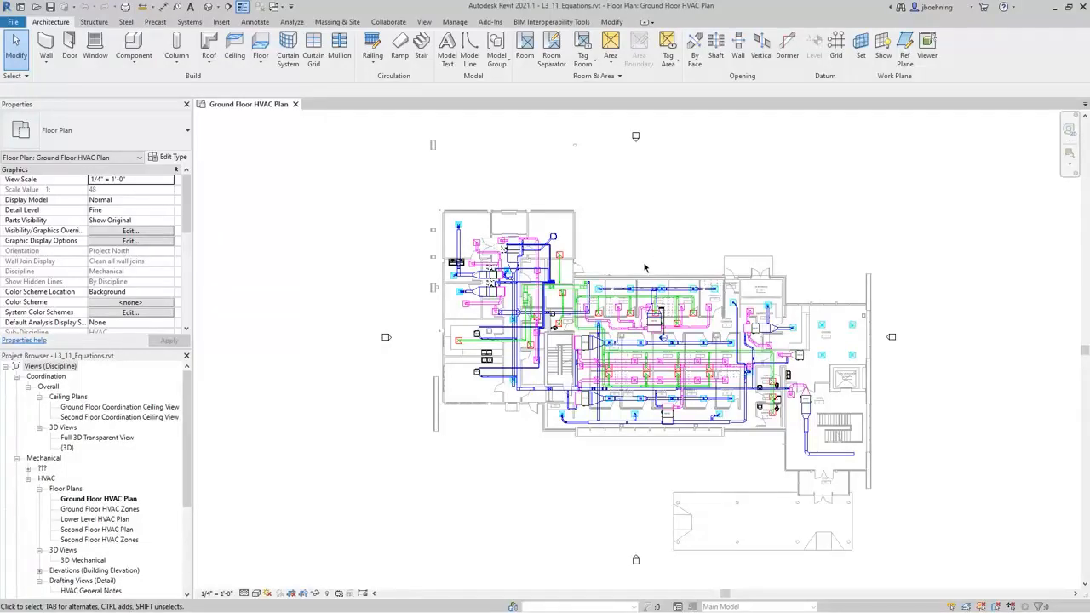
Open the family of the supply diffuser above Exam 1-3 for editing and examine the Duct Diameter formula in its family types
scroll(635, 288, up, 4)
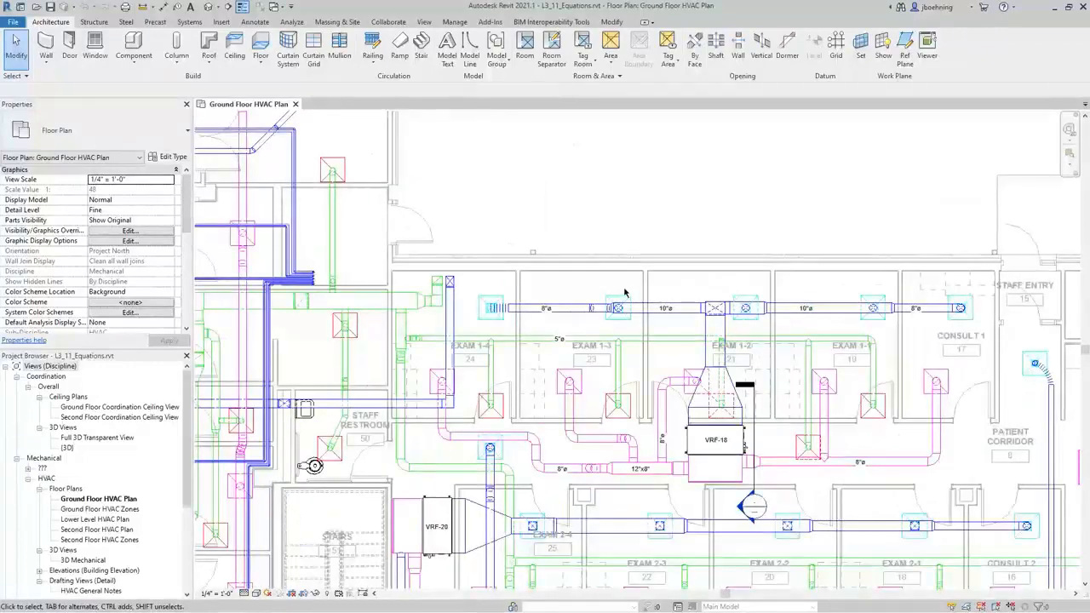
click(618, 304)
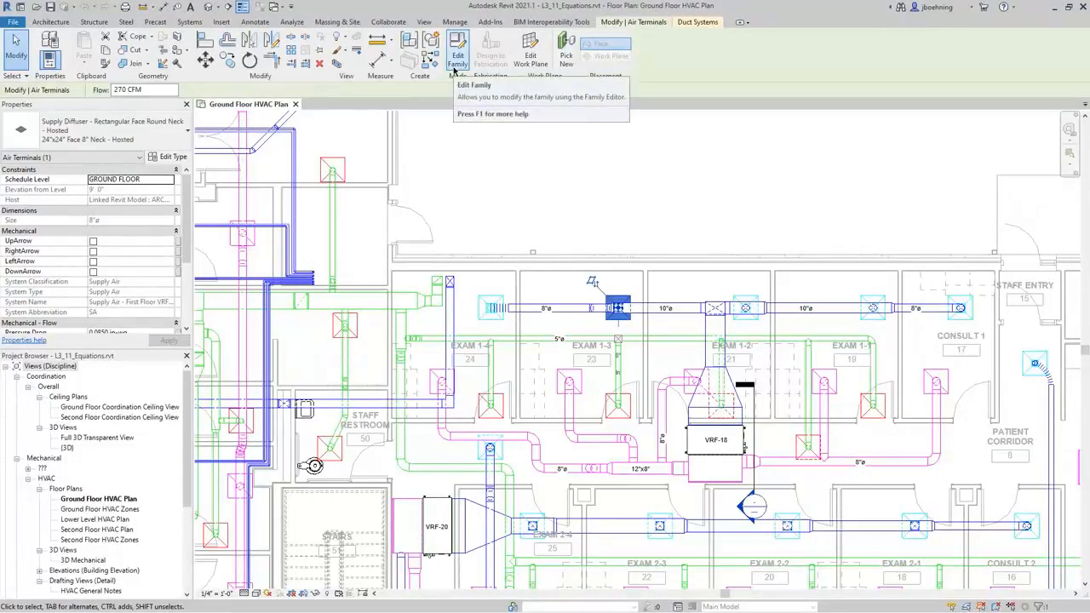
click(455, 69)
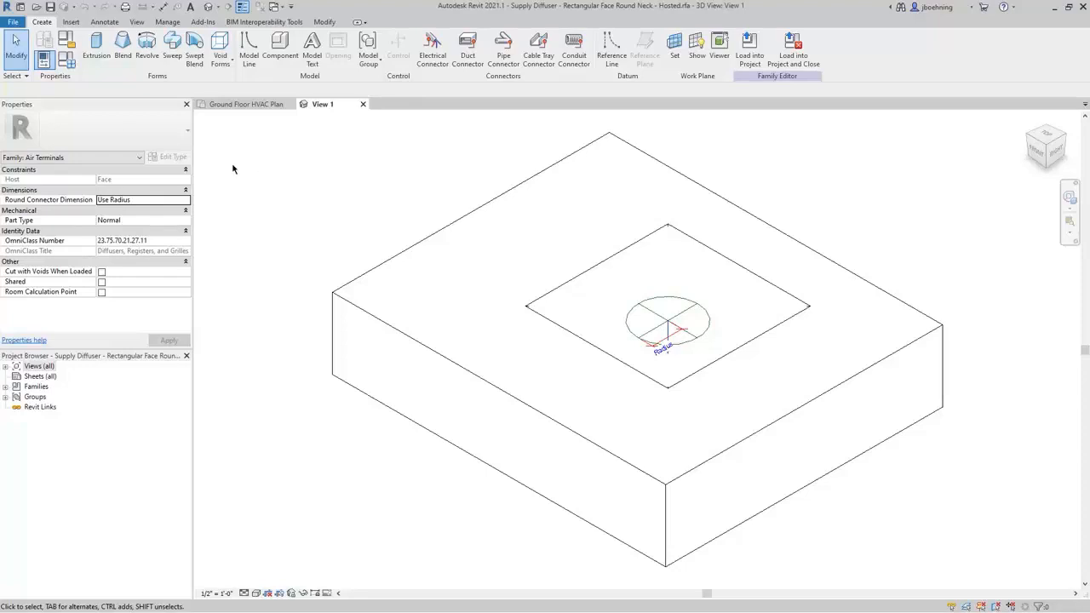
click(67, 68)
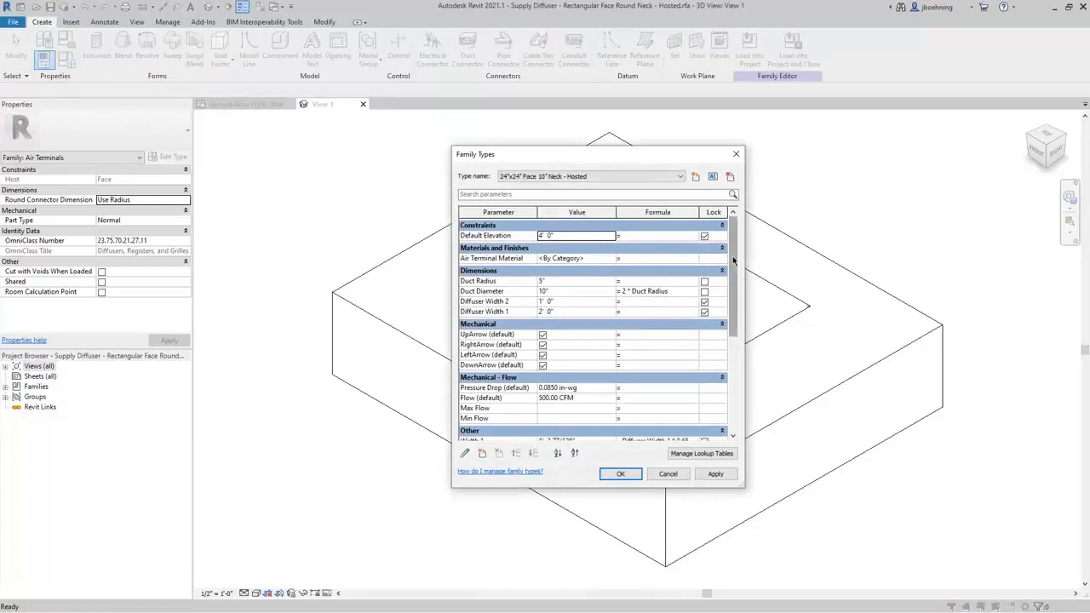
mouse_move(733, 261)
mouse_down()
mouse_move(730, 366)
mouse_move(731, 253)
mouse_up()
mouse_move(730, 253)
mouse_down()
mouse_move(728, 329)
mouse_move(730, 253)
mouse_up()
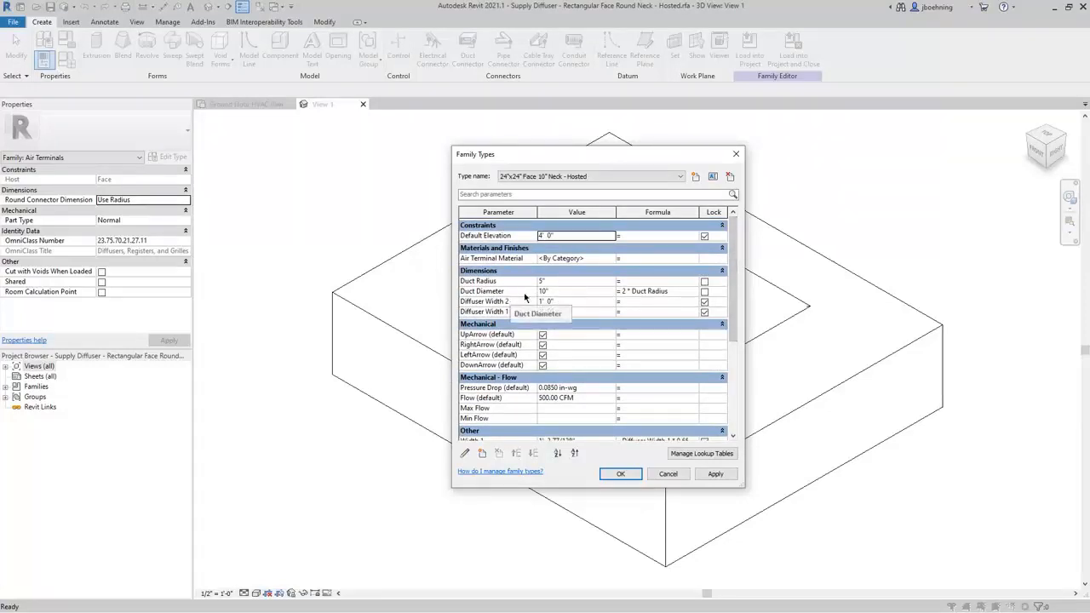
click(679, 293)
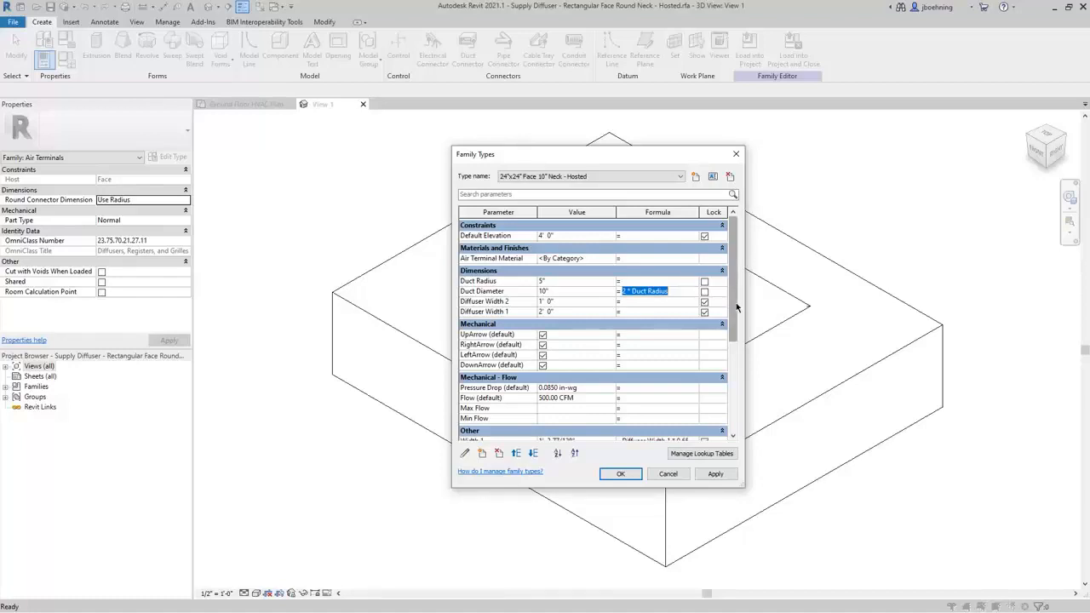
Set the RightArrow formula to not(UpArrow) and test it by switching UpArrow off and back on
scroll(733, 323, down, 1)
scroll(733, 323, down, 1)
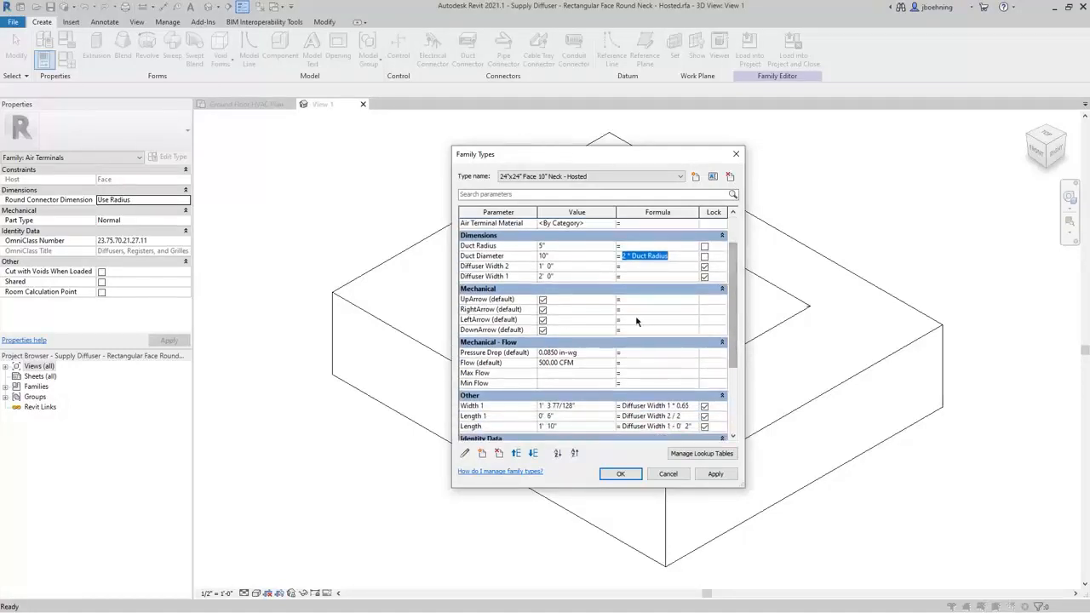
click(574, 303)
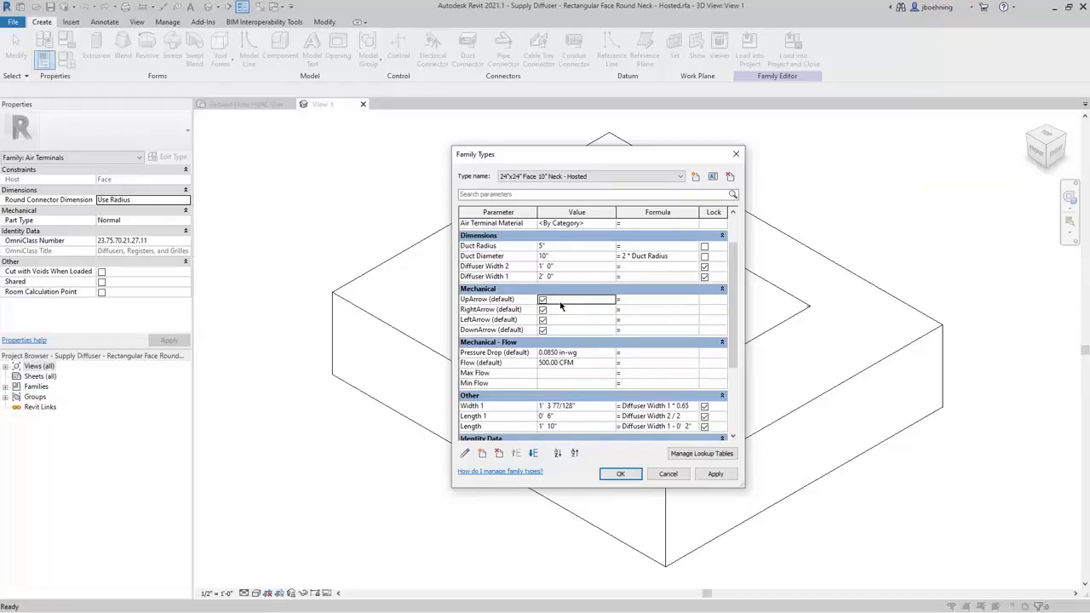
click(631, 311)
text(not(UpArrow))
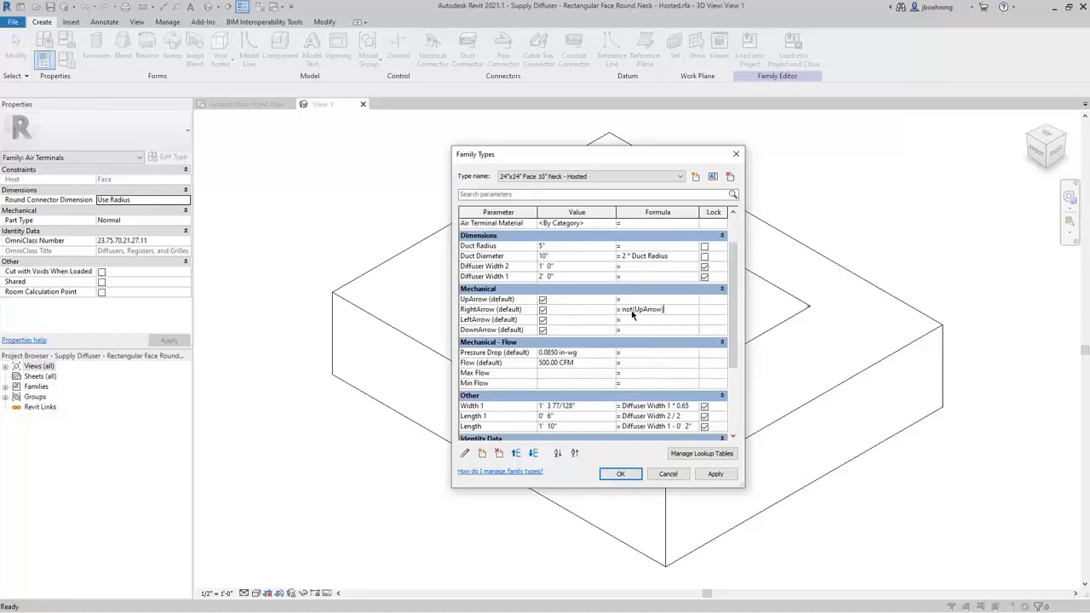
click(634, 320)
click(542, 319)
click(544, 302)
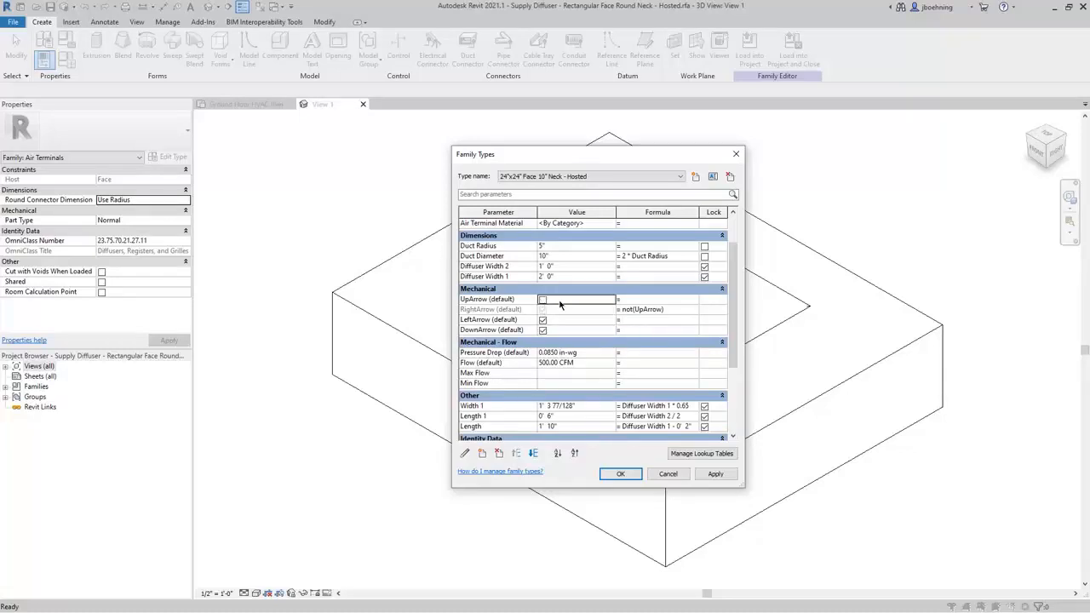
click(543, 300)
Set the LeftArrow formula to RightArrow and test it by toggling UpArrow off and on
click(630, 323)
text(RightArrow)
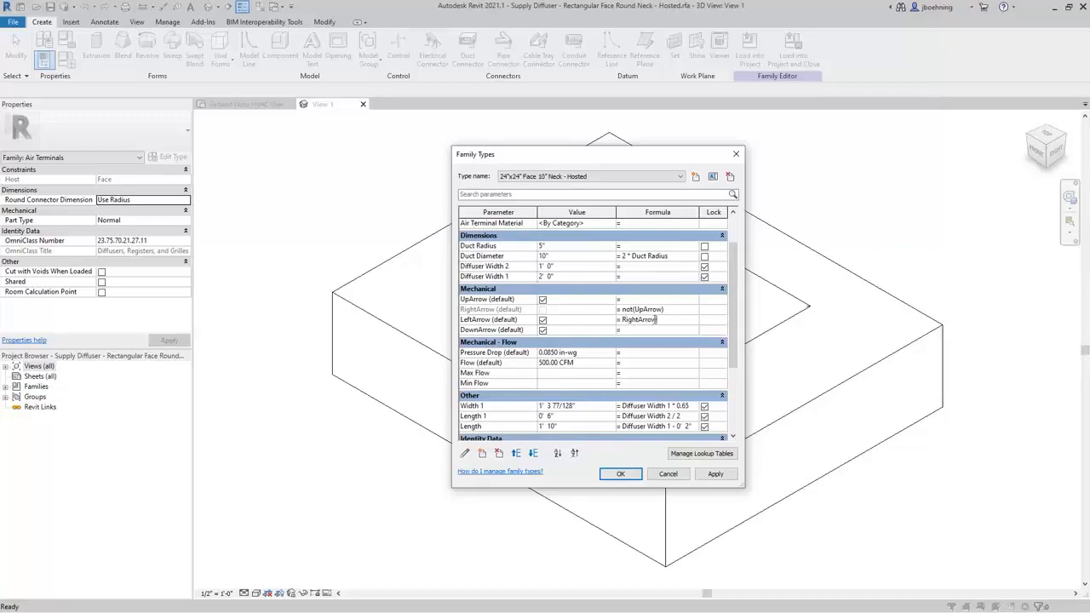
click(666, 332)
click(542, 300)
click(542, 300)
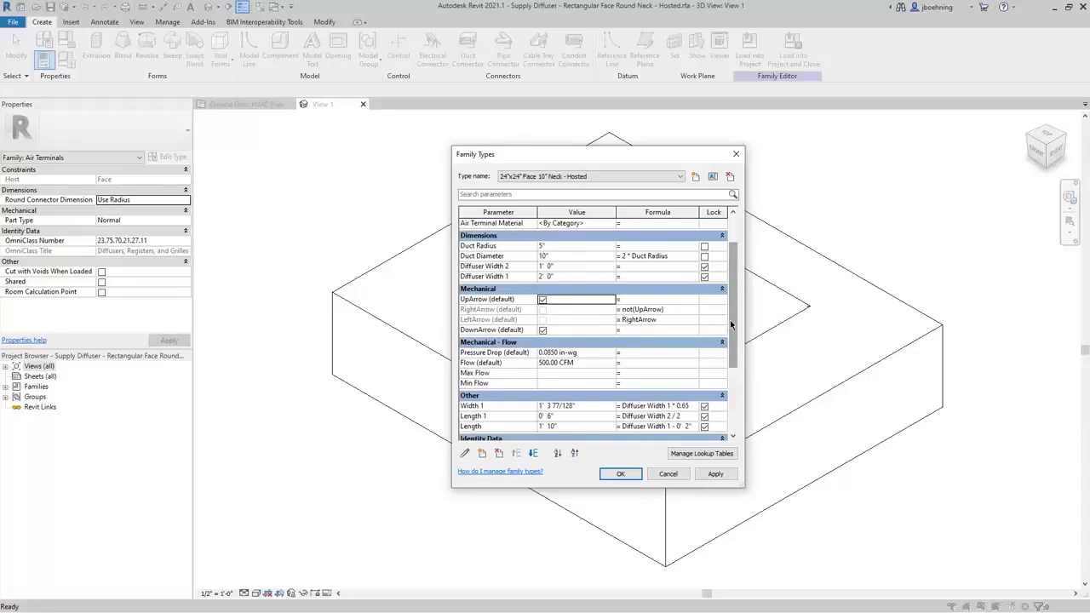
Give the Max Flow parameter the conditional formula if(Flow > 500, 600, 550)
drag(731, 324, 733, 355)
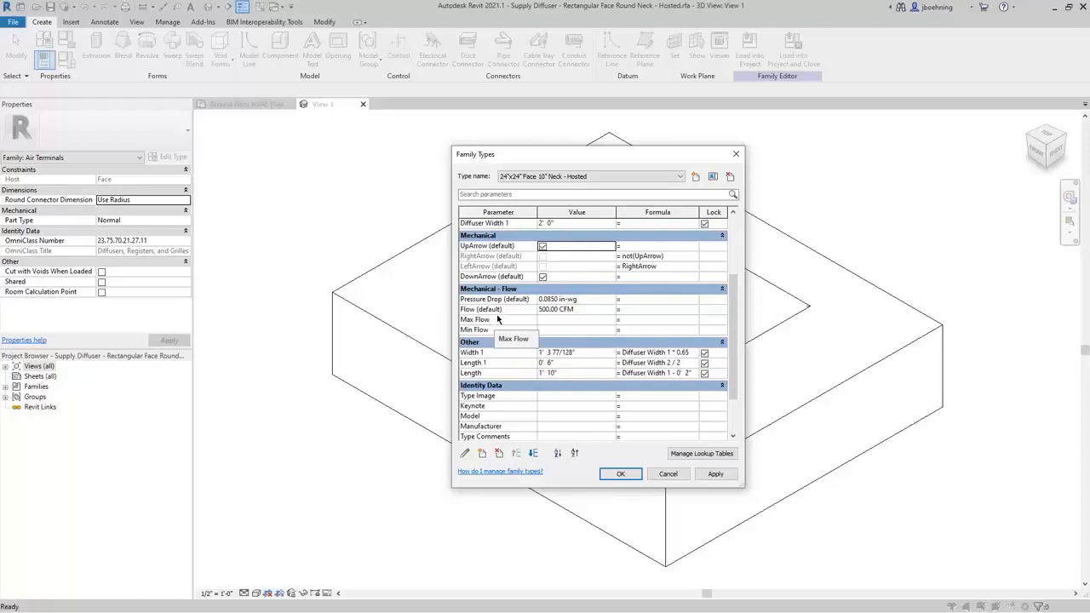
click(632, 321)
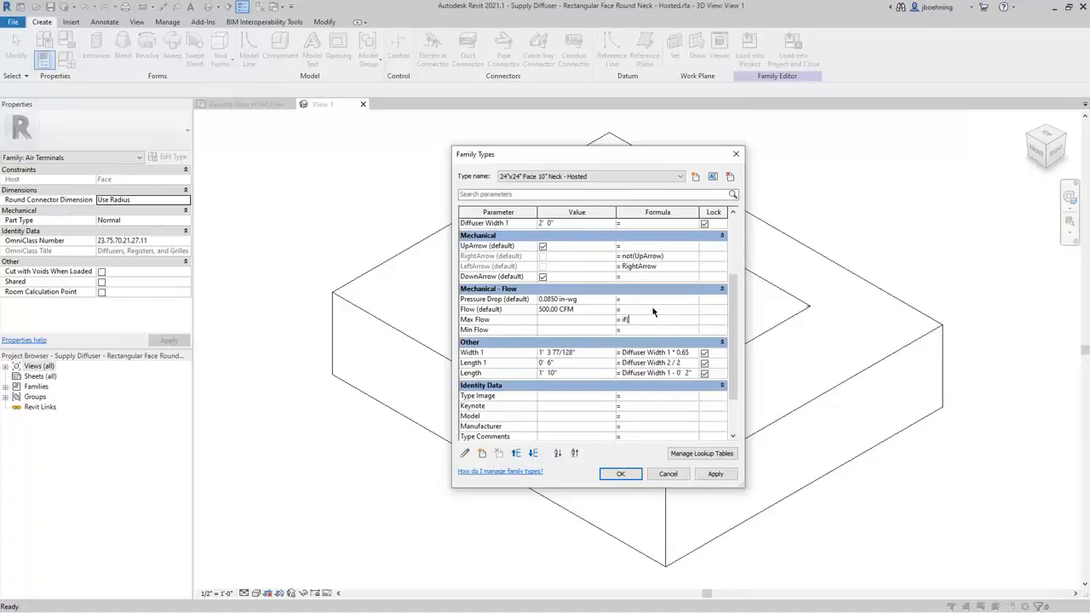
text(Flow > 500)
text(600)
text(, 550)
drag(627, 319, 663, 320)
drag(664, 319, 692, 320)
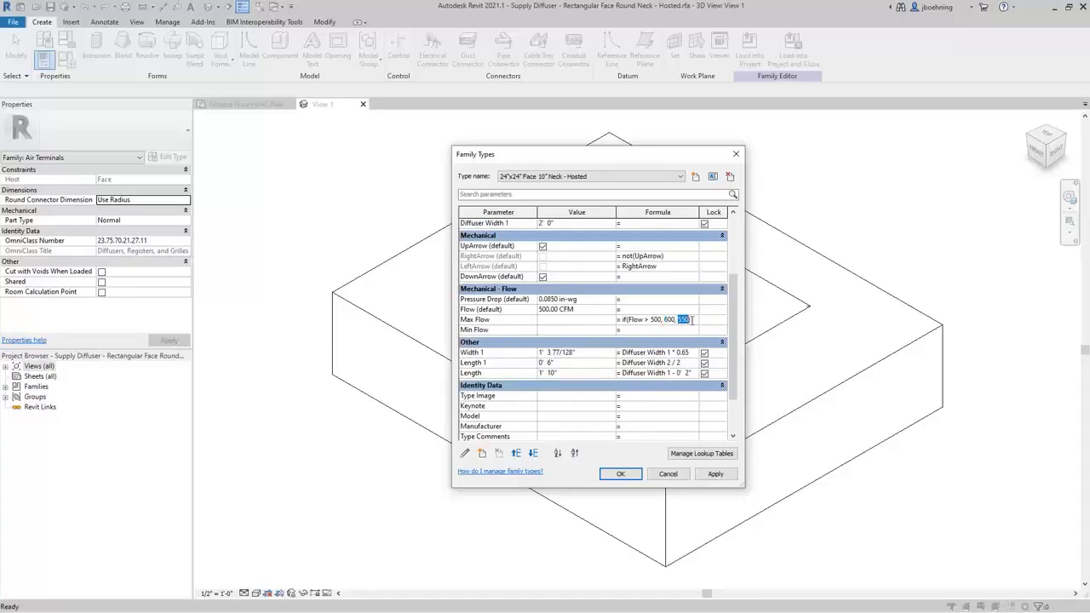
click(636, 330)
Set the default Flow to 501 CFM to test the condition and review the Max Flow formula
click(578, 310)
click(577, 309)
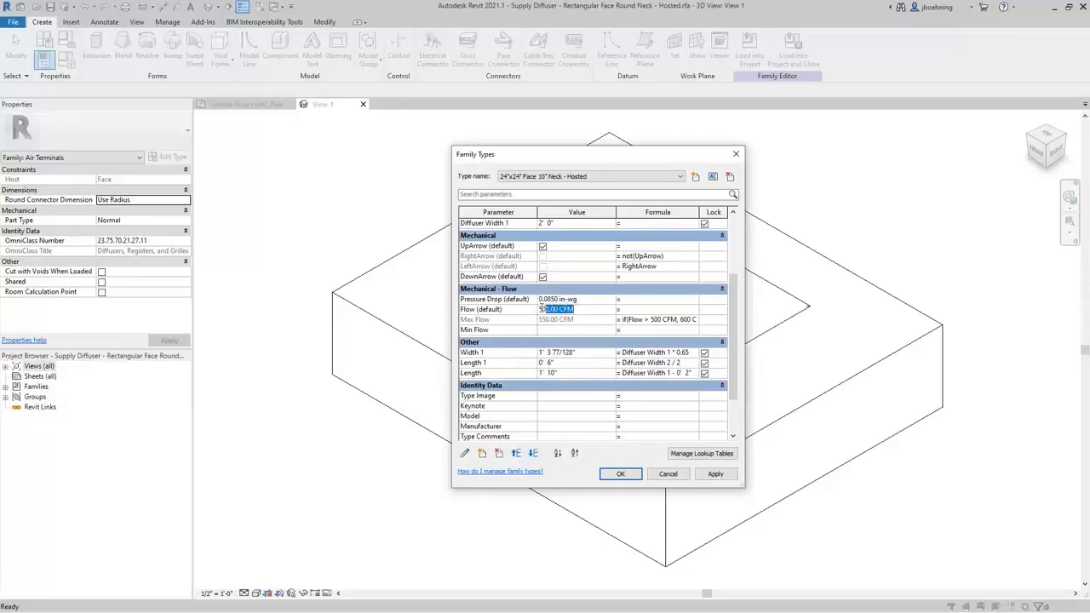
text(501)
key(Tab)
click(664, 324)
drag(662, 319, 683, 319)
Try to use Pressure Drop directly as the formula for Min Flow and dismiss the resulting message
click(682, 330)
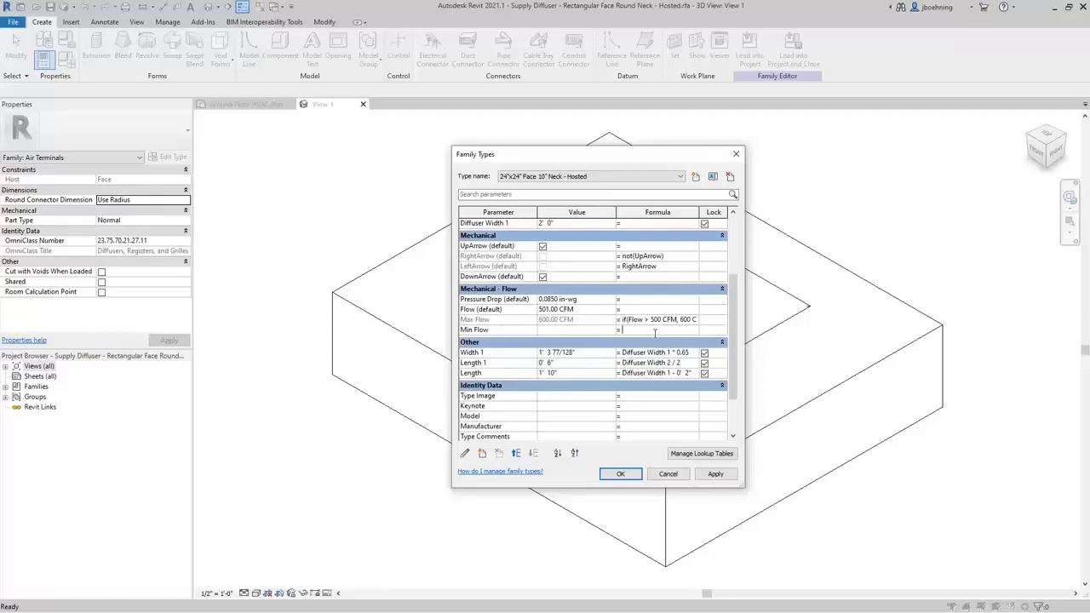
text(Pressure Drop)
key(Return)
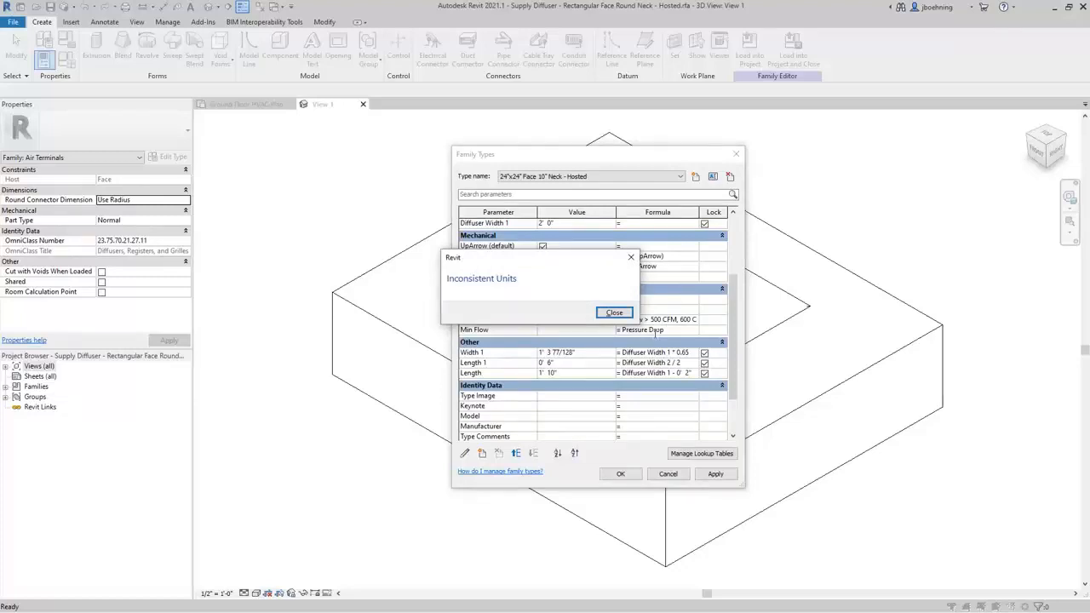
click(614, 312)
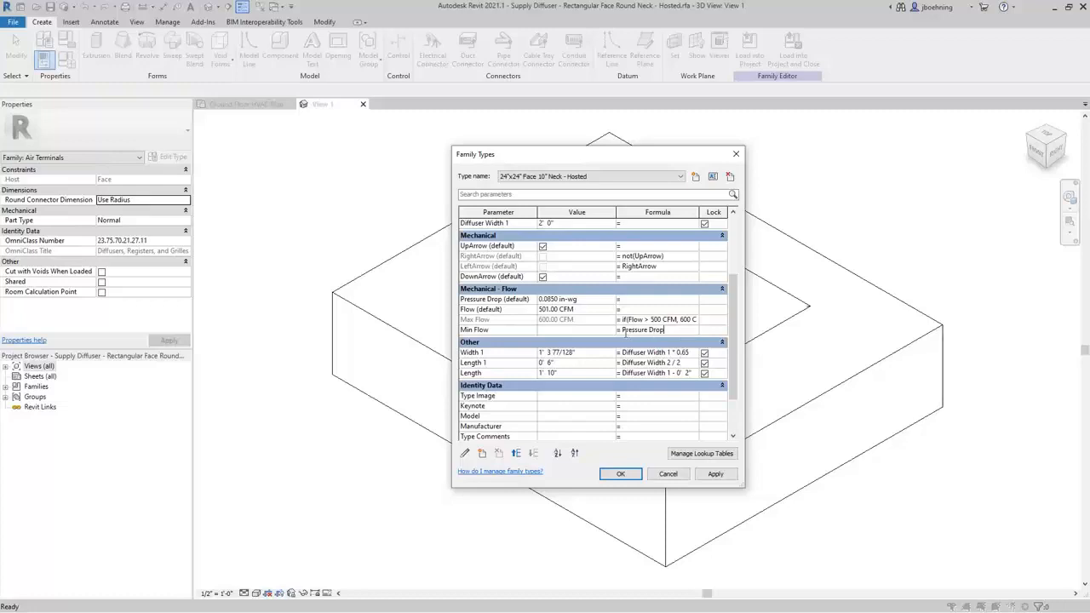
Rewrite the Min Flow formula as if(Pressure Drop < 1, 300, 200) and review the units throughout the applied formula
click(621, 331)
text(if)
text(()
click(673, 330)
text(< 1, 300, 200))
click(679, 312)
drag(662, 332, 704, 332)
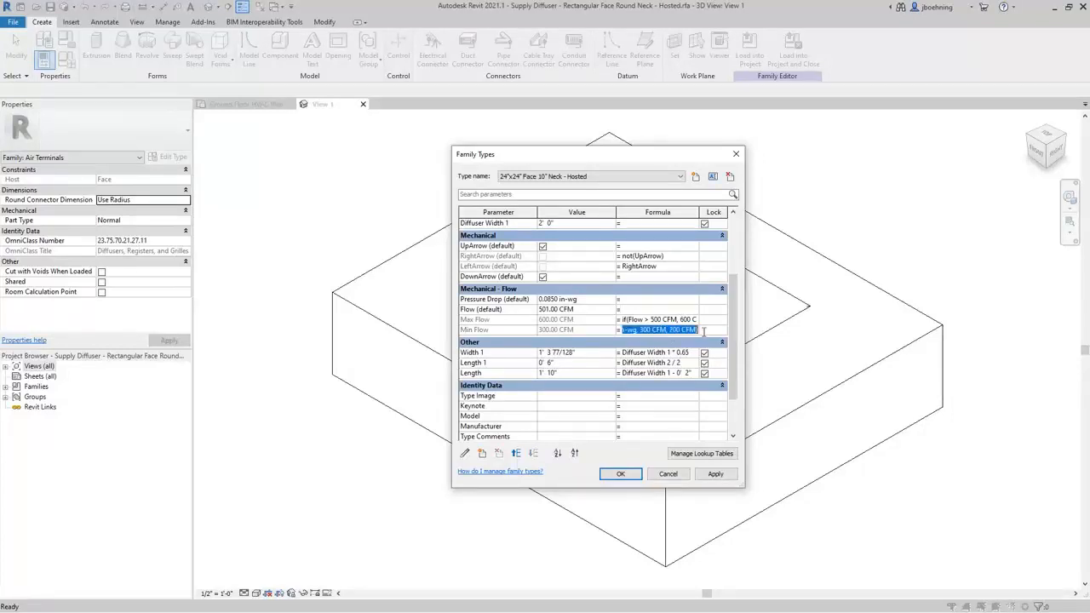
click(648, 331)
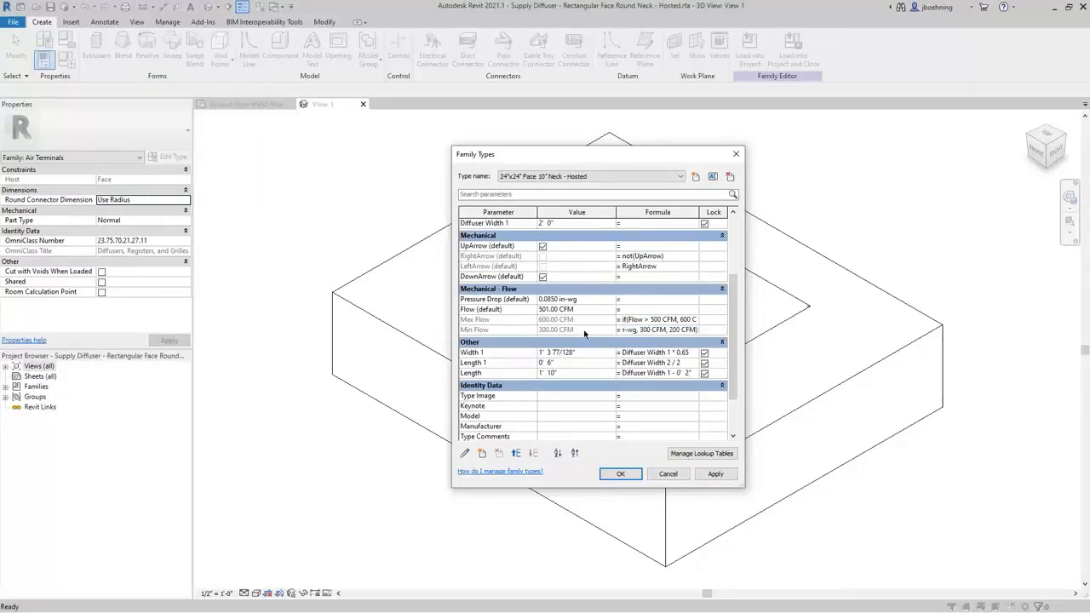
drag(680, 331, 617, 332)
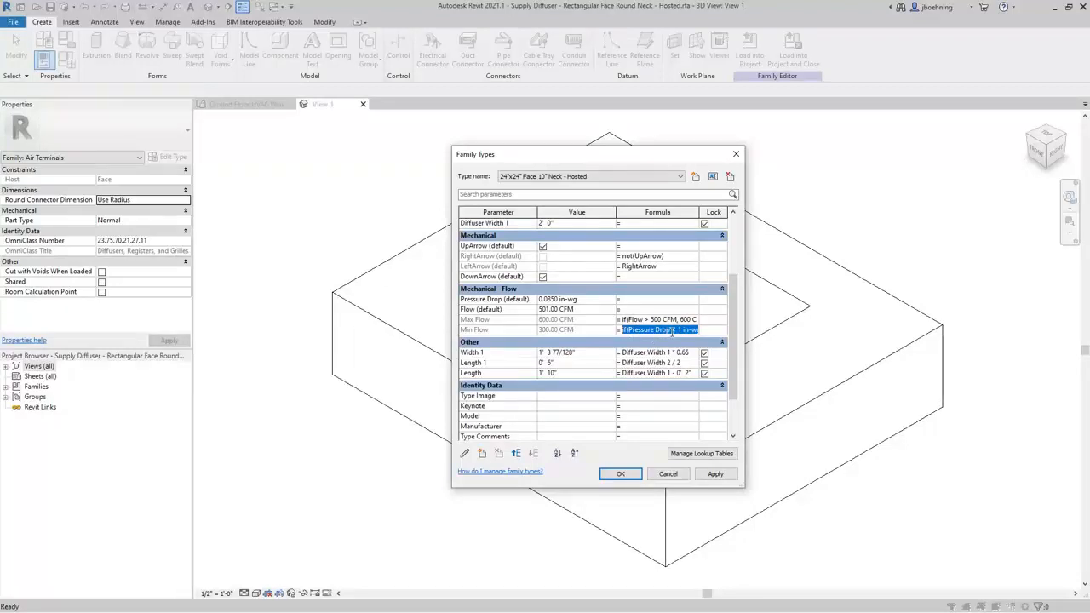
click(656, 311)
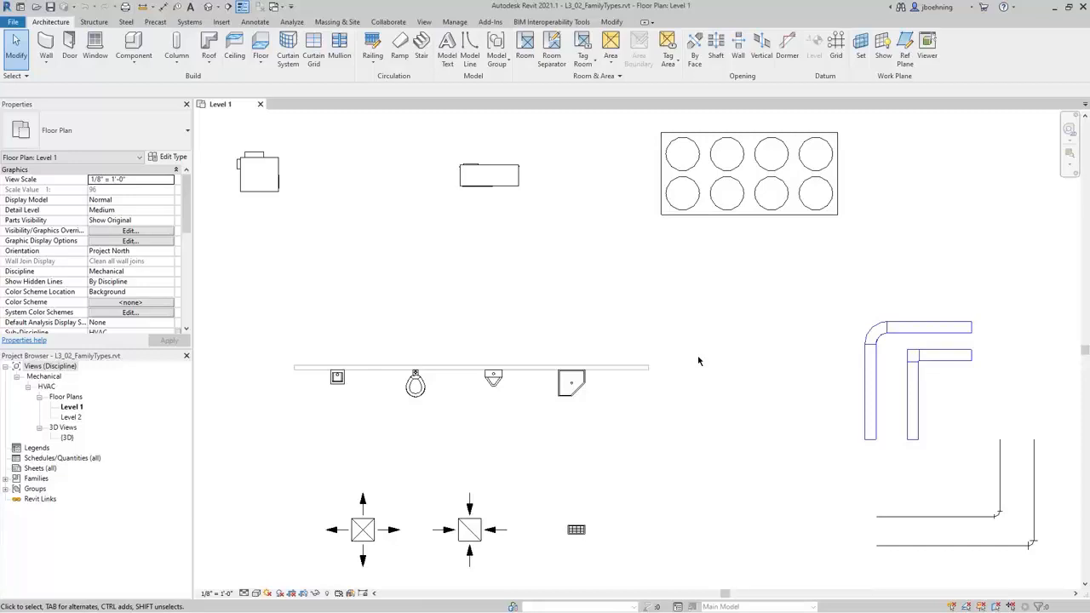
Compare the editing options and properties of the mop sink, the outer rectangular duct and the two vertical pipes on Level 1
click(581, 388)
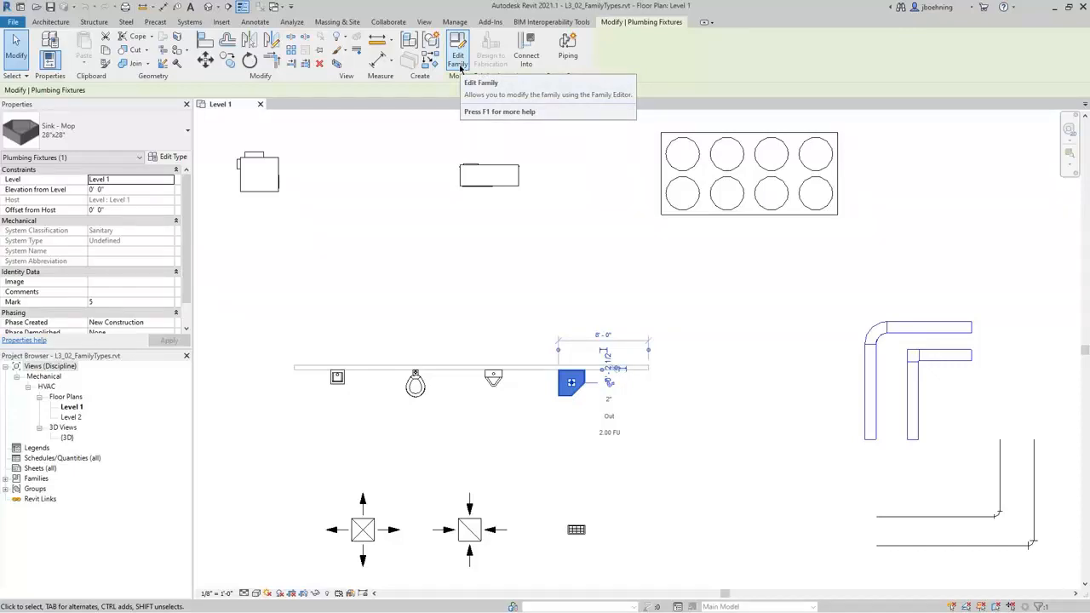
click(925, 326)
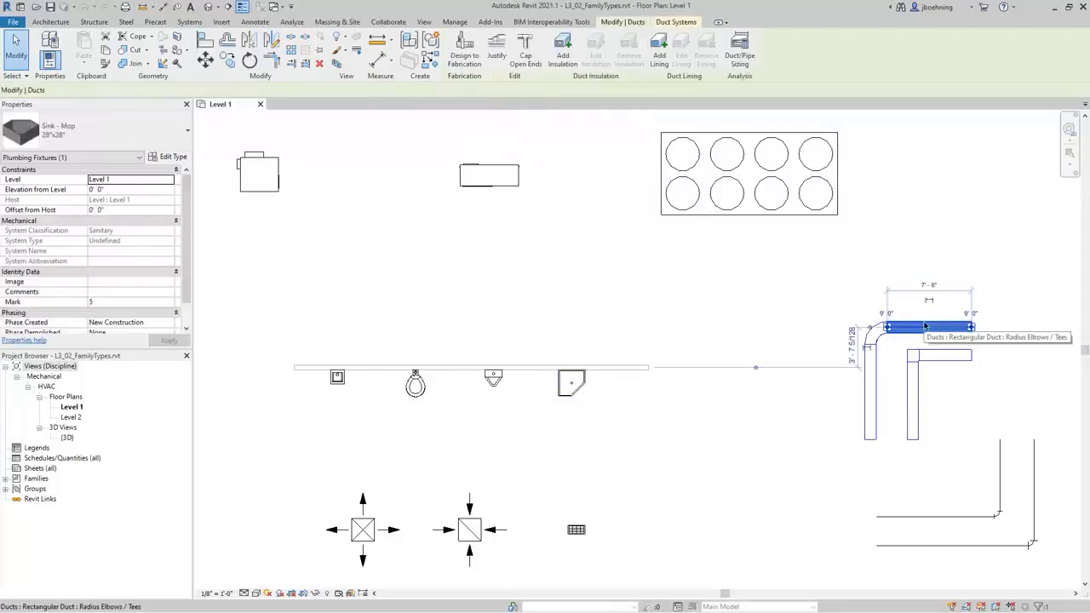
click(762, 282)
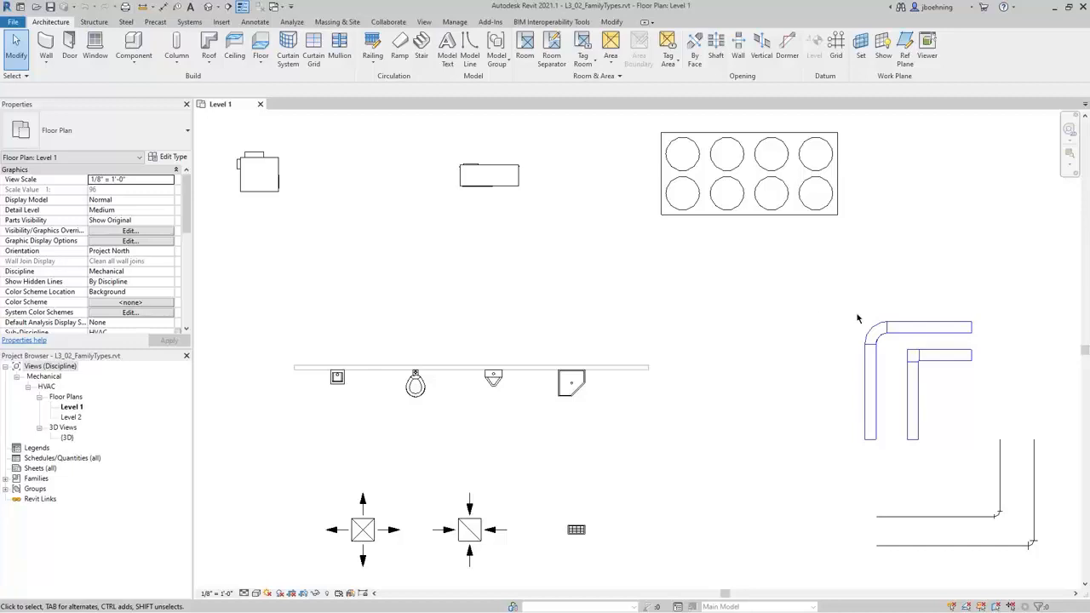
click(919, 331)
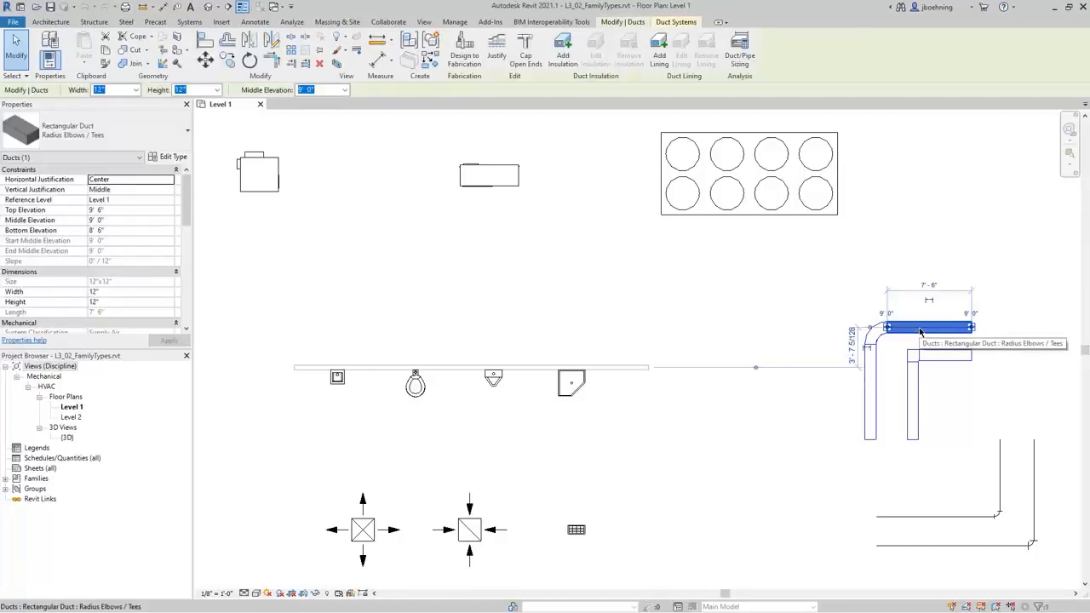
click(999, 458)
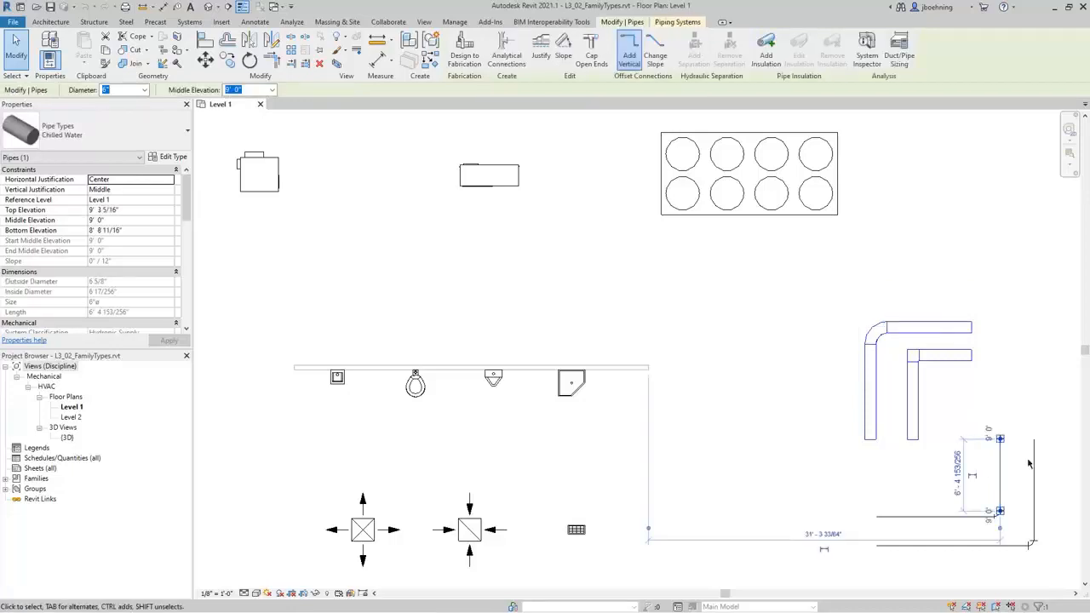
click(1033, 471)
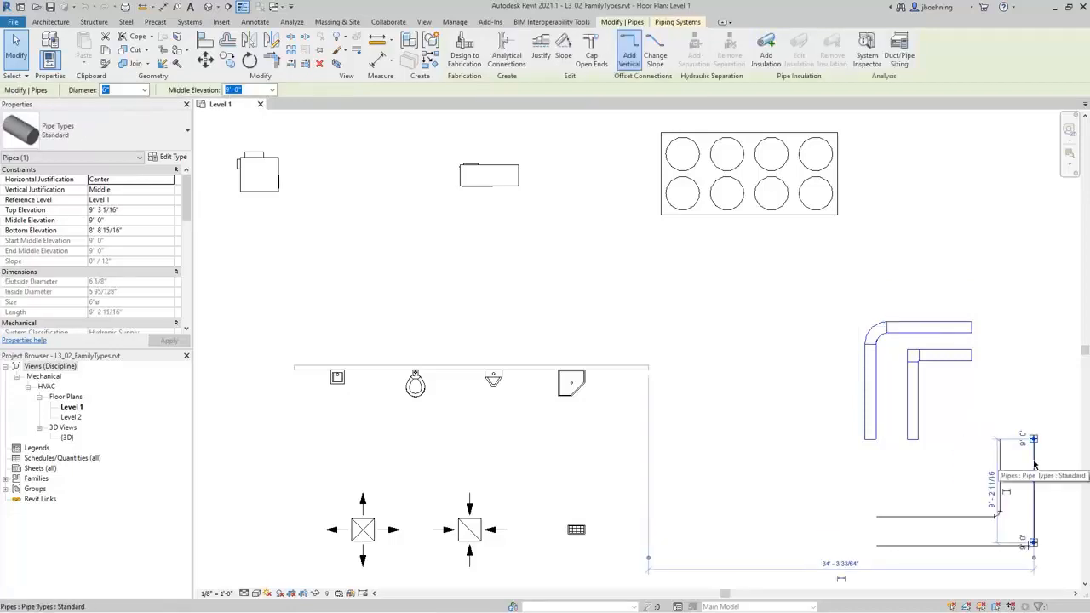
Examine the type properties of the Radius Elbows / Tees rectangular duct without changing them, and clear the selection
click(953, 334)
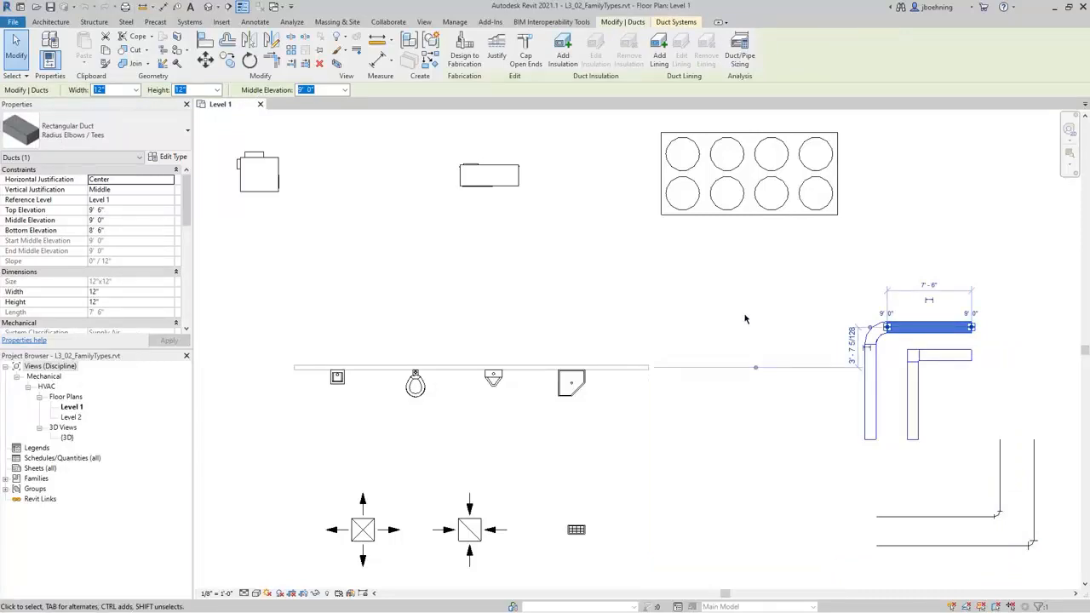
click(184, 160)
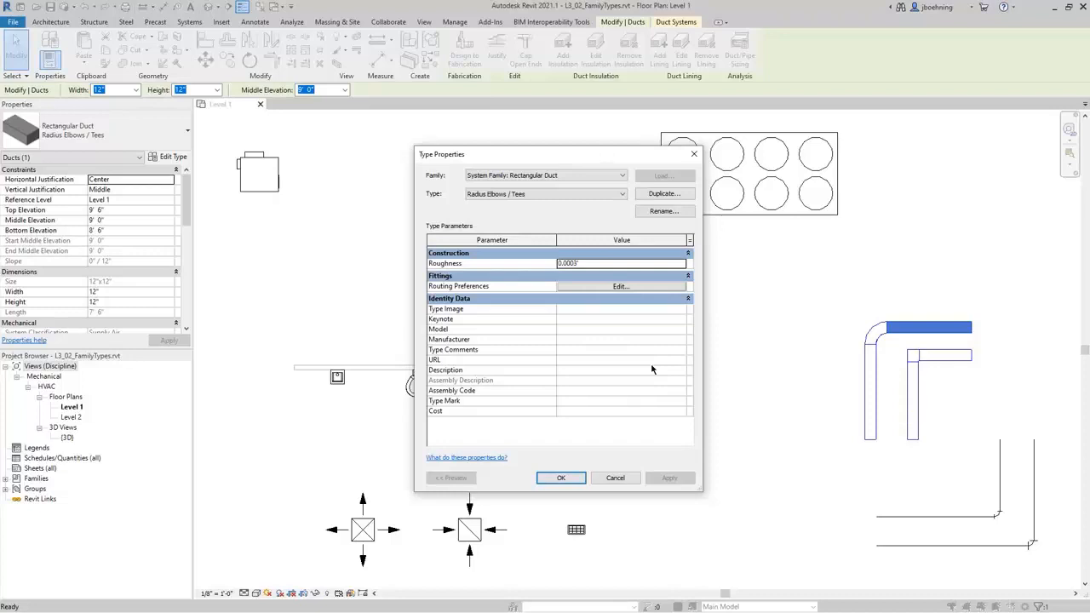
click(626, 480)
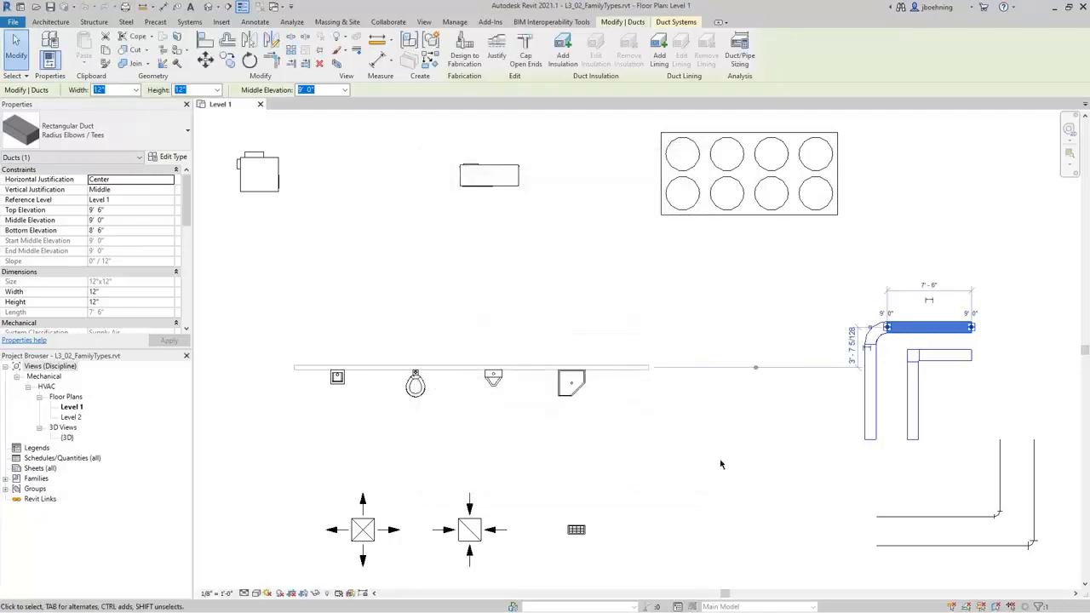
key(Escape)
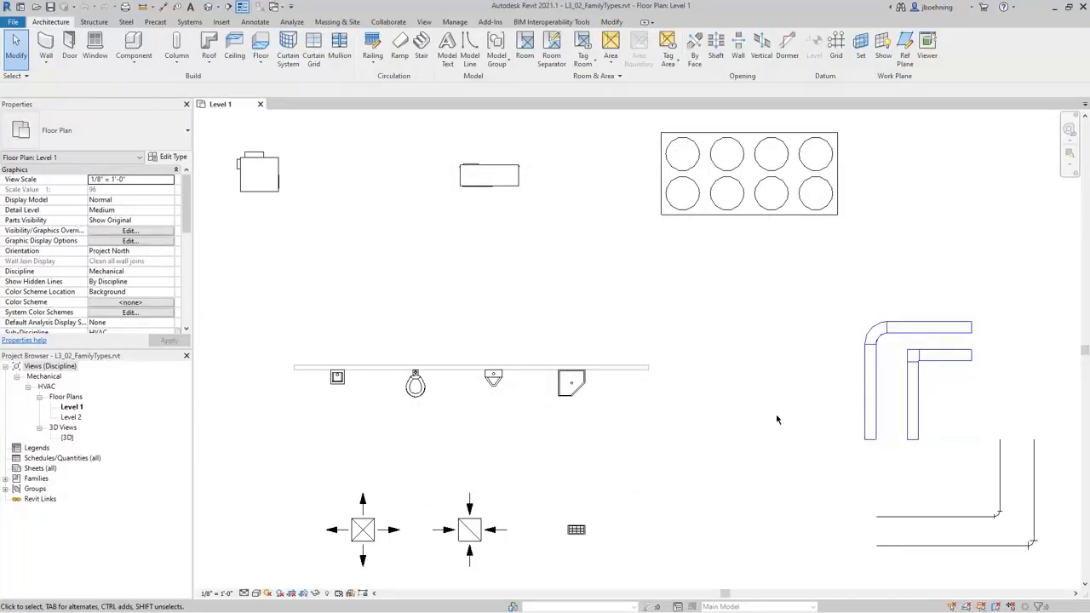
Inspect the radius duct elbow and the three air terminals, view the supply diffuser's family in the family editor, and return to Level 1
click(869, 336)
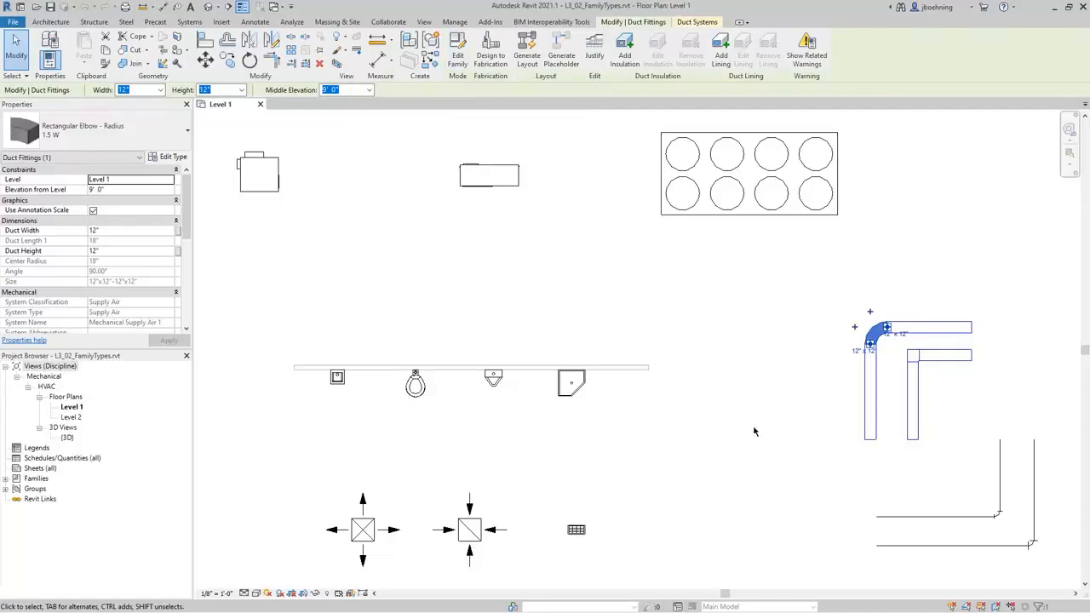
click(696, 478)
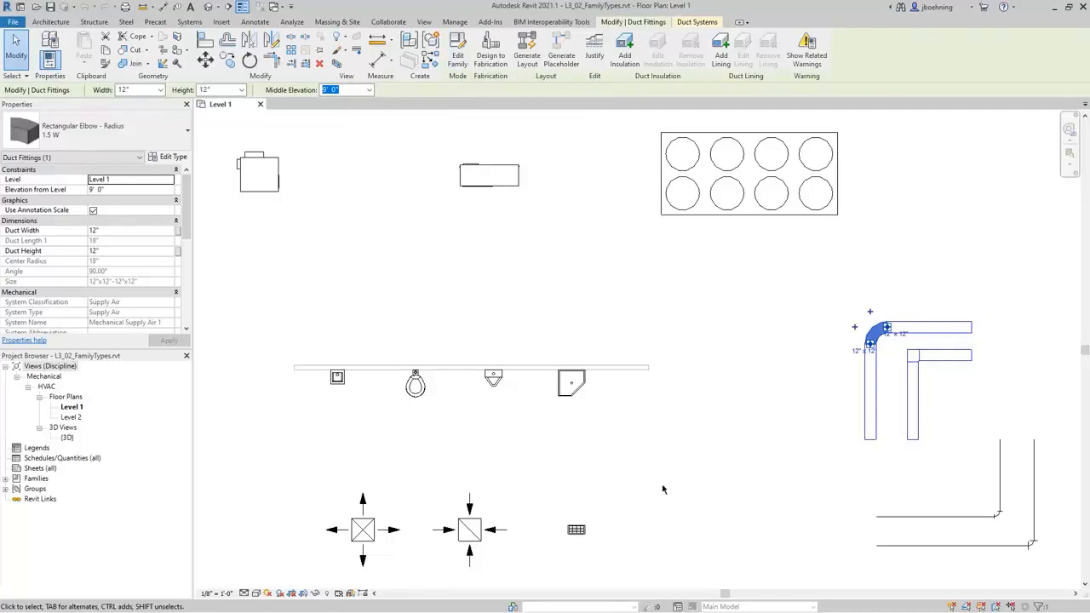
click(576, 530)
click(481, 523)
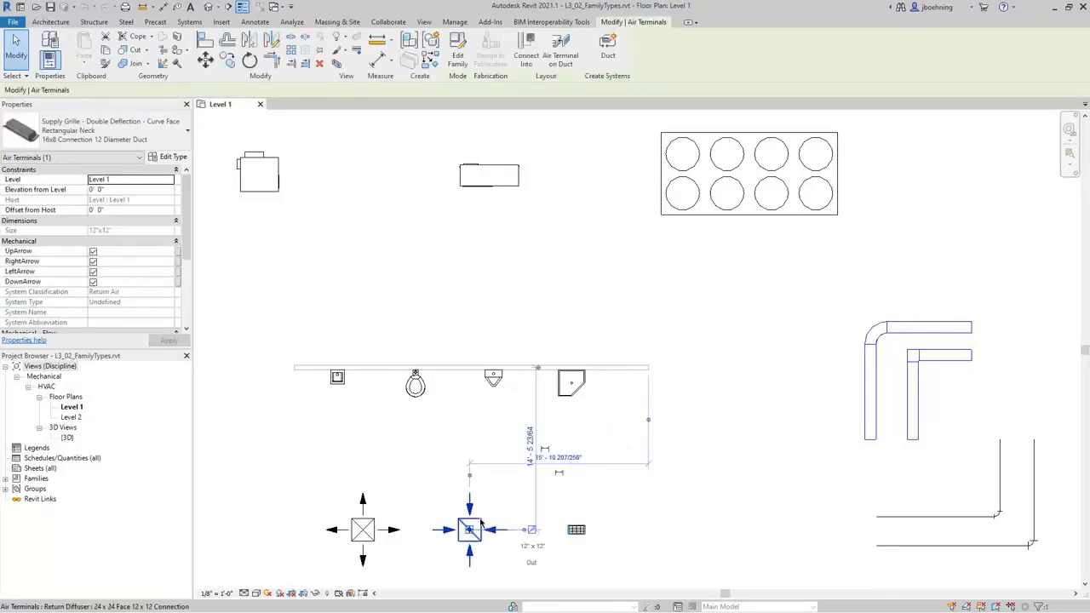
click(366, 530)
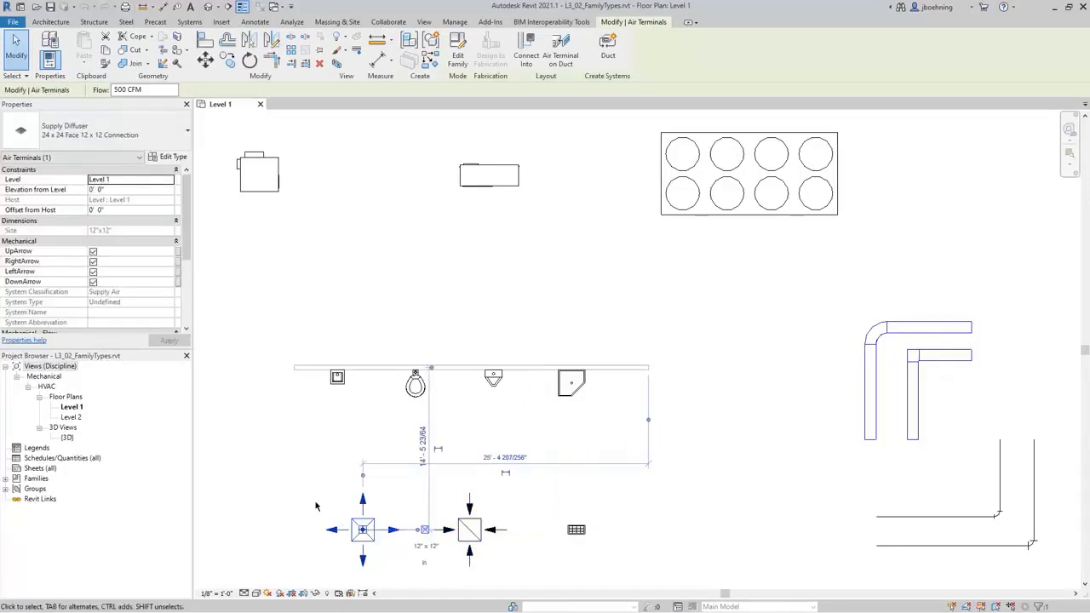
click(450, 68)
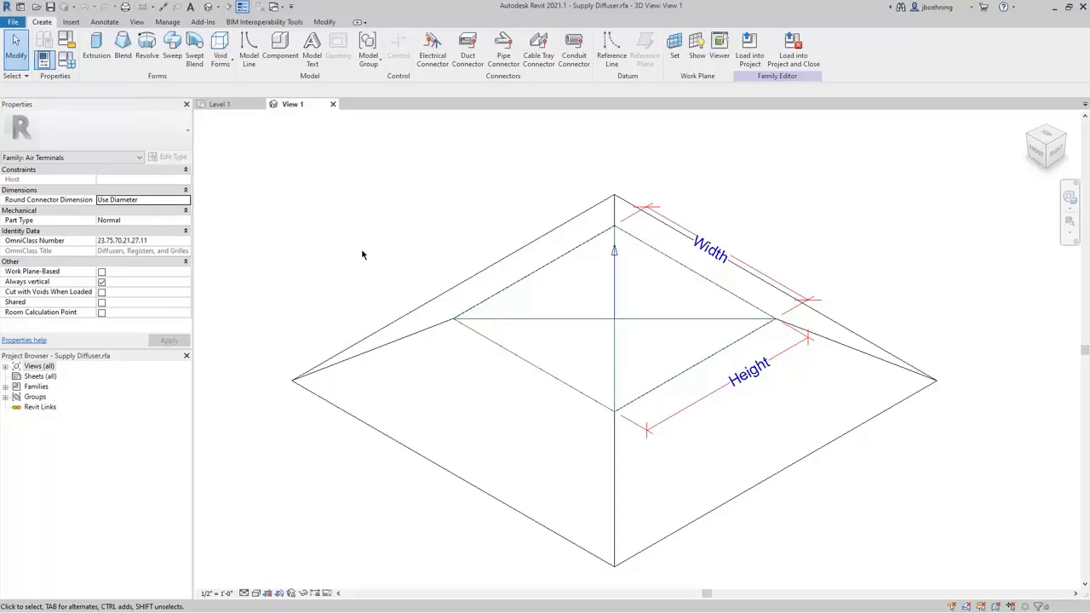
click(219, 104)
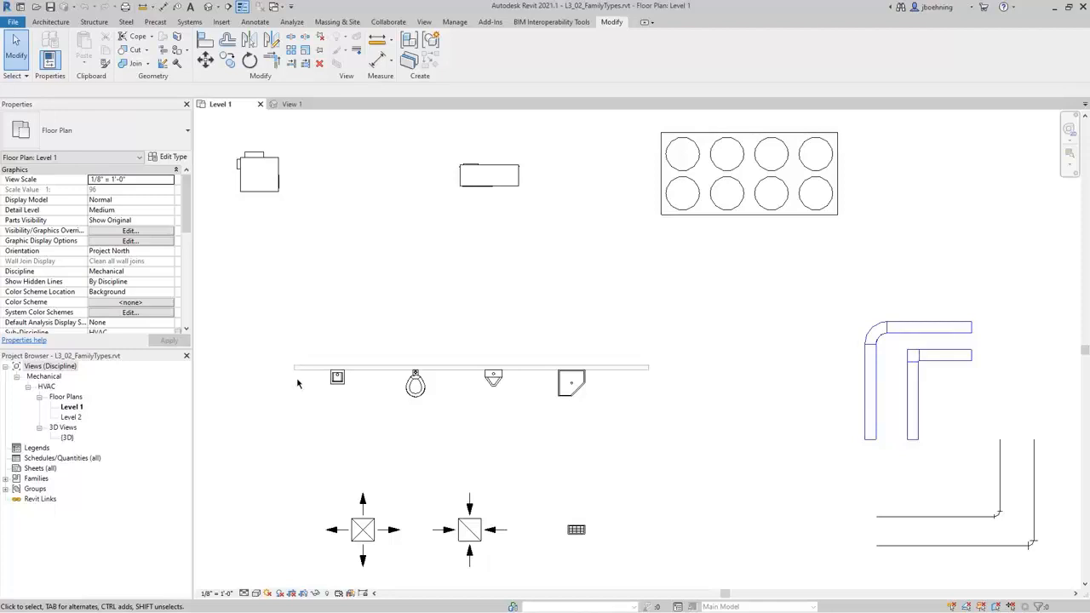
Examine the air terminal types available for the supply diffuser on Level 1
click(364, 527)
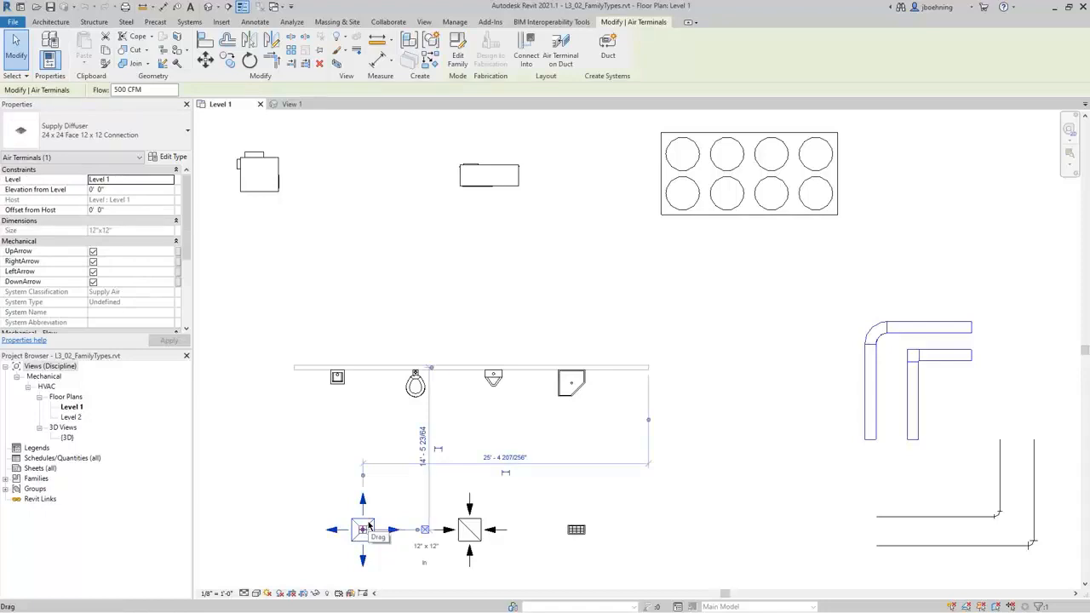
click(184, 139)
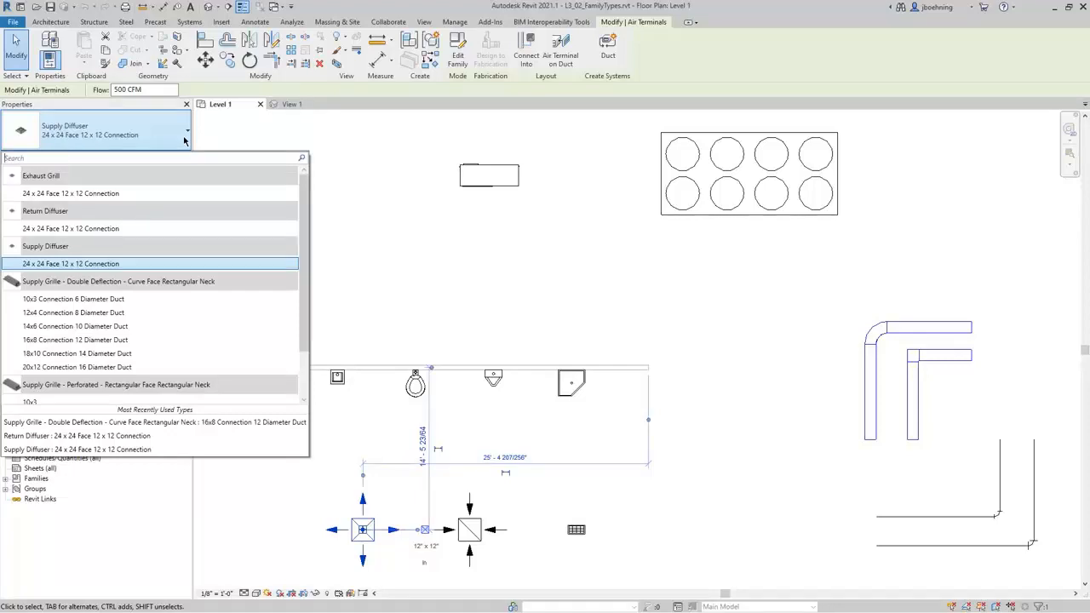
click(183, 140)
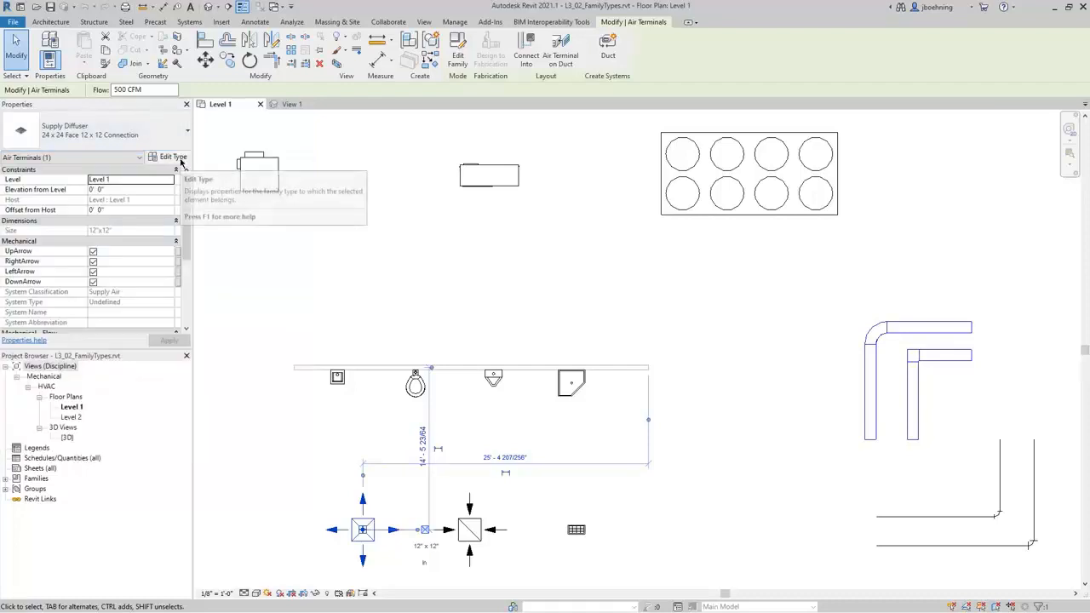
Duplicate the supply diffuser's type under the name 24 x 24 Face 10 x 10 Connection
click(175, 157)
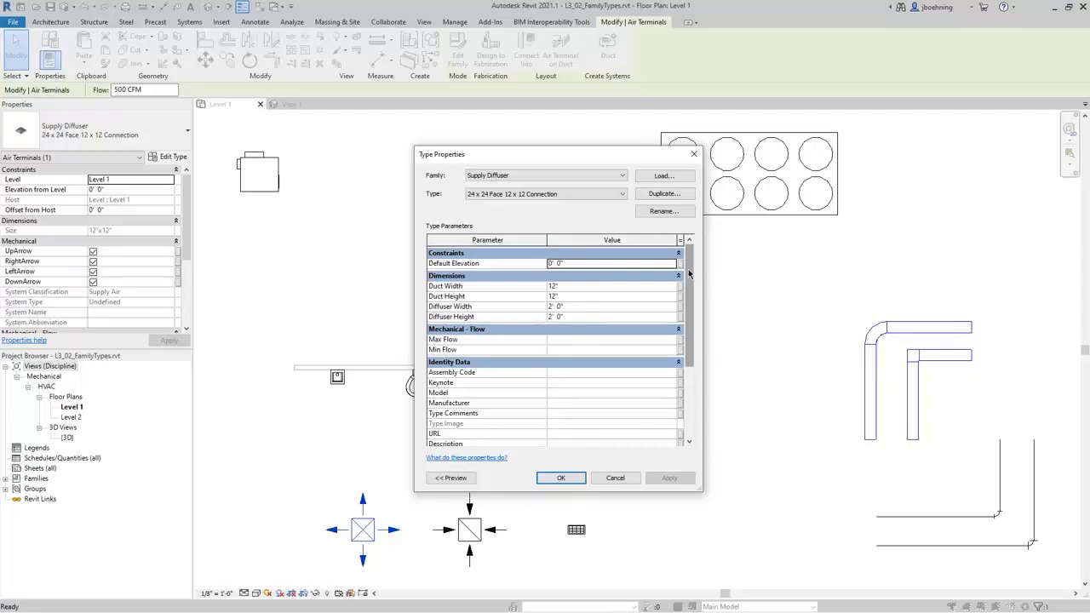
click(679, 197)
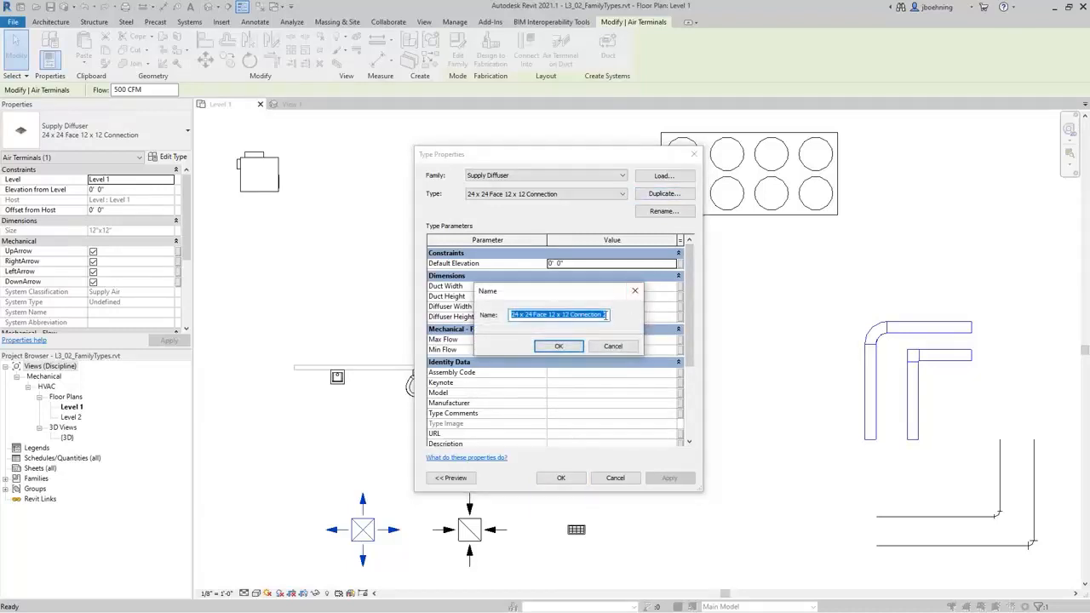
click(606, 314)
key(BackSpace)
key(BackSpace)
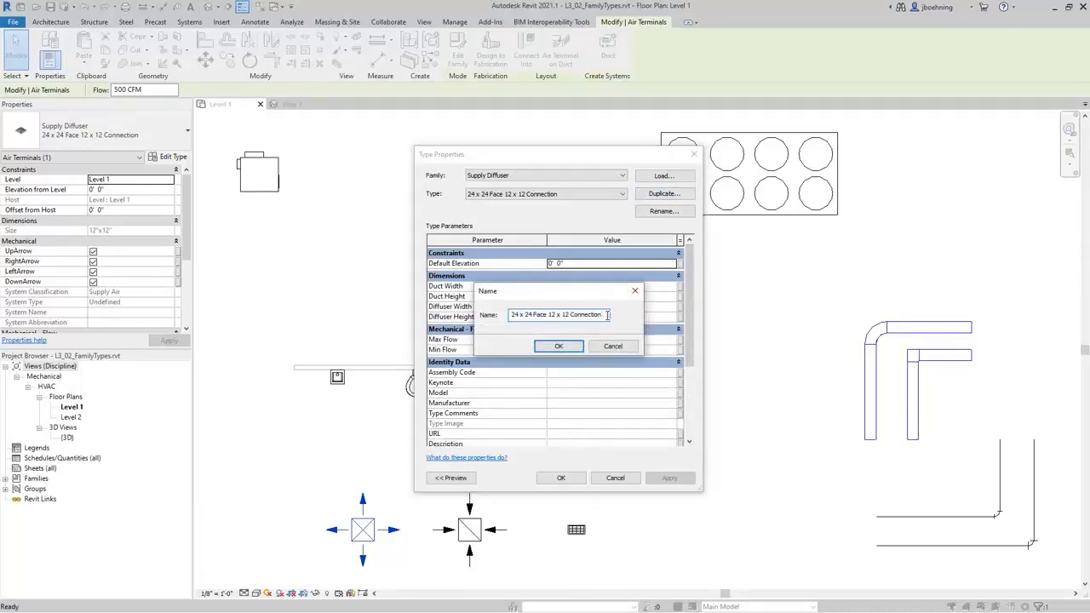
click(570, 314)
key(BackSpace)
key(BackSpace)
text(0)
click(554, 314)
key(BackSpace)
text(0)
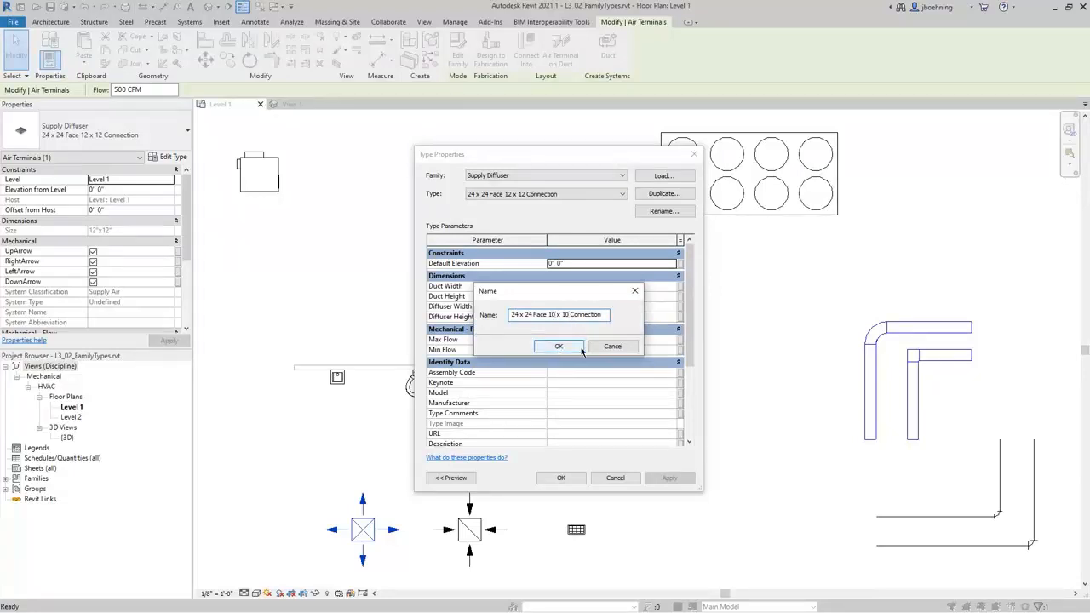
click(562, 346)
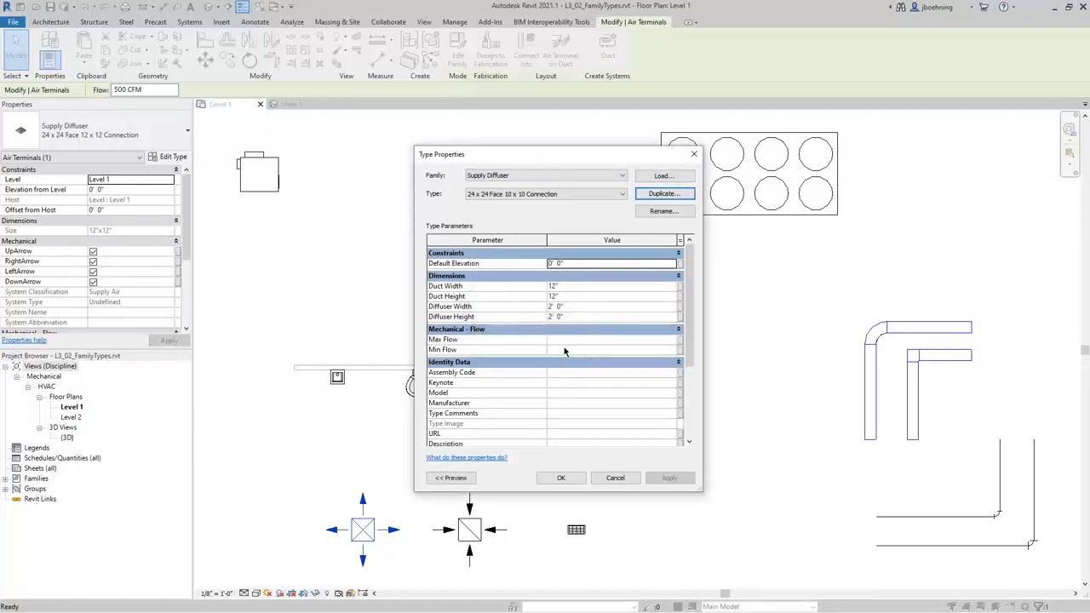
Set the duplicated type's Duct Width and Duct Height to 10" and accept the type properties
click(569, 288)
text(10)
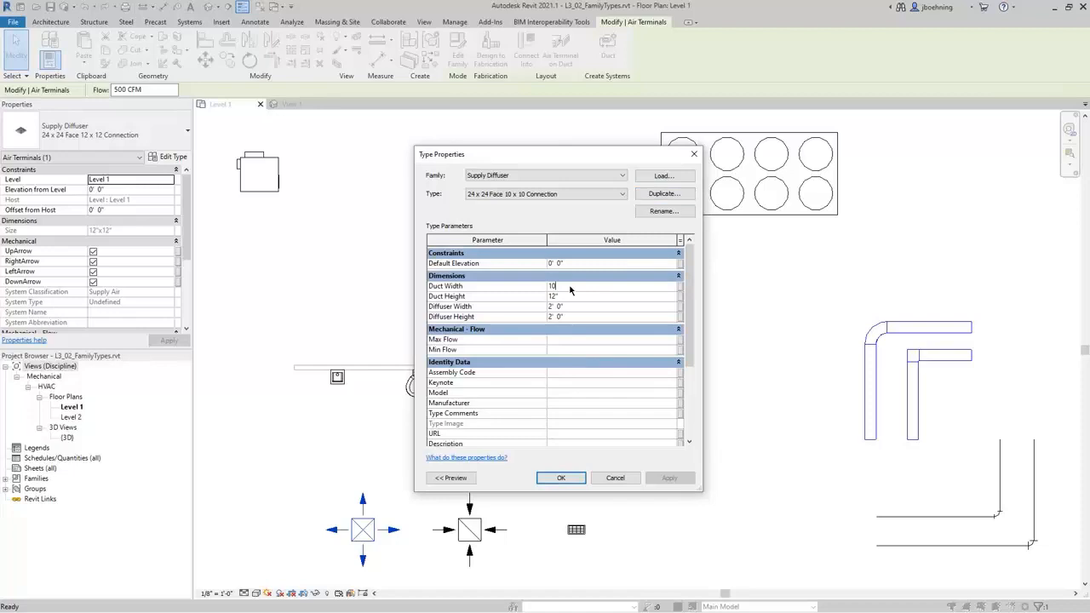
click(574, 298)
text(10)
click(582, 289)
click(575, 478)
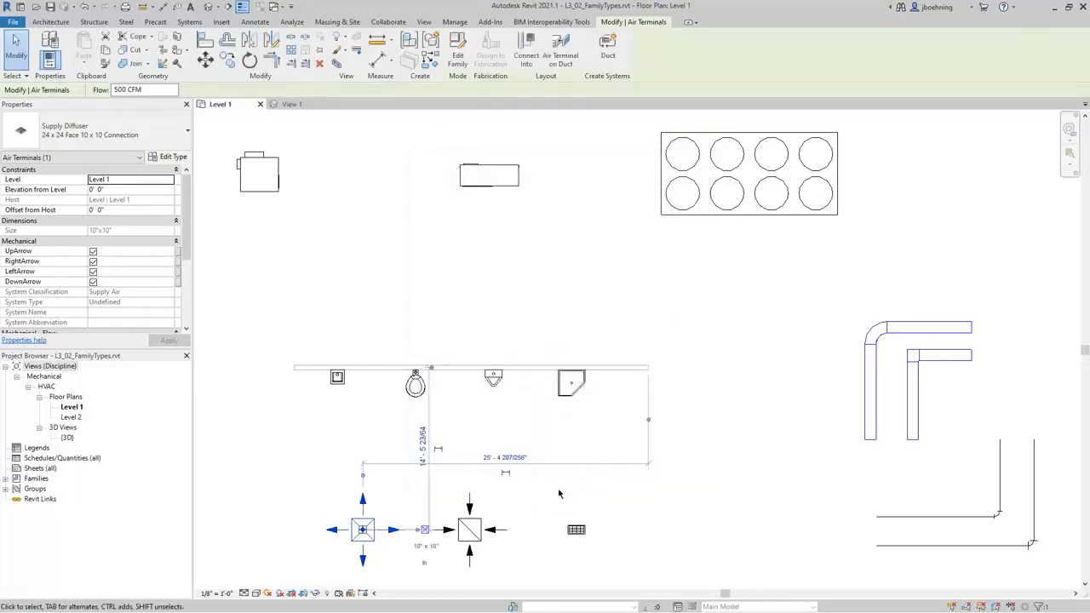
Switch the supply diffuser to the 24 x 24 Face 12 x 12 Connection type and back to 24 x 24 Face 10 x 10 Connection
click(133, 141)
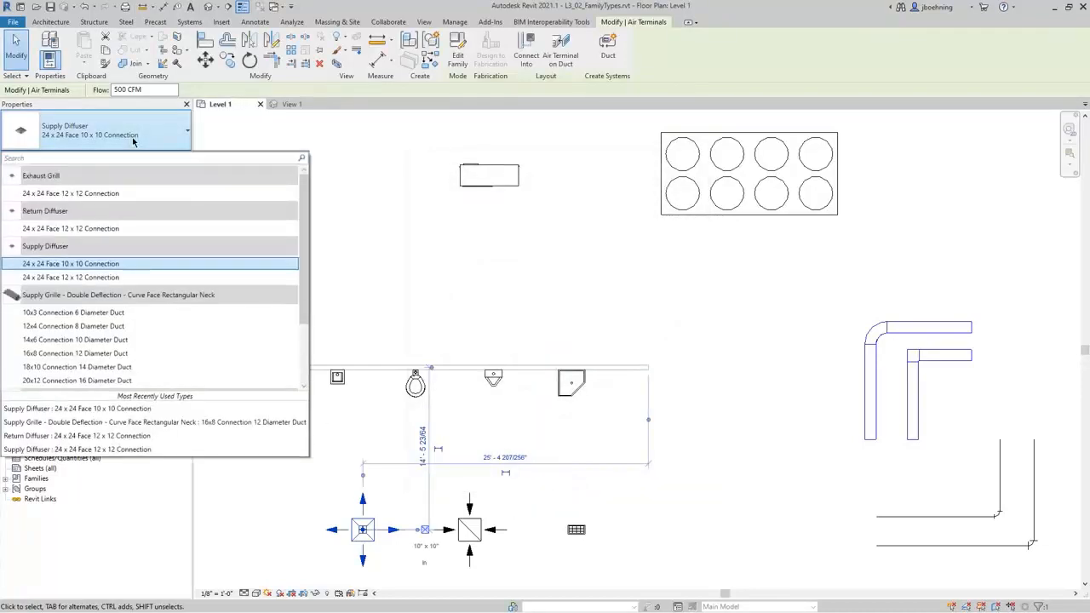
click(126, 277)
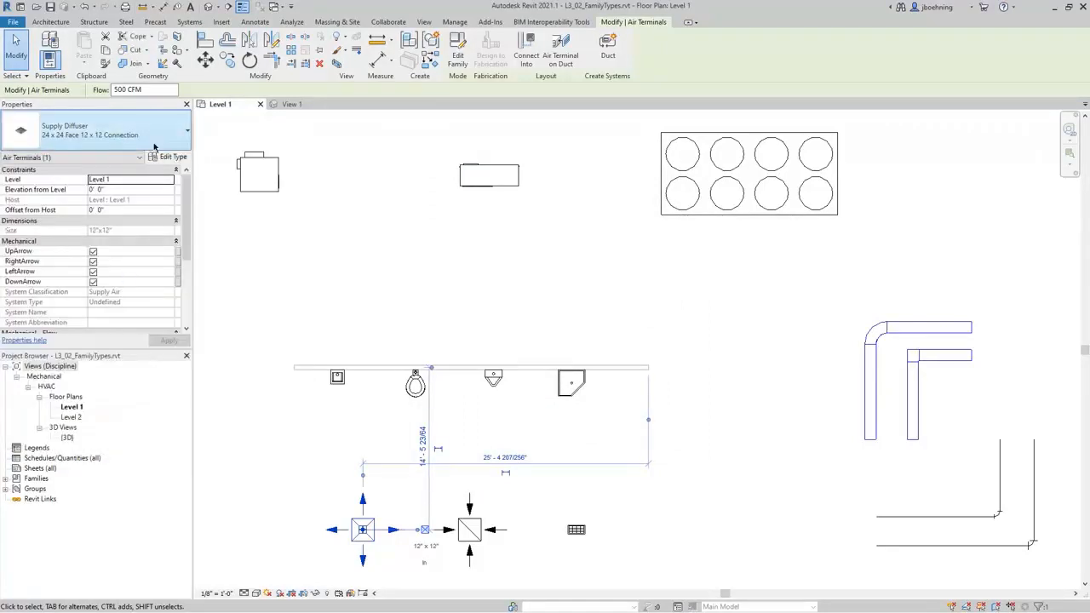
click(154, 147)
click(126, 268)
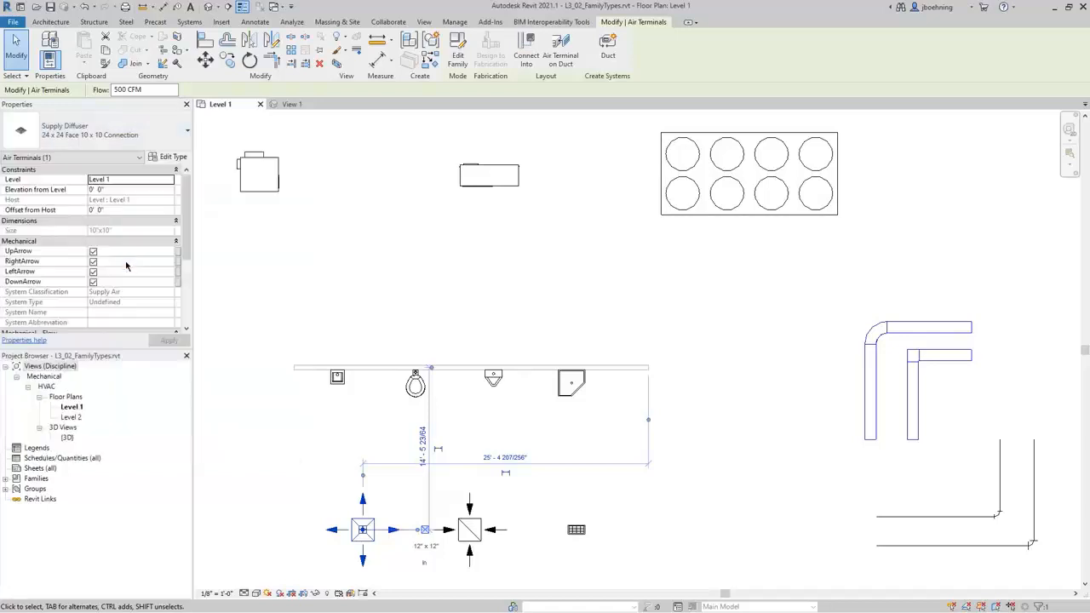
Review the supply diffuser's types in its type properties, keep the 10 x 10 connection type, and clear the selection
click(168, 157)
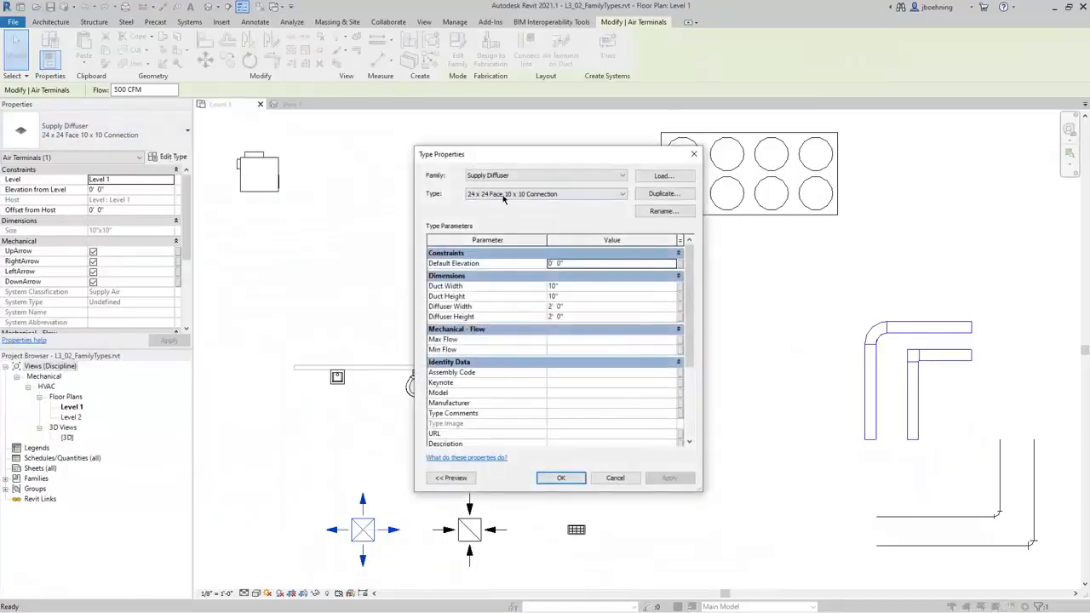
click(504, 198)
click(578, 210)
click(579, 196)
click(579, 206)
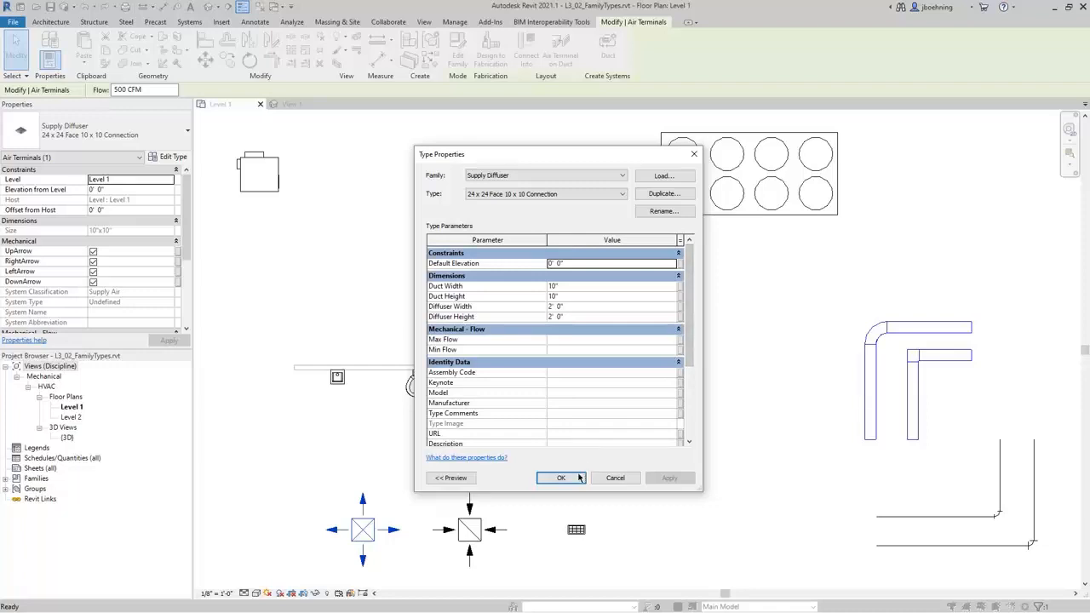
click(562, 477)
click(332, 453)
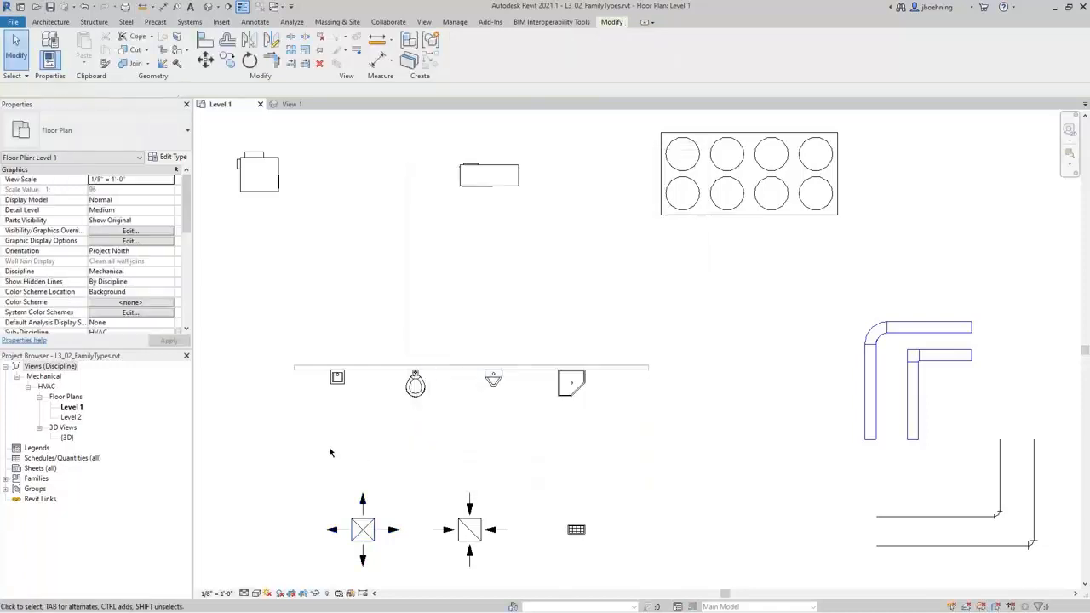
Check which types the open Supply Diffuser family contains in Family Types, and leave them unchanged
click(291, 104)
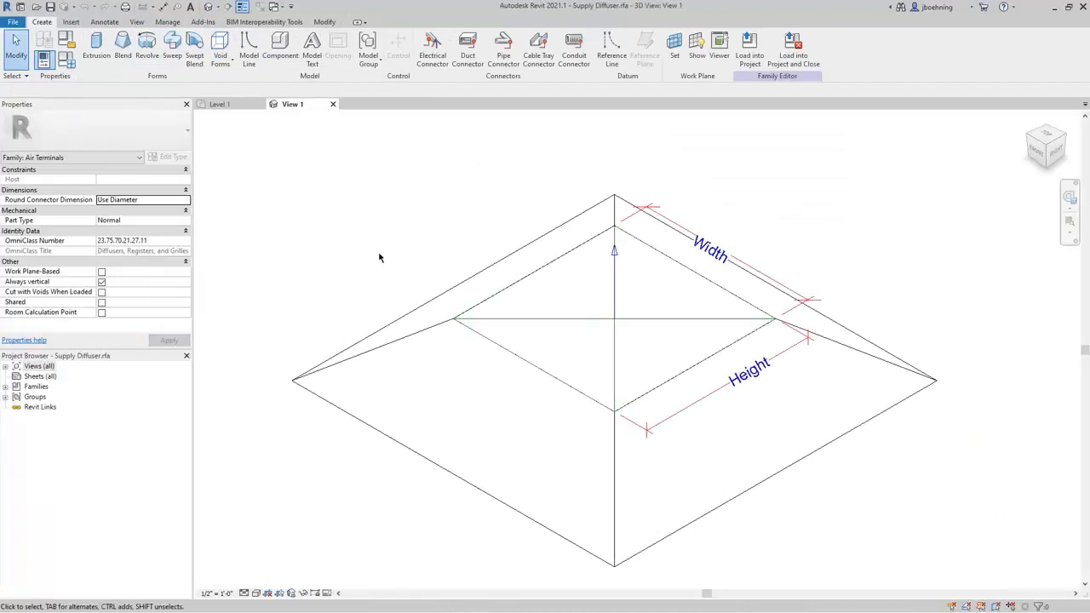
click(69, 67)
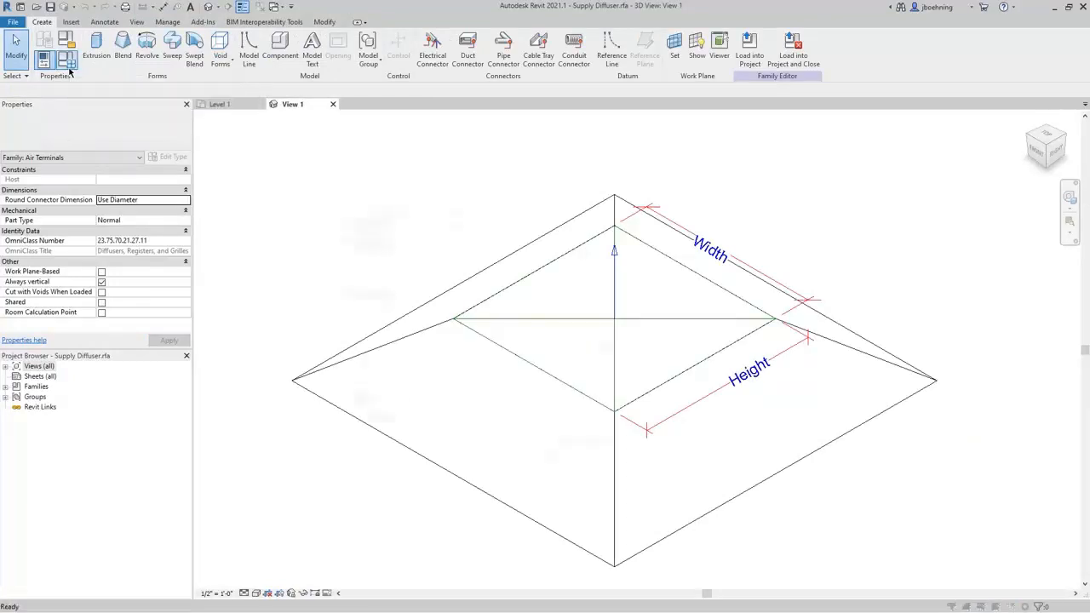
click(564, 171)
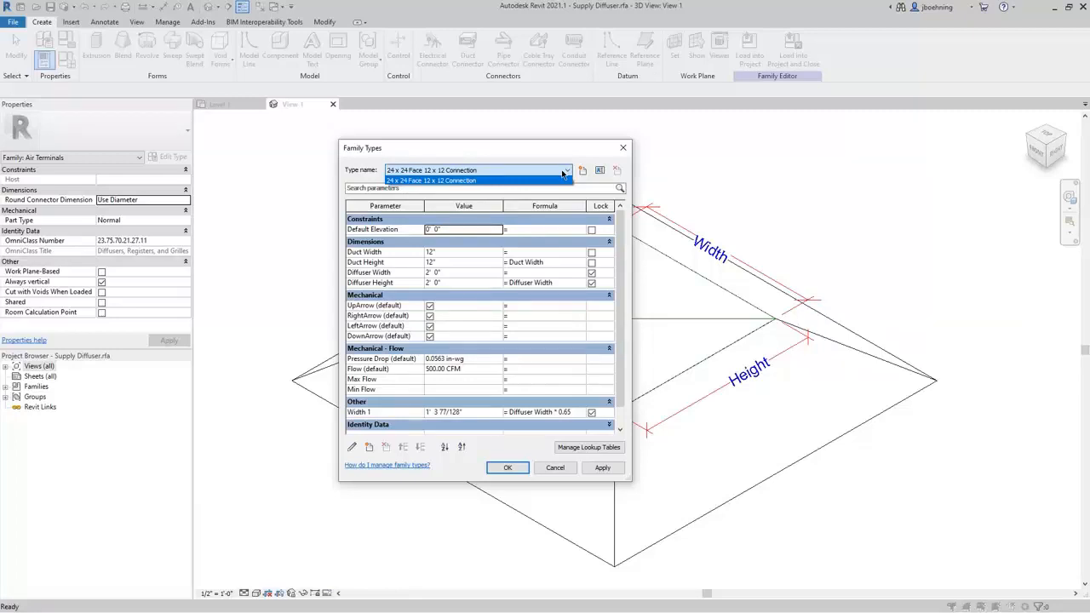
click(563, 174)
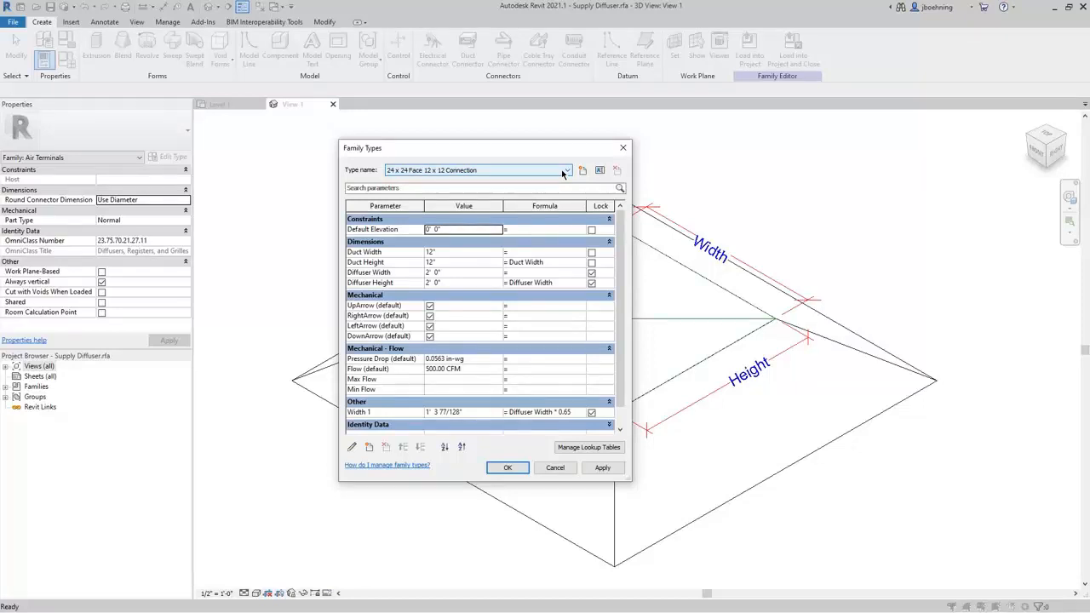
click(555, 467)
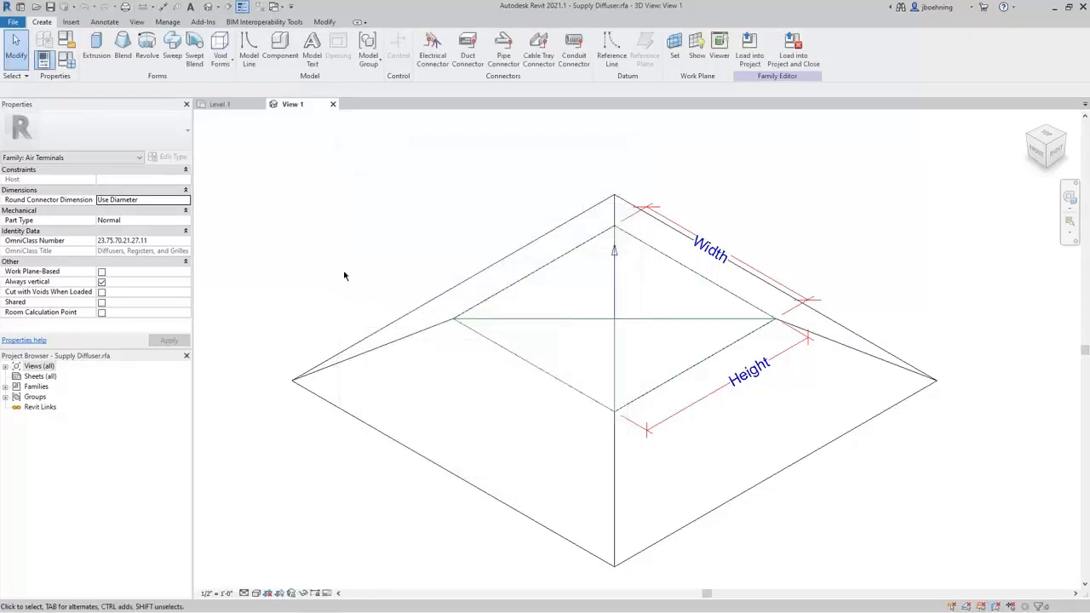
Close the open Supply Diffuser family and reopen it for editing from the supply diffuser placed on Level 1
click(233, 106)
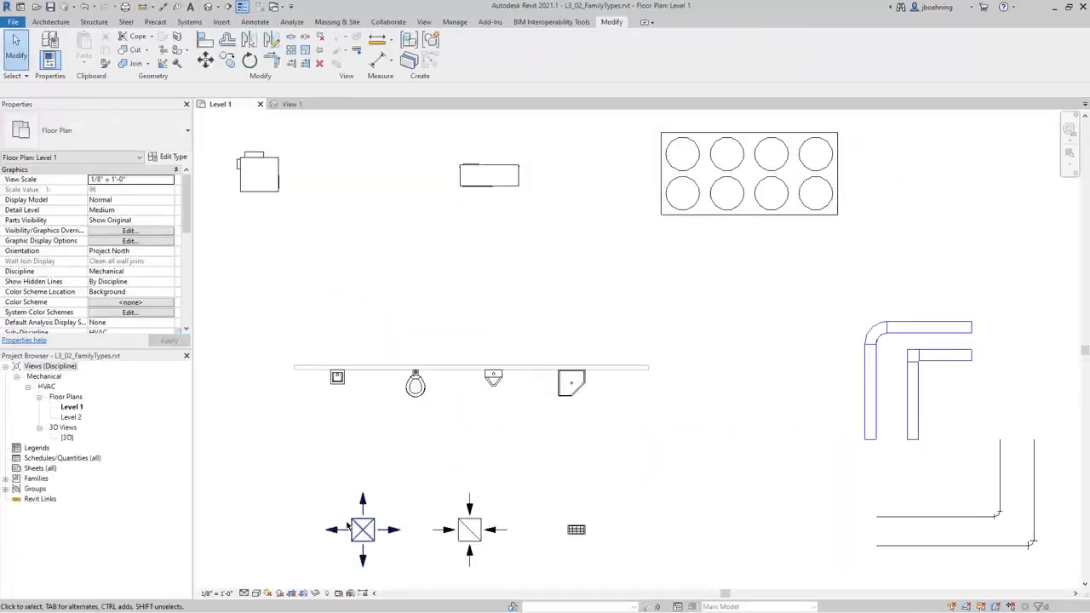
click(296, 105)
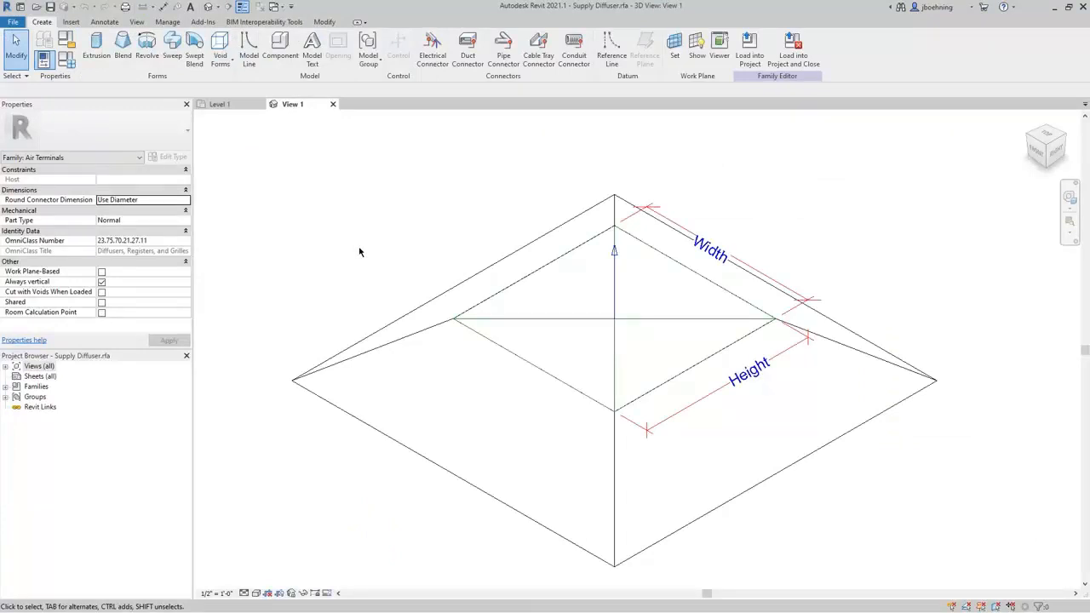
click(333, 104)
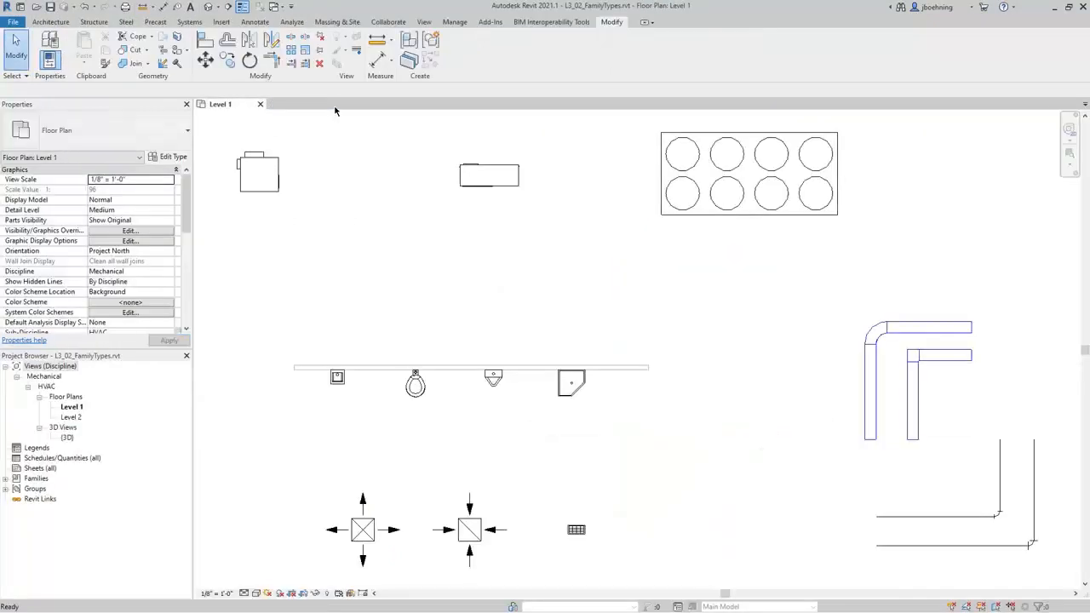
click(363, 528)
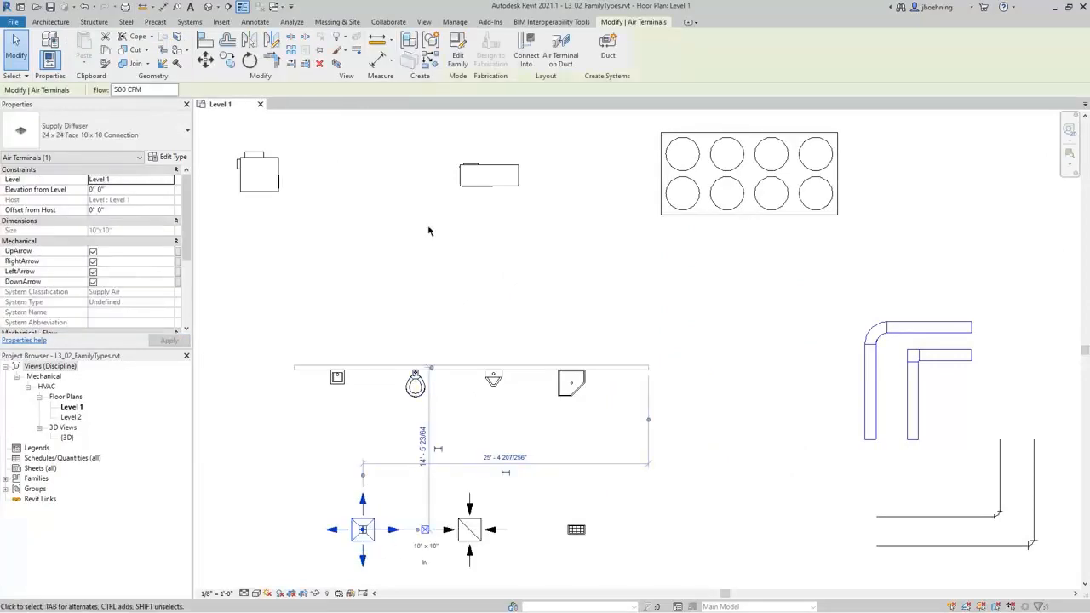
click(457, 51)
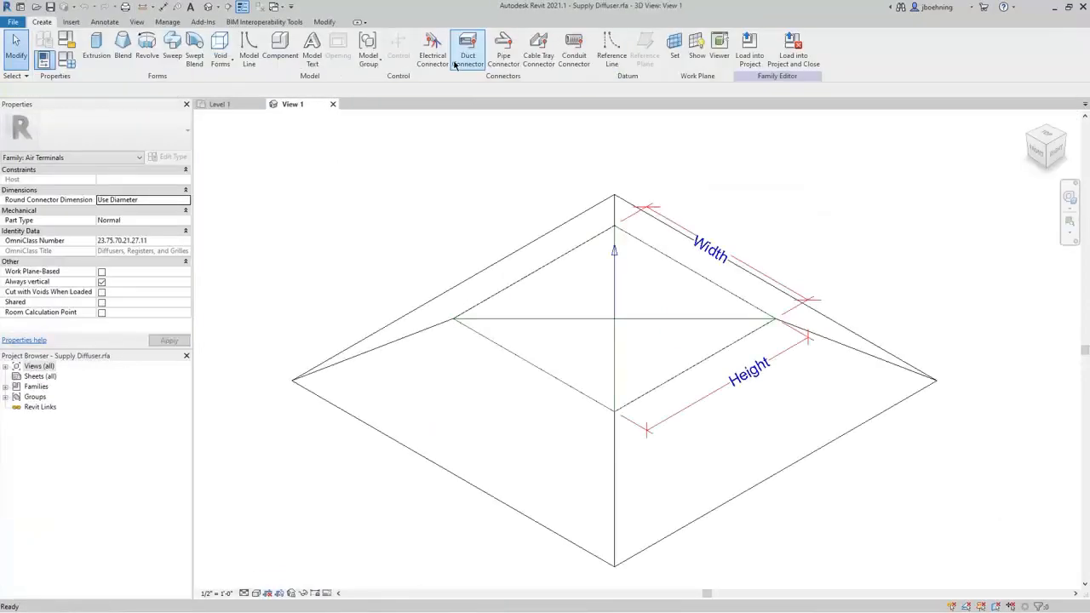
Examine the type names listed in Family Types for the reopened Supply Diffuser family
click(69, 64)
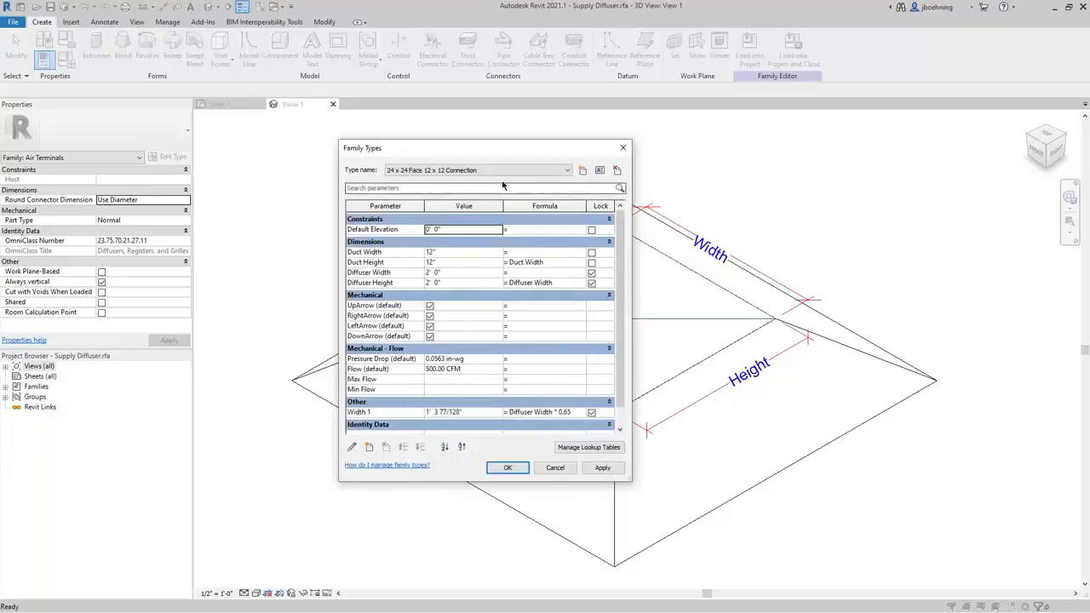
click(515, 171)
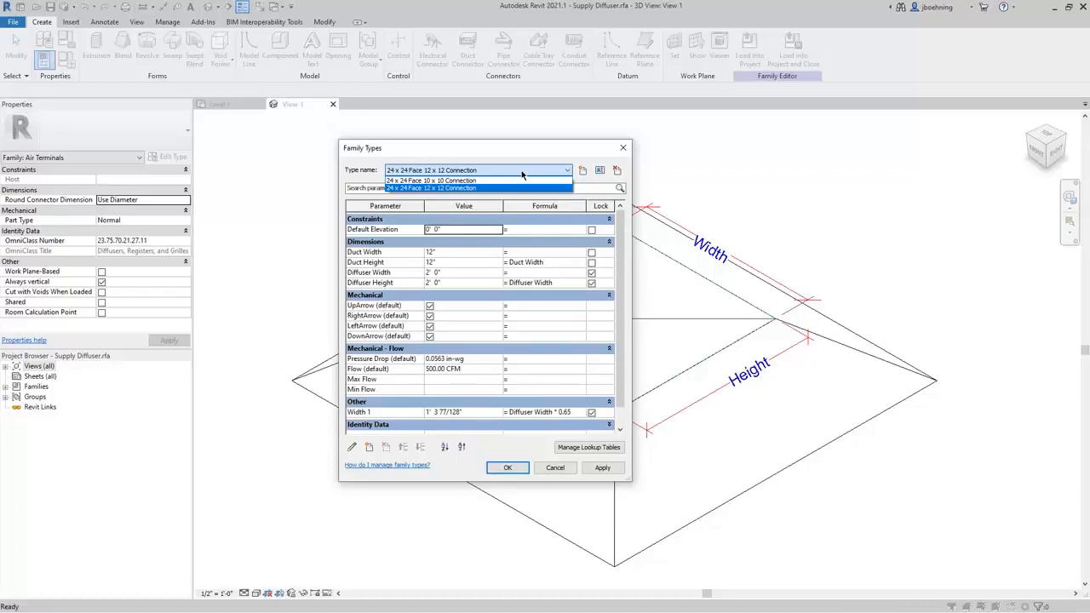
click(522, 174)
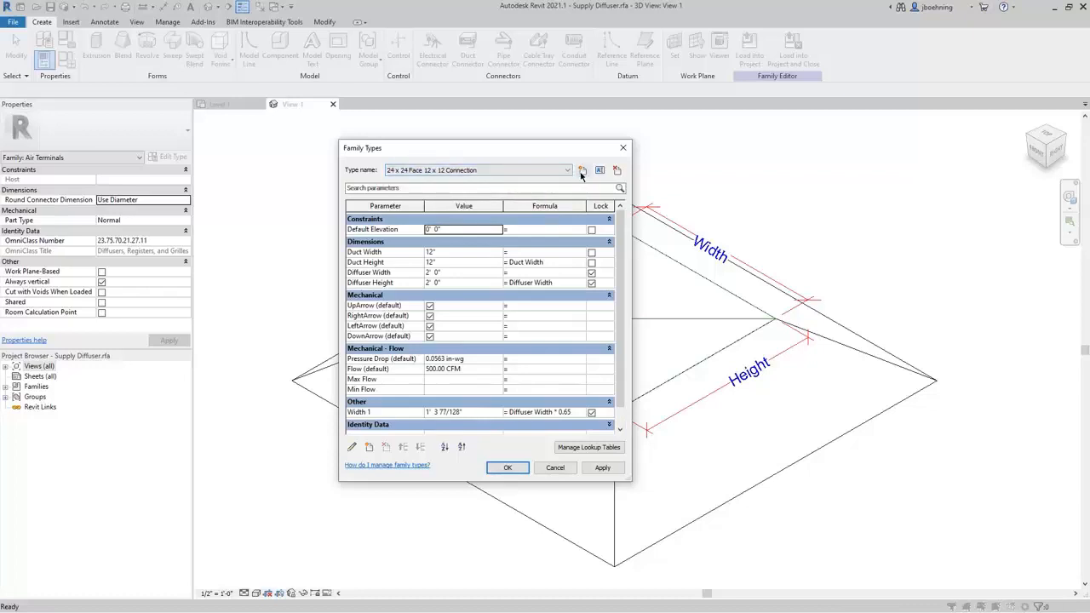
Create a family type named 24 x 24 Face 8 x 8 Connection with a Duct Width of 8 inches
click(582, 171)
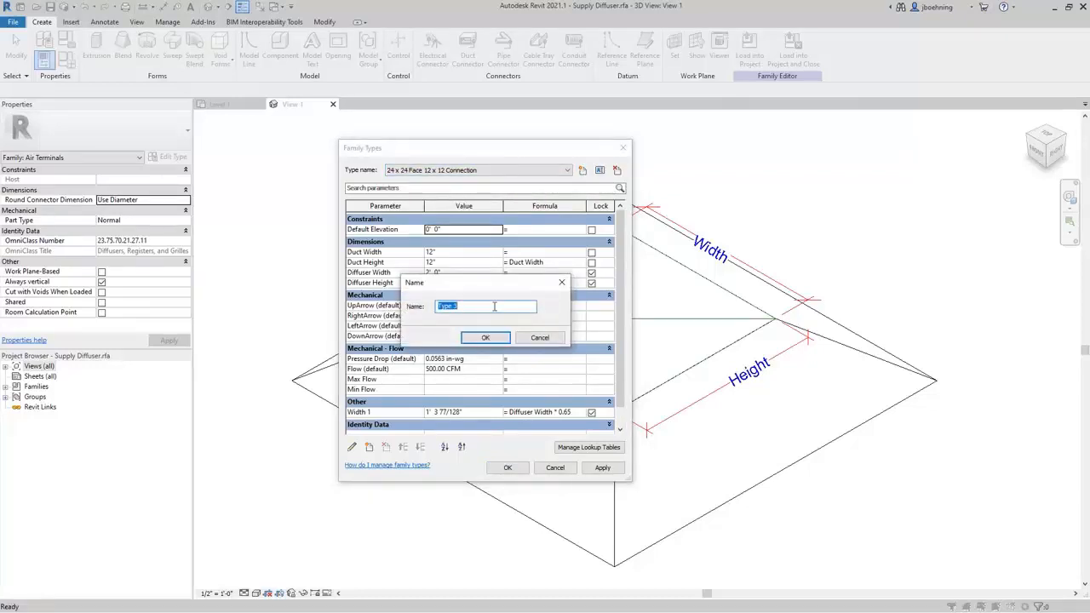
text(24 x 24 Face 8 x 8 Connection)
click(486, 337)
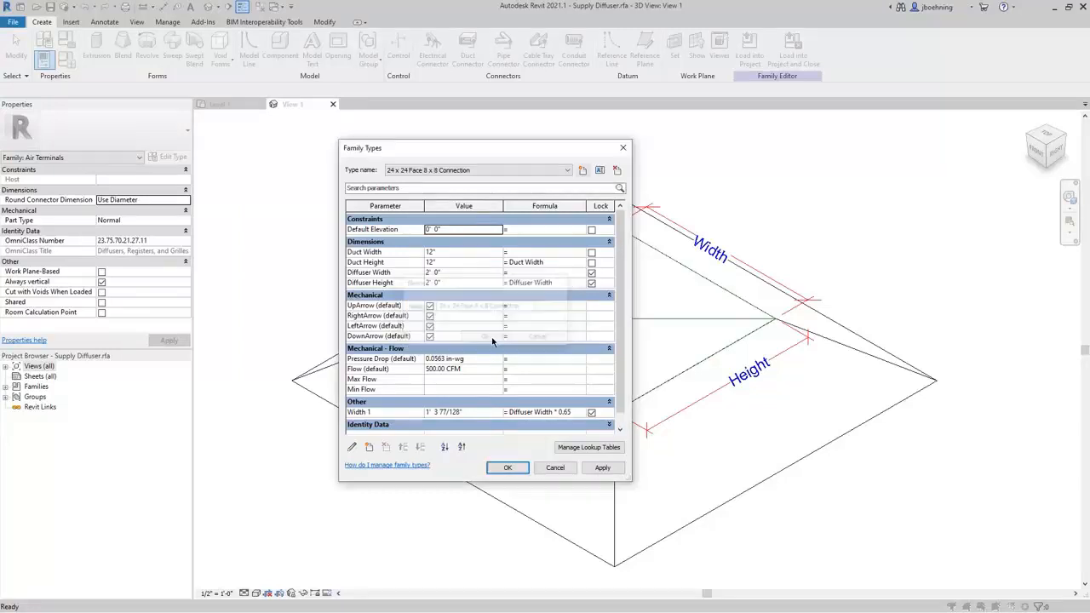
click(447, 254)
text(8)
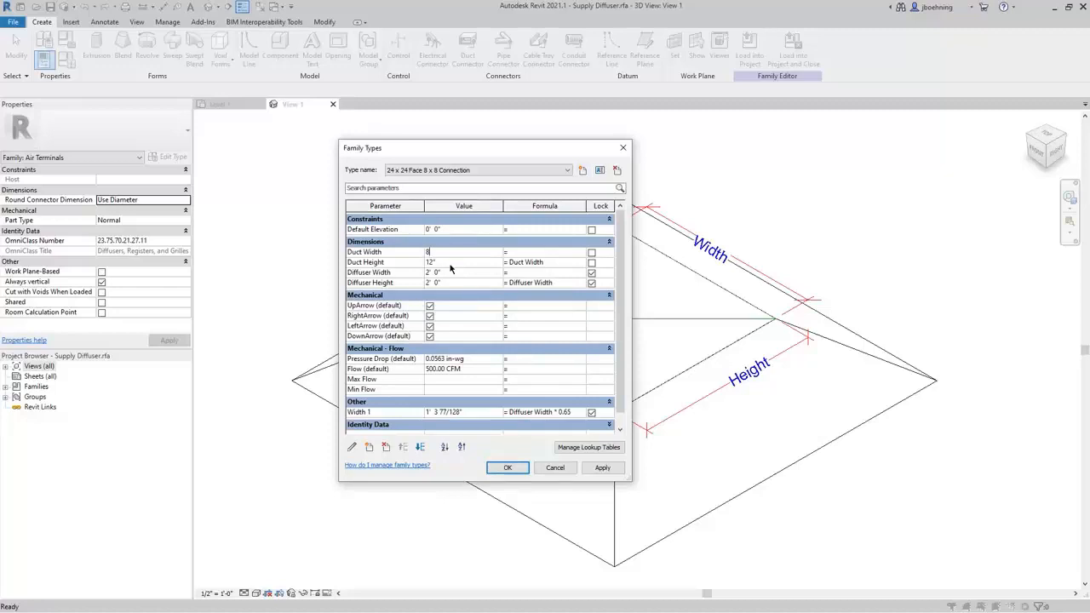
click(450, 264)
click(519, 468)
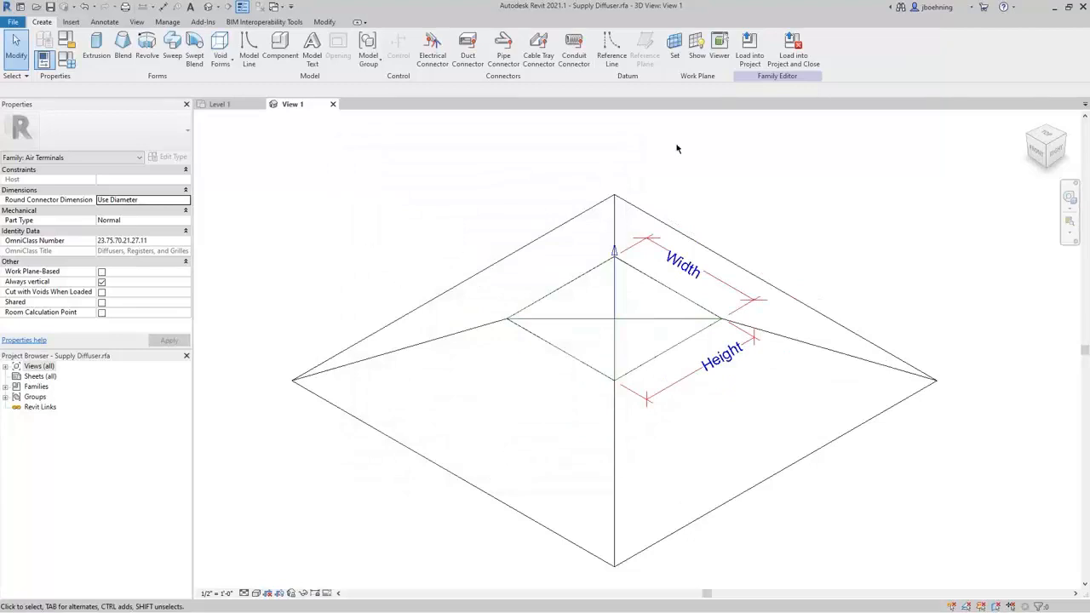
Load the Supply Diffuser family into the project, overwriting the existing version without its parameter values
click(746, 68)
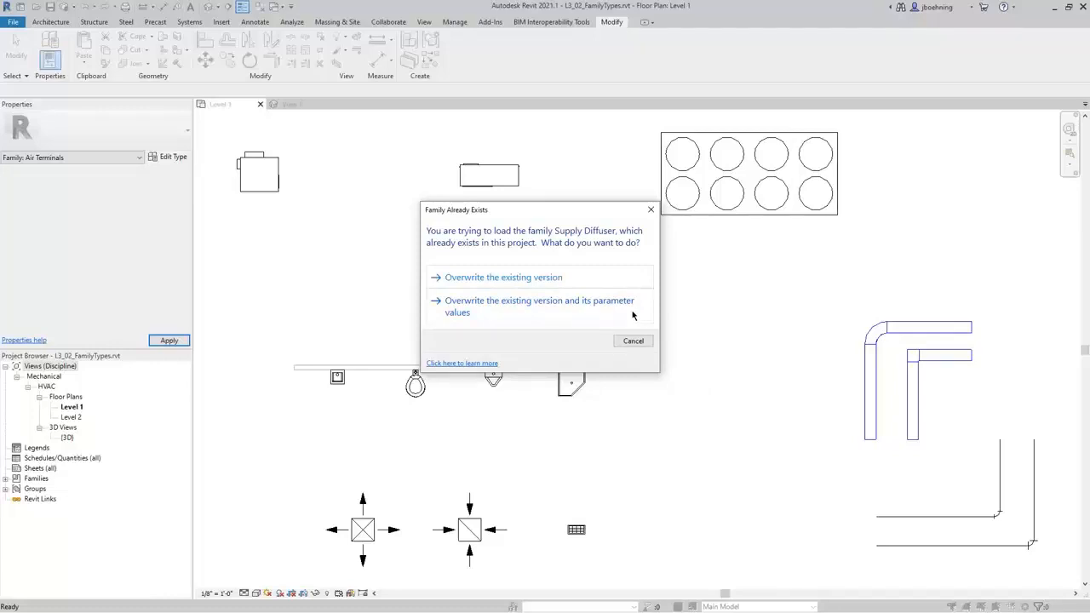
click(571, 285)
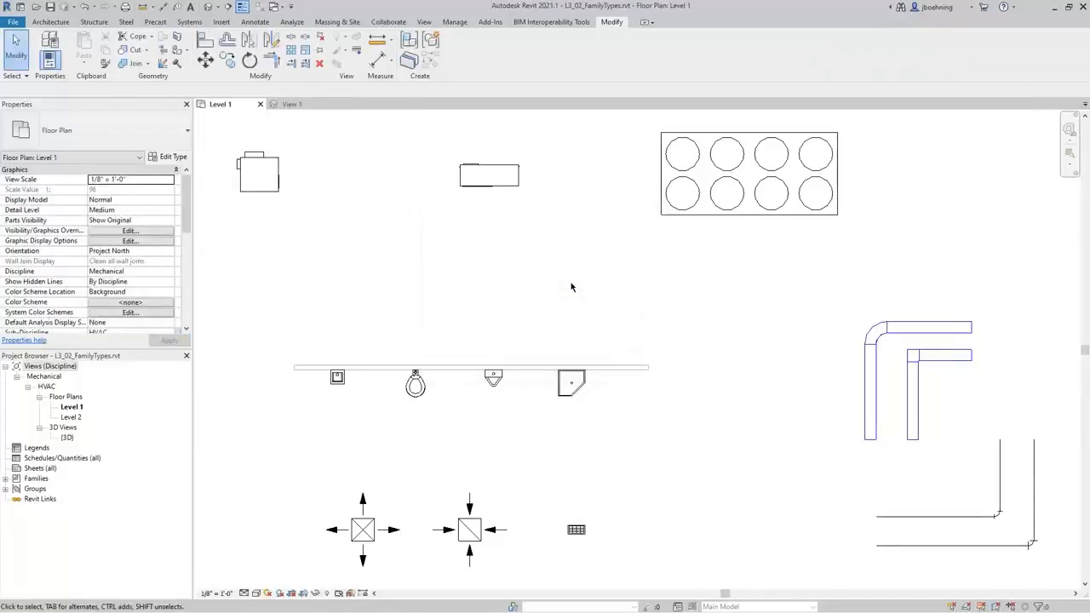
Check which types the supply diffuser on Level 1 offers, keep its current type, and look back at the open family
click(376, 526)
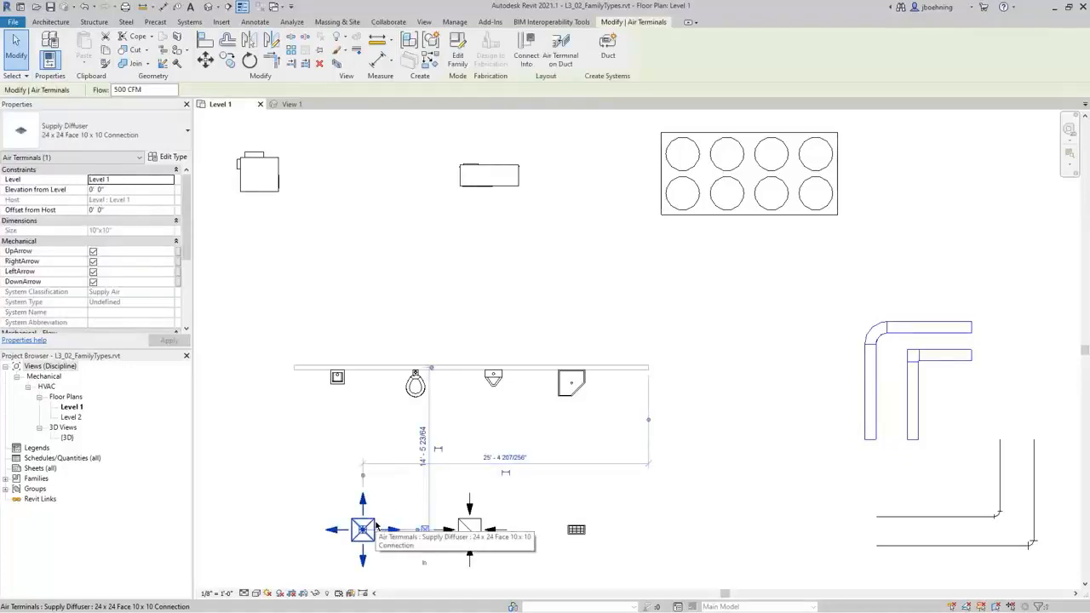
click(134, 135)
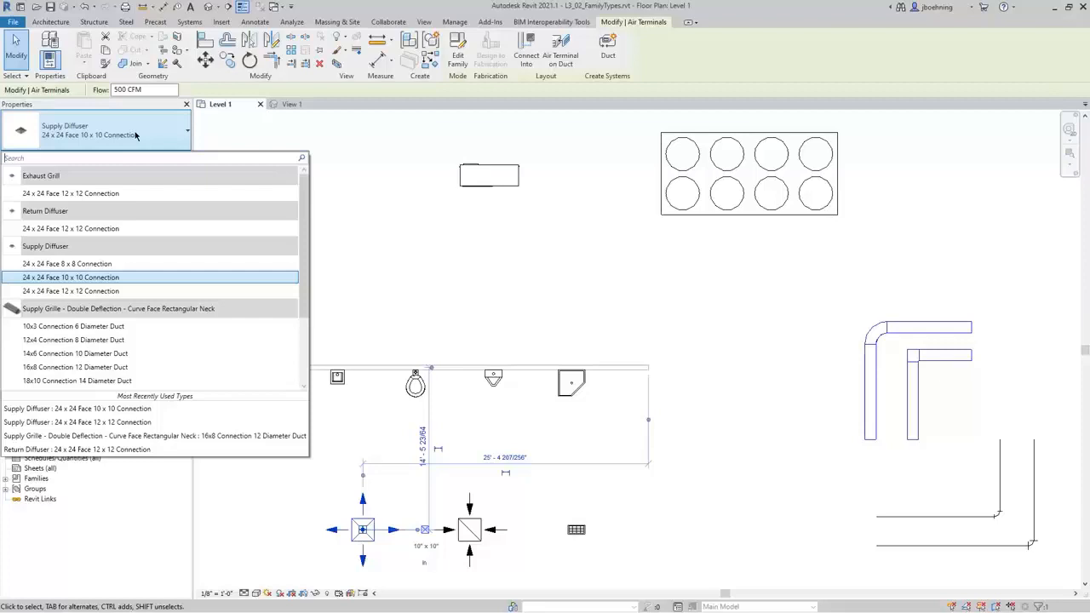
click(134, 135)
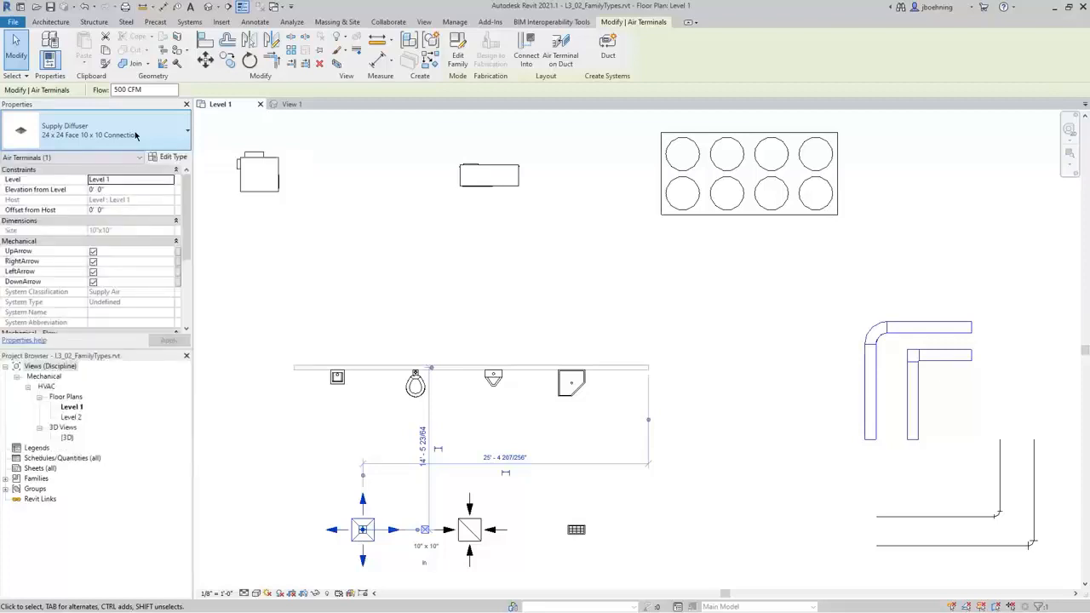
click(293, 107)
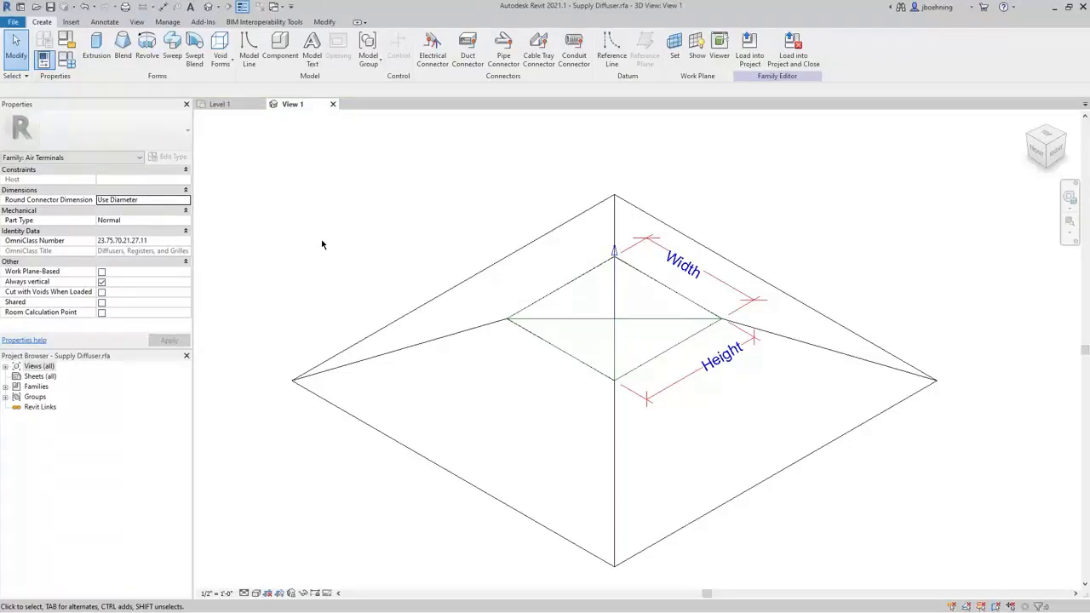
click(221, 104)
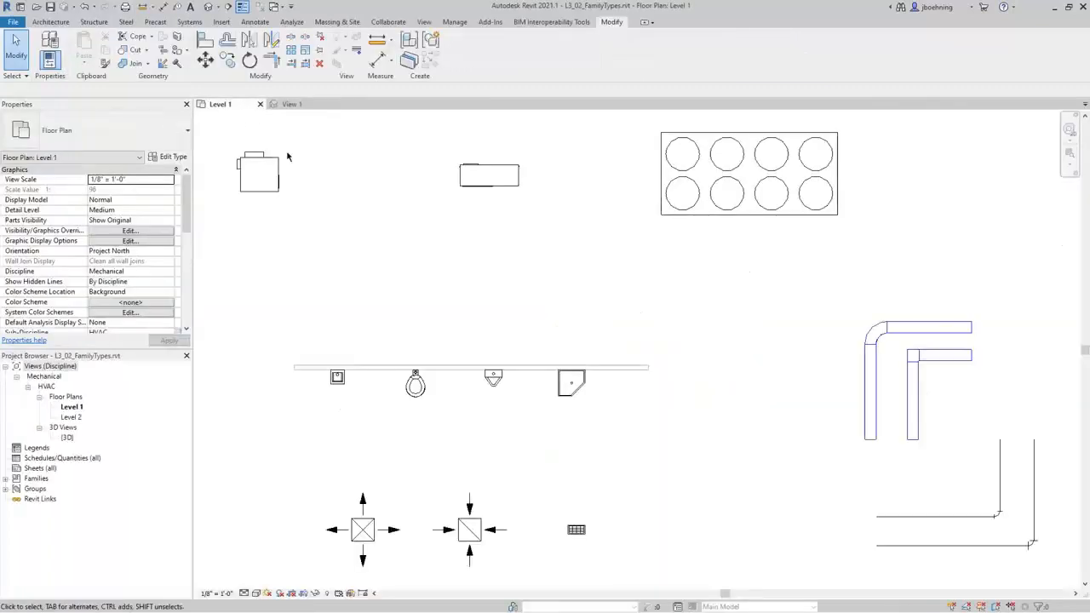